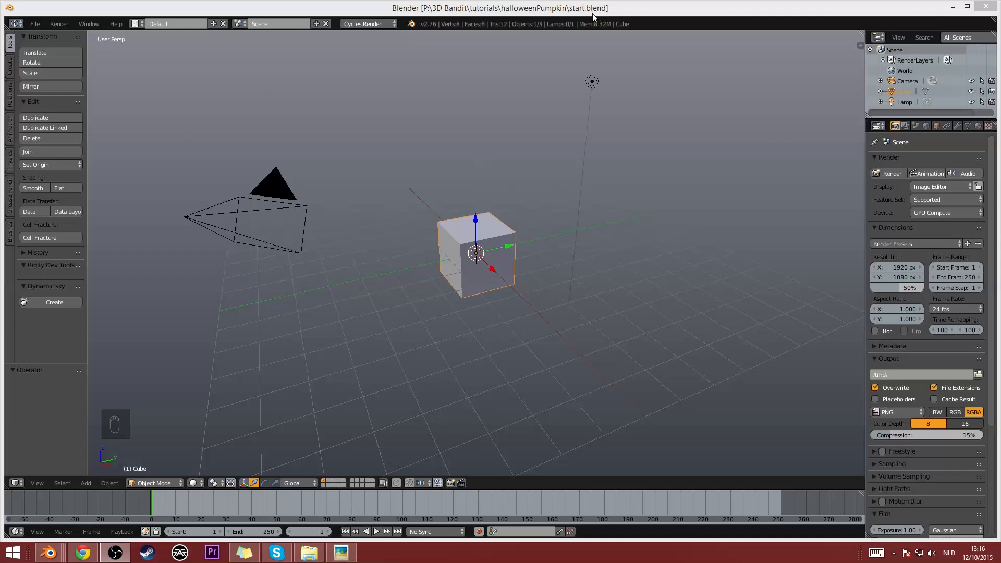
# - Delete the default cube, camera and lamp from the scene
pyautogui.click(593, 17)
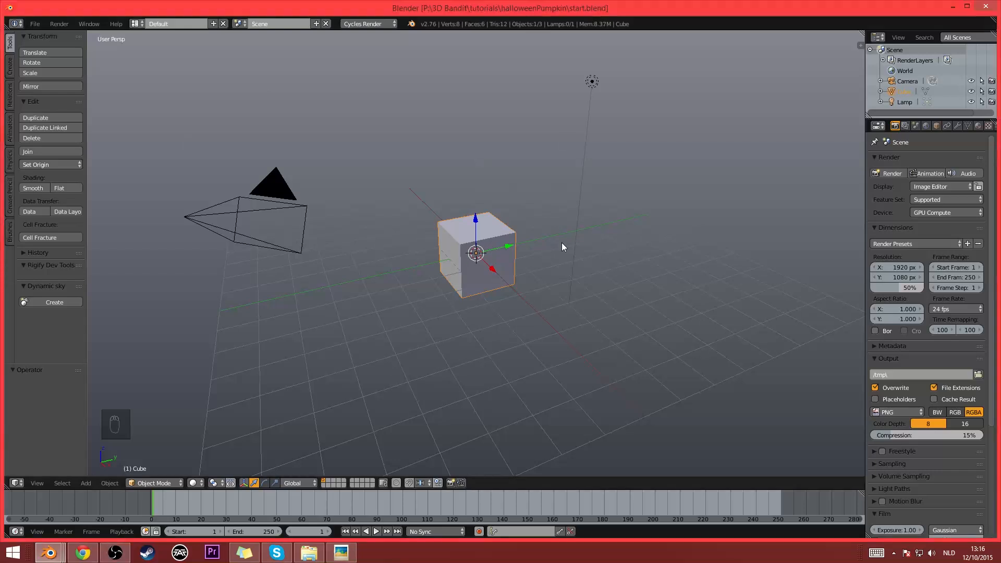
pyautogui.press('a')
pyautogui.press('a')
pyautogui.press('a')
pyautogui.press('x')
pyautogui.click(502, 211)
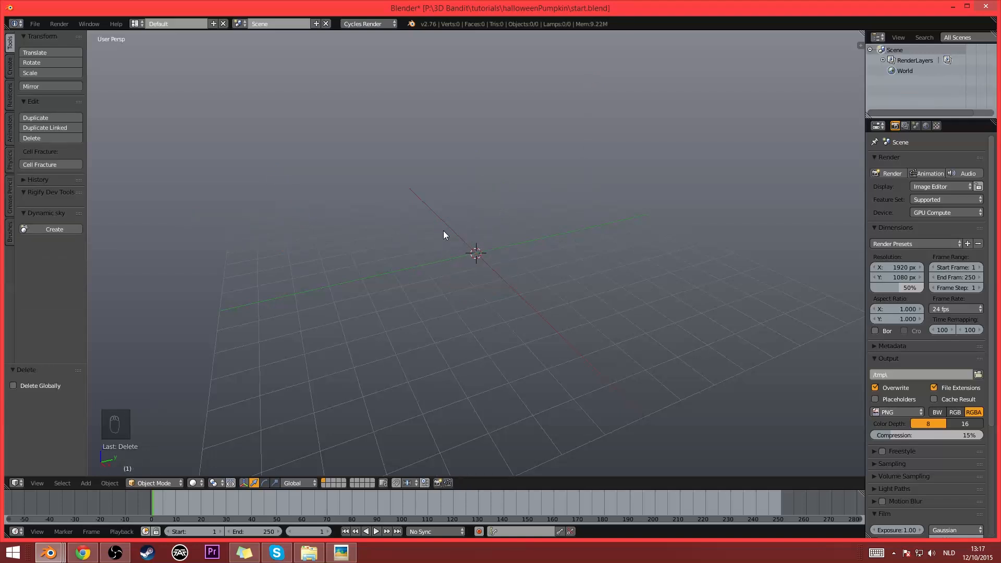
# - Add a mesh plane at the scene origin
pyautogui.hotkey('shift', 'a')
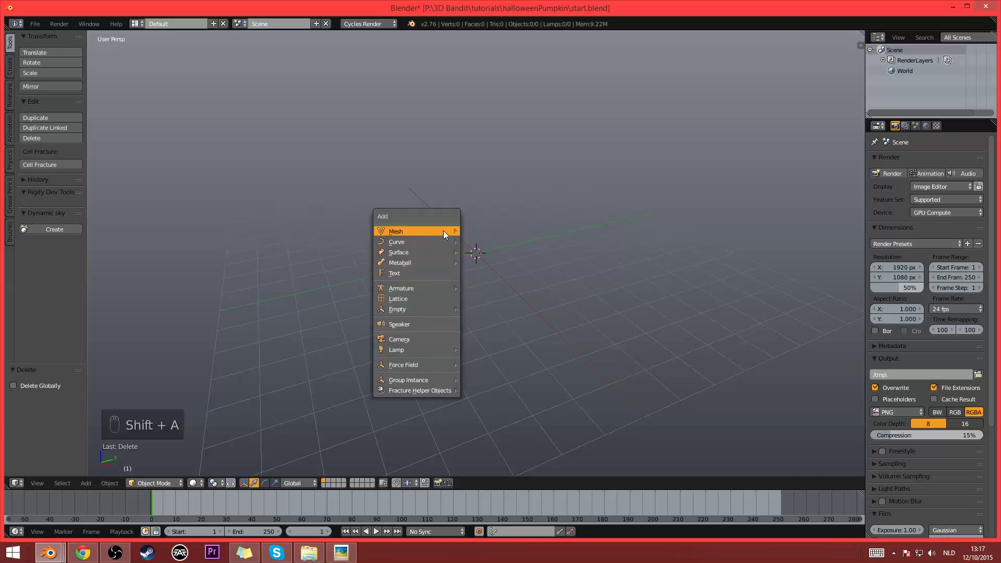
pyautogui.moveTo(444, 231)
pyautogui.click(537, 231)
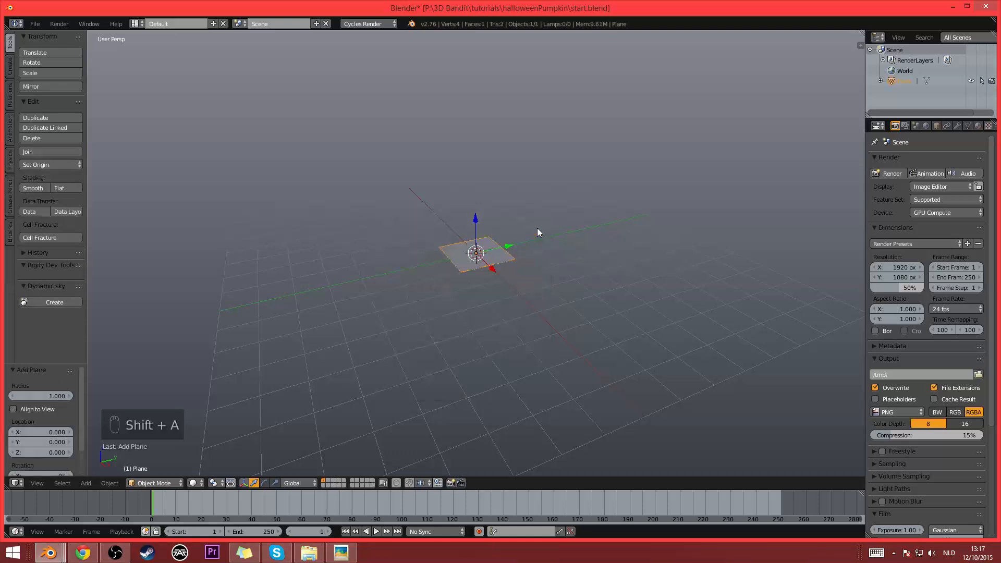
# - Merge all of the plane's vertices into a single vertex at its center
pyautogui.scroll(3, 537, 229)
pyautogui.press('Tab')
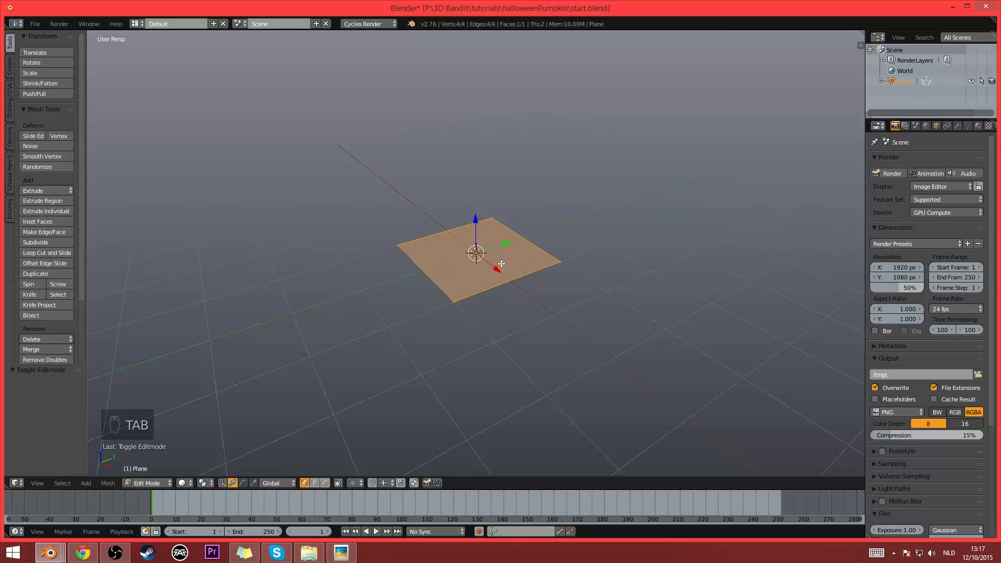
pyautogui.hotkey('alt', 'm')
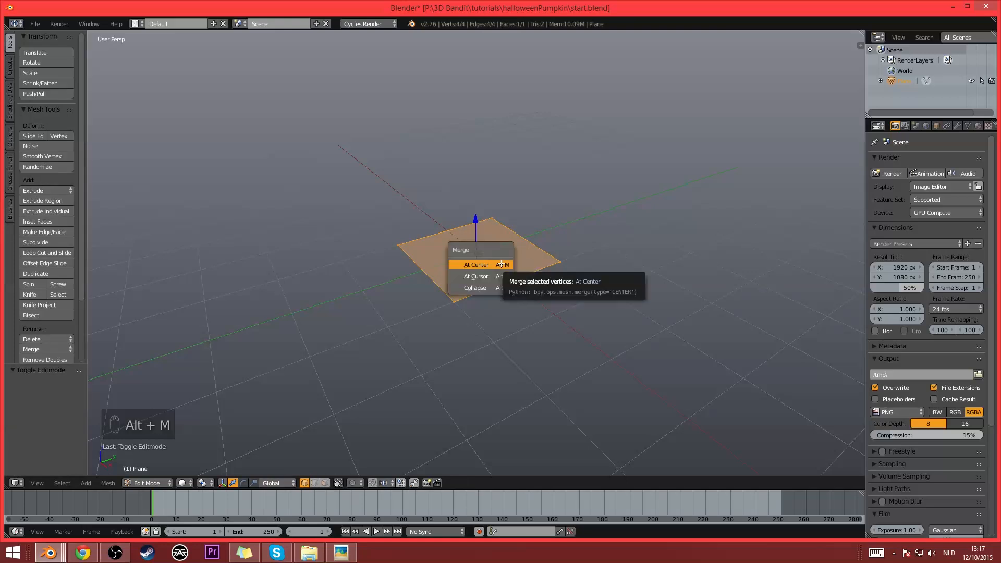
pyautogui.click(501, 263)
pyautogui.scroll(1, 584, 230)
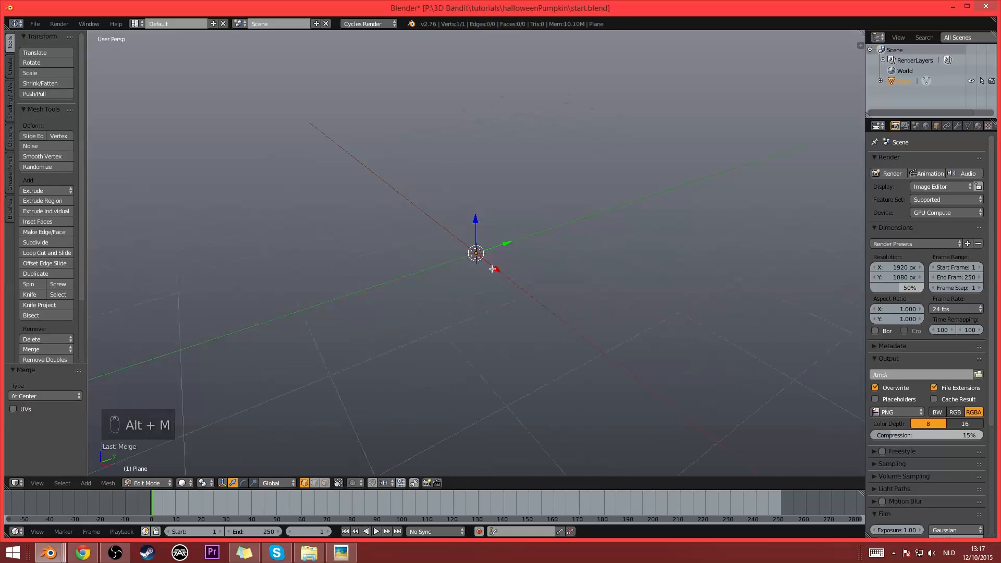
pyautogui.press('g')
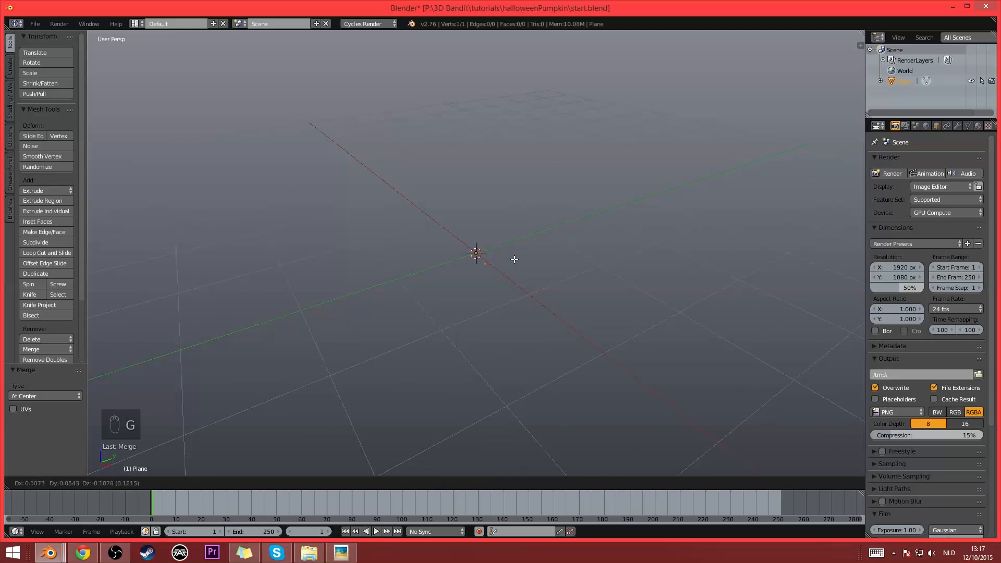
pyautogui.rightClick(498, 286)
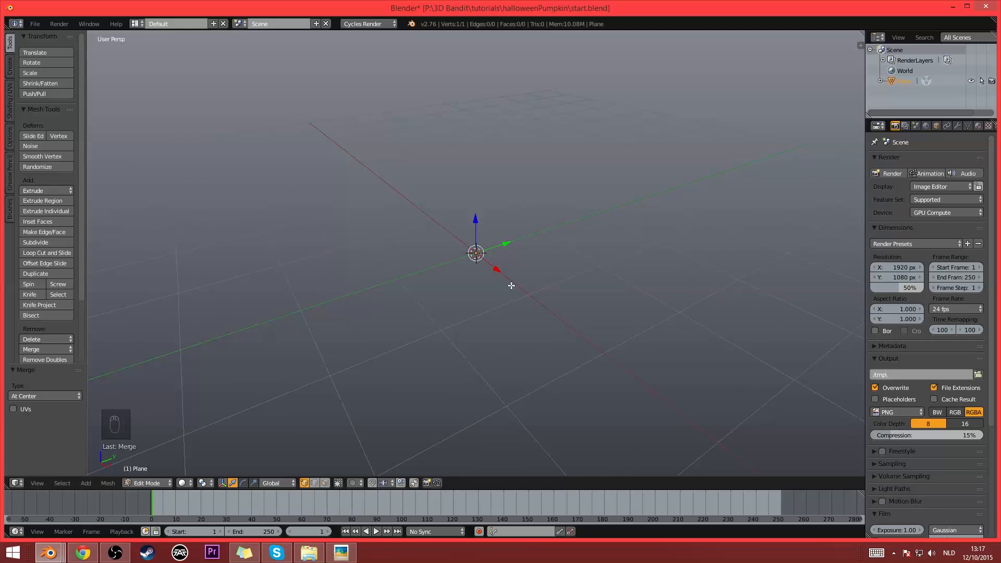
# - In front view, extrude the single vertex about 1.42 units along positive X
pyautogui.press('KP_1')
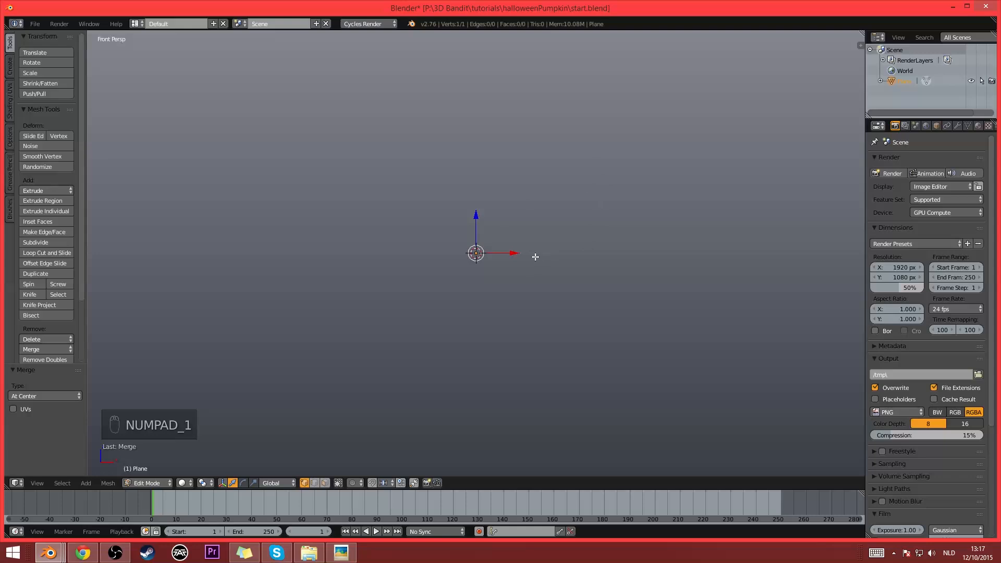
pyautogui.press('e')
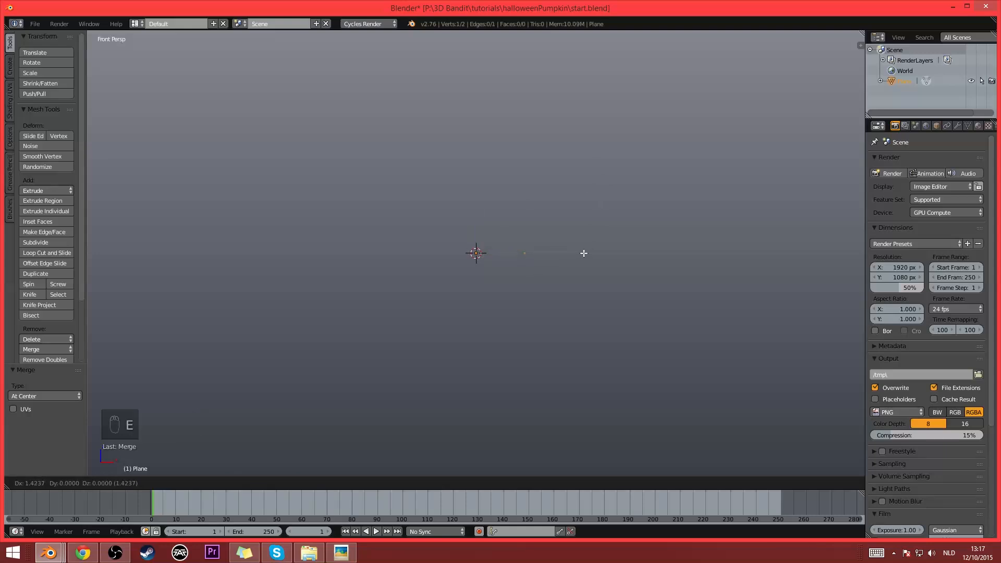
pyautogui.click(584, 253)
# - Raise the original vertex at the origin about 0.275 units along Z
pyautogui.press('a')
pyautogui.press('b')
pyautogui.moveTo(440, 224); pyautogui.dragTo(522, 314)
pyautogui.press('g')
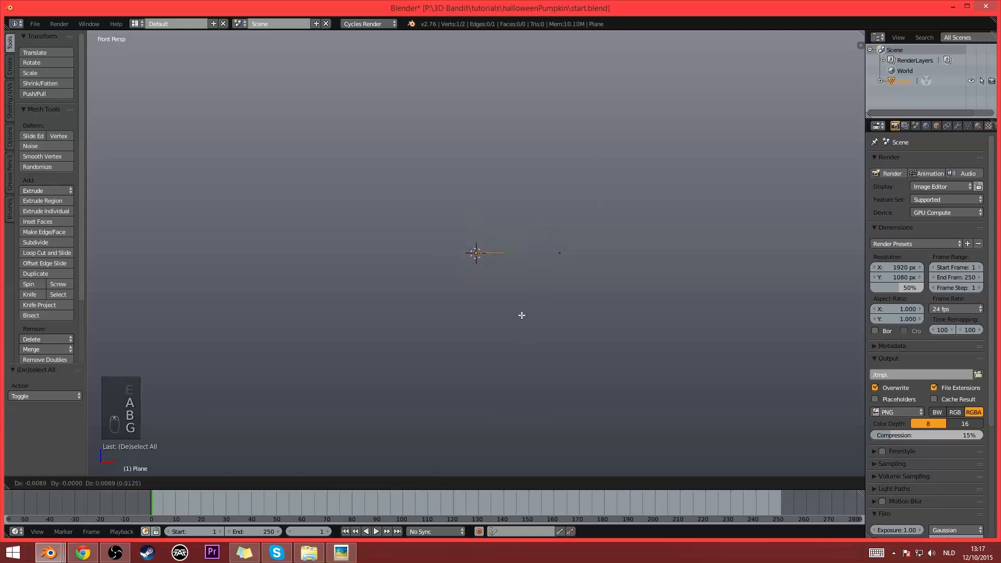
pyautogui.press('z')
pyautogui.click(519, 300)
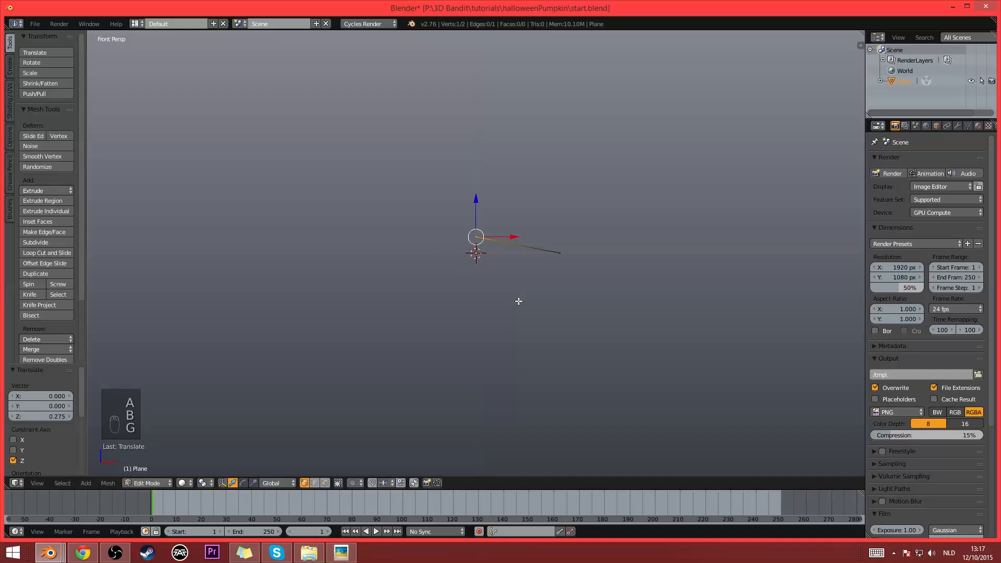
# - In orthographic front view, extrude the outer vertex about 1.5 units outward, and again about 1.04 outward and 1.37 upward, for the profile's lower curve
pyautogui.press('a')
pyautogui.press('b')
pyautogui.moveTo(540, 231); pyautogui.dragTo(559, 261)
pyautogui.moveTo(559, 261); pyautogui.dragTo(563, 285, button='middle')
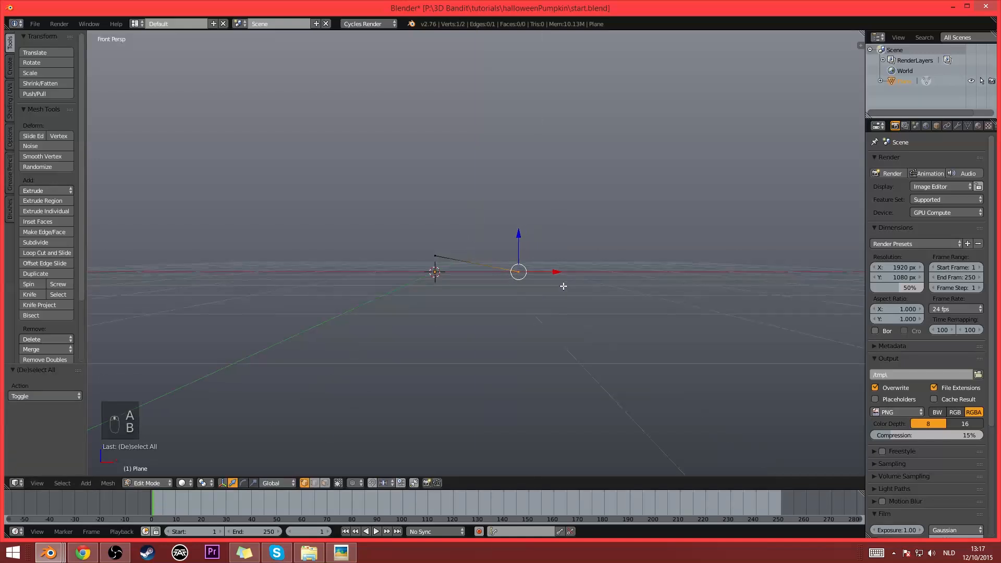
pyautogui.press('KP_5')
pyautogui.press('e')
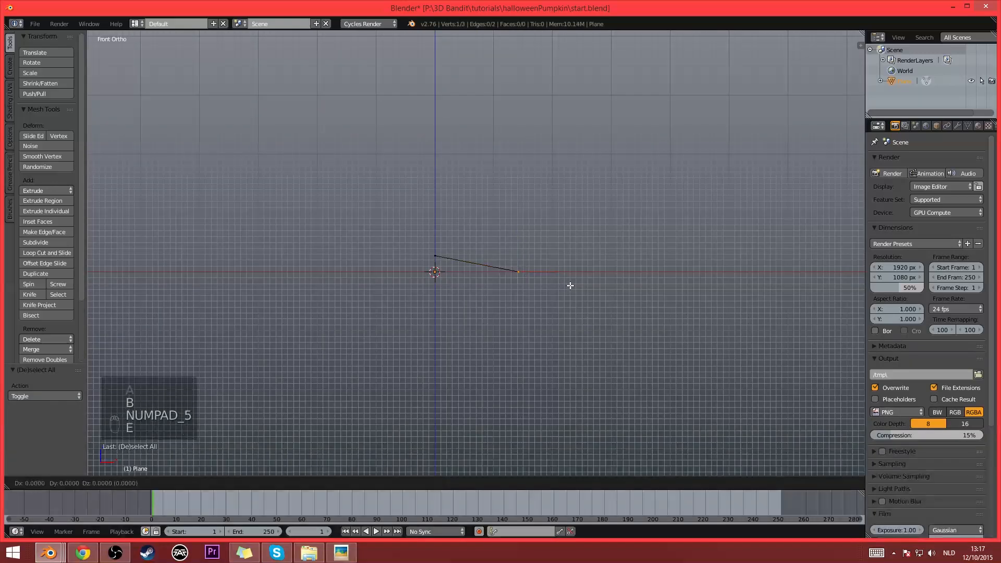
pyautogui.click(651, 278)
pyautogui.press('e')
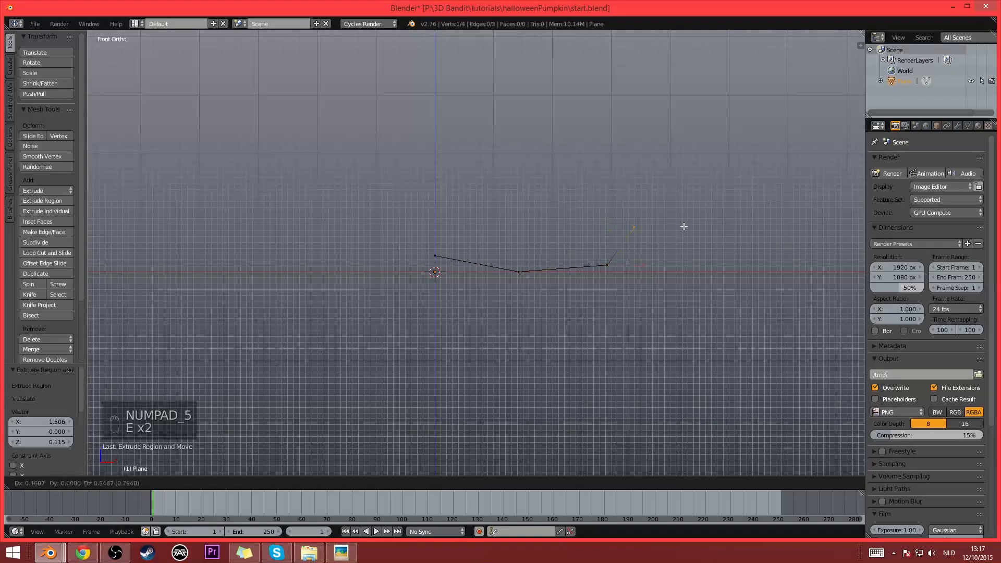
pyautogui.click(710, 186)
# - Extrude four more vertices up and around to complete the half-pumpkin profile, ending beside the vertical center axis
pyautogui.keyDown('shift'); pyautogui.moveTo(710, 187); pyautogui.dragTo(709, 272, button='middle'); pyautogui.keyUp('shift')
pyautogui.press('e')
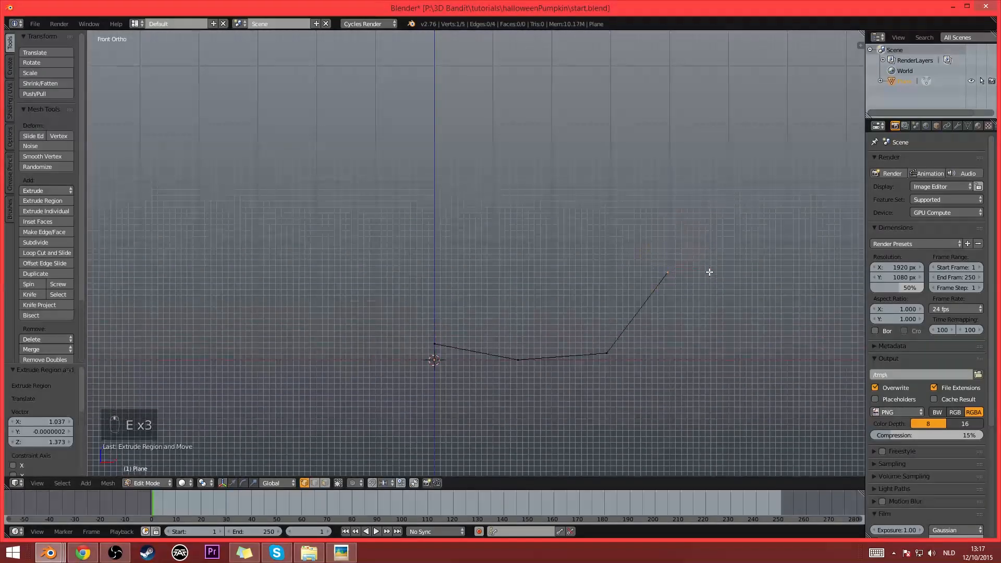
pyautogui.click(732, 168)
pyautogui.press('e')
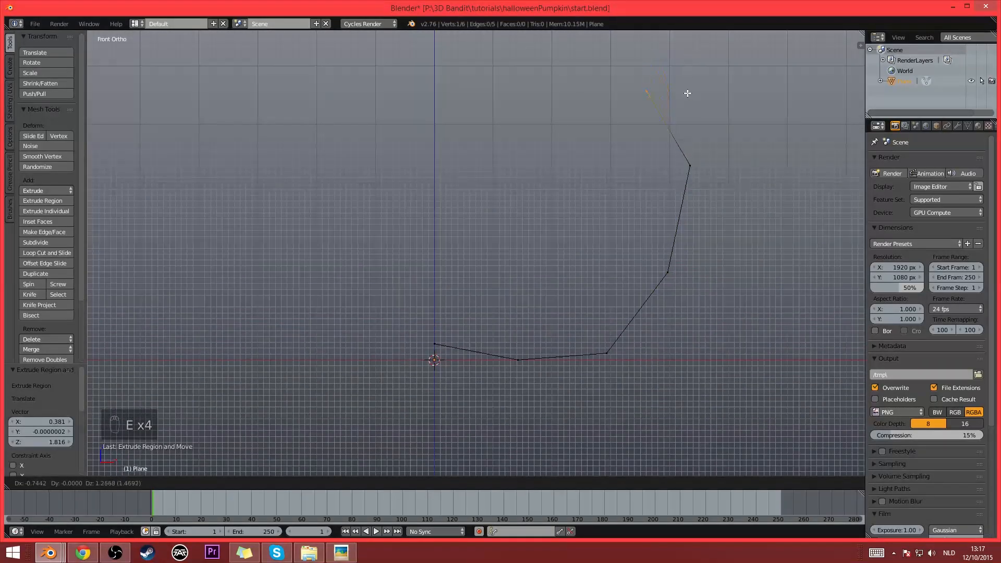
pyautogui.click(683, 89)
pyautogui.press('e')
pyautogui.click(572, 84)
pyautogui.press('e')
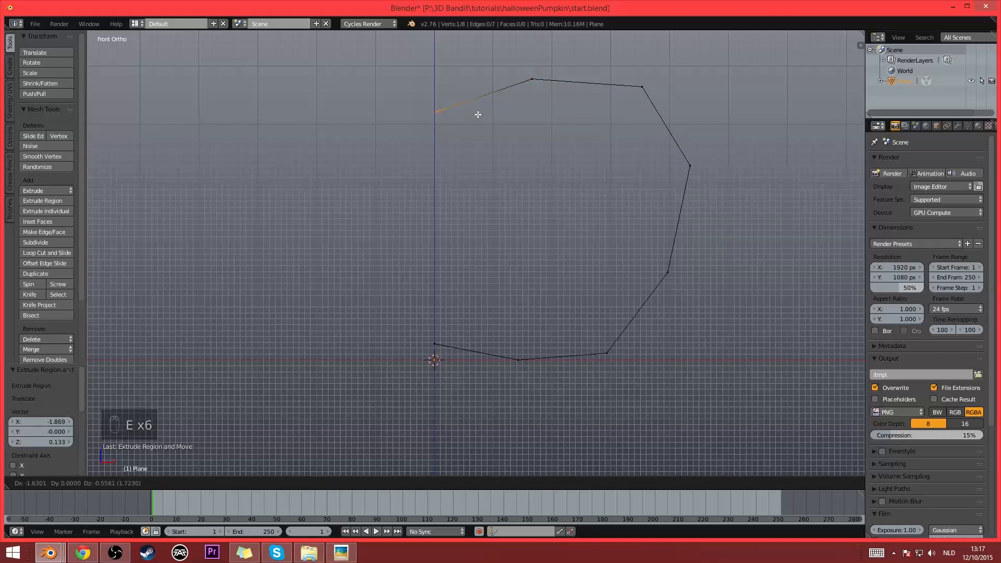
pyautogui.click(478, 114)
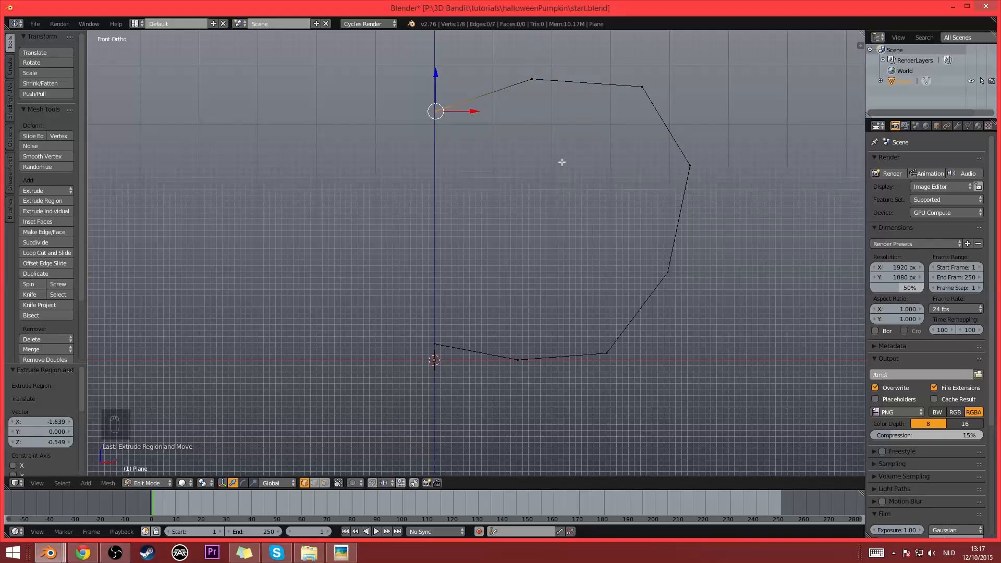
# - Set the profile's top end vertex to X 0 so it sits on the center axis
pyautogui.press('n')
pyautogui.scroll(8, 827, 83)
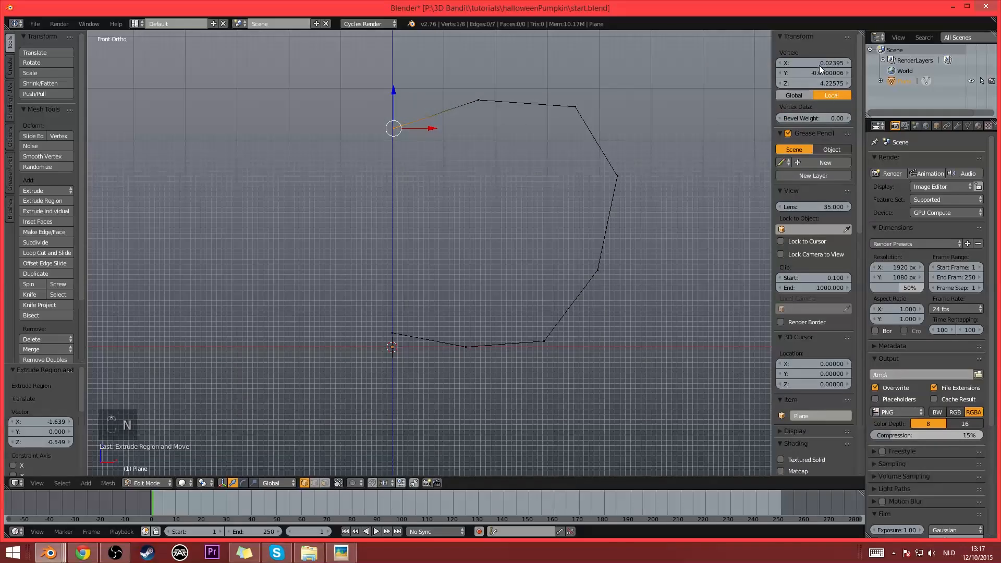
pyautogui.click(816, 64)
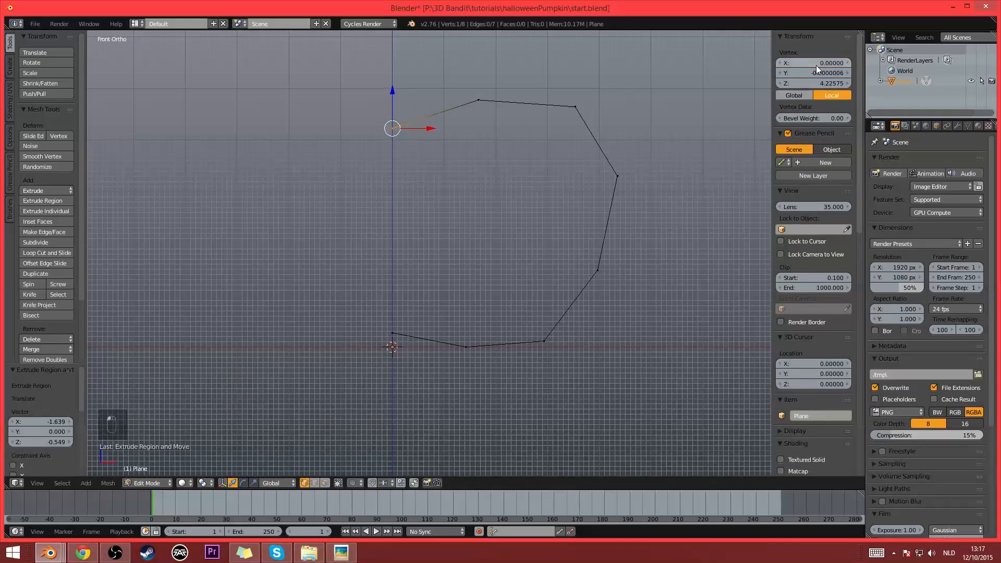
pyautogui.write('0')
pyautogui.press('Return')
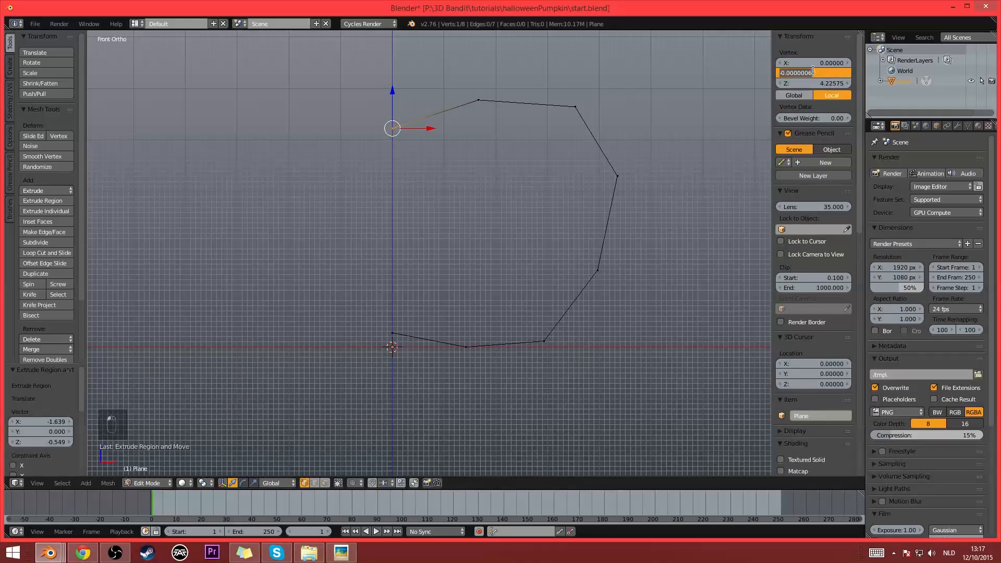
# - Check the coordinates of the profile's bottom end vertex against the center axis
pyautogui.press('a')
pyautogui.press('b')
pyautogui.moveTo(384, 321); pyautogui.dragTo(408, 344)
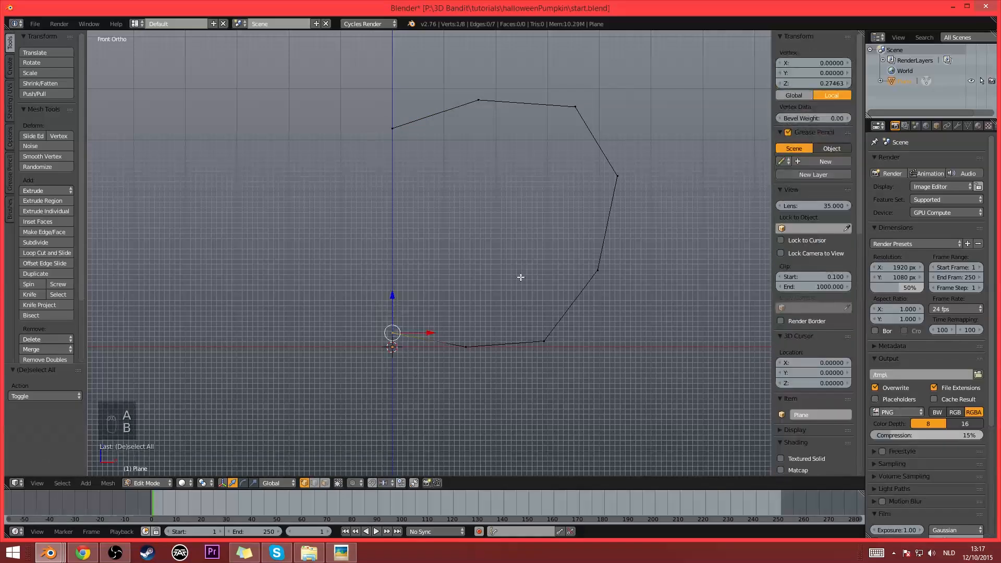
pyautogui.press('a')
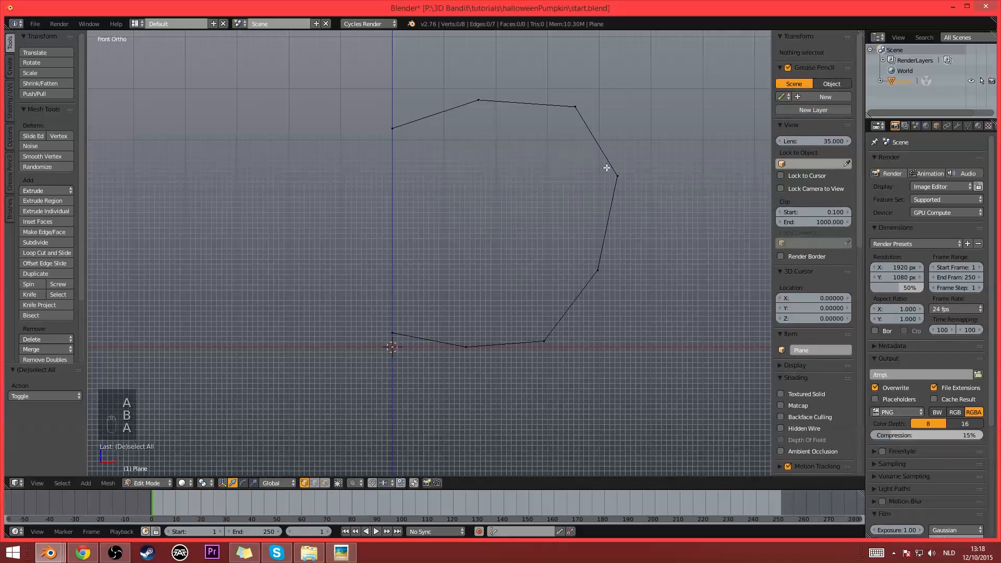
pyautogui.press('n')
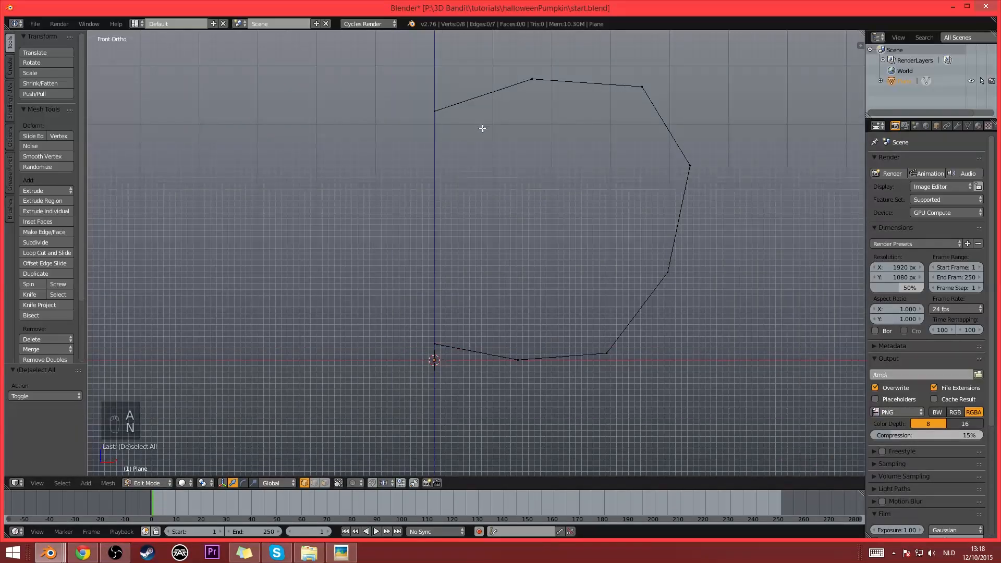
# - Select the entire profile by picking the shortest path from its top end vertex to its bottom end vertex
pyautogui.press('b')
pyautogui.rightClick(484, 107)
pyautogui.rightClick(470, 108)
pyautogui.keyDown('shift'); pyautogui.rightClick(529, 84); pyautogui.keyUp('shift')
pyautogui.keyDown('shift'); pyautogui.rightClick(531, 79); pyautogui.keyUp('shift')
pyautogui.keyDown('ctrl'); pyautogui.rightClick(434, 344); pyautogui.keyUp('ctrl')
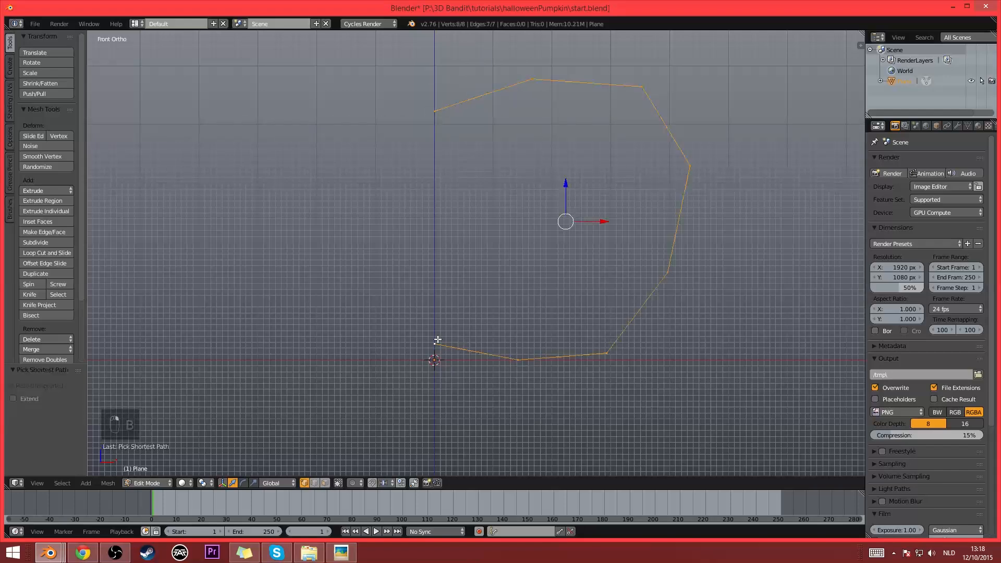
# - Search the add-ons in User Preferences for "loop" to check that LoopTools is enabled
pyautogui.press('w')
pyautogui.moveTo(502, 230)
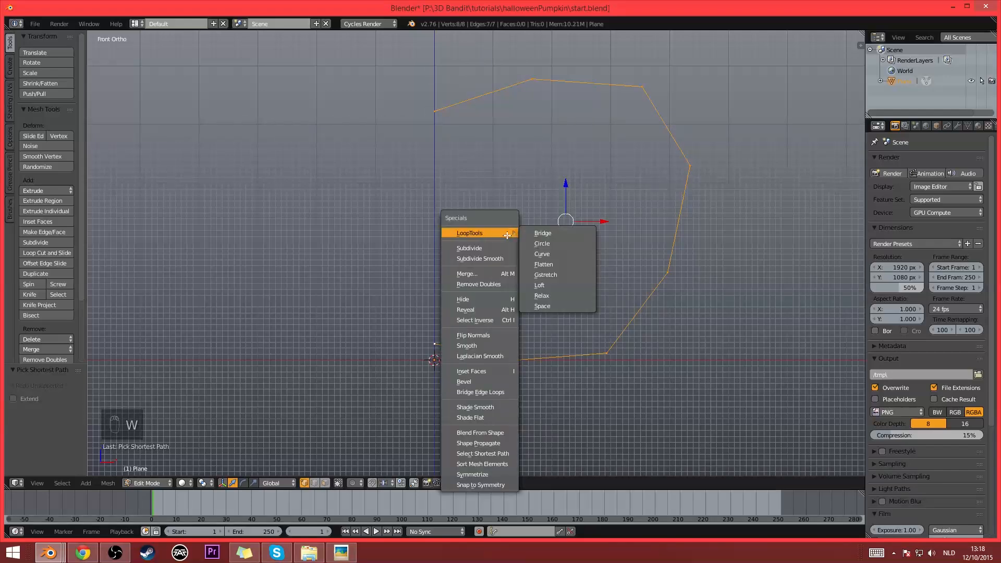
pyautogui.click(35, 24)
pyautogui.click(71, 139)
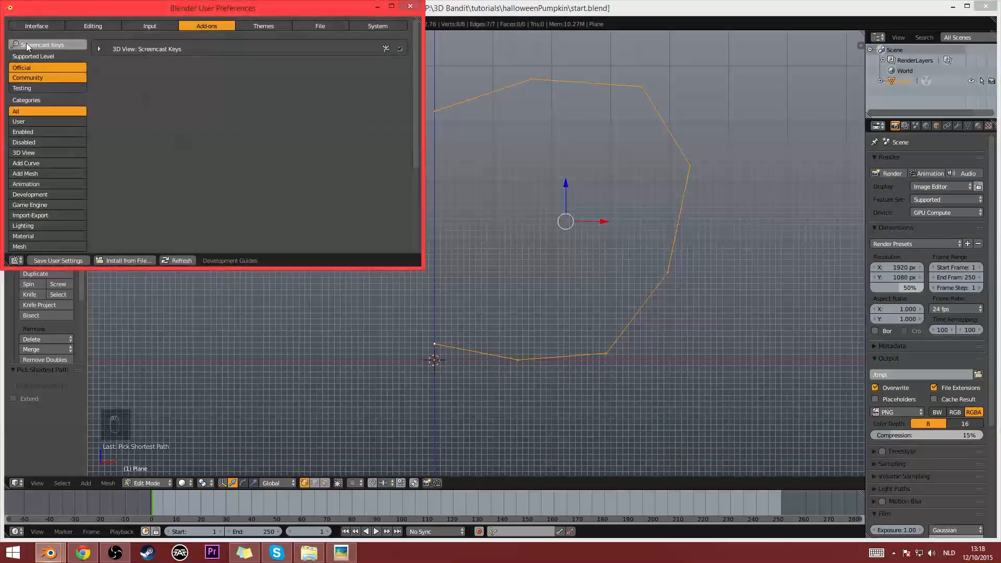
pyautogui.click(50, 44)
pyautogui.write('loop')
pyautogui.click(410, 7)
# - Space the selected profile vertices evenly with the LoopTools Space operation
pyautogui.press('w')
pyautogui.moveTo(495, 156)
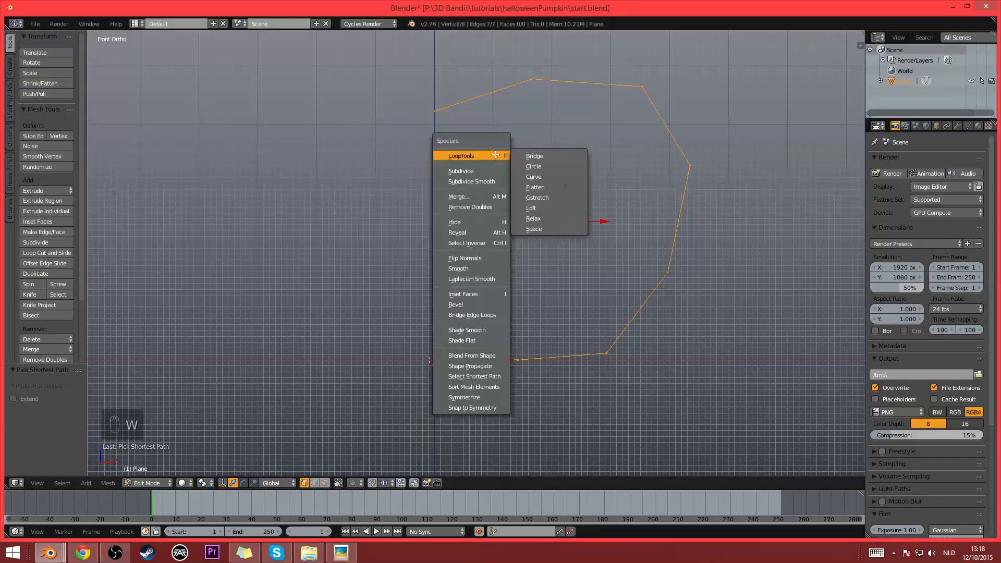
pyautogui.click(542, 229)
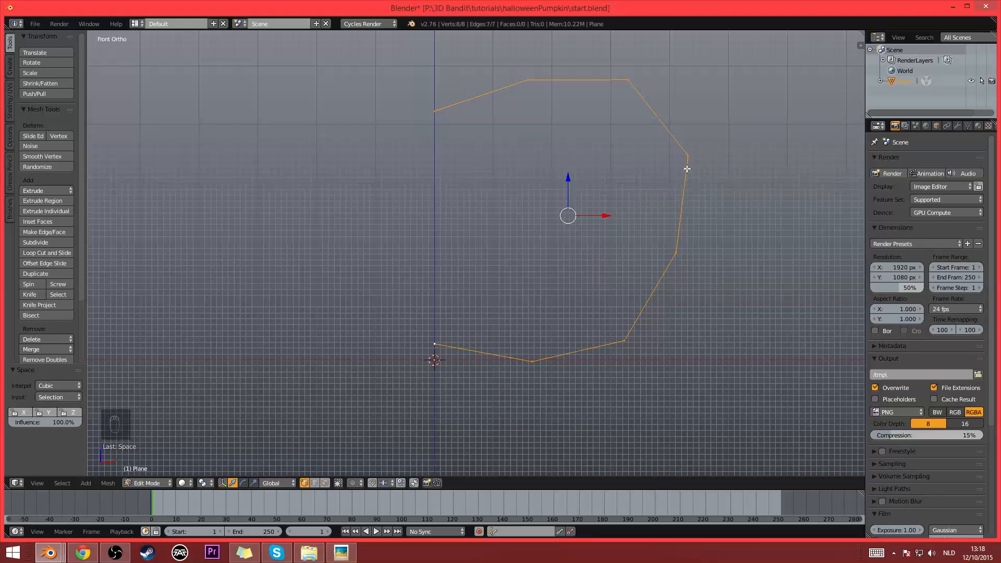
# - Nudge the profile's upper outer vertex by about 0.009 along X and -0.035 along Z
pyautogui.rightClick(628, 81)
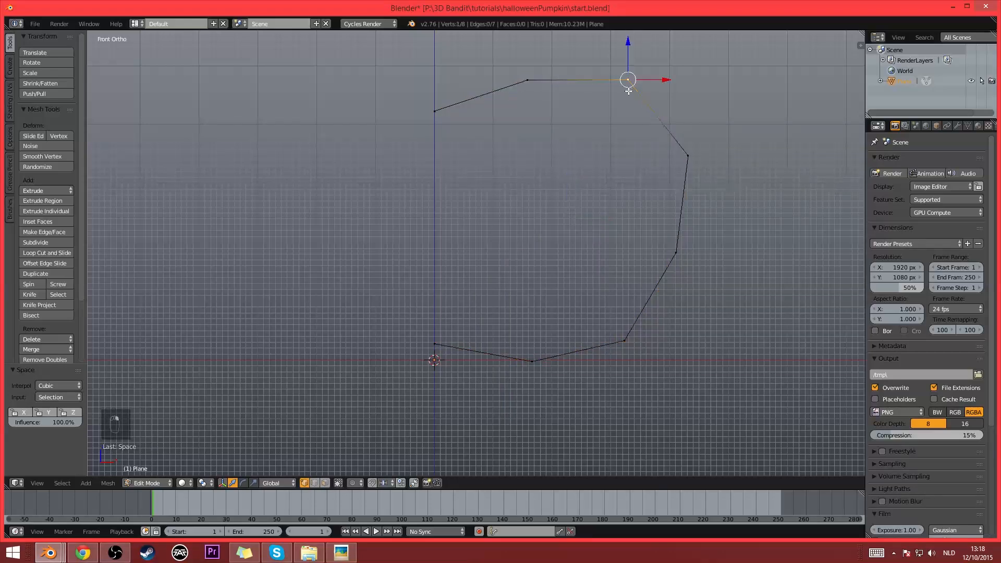
pyautogui.press('g')
pyautogui.click(629, 83)
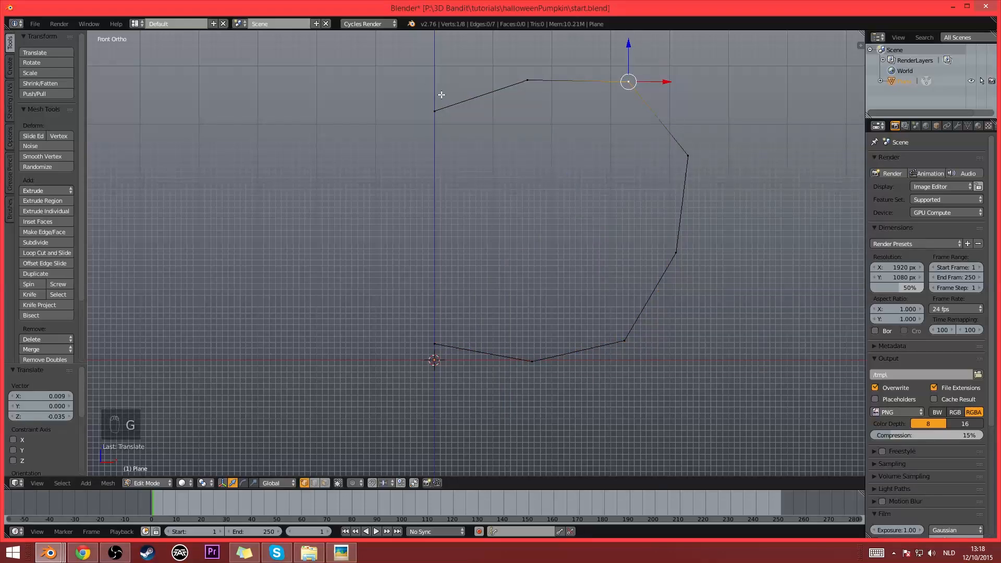
pyautogui.keyDown('shift'); pyautogui.moveTo(738, 190); pyautogui.dragTo(714, 214, button='middle'); pyautogui.keyUp('shift')
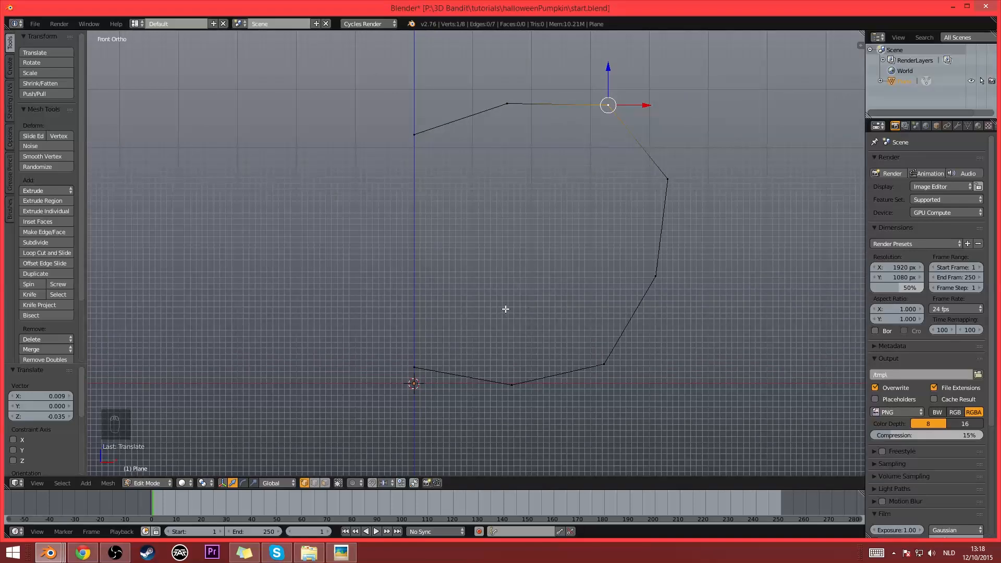
# - Subdivide the profile's top segment at the center axis and move the new vertex about -0.089 along X and -0.133 along Z
pyautogui.rightClick(453, 127)
pyautogui.keyDown('shift'); pyautogui.rightClick(503, 104); pyautogui.keyUp('shift')
pyautogui.press('w')
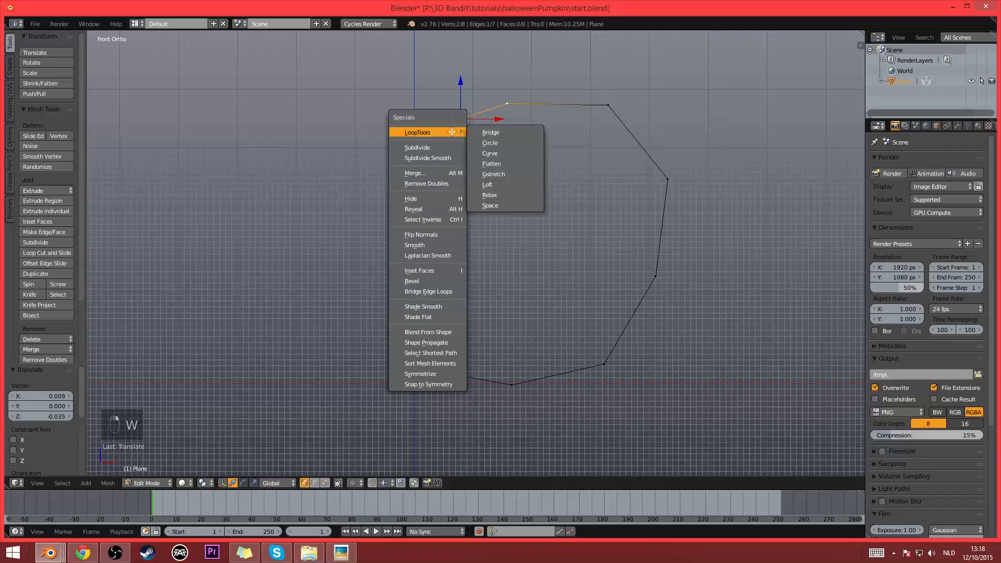
pyautogui.click(455, 142)
pyautogui.rightClick(460, 119)
pyautogui.press('g')
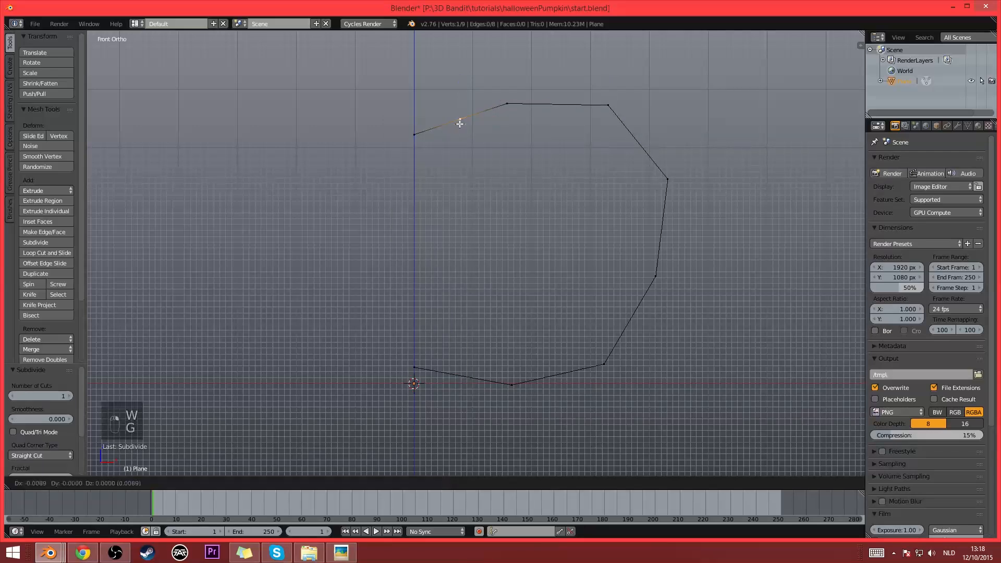
pyautogui.click(455, 127)
# - Subdivide the profile's bottom segment at the center axis and move the new vertex about -0.133 along X and 0.080 along Z
pyautogui.rightClick(417, 365)
pyautogui.keyDown('shift'); pyautogui.rightClick(508, 383); pyautogui.keyUp('shift')
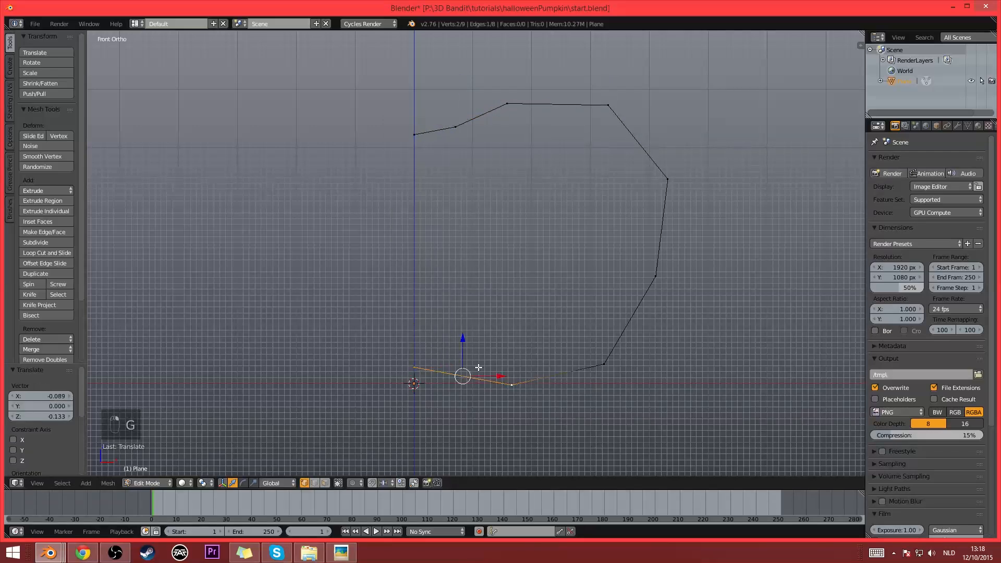
pyautogui.press('w')
pyautogui.click(454, 293)
pyautogui.rightClick(460, 374)
pyautogui.press('g')
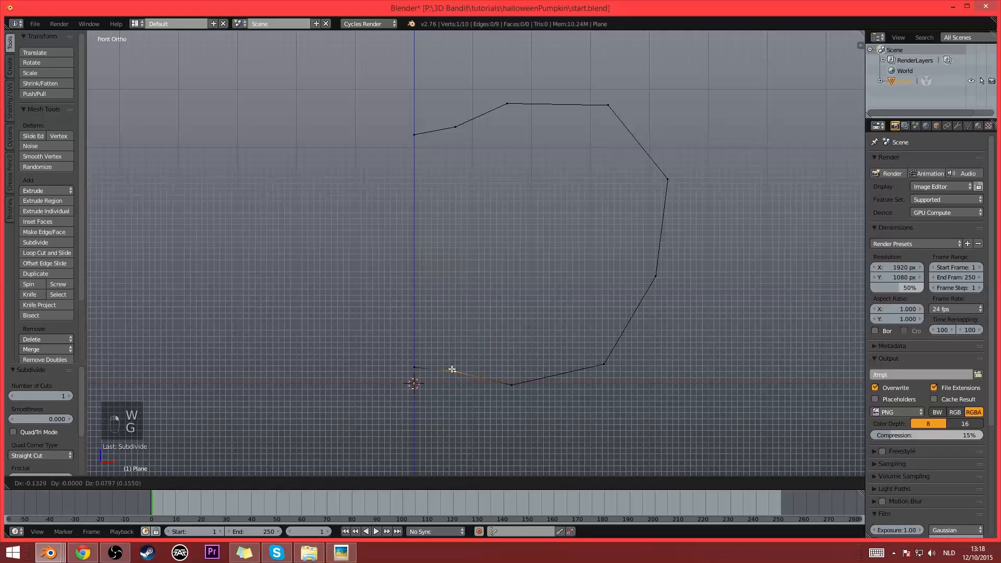
pyautogui.click(452, 369)
# - Leave Edit Mode and add a Screw modifier to the profile to revolve it into the pumpkin body
pyautogui.scroll(-4, 563, 263)
pyautogui.moveTo(563, 263); pyautogui.dragTo(500, 217, button='middle')
pyautogui.press('Tab')
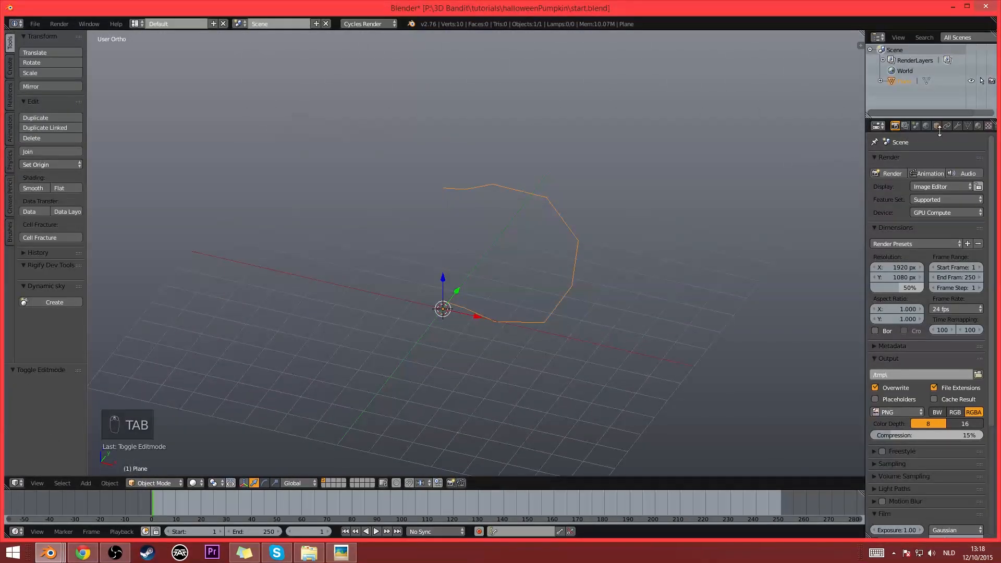
pyautogui.click(957, 127)
pyautogui.click(917, 162)
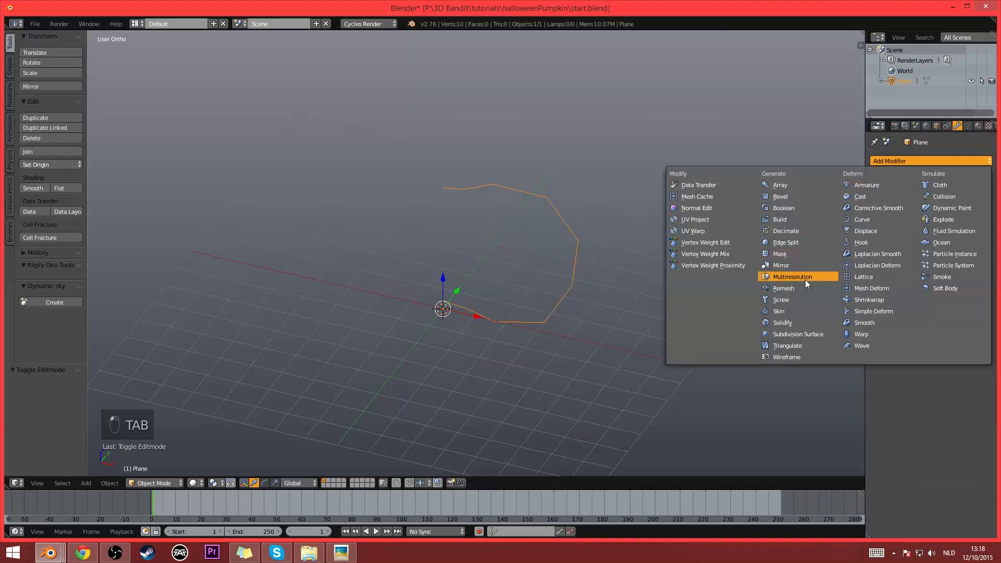
pyautogui.click(796, 302)
pyautogui.moveTo(479, 225); pyautogui.dragTo(575, 242, button='middle')
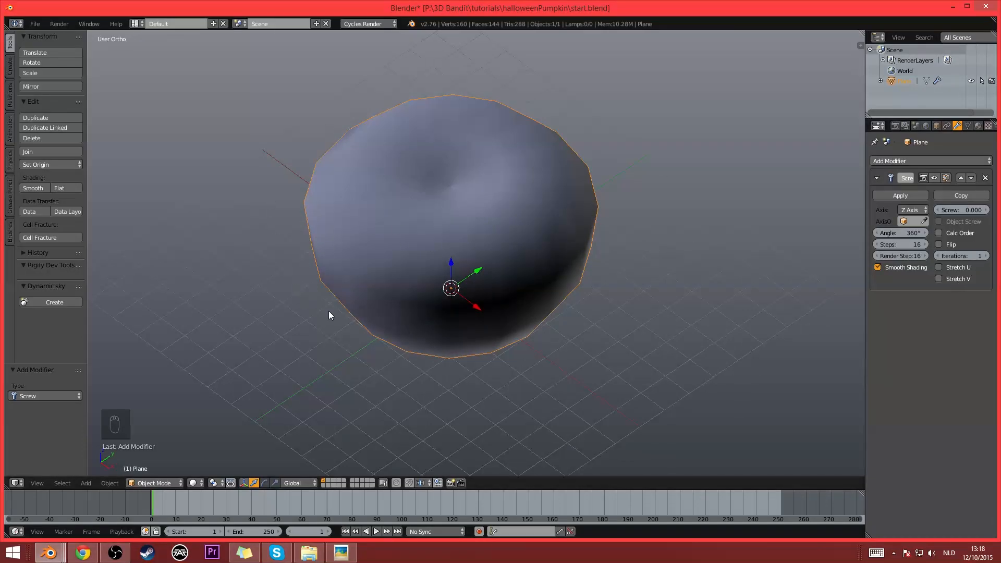
pyautogui.moveTo(540, 300); pyautogui.dragTo(505, 327, button='middle')
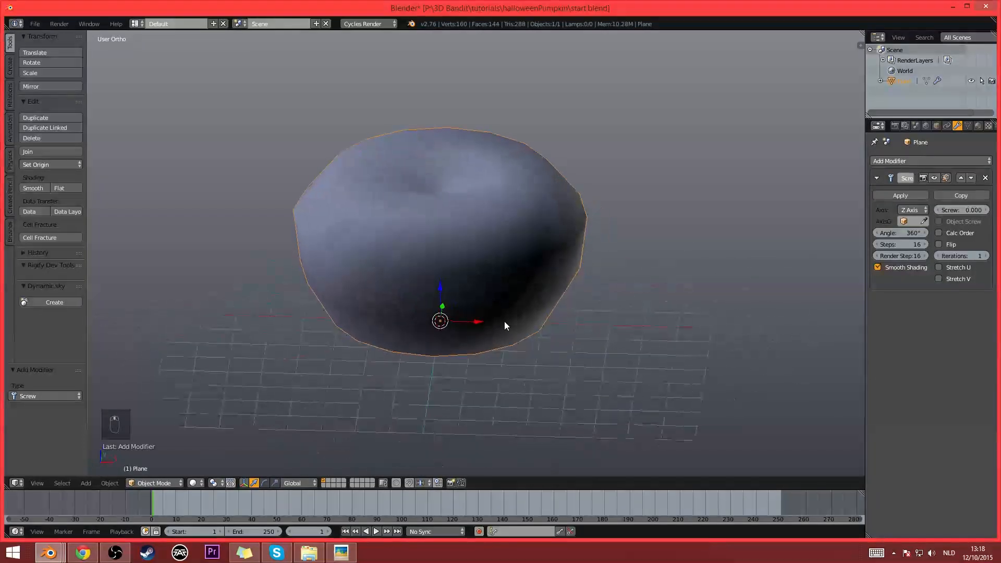
# - Enable Calc Order in the Screw modifier and inspect the shading of the revolved body
pyautogui.click(939, 233)
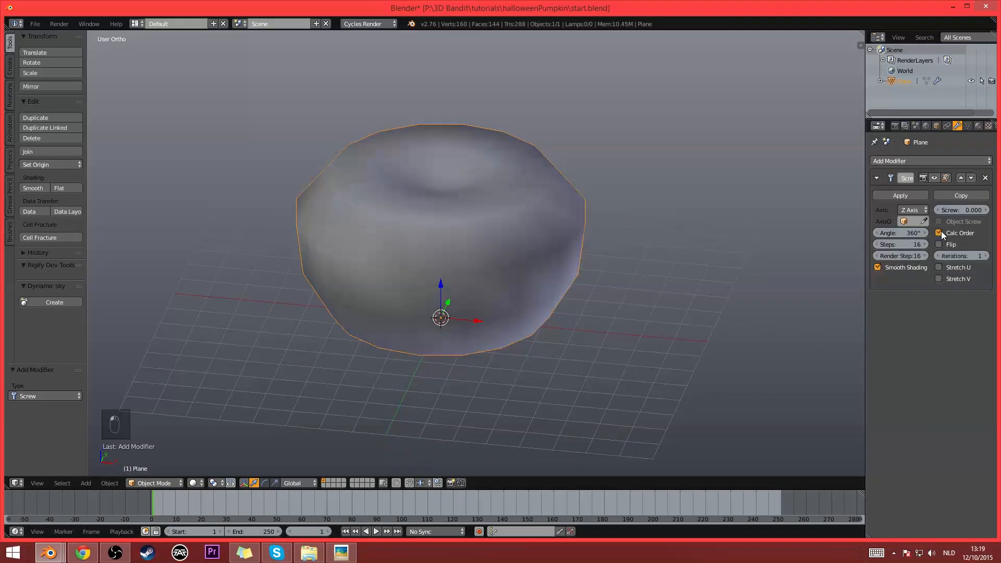
pyautogui.moveTo(608, 249); pyautogui.dragTo(458, 280, button='middle')
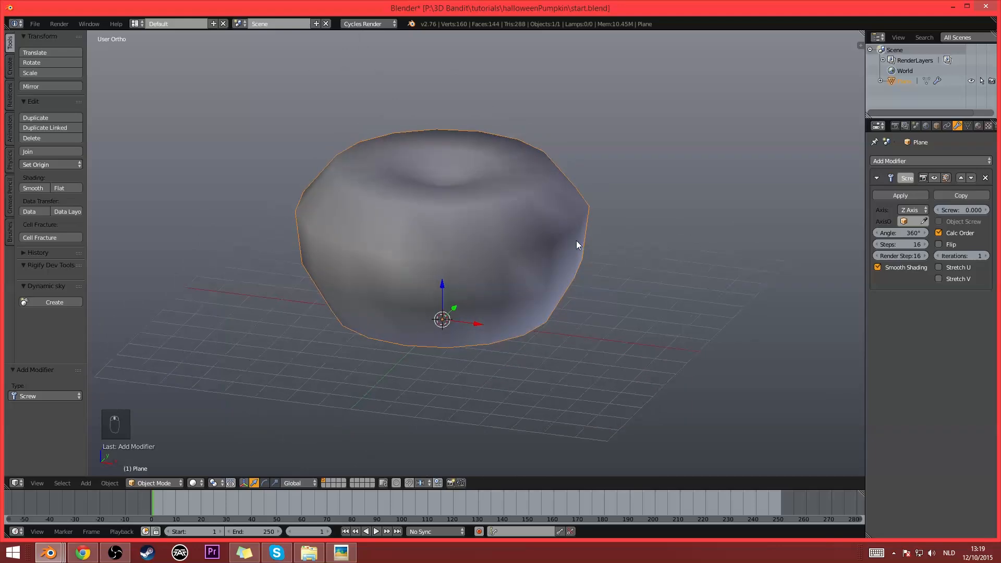
pyautogui.moveTo(611, 181); pyautogui.dragTo(617, 212, button='middle')
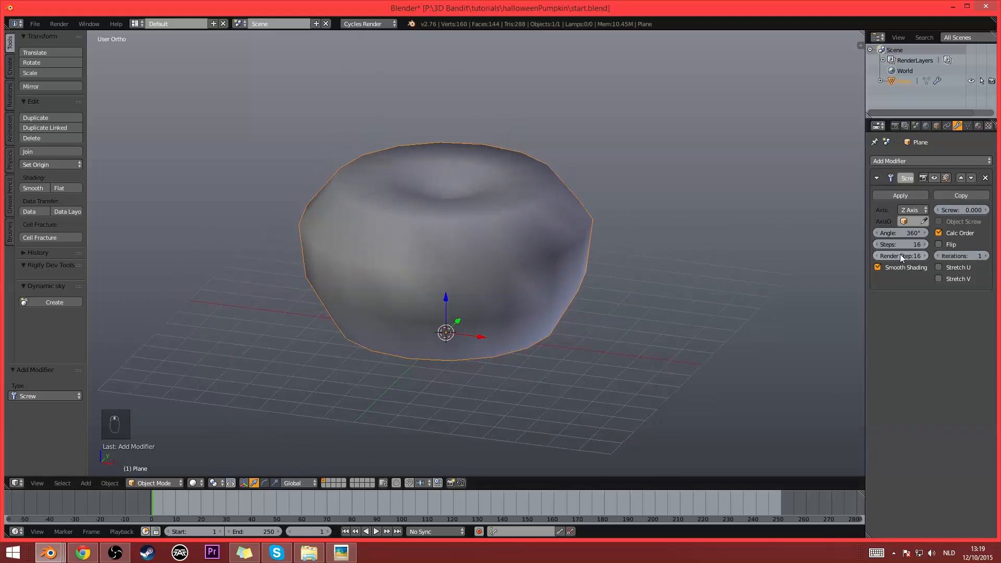
# - Set the Screw modifier's Steps to 24 and inspect the body in wireframe and solid shading
pyautogui.press('z')
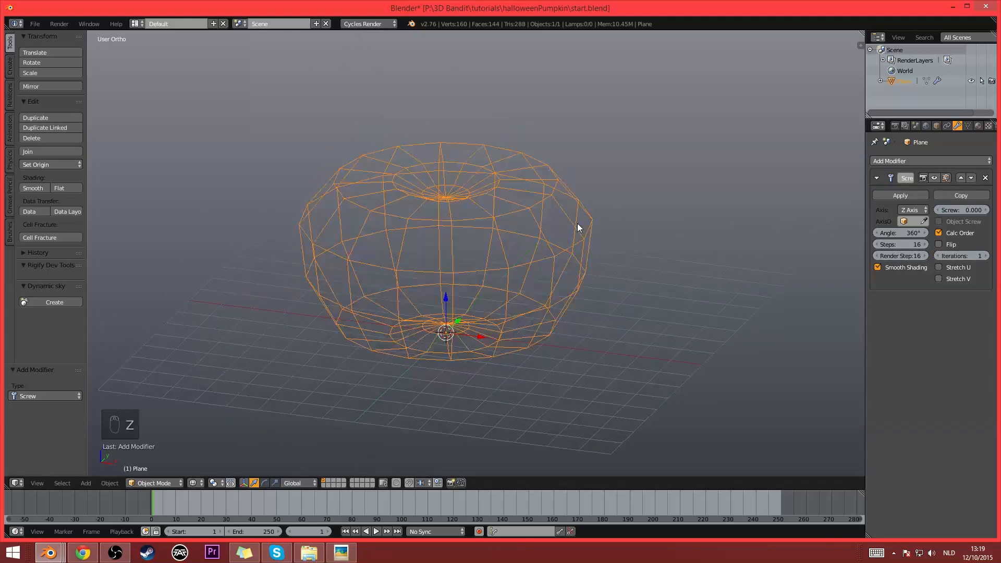
pyautogui.moveTo(577, 223); pyautogui.dragTo(413, 248, button='middle')
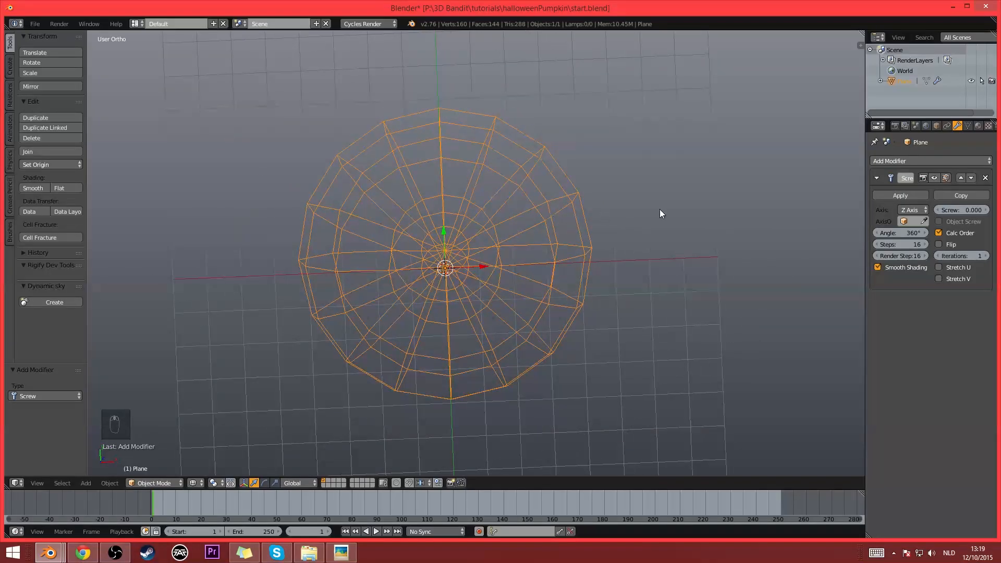
pyautogui.moveTo(901, 243); pyautogui.dragTo(933, 244)
pyautogui.click(890, 244)
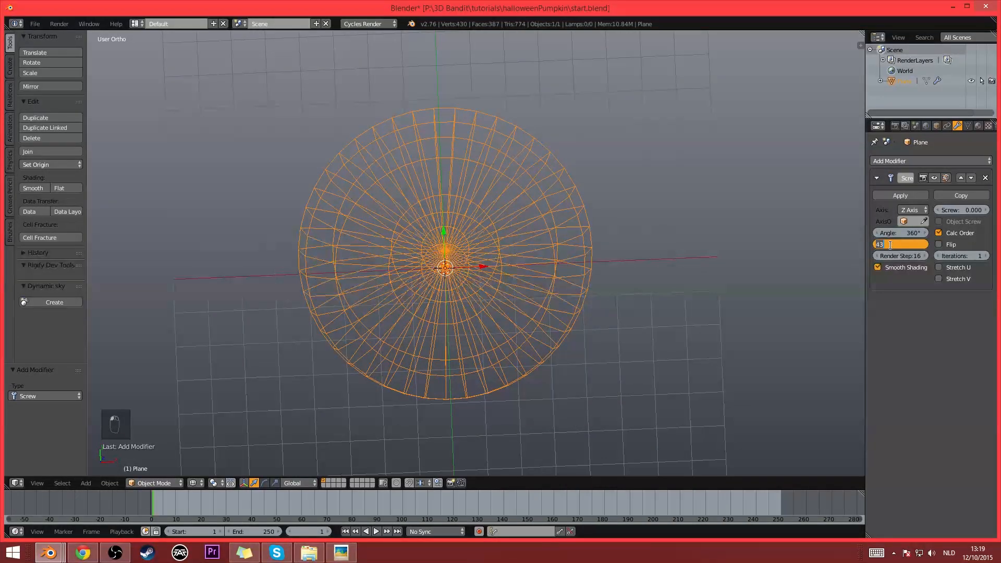
pyautogui.press('Return')
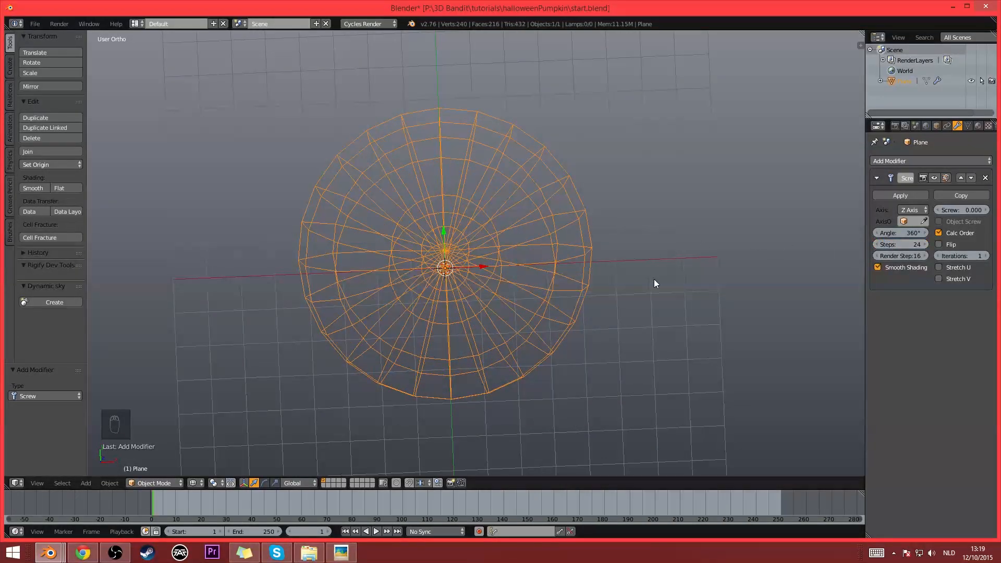
pyautogui.moveTo(653, 279)
pyautogui.mouseDown(button='middle')
pyautogui.moveTo(601, 270)
pyautogui.moveTo(612, 248)
pyautogui.moveTo(581, 283)
pyautogui.moveTo(578, 313)
pyautogui.moveTo(578, 276)
pyautogui.mouseUp(button='middle')
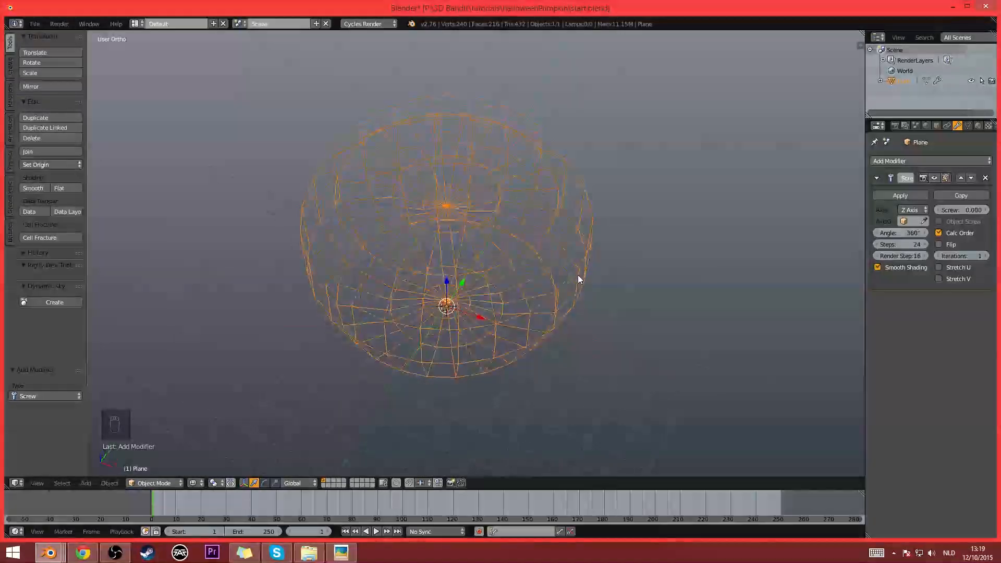
pyautogui.press('z')
pyautogui.press('z')
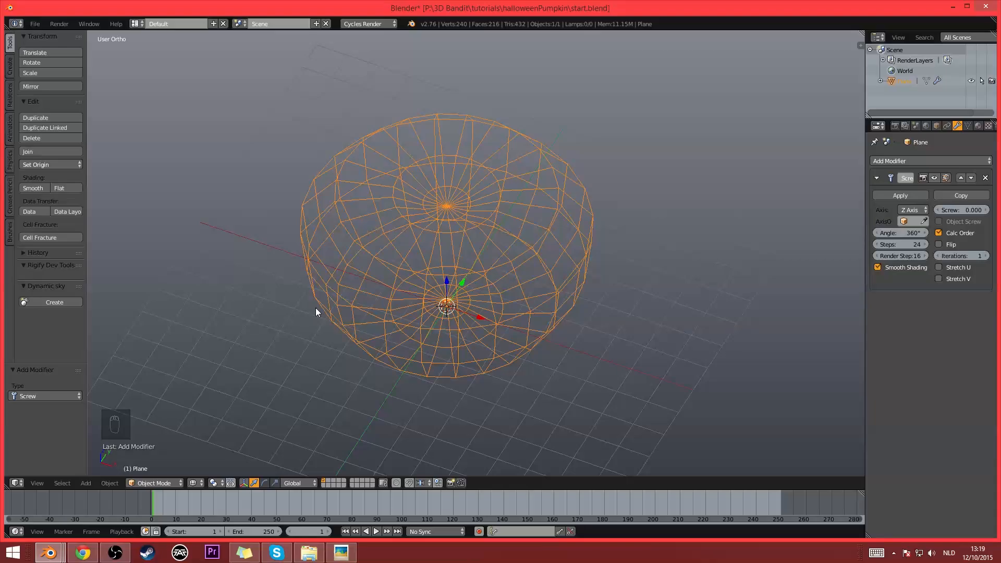
pyautogui.moveTo(429, 175)
pyautogui.mouseDown(button='middle')
pyautogui.moveTo(459, 182)
pyautogui.moveTo(483, 205)
pyautogui.moveTo(473, 217)
pyautogui.moveTo(598, 337)
pyautogui.mouseUp(button='middle')
pyautogui.press('z')
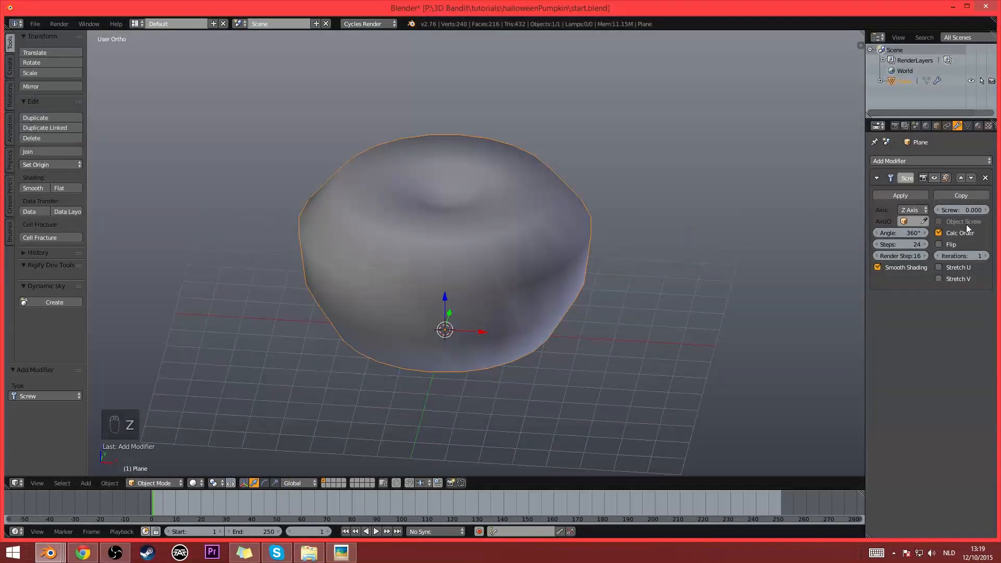
# - Apply the Screw modifier to the pumpkin body and enter Edit Mode
pyautogui.click(902, 195)
pyautogui.press('Tab')
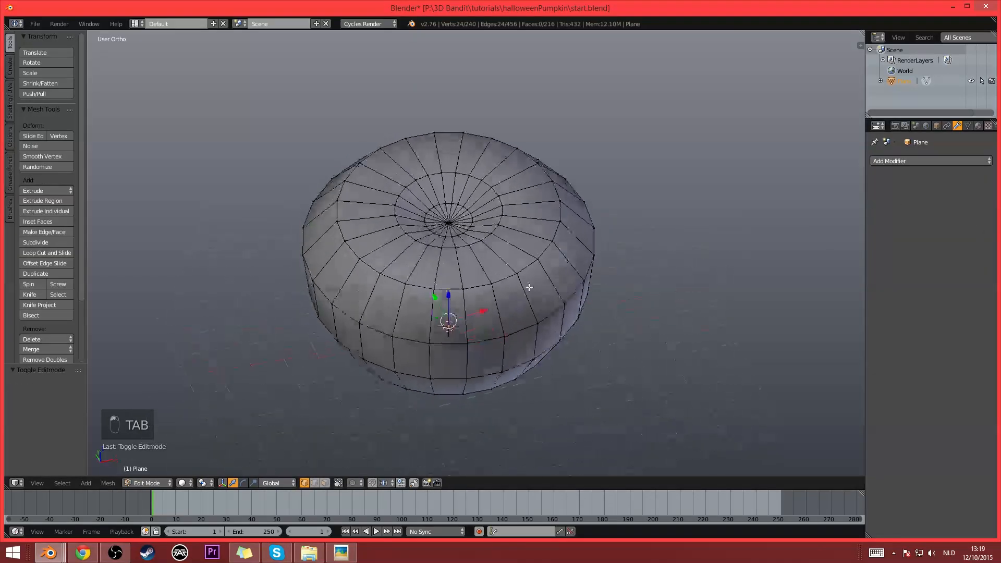
pyautogui.moveTo(529, 287); pyautogui.dragTo(565, 284, button='middle')
# - Circle-select the overlapping pole vertices at both ends of the center axis in top wireframe view and delete them
pyautogui.rightClick(459, 234)
pyautogui.moveTo(480, 328); pyautogui.dragTo(482, 289, button='middle')
pyautogui.press('KP_7')
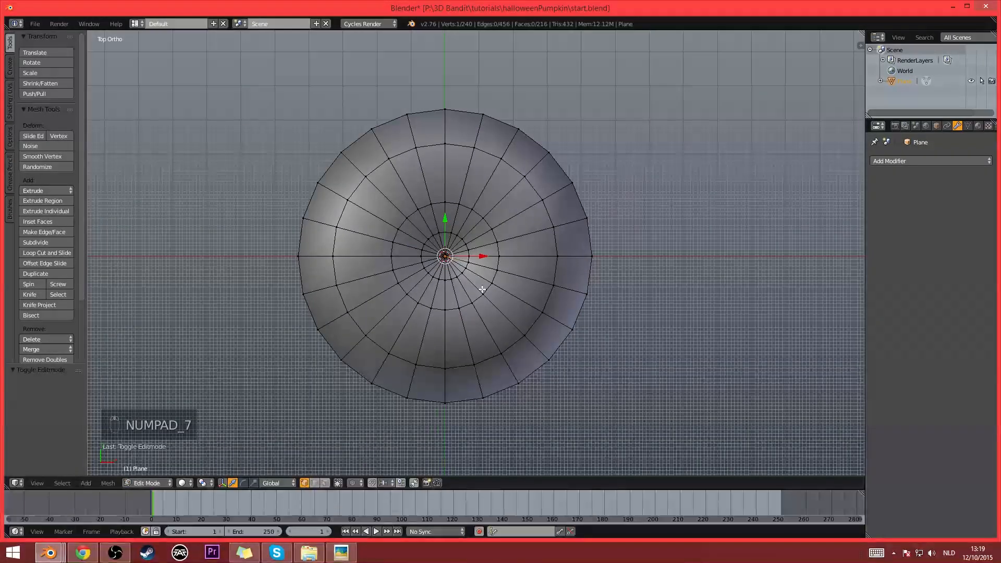
pyautogui.press('z')
pyautogui.scroll(6, 485, 270)
pyautogui.press('a')
pyautogui.press('c')
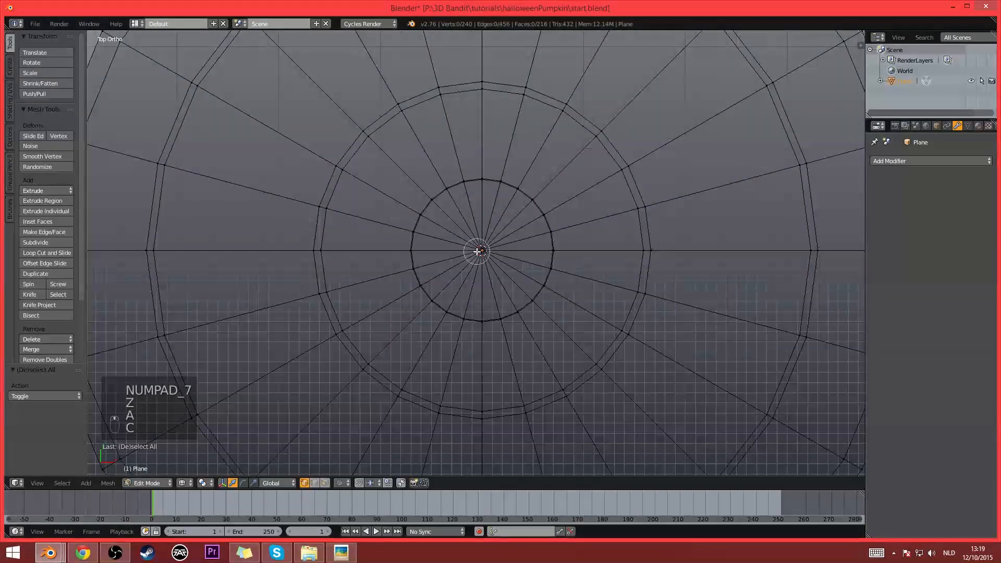
pyautogui.click(478, 251)
pyautogui.rightClick(481, 250)
pyautogui.moveTo(717, 362); pyautogui.dragTo(686, 319, button='middle')
pyautogui.scroll(-1, 686, 319)
pyautogui.press('x')
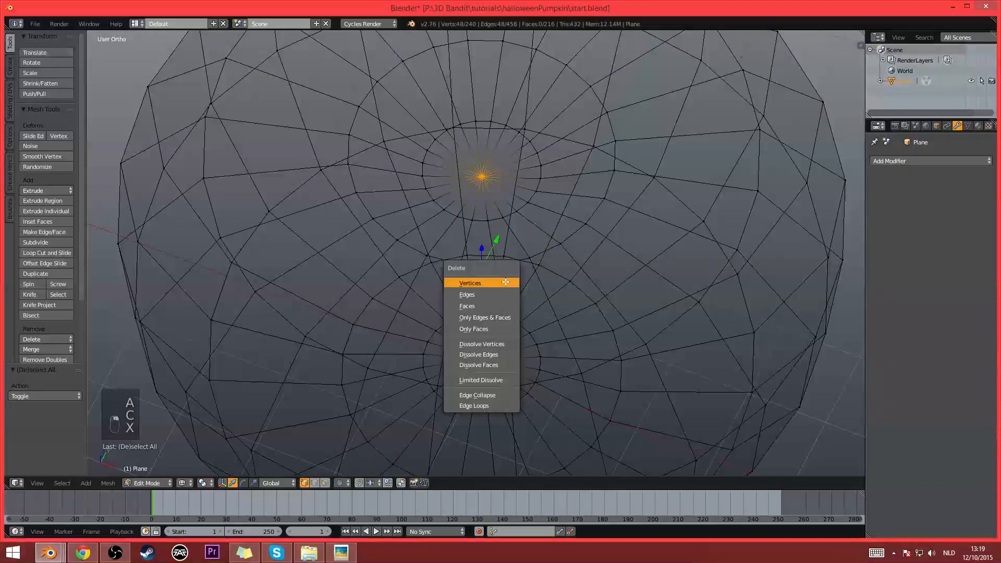
pyautogui.click(490, 282)
pyautogui.press('z')
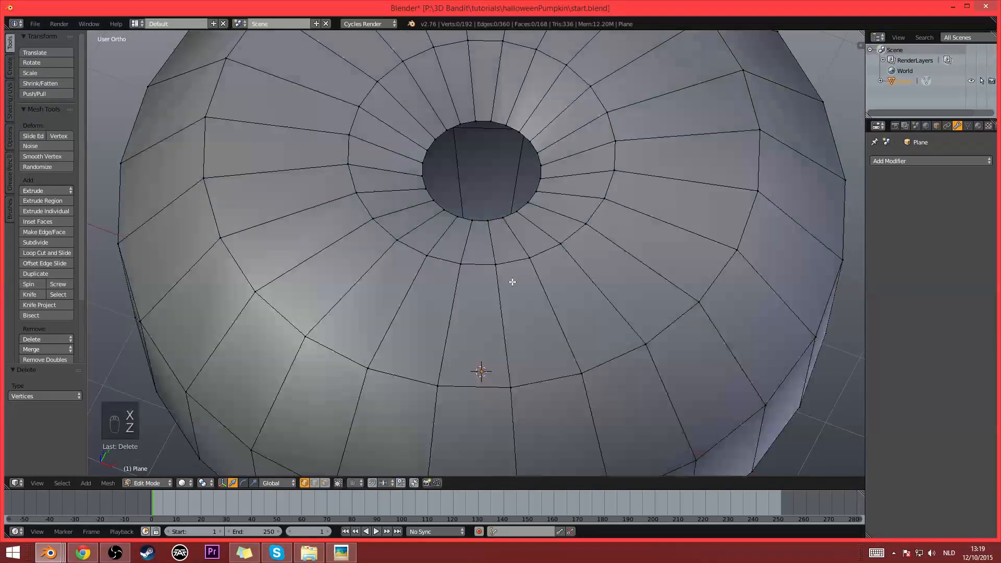
# - Switch to edge select mode and try selecting rings of vertical edges in the pumpkin's middle and lower bands
pyautogui.scroll(-4, 513, 283)
pyautogui.moveTo(523, 306); pyautogui.dragTo(496, 300, button='middle')
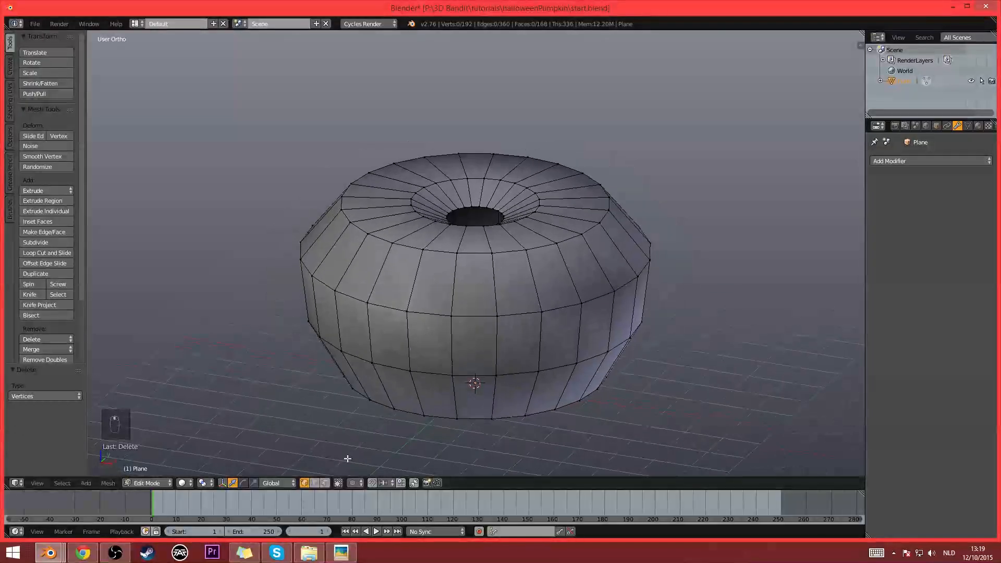
pyautogui.click(315, 484)
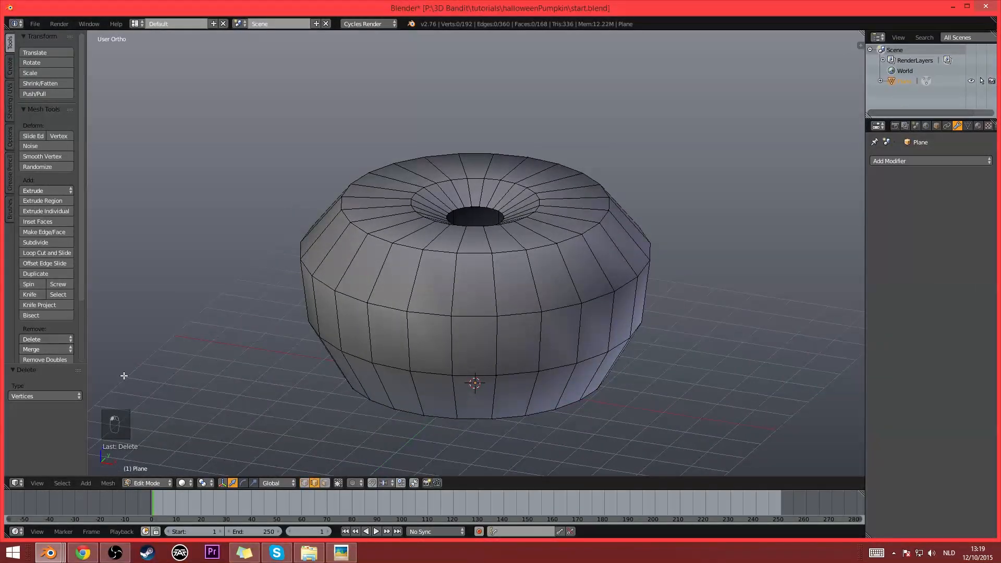
pyautogui.keyDown('ctrl'); pyautogui.keyDown('alt'); pyautogui.rightClick(451, 360); pyautogui.keyUp('alt'); pyautogui.keyUp('ctrl')
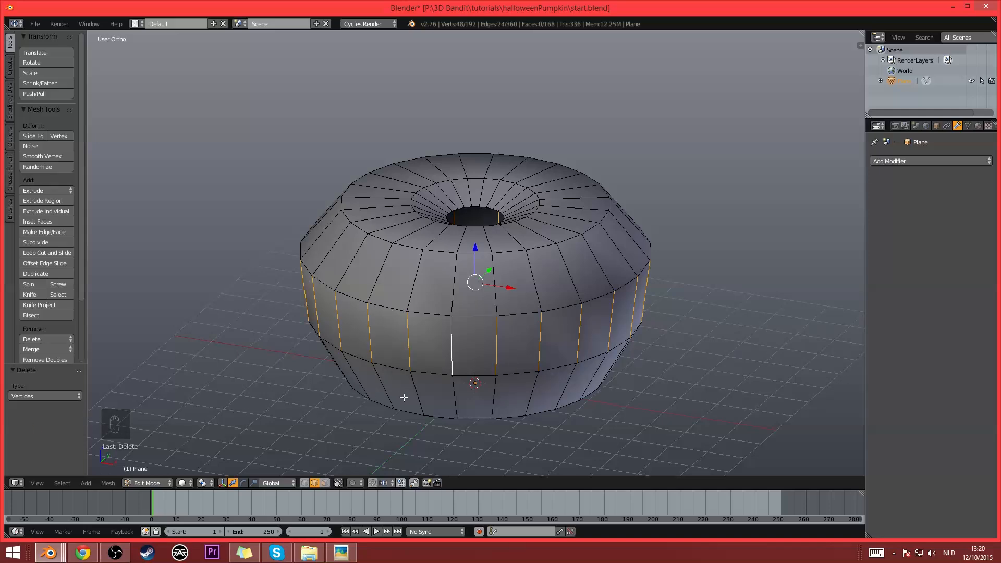
pyautogui.moveTo(404, 397); pyautogui.dragTo(472, 333, button='middle')
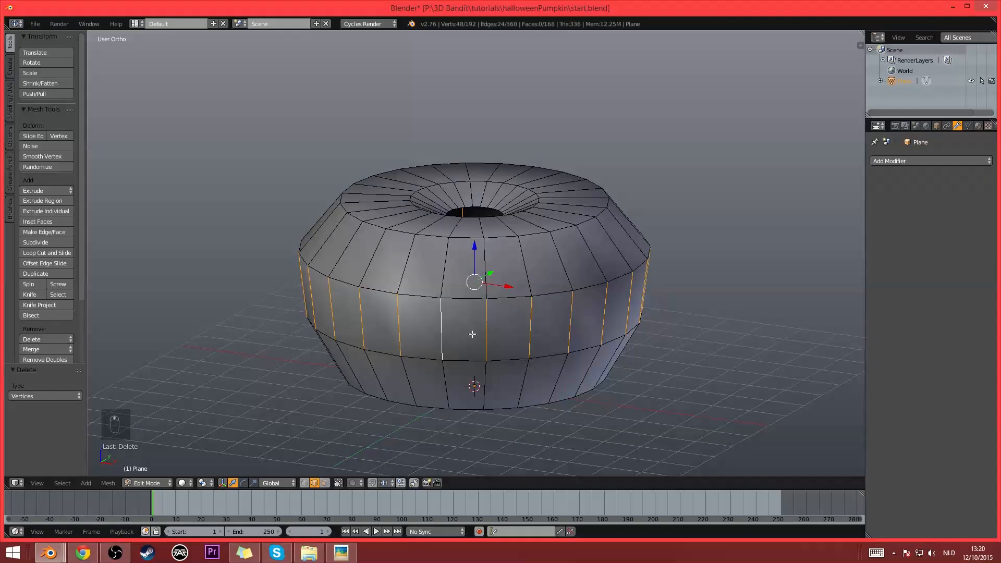
pyautogui.keyDown('ctrl'); pyautogui.keyDown('alt'); pyautogui.rightClick(484, 273); pyautogui.keyUp('alt'); pyautogui.keyUp('ctrl')
pyautogui.keyDown('ctrl'); pyautogui.keyDown('alt'); pyautogui.rightClick(484, 336); pyautogui.keyUp('alt'); pyautogui.keyUp('ctrl')
pyautogui.keyDown('ctrl'); pyautogui.keyDown('alt'); pyautogui.rightClick(494, 392); pyautogui.keyUp('alt'); pyautogui.keyUp('ctrl')
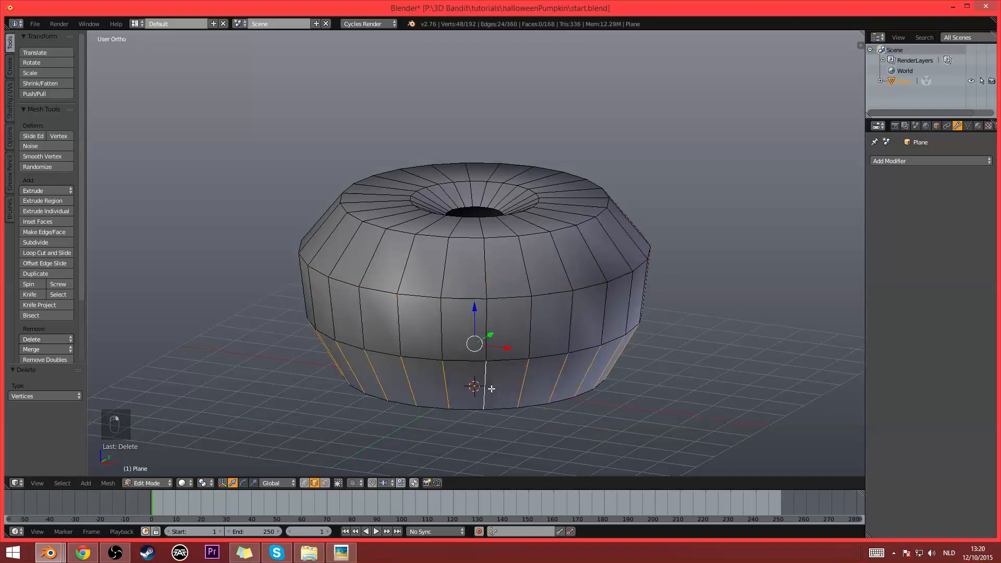
pyautogui.keyDown('ctrl'); pyautogui.keyDown('alt'); pyautogui.rightClick(494, 340); pyautogui.keyUp('alt'); pyautogui.keyUp('ctrl')
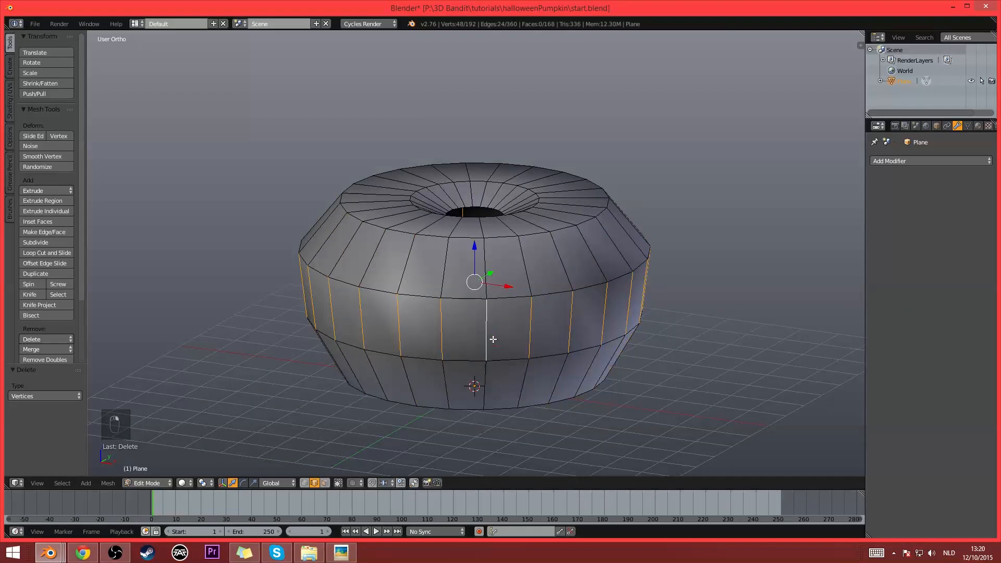
# - Try selecting individual edge loops on the body, including a vertical one and the horizontal one above the middle band
pyautogui.keyDown('alt'); pyautogui.rightClick(465, 301); pyautogui.keyUp('alt')
pyautogui.keyDown('alt'); pyautogui.rightClick(446, 328); pyautogui.keyUp('alt')
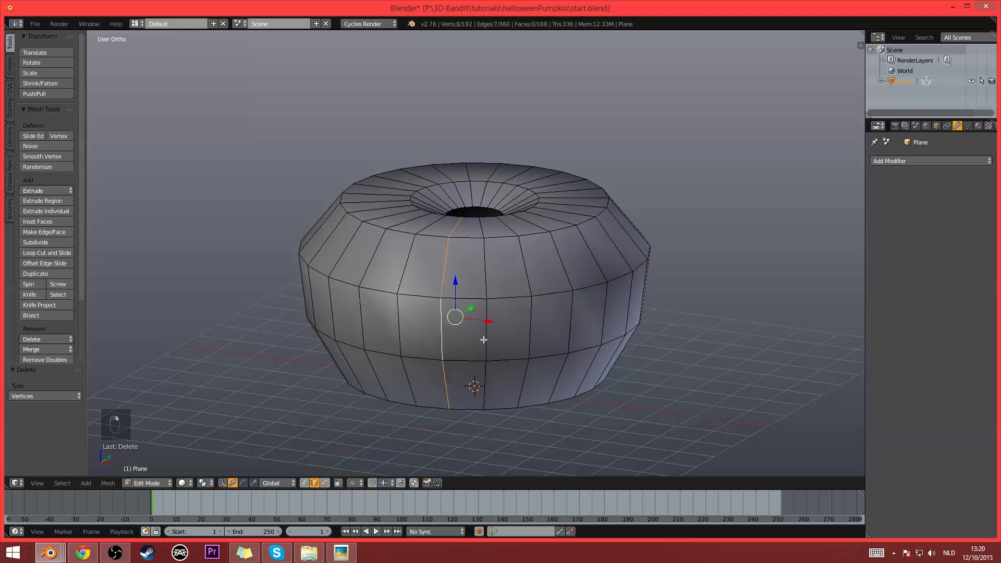
pyautogui.keyDown('alt'); pyautogui.rightClick(483, 339); pyautogui.keyUp('alt')
pyautogui.keyDown('alt'); pyautogui.rightClick(460, 298); pyautogui.keyUp('alt')
pyautogui.keyDown('alt'); pyautogui.rightClick(468, 299); pyautogui.keyUp('alt')
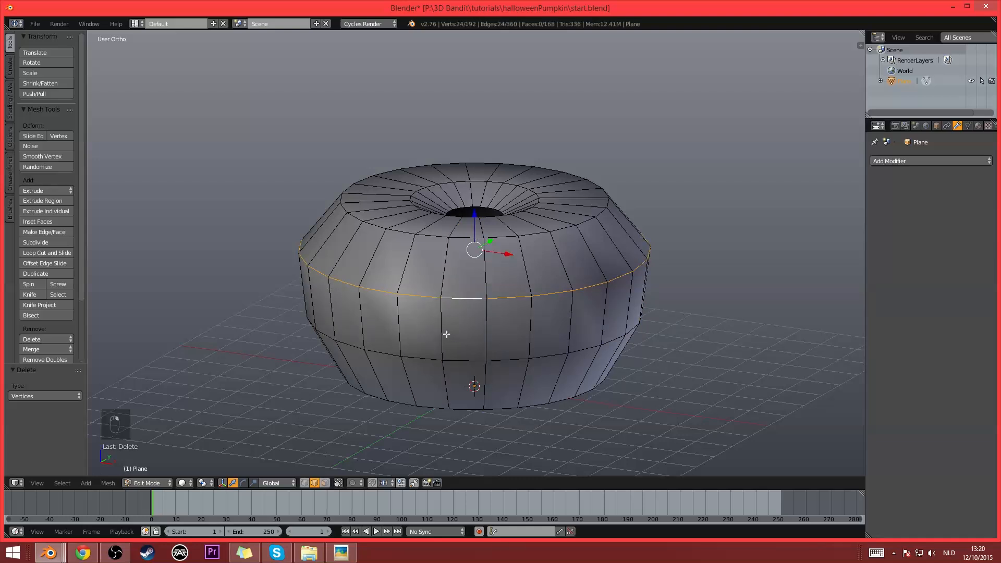
# - Select the ring of vertical edges around the middle band and expand it with Edge Loops
pyautogui.rightClick(435, 348)
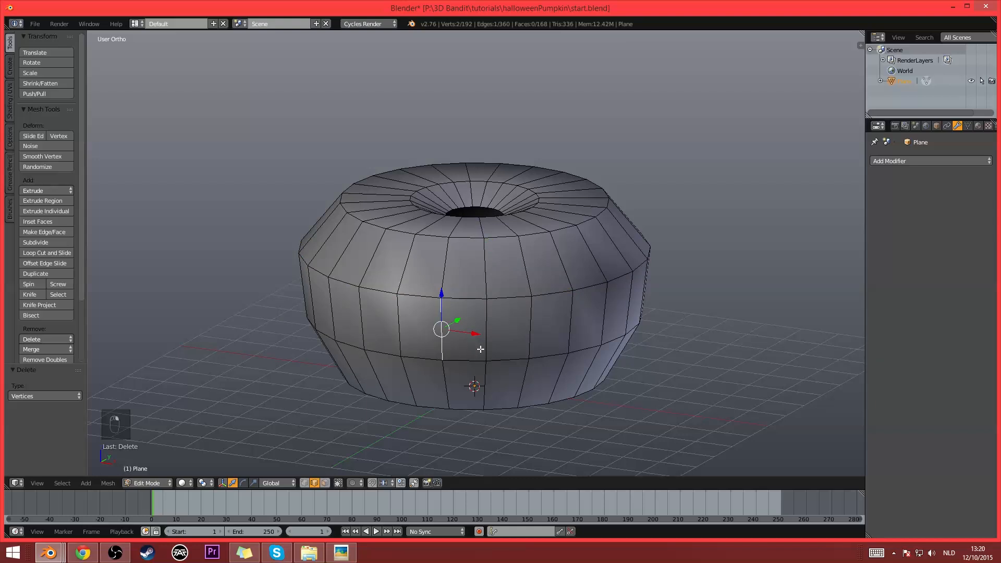
pyautogui.keyDown('ctrl'); pyautogui.keyDown('alt'); pyautogui.rightClick(438, 339); pyautogui.keyUp('alt'); pyautogui.keyUp('ctrl')
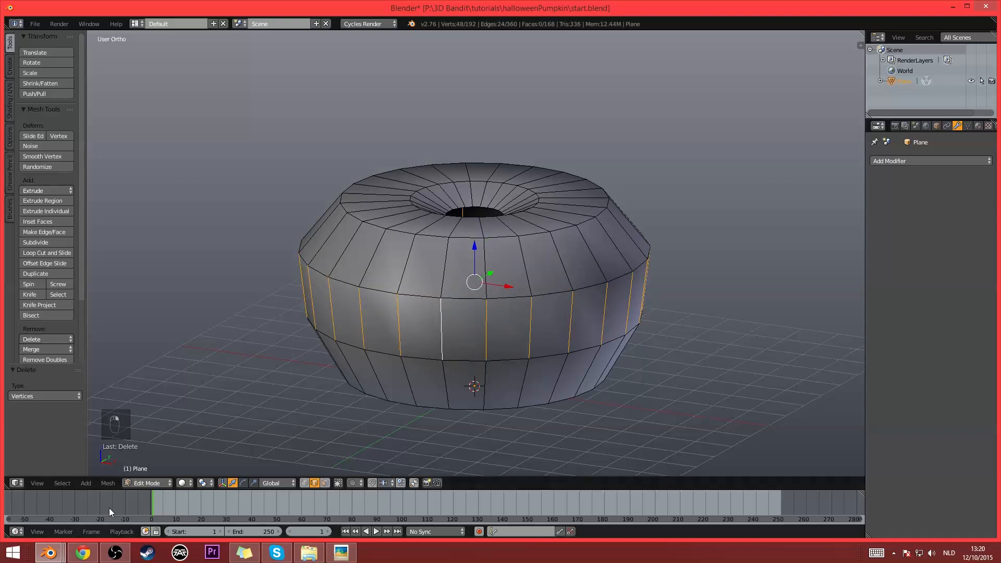
pyautogui.click(73, 484)
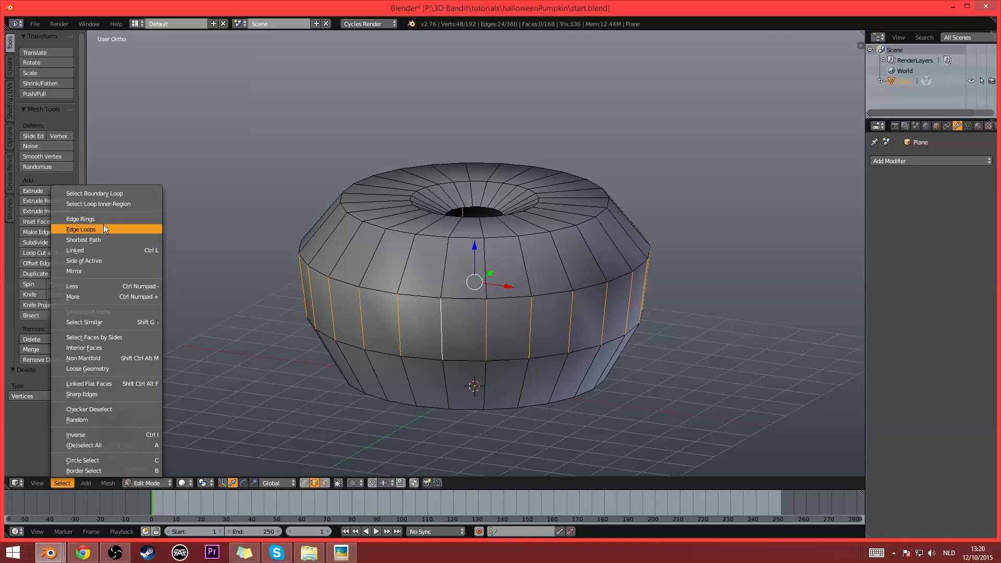
pyautogui.click(103, 229)
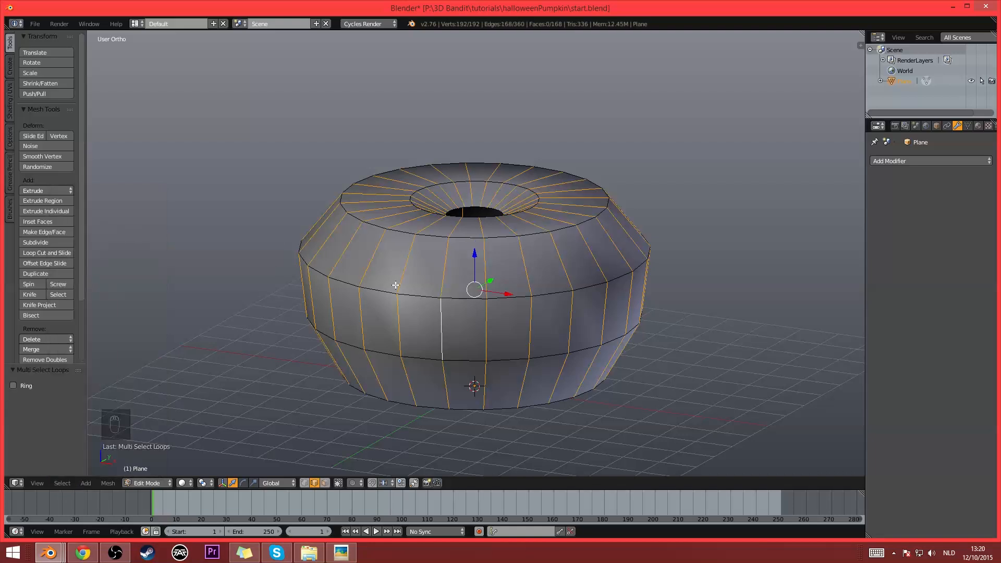
# - Select the ring of vertical edges around the middle band and reduce it to every second edge with Checker Deselect
pyautogui.rightClick(435, 342)
pyautogui.click(58, 484)
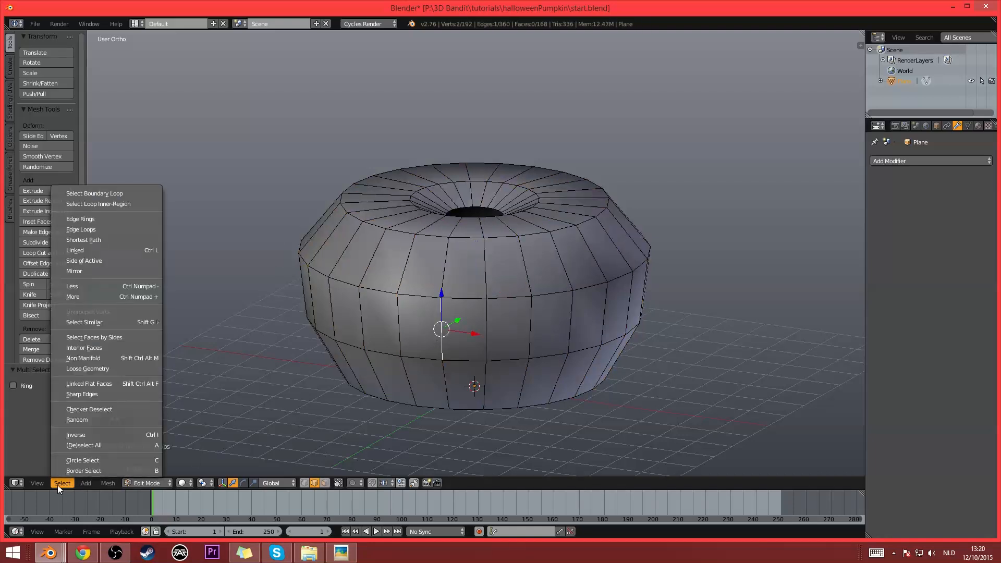
pyautogui.click(108, 221)
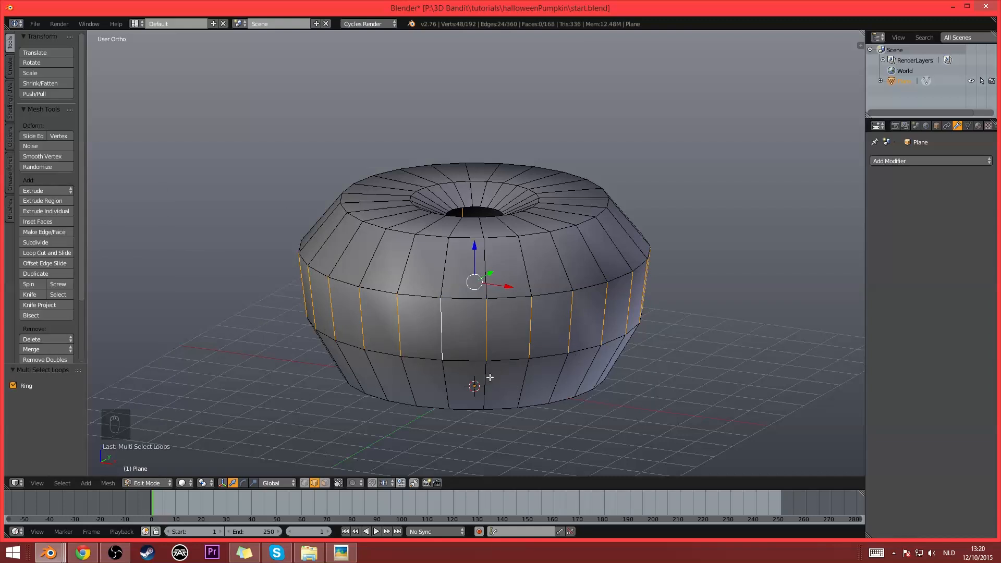
pyautogui.click(57, 484)
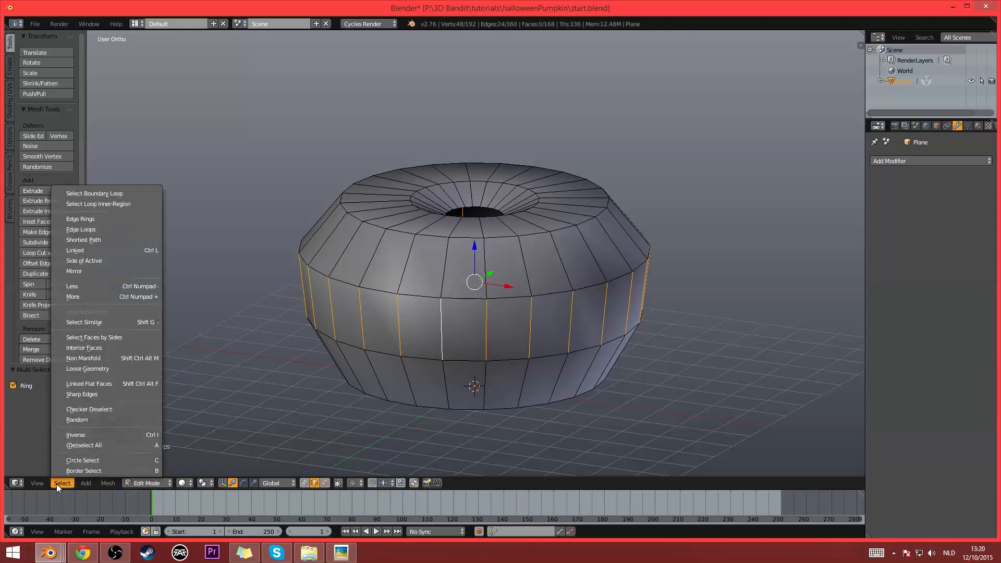
pyautogui.click(118, 409)
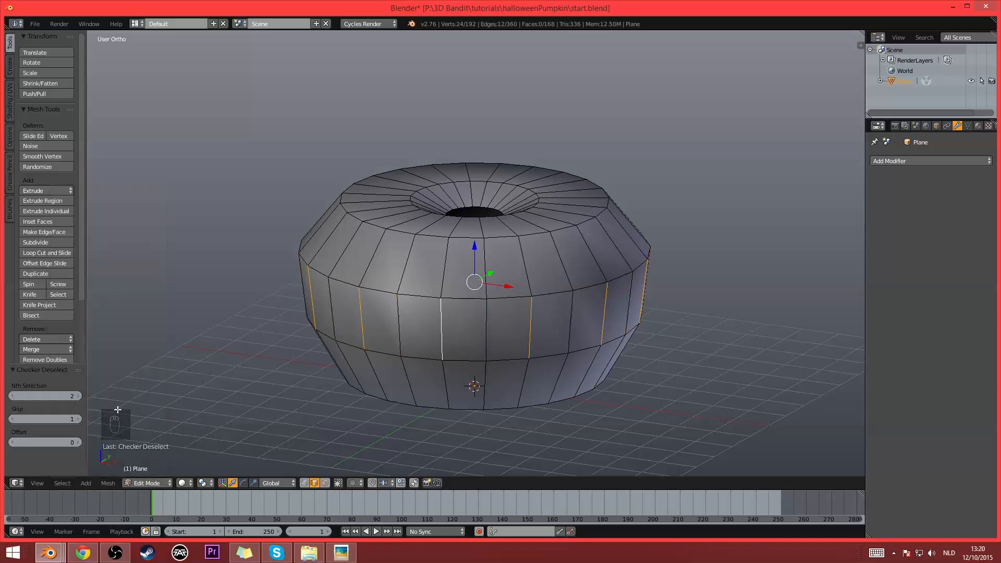
pyautogui.moveTo(528, 372); pyautogui.dragTo(376, 384, button='middle')
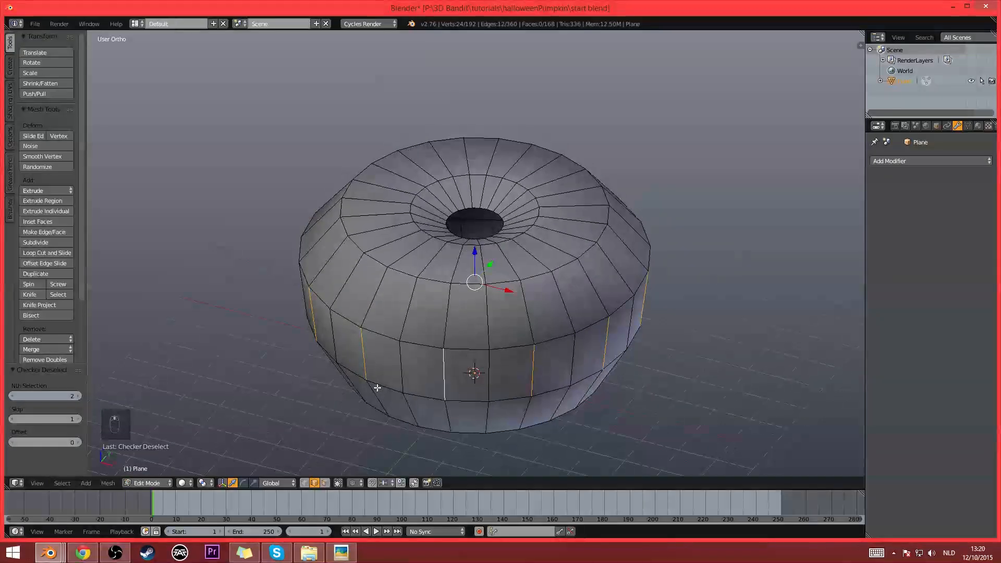
pyautogui.moveTo(697, 339); pyautogui.dragTo(616, 355, button='middle')
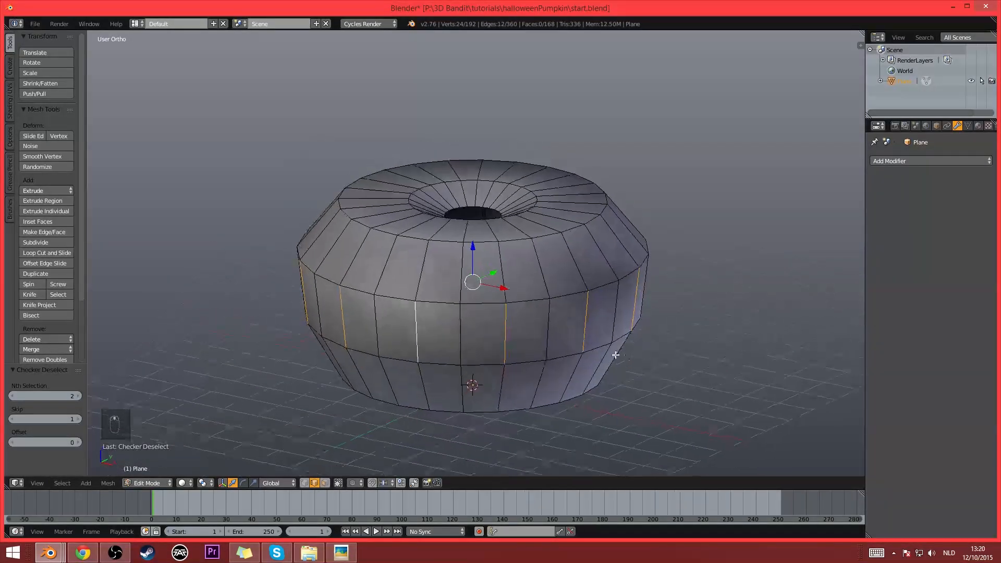
# - Expand the alternate middle-band edges into full vertical loops running from the top hole to the base with Edge Loops
pyautogui.click(62, 481)
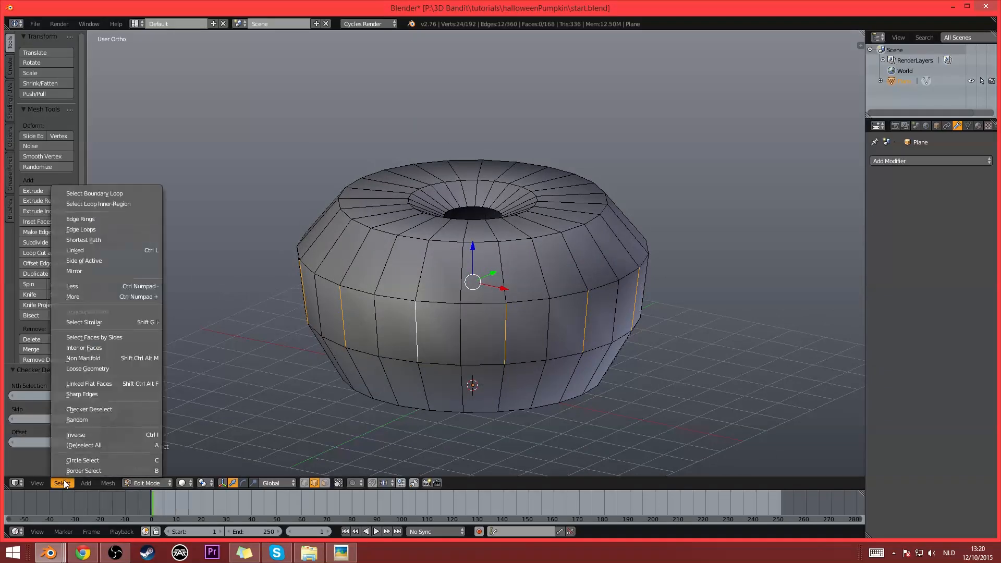
pyautogui.click(120, 232)
pyautogui.moveTo(447, 322); pyautogui.dragTo(435, 250, button='middle')
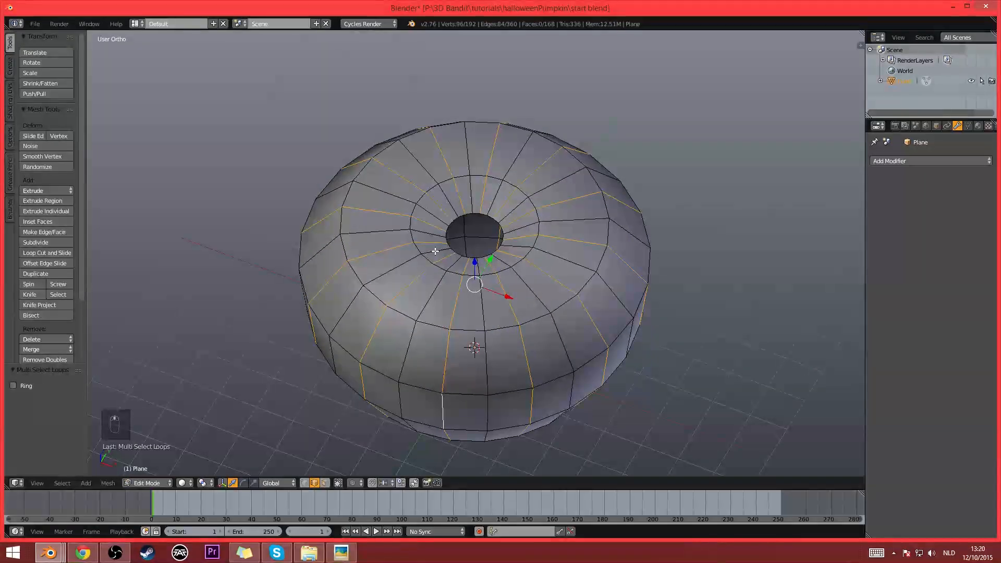
pyautogui.moveTo(535, 251); pyautogui.dragTo(518, 257, button='middle')
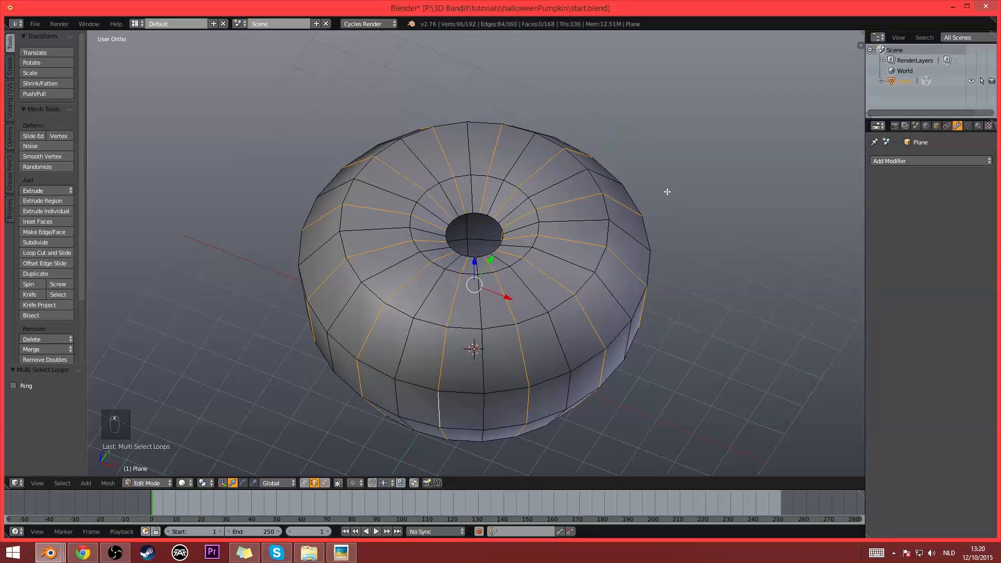
pyautogui.moveTo(438, 179); pyautogui.dragTo(556, 347, button='middle')
pyautogui.scroll(1, 560, 339)
pyautogui.scroll(1, 558, 348)
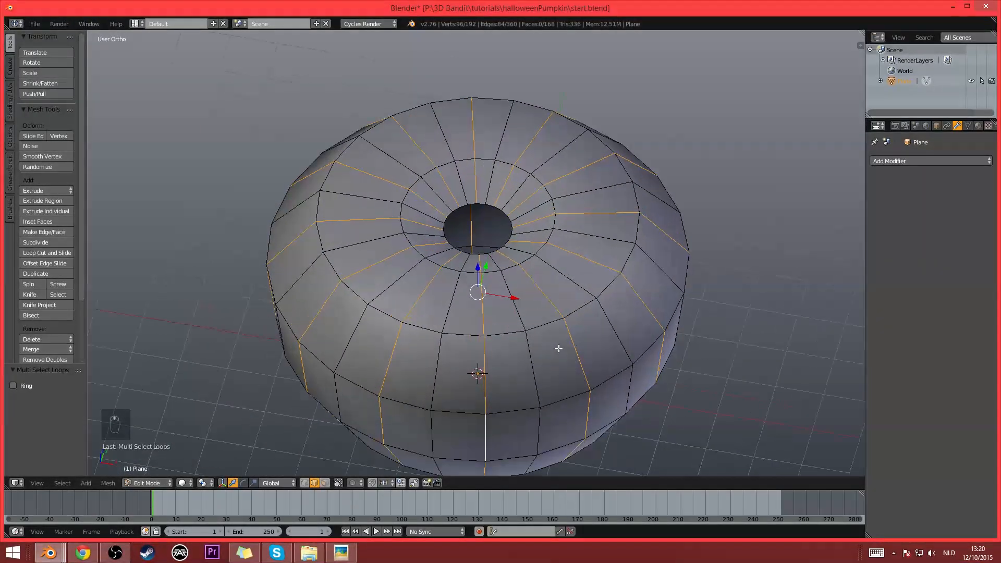
pyautogui.scroll(-1, 560, 349)
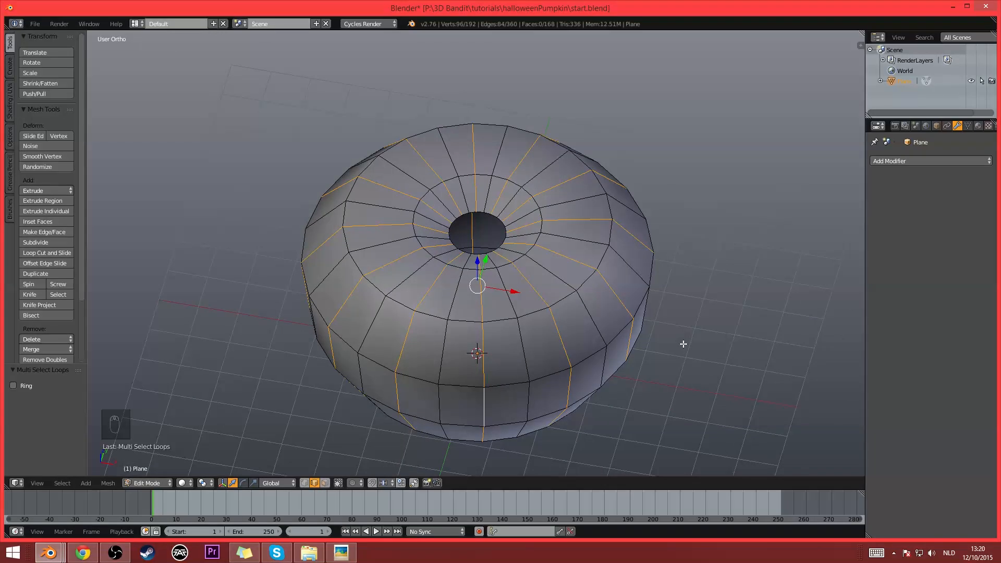
pyautogui.hotkey('alt', 's')
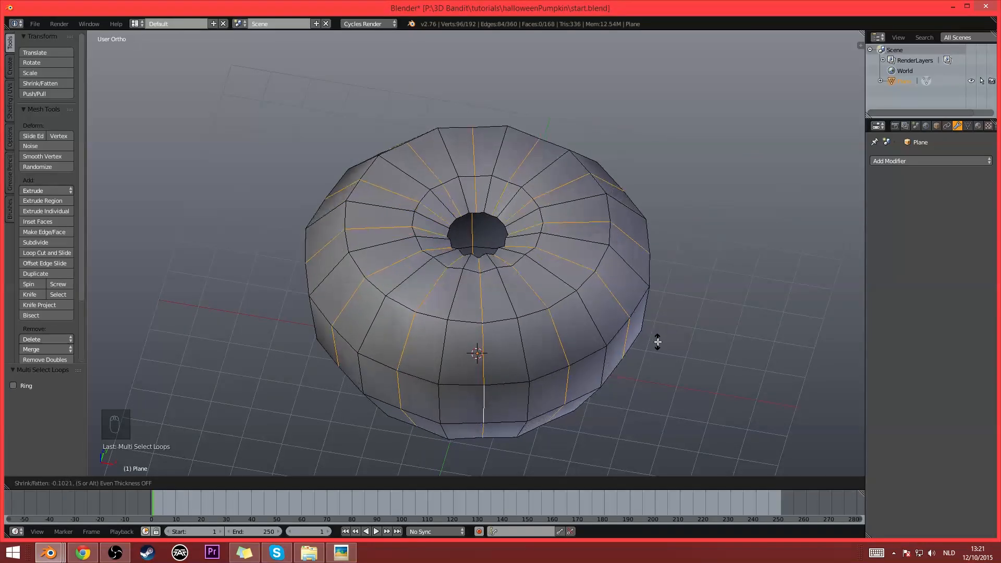
pyautogui.rightClick(657, 334)
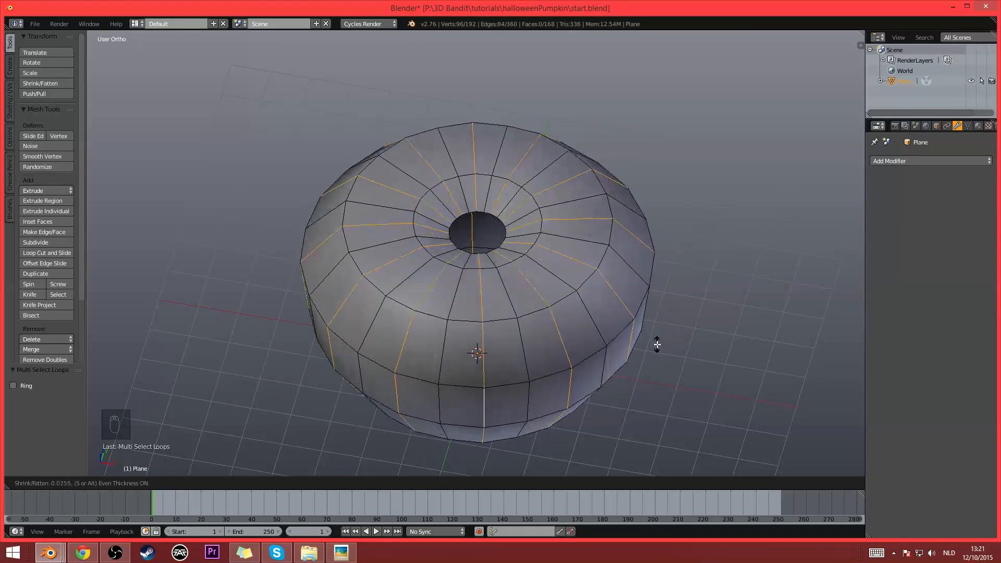
pyautogui.press('s')
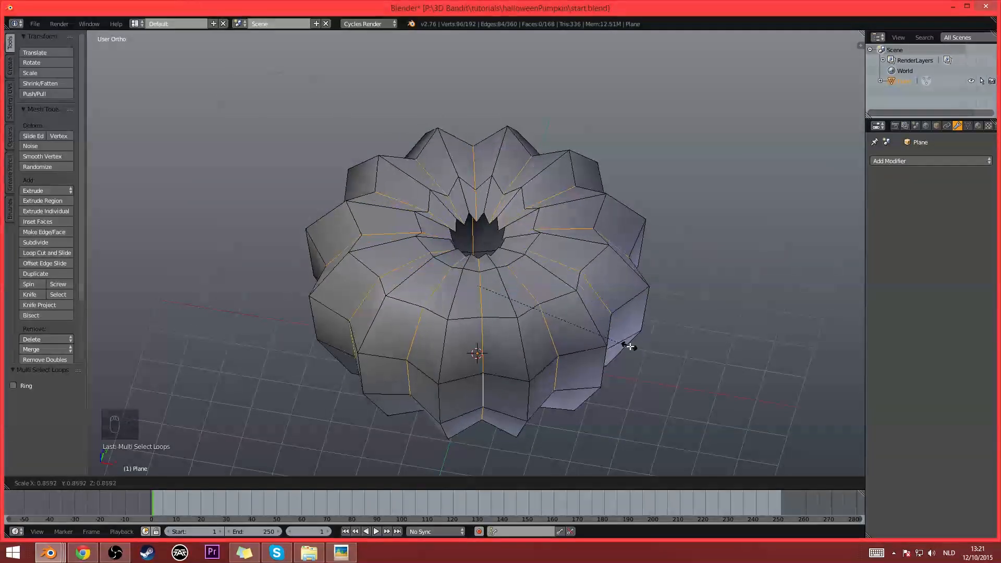
pyautogui.rightClick(580, 351)
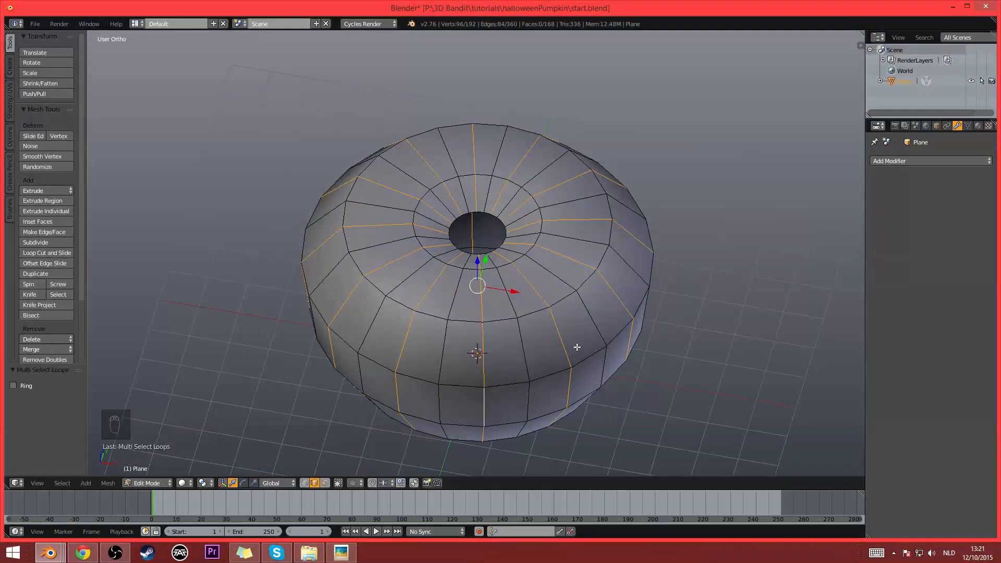
# - Push the alternate vertical loops inward with Shrink/Fatten by an offset of about 0.255 to form grooves
pyautogui.hotkey('alt', 's')
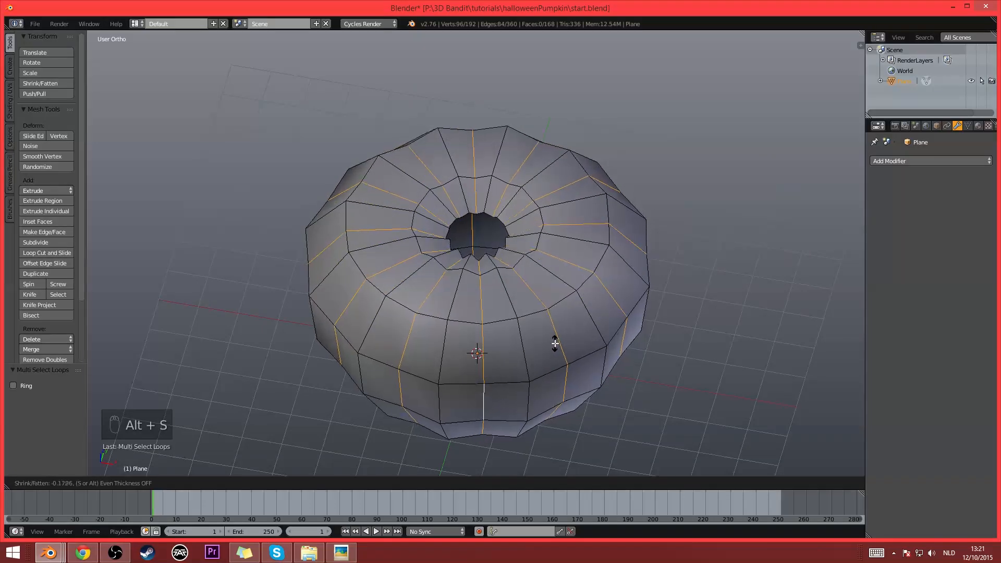
pyautogui.click(552, 342)
pyautogui.moveTo(548, 339); pyautogui.dragTo(499, 337, button='middle')
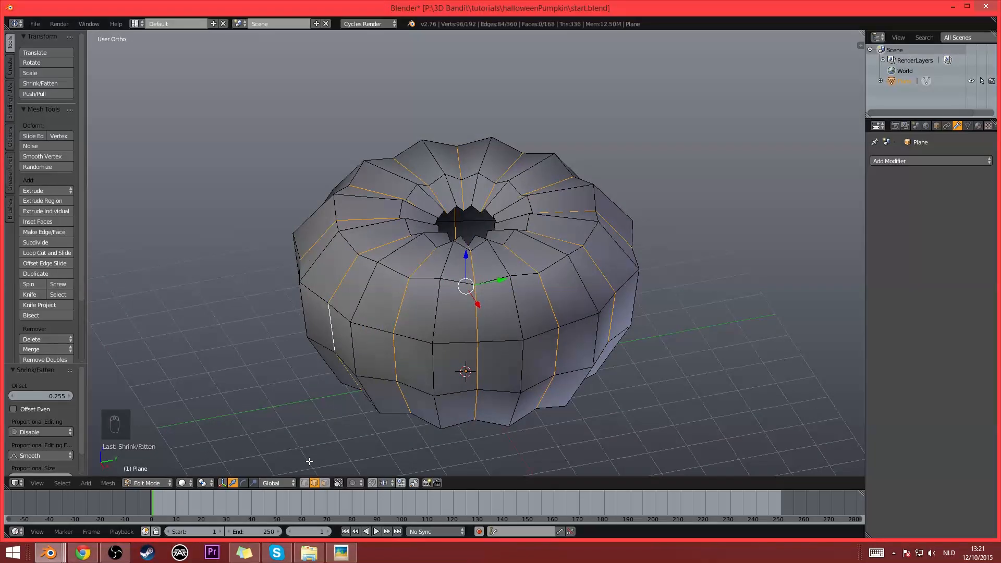
# - Try inverting the groove selection and reverting it, first in vertex select mode and again in edge select mode
pyautogui.click(304, 484)
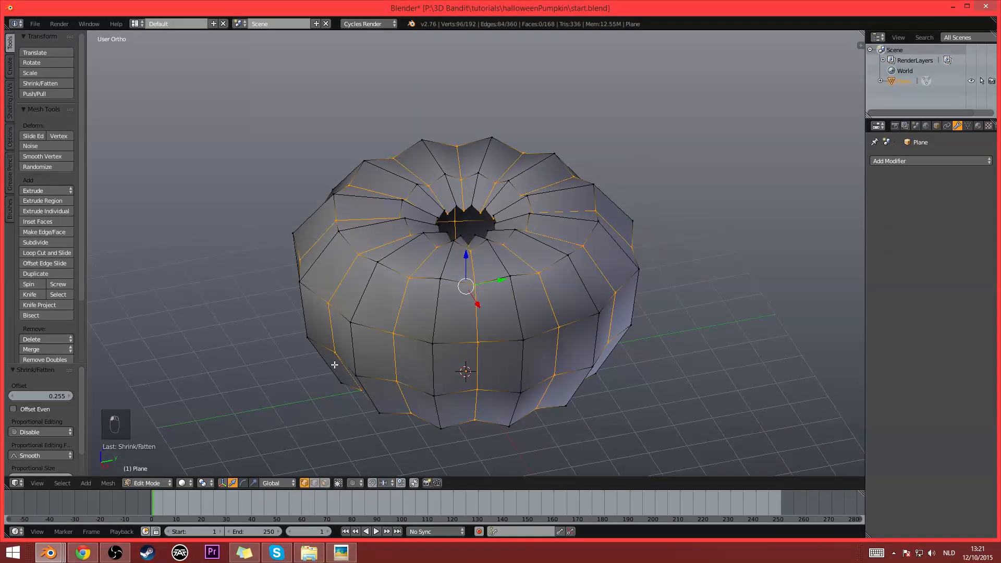
pyautogui.hotkey('ctrl', 'i')
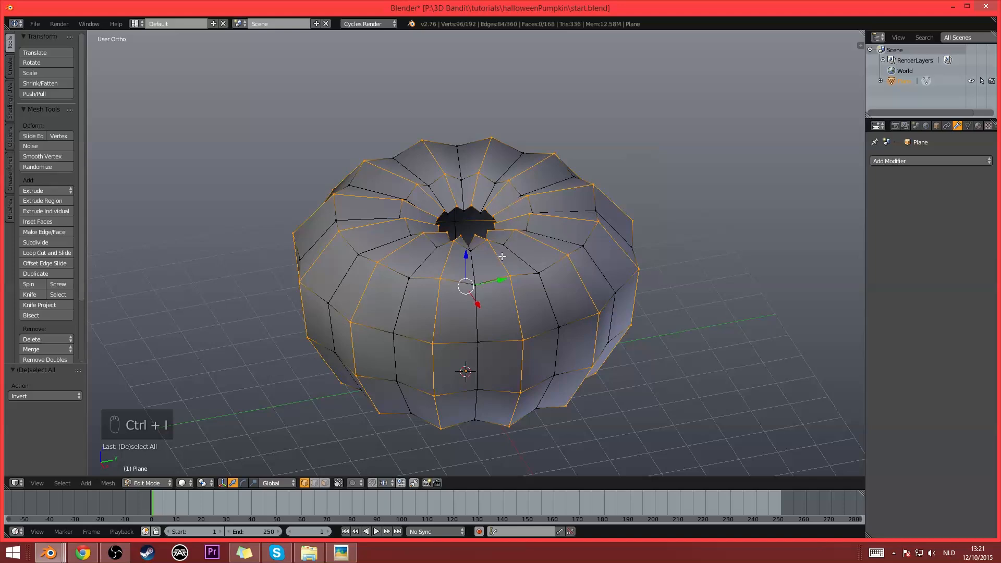
pyautogui.hotkey('ctrl', 'i')
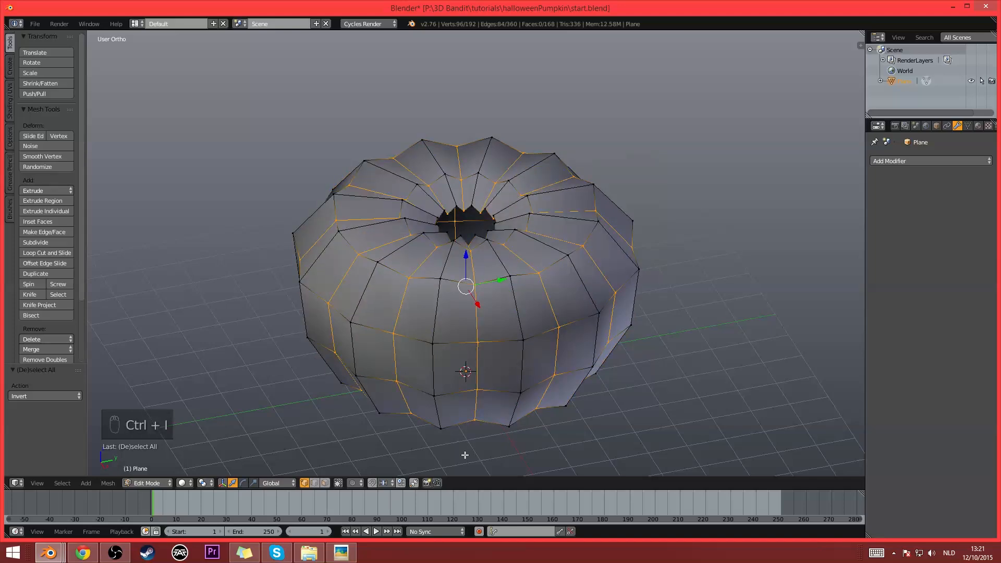
pyautogui.click(314, 483)
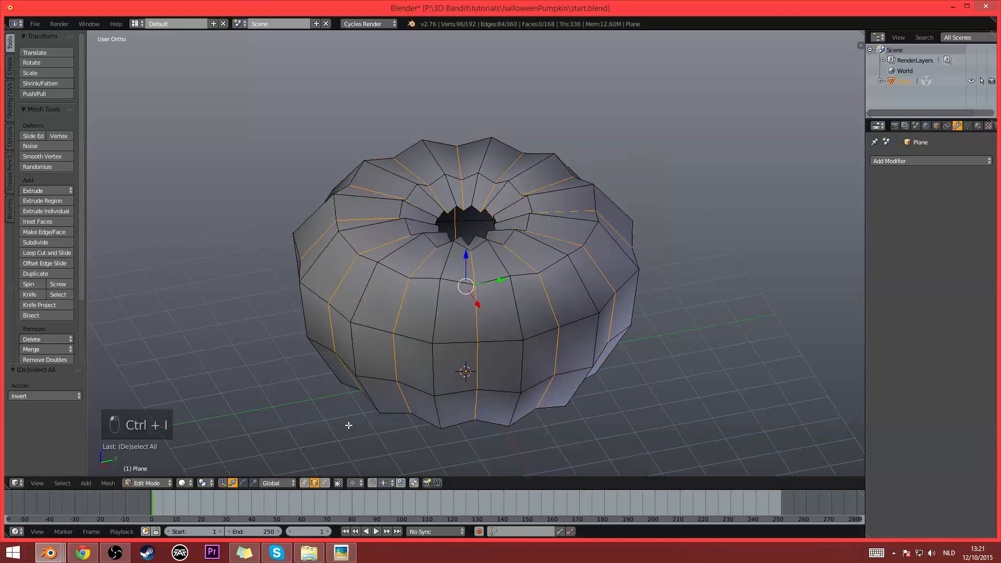
pyautogui.hotkey('ctrl', 'i')
pyautogui.moveTo(468, 281); pyautogui.dragTo(399, 325, button='middle')
pyautogui.hotkey('ctrl', 'i')
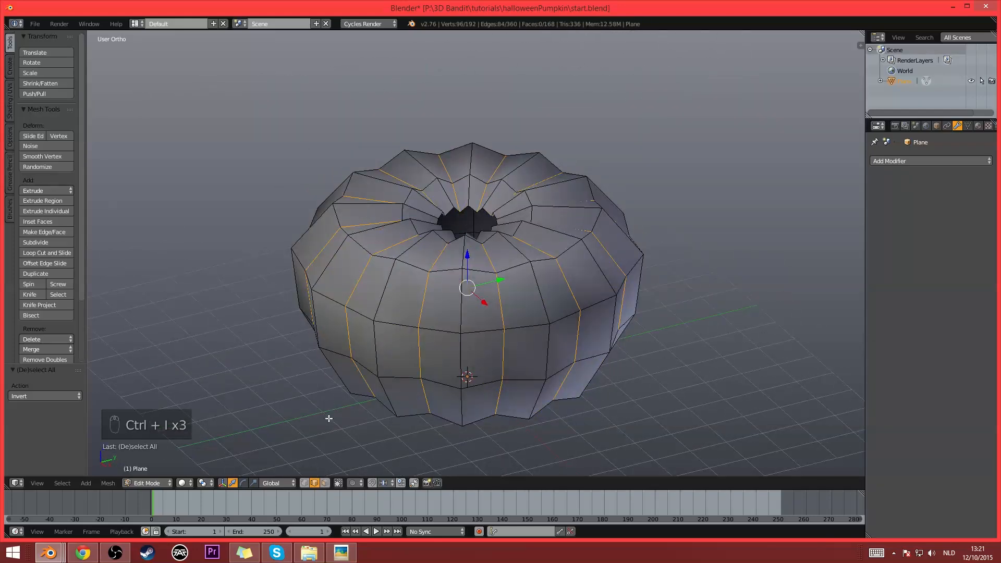
# - Invert the selection in vertex select mode and return to edge select mode so only the ridge loops are selected
pyautogui.click(305, 483)
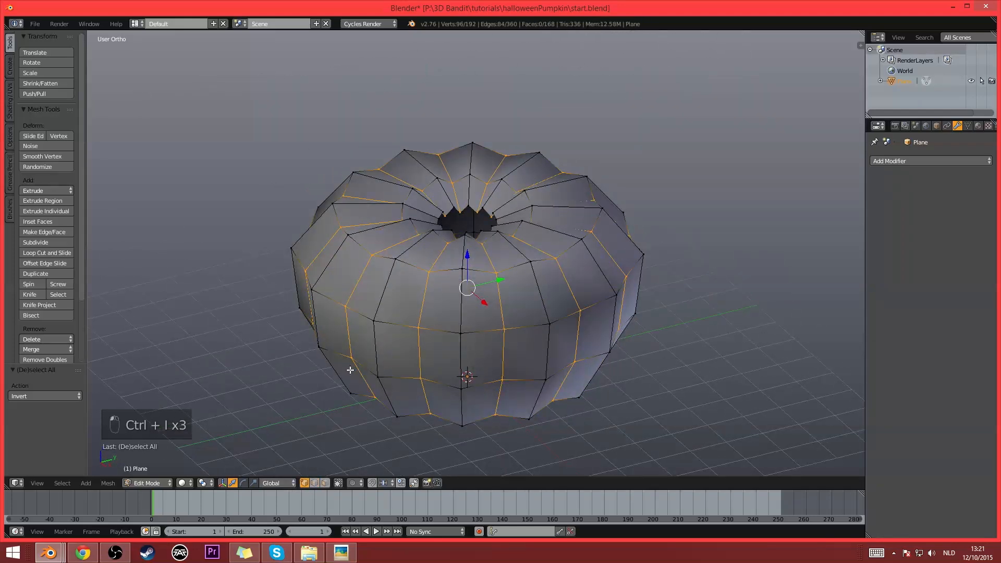
pyautogui.hotkey('ctrl', 'i')
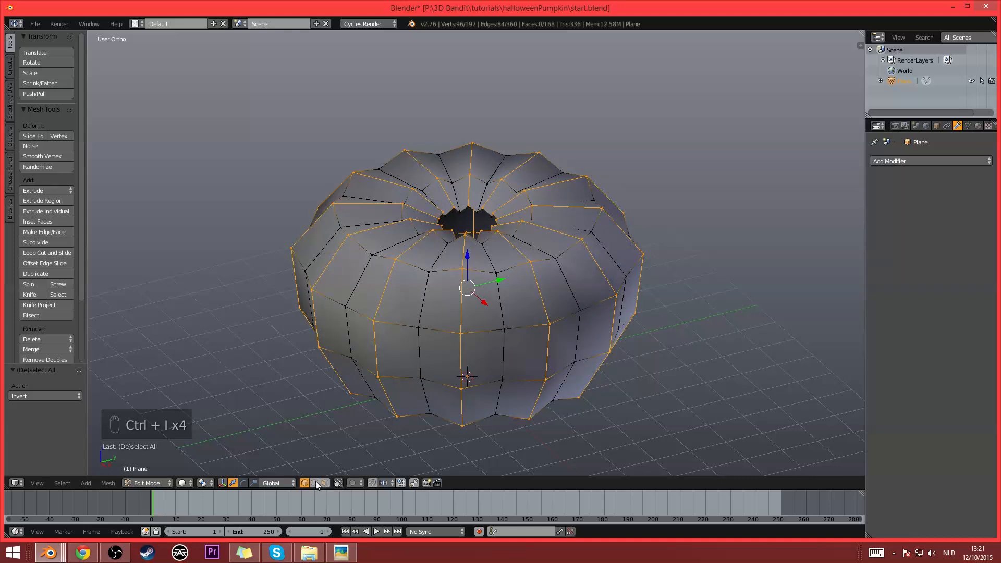
pyautogui.click(314, 483)
pyautogui.moveTo(448, 351); pyautogui.dragTo(438, 353, button='middle')
pyautogui.scroll(1, 437, 353)
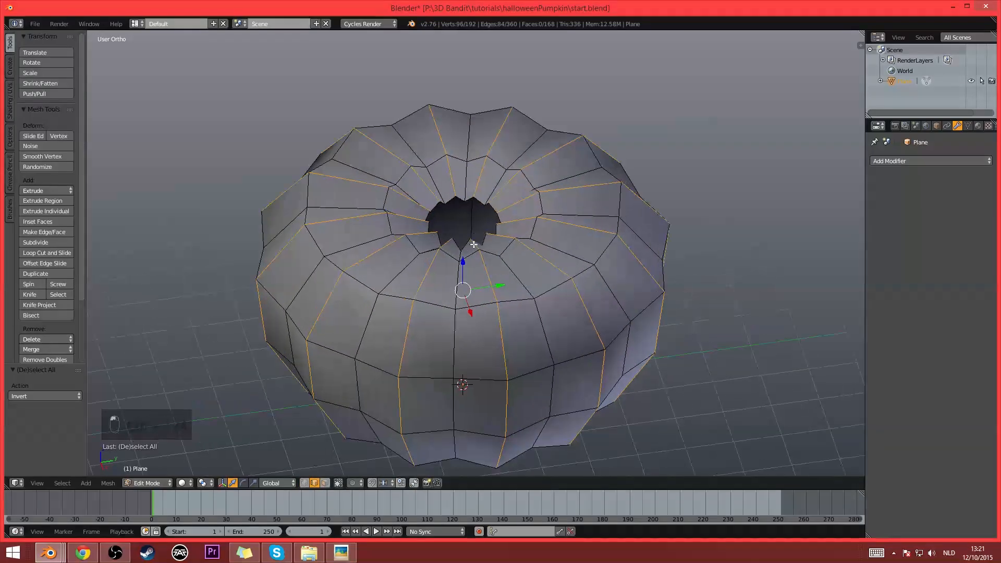
# - Bevel the selected ridge loops with one segment and an offset of about 0.445
pyautogui.hotkey('ctrl', 'b')
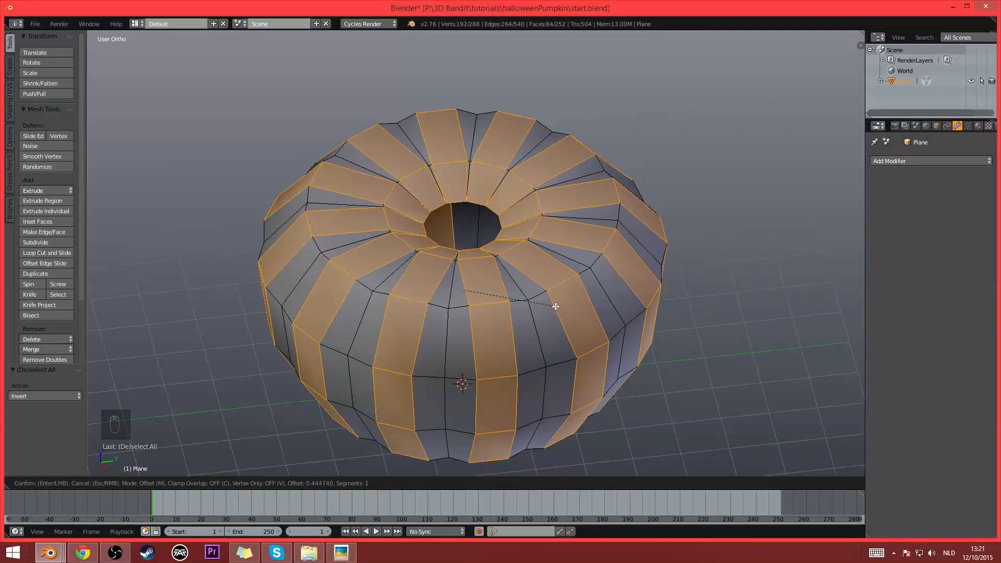
pyautogui.click(556, 306)
pyautogui.moveTo(556, 307); pyautogui.dragTo(561, 352, button='middle')
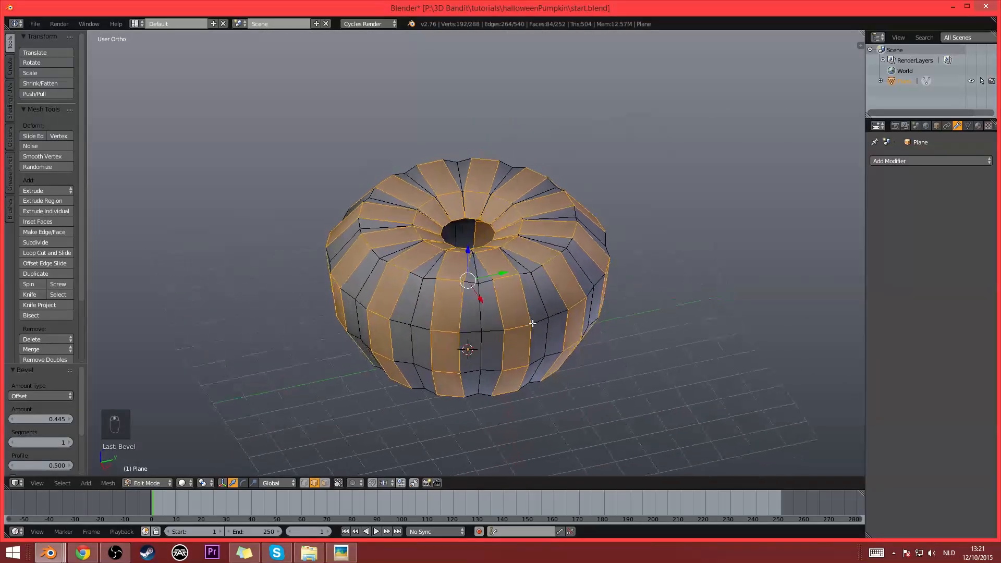
# - Select the whole mesh and merge its duplicate vertices with Remove Doubles at a merge distance of 0.0001
pyautogui.press('a')
pyautogui.press('a')
pyautogui.press('a')
pyautogui.scroll(-2, 49, 326)
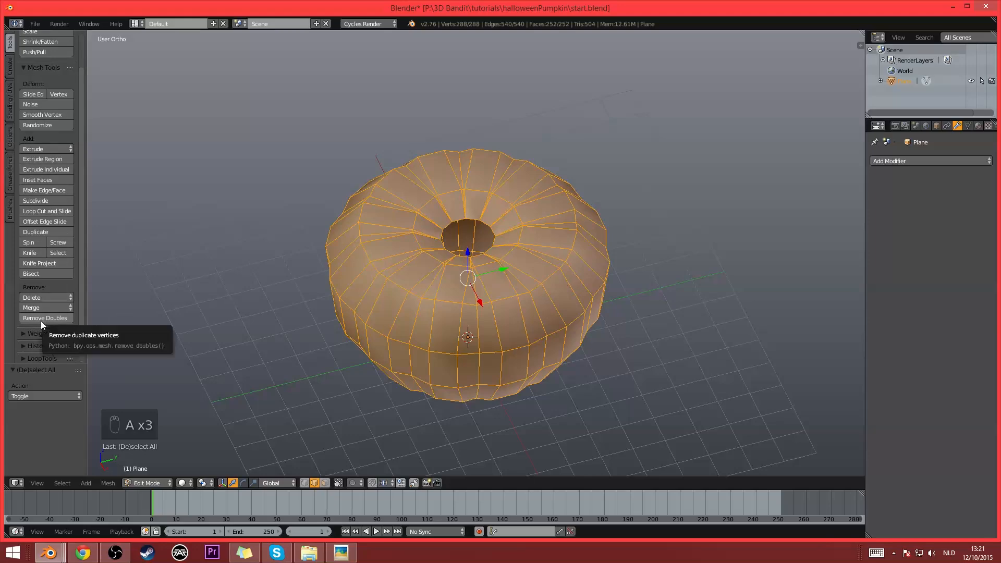
pyautogui.click(40, 319)
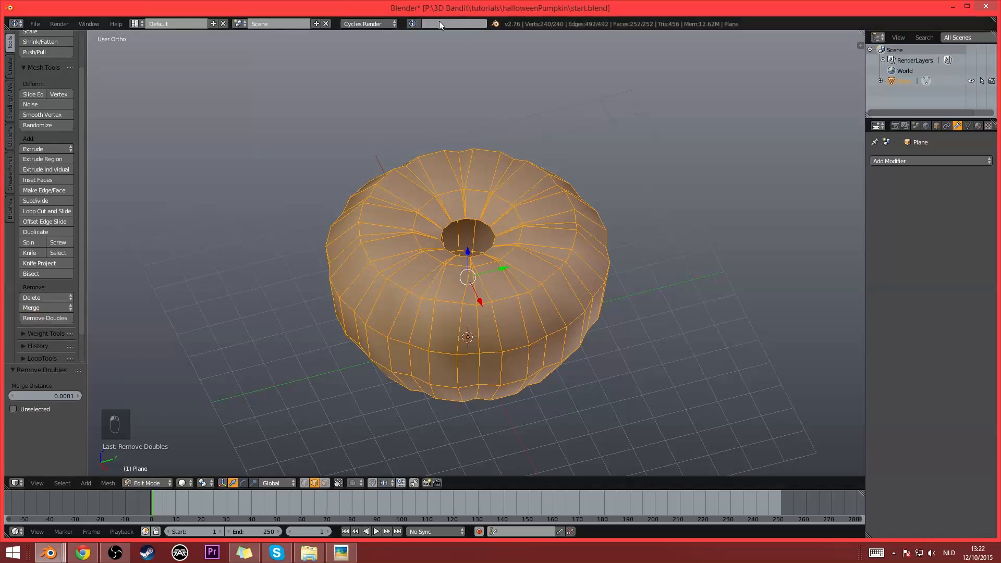
pyautogui.moveTo(507, 189); pyautogui.dragTo(506, 230, button='middle')
pyautogui.scroll(2, 508, 252)
pyautogui.scroll(-1, 506, 230)
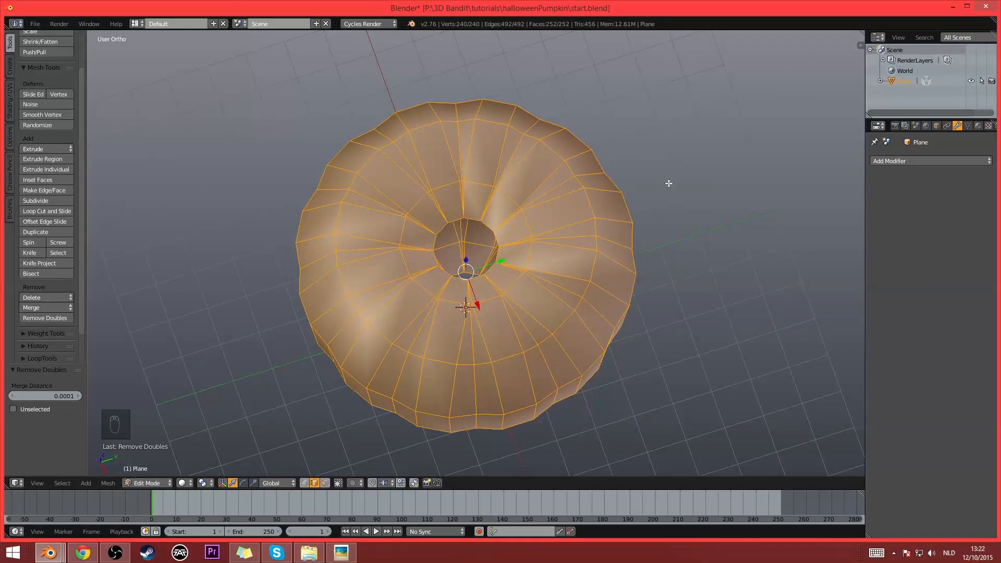
# - Add a level 2 Subdivision Surface modifier to the pumpkin in Object Mode and return to Edit Mode
pyautogui.hotkey('shift', 'z')
pyautogui.moveTo(532, 282)
pyautogui.mouseDown(button='middle')
pyautogui.moveTo(562, 200)
pyautogui.moveTo(541, 203)
pyautogui.moveTo(555, 247)
pyautogui.mouseUp(button='middle')
pyautogui.press('Tab')
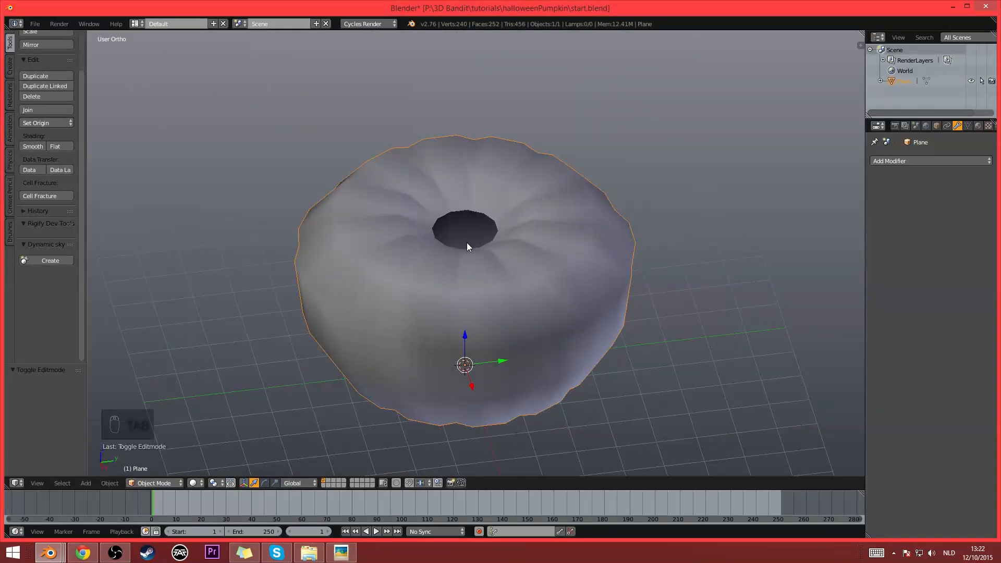
pyautogui.hotkey('ctrl', '2')
pyautogui.moveTo(467, 242); pyautogui.dragTo(486, 284, button='middle')
pyautogui.press('Tab')
# - Try selecting individual vertical edge loops on the front of the subdivided body
pyautogui.rightClick(472, 378)
pyautogui.moveTo(471, 379); pyautogui.dragTo(482, 269, button='middle')
pyautogui.keyDown('alt'); pyautogui.rightClick(466, 354); pyautogui.keyUp('alt')
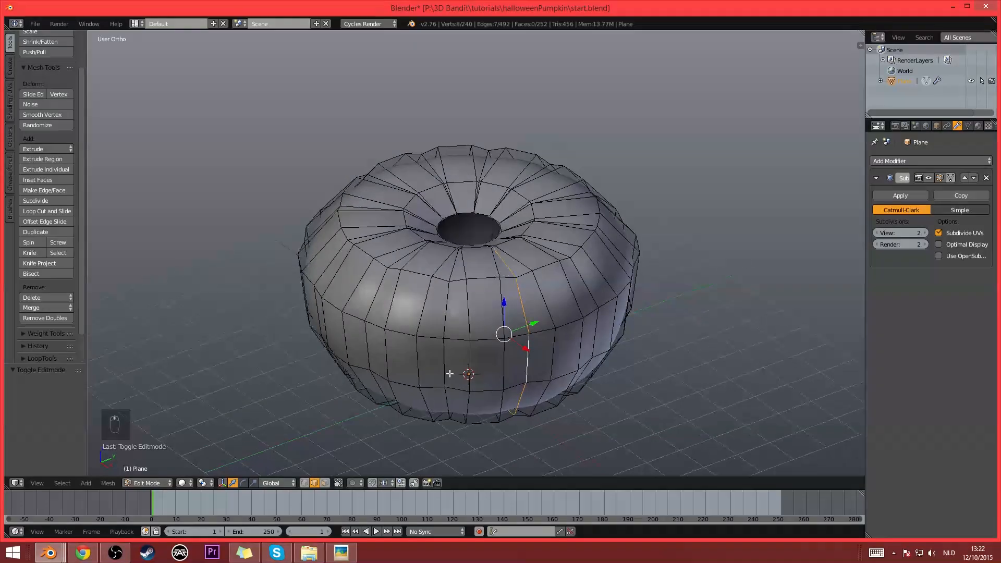
# - Undo the edge loop selections, the Remove Doubles merge and the select-all, back to the beveled strip selection
pyautogui.hotkey('ctrl', 'z')
pyautogui.hotkey('ctrl', 'z')
pyautogui.hotkey('ctrl', 'z')
pyautogui.hotkey('ctrl', 'z')
pyautogui.hotkey('ctrl', 'z')
pyautogui.hotkey('ctrl', 'z')
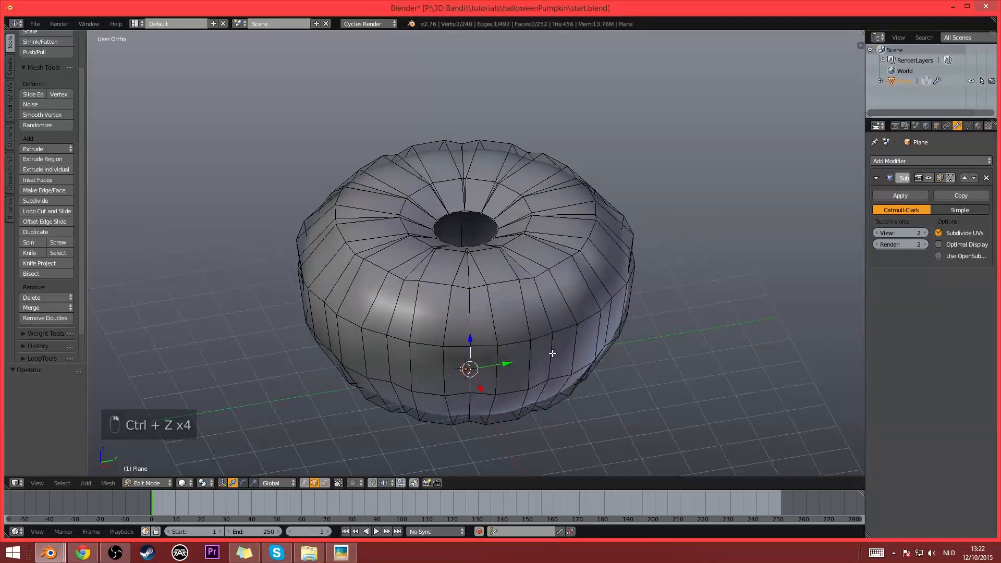
pyautogui.hotkey('ctrl', 'z')
pyautogui.hotkey('ctrl', 'z')
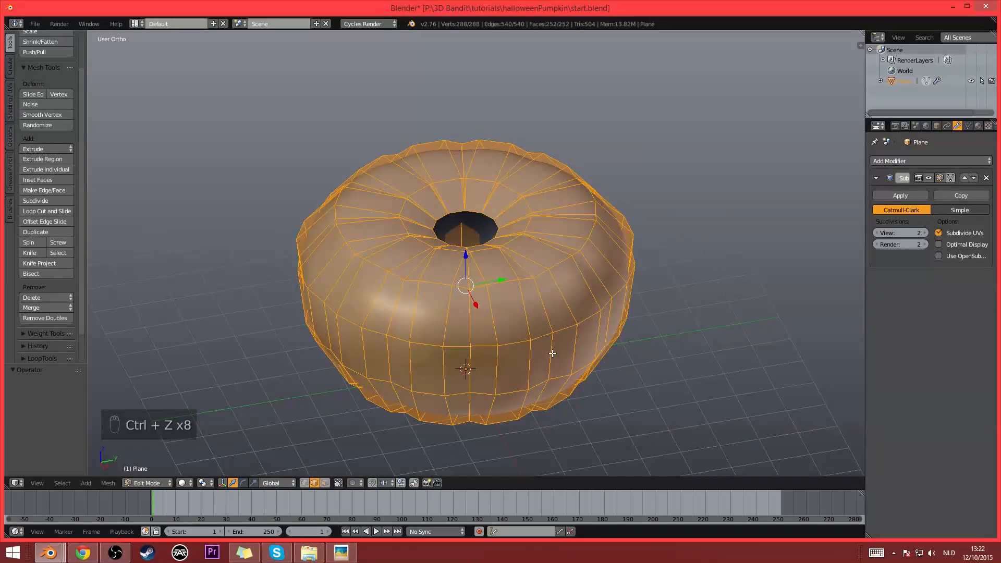
pyautogui.hotkey('ctrl', 'z')
pyautogui.moveTo(552, 351); pyautogui.dragTo(436, 272, button='middle')
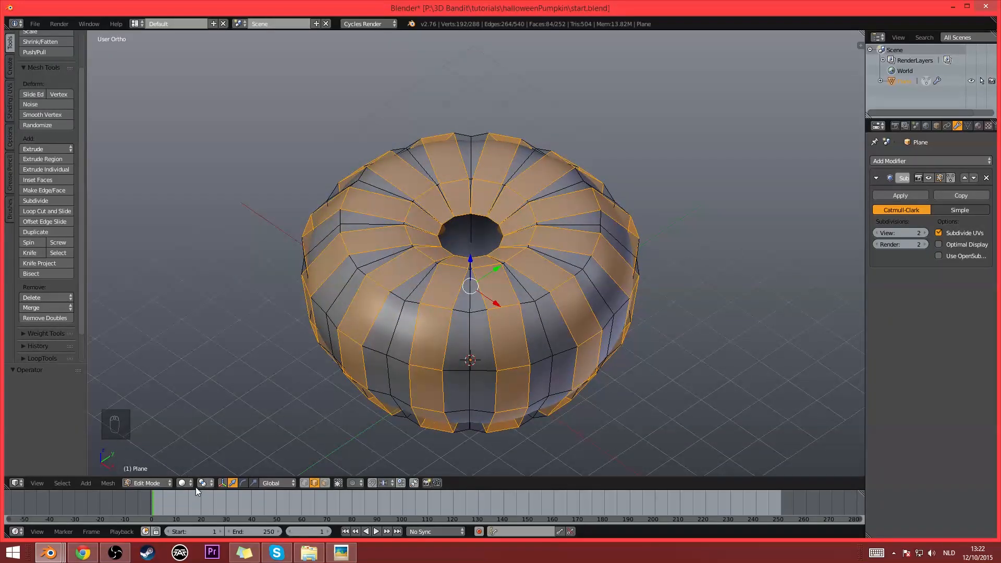
# - In vertex selection mode, invert the selection to the groove loops and sink them with Shrink/Fatten by about -0.31
pyautogui.click(305, 483)
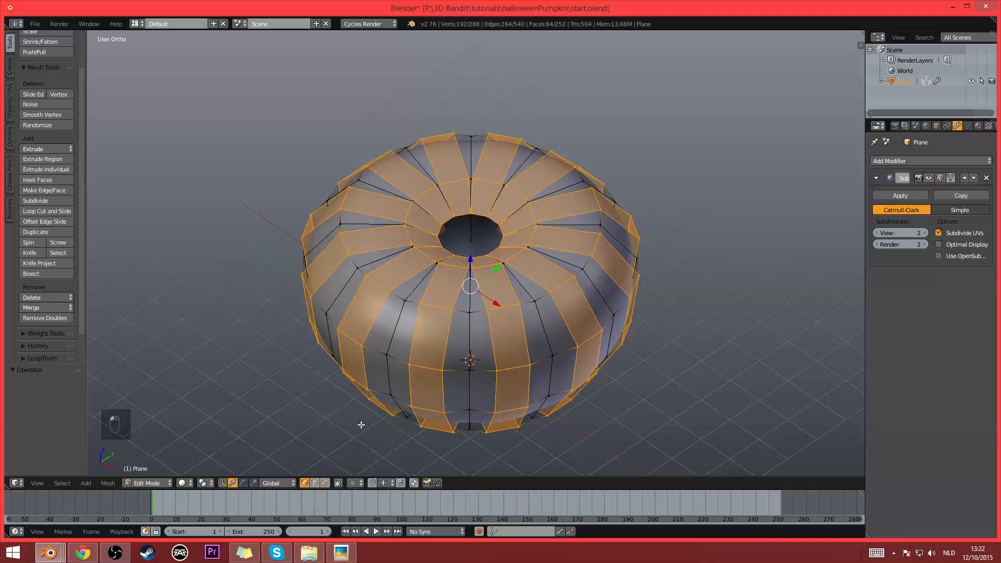
pyautogui.hotkey('ctrl', 'i')
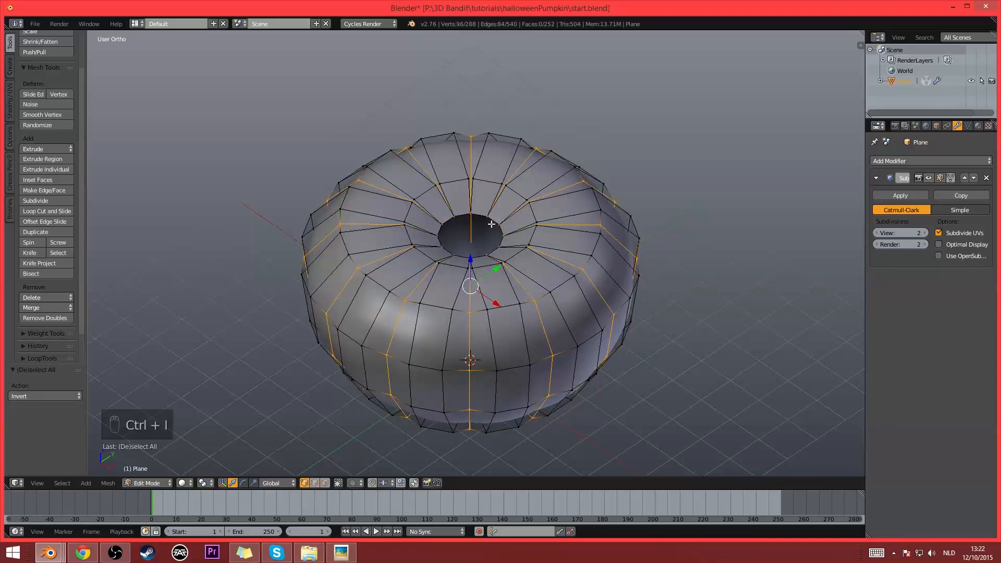
pyautogui.press('s')
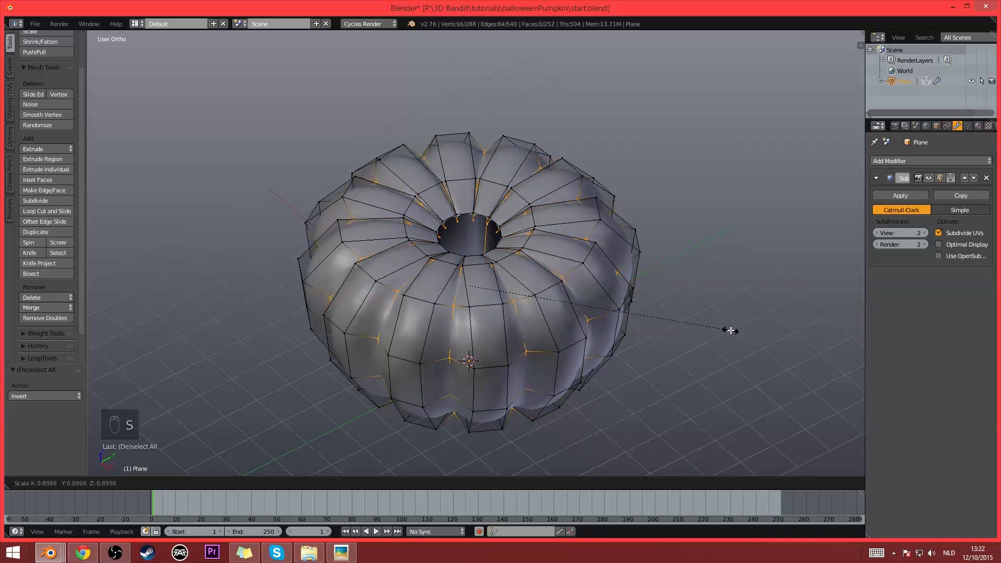
pyautogui.rightClick(739, 327)
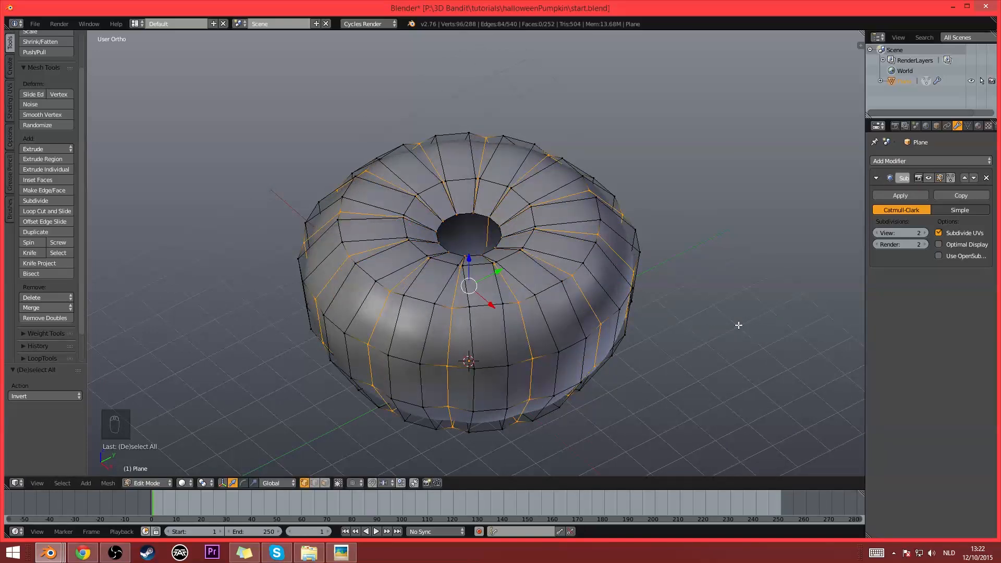
pyautogui.hotkey('alt', 's')
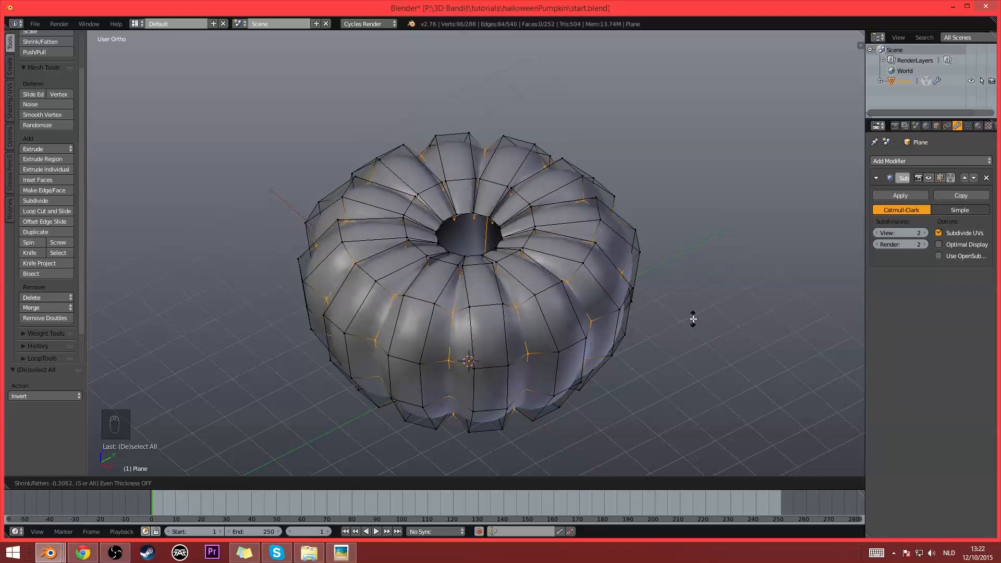
pyautogui.click(693, 320)
pyautogui.press('Tab')
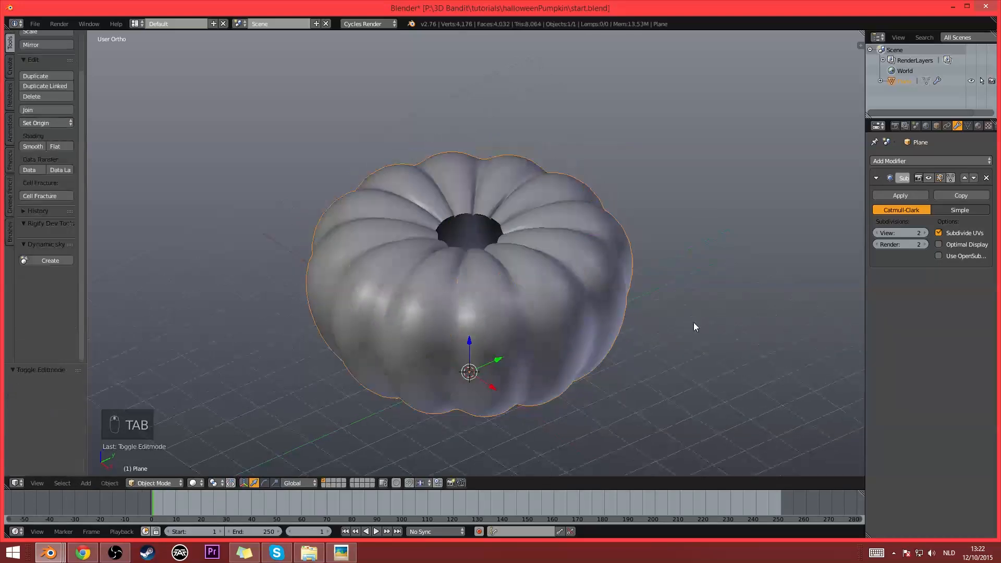
pyautogui.moveTo(694, 322)
pyautogui.mouseDown(button='middle')
pyautogui.moveTo(628, 312)
pyautogui.moveTo(698, 299)
pyautogui.moveTo(682, 324)
pyautogui.mouseUp(button='middle')
pyautogui.press('Tab')
# - Bevel the selected groove loops with one segment and an offset of about 0.07
pyautogui.scroll(5, 655, 317)
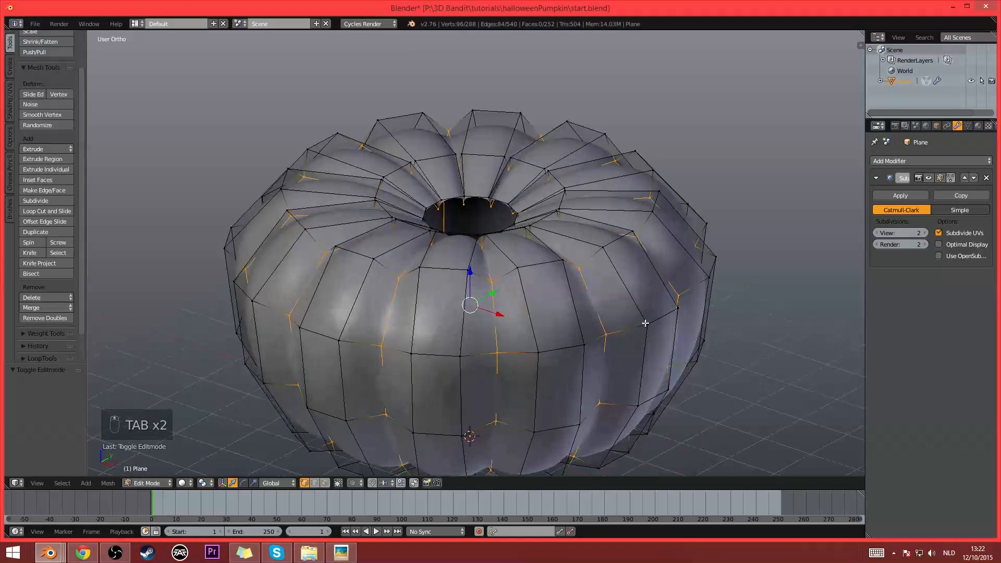
pyautogui.hotkey('ctrl', 'b')
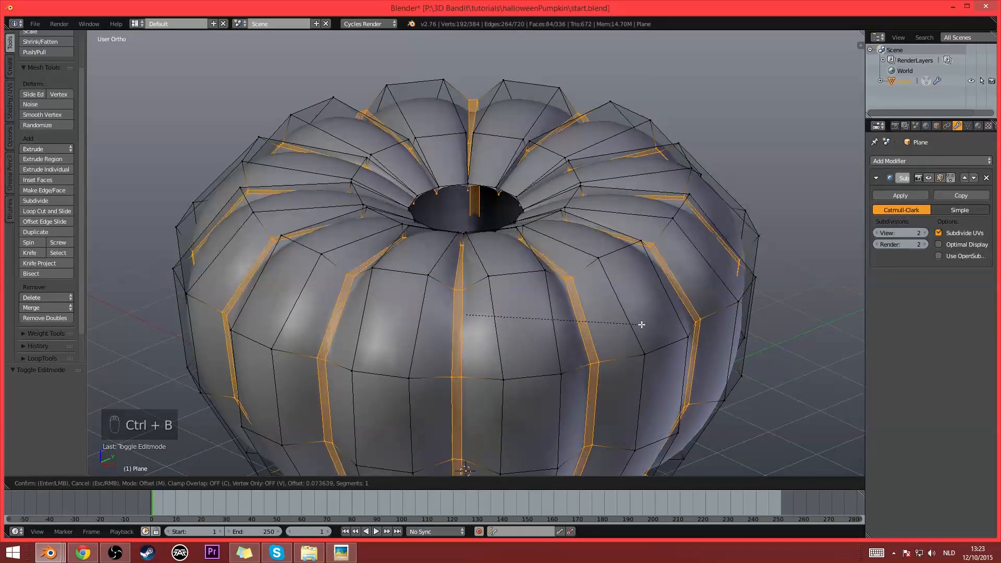
pyautogui.click(640, 325)
pyautogui.press('Tab')
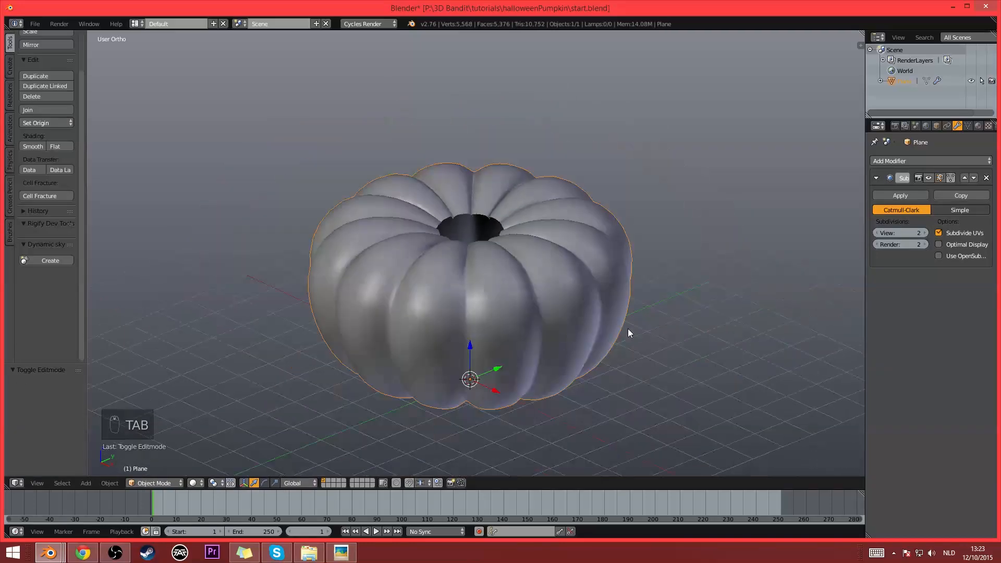
pyautogui.moveTo(628, 328); pyautogui.dragTo(540, 328, button='middle')
# - Select the edge loop around the pumpkin's top opening and scale it down to about 0.75
pyautogui.press('Tab')
pyautogui.scroll(3, 562, 364)
pyautogui.press('Tab')
pyautogui.scroll(2, 528, 315)
pyautogui.scroll(-5, 521, 333)
pyautogui.press('Tab')
pyautogui.scroll(6, 520, 229)
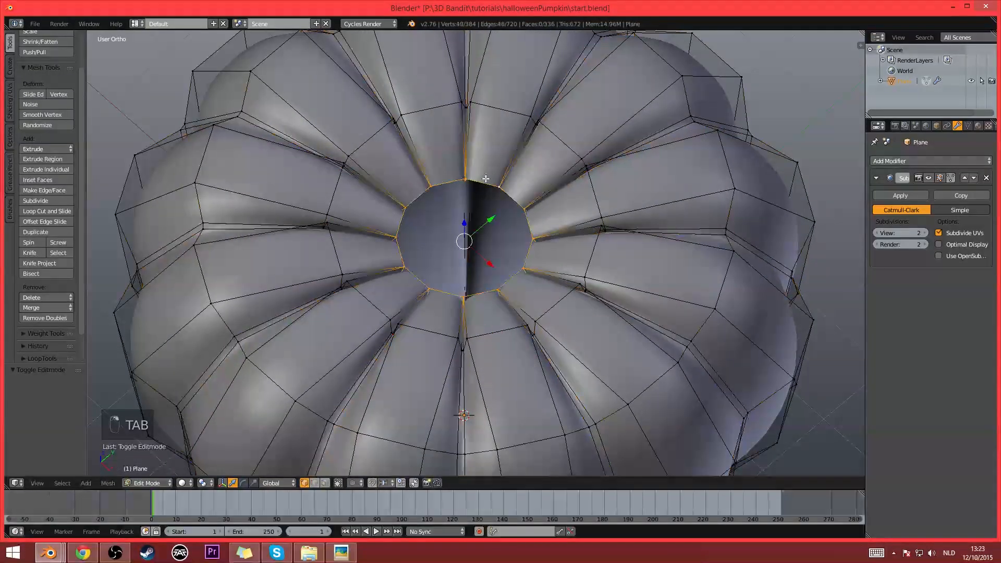
pyautogui.scroll(-2, 520, 229)
pyautogui.press('s')
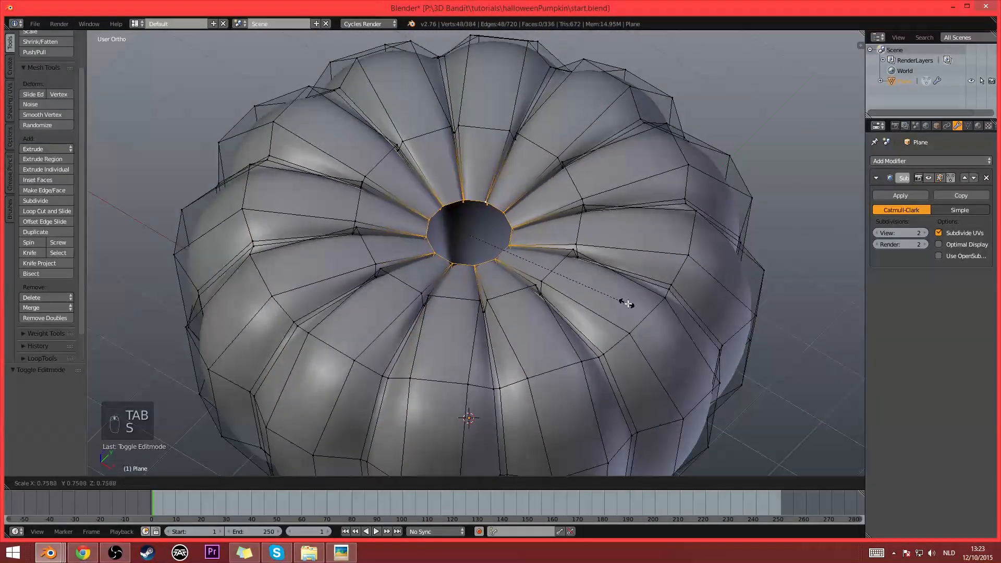
pyautogui.click(622, 306)
# - Select the edge loop around the bottom opening, extrude it and scale the new ring inward to about 0.287
pyautogui.scroll(-2, 620, 306)
pyautogui.moveTo(621, 313); pyautogui.dragTo(448, 334, button='middle')
pyautogui.scroll(-1, 579, 302)
pyautogui.scroll(4, 447, 335)
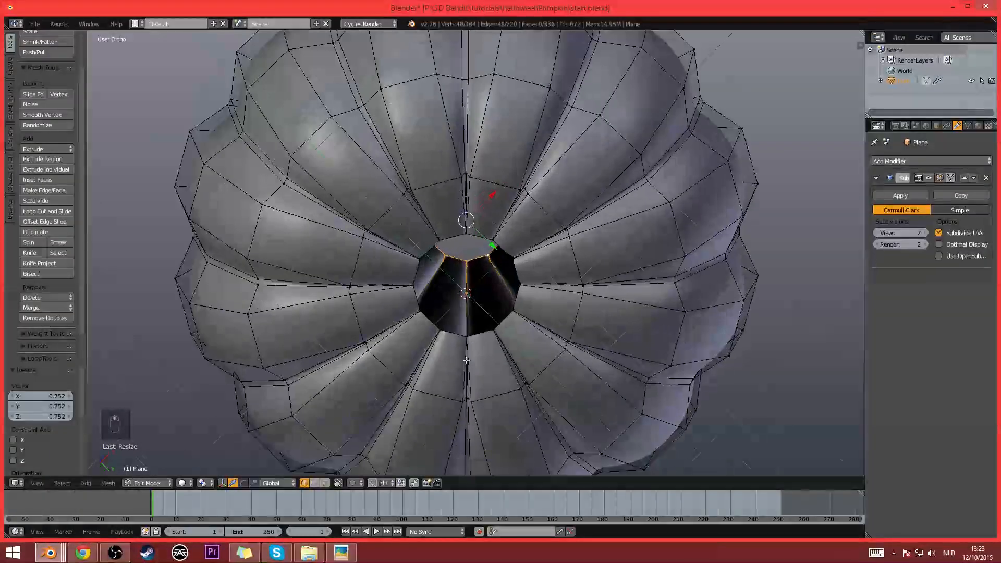
pyautogui.scroll(2, 486, 341)
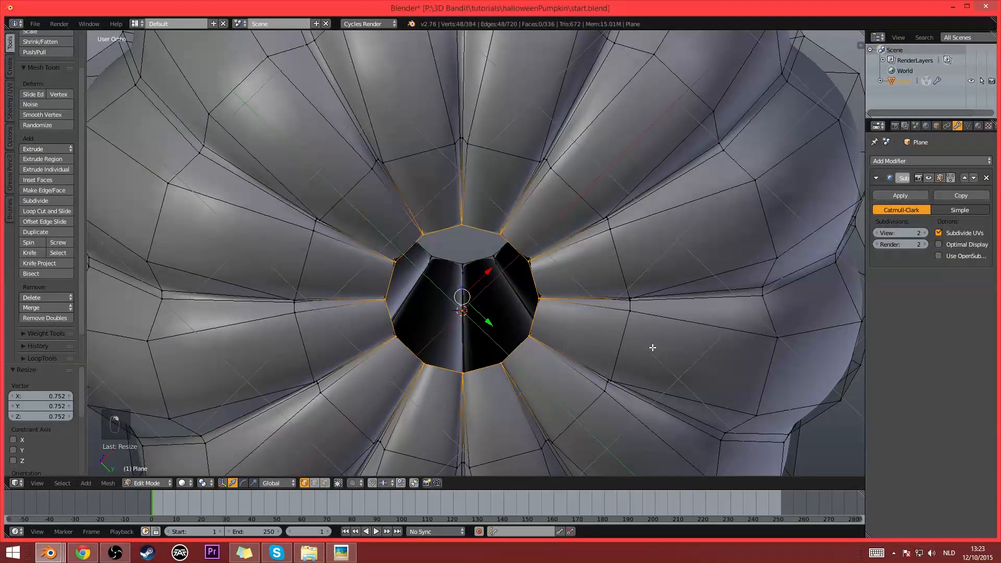
pyautogui.press('e')
pyautogui.press('s')
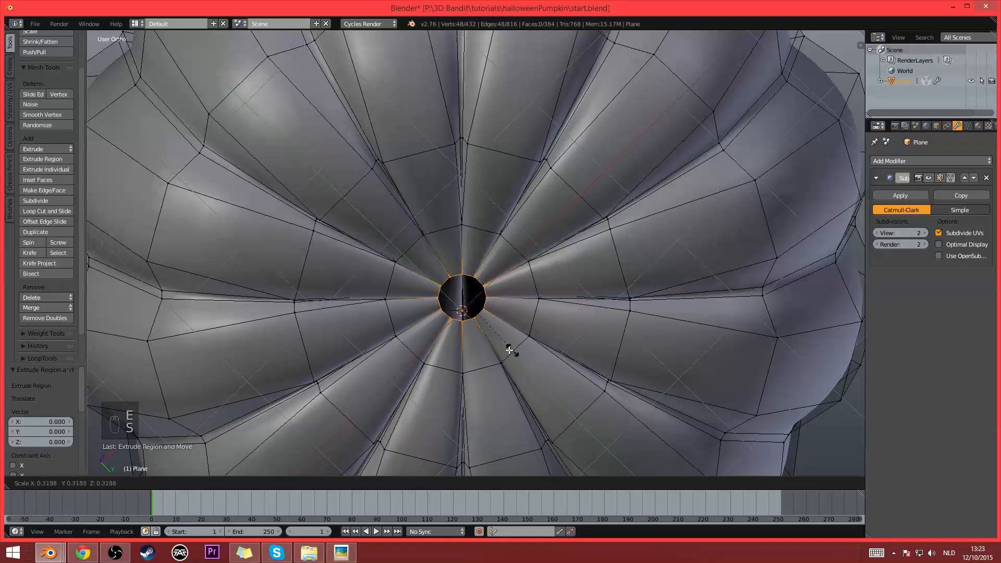
pyautogui.click(505, 332)
# - Move the extruded bottom ring up about 0.168 along Z
pyautogui.moveTo(504, 332); pyautogui.dragTo(525, 272, button='middle')
pyautogui.scroll(3, 527, 284)
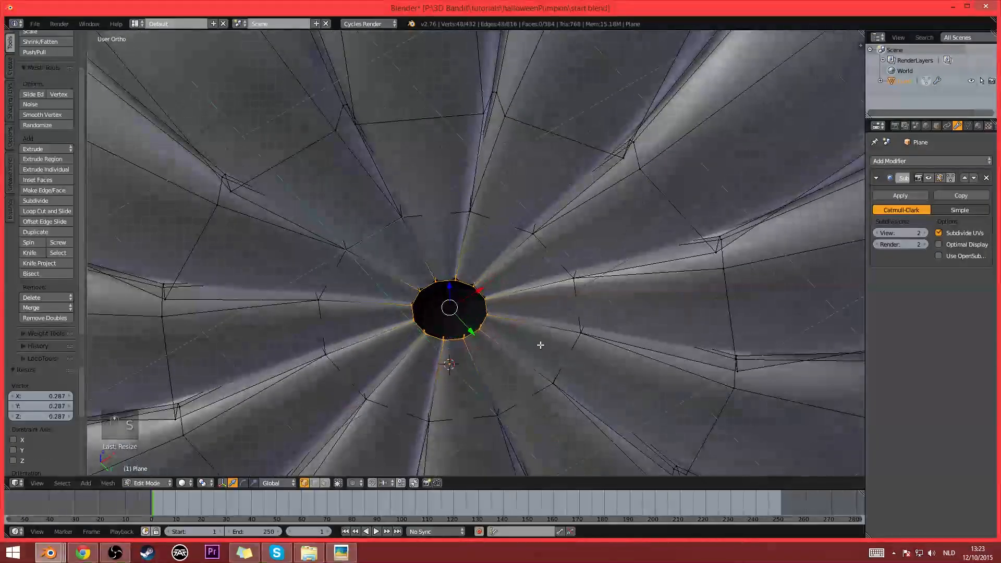
pyautogui.press('g')
pyautogui.press('z')
pyautogui.click(538, 328)
pyautogui.scroll(2, 537, 332)
pyautogui.scroll(-6, 538, 332)
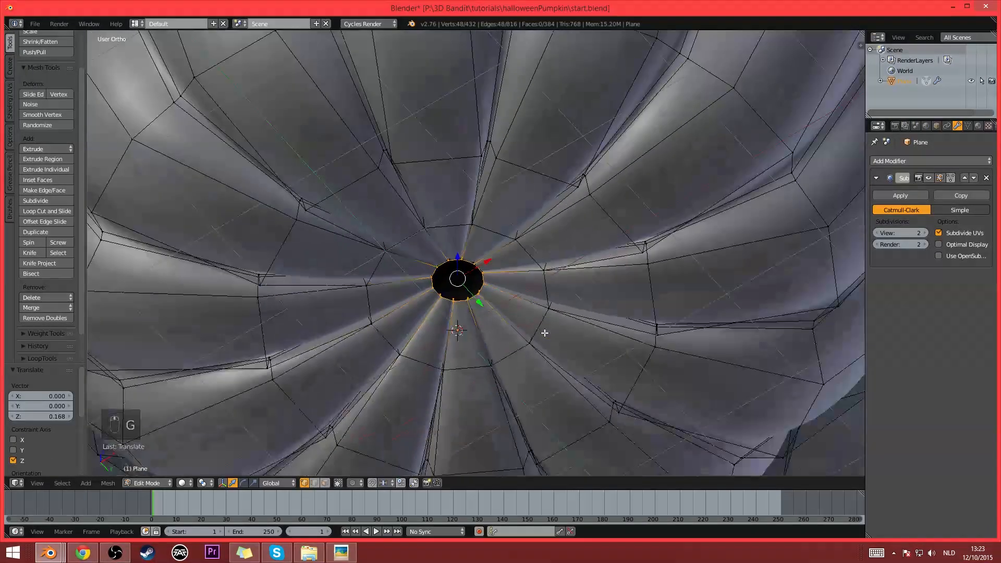
# - Fill the remaining bottom hole with a face, triangulate it and check the underside in Object Mode
pyautogui.moveTo(543, 330); pyautogui.dragTo(521, 288, button='middle')
pyautogui.scroll(5, 505, 313)
pyautogui.scroll(1, 505, 316)
pyautogui.scroll(2, 527, 298)
pyautogui.scroll(-4, 599, 331)
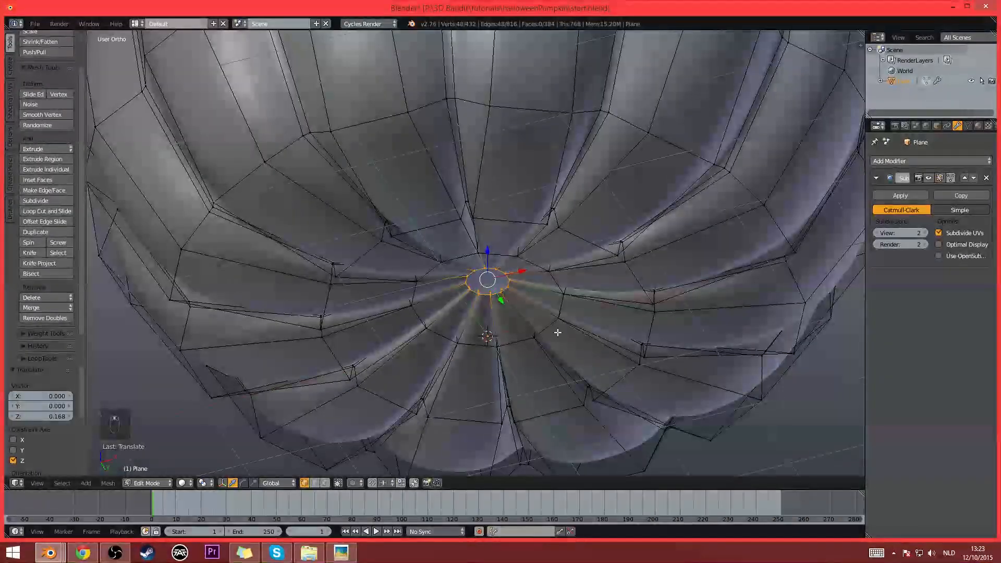
pyautogui.scroll(4, 536, 287)
pyautogui.scroll(-2, 571, 246)
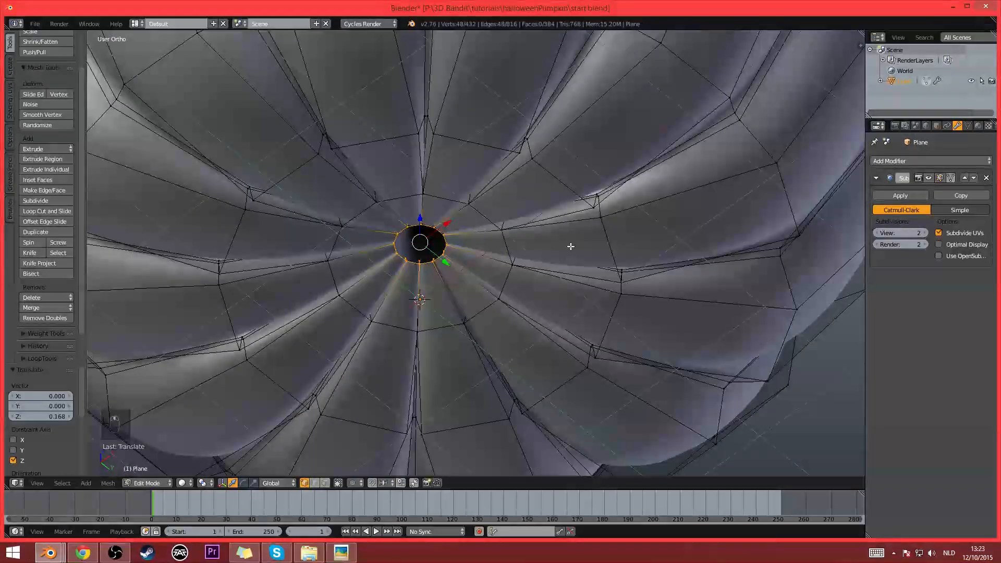
pyautogui.scroll(4, 500, 265)
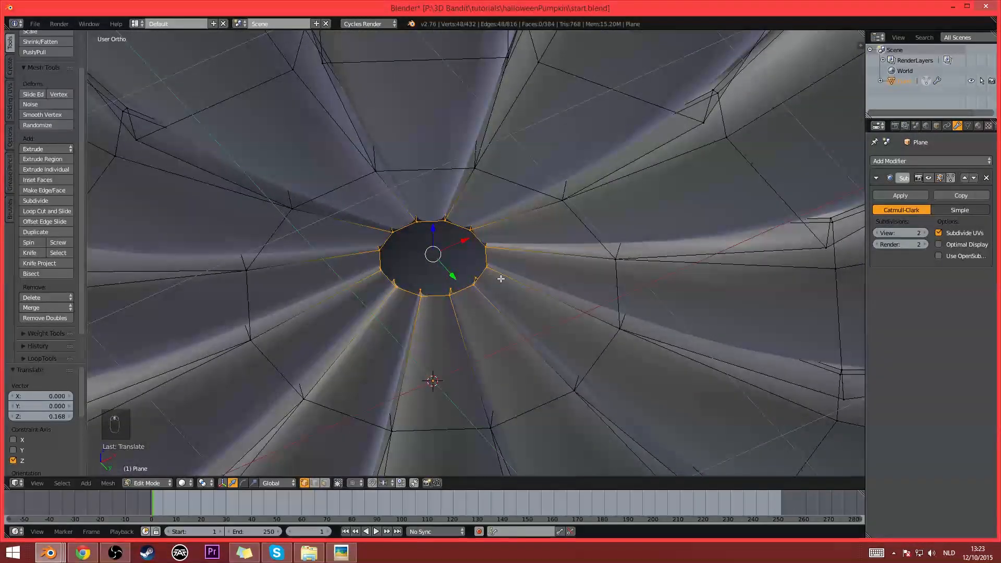
pyautogui.press('f')
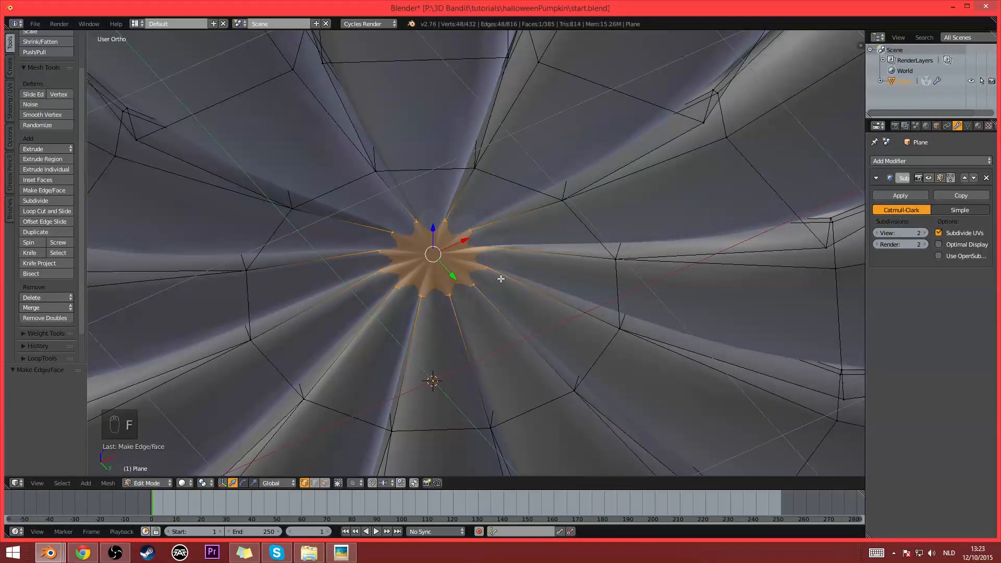
pyautogui.hotkey('ctrl', 't')
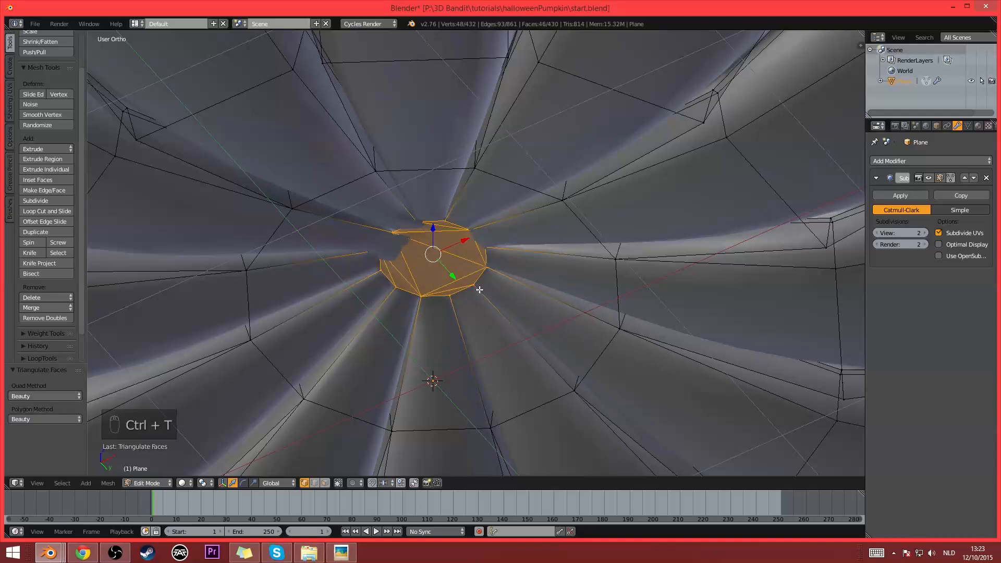
pyautogui.press('Tab')
pyautogui.moveTo(484, 270); pyautogui.dragTo(500, 283, button='middle')
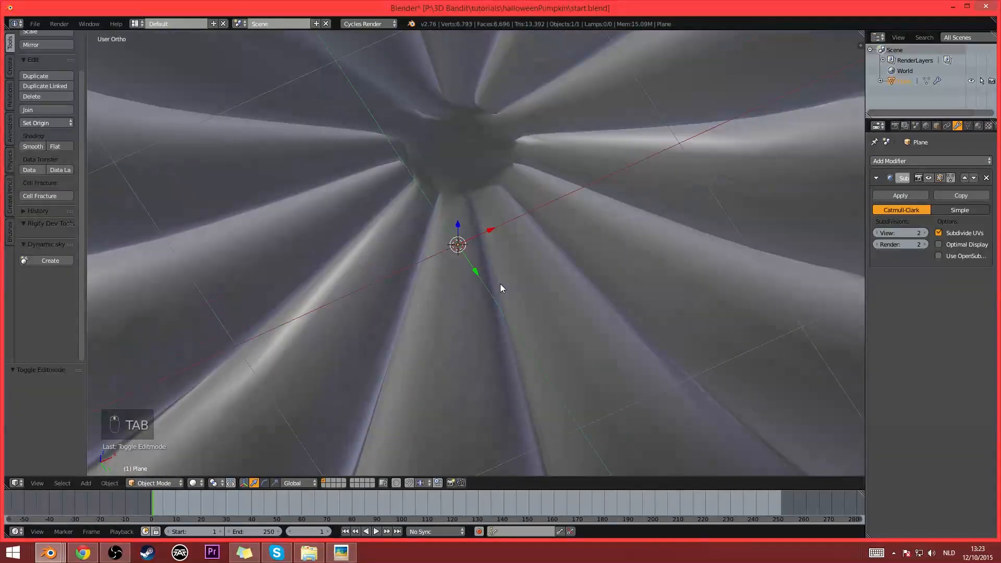
pyautogui.press('Tab')
pyautogui.press('Tab')
pyautogui.scroll(-8, 448, 148)
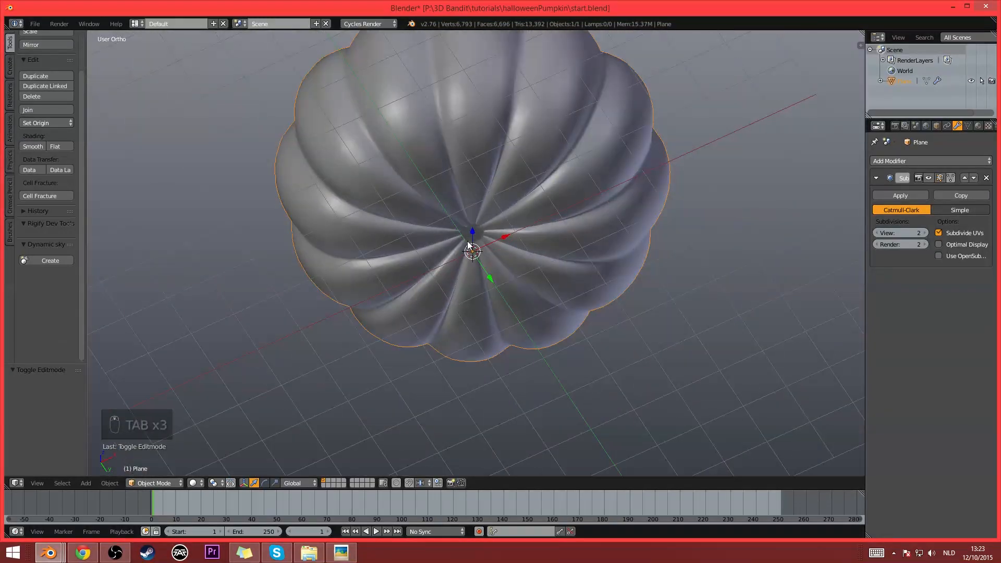
# - Reselect the edge loop around the top opening in Edit Mode and scale it to about 0.887
pyautogui.moveTo(467, 241); pyautogui.dragTo(499, 248, button='middle')
pyautogui.press('Tab')
pyautogui.scroll(4, 498, 242)
pyautogui.scroll(1, 499, 242)
pyautogui.keyDown('alt'); pyautogui.rightClick(486, 308); pyautogui.keyUp('alt')
pyautogui.scroll(2, 502, 252)
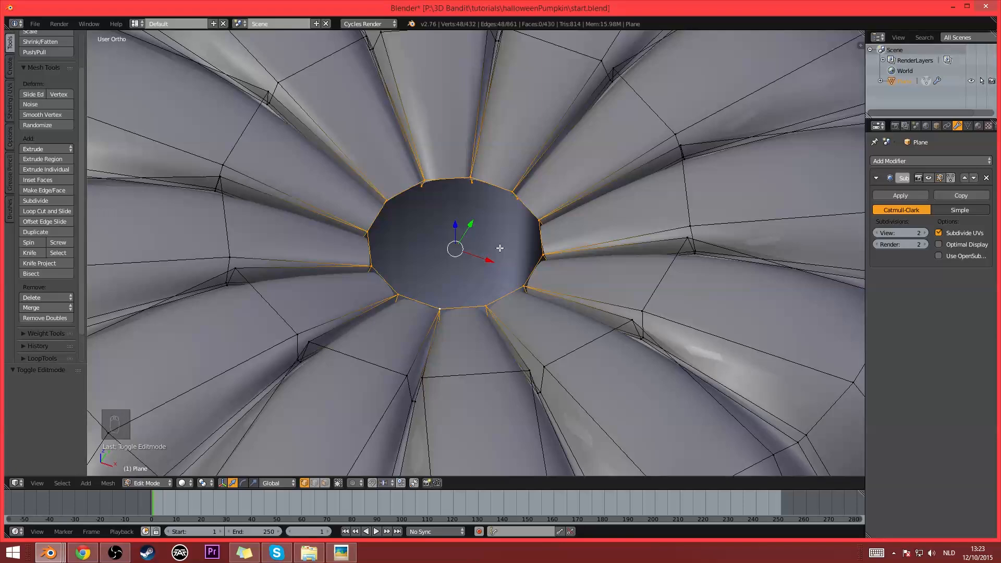
pyautogui.scroll(-4, 499, 248)
pyautogui.scroll(3, 500, 248)
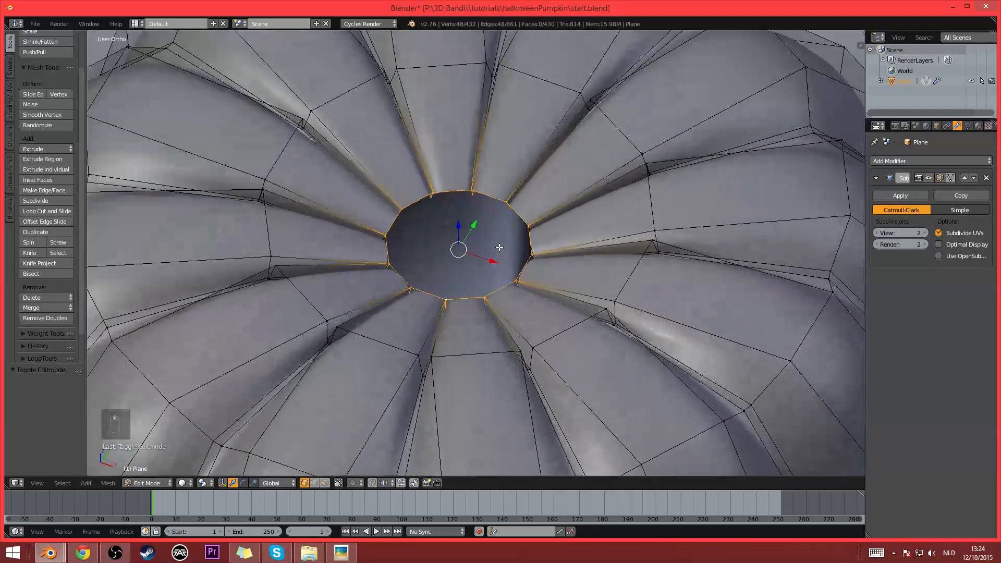
pyautogui.press('s')
pyautogui.click(601, 304)
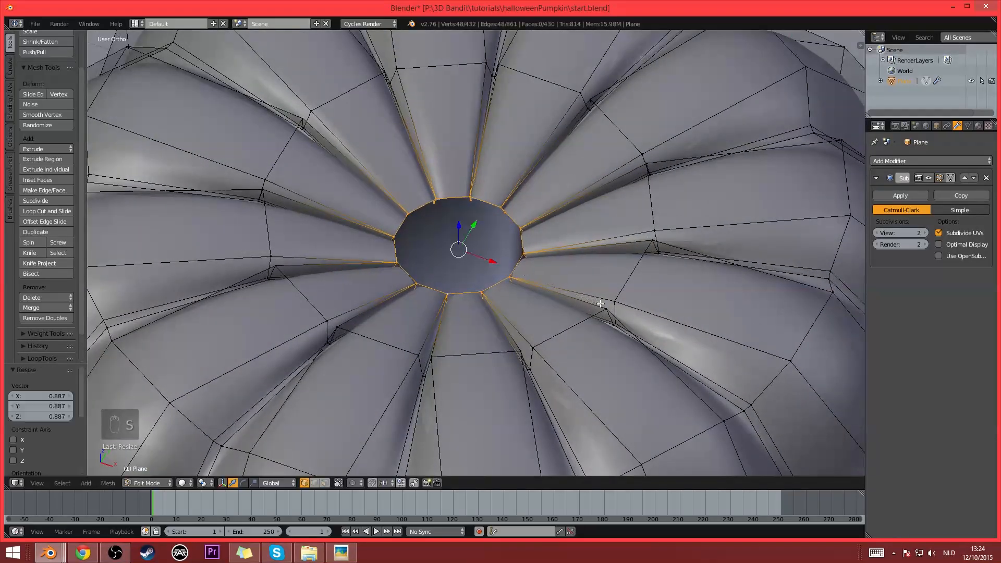
# - Select the second edge loop around the top opening, duplicate it in place and separate the copy into its own object
pyautogui.moveTo(561, 244); pyautogui.dragTo(569, 252, button='middle')
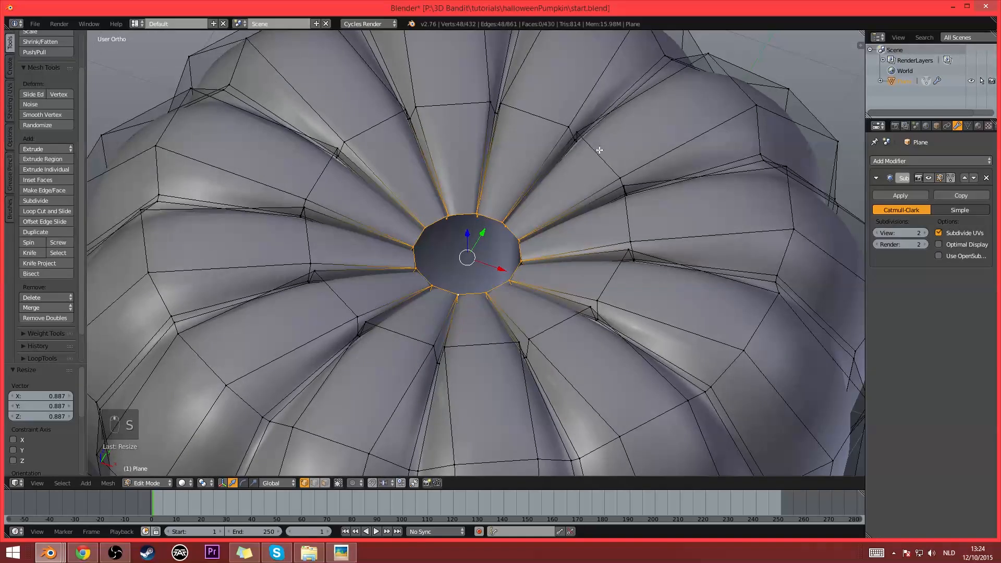
pyautogui.keyDown('alt'); pyautogui.rightClick(599, 152); pyautogui.keyUp('alt')
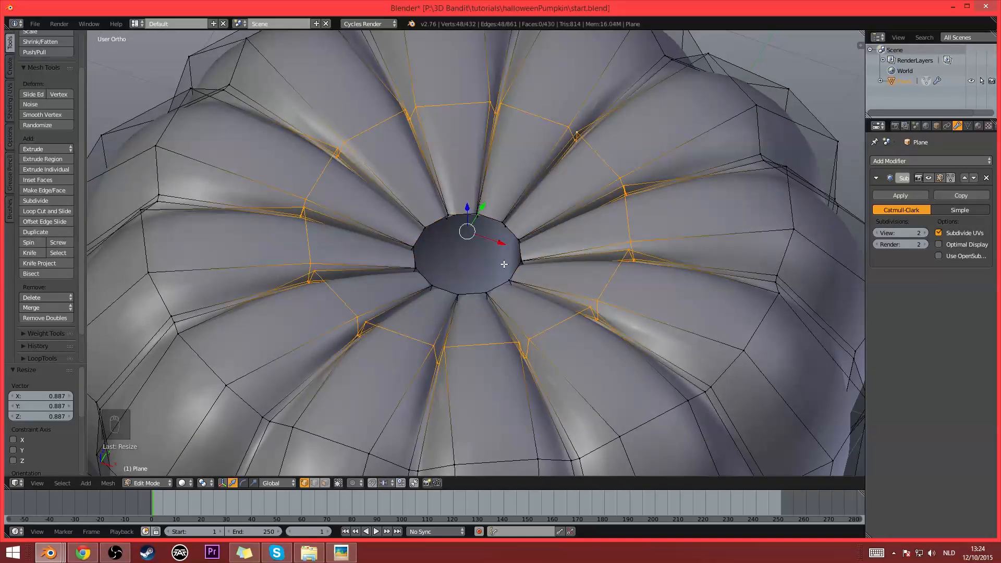
pyautogui.hotkey('shift', 'd')
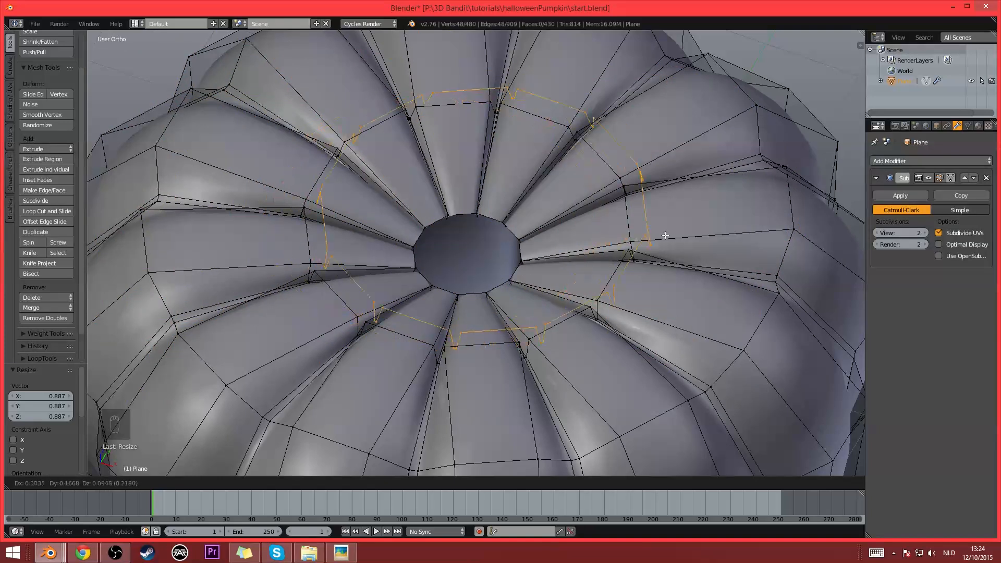
pyautogui.press('Escape')
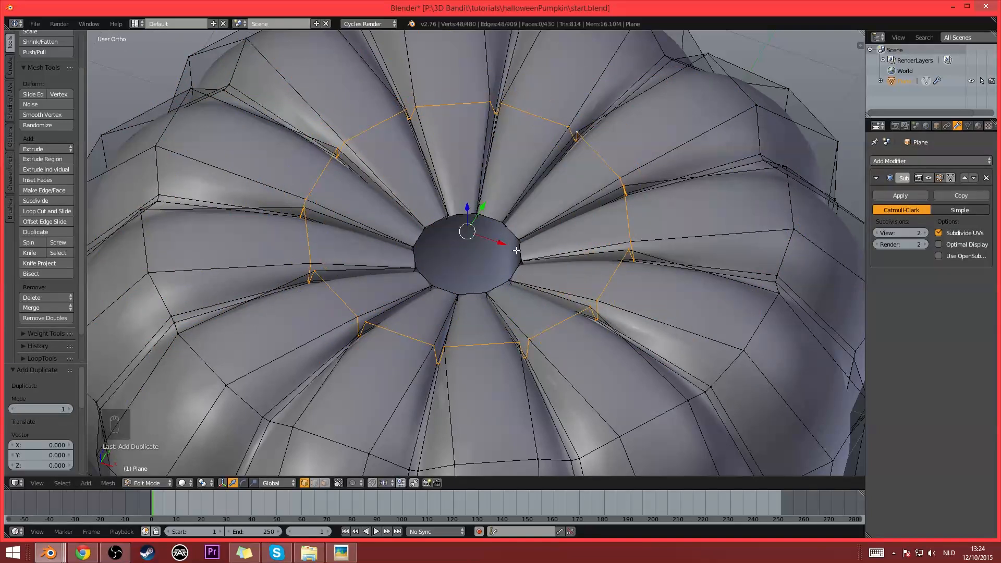
pyautogui.press('p')
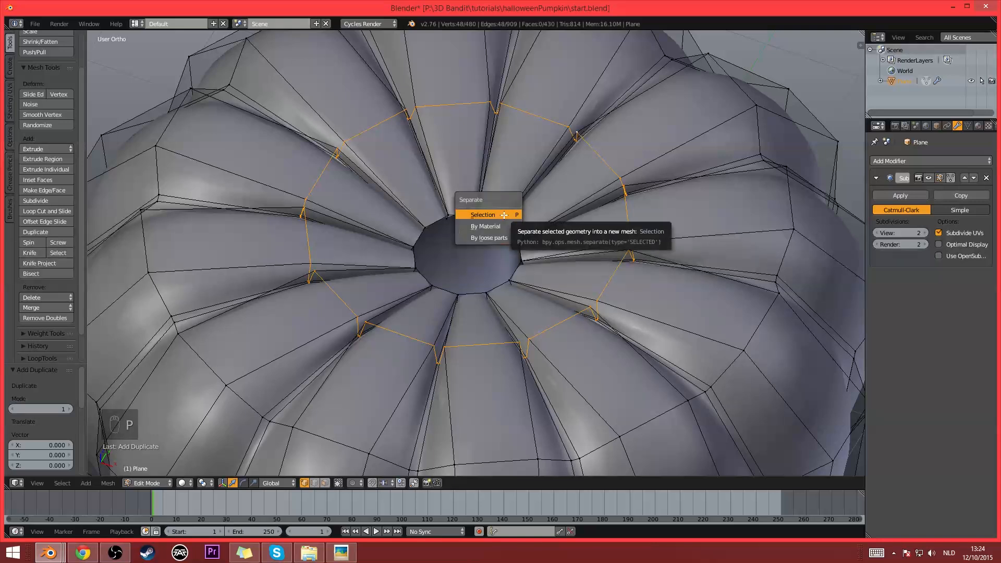
pyautogui.click(504, 215)
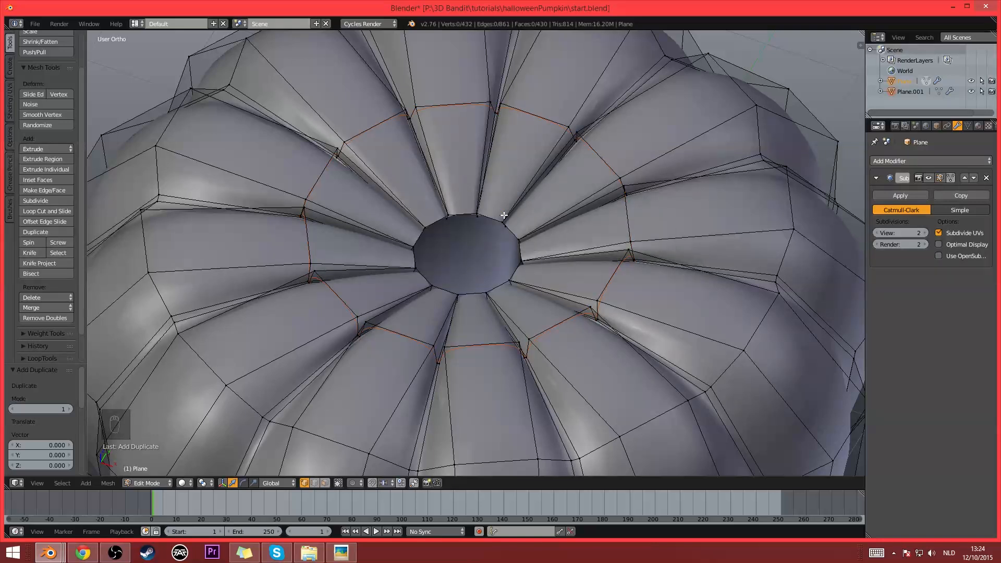
# - Open the separated edge loop object in Edit Mode, select all of it and scale it to about 0.534
pyautogui.press('Tab')
pyautogui.rightClick(386, 152)
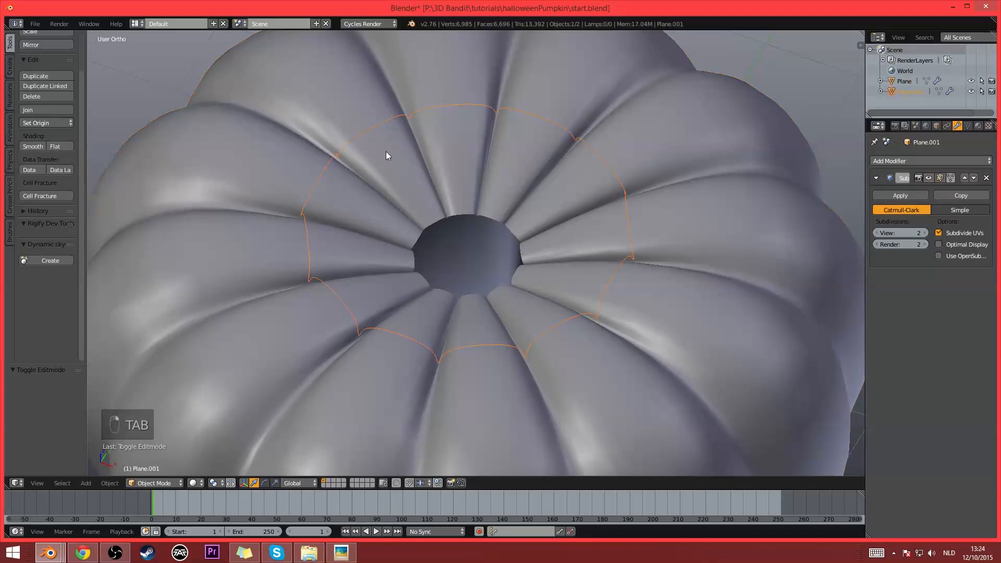
pyautogui.press('Tab')
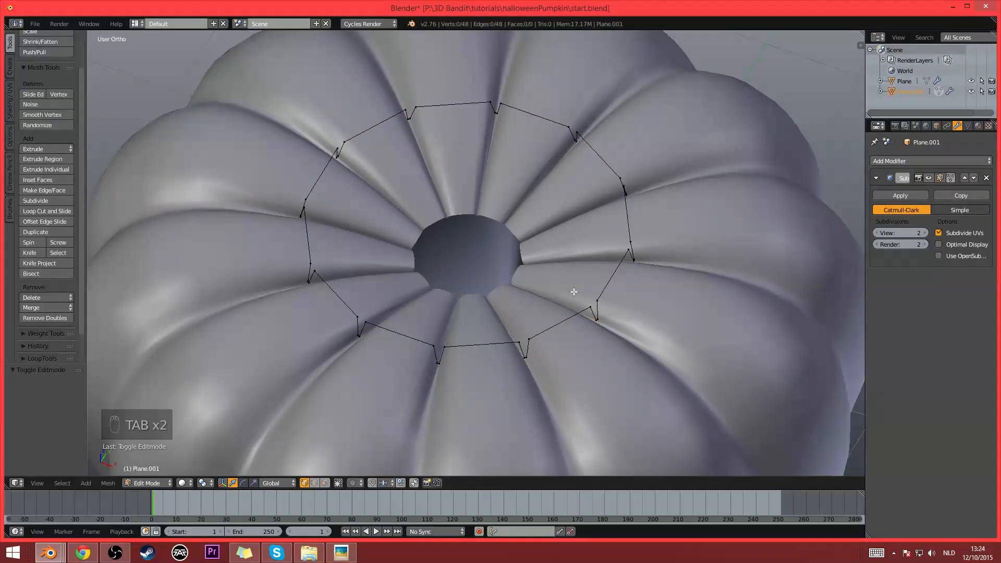
pyautogui.press('a')
pyautogui.press('a')
pyautogui.press('a')
pyautogui.press('s')
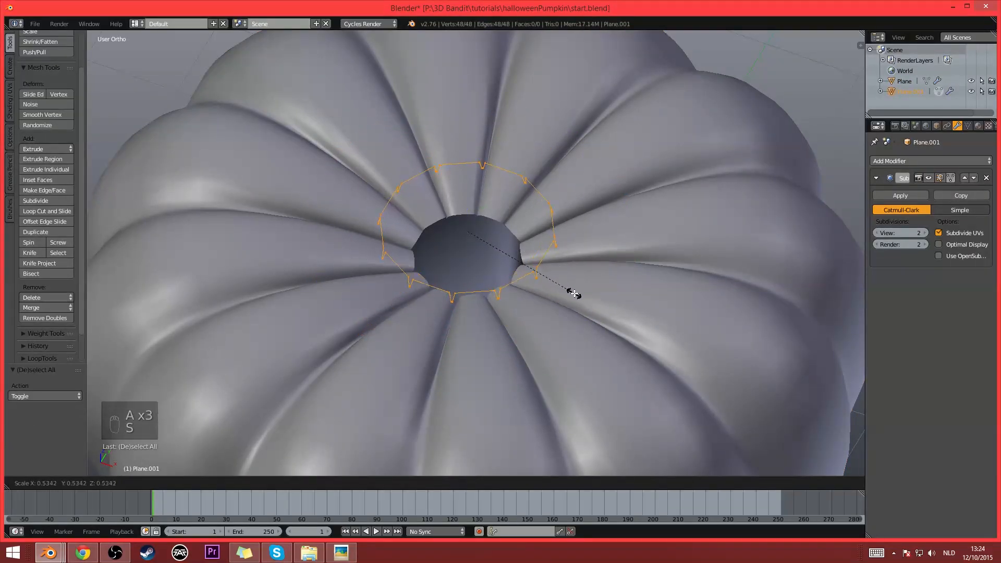
pyautogui.click(574, 291)
pyautogui.moveTo(572, 282); pyautogui.dragTo(565, 261, button='middle')
# - Extrude the ring inward by scaling it to about 0.413 and raise the new edge about 0.171 along Z
pyautogui.press('e')
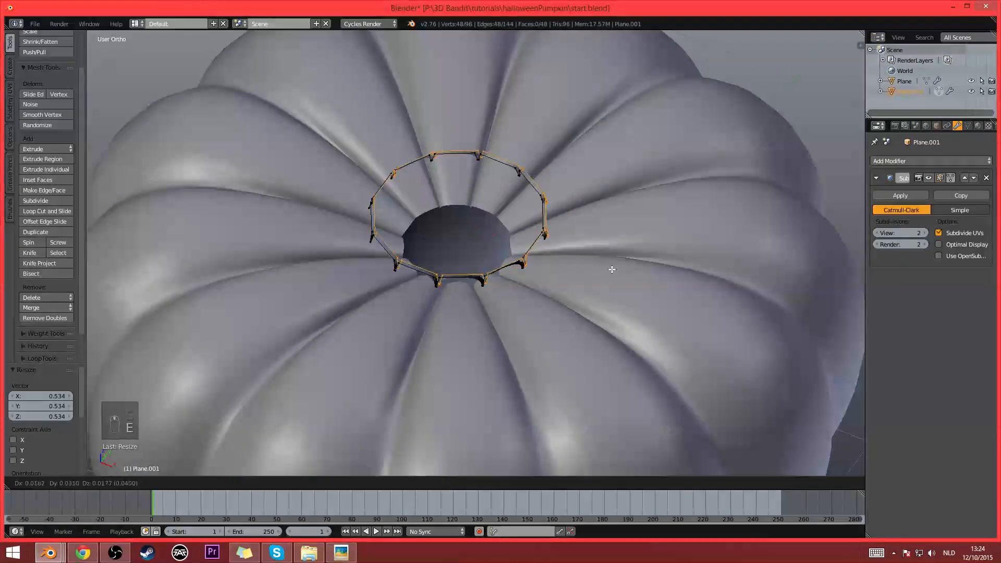
pyautogui.rightClick(626, 273)
pyautogui.press('s')
pyautogui.click(524, 256)
pyautogui.press('g')
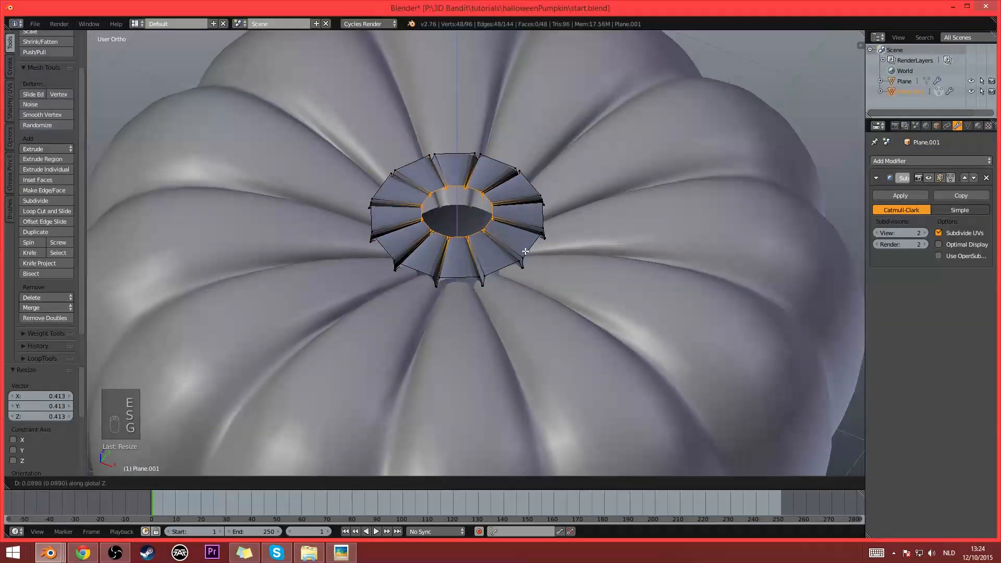
pyautogui.press('z')
pyautogui.click(525, 246)
pyautogui.scroll(2, 525, 245)
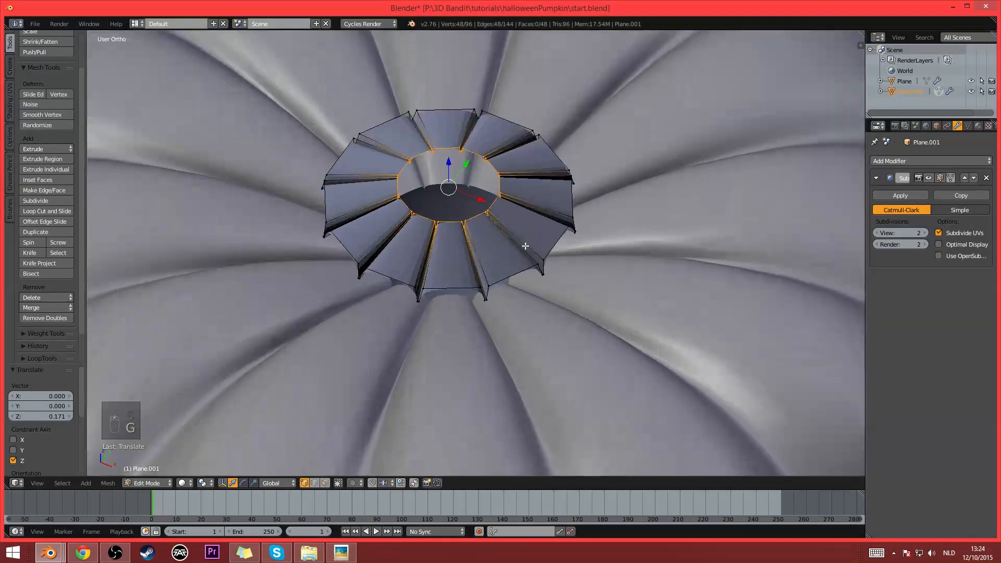
# - Select the whole ring mesh and make its normals consistent, comparing the result in Object Mode
pyautogui.press('a')
pyautogui.press('a')
pyautogui.press('a')
pyautogui.hotkey('ctrl', 'n')
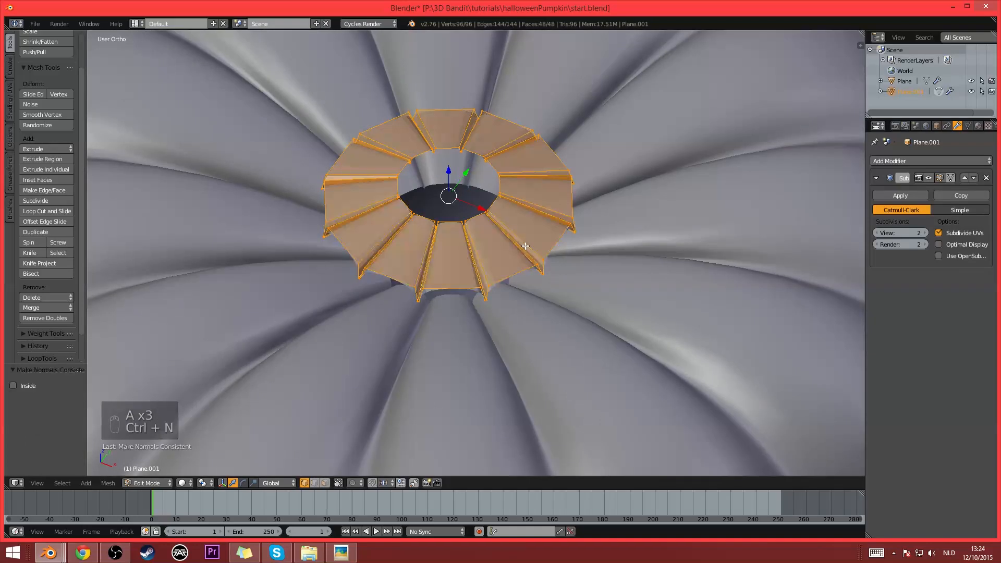
pyautogui.press('Tab')
pyautogui.press('Tab')
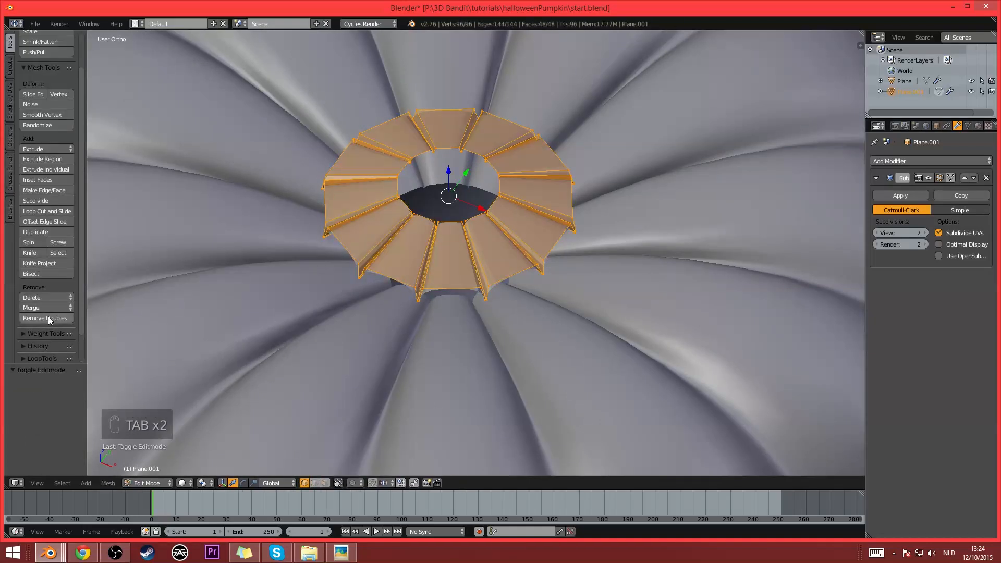
# - Extrude the ring's outer edge loop down about 0.392 along Z and scale it to about 1.237
pyautogui.keyDown('alt'); pyautogui.rightClick(398, 279); pyautogui.keyUp('alt')
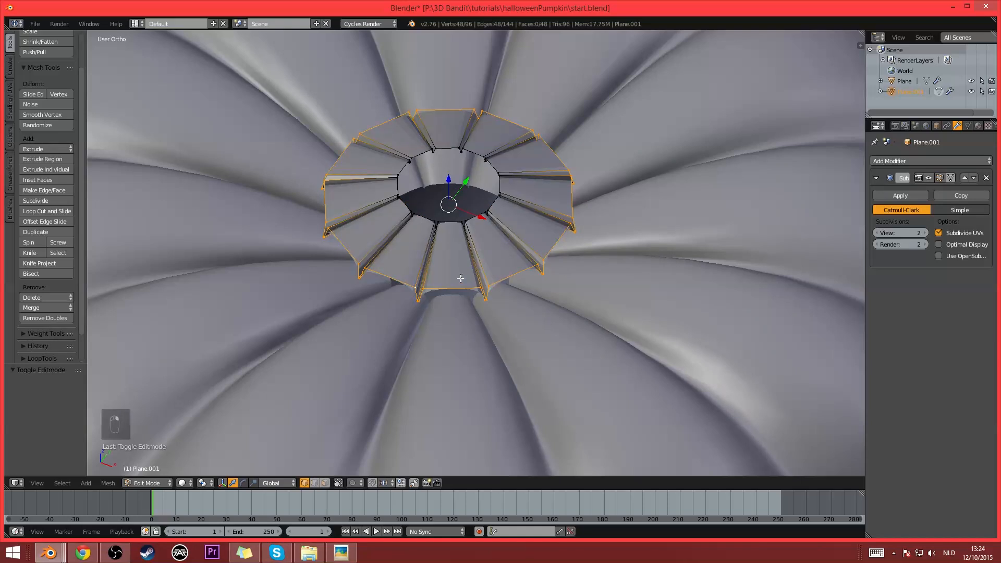
pyautogui.press('e')
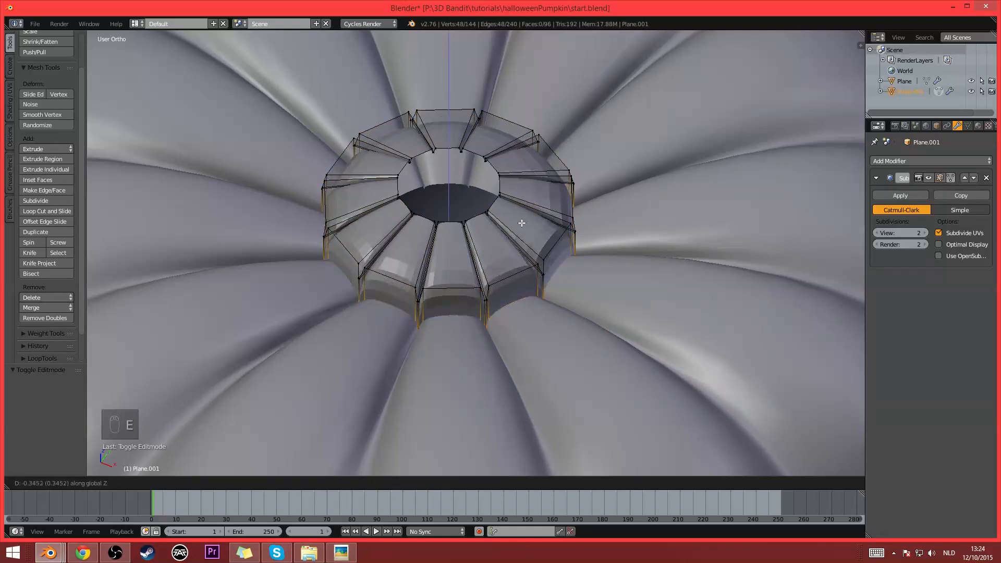
pyautogui.click(522, 230)
pyautogui.press('s')
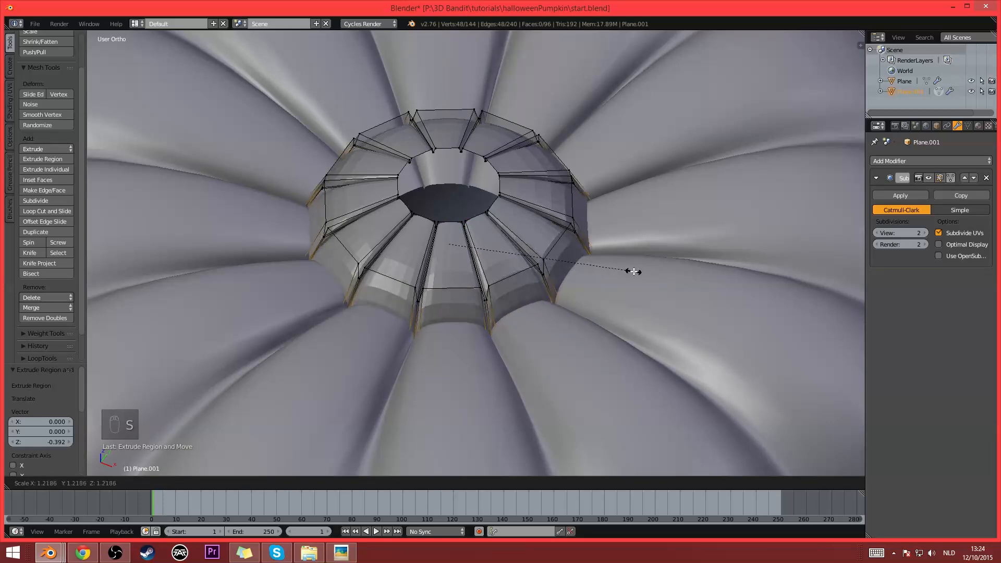
pyautogui.click(635, 273)
# - Check the stem base in Object Mode and delete that object
pyautogui.scroll(-6, 584, 235)
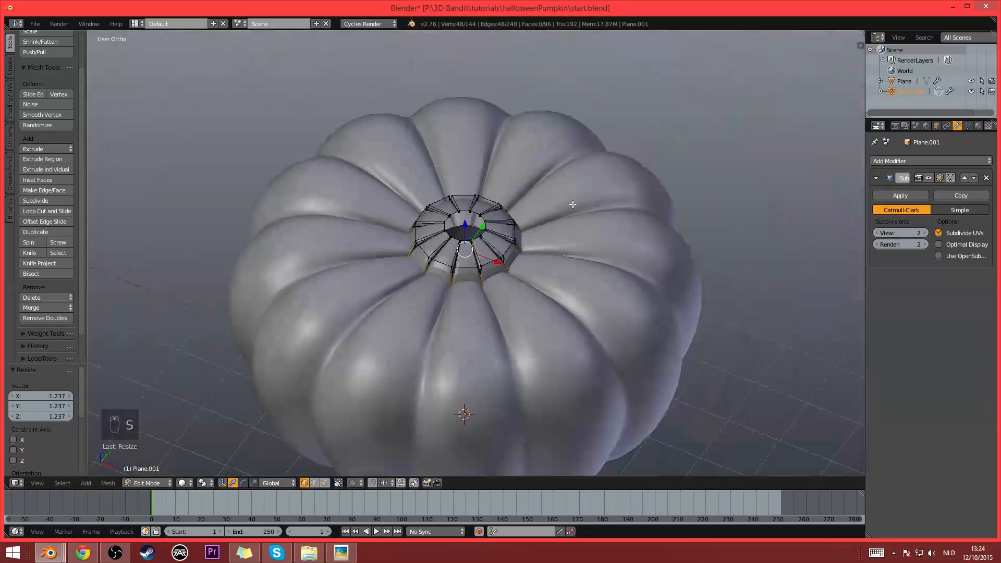
pyautogui.press('Tab')
pyautogui.moveTo(587, 234); pyautogui.dragTo(566, 226, button='middle')
pyautogui.press('Tab')
pyautogui.scroll(5, 521, 282)
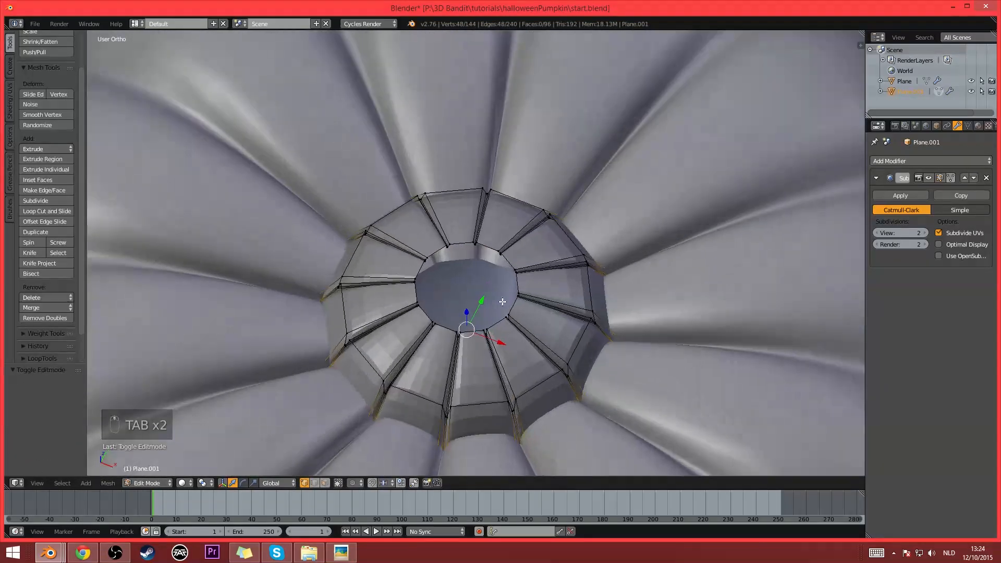
pyautogui.scroll(-4, 514, 294)
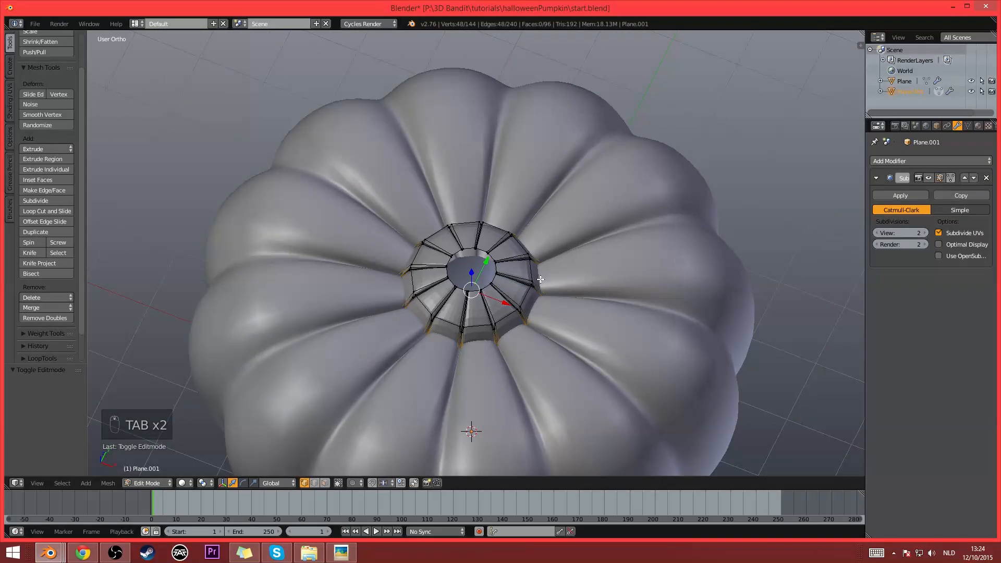
pyautogui.press('Tab')
pyautogui.press('x')
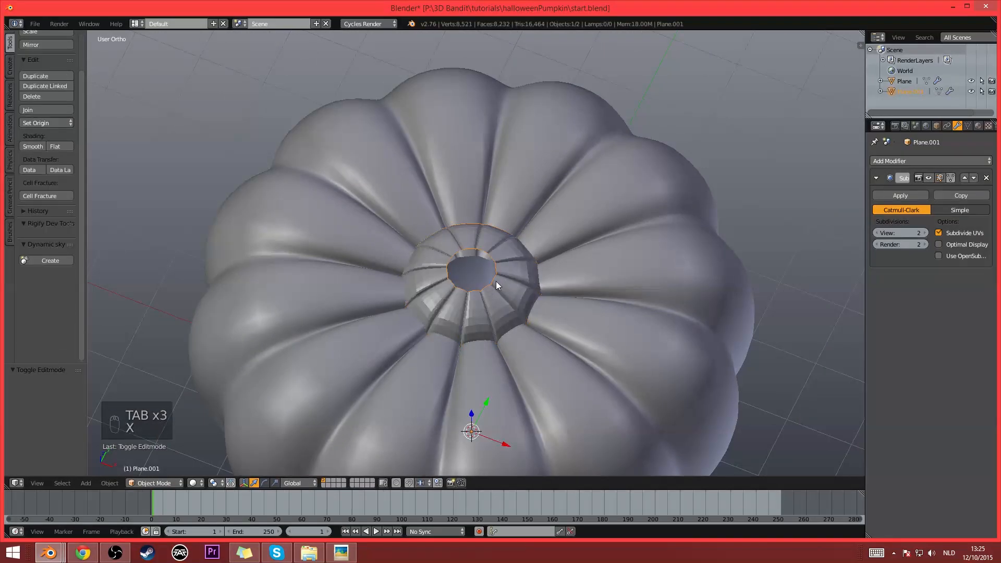
pyautogui.press('x')
# - Select the pumpkin body's wider third edge loop from the top opening, duplicate it in place and separate the copy into its own object
pyautogui.rightClick(639, 270)
pyautogui.press('Tab')
pyautogui.keyDown('alt'); pyautogui.rightClick(657, 160); pyautogui.keyUp('alt')
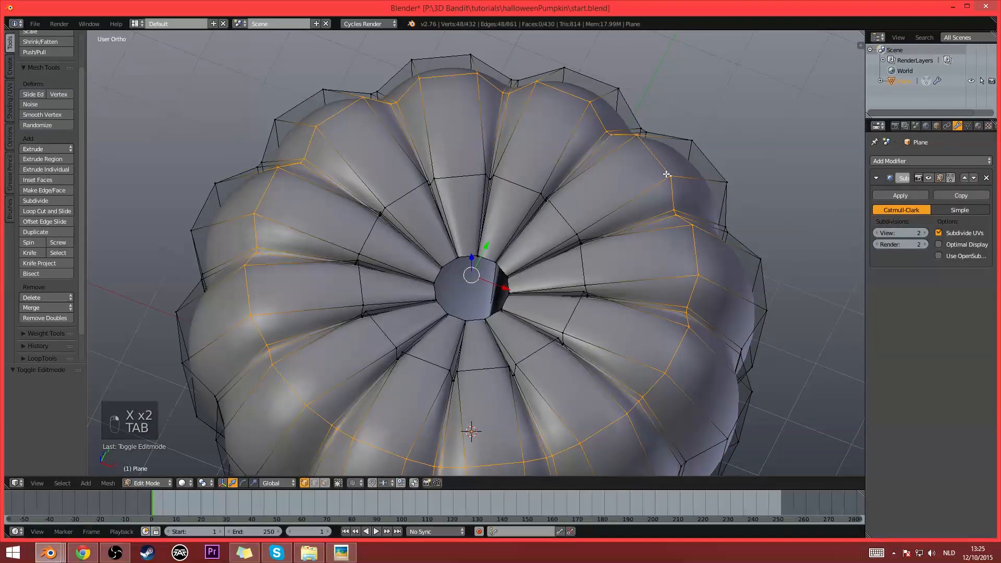
pyautogui.moveTo(666, 174); pyautogui.dragTo(666, 172, button='middle')
pyautogui.scroll(1, 670, 211)
pyautogui.scroll(-1, 676, 232)
pyautogui.hotkey('shift', 'd')
pyautogui.rightClick(638, 257)
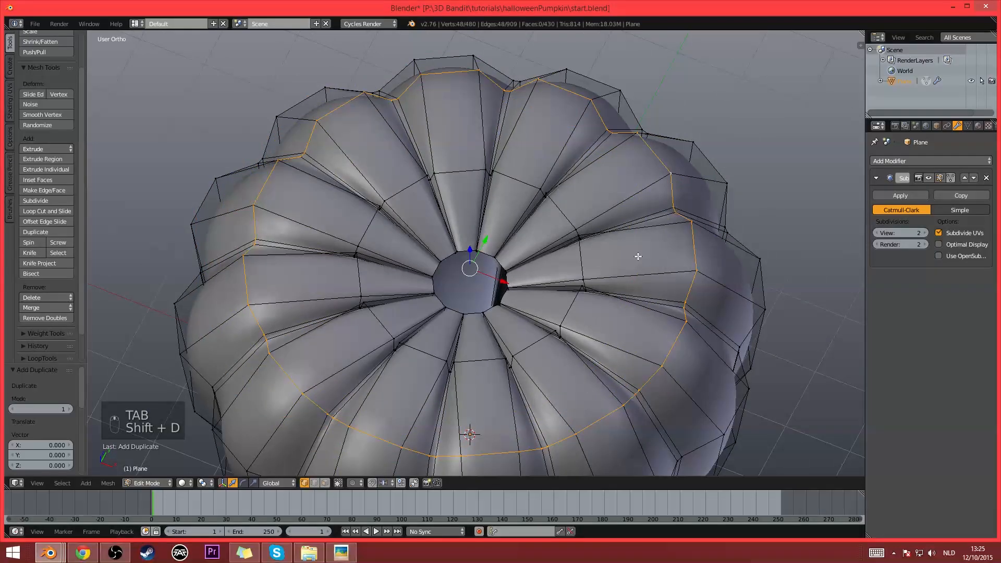
pyautogui.press('p')
pyautogui.click(638, 256)
# - Scale the entire separated loop to about 0.242 in Edit Mode and lower it about 0.465 along Z
pyautogui.press('Tab')
pyautogui.rightClick(667, 179)
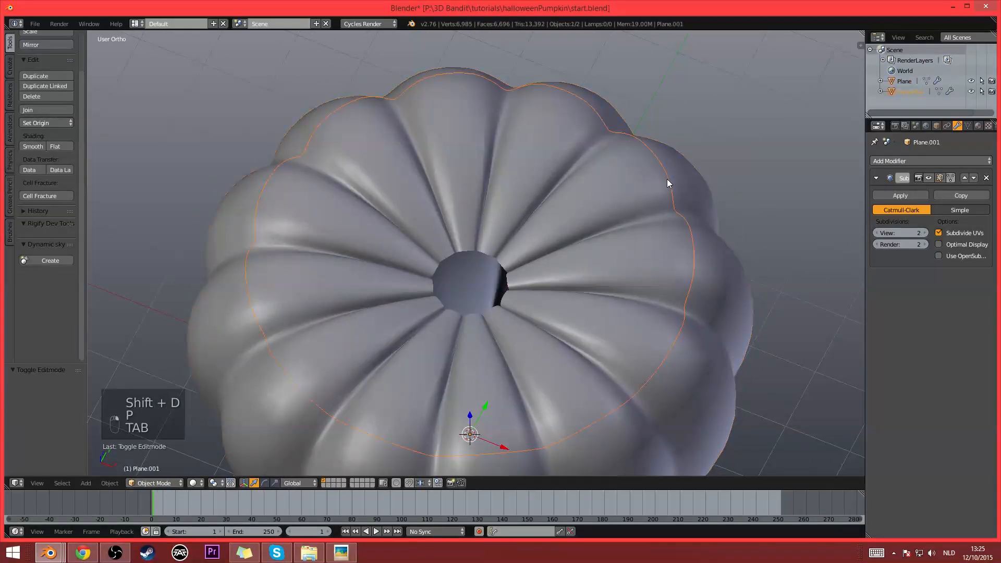
pyautogui.press('Tab')
pyautogui.press('a')
pyautogui.press('a')
pyautogui.press('a')
pyautogui.press('s')
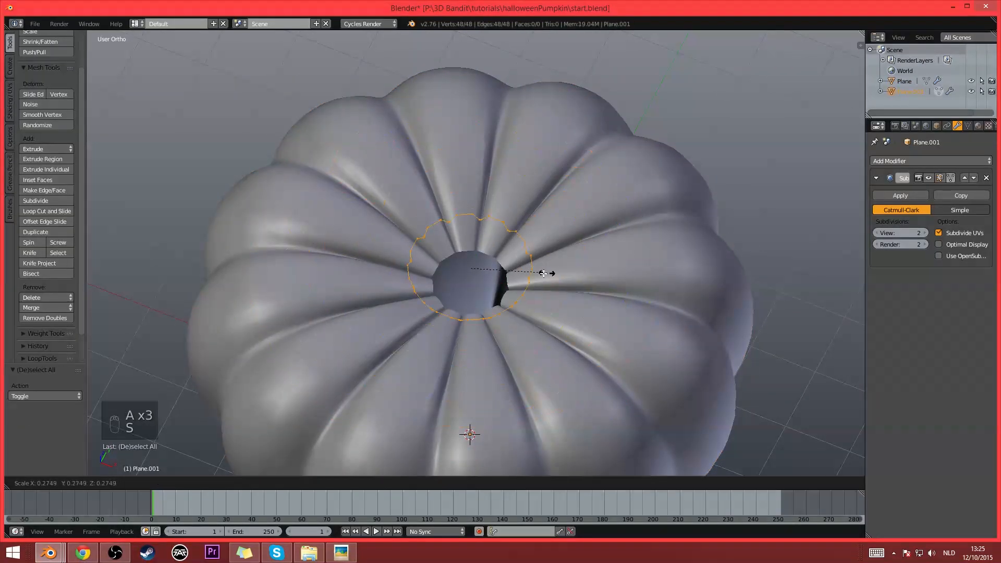
pyautogui.click(538, 282)
pyautogui.moveTo(538, 282); pyautogui.dragTo(540, 222, button='middle')
pyautogui.scroll(3, 541, 220)
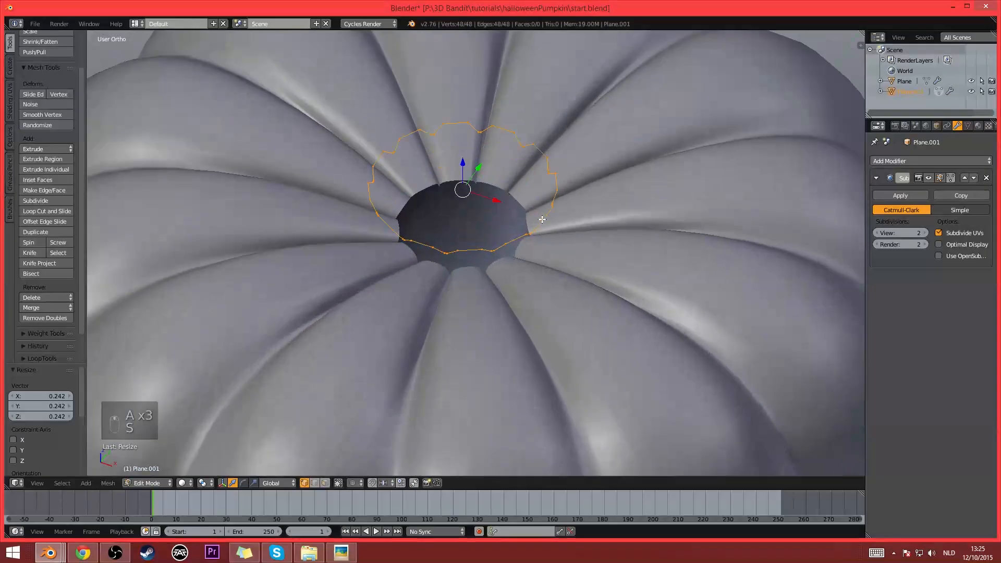
pyautogui.press('g')
pyautogui.press('z')
pyautogui.click(537, 247)
# - Extrude the loop upward along Z into a tapered collar, scaling the new edge to about 0.571 and lowering it about 0.145
pyautogui.press('e')
pyautogui.press('z')
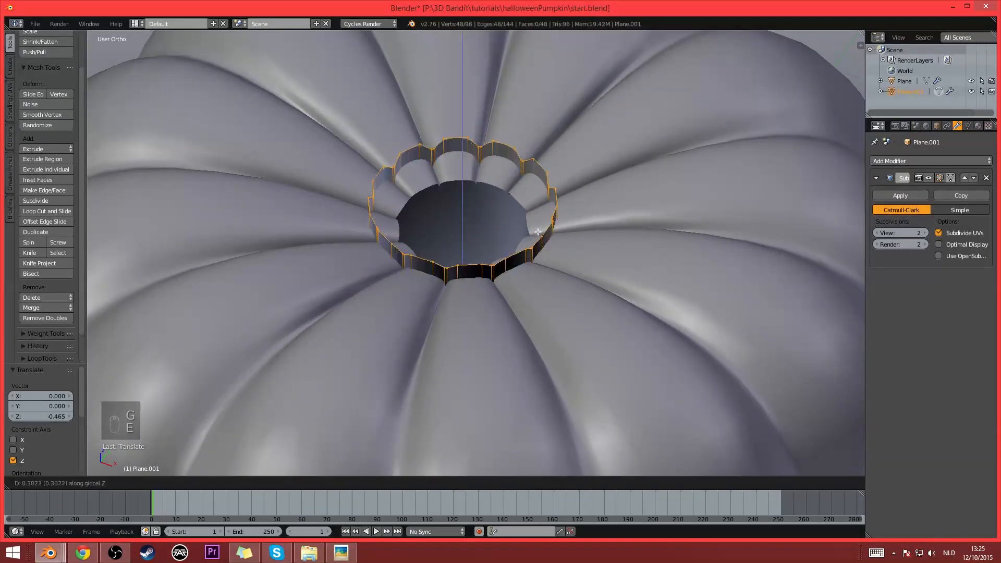
pyautogui.click(610, 229)
pyautogui.press('s')
pyautogui.click(576, 237)
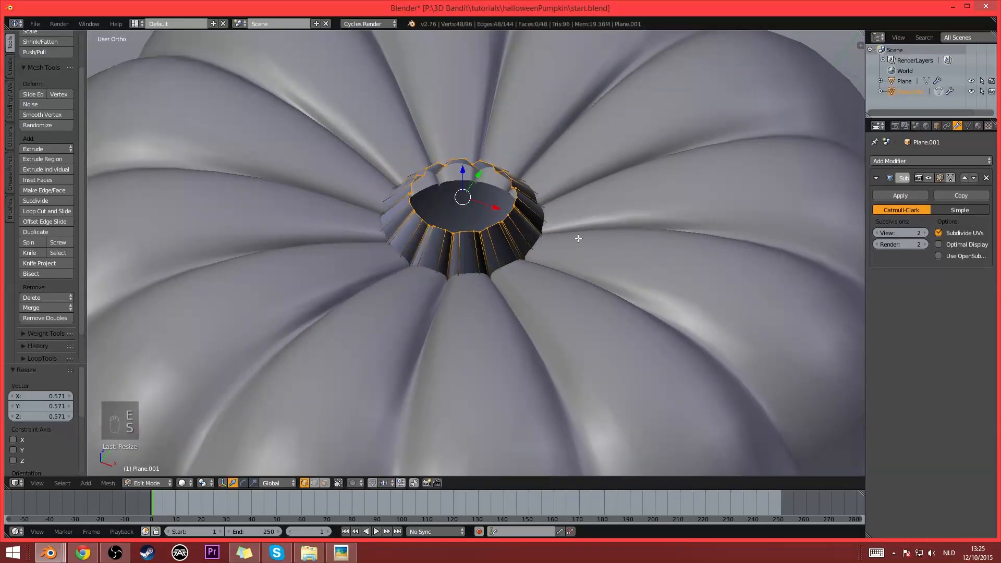
pyautogui.press('g')
pyautogui.press('z')
pyautogui.click(572, 218)
pyautogui.moveTo(572, 218); pyautogui.dragTo(581, 241, button='middle')
# - Extrude the collar's upper edge inward by scaling it down and raise it about 0.069 along Z
pyautogui.press('e')
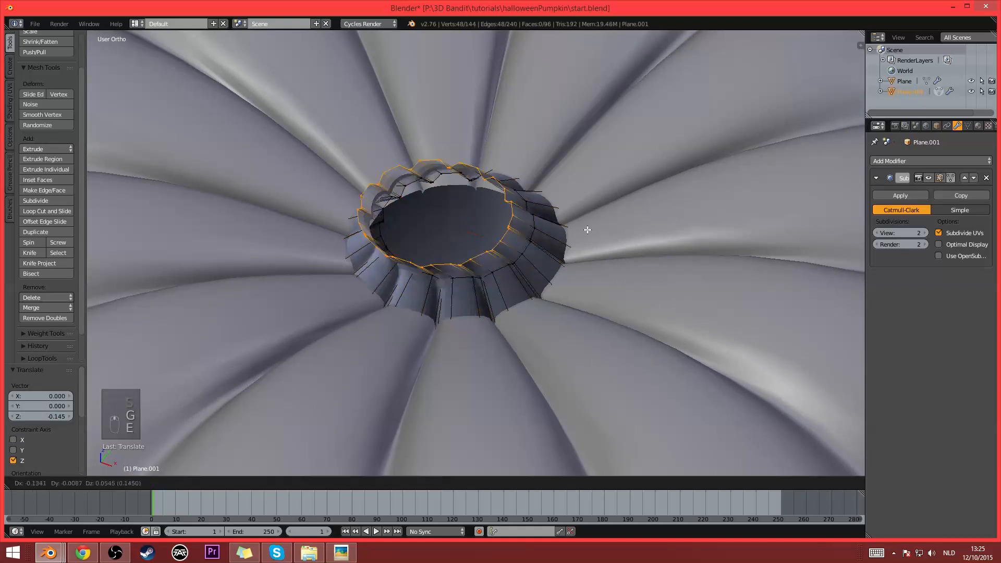
pyautogui.rightClick(581, 232)
pyautogui.press('s')
pyautogui.click(553, 234)
pyautogui.press('g')
pyautogui.press('z')
pyautogui.click(553, 226)
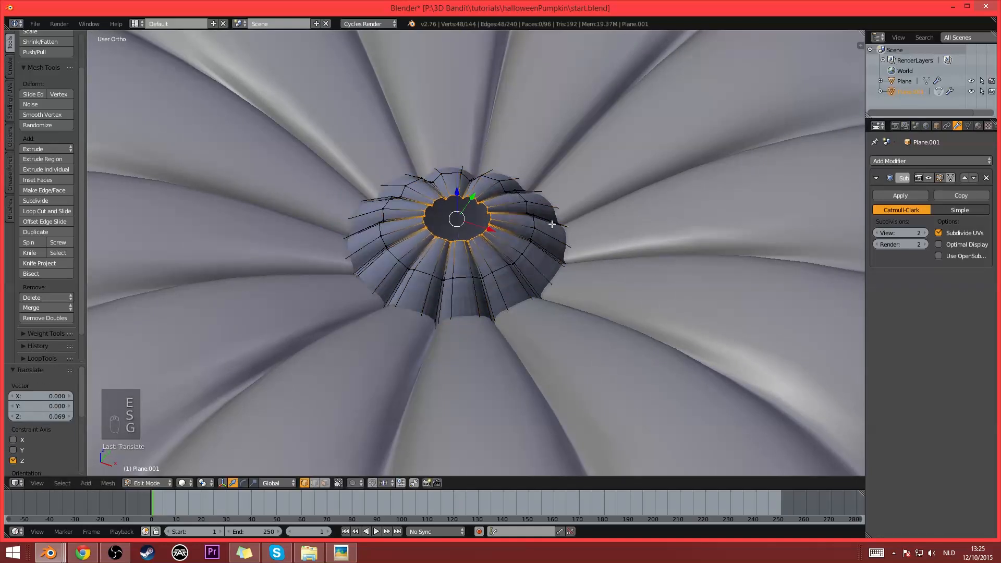
# - Select the whole collar mesh and make its normals consistent
pyautogui.press('a')
pyautogui.press('a')
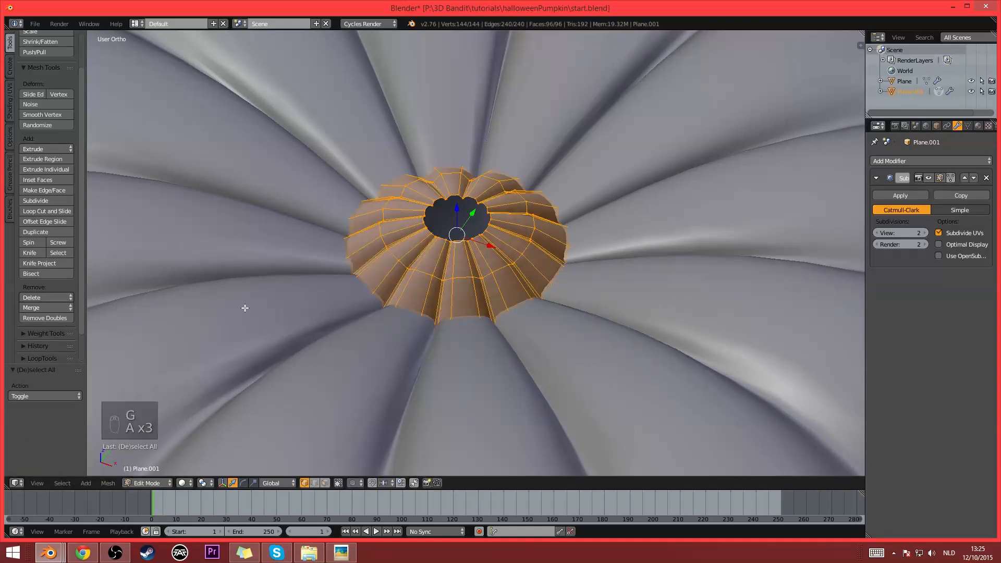
pyautogui.hotkey('ctrl', 'n')
pyautogui.press('Tab')
# - Rotate the whole collar about 14.65° around the Z axis relative to the pumpkin's grooves
pyautogui.press('Tab')
pyautogui.moveTo(539, 285); pyautogui.dragTo(563, 286, button='middle')
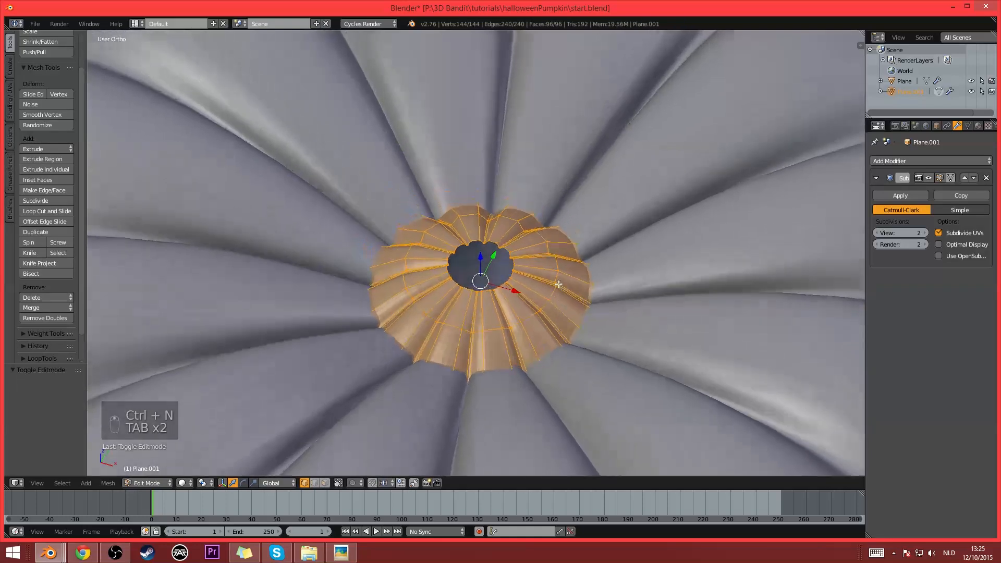
pyautogui.press('Tab')
pyautogui.press('Tab')
pyautogui.press('r')
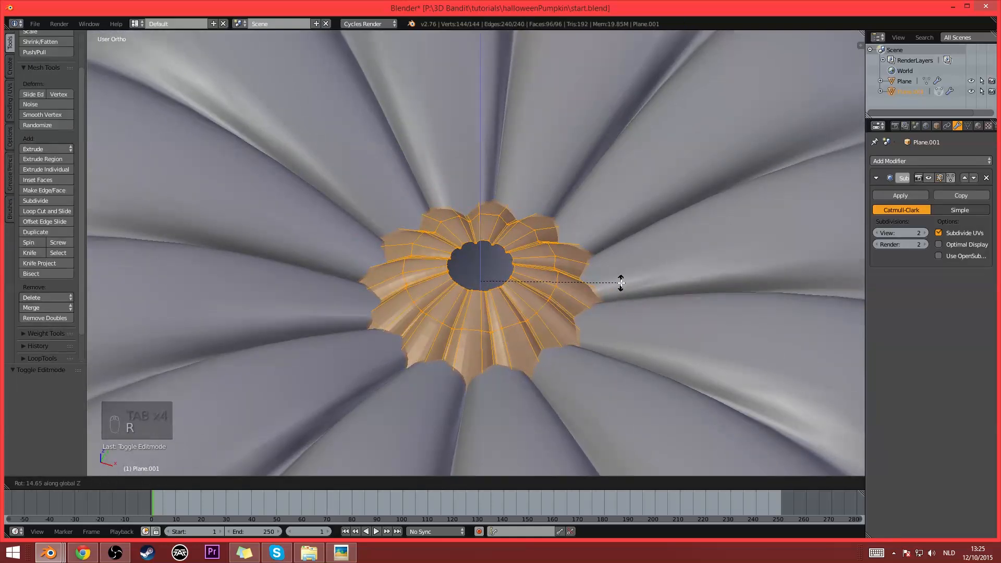
pyautogui.click(621, 283)
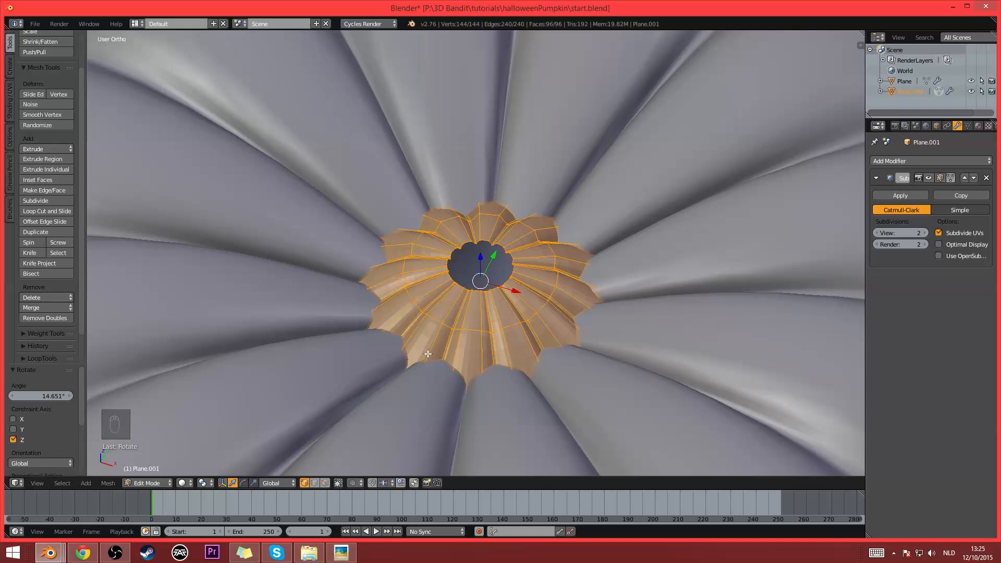
# - Select the collar's inner top edge loop and scale it to about 1.235
pyautogui.keyDown('alt'); pyautogui.rightClick(485, 295); pyautogui.keyUp('alt')
pyautogui.scroll(-4, 500, 296)
pyautogui.moveTo(510, 299)
pyautogui.mouseDown(button='middle')
pyautogui.moveTo(511, 278)
pyautogui.moveTo(513, 289)
pyautogui.mouseUp(button='middle')
pyautogui.press('s')
pyautogui.click(583, 292)
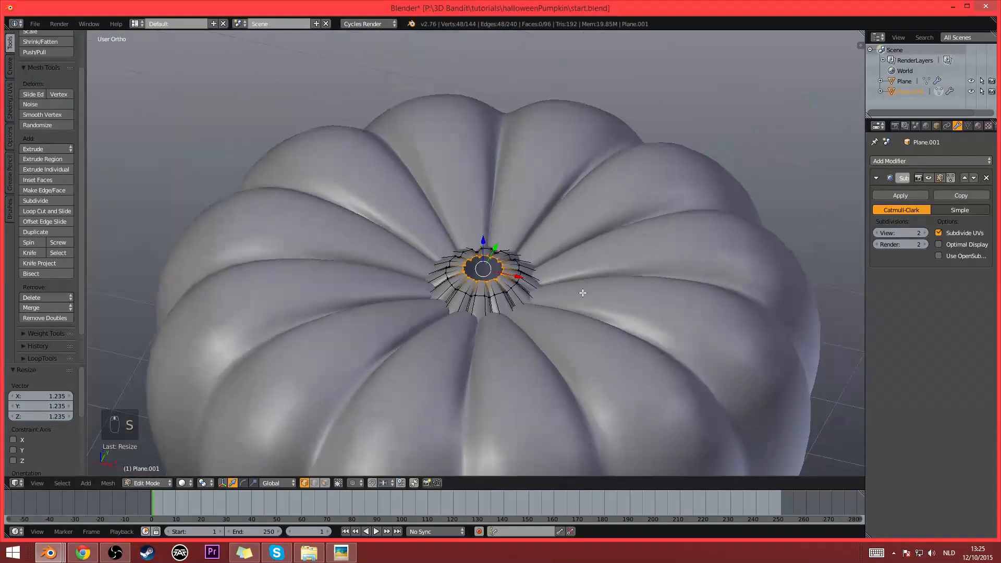
# - Try extruding the inner top loop straight up about 2.1 along Z as a stem, and undo the extrusion
pyautogui.press('e')
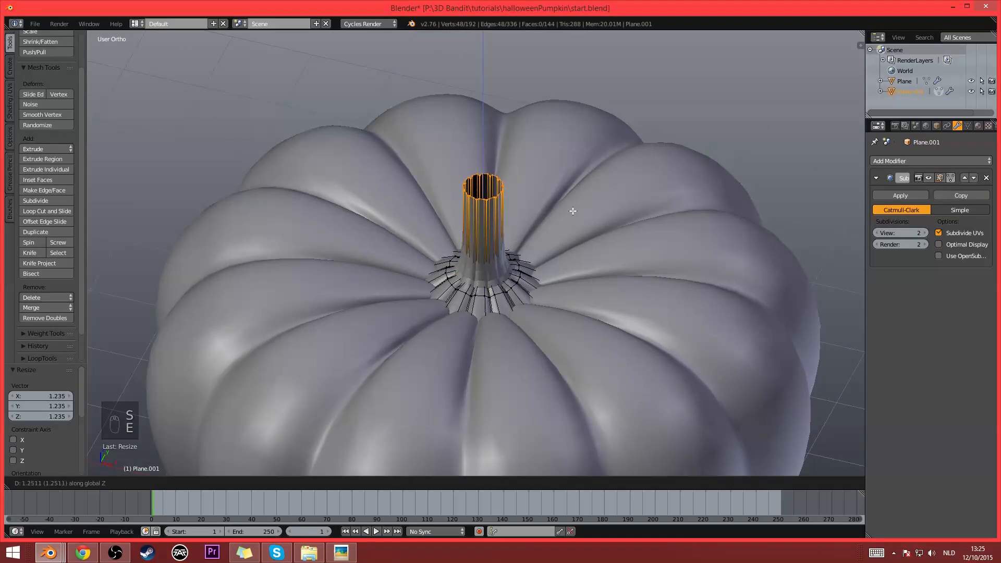
pyautogui.click(564, 159)
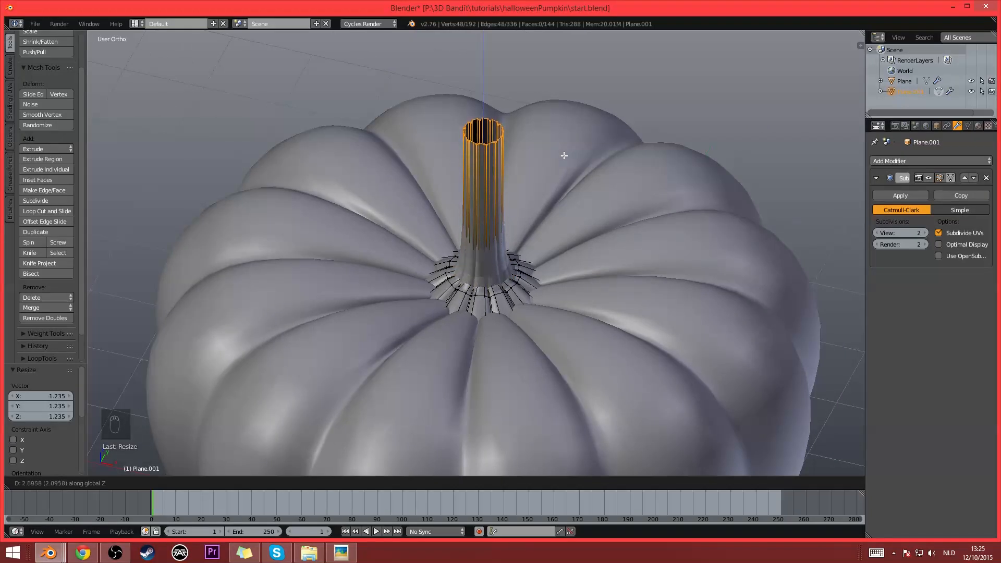
pyautogui.moveTo(564, 160); pyautogui.dragTo(567, 178, button='middle')
pyautogui.hotkey('ctrl', 'z')
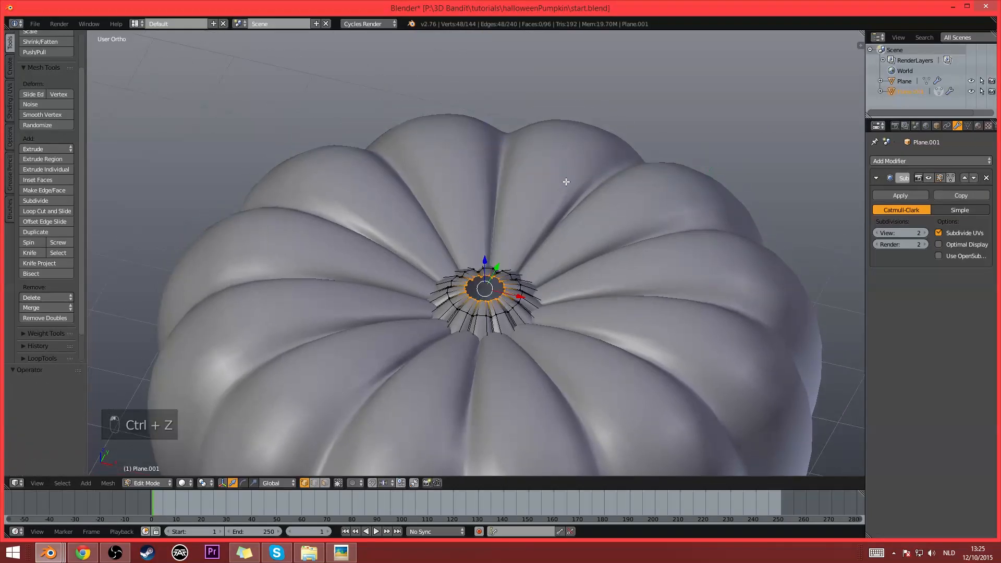
# - Switch to front wireframe view and place the 3D cursor above the pumpkin, off to the negative X side of the stem opening
pyautogui.press('KP_1')
pyautogui.press('z')
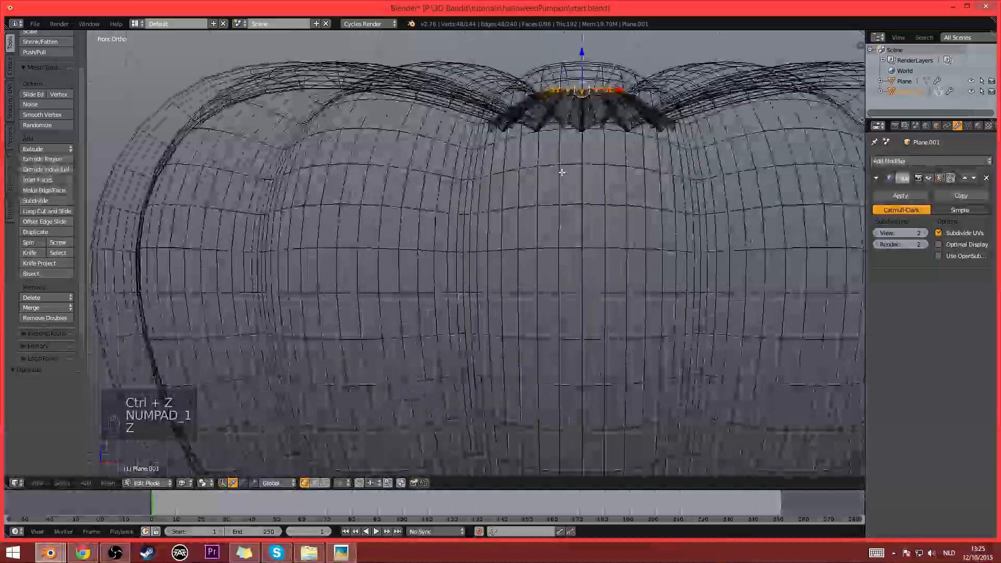
pyautogui.scroll(-5, 558, 172)
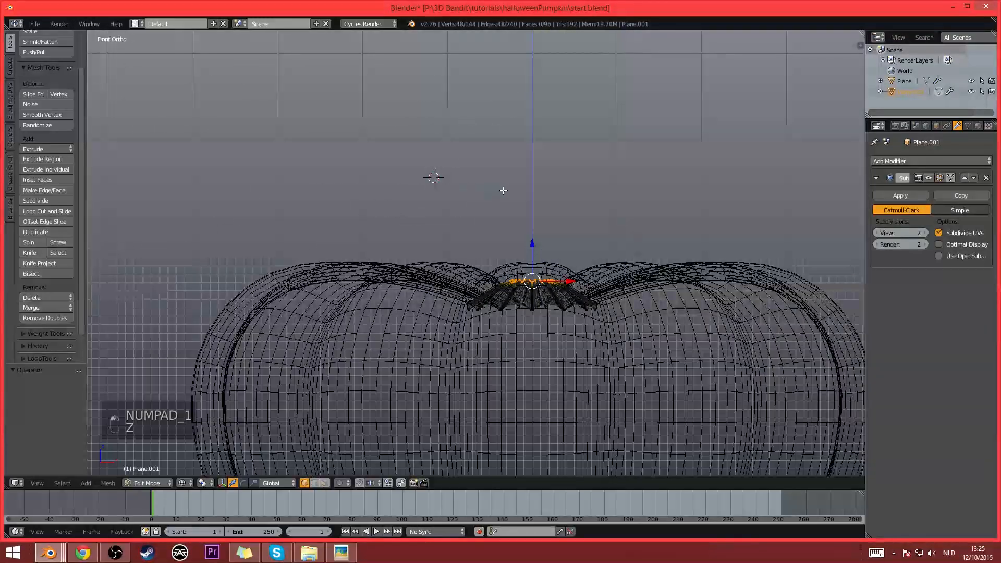
pyautogui.keyDown('shift'); pyautogui.moveTo(431, 172); pyautogui.dragTo(416, 214, button='middle'); pyautogui.keyUp('shift')
pyautogui.scroll(-3, 58, 293)
pyautogui.scroll(3, 40, 226)
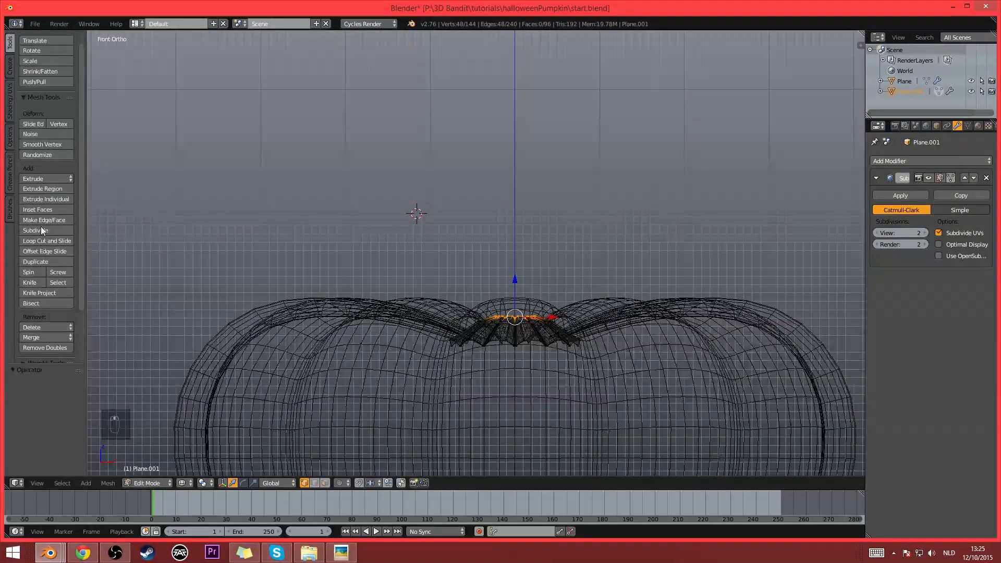
# - Spin the collar's inner top loop around the 3D cursor with an angle of -40°
pyautogui.click(39, 270)
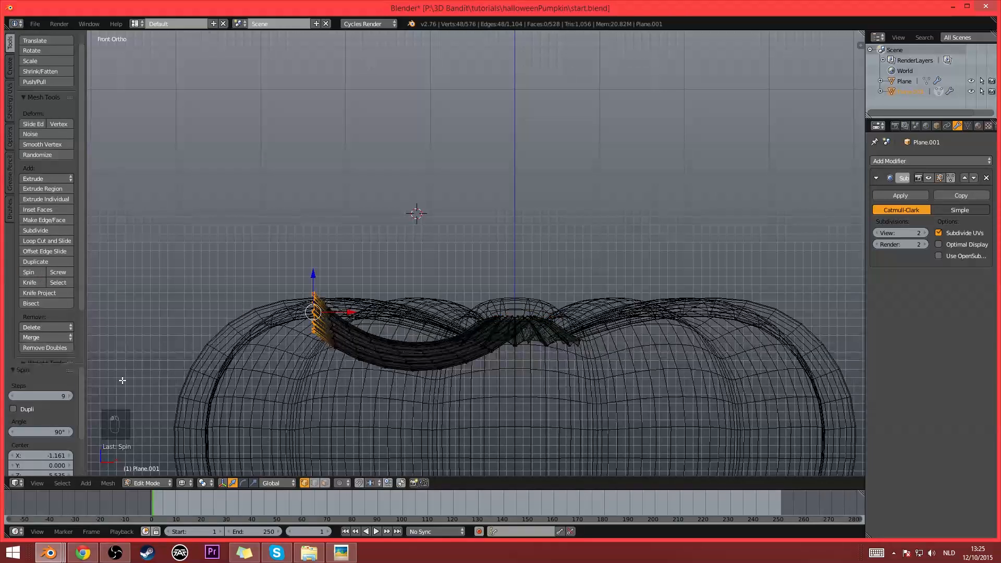
pyautogui.moveTo(56, 434); pyautogui.dragTo(50, 434)
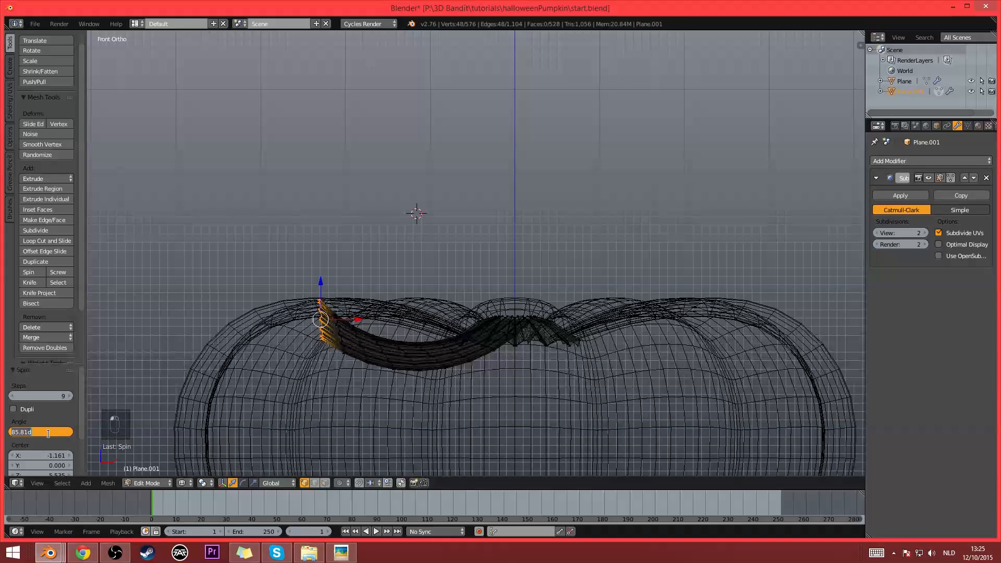
pyautogui.press('Return')
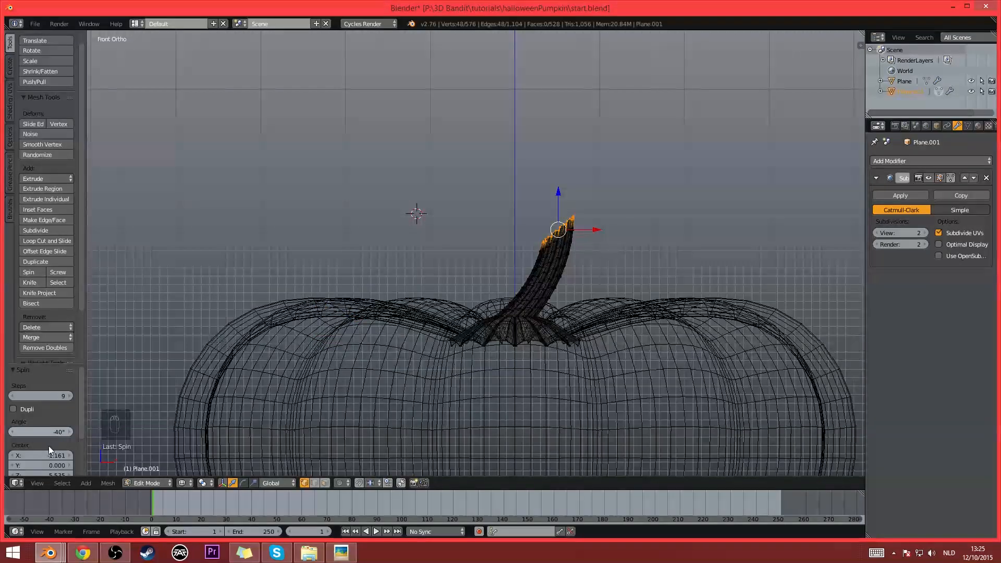
# - Set the spin's center to about X -3.451 and Z 4.425, and reduce it to 4 steps
pyautogui.scroll(-2, 41, 444)
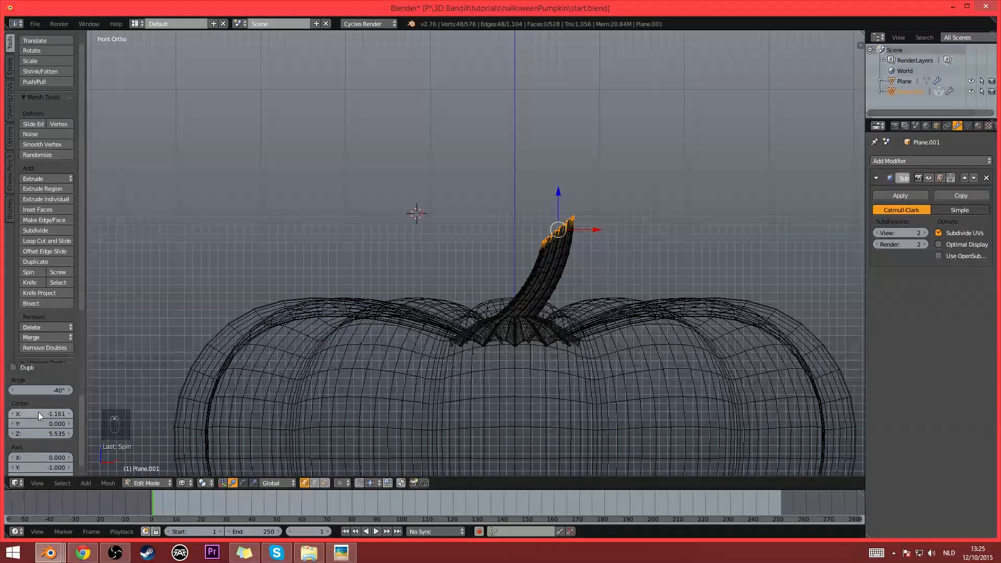
pyautogui.moveTo(38, 411); pyautogui.dragTo(28, 433)
pyautogui.scroll(2, 67, 399)
pyautogui.moveTo(39, 399); pyautogui.dragTo(29, 399)
pyautogui.click(69, 396)
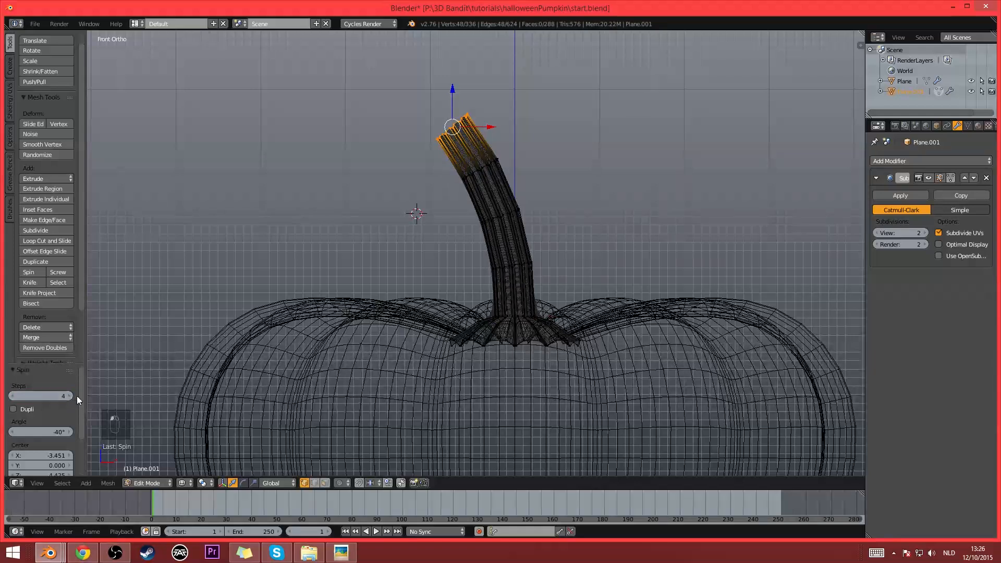
# - Switch to solid shading and shorten the stem by setting the spin's center X to about -2.271
pyautogui.scroll(-1, 79, 404)
pyautogui.press('z')
pyautogui.moveTo(539, 273); pyautogui.dragTo(530, 303, button='middle')
pyautogui.moveTo(228, 410); pyautogui.dragTo(236, 410, button='middle')
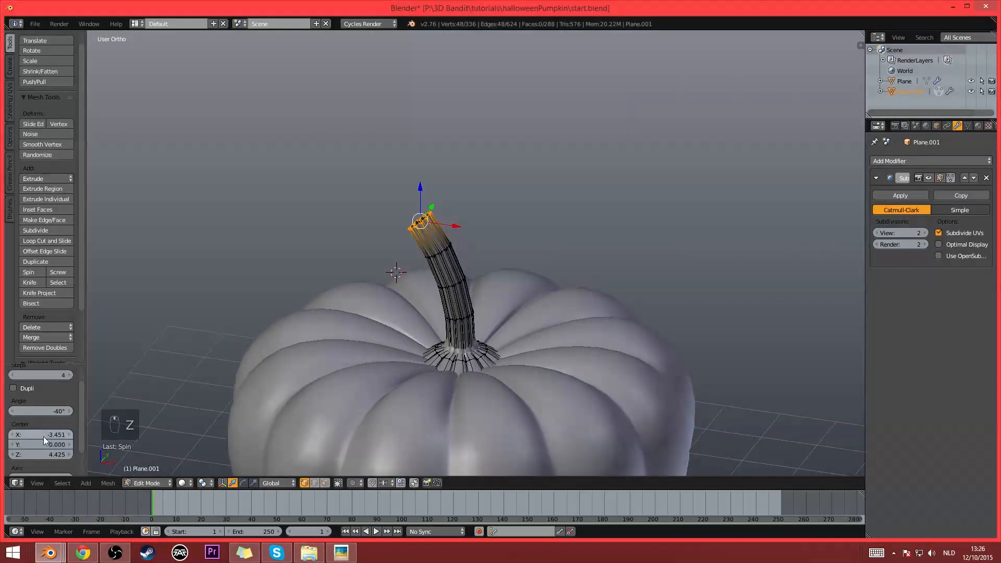
pyautogui.moveTo(40, 434); pyautogui.dragTo(61, 435)
pyautogui.scroll(2, 441, 322)
pyautogui.moveTo(441, 322); pyautogui.dragTo(462, 330, button='middle')
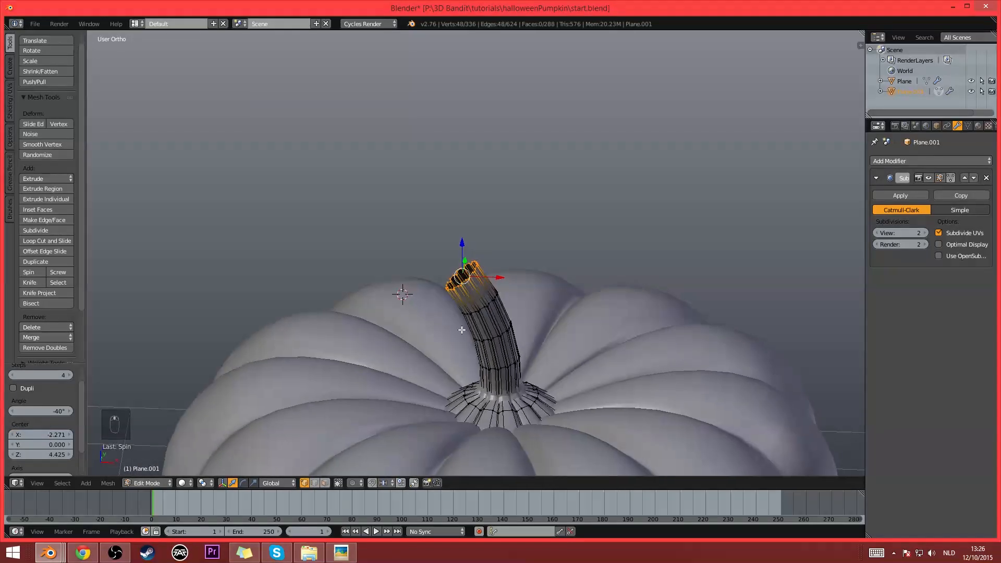
# - Turn on proportional editing in Connected mode for the stem mesh
pyautogui.hotkey('alt', 'o')
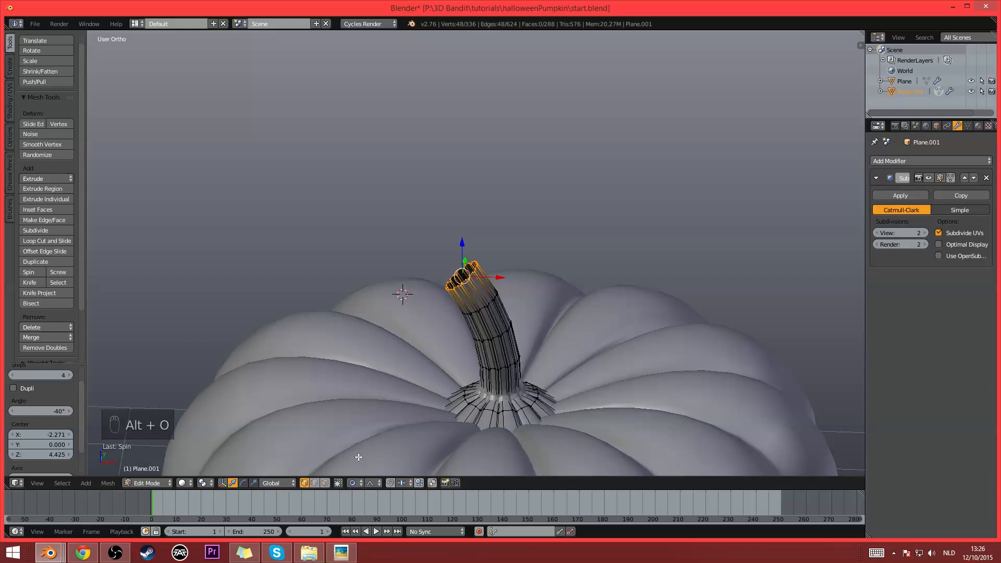
pyautogui.click(352, 483)
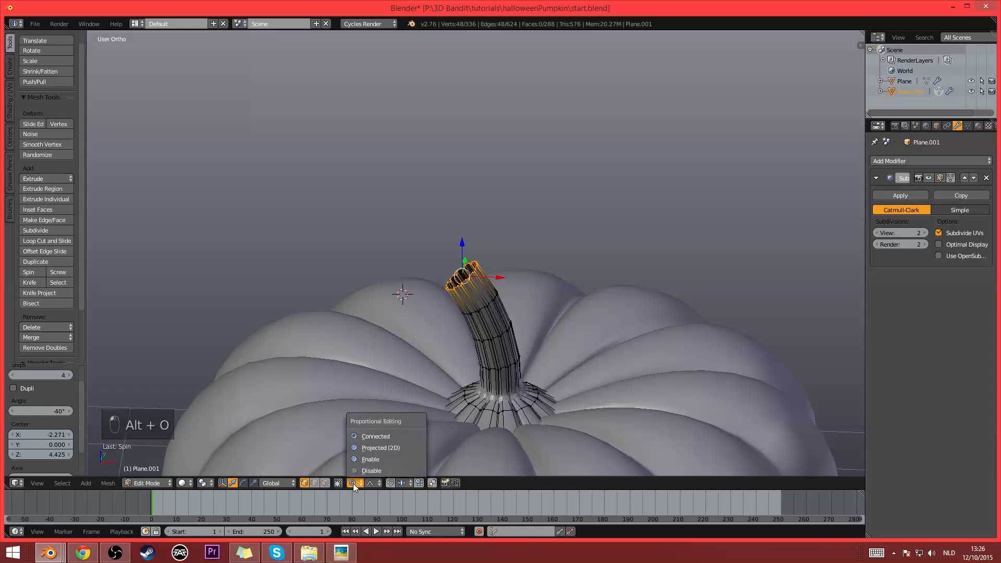
pyautogui.click(366, 436)
pyautogui.scroll(2, 615, 323)
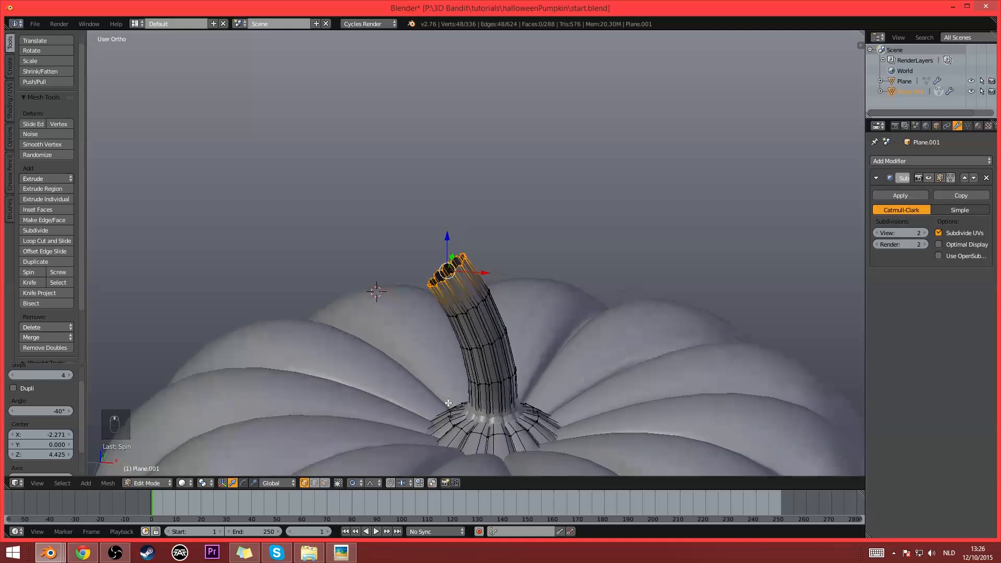
# - Taper the stem by scaling its tip loop to about 0.569 with a proportional size of about 1.61
pyautogui.press('s')
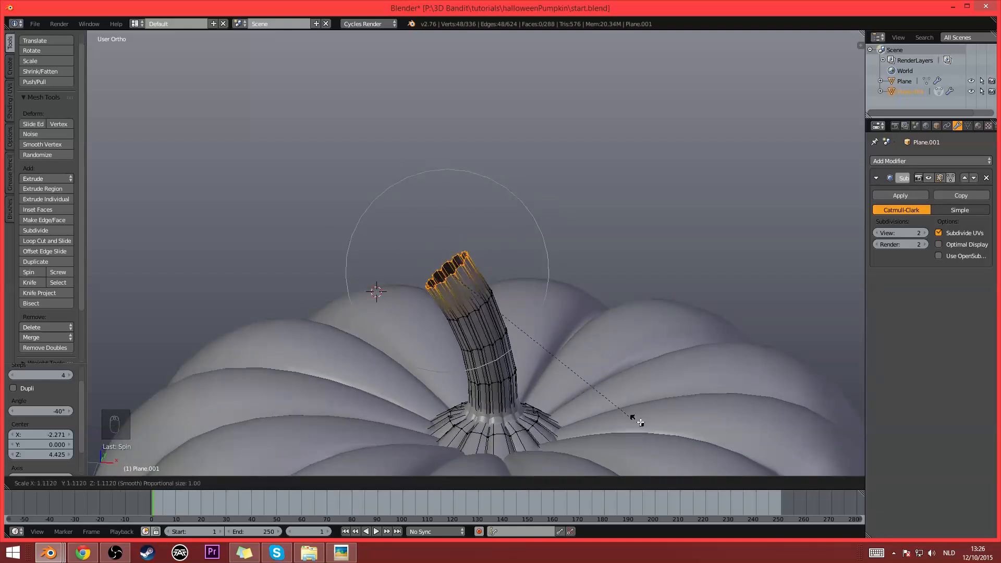
pyautogui.scroll(-7, 626, 365)
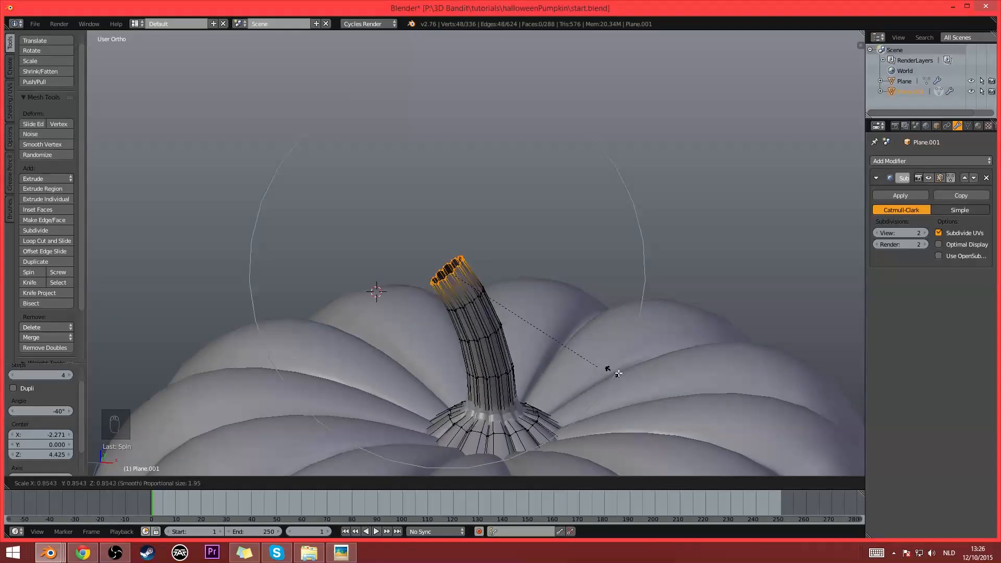
pyautogui.scroll(10, 608, 368)
pyautogui.scroll(-6, 537, 341)
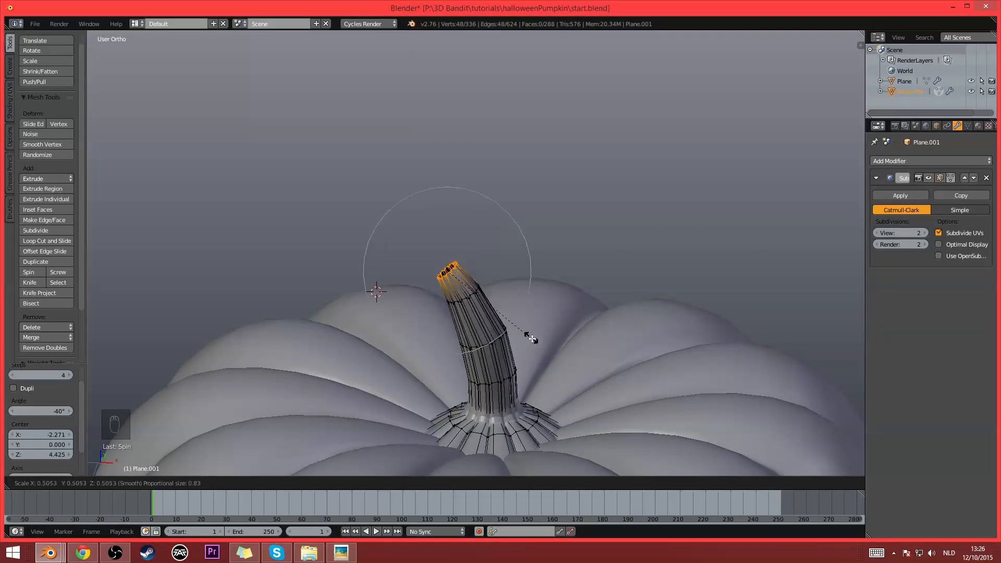
pyautogui.scroll(-2, 555, 348)
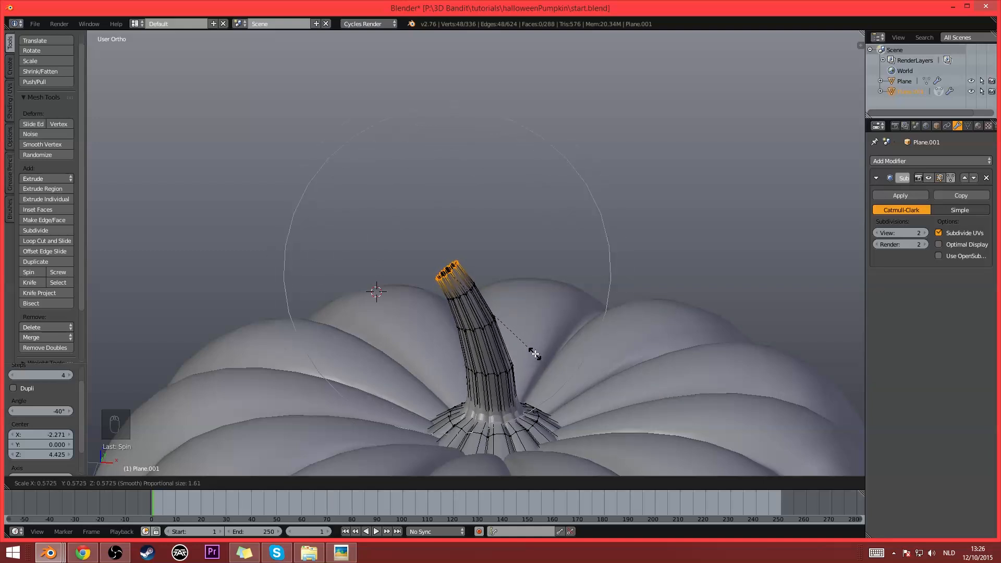
pyautogui.click(535, 353)
# - Examine the stem's taper and its open tip from several angles and distances
pyautogui.moveTo(535, 353); pyautogui.dragTo(538, 326, button='middle')
pyautogui.scroll(4, 537, 326)
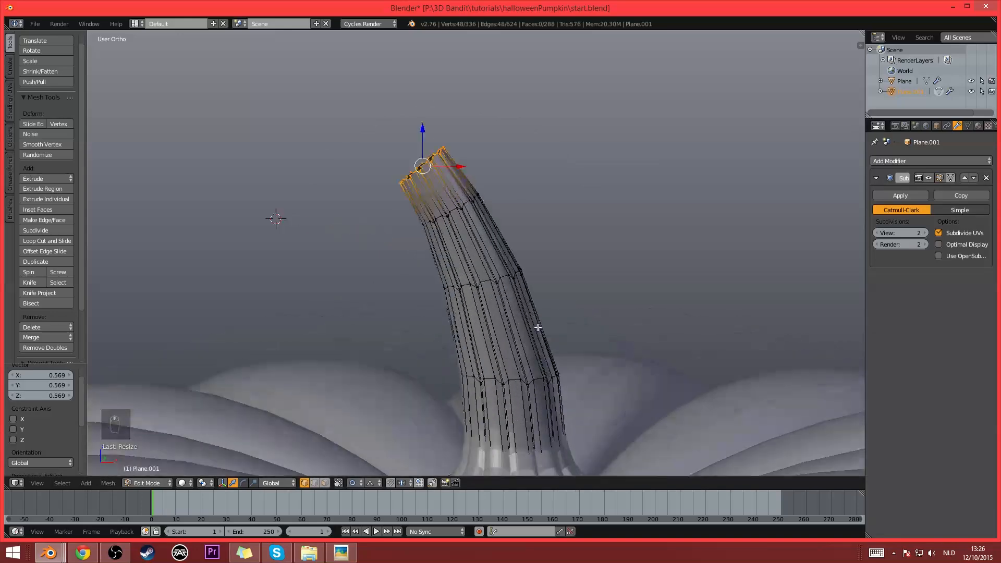
pyautogui.scroll(-1, 521, 308)
pyautogui.moveTo(506, 289)
pyautogui.mouseDown(button='middle')
pyautogui.moveTo(573, 316)
pyautogui.moveTo(516, 297)
pyautogui.mouseUp(button='middle')
pyautogui.press('KP_Decimal')
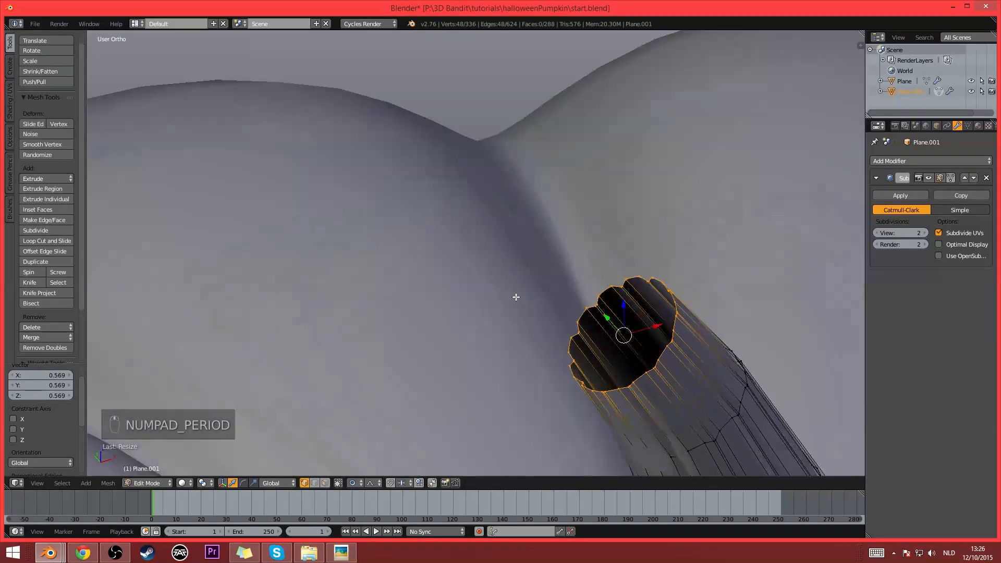
pyautogui.scroll(-2, 485, 264)
pyautogui.scroll(2, 487, 263)
pyautogui.moveTo(488, 263); pyautogui.dragTo(493, 265, button='middle')
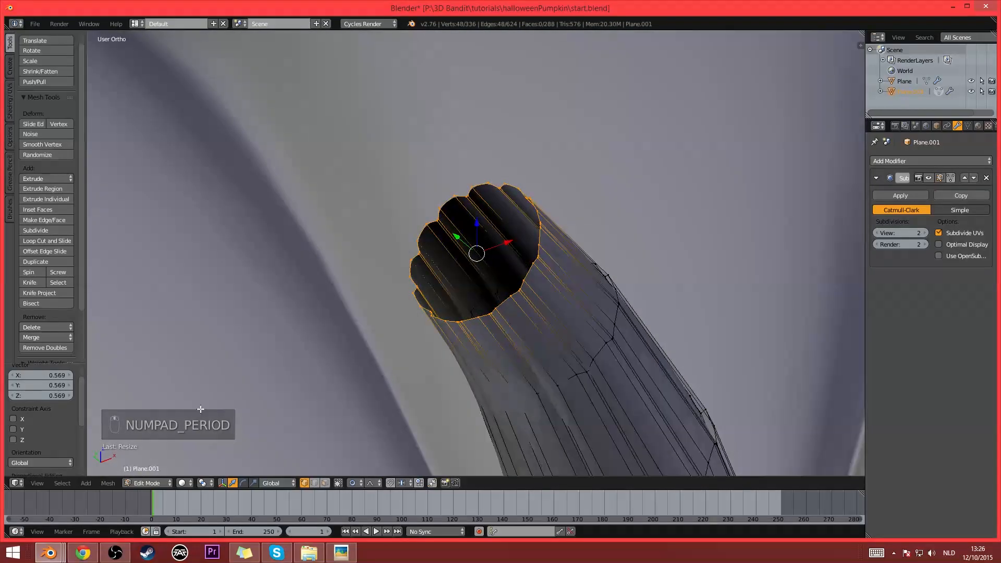
pyautogui.scroll(-7, 471, 349)
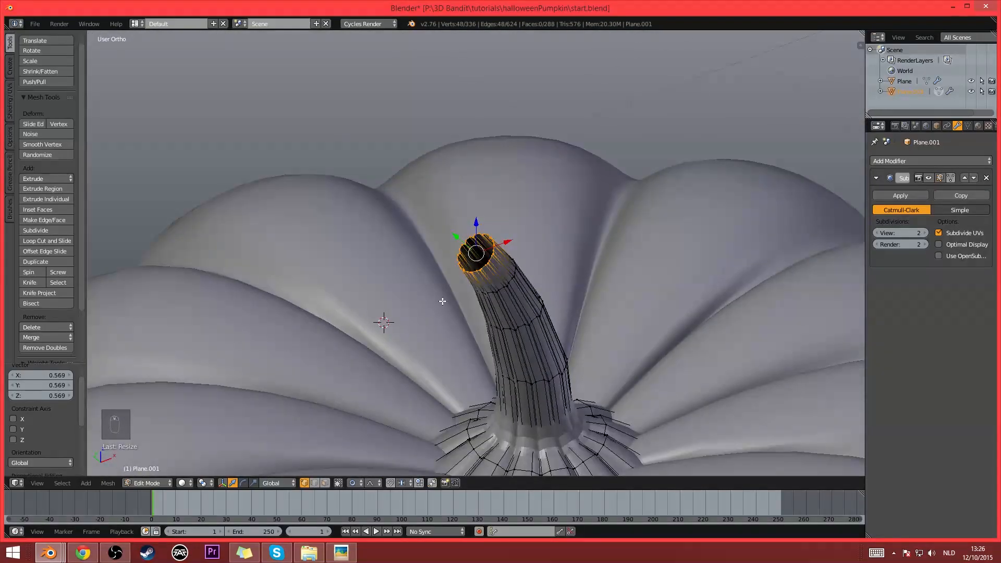
pyautogui.moveTo(443, 299); pyautogui.dragTo(507, 272, button='middle')
pyautogui.scroll(5, 492, 271)
pyautogui.moveTo(538, 281); pyautogui.dragTo(541, 292, button='middle')
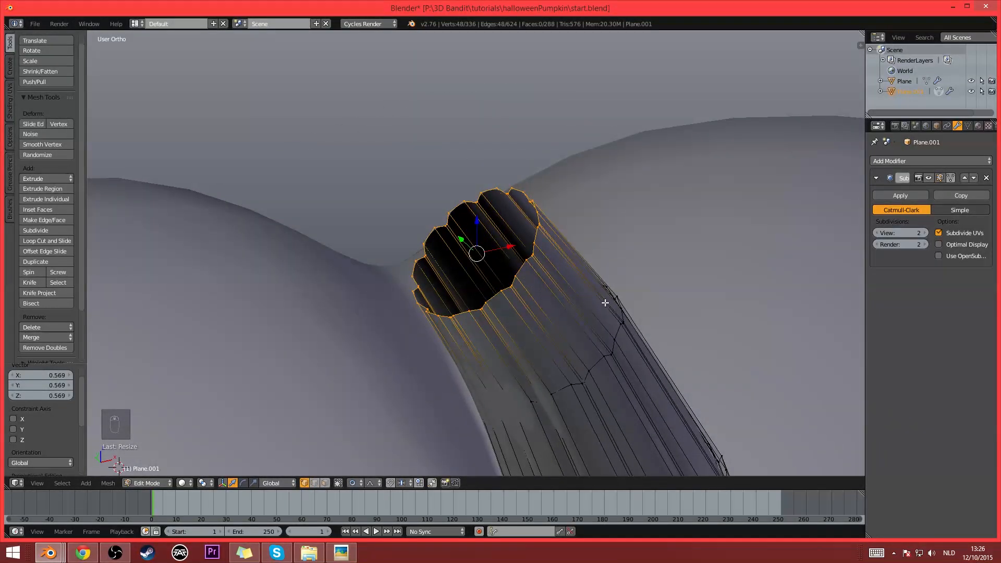
# - Extrude the stem's tip loop in place, turn off proportional editing, and scale the new loop inward to about 0.339
pyautogui.press('e')
pyautogui.rightClick(578, 295)
pyautogui.press('s')
pyautogui.rightClick(618, 298)
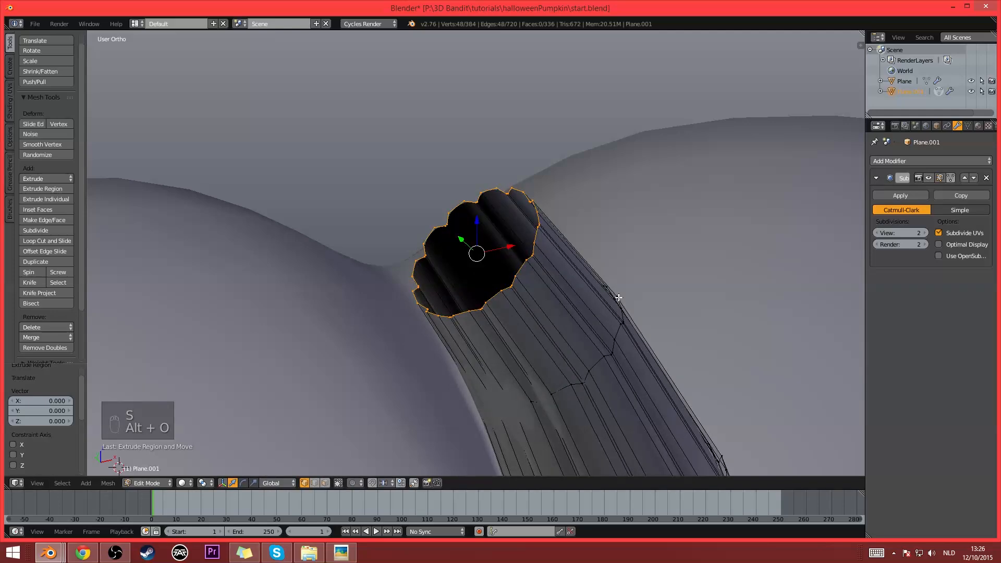
pyautogui.hotkey('alt', 'o')
pyautogui.scroll(2, 584, 256)
pyautogui.press('s')
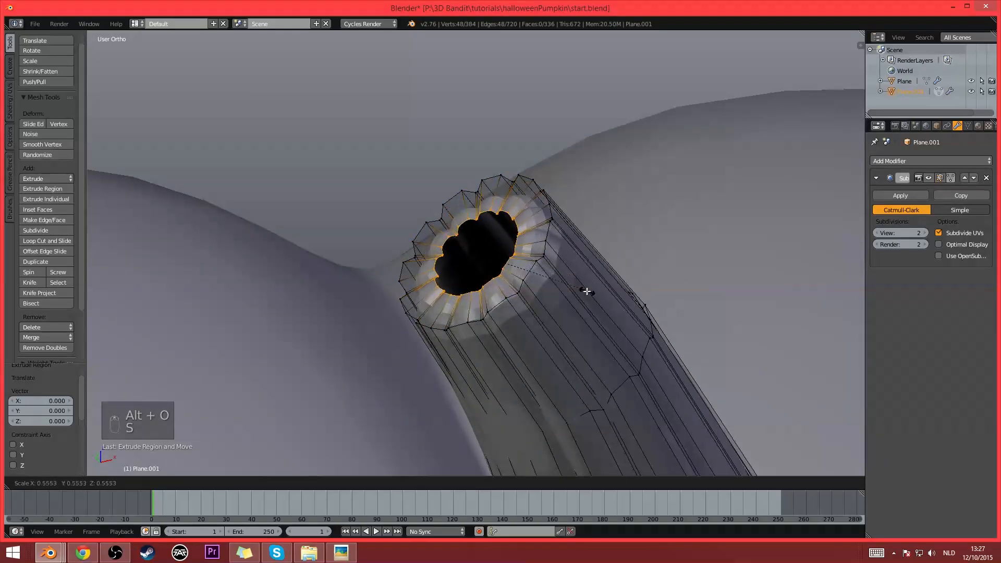
pyautogui.click(537, 293)
# - Extrude the small inner tip loop in place again and scale it further inward
pyautogui.scroll(5, 538, 293)
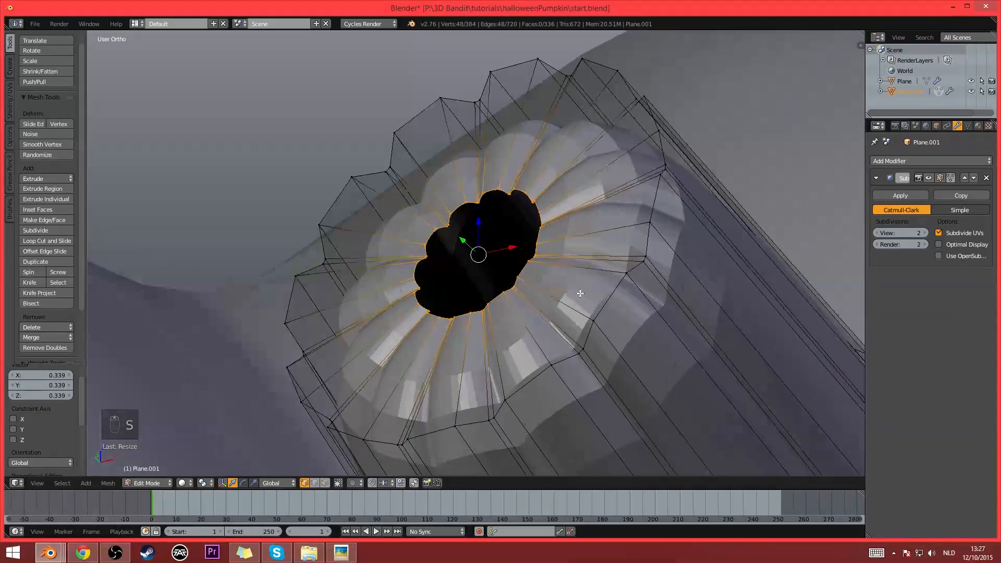
pyautogui.press('e')
pyautogui.rightClick(597, 306)
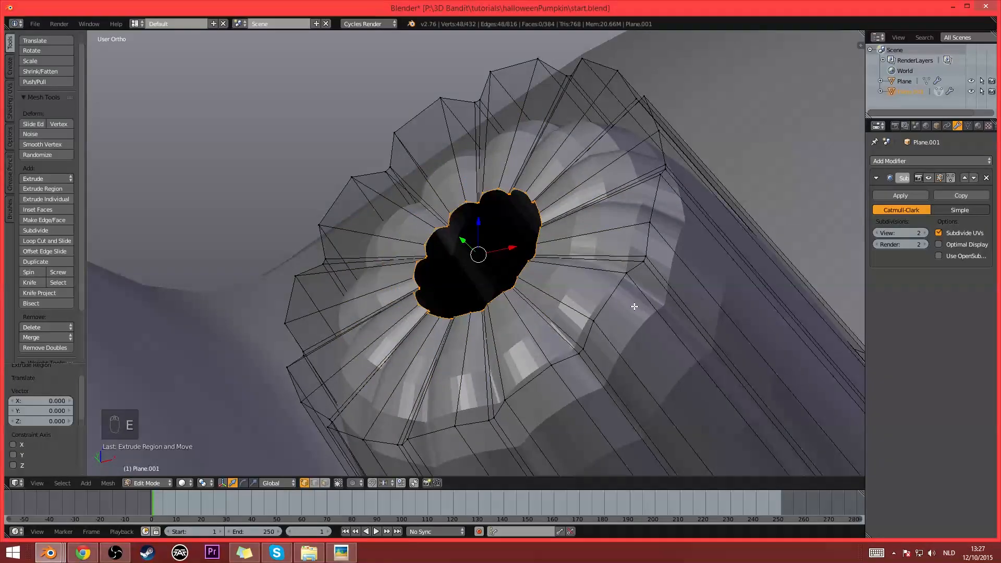
pyautogui.press('s')
pyautogui.click(567, 298)
# - Move the new inner loop slightly down into the stem and center it within the tip opening
pyautogui.press('g')
pyautogui.click(581, 315)
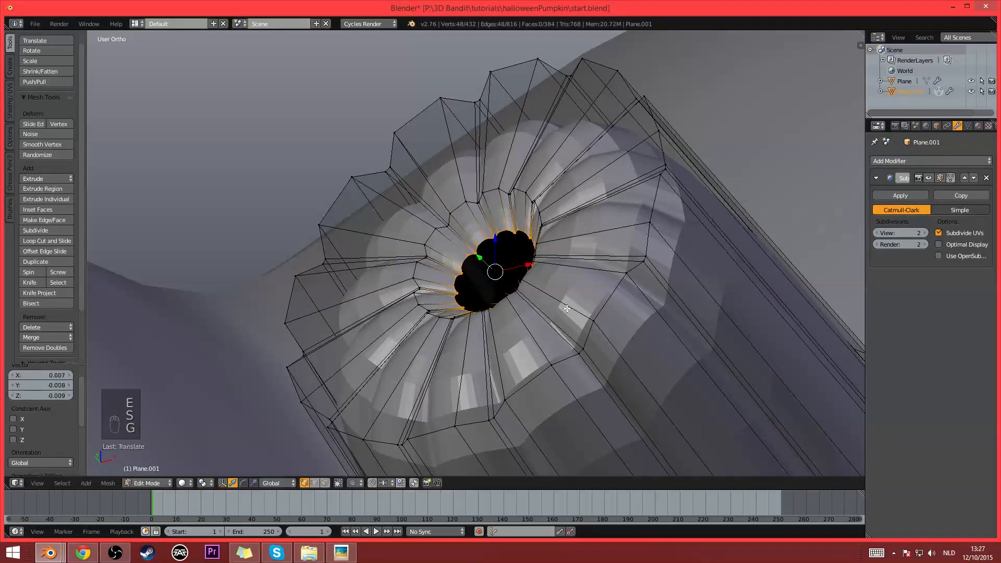
pyautogui.moveTo(580, 315); pyautogui.dragTo(564, 276, button='middle')
pyautogui.press('g')
pyautogui.click(571, 339)
pyautogui.moveTo(570, 340)
pyautogui.mouseDown(button='middle')
pyautogui.moveTo(648, 369)
pyautogui.moveTo(576, 353)
pyautogui.mouseUp(button='middle')
pyautogui.press('g')
pyautogui.click(630, 368)
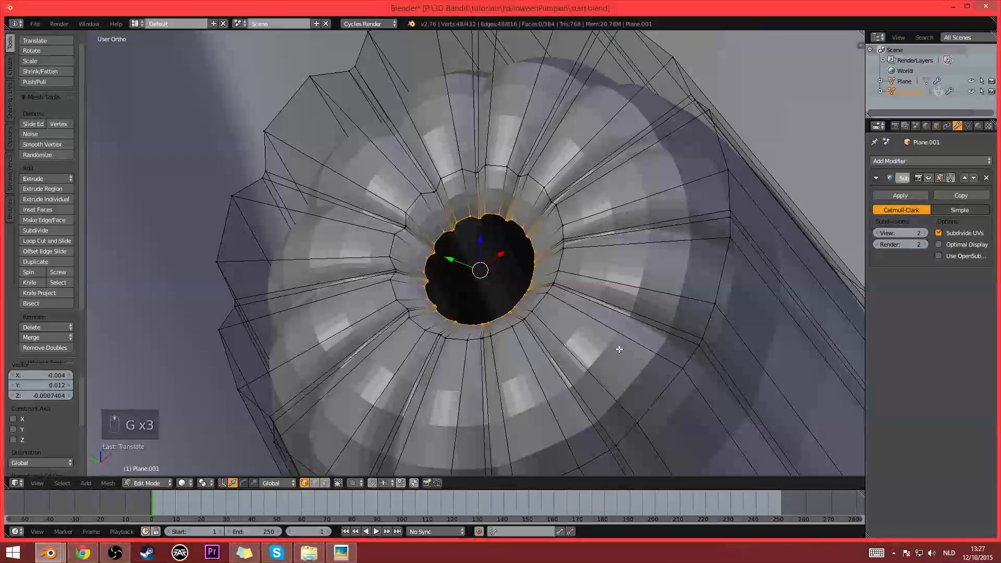
# - Extrude the inner loop once more scaled to about 0.592, and merge its vertices at center to close the tip
pyautogui.press('e')
pyautogui.rightClick(619, 351)
pyautogui.press('s')
pyautogui.click(594, 346)
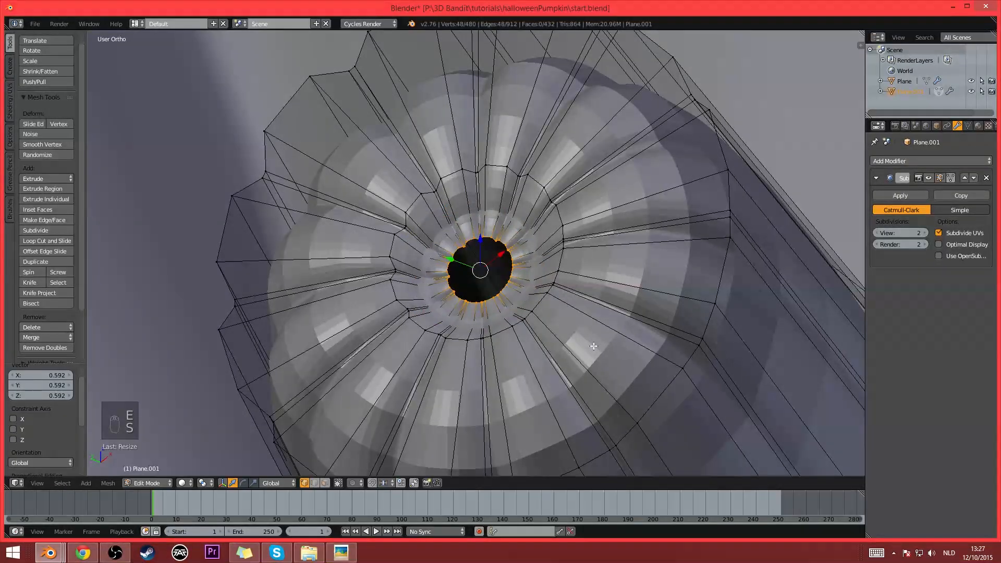
pyautogui.hotkey('alt', 'm')
pyautogui.click(594, 346)
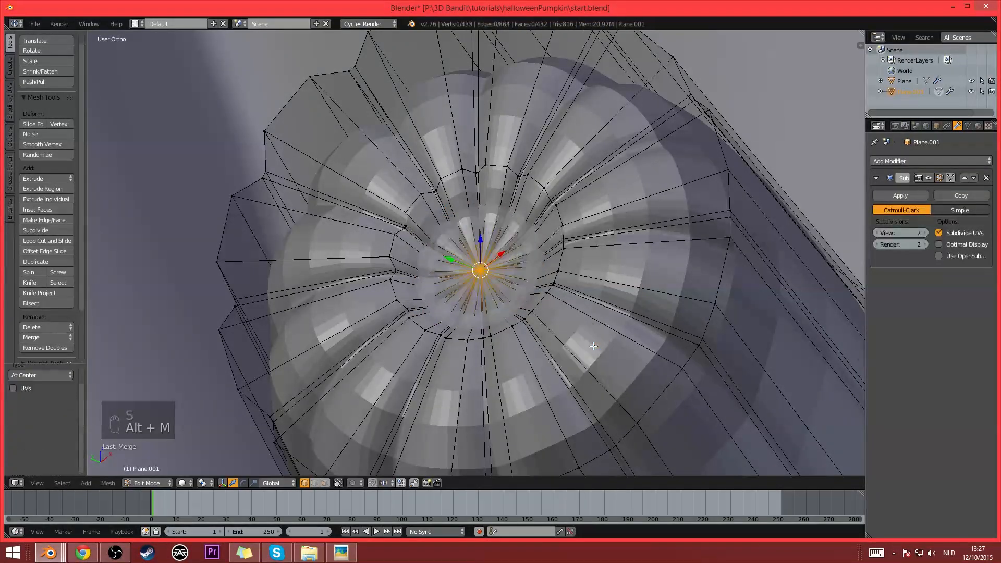
# - Leave Edit Mode and apply smooth shading to the stem object
pyautogui.press('Tab')
pyautogui.scroll(-20, 648, 323)
pyautogui.scroll(11, 533, 270)
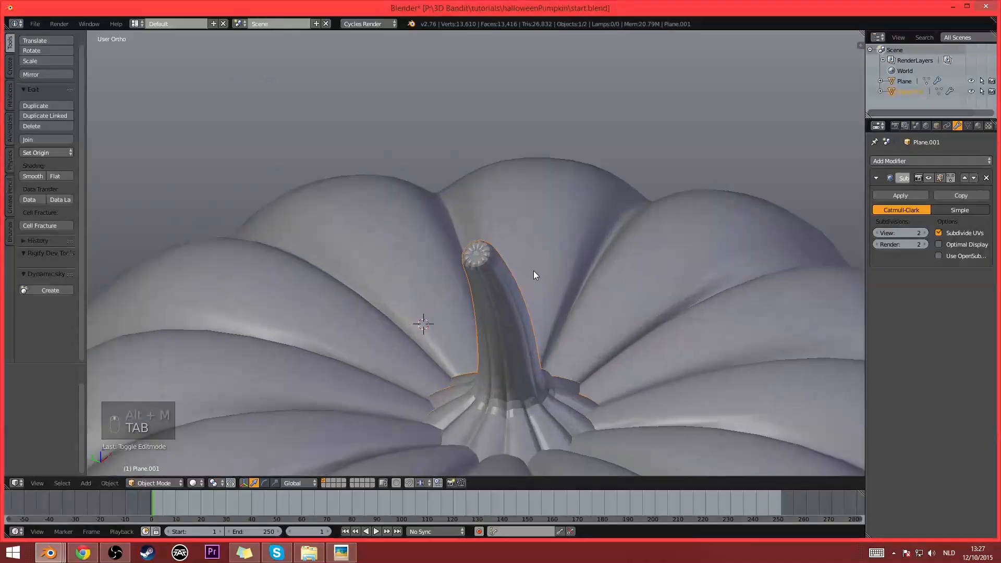
pyautogui.scroll(8, 491, 260)
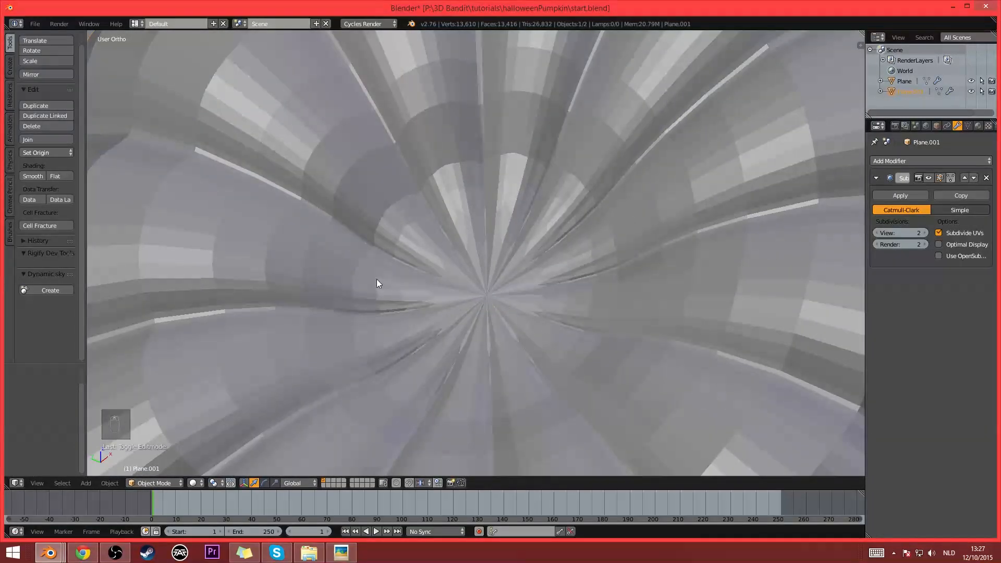
pyautogui.scroll(-4, 408, 321)
pyautogui.rightClick(505, 345)
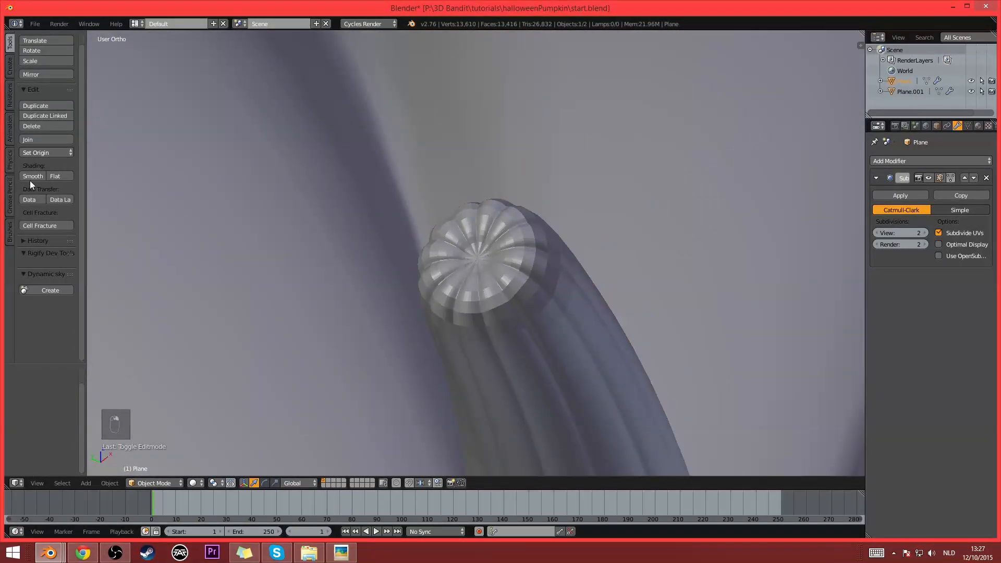
pyautogui.rightClick(558, 342)
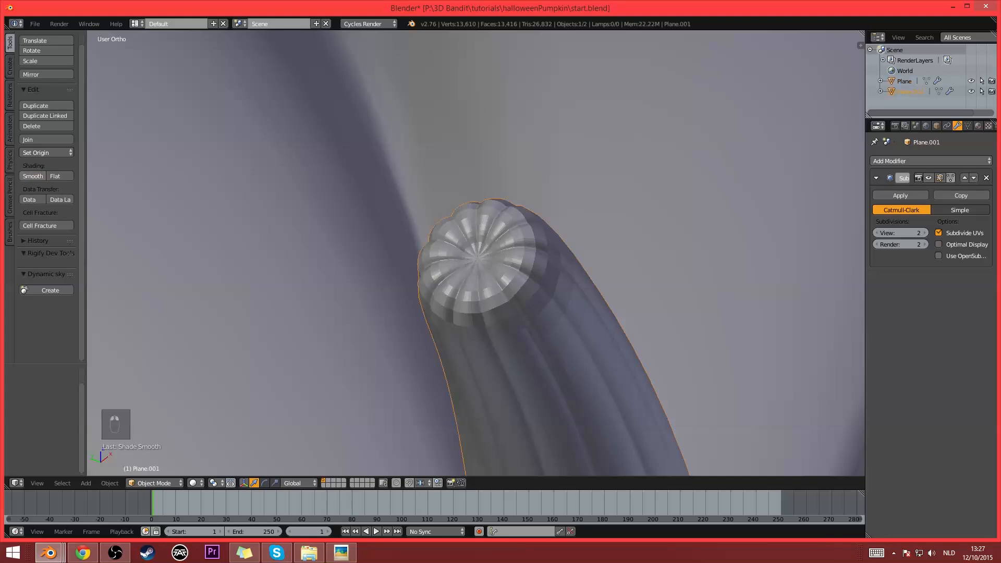
pyautogui.scroll(7, 508, 274)
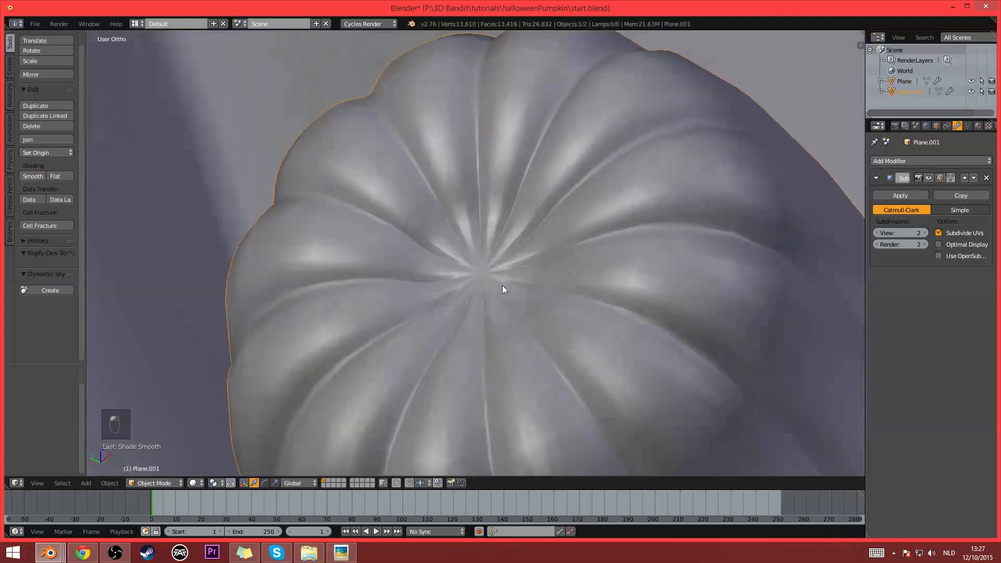
# - Examine the smoothed stem and the whole pumpkin from several angles and distances
pyautogui.scroll(-20, 470, 287)
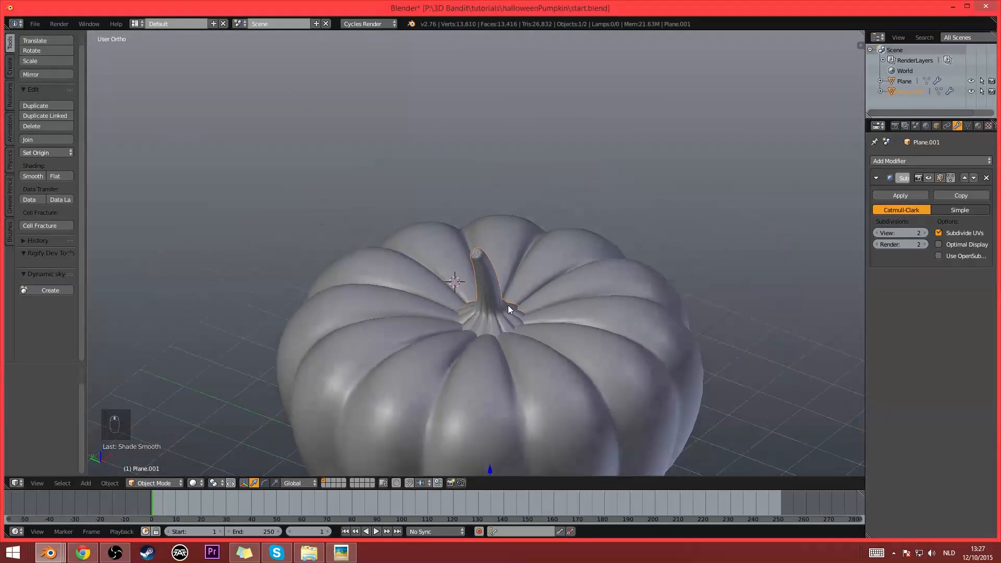
pyautogui.moveTo(508, 310); pyautogui.dragTo(499, 351, button='middle')
pyautogui.scroll(-3, 499, 351)
pyautogui.moveTo(537, 391); pyautogui.dragTo(532, 319, button='middle')
pyautogui.moveTo(532, 326)
pyautogui.mouseDown(button='middle')
pyautogui.moveTo(446, 293)
pyautogui.moveTo(552, 293)
pyautogui.moveTo(627, 317)
pyautogui.moveTo(540, 322)
pyautogui.mouseUp(button='middle')
pyautogui.scroll(4, 540, 319)
pyautogui.moveTo(488, 258); pyautogui.dragTo(496, 264, button='middle')
pyautogui.scroll(-4, 520, 326)
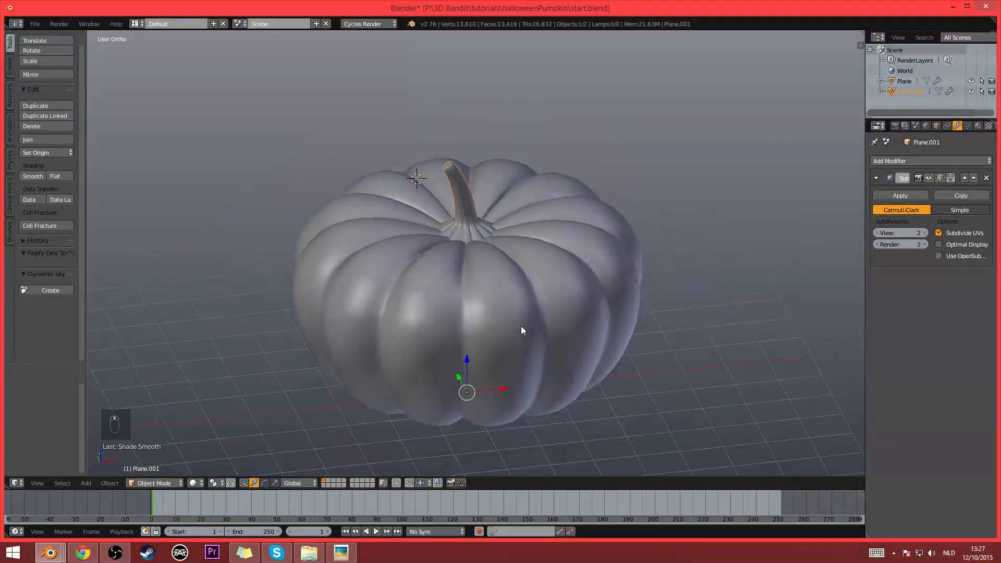
pyautogui.scroll(3, 511, 316)
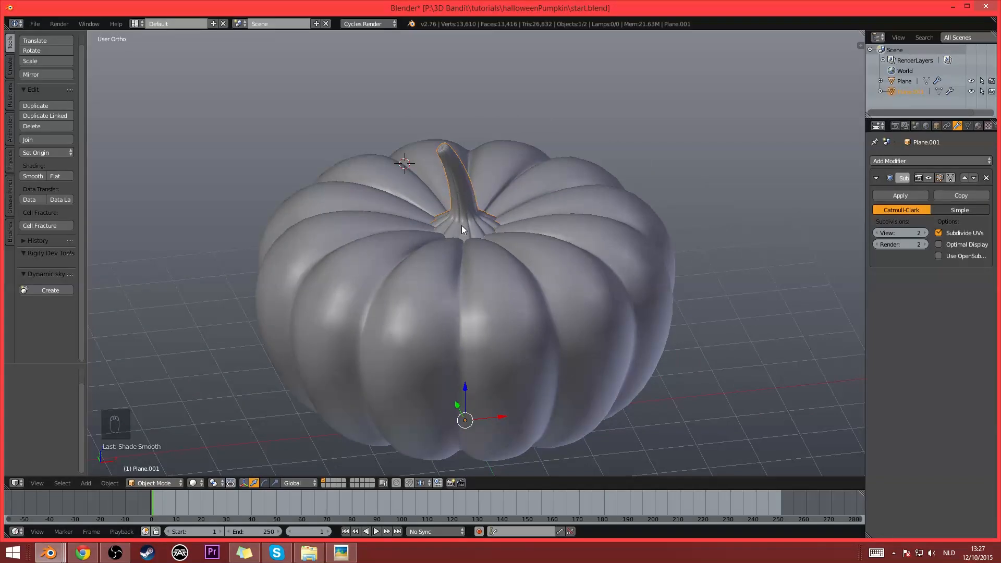
# - Rename the pumpkin body object to "pumpkin" and the stem object to "steel" in the outliner
pyautogui.rightClick(566, 284)
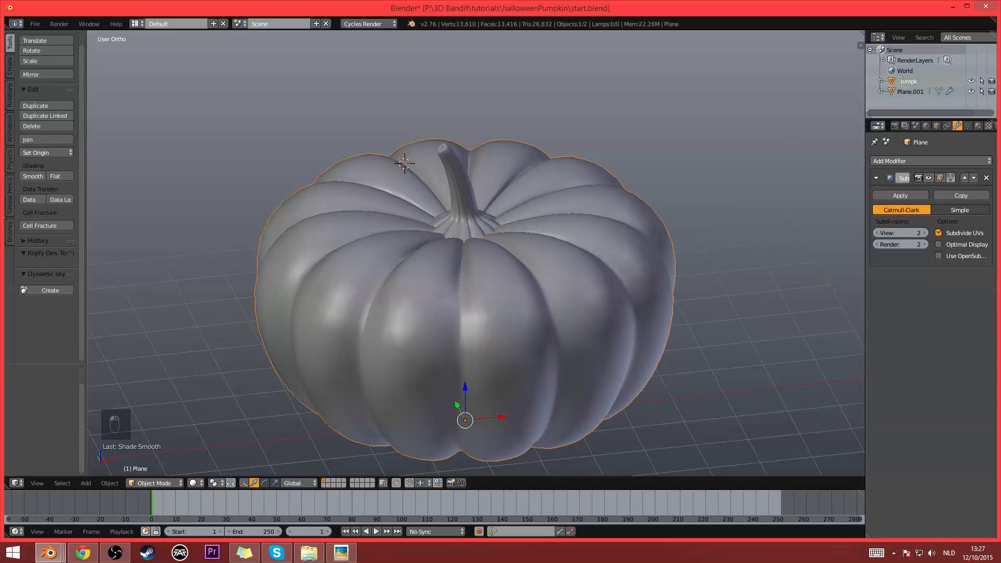
pyautogui.write('in')
pyautogui.press('Return')
pyautogui.doubleClick(901, 83)
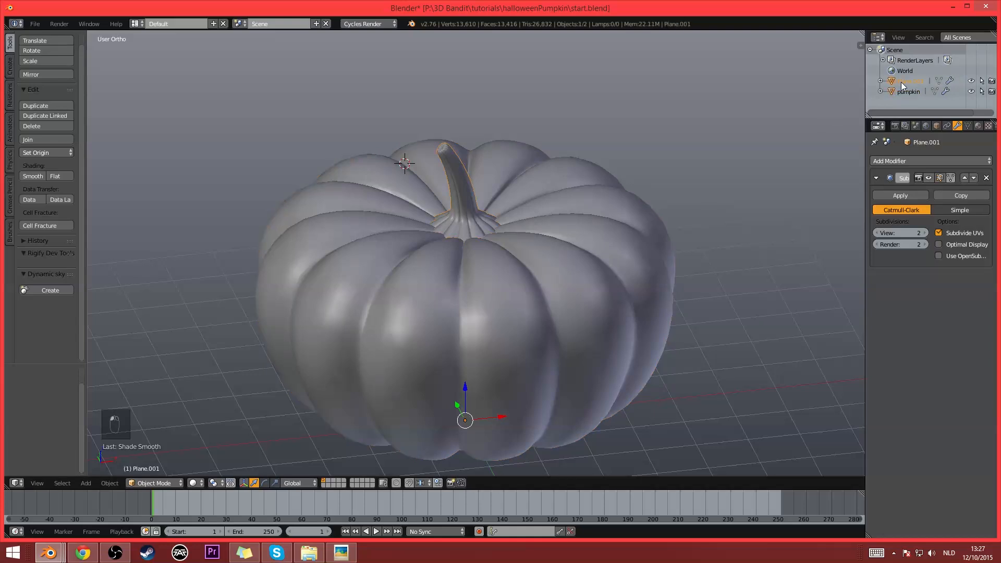
pyautogui.write('steel')
pyautogui.press('Return')
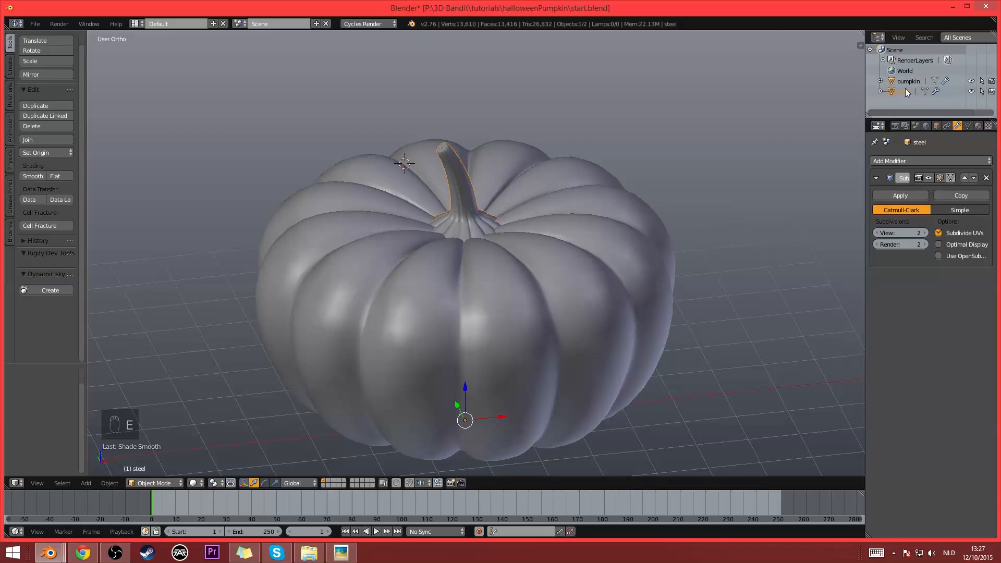
# - Select the stem together with the pumpkin body and parent the stem to it with the Object option
pyautogui.rightClick(511, 291)
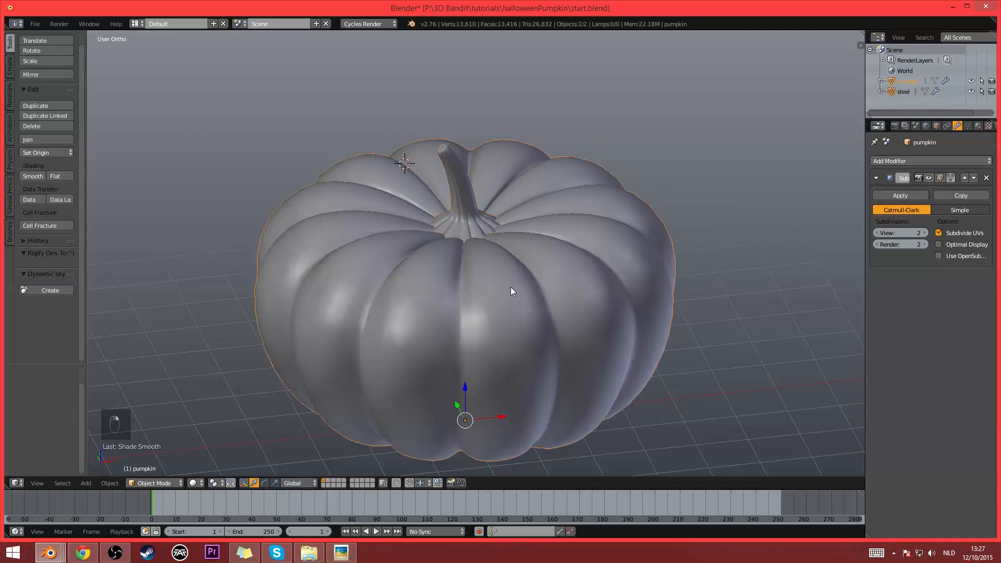
pyautogui.moveTo(539, 287); pyautogui.dragTo(536, 262, button='middle')
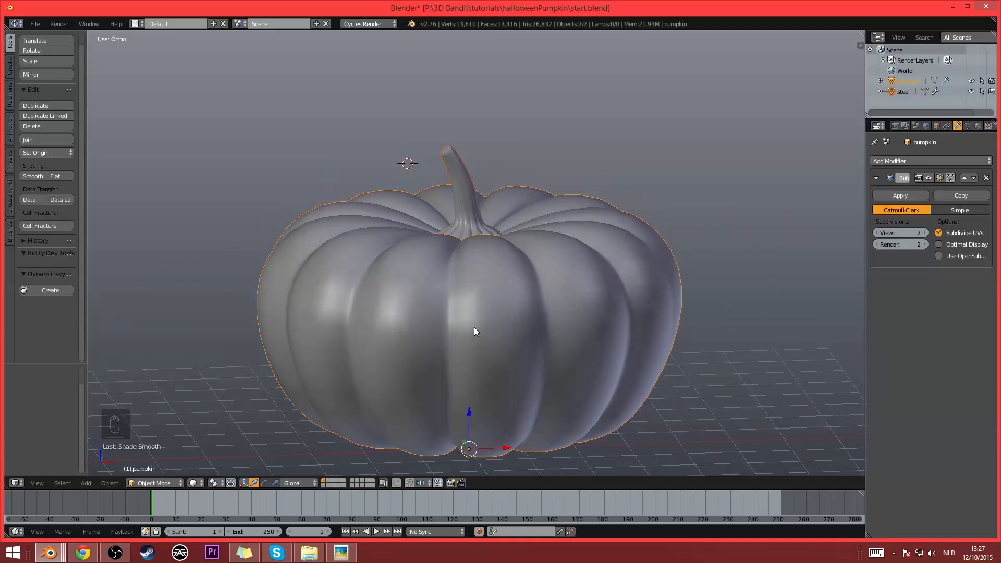
pyautogui.hotkey('ctrl', 'p')
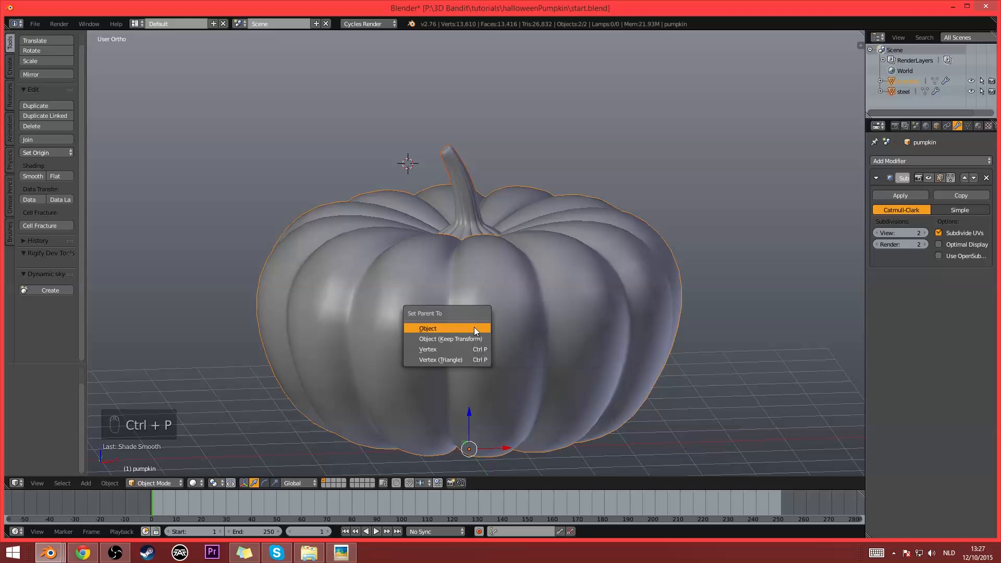
pyautogui.click(474, 328)
# - Test the parenting by moving the pumpkin body freely, cancelling the moves to keep its original position
pyautogui.rightClick(460, 286)
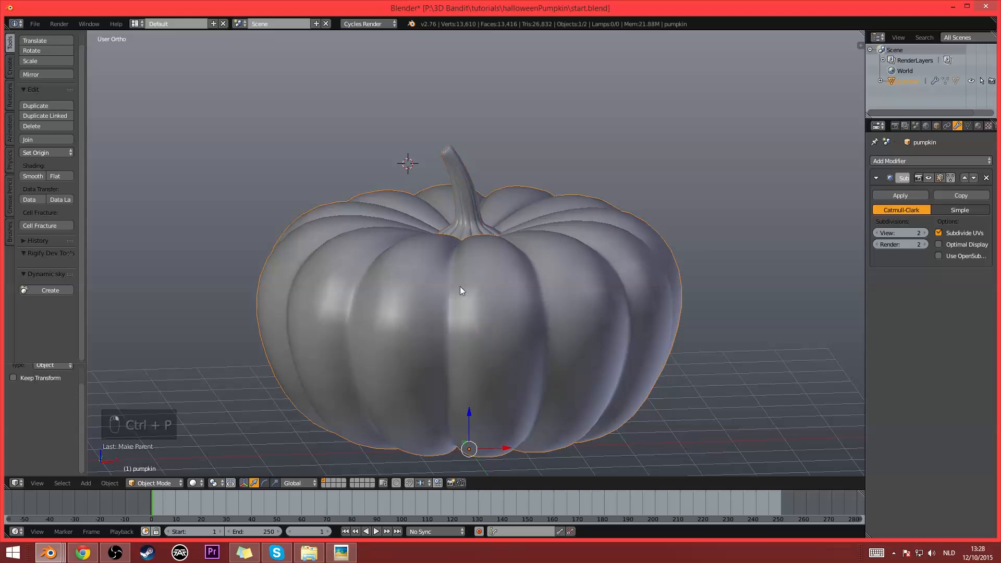
pyautogui.scroll(-1, 460, 286)
pyautogui.press('g')
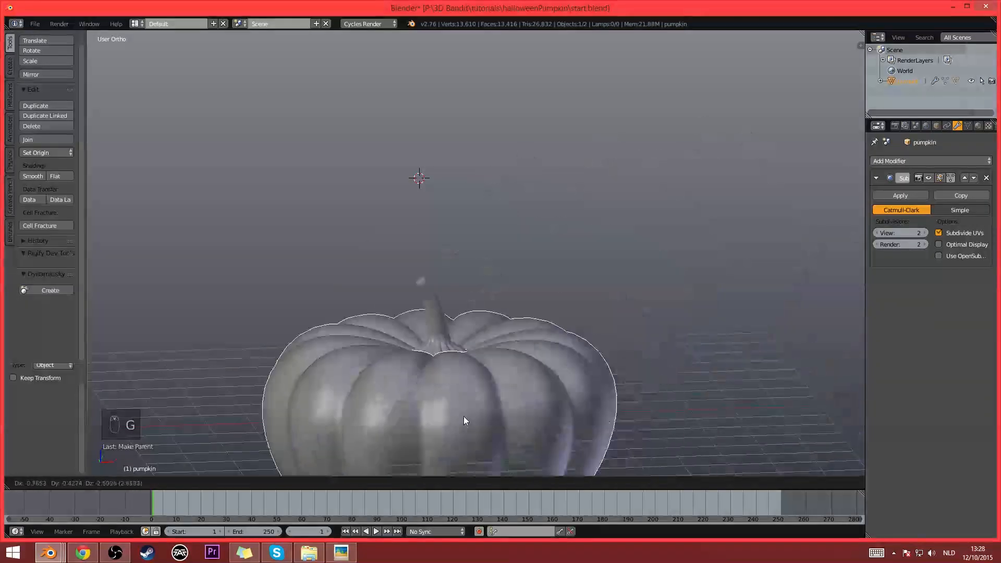
pyautogui.click(616, 335)
pyautogui.press('g')
pyautogui.rightClick(716, 295)
# - Select the stem object and try to move it along the global Z axis
pyautogui.moveTo(540, 281); pyautogui.dragTo(567, 320, button='middle')
pyautogui.moveTo(643, 266); pyautogui.dragTo(549, 220, button='middle')
pyautogui.scroll(3, 540, 287)
pyautogui.rightClick(552, 218)
pyautogui.press('g')
pyautogui.press('z')
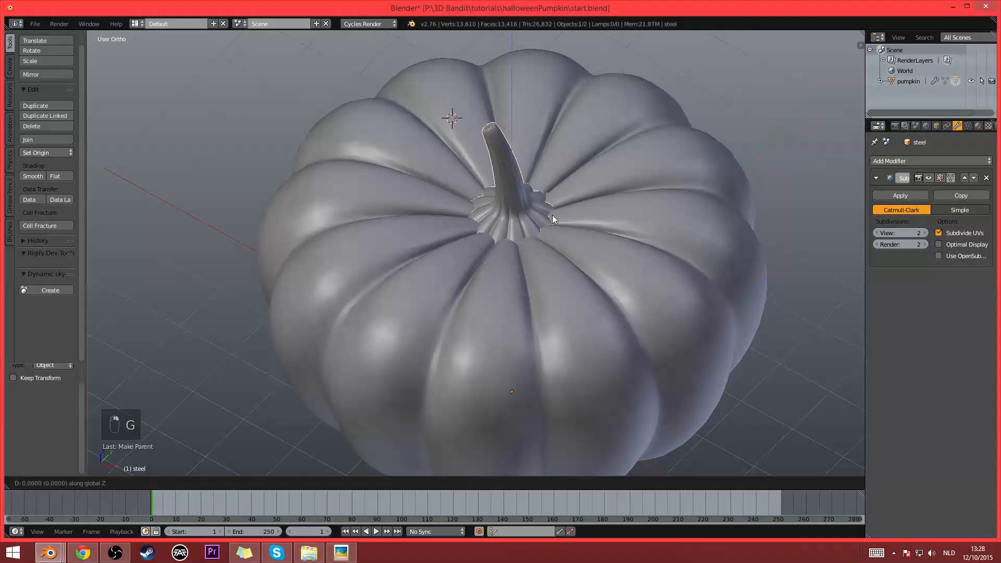
pyautogui.click(553, 214)
# - Enter Edit Mode on the stem and lower the selected outer base loop by about 0.097 along Z
pyautogui.scroll(4, 552, 215)
pyautogui.press('Tab')
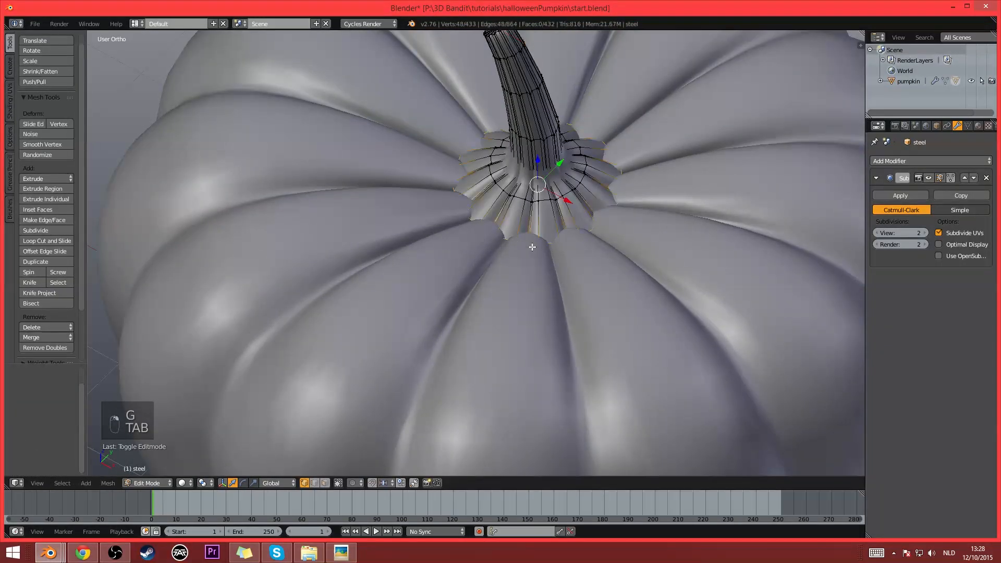
pyautogui.press('g')
pyautogui.press('z')
pyautogui.click(630, 259)
# - Select the loop of the stem's flared base, scale it up by about 1.227, and leave Edit Mode
pyautogui.moveTo(630, 260); pyautogui.dragTo(626, 225, button='middle')
pyautogui.keyDown('alt'); pyautogui.rightClick(626, 219); pyautogui.keyUp('alt')
pyautogui.press('s')
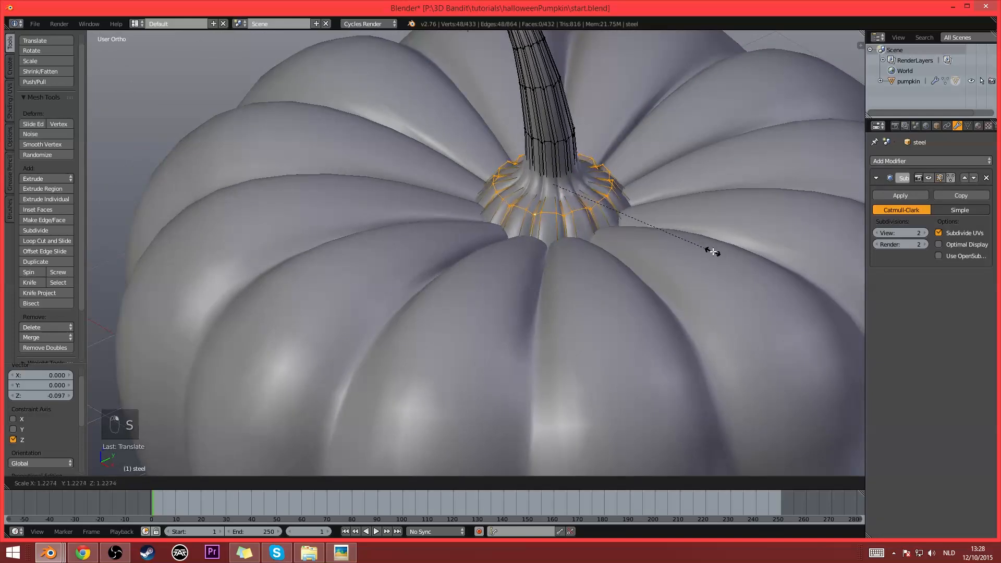
pyautogui.click(713, 253)
pyautogui.press('Tab')
# - Examine how the adjusted stem base sits on the pumpkin from several angles and distances
pyautogui.scroll(-2, 714, 252)
pyautogui.moveTo(622, 284); pyautogui.dragTo(596, 307, button='middle')
pyautogui.scroll(-4, 608, 290)
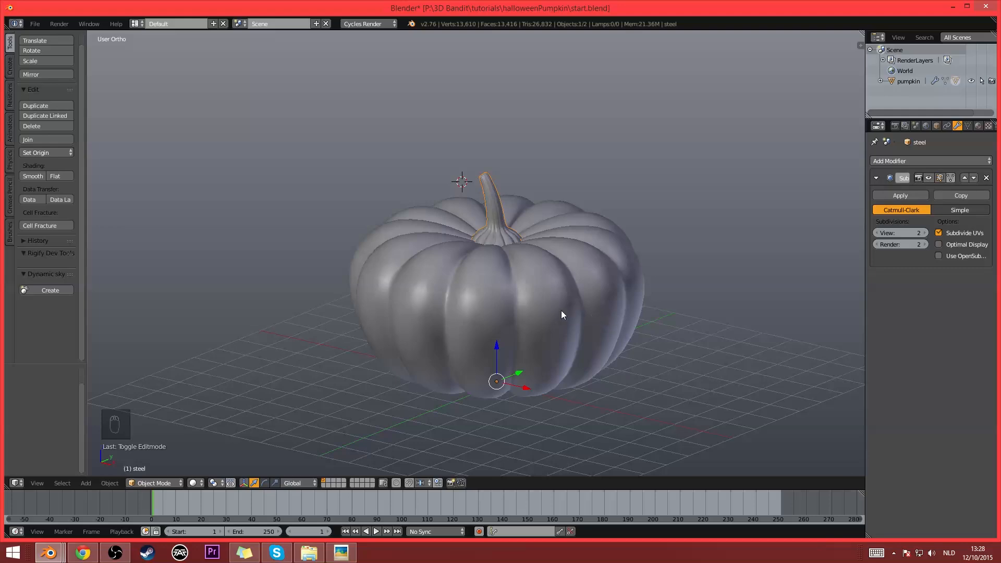
pyautogui.keyDown('shift'); pyautogui.moveTo(639, 359); pyautogui.dragTo(592, 346, button='middle'); pyautogui.keyUp('shift')
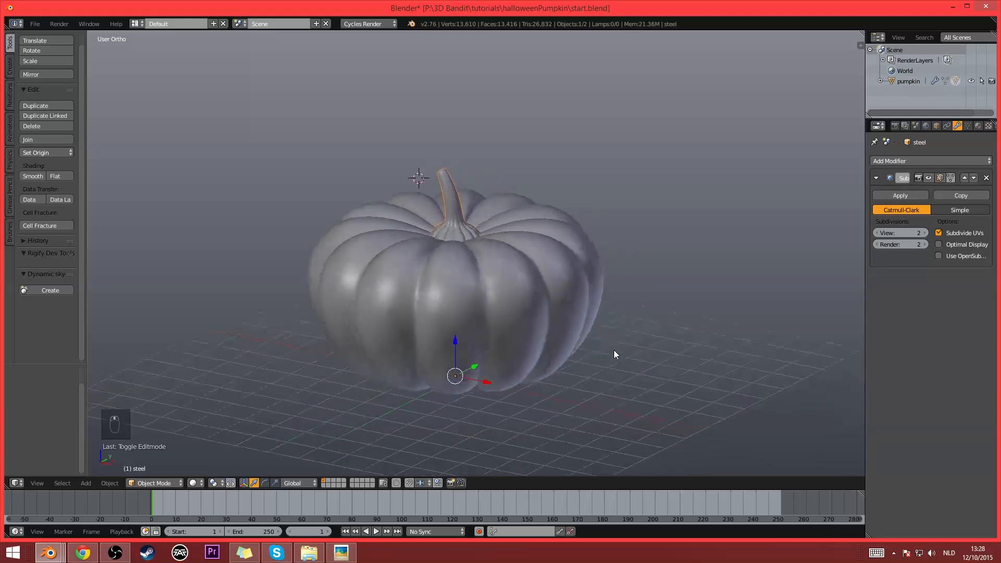
pyautogui.scroll(2, 451, 336)
pyautogui.moveTo(544, 376); pyautogui.dragTo(568, 351, button='middle')
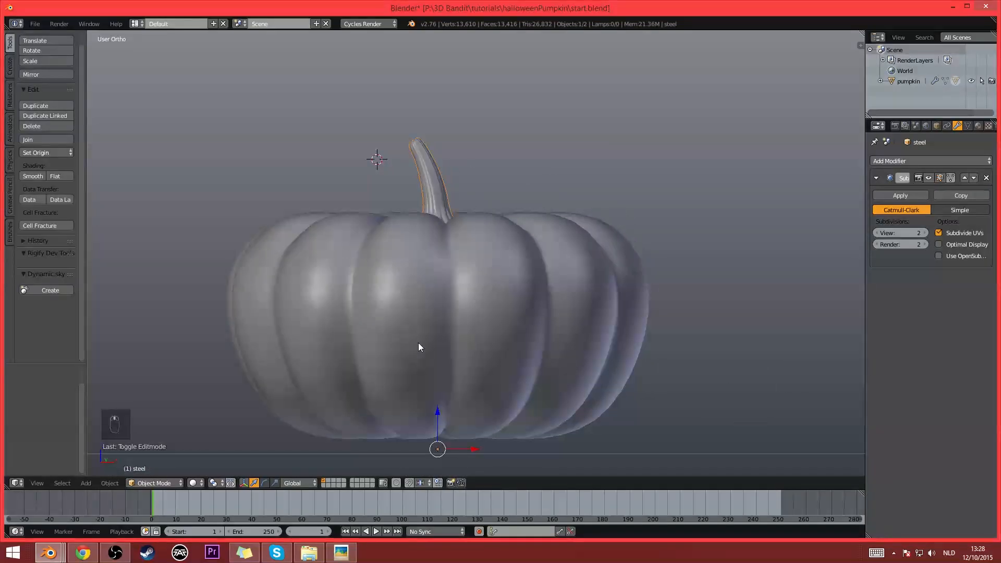
pyautogui.moveTo(501, 321); pyautogui.dragTo(527, 332, button='middle')
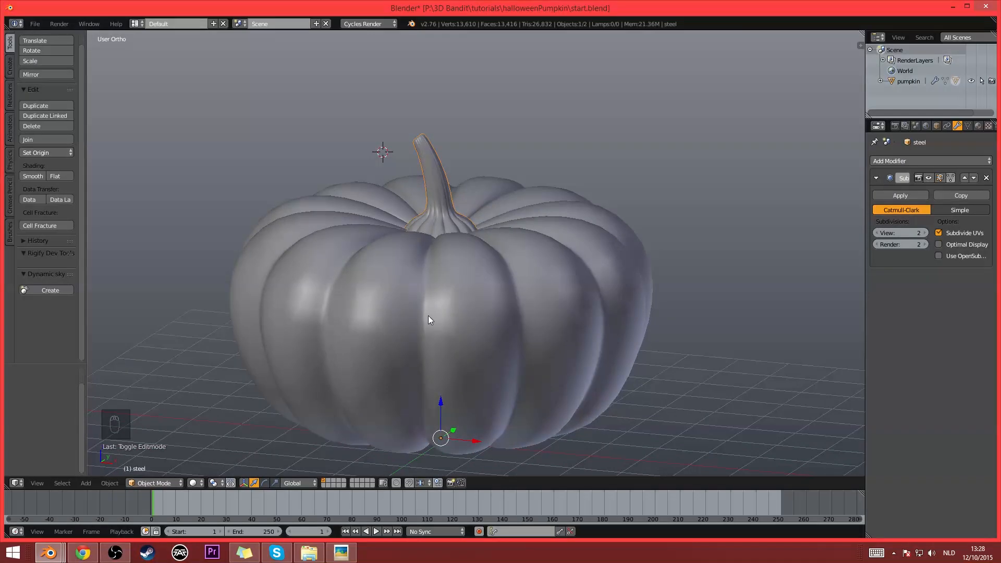
# - Search the computer for "illust" and launch Adobe Illustrator CC 2015
pyautogui.press('super')
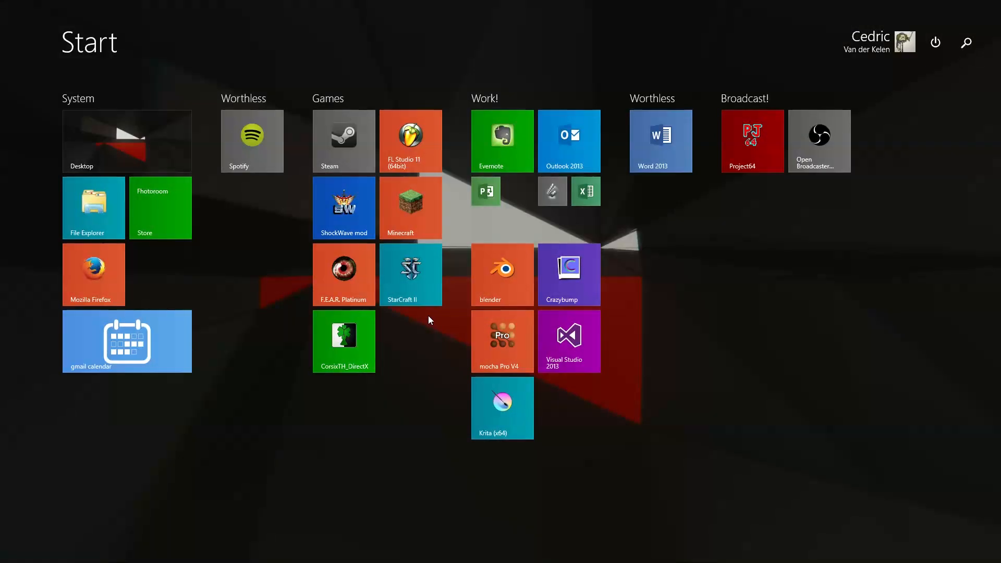
pyautogui.write('illustrator CC 2015')
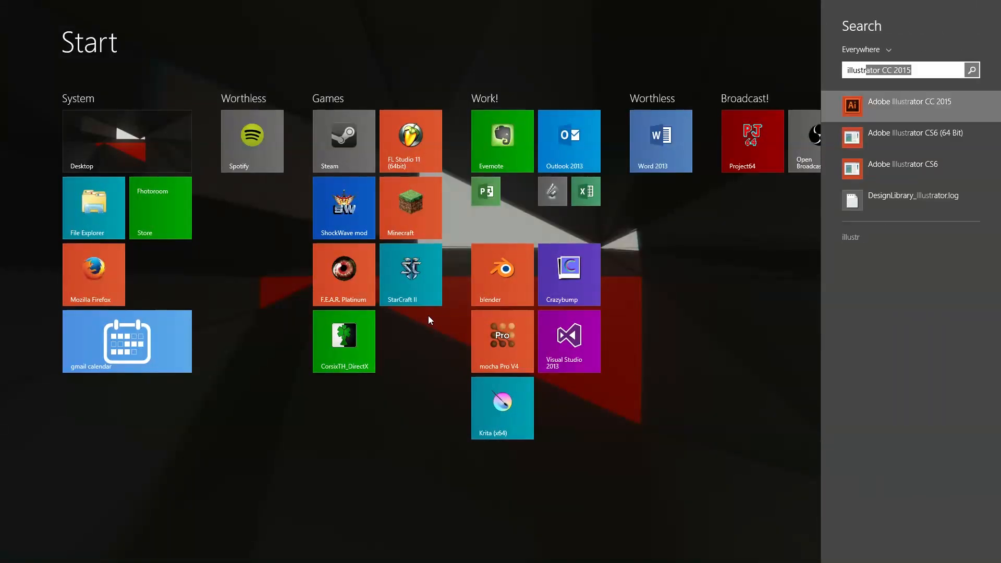
pyautogui.press('Return')
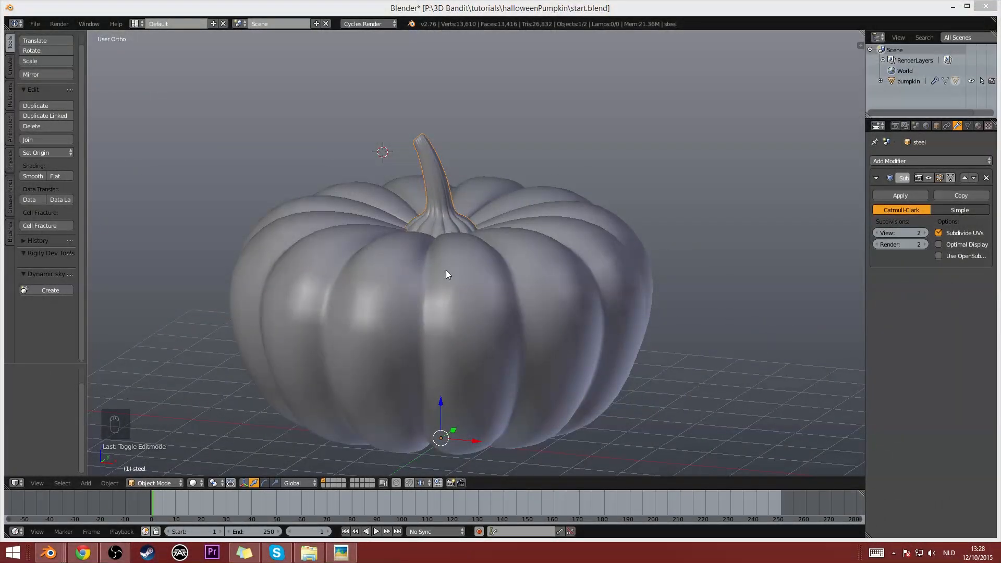
# - Look through Blender's import formats for Scalable Vector Graphics (.svg) without importing a file
pyautogui.click(33, 24)
pyautogui.moveTo(80, 211)
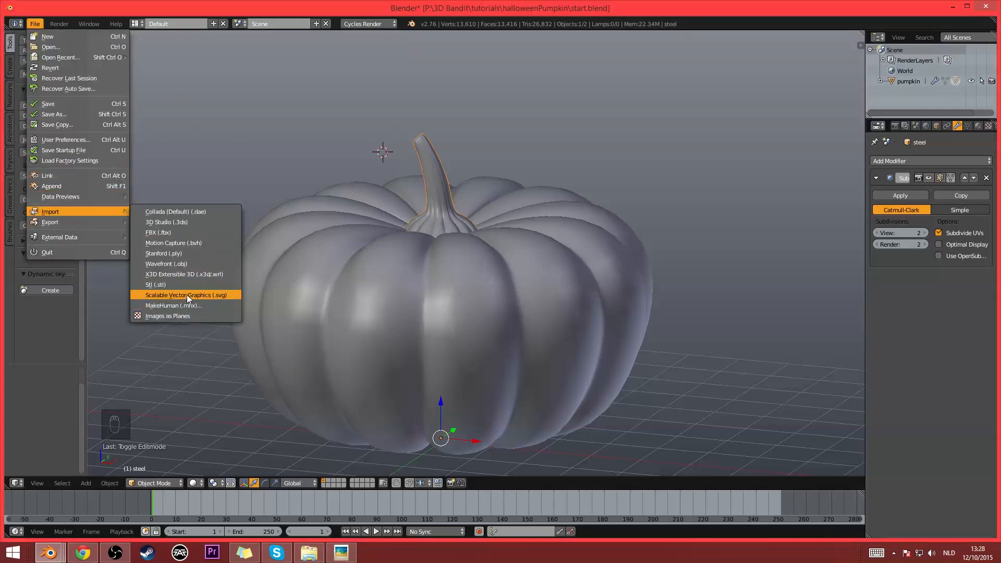
pyautogui.moveTo(696, 354); pyautogui.dragTo(614, 330, button='middle')
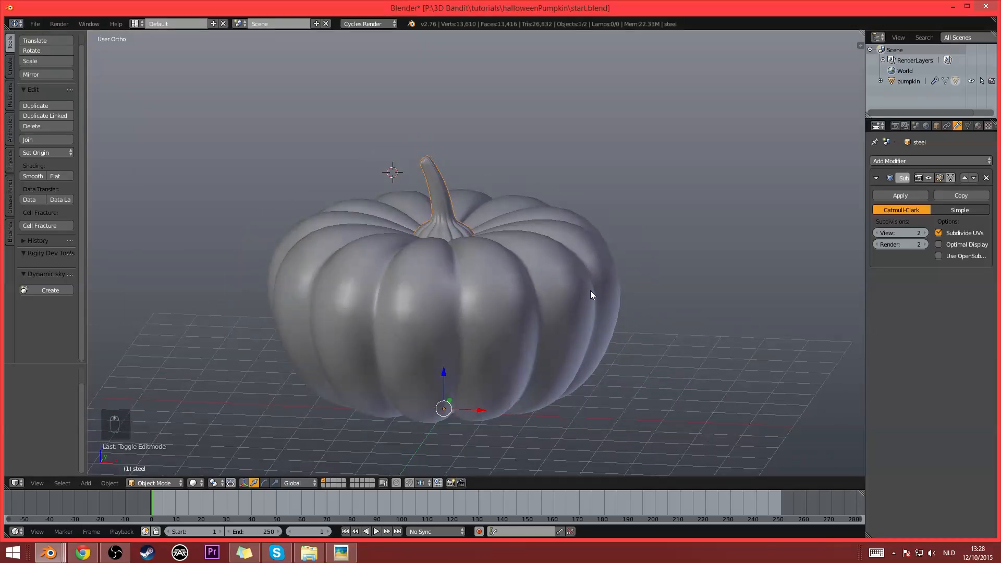
pyautogui.moveTo(591, 296); pyautogui.dragTo(547, 319, button='middle')
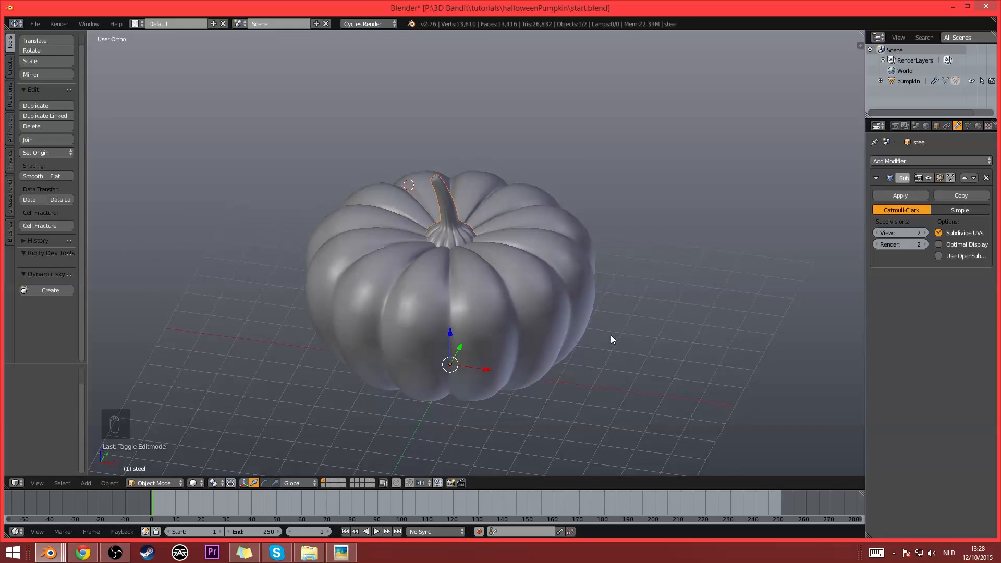
pyautogui.moveTo(611, 335); pyautogui.dragTo(635, 346, button='middle')
pyautogui.scroll(-2, 635, 346)
pyautogui.scroll(1, 579, 324)
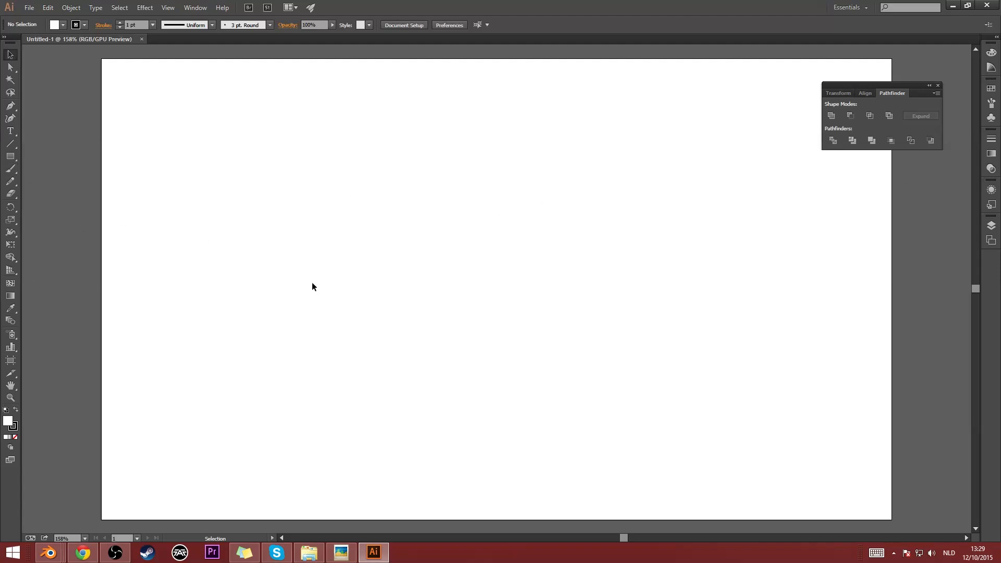
# - In Adobe Illustrator, draw a closed, curved left eye with the Pen tool in the artboard's upper left area
pyautogui.press('p')
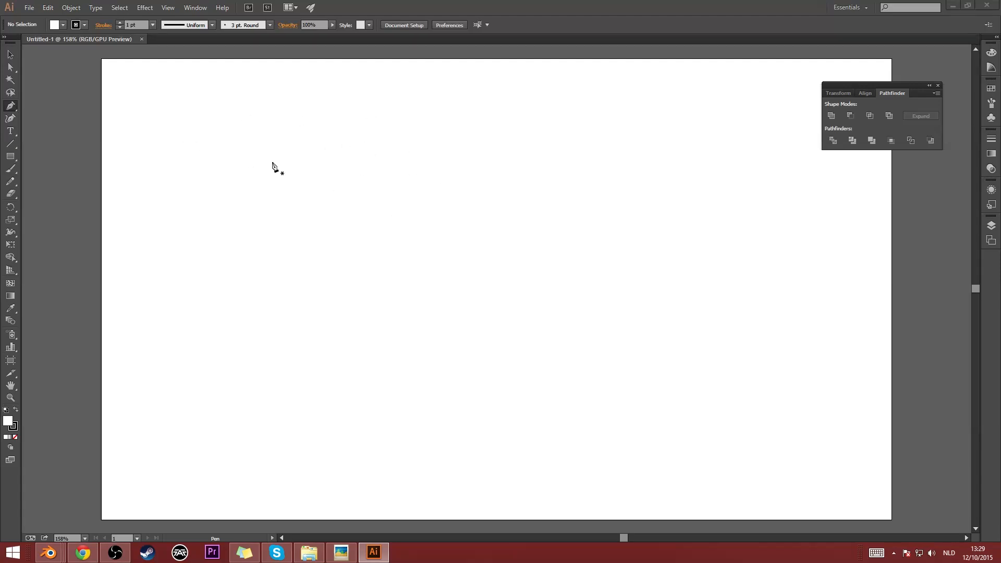
pyautogui.moveTo(248, 193); pyautogui.dragTo(306, 146)
pyautogui.moveTo(386, 159); pyautogui.dragTo(406, 243)
pyautogui.moveTo(322, 296); pyautogui.dragTo(274, 294)
pyautogui.click(248, 194)
pyautogui.moveTo(248, 195); pyautogui.dragTo(306, 184)
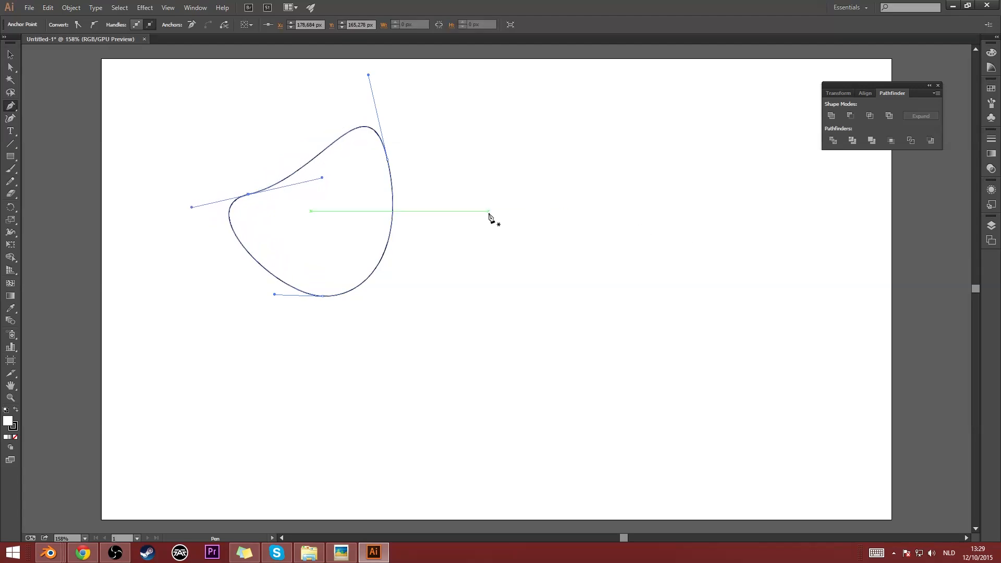
# - Draw a closed, rounded right eye with three curved anchor points in the artboard's upper right area
pyautogui.moveTo(576, 140); pyautogui.dragTo(622, 94)
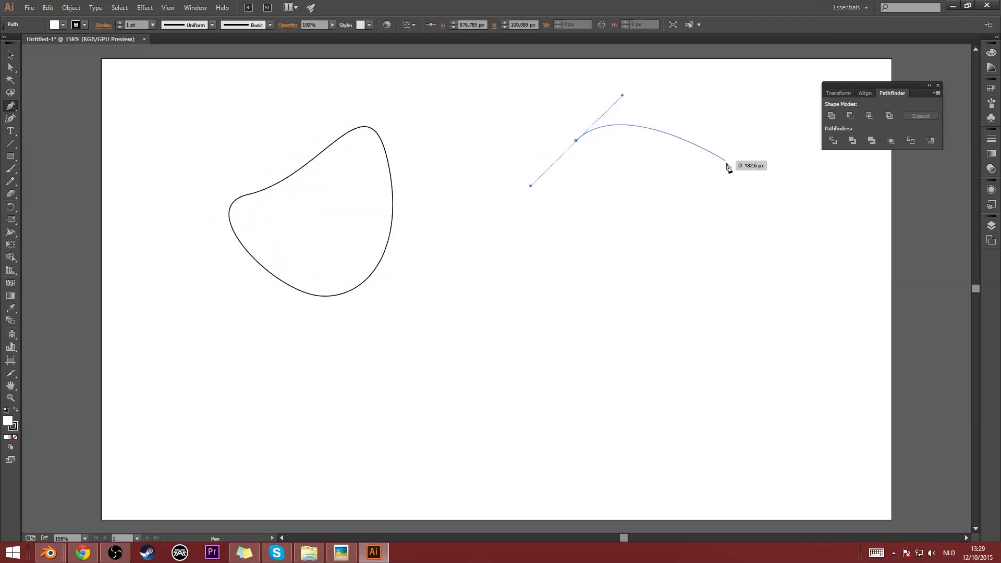
pyautogui.moveTo(687, 191); pyautogui.dragTo(746, 240)
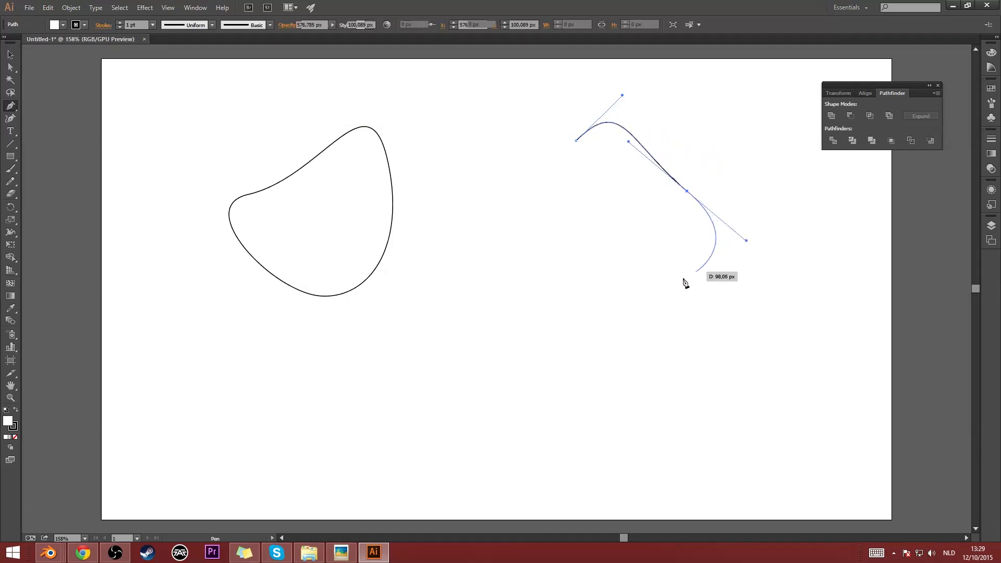
pyautogui.moveTo(624, 301); pyautogui.dragTo(542, 284)
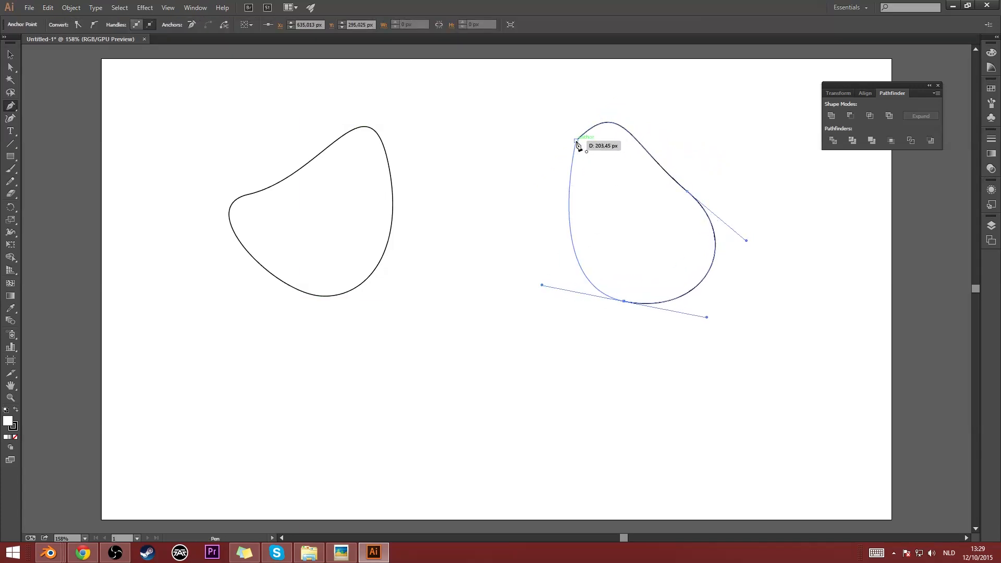
pyautogui.moveTo(576, 141); pyautogui.dragTo(626, 99)
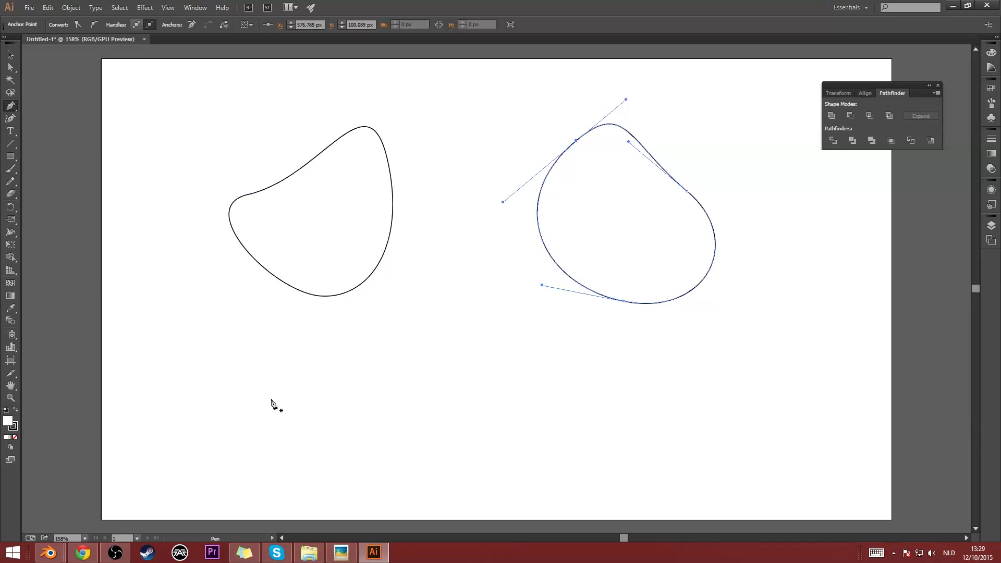
# - Draw a wide, closed mouth below both eyes, with smooth curves and an upward-arching lower edge
pyautogui.moveTo(484, 324); pyautogui.dragTo(605, 321)
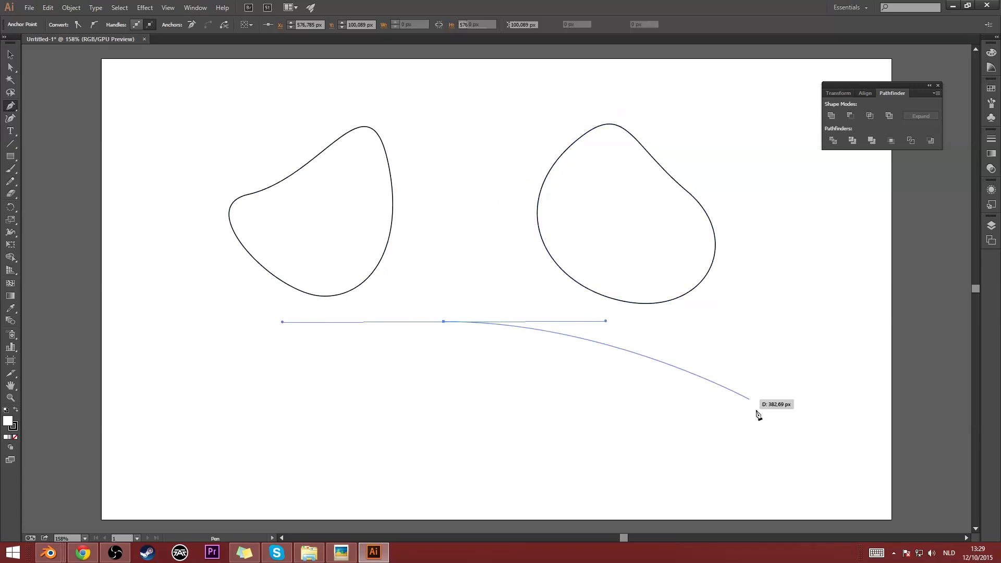
pyautogui.moveTo(731, 430); pyautogui.dragTo(703, 504)
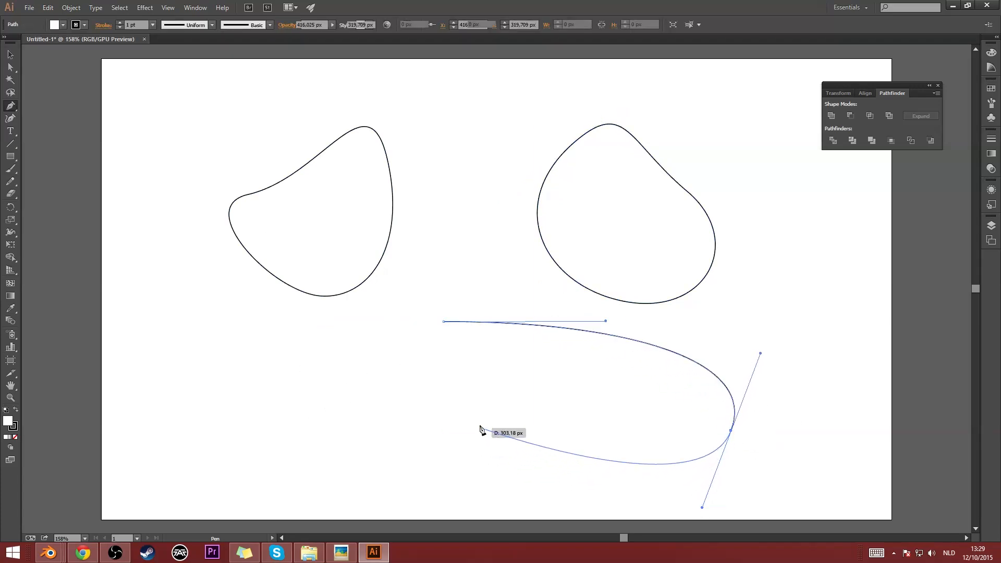
pyautogui.moveTo(471, 411); pyautogui.dragTo(367, 449)
pyautogui.moveTo(228, 486); pyautogui.dragTo(144, 448)
pyautogui.moveTo(444, 322); pyautogui.dragTo(606, 324)
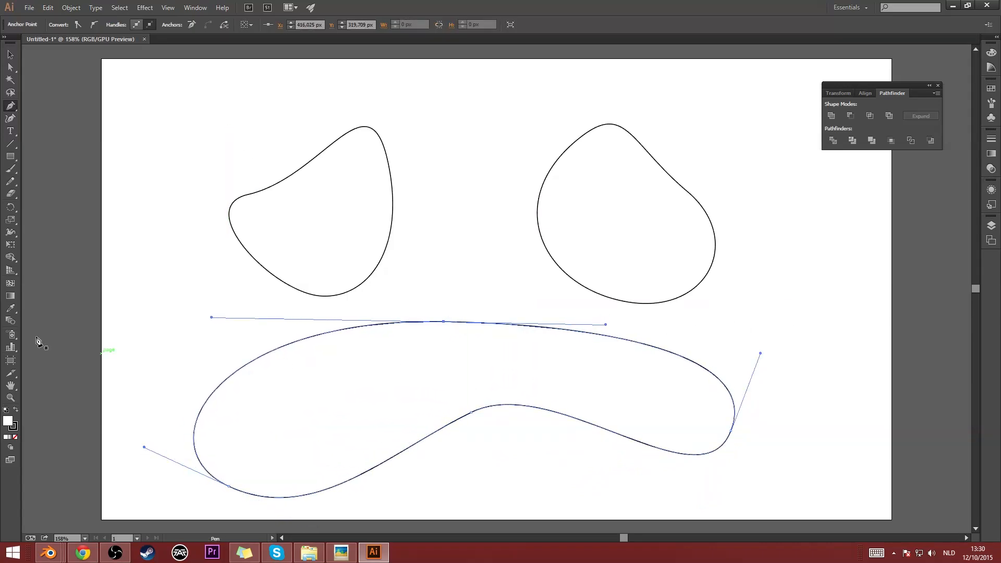
# - Give both eyes and the mouth a black fill with no stroke, and move all three shapes slightly up and right together
pyautogui.click(11, 54)
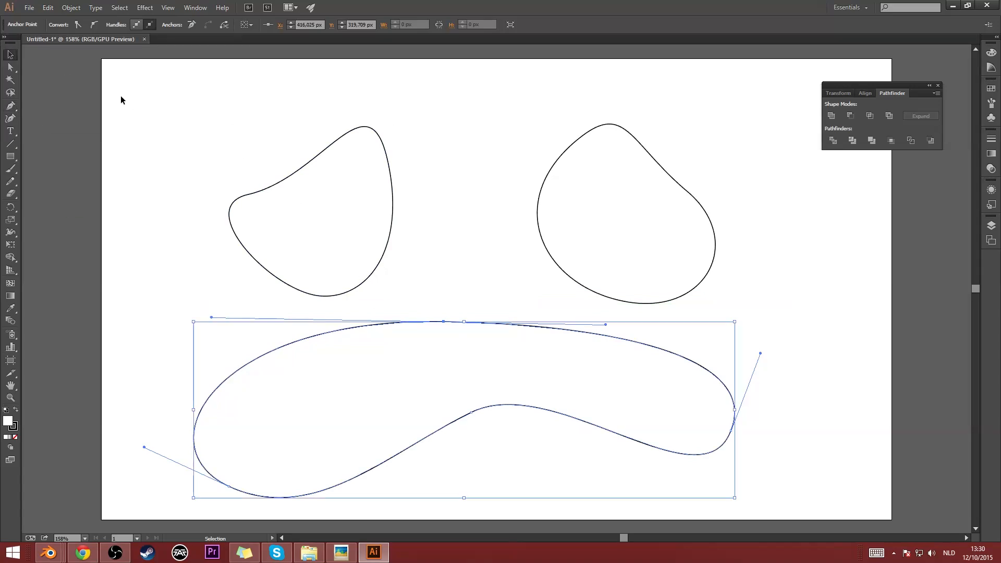
pyautogui.moveTo(121, 99); pyautogui.dragTo(695, 397)
pyautogui.click(85, 26)
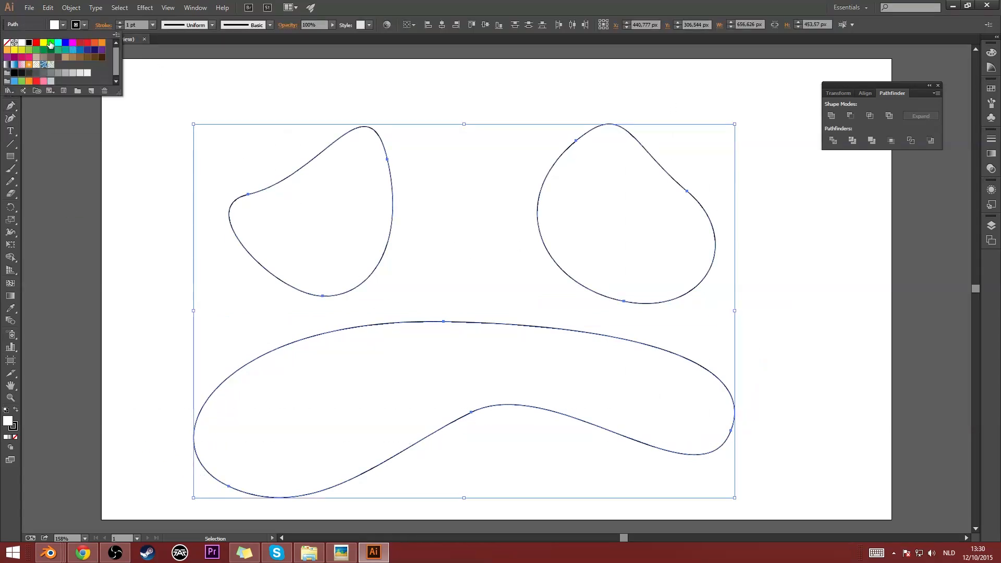
pyautogui.click(6, 43)
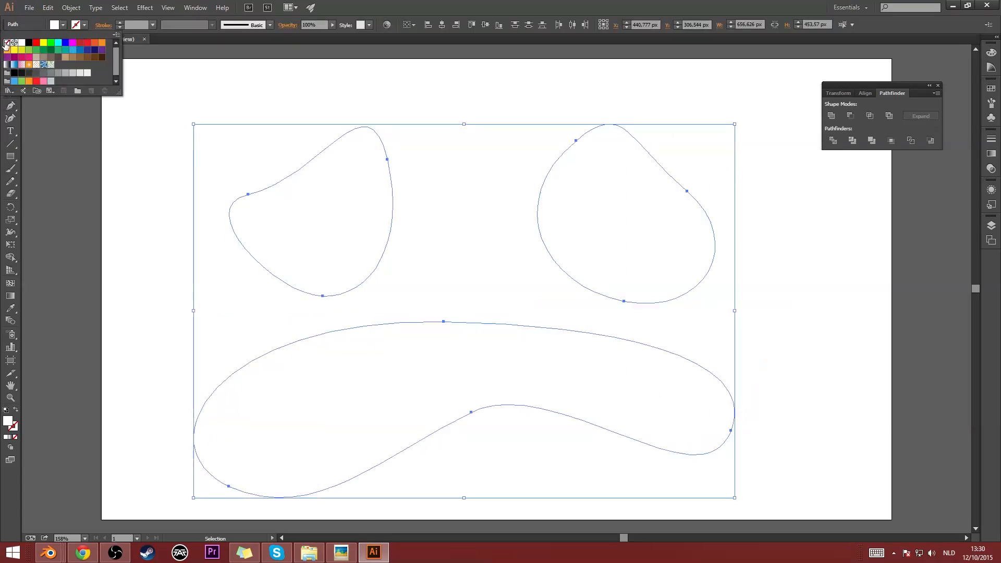
pyautogui.click(63, 25)
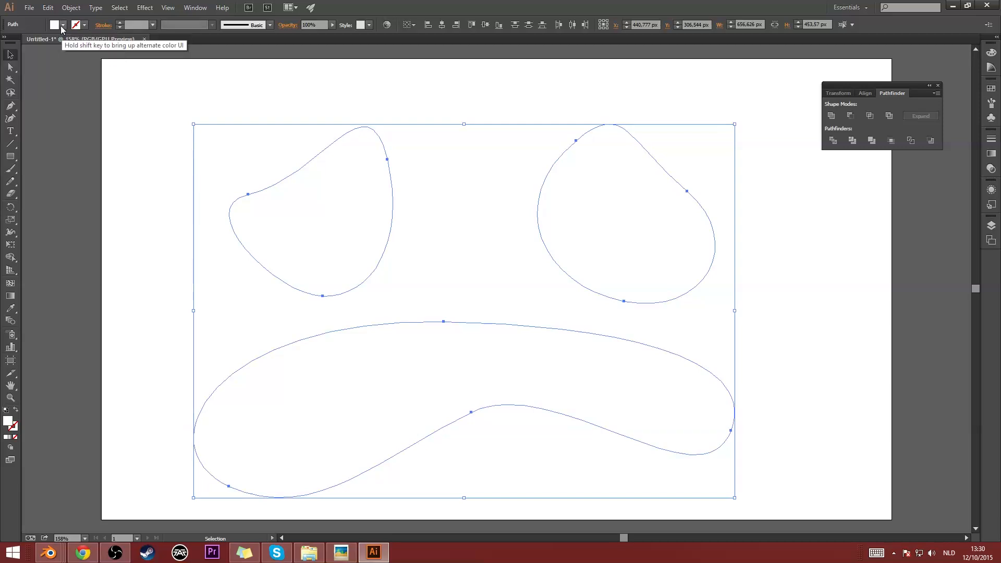
pyautogui.click(63, 25)
pyautogui.click(30, 43)
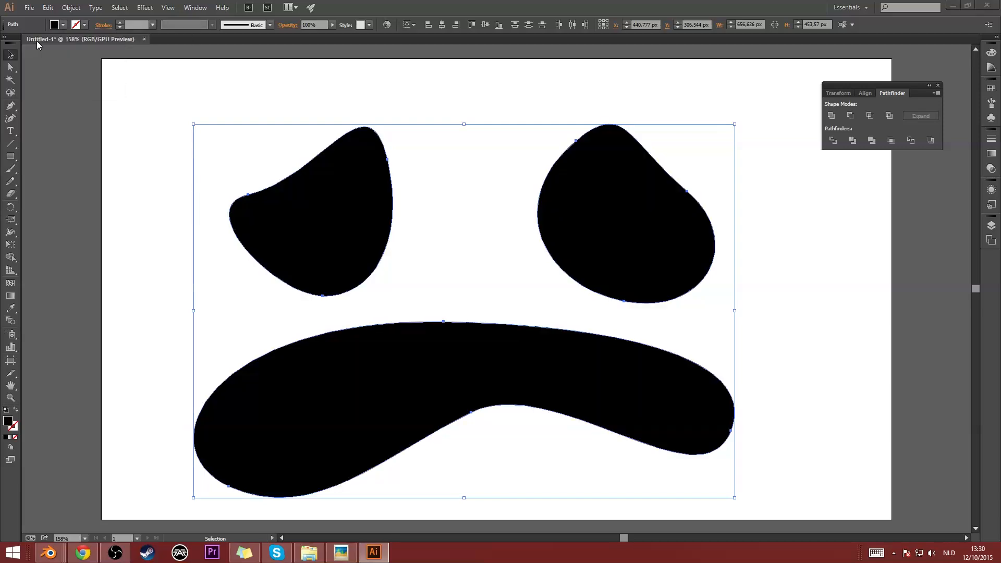
pyautogui.moveTo(273, 239); pyautogui.dragTo(282, 212)
pyautogui.click(826, 351)
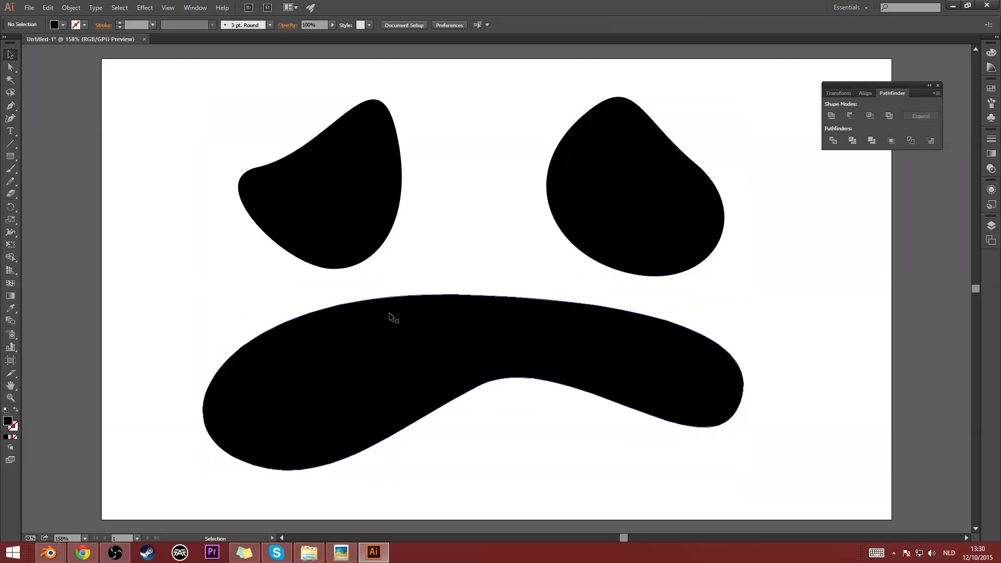
# - Draw three tooth rectangles overlapping the mouth: an upright one on its upper edge and two tilted ones on its lower edge
pyautogui.click(15, 155)
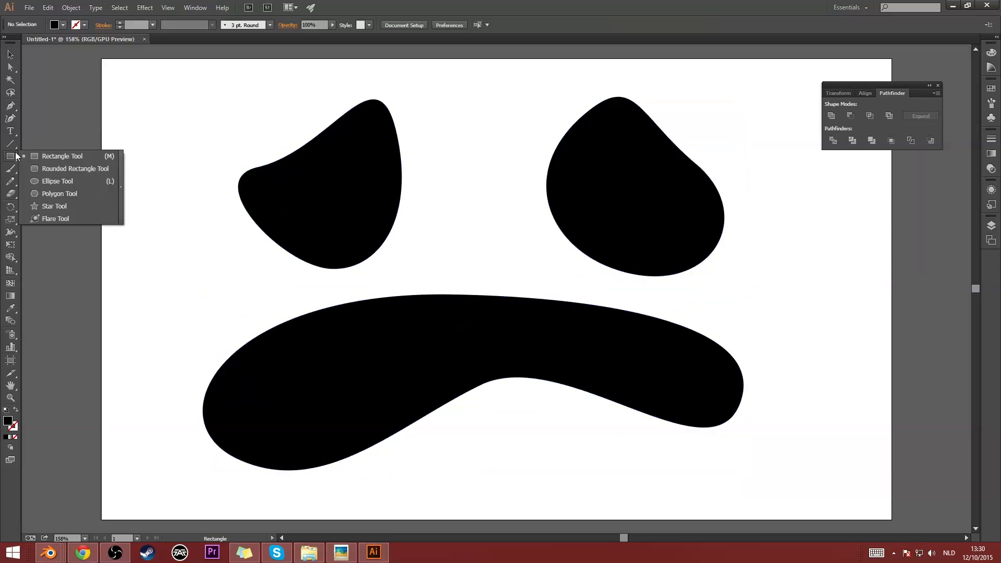
pyautogui.moveTo(460, 277); pyautogui.dragTo(528, 337)
pyautogui.moveTo(350, 484)
pyautogui.mouseDown()
pyautogui.moveTo(384, 397)
pyautogui.moveTo(396, 400)
pyautogui.mouseUp()
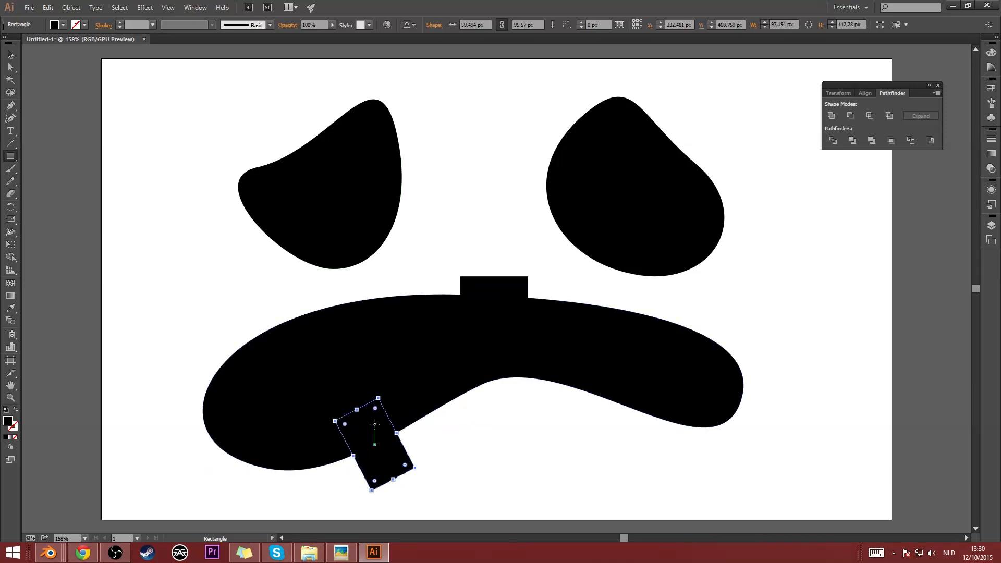
pyautogui.press('v')
pyautogui.moveTo(374, 431); pyautogui.dragTo(354, 410)
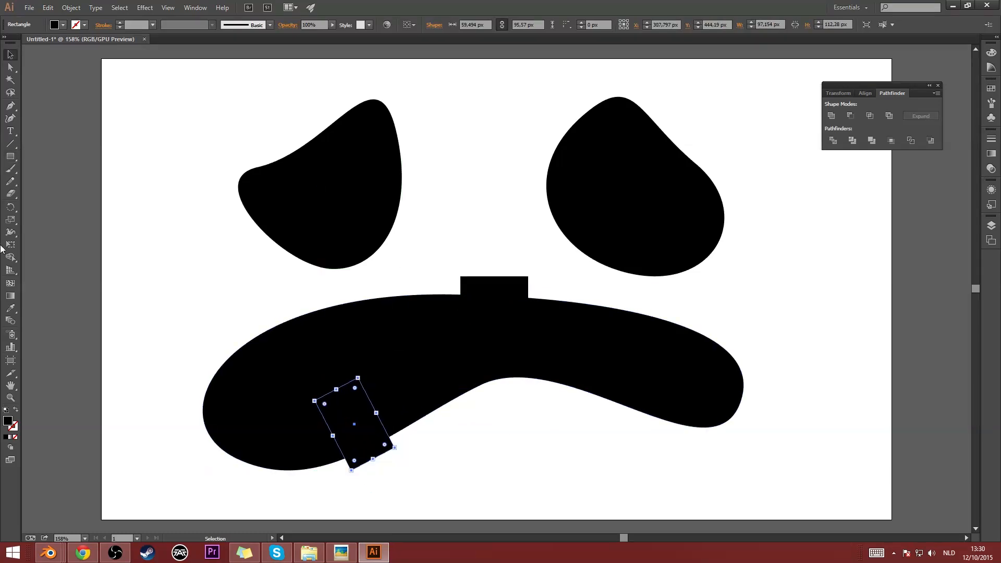
pyautogui.click(11, 155)
pyautogui.moveTo(599, 447); pyautogui.dragTo(645, 408)
# - Subtract the three tooth rectangles from the mouth shape with Pathfinder's Minus Front
pyautogui.press('v')
pyautogui.moveTo(287, 491); pyautogui.dragTo(686, 325)
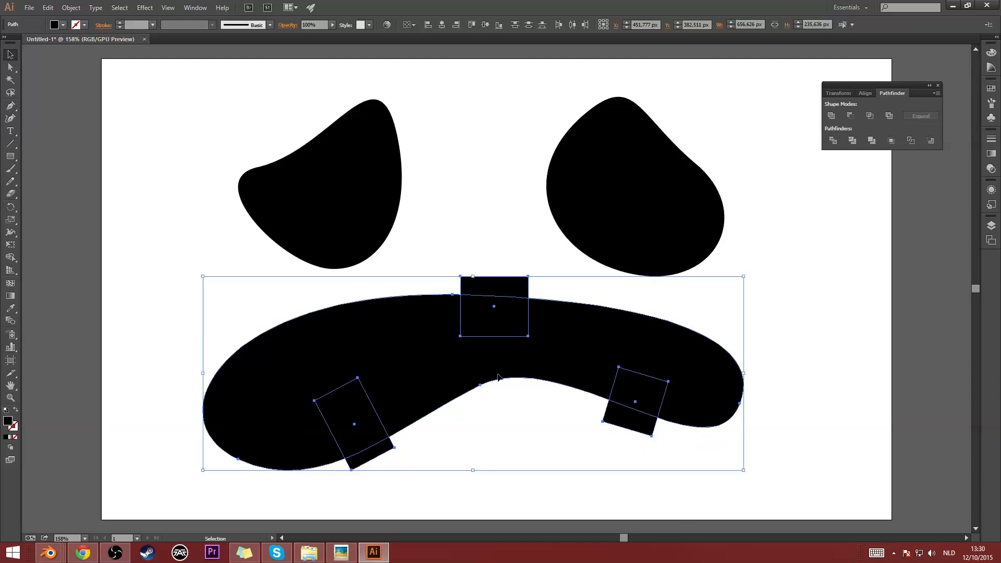
pyautogui.click(851, 117)
pyautogui.click(576, 447)
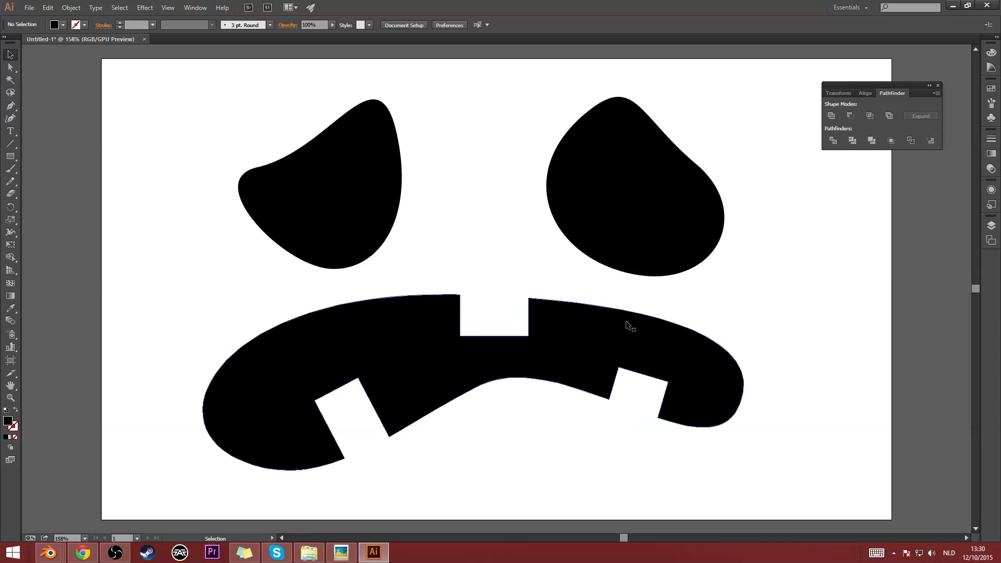
# - Draw a small black circle as a cavity inside the lower-left tooth of the mouth
pyautogui.click(16, 158)
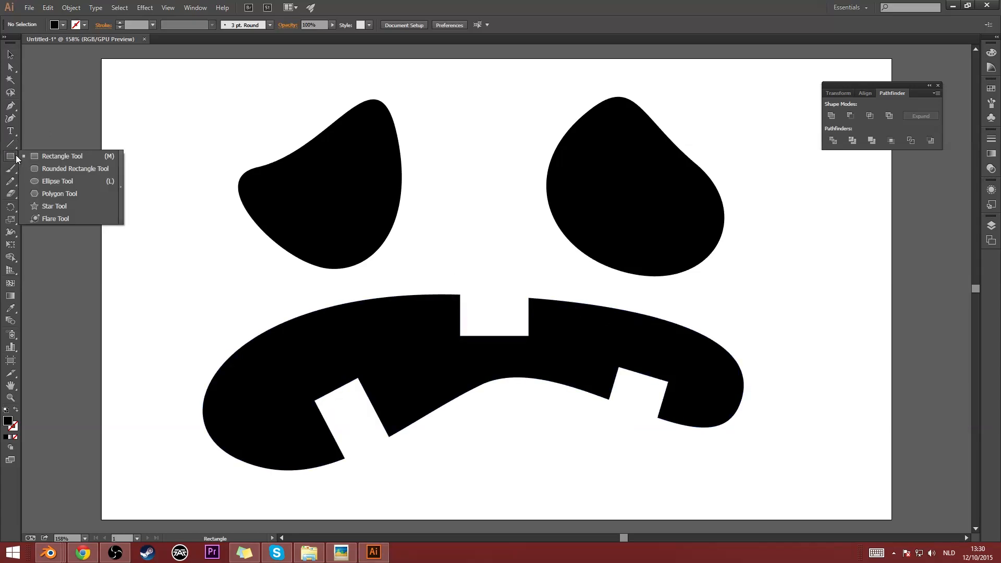
pyautogui.click(57, 181)
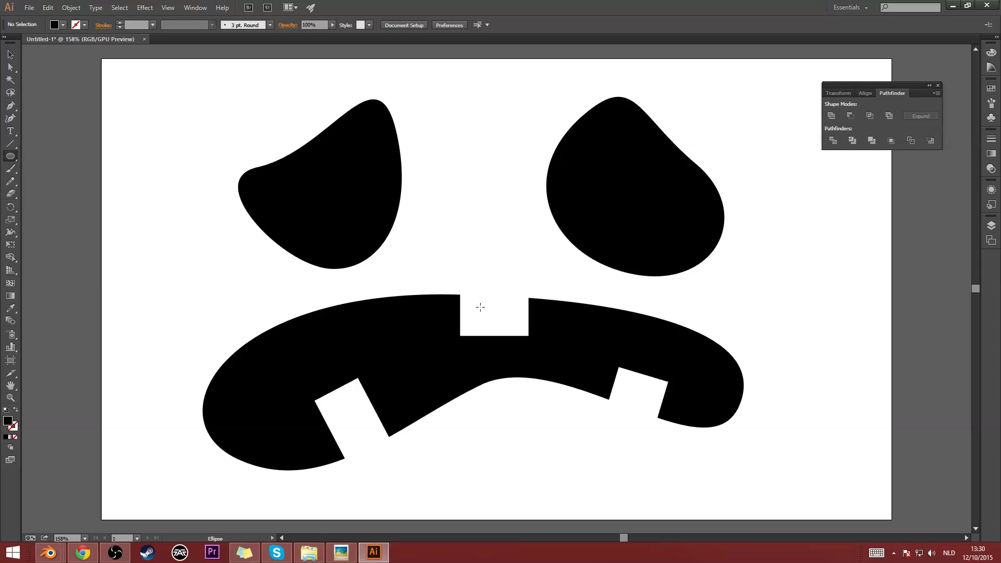
pyautogui.keyDown('shift'); pyautogui.moveTo(339, 398); pyautogui.dragTo(365, 423); pyautogui.keyUp('shift')
pyautogui.click(11, 54)
pyautogui.click(245, 295)
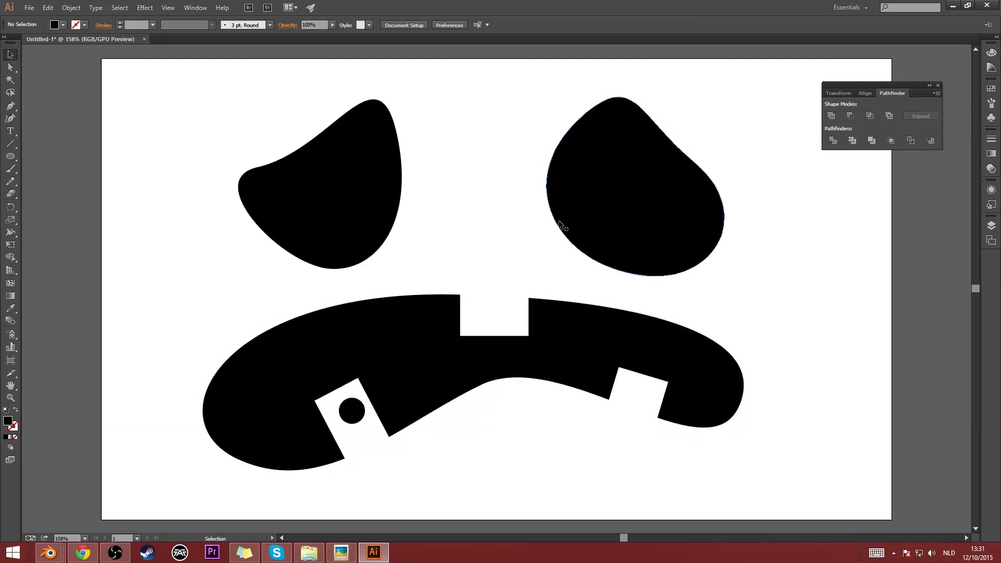
# - Pull the right eye's outer upper anchor point and the left eye's outer anchor point inward to reshape both eyes
pyautogui.click(681, 153)
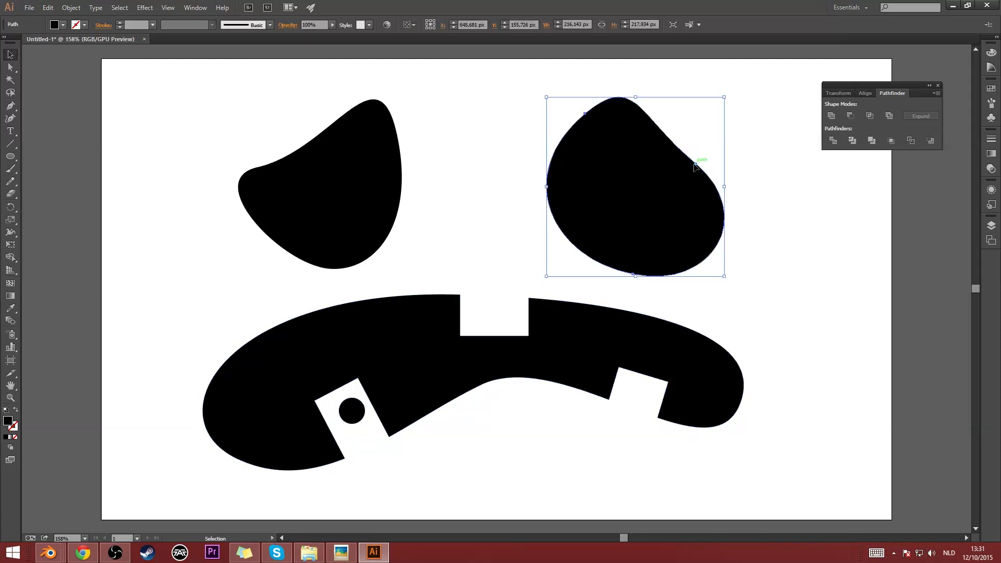
pyautogui.press('a')
pyautogui.moveTo(696, 164); pyautogui.dragTo(675, 177)
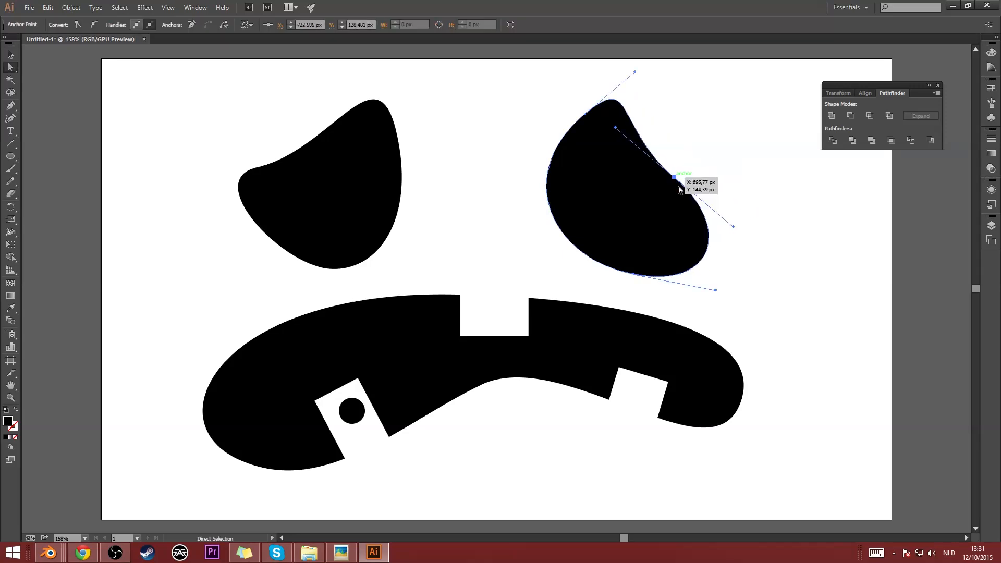
pyautogui.click(480, 163)
pyautogui.moveTo(258, 167); pyautogui.dragTo(279, 173)
pyautogui.click(518, 223)
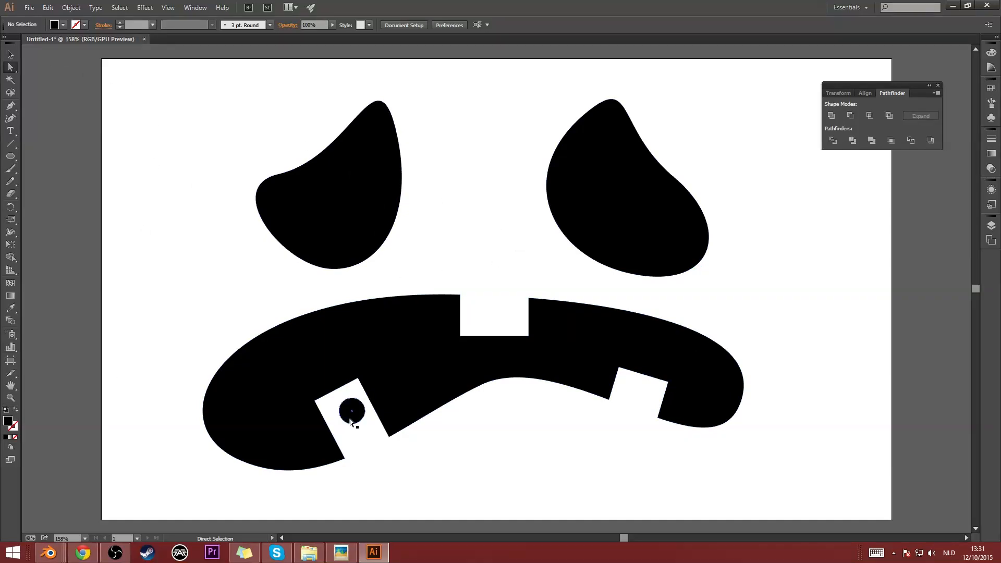
# - Reposition the small black circle so it sits centred inside the lower-left tooth gap of the mouth
pyautogui.moveTo(351, 422); pyautogui.dragTo(345, 421)
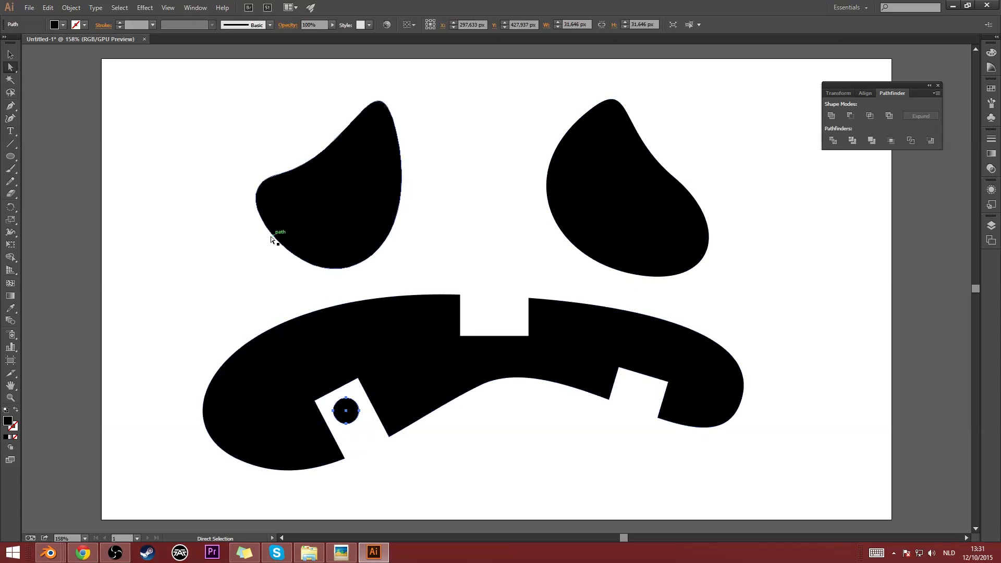
pyautogui.click(505, 225)
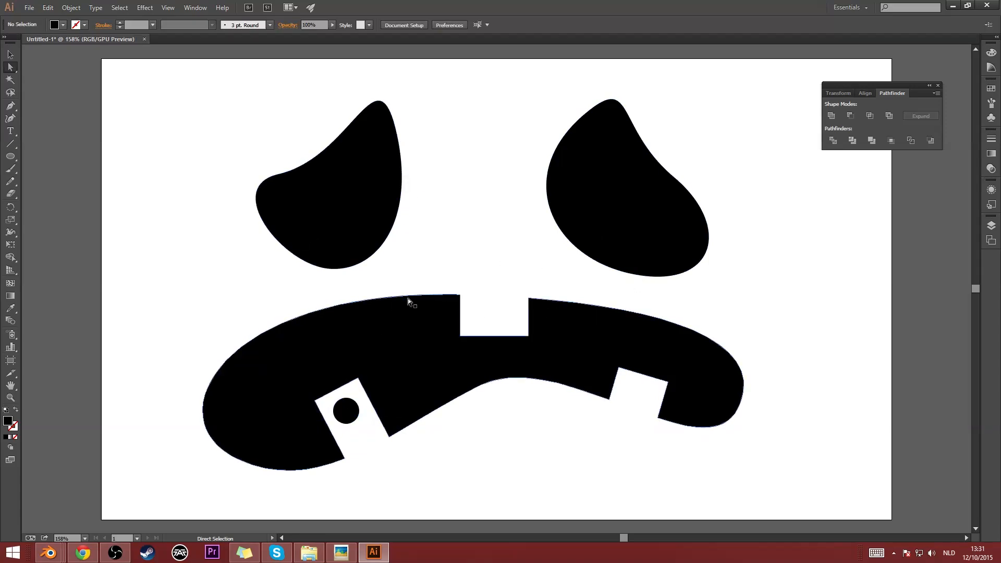
pyautogui.click(346, 412)
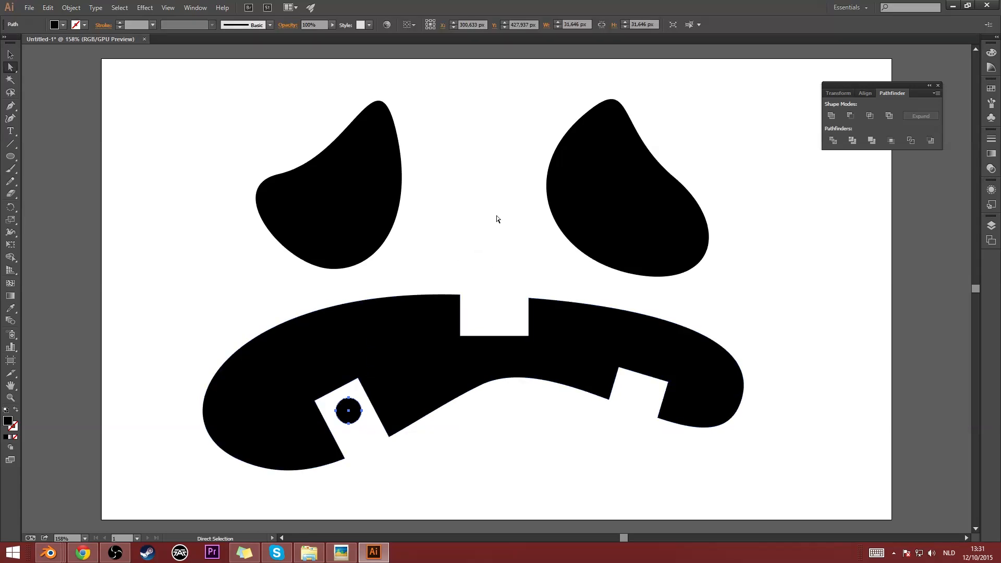
# - Save a copy of the face artwork in SVG format as sadFace.svg in the halloweenPumpkin folder
pyautogui.click(29, 8)
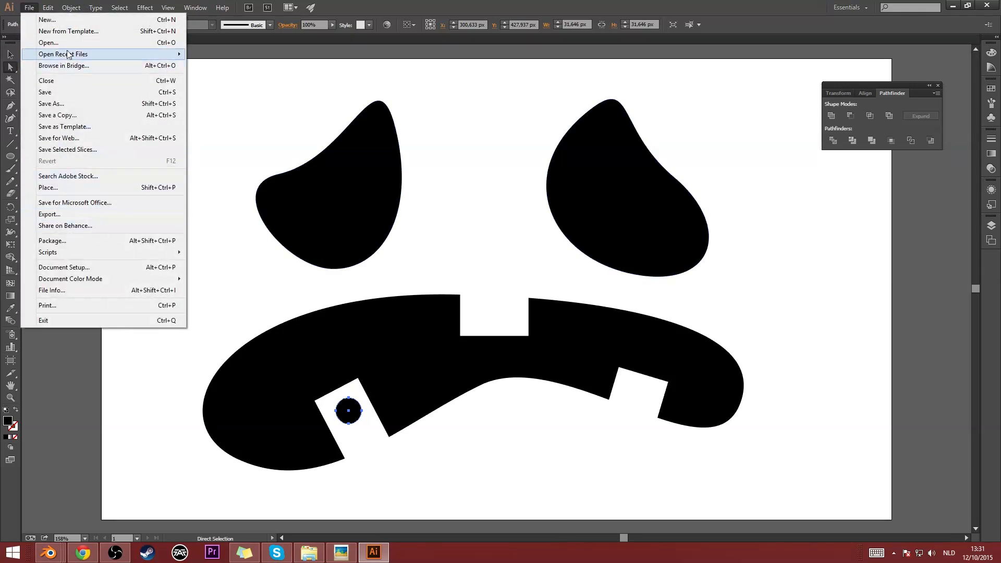
pyautogui.click(69, 103)
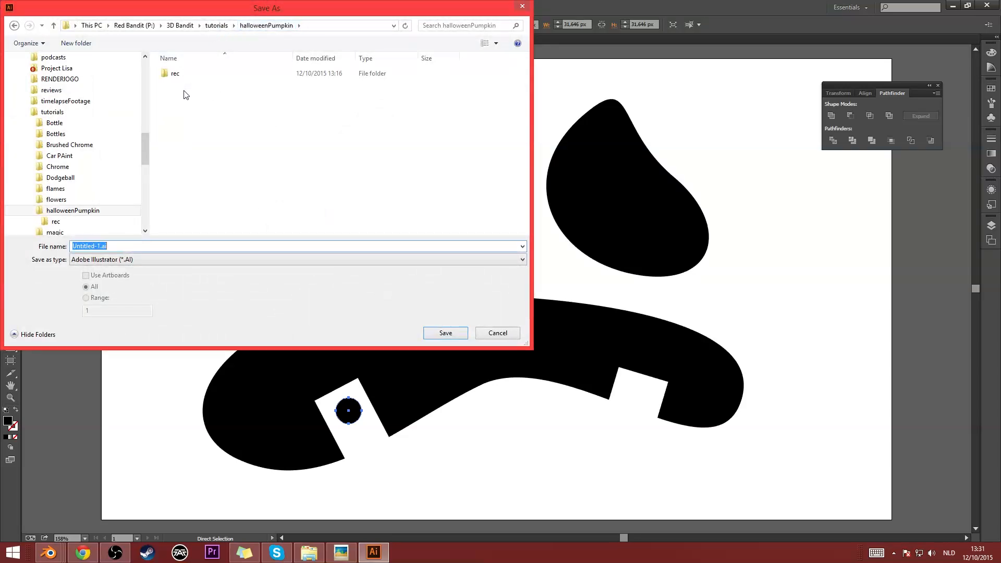
pyautogui.click(112, 260)
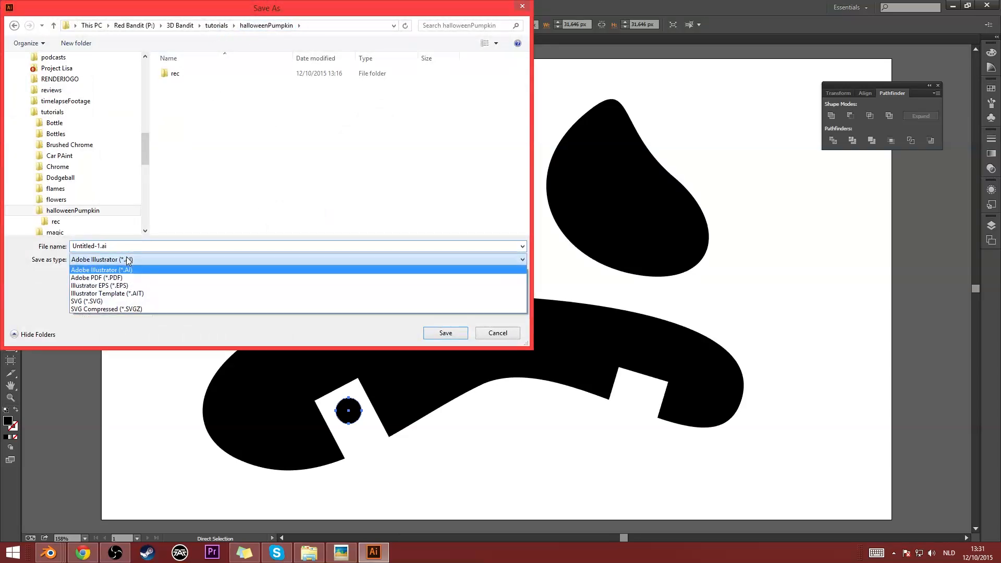
pyautogui.click(119, 301)
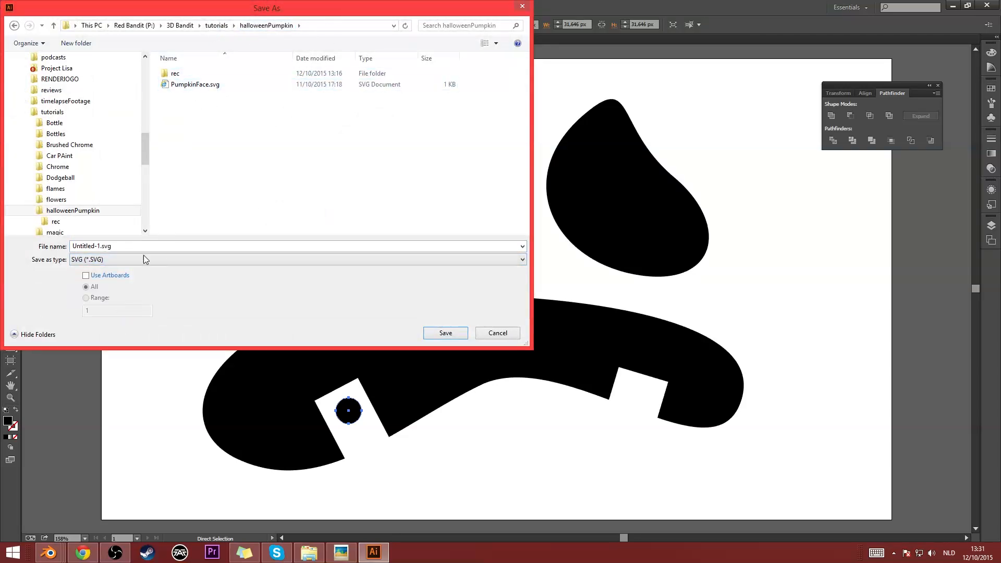
pyautogui.click(107, 247)
pyautogui.click(100, 247)
pyautogui.hotkey('shift', 'Home')
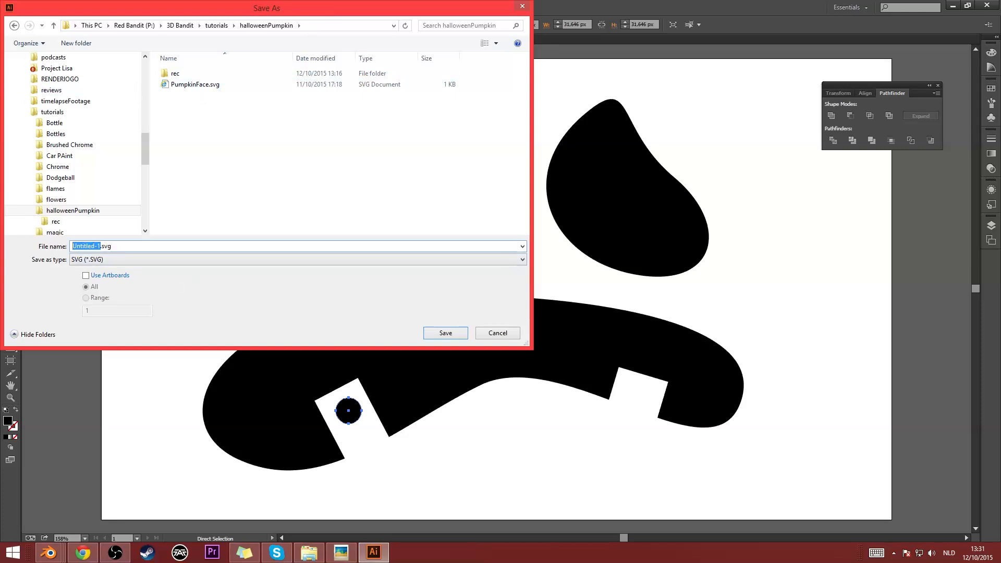
pyautogui.write('sadFace')
pyautogui.press('Return')
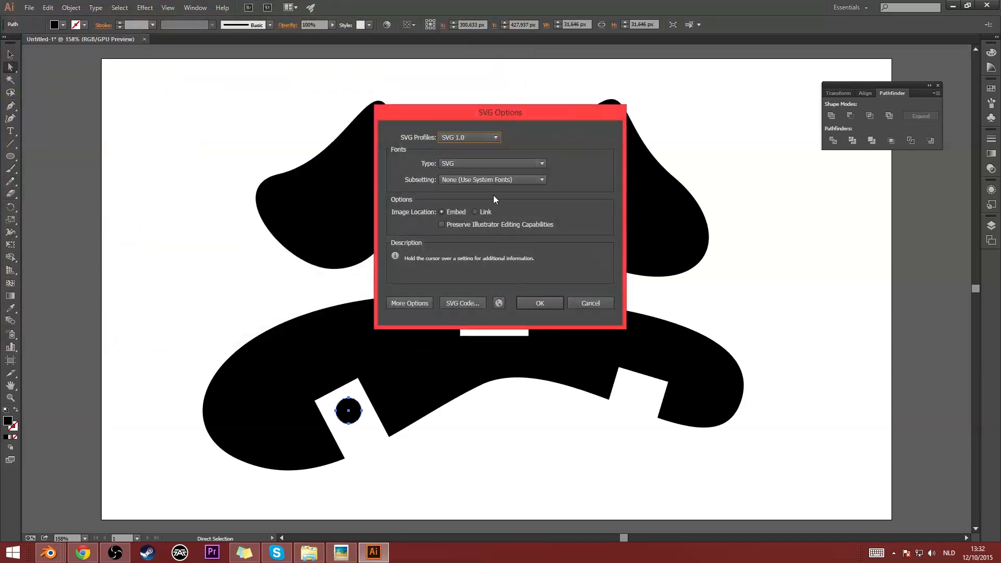
# - Keep the SVG 1.0 profile in the SVG options and complete the save
pyautogui.click(462, 136)
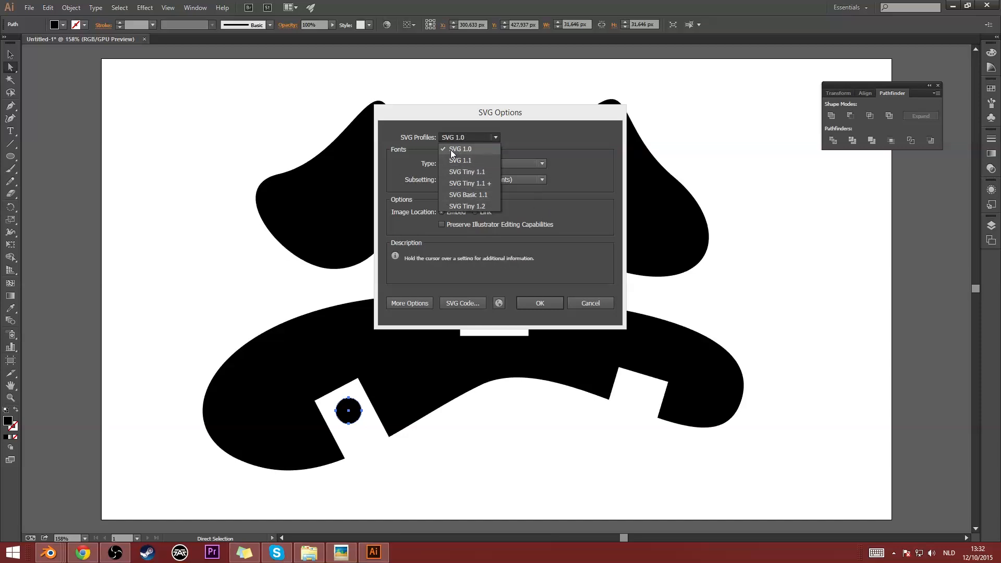
pyautogui.click(431, 154)
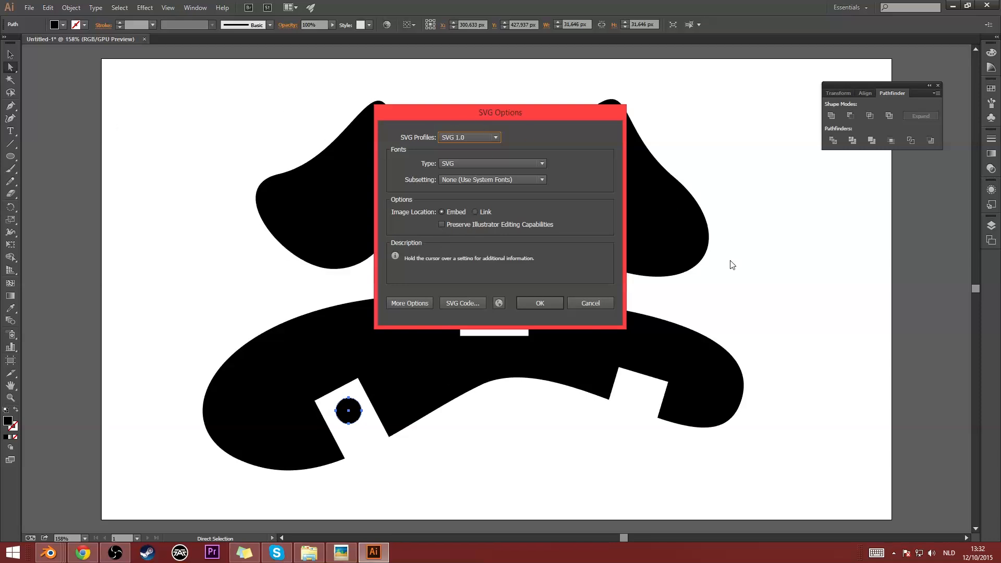
pyautogui.click(539, 303)
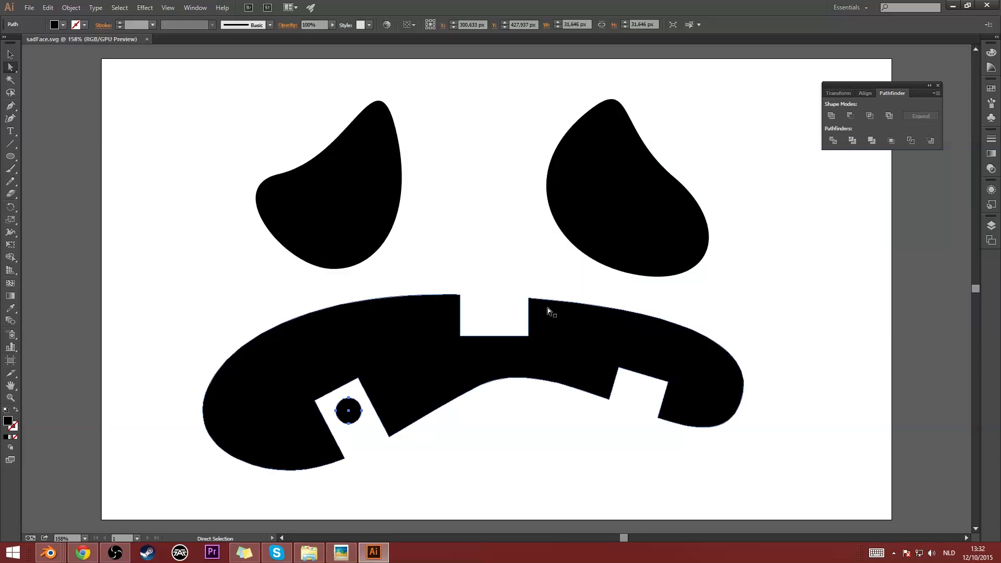
# - Switch to Blender and show only the empty second scene layer instead of the pumpkin's layer
pyautogui.click(958, 7)
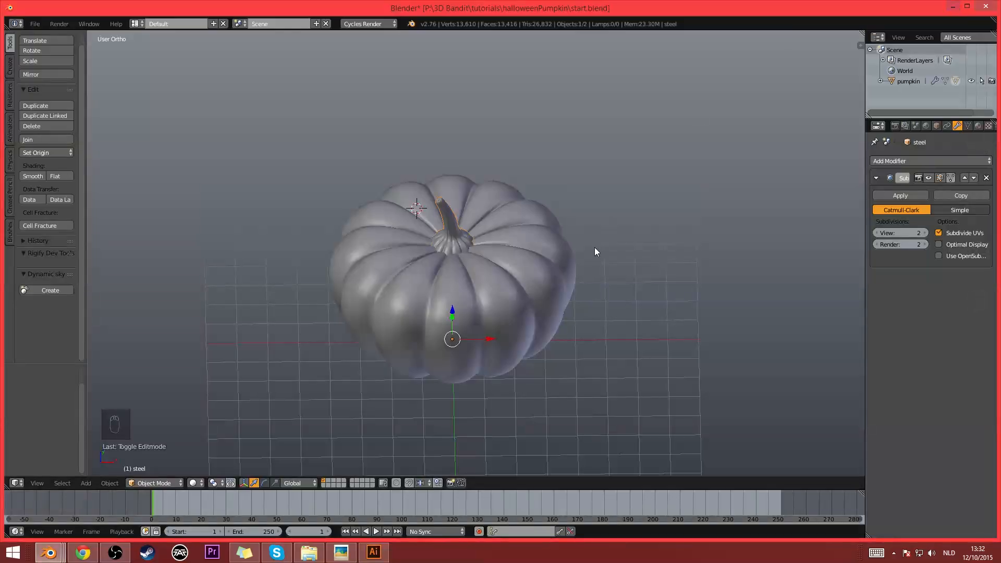
pyautogui.moveTo(595, 247); pyautogui.dragTo(494, 293, button='middle')
pyautogui.scroll(2, 494, 298)
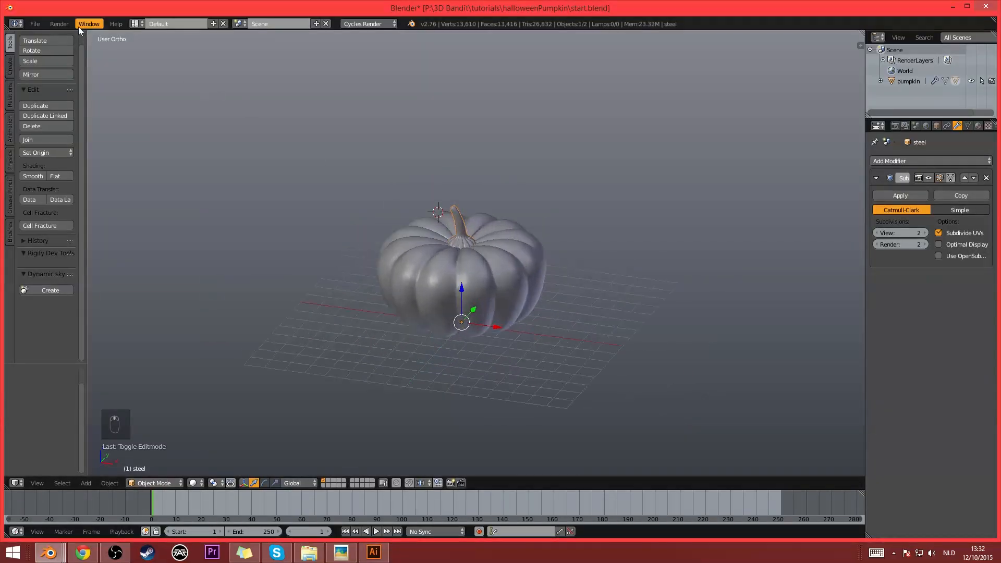
pyautogui.click(35, 24)
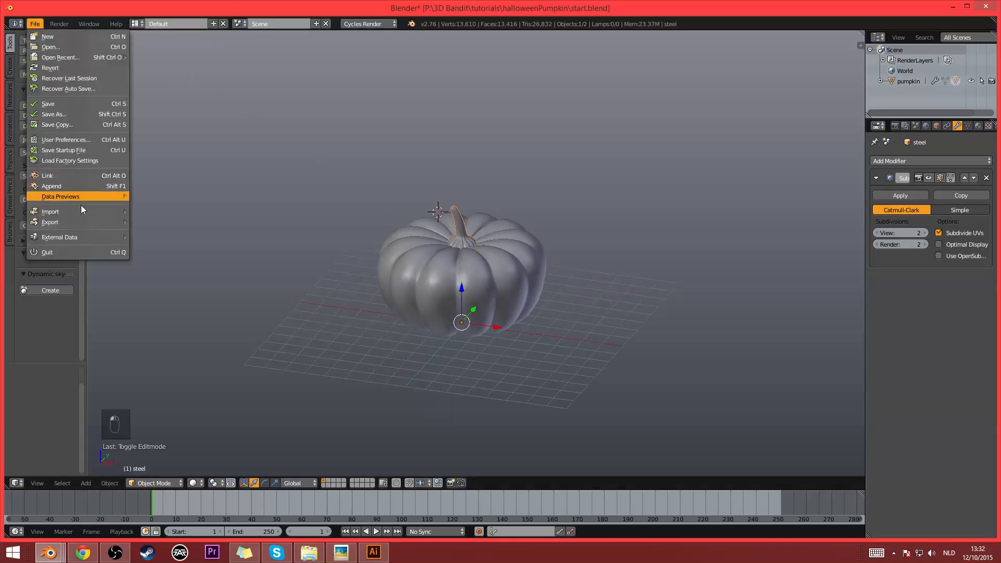
pyautogui.moveTo(80, 208)
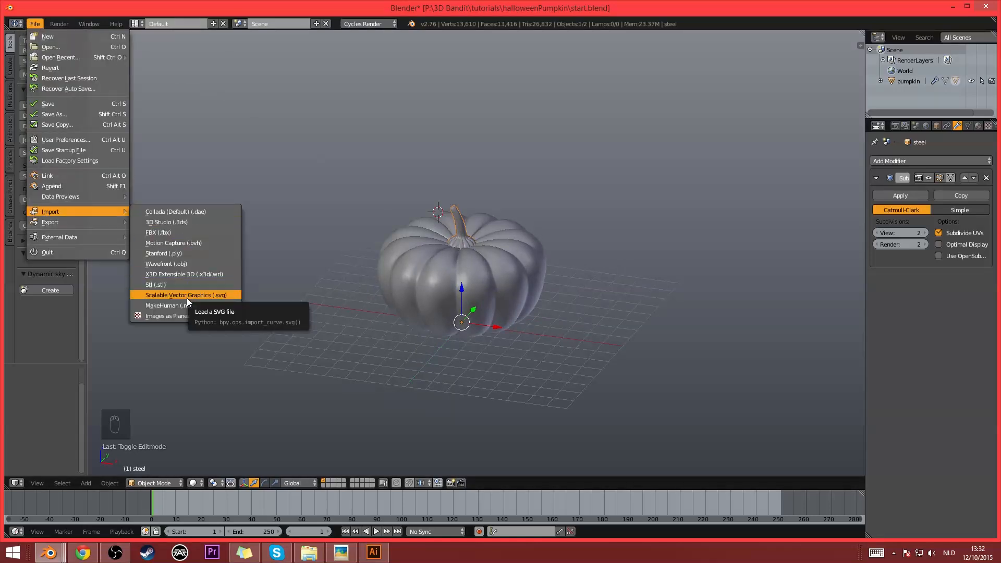
pyautogui.click(328, 481)
# - Import sadFace.svg as scalable vector graphics into the empty layer
pyautogui.click(35, 24)
pyautogui.moveTo(84, 198)
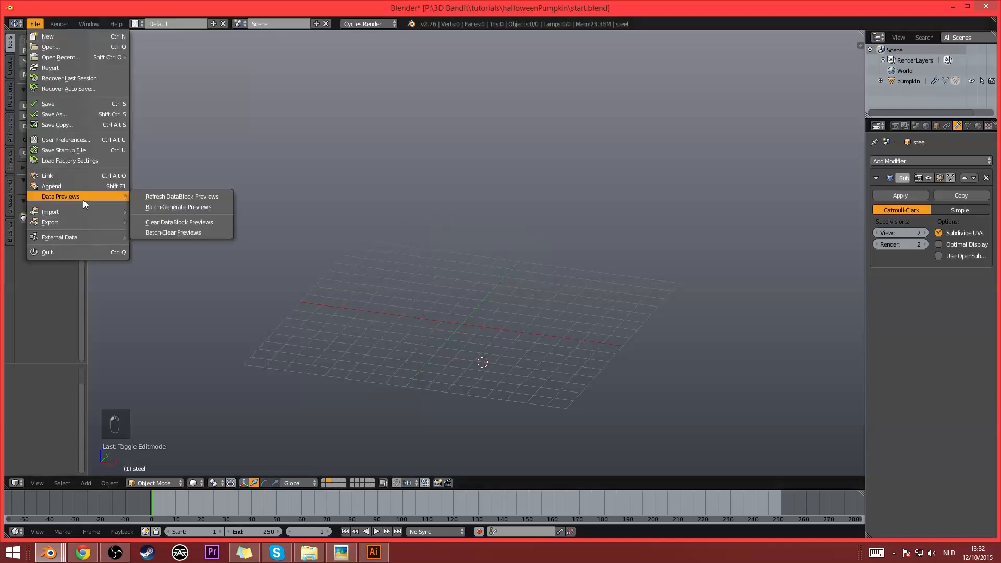
pyautogui.click(175, 295)
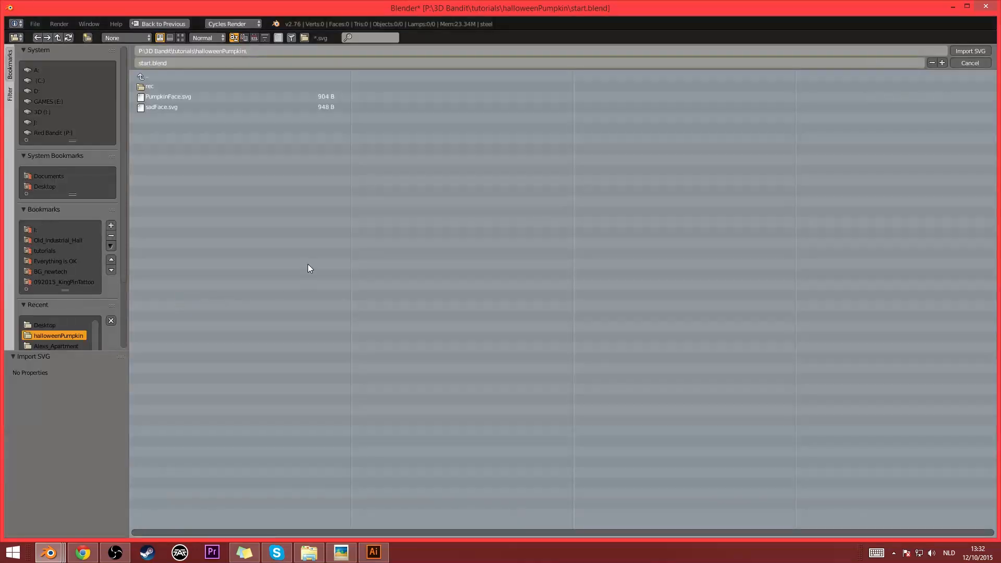
pyautogui.doubleClick(170, 108)
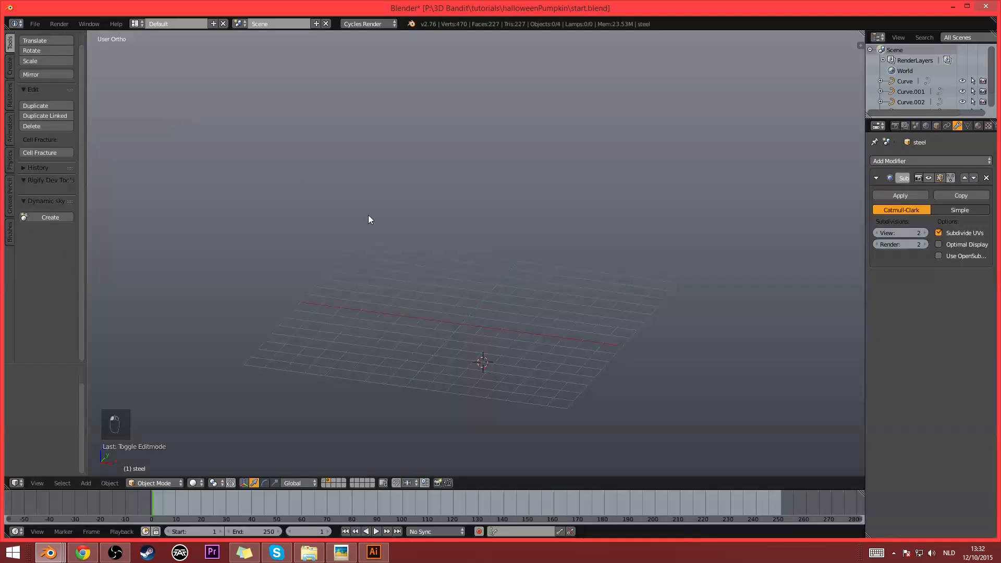
# - Select all four imported curves, Curve to Curve.003, and scale them up together by about 99.9
pyautogui.scroll(-2, 911, 78)
pyautogui.click(911, 82)
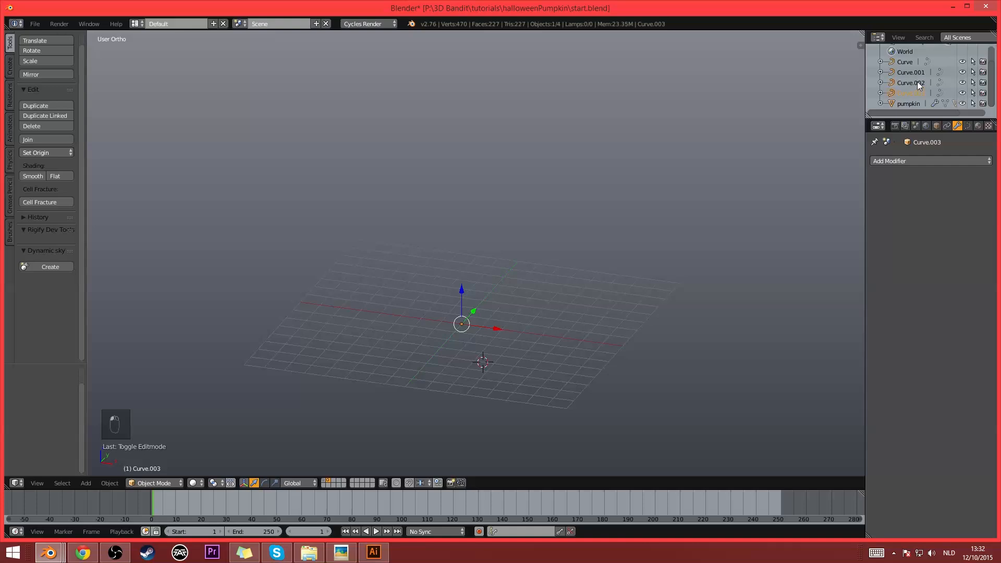
pyautogui.keyDown('shift'); pyautogui.click(917, 81); pyautogui.keyUp('shift')
pyautogui.keyDown('shift'); pyautogui.click(915, 74); pyautogui.keyUp('shift')
pyautogui.keyDown('shift'); pyautogui.click(908, 63); pyautogui.keyUp('shift')
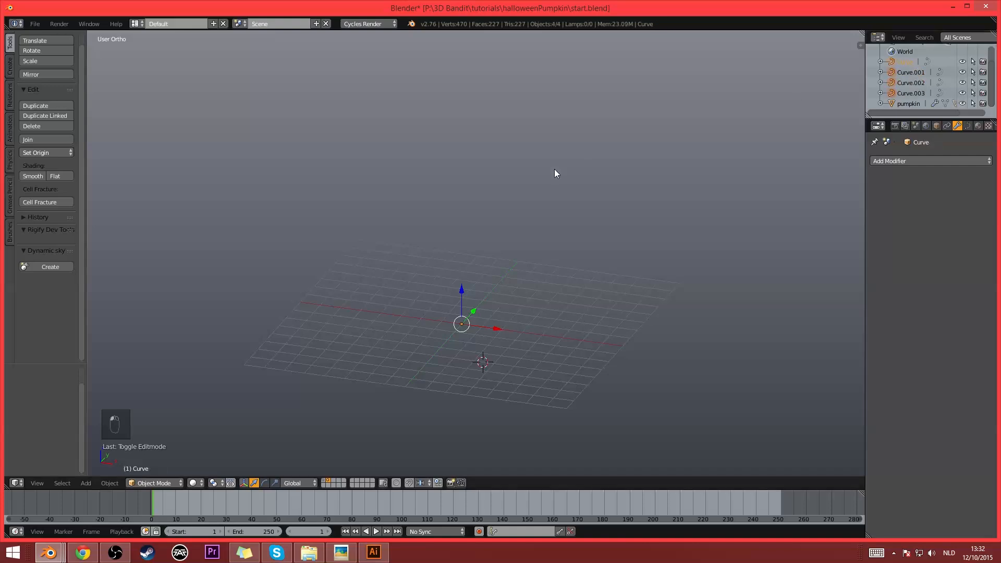
pyautogui.press('KP_Decimal')
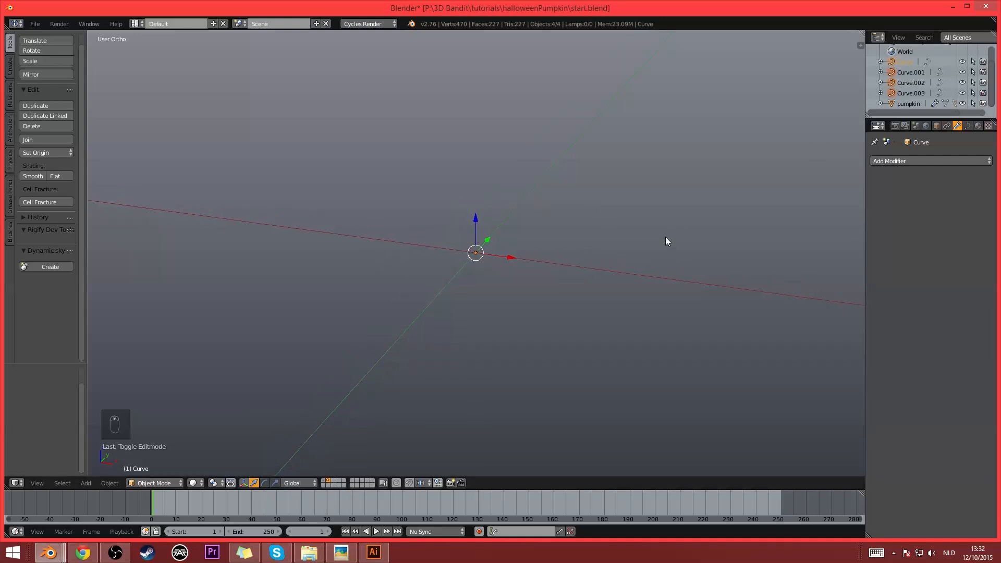
pyautogui.scroll(-2, 618, 268)
pyautogui.scroll(-3, 608, 279)
pyautogui.press('s')
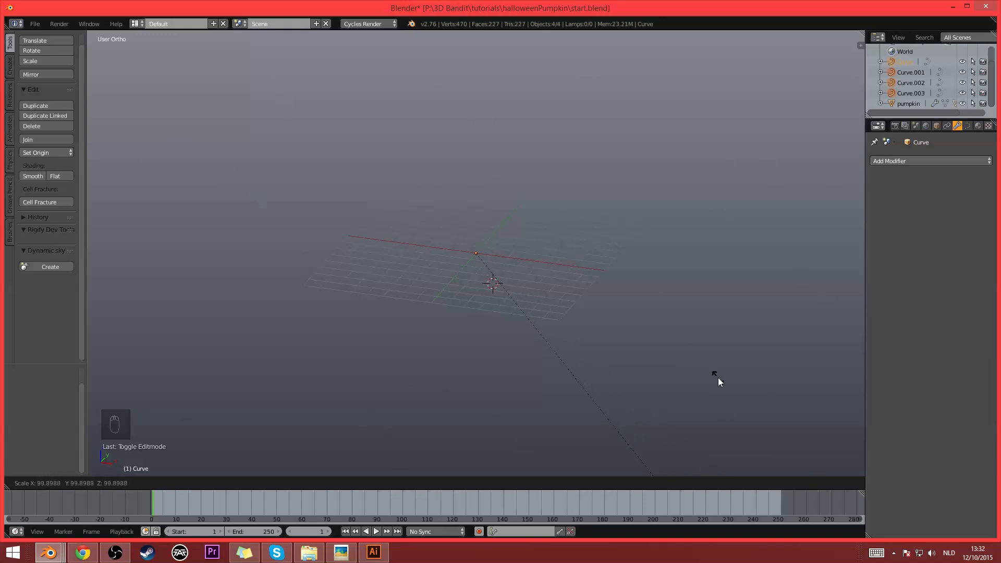
pyautogui.click(664, 301)
pyautogui.press('KP_Decimal')
pyautogui.scroll(-3, 662, 297)
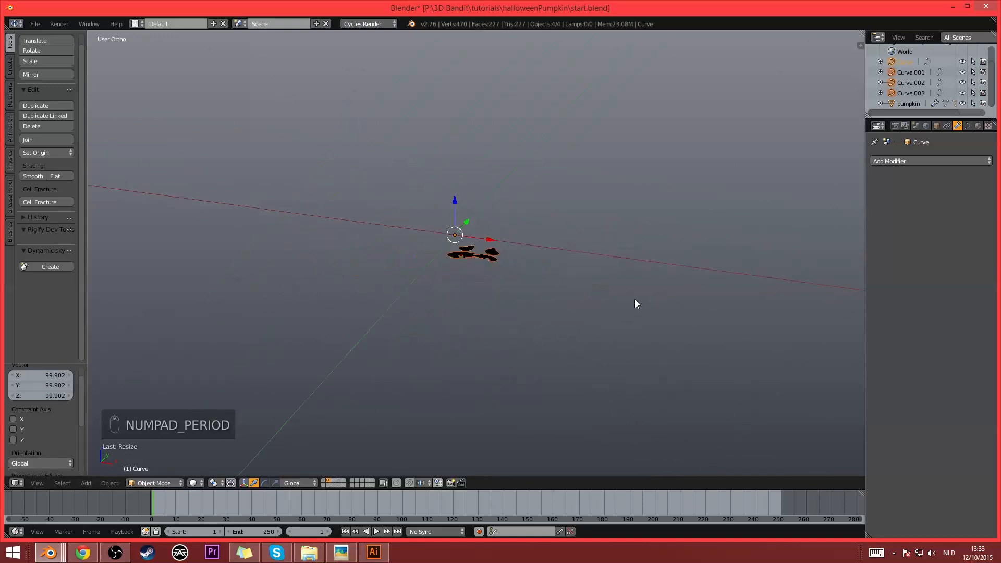
# - Enlarge the selected face curves further with successive scalings, including factors of about 18.4, 10.1 and 1.7
pyautogui.press('s')
pyautogui.click(770, 437)
pyautogui.scroll(-4, 771, 437)
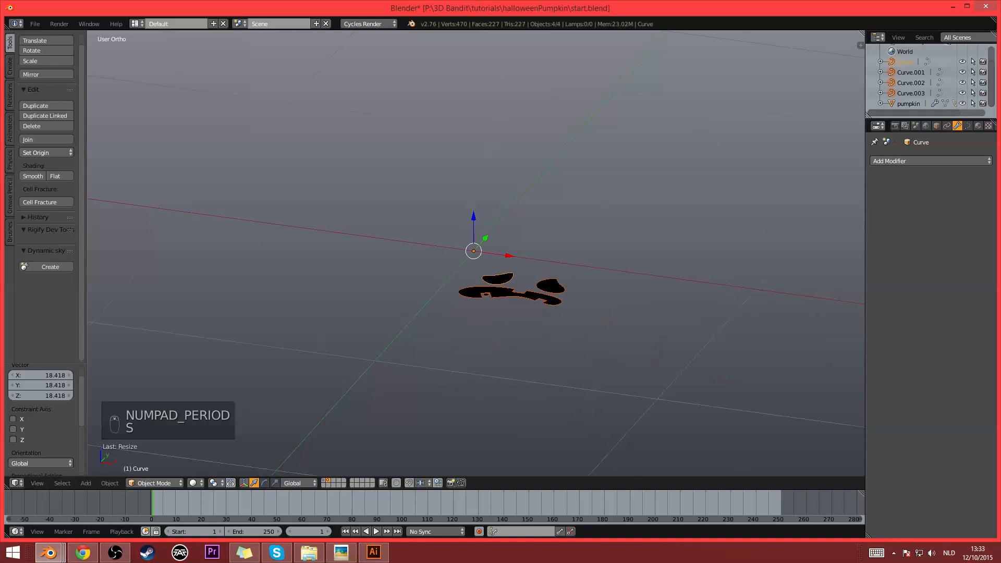
pyautogui.press('s')
pyautogui.click(633, 427)
pyautogui.press('s')
pyautogui.click(357, 292)
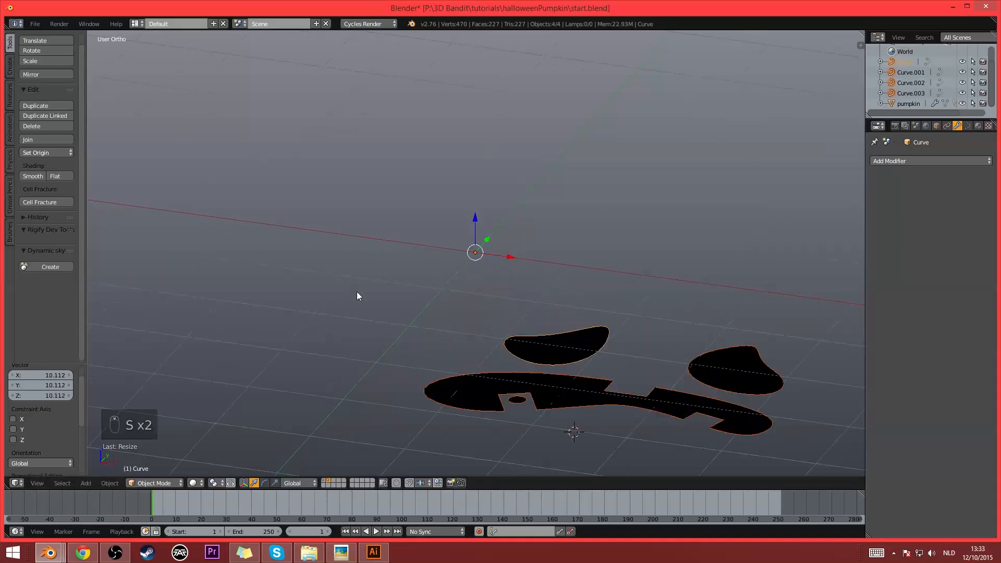
pyautogui.scroll(-3, 357, 291)
pyautogui.press('s')
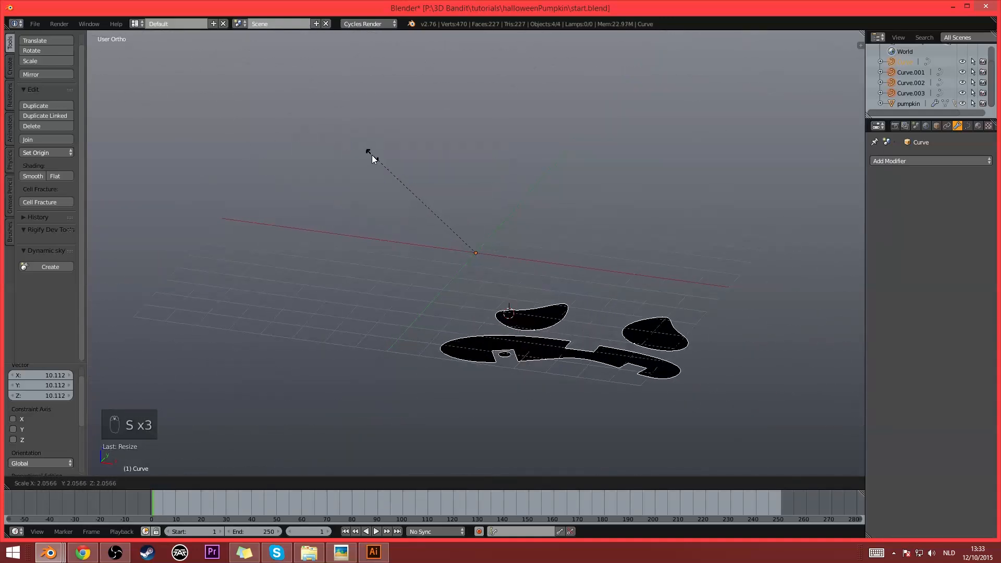
pyautogui.click(387, 177)
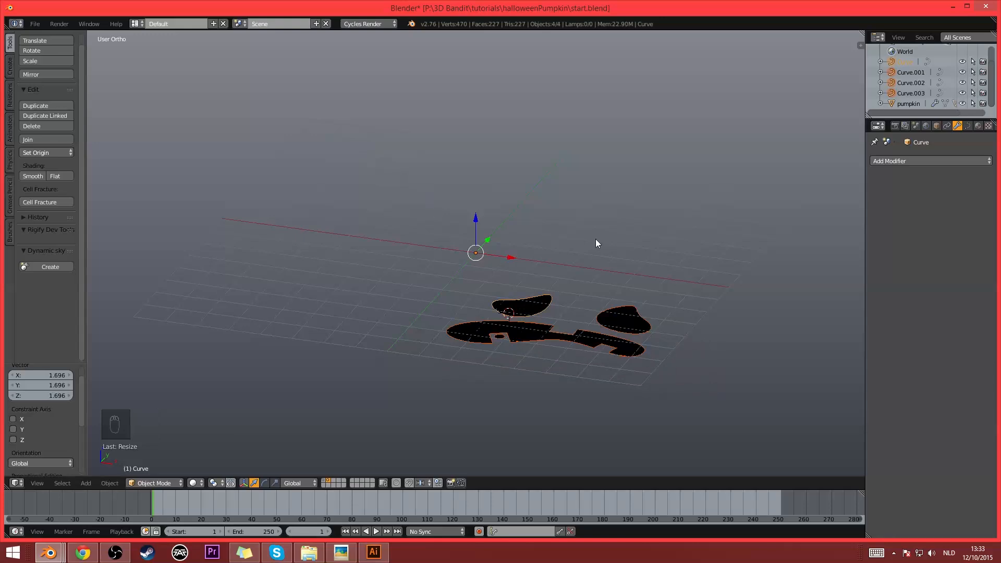
# - Join the four face curves into one object and set its origin to its center of mass
pyautogui.hotkey('ctrl', 'j')
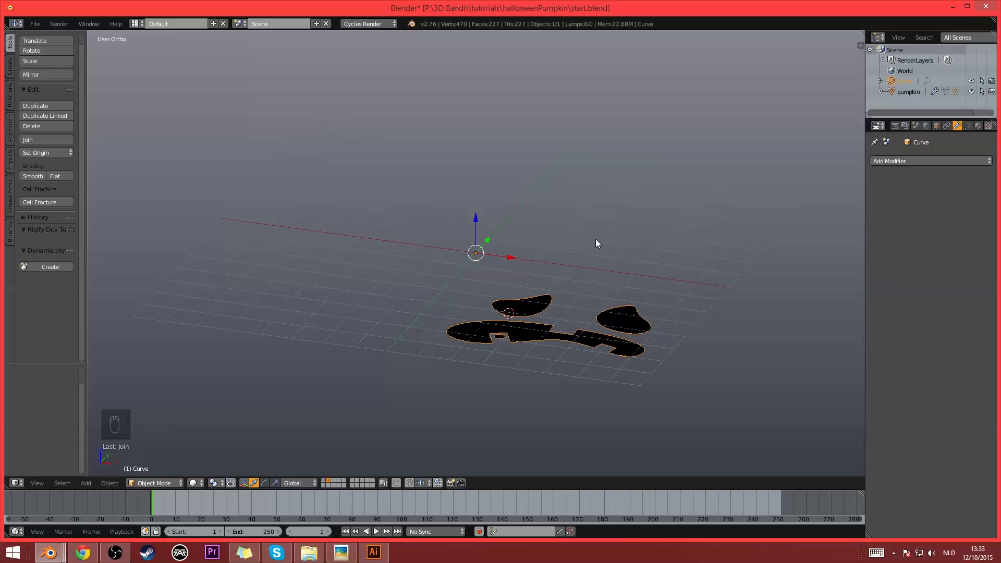
pyautogui.hotkey('ctrl', 'alt', 'shift', 'c')
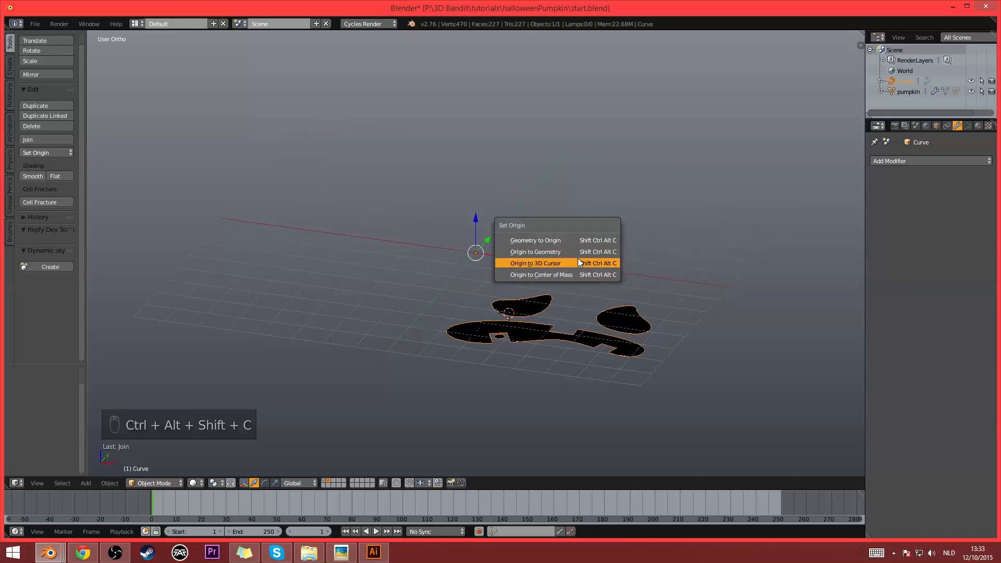
pyautogui.click(568, 271)
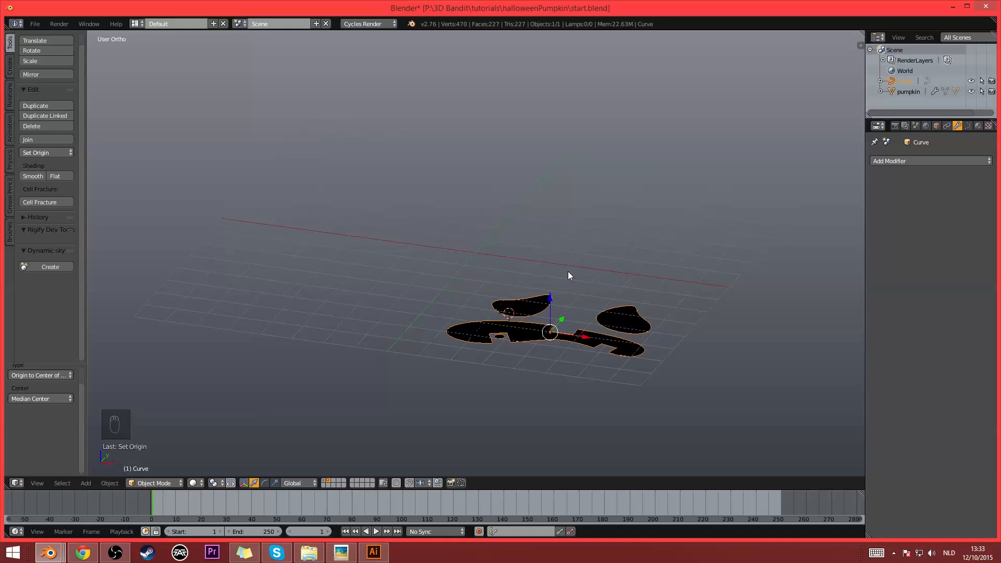
# - Clear the joined curve's location to place it at the world origin, and rename the object "face"
pyautogui.hotkey('alt', 'p')
pyautogui.hotkey('shift', 'p')
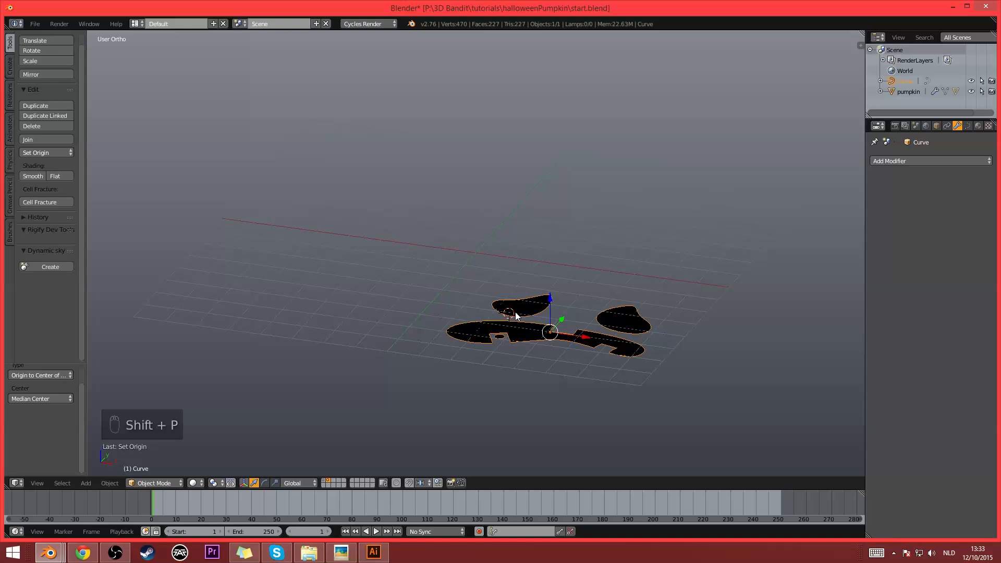
pyautogui.hotkey('alt', 'g')
pyautogui.moveTo(542, 192); pyautogui.dragTo(549, 215, button='middle')
pyautogui.scroll(4, 559, 220)
pyautogui.moveTo(530, 263); pyautogui.dragTo(553, 260, button='middle')
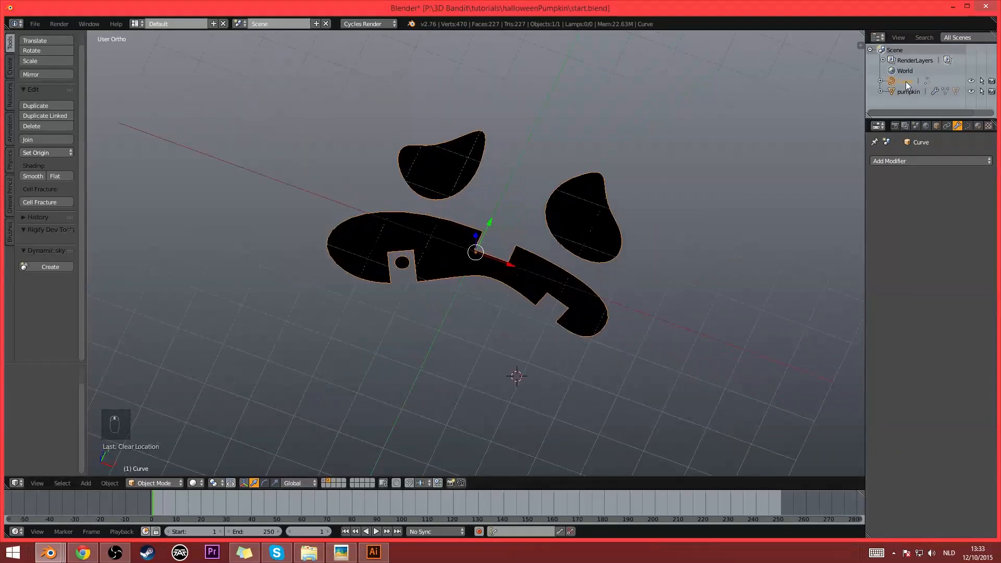
pyautogui.write('face')
pyautogui.press('Return')
# - Try extruding the face curve by 0.004 through its geometry settings, and reset the extrusion to 0
pyautogui.moveTo(637, 261); pyautogui.dragTo(641, 233, button='middle')
pyautogui.scroll(2, 740, 203)
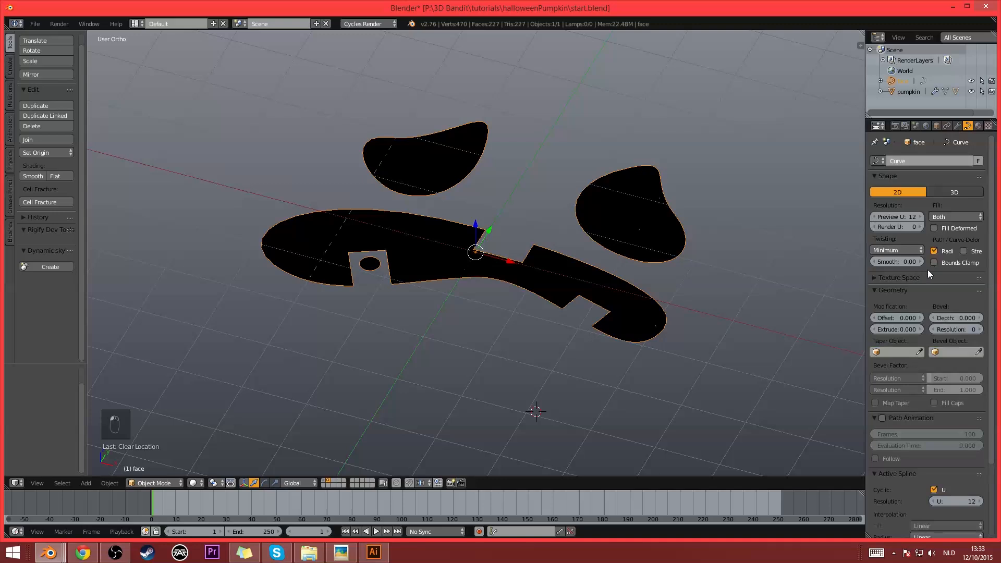
pyautogui.moveTo(896, 329); pyautogui.dragTo(897, 330)
pyautogui.click(897, 330)
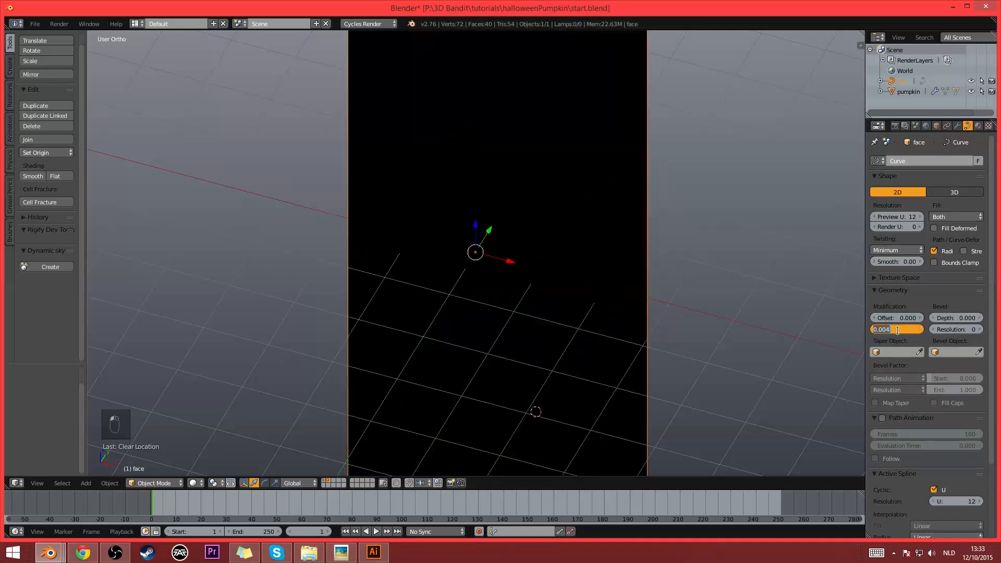
pyautogui.write('0')
pyautogui.press('Return')
pyautogui.scroll(-5, 702, 223)
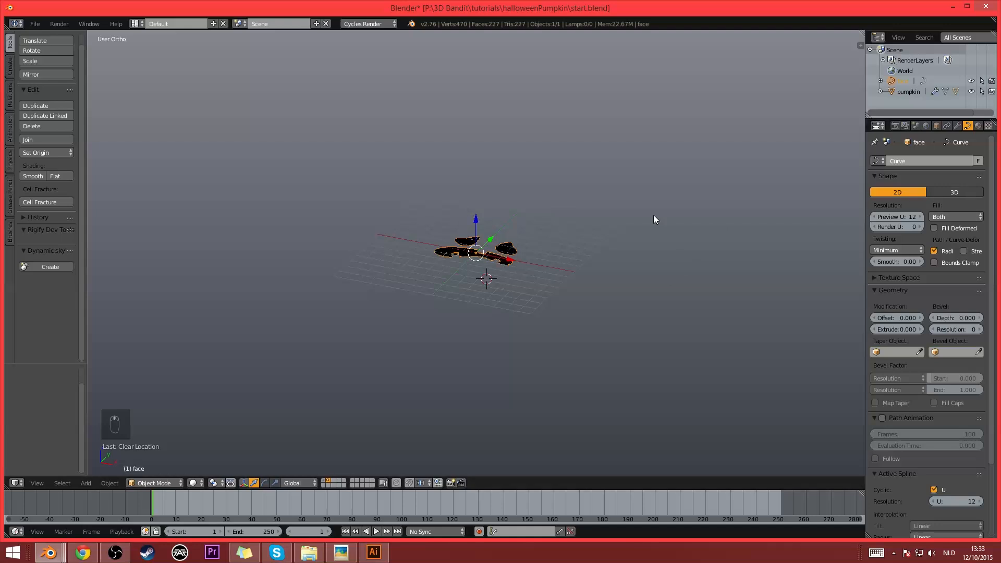
# - Try a smaller curve extrusion of 0.001 on the face, and set it back to 0
pyautogui.moveTo(486, 251); pyautogui.dragTo(486, 262, button='middle')
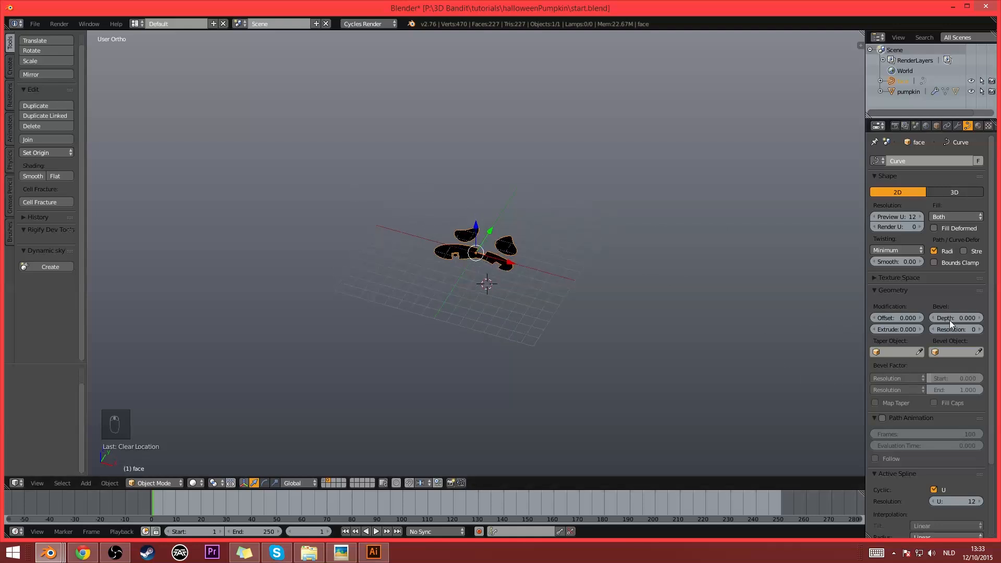
pyautogui.moveTo(897, 329); pyautogui.dragTo(900, 329)
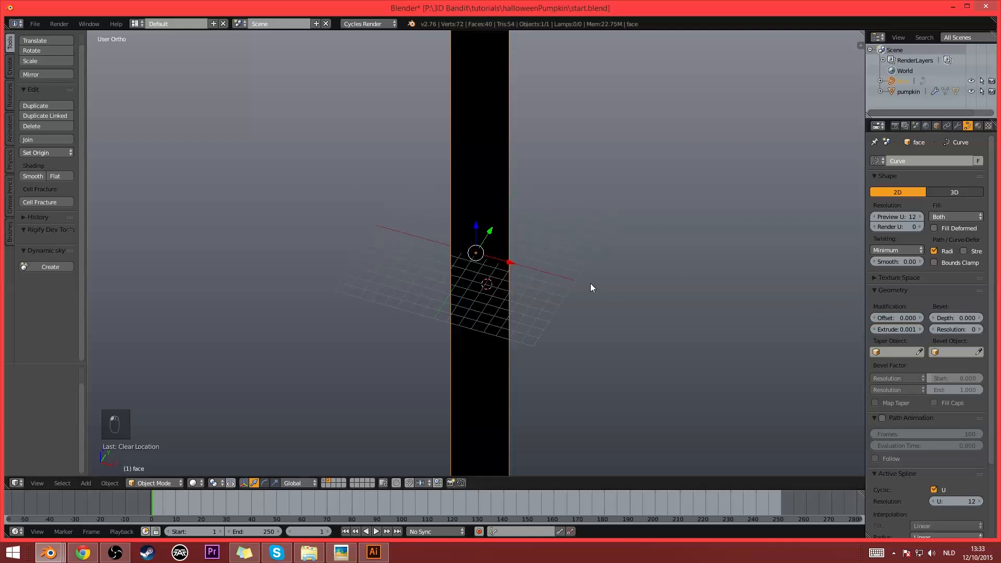
pyautogui.scroll(-7, 592, 284)
pyautogui.scroll(3, 592, 284)
pyautogui.scroll(1, 487, 84)
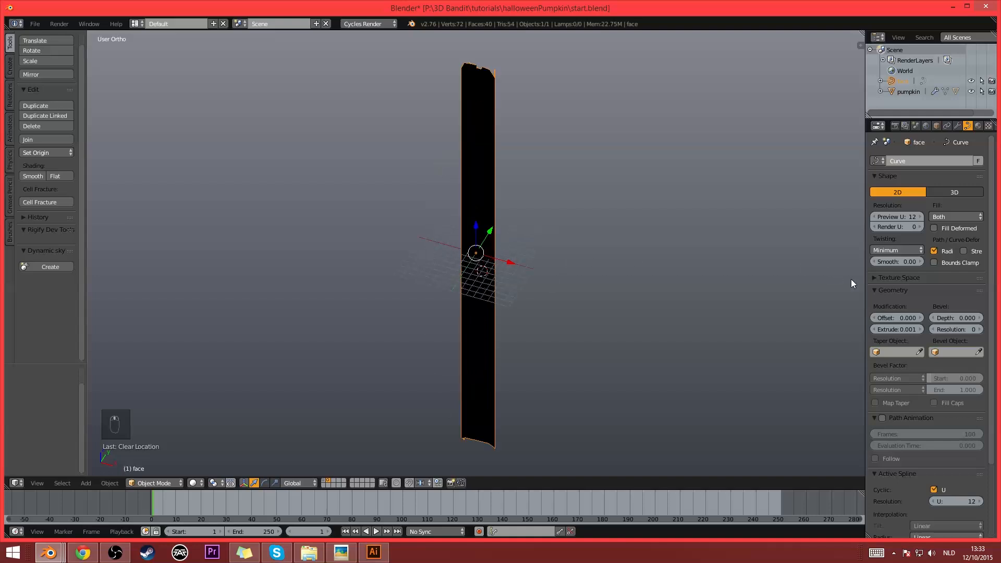
pyautogui.click(887, 329)
pyautogui.write('0')
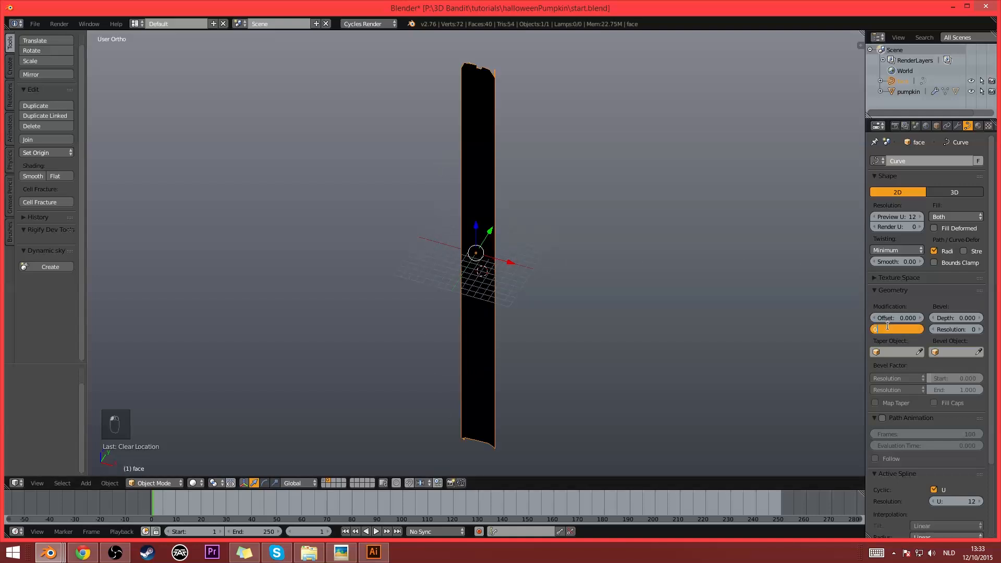
pyautogui.press('Return')
pyautogui.scroll(10, 625, 201)
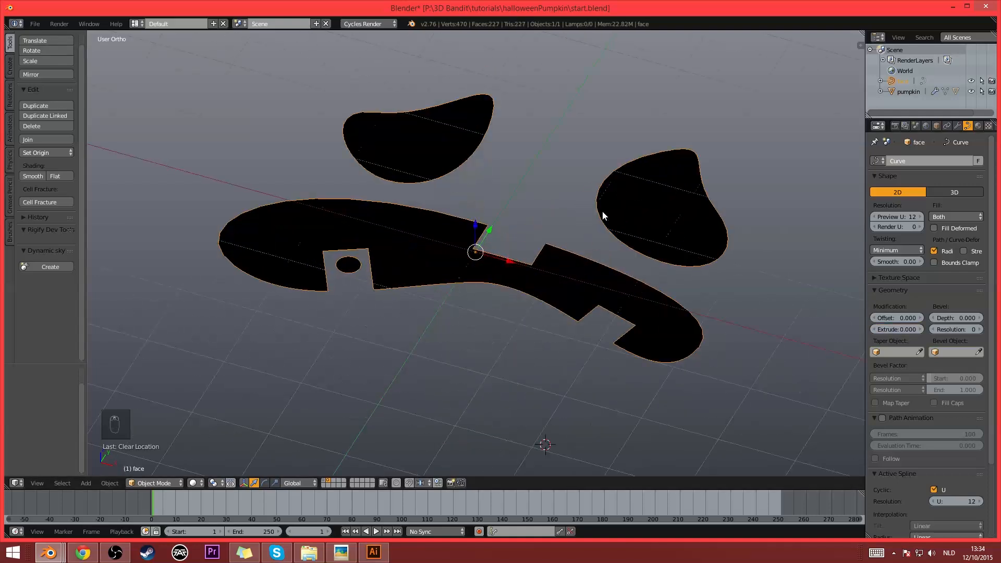
# - Convert the face curve to a mesh and select all of its geometry in Edit Mode
pyautogui.hotkey('alt', 'c')
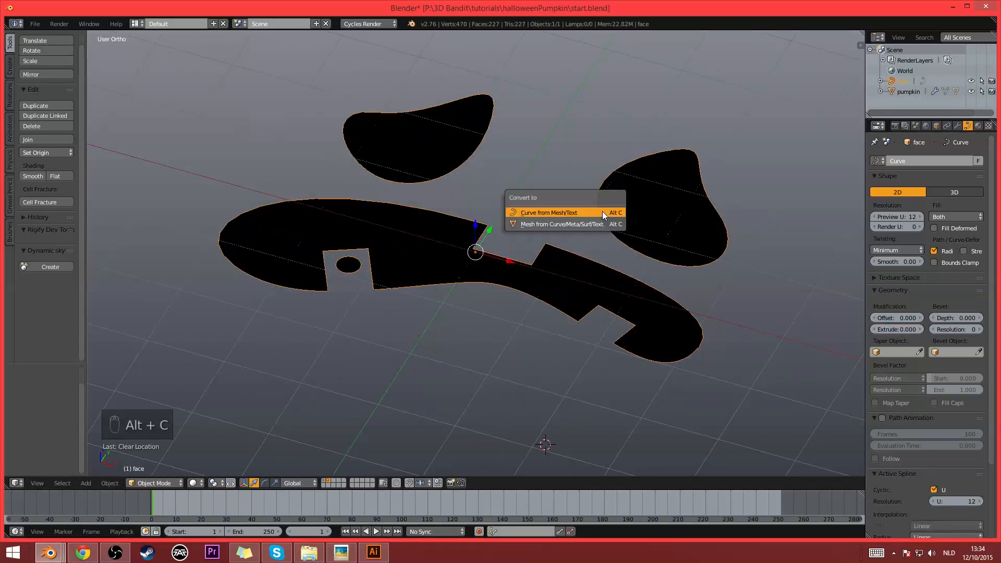
pyautogui.click(561, 228)
pyautogui.moveTo(561, 227); pyautogui.dragTo(574, 240, button='middle')
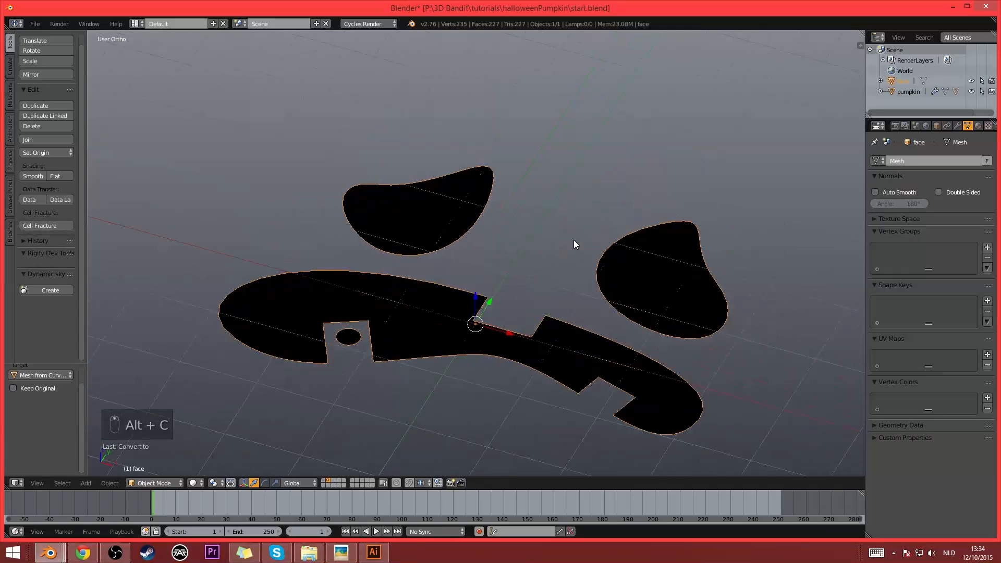
pyautogui.press('Tab')
pyautogui.press('a')
pyautogui.press('a')
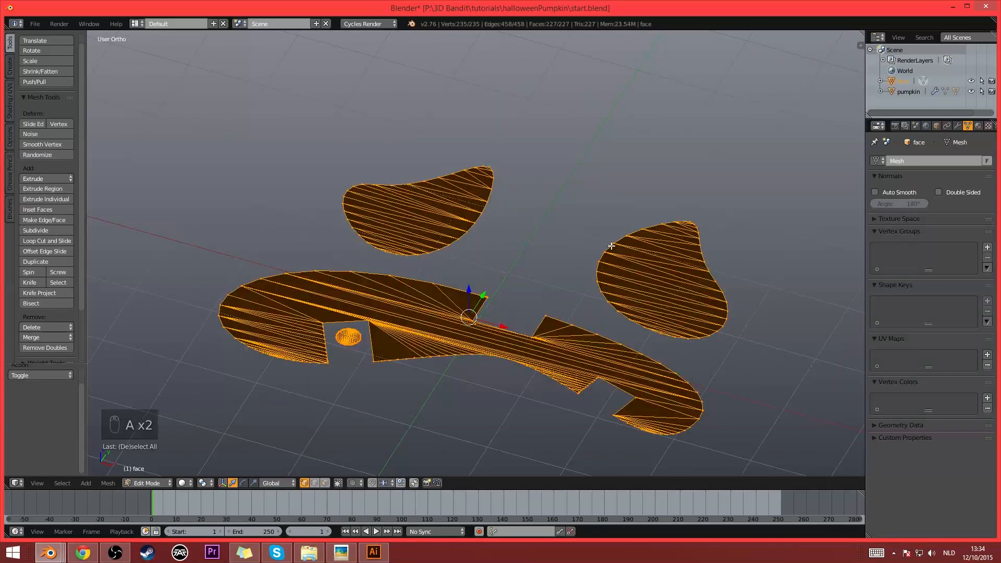
# - Inspect the converted face mesh, comparing its triangulated geometry in Edit Mode with its look in Object Mode
pyautogui.press('Tab')
pyautogui.press('Tab')
pyautogui.scroll(-1, 520, 315)
pyautogui.scroll(2, 521, 315)
pyautogui.press('Tab')
pyautogui.scroll(-2, 591, 321)
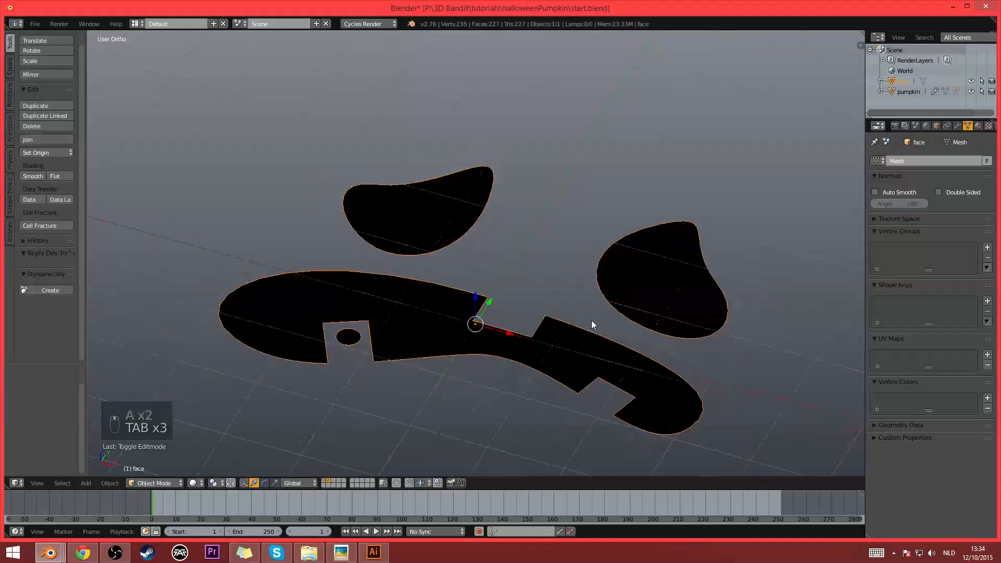
pyautogui.moveTo(626, 315); pyautogui.dragTo(624, 289, button='middle')
pyautogui.press('Tab')
pyautogui.scroll(1, 621, 291)
pyautogui.press('Tab')
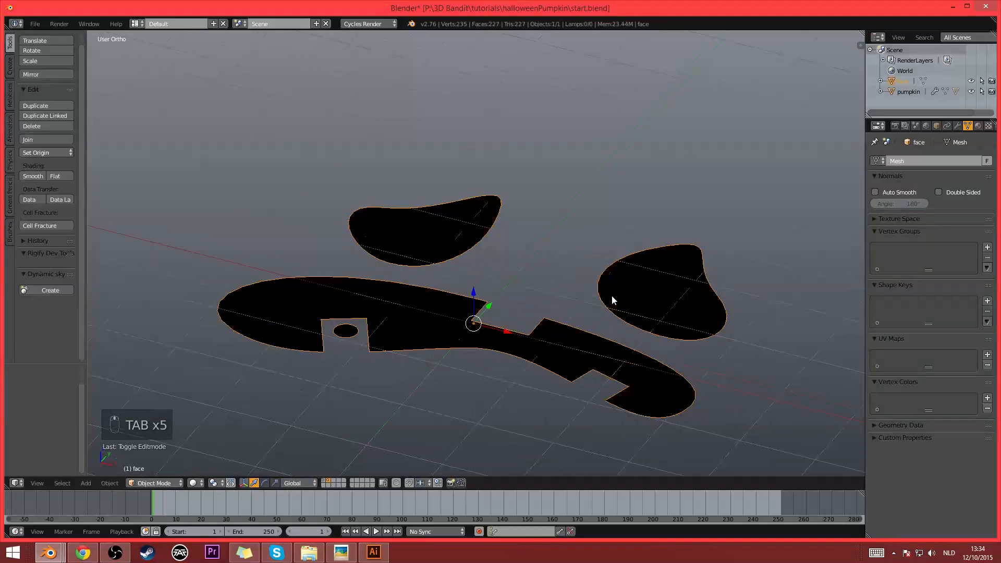
# - Try a Solidify modifier with a thickness of 0.01 on the face mesh, and remove it
pyautogui.click(956, 127)
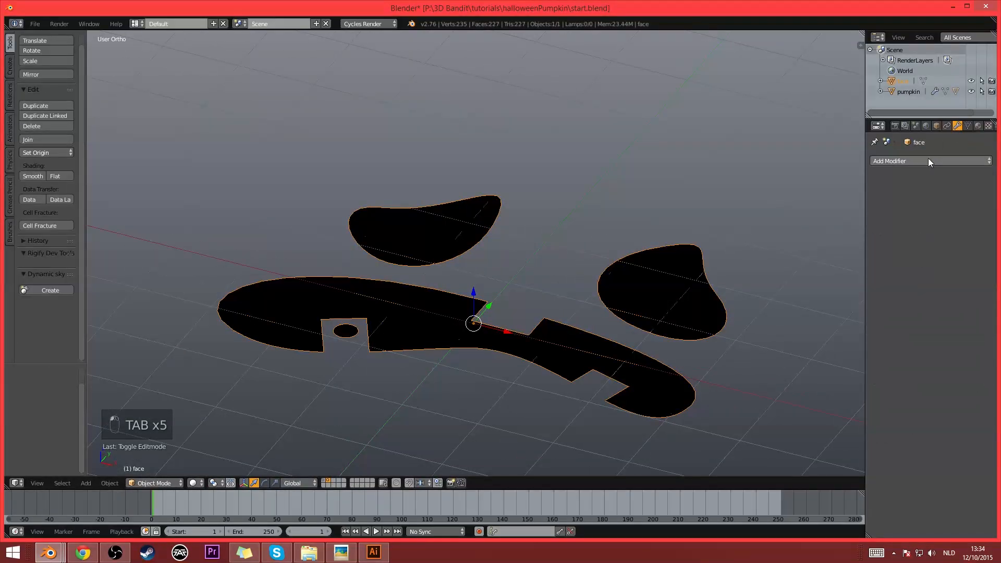
pyautogui.click(928, 159)
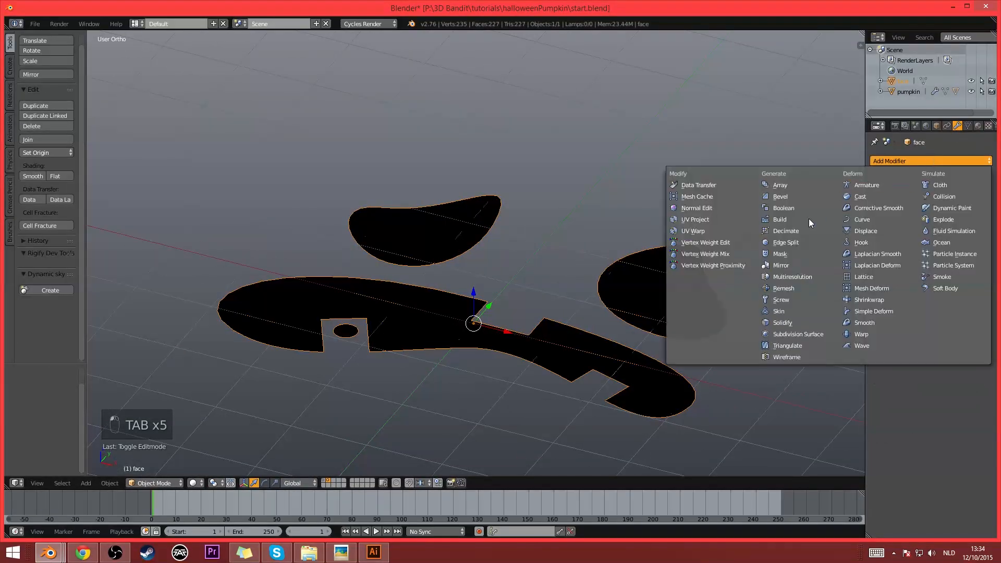
pyautogui.click(787, 323)
pyautogui.scroll(-7, 639, 236)
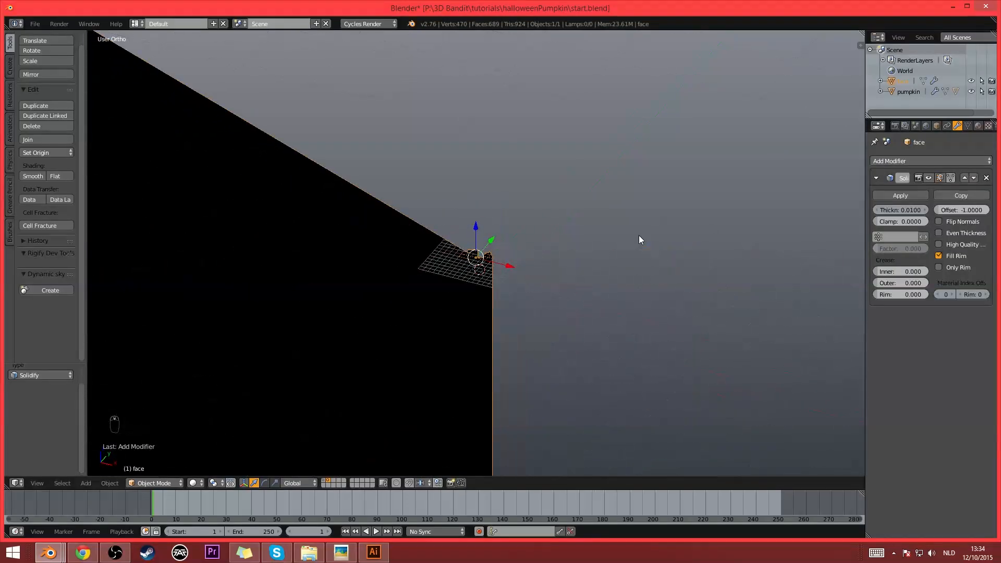
pyautogui.scroll(6, 639, 236)
pyautogui.moveTo(639, 235); pyautogui.dragTo(587, 217, button='middle')
pyautogui.scroll(4, 586, 216)
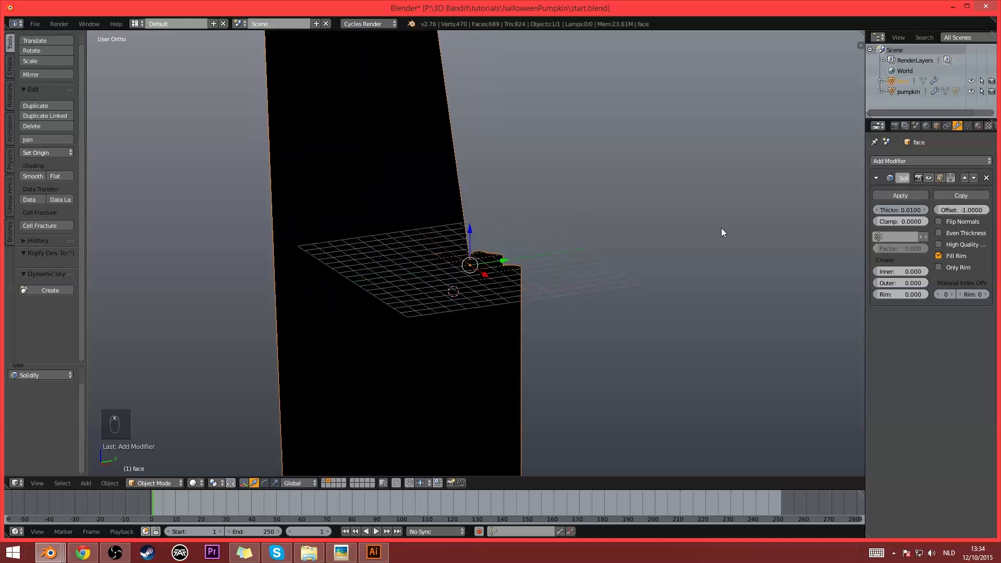
pyautogui.click(986, 178)
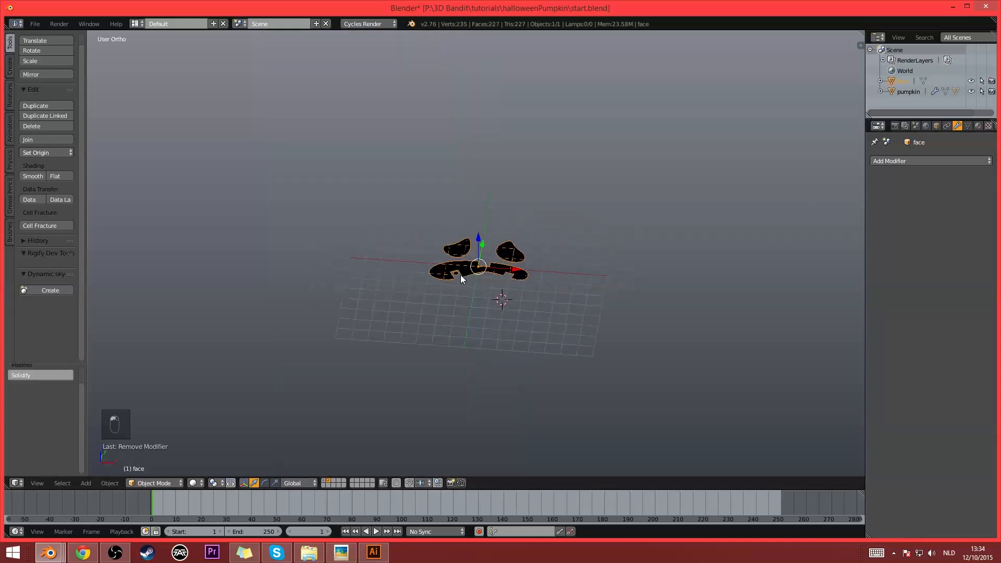
pyautogui.scroll(7, 477, 266)
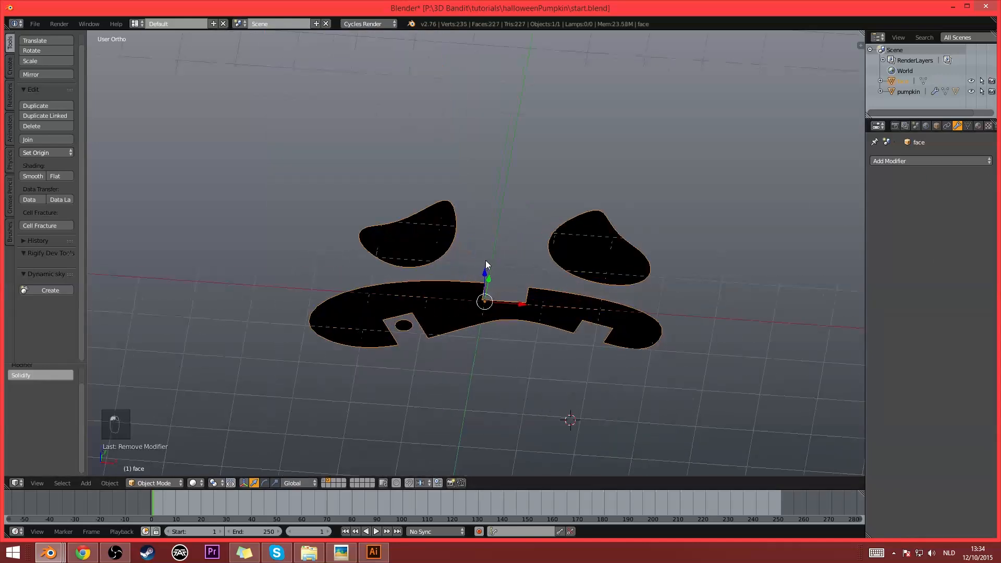
# - Extrude the whole face mesh upward along Z by about 3.8 units in Edit Mode and return to Object Mode
pyautogui.press('Tab')
pyautogui.moveTo(485, 262); pyautogui.dragTo(573, 283, button='middle')
pyautogui.scroll(1, 569, 280)
pyautogui.press('e')
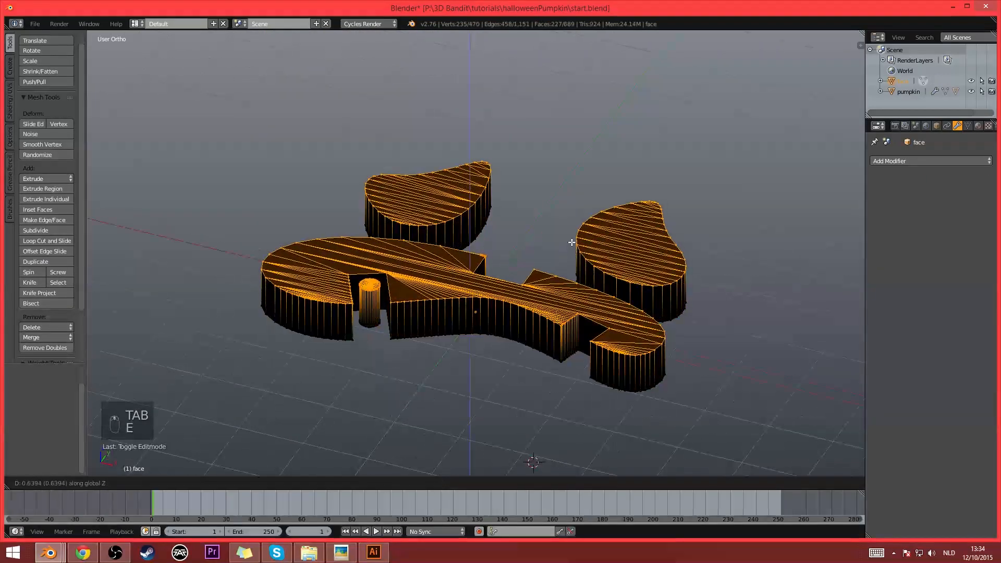
pyautogui.click(617, 51)
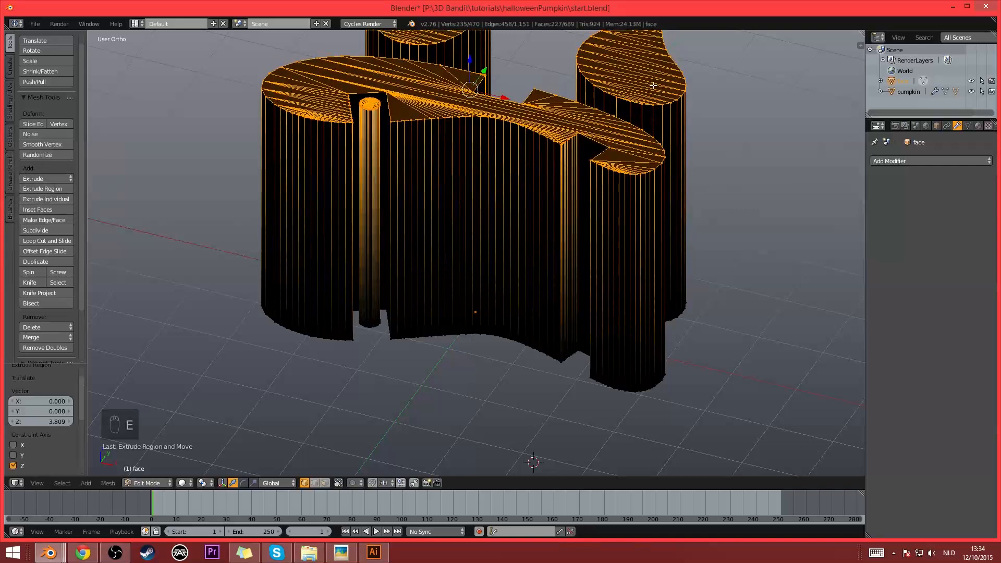
pyautogui.press('Tab')
pyautogui.scroll(-4, 773, 133)
# - Unlink the imported SVGMat material from the extruded face object
pyautogui.click(978, 126)
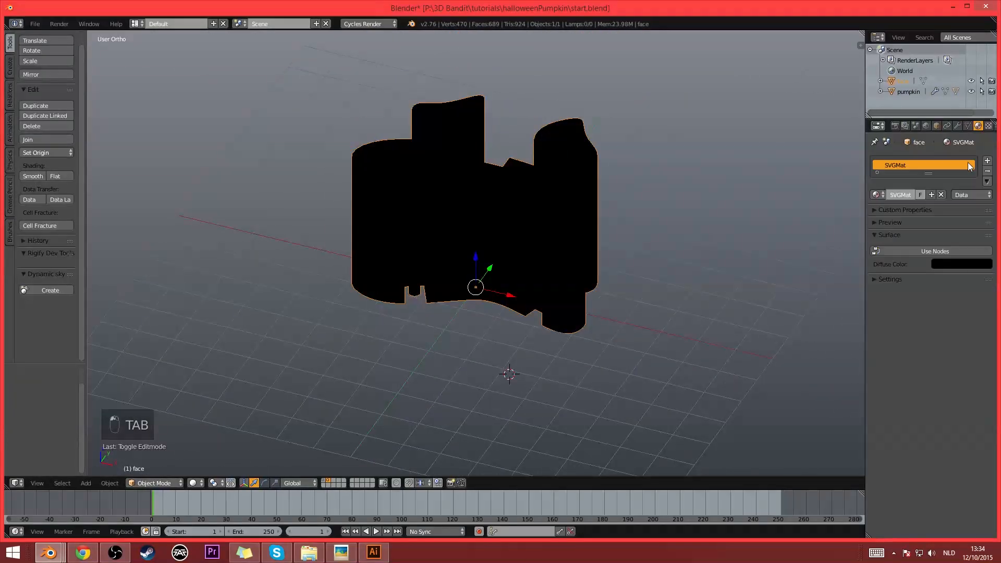
pyautogui.click(941, 196)
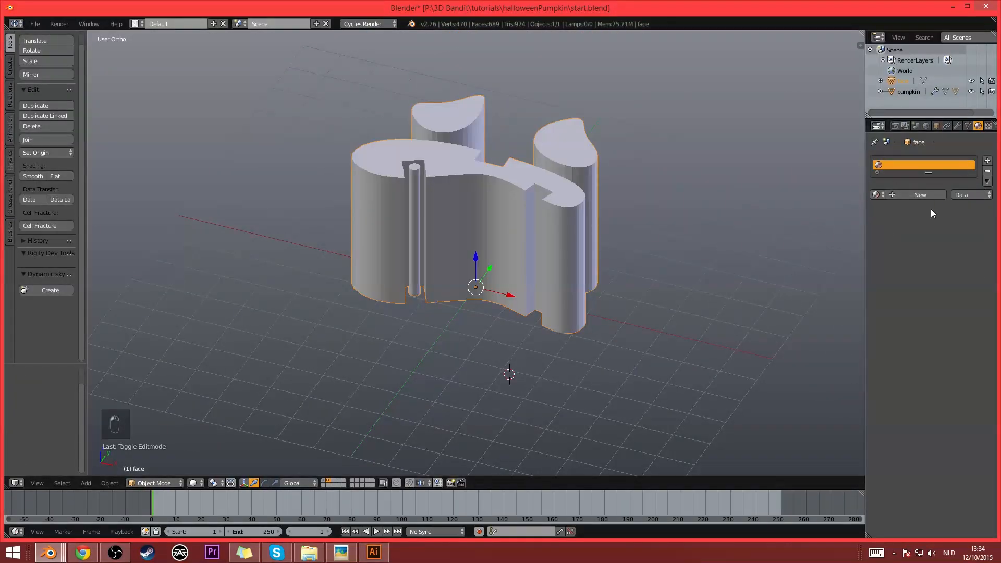
pyautogui.keyDown('shift'); pyautogui.moveTo(469, 197); pyautogui.dragTo(430, 228, button='middle'); pyautogui.keyUp('shift')
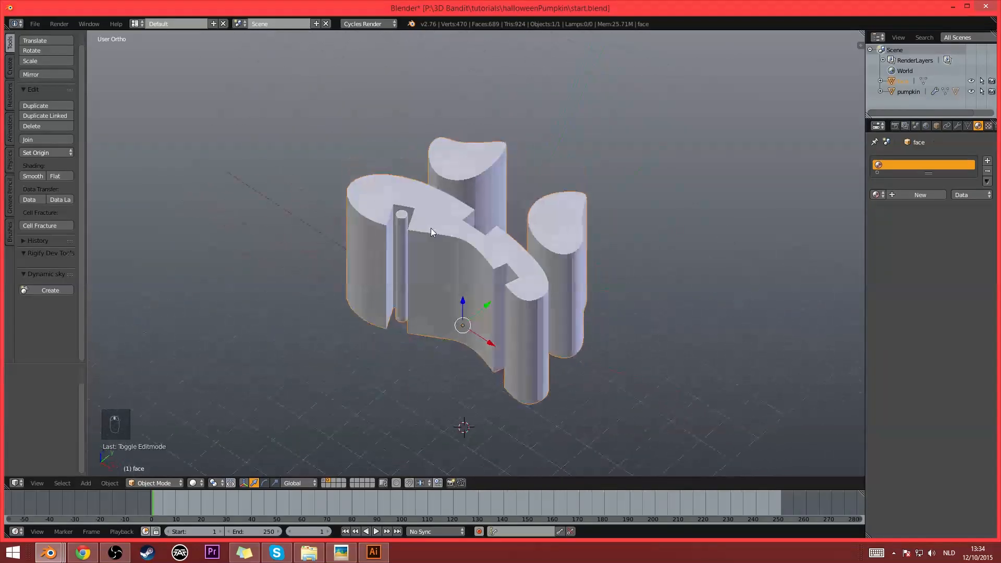
# - Move the face object to the first layer and show that layer with the pumpkin
pyautogui.press('m')
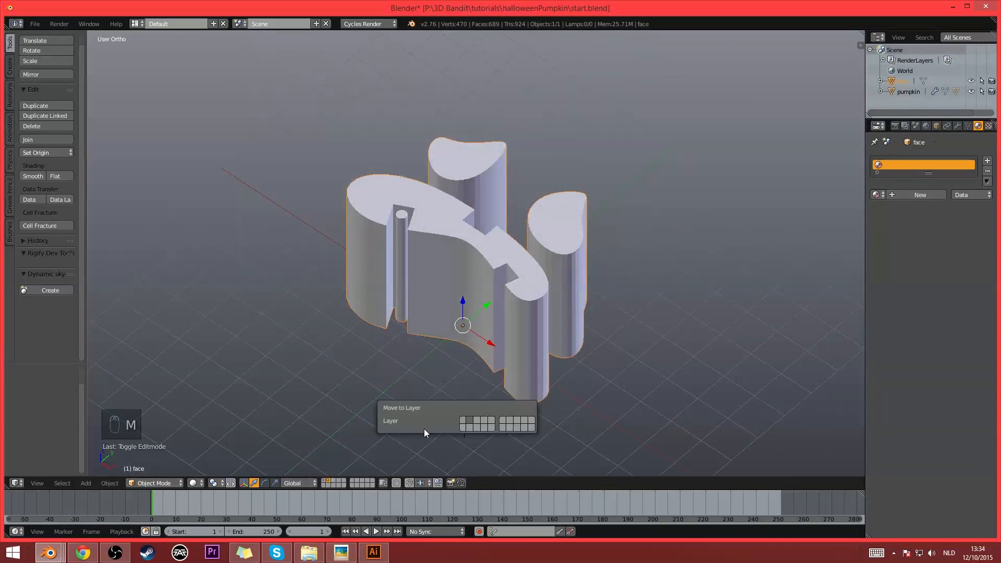
pyautogui.click(461, 420)
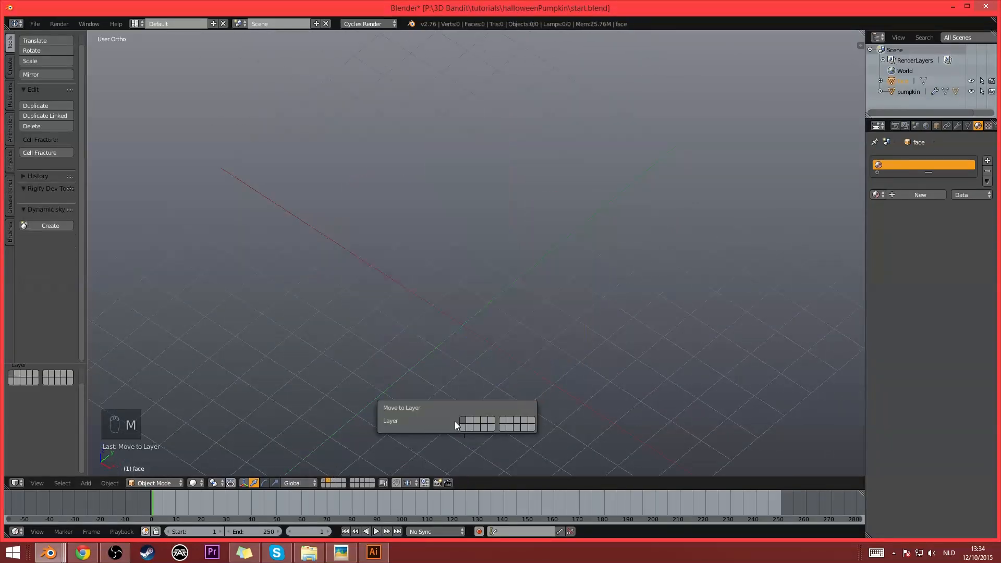
pyautogui.click(324, 480)
pyautogui.moveTo(485, 334); pyautogui.dragTo(519, 313, button='middle')
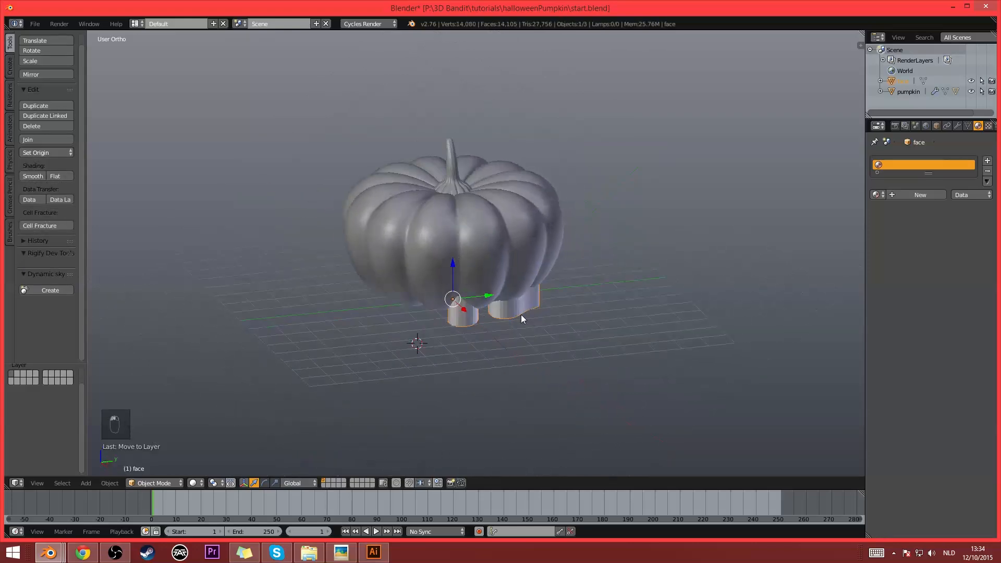
# - Move the face clear of the pumpkin and rotate it 90° about the X axis
pyautogui.press('g')
pyautogui.click(315, 284)
pyautogui.moveTo(315, 283); pyautogui.dragTo(339, 299, button='middle')
pyautogui.press('r')
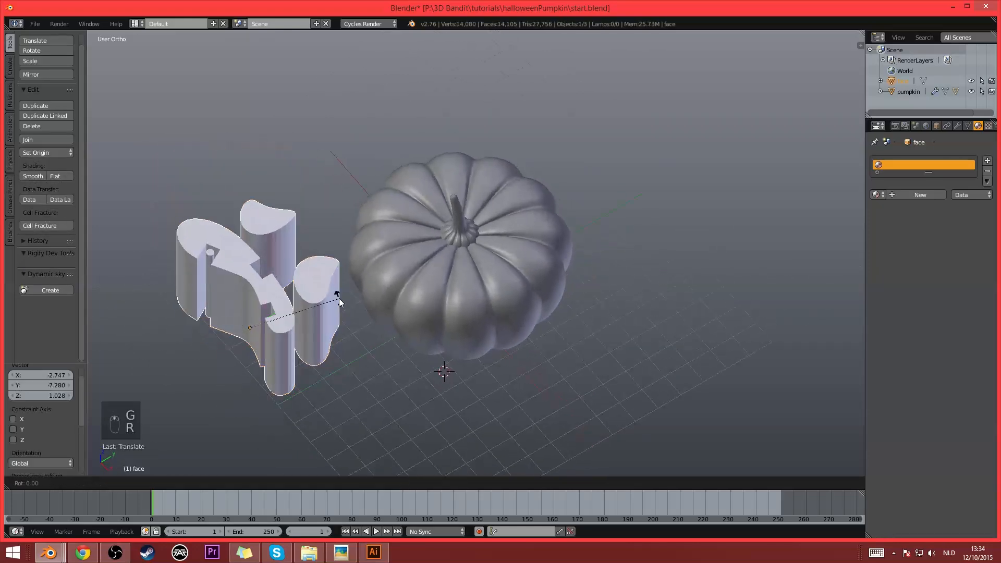
pyautogui.press('x')
pyautogui.press('9')
pyautogui.press('0')
pyautogui.press('Return')
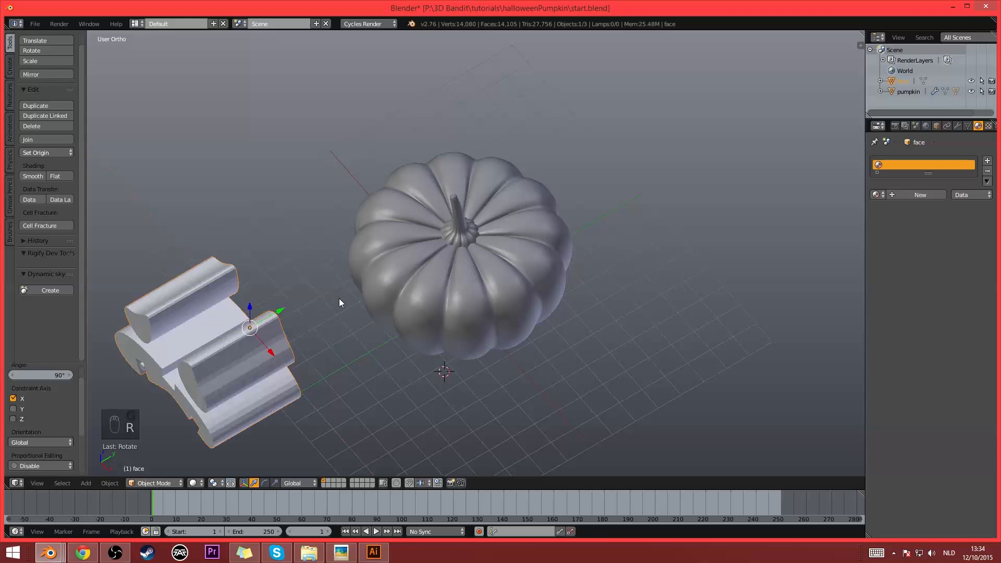
# - In front view, position the face over the pumpkin's front and scale it down to fit, first by about 0.835
pyautogui.press('KP_1')
pyautogui.press('g')
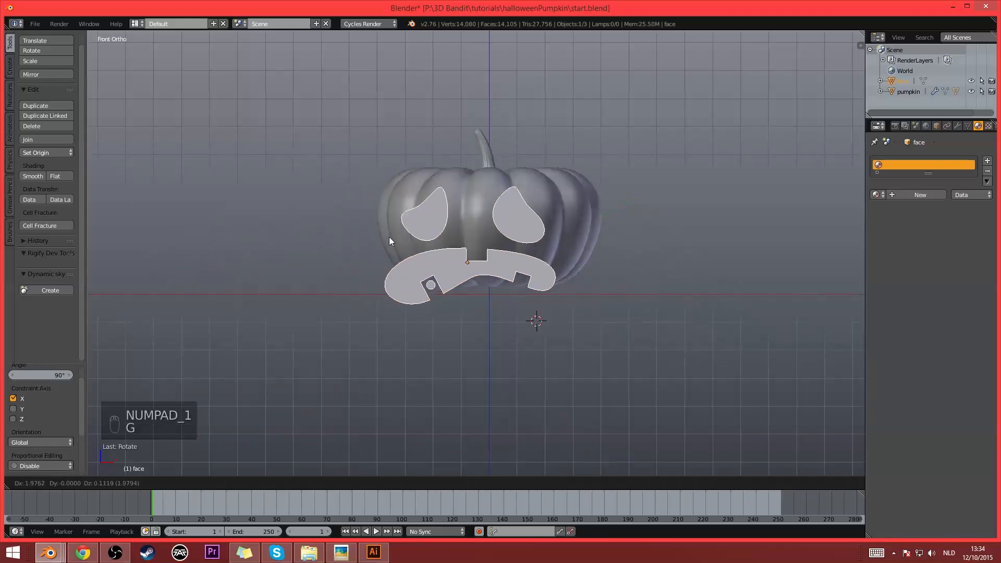
pyautogui.click(387, 210)
pyautogui.scroll(2, 680, 246)
pyautogui.press('s')
pyautogui.press('g')
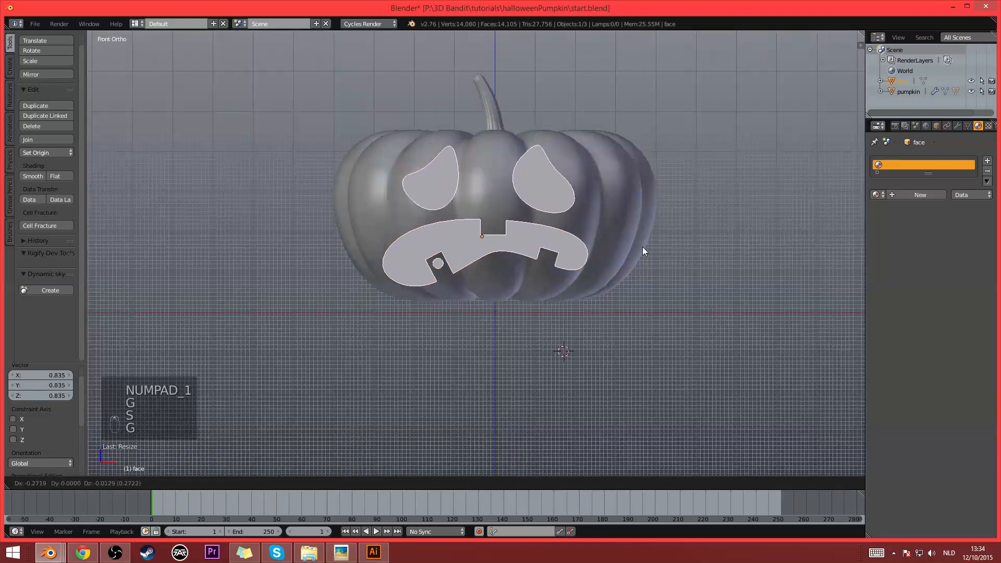
pyautogui.press('s')
pyautogui.click(648, 251)
pyautogui.press('g')
pyautogui.click(656, 248)
pyautogui.scroll(-3, 652, 244)
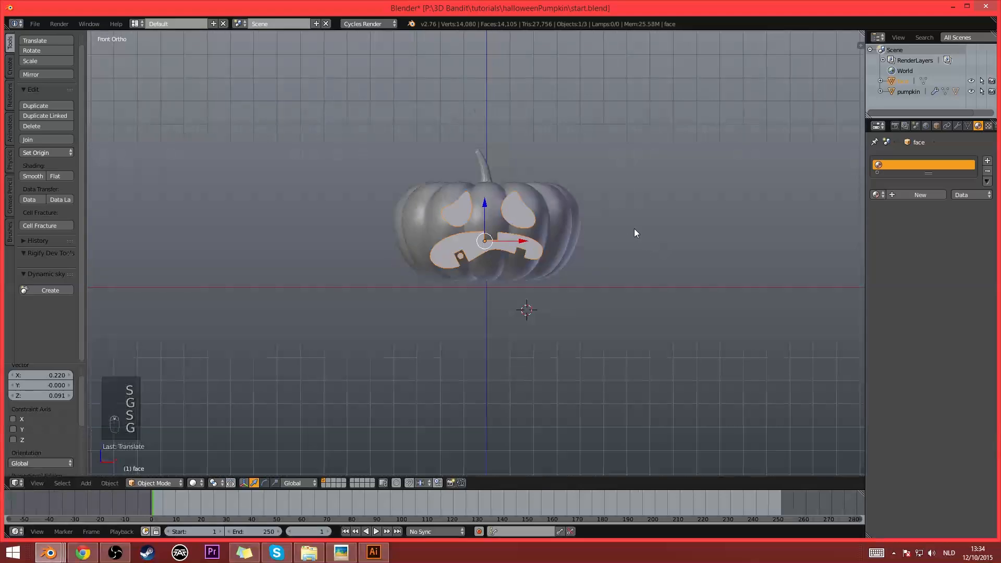
# - Move the face along the Y axis by about 5.2 units so it cuts into the pumpkin's front
pyautogui.moveTo(634, 228); pyautogui.dragTo(430, 253, button='middle')
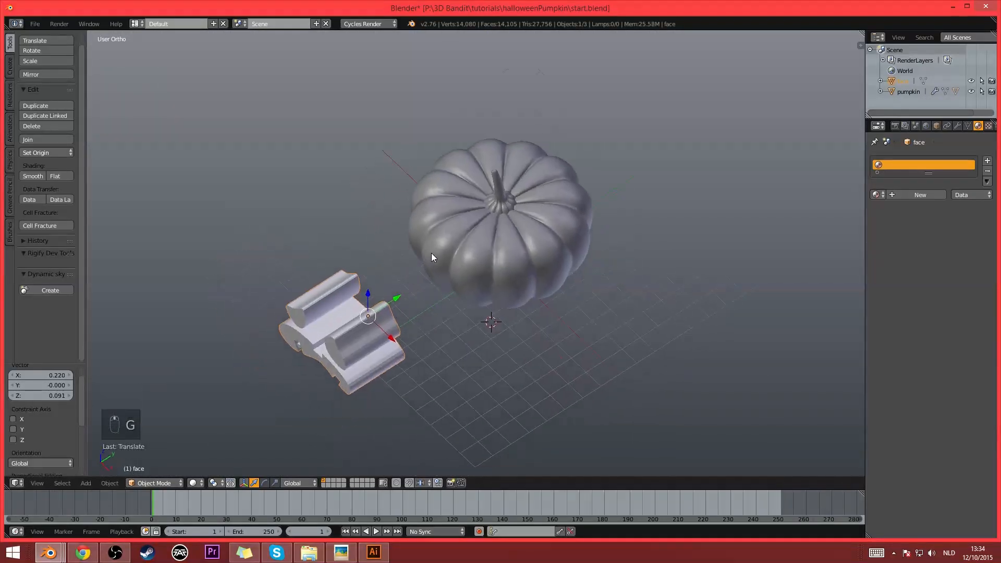
pyautogui.scroll(2, 375, 301)
pyautogui.moveTo(374, 301)
pyautogui.mouseDown(button='middle')
pyautogui.moveTo(398, 288)
pyautogui.moveTo(358, 305)
pyautogui.mouseUp(button='middle')
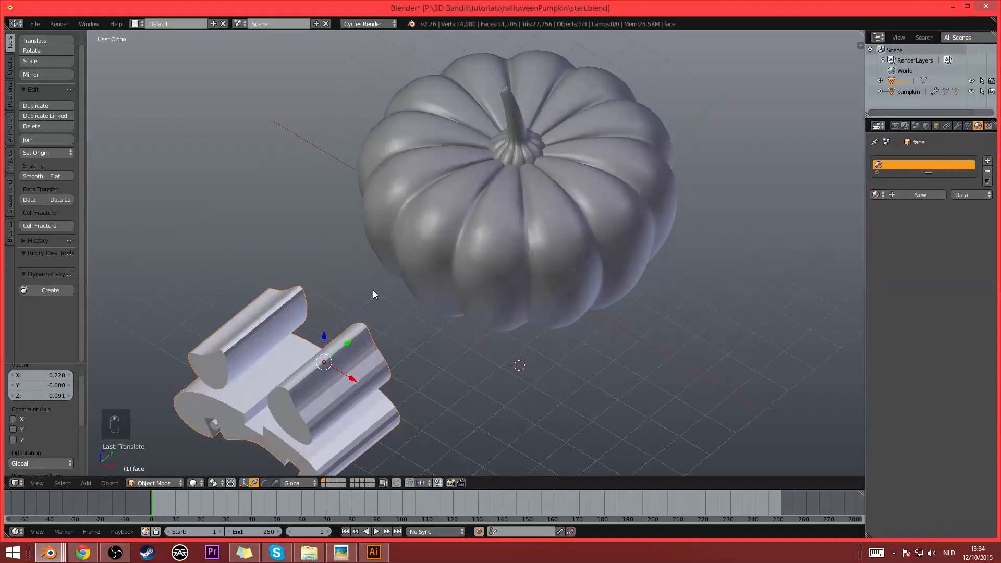
pyautogui.press('g')
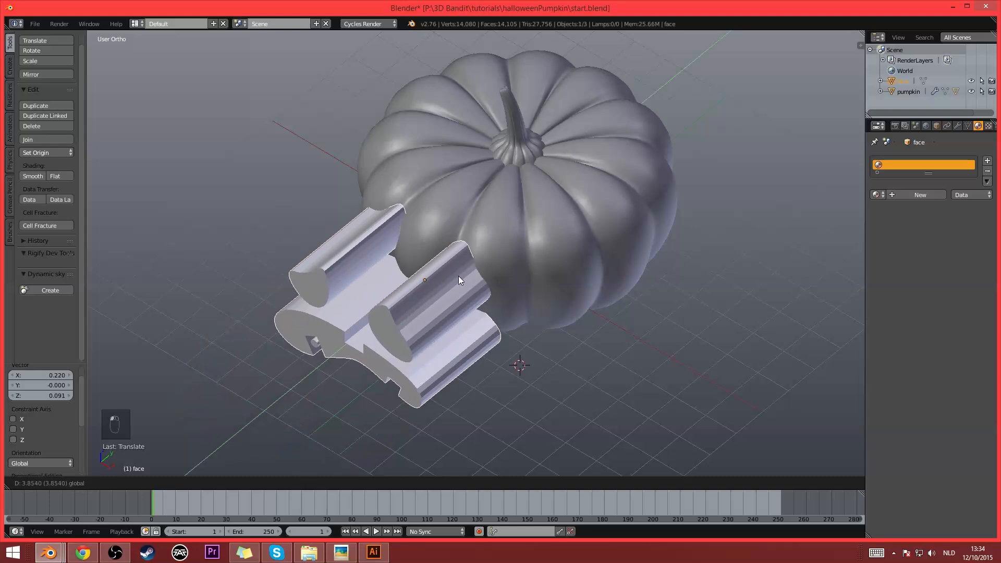
pyautogui.press('y')
pyautogui.click(455, 313)
pyautogui.moveTo(455, 314); pyautogui.dragTo(487, 284, button='middle')
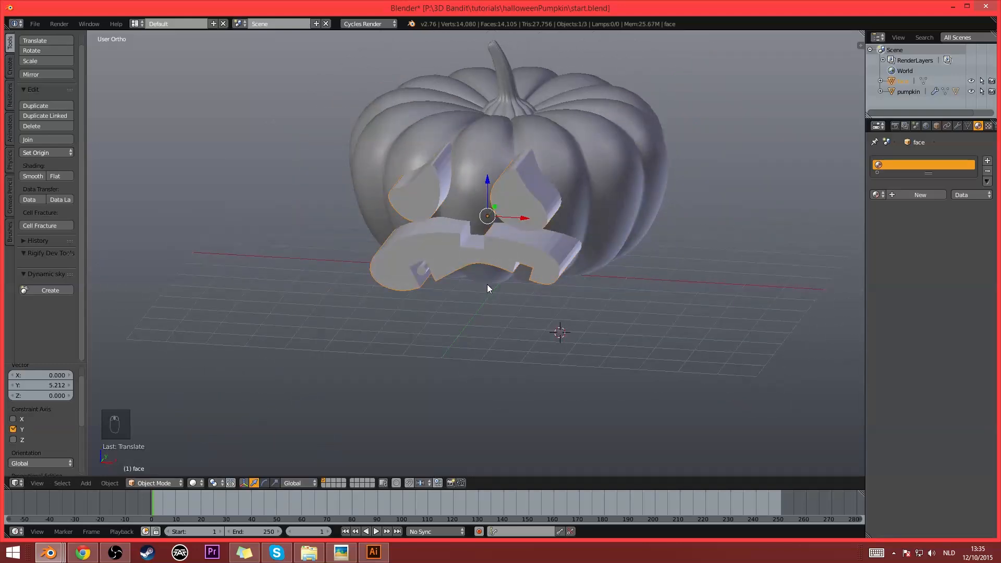
# - Adjust the face's depth in the pumpkin with small shifts along the Y axis, ending with one of about -0.673
pyautogui.moveTo(406, 270); pyautogui.dragTo(593, 204, button='middle')
pyautogui.moveTo(505, 202); pyautogui.dragTo(514, 226)
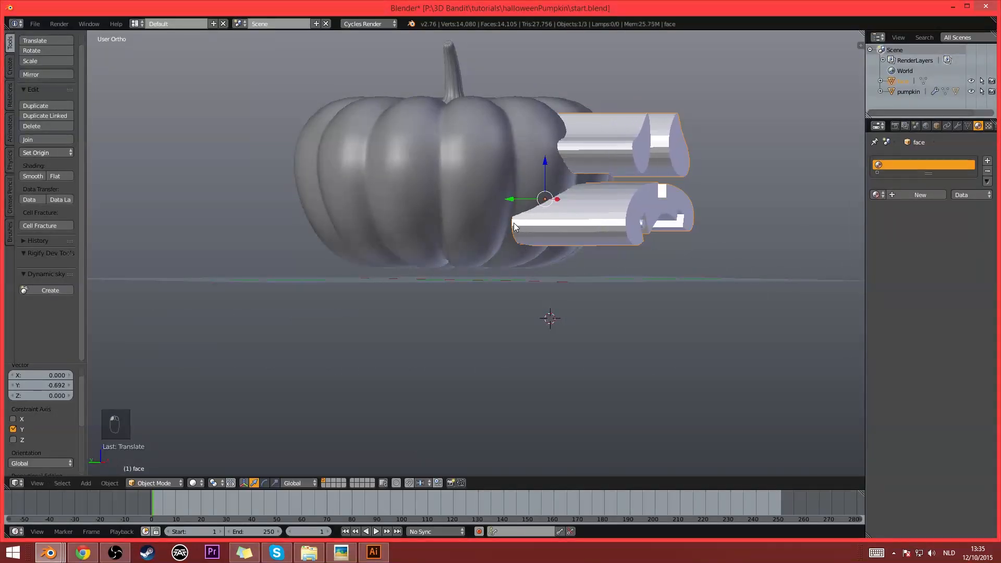
pyautogui.moveTo(510, 227)
pyautogui.mouseDown(button='middle')
pyautogui.moveTo(568, 243)
pyautogui.moveTo(513, 215)
pyautogui.mouseUp(button='middle')
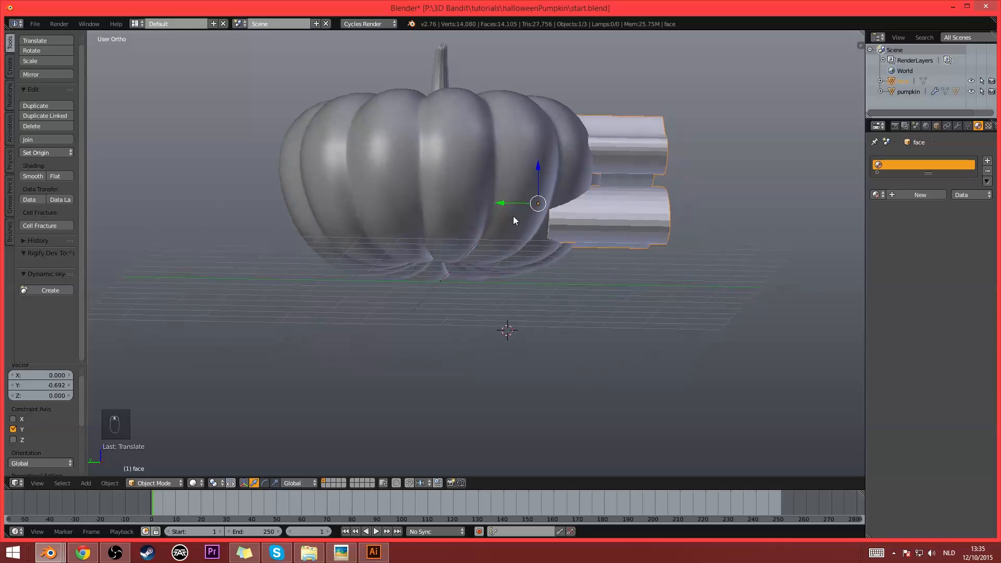
pyautogui.moveTo(513, 215); pyautogui.dragTo(468, 209)
pyautogui.moveTo(619, 233); pyautogui.dragTo(490, 195, button='middle')
pyautogui.moveTo(489, 195)
pyautogui.mouseDown()
pyautogui.moveTo(465, 196)
pyautogui.moveTo(489, 195)
pyautogui.mouseUp()
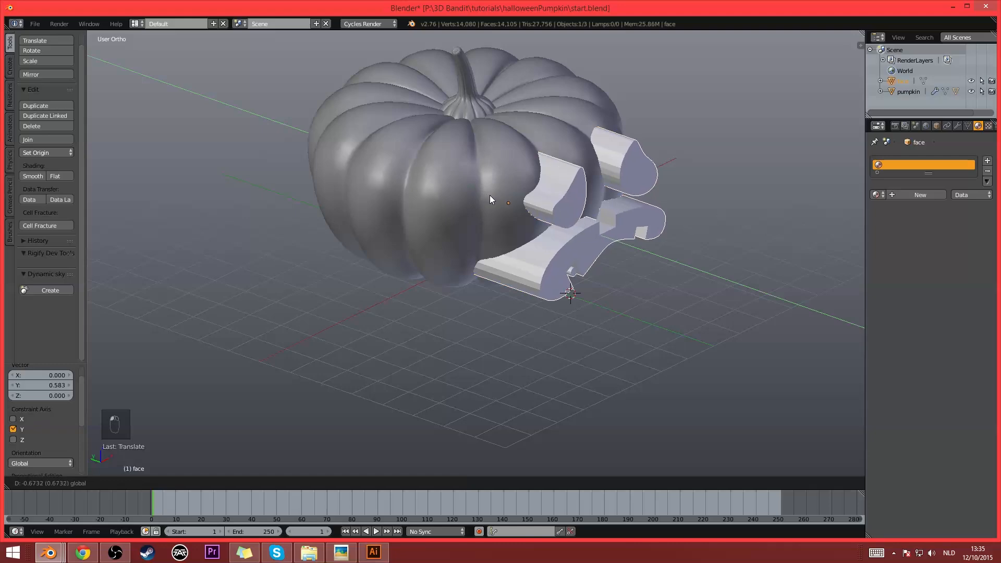
pyautogui.moveTo(490, 195); pyautogui.dragTo(561, 194, button='middle')
pyautogui.scroll(3, 561, 194)
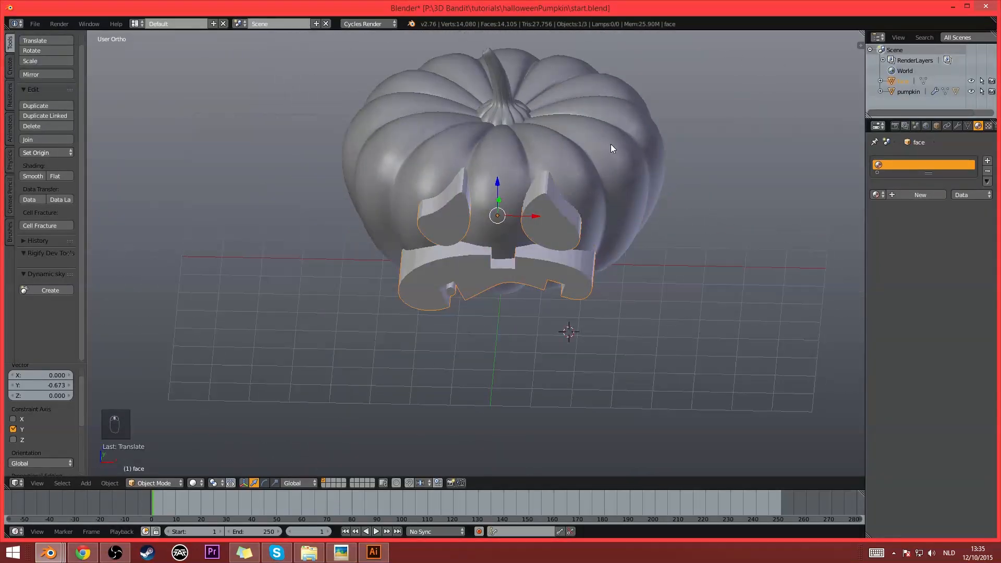
# - Select the pumpkin and show its modifiers
pyautogui.rightClick(611, 145)
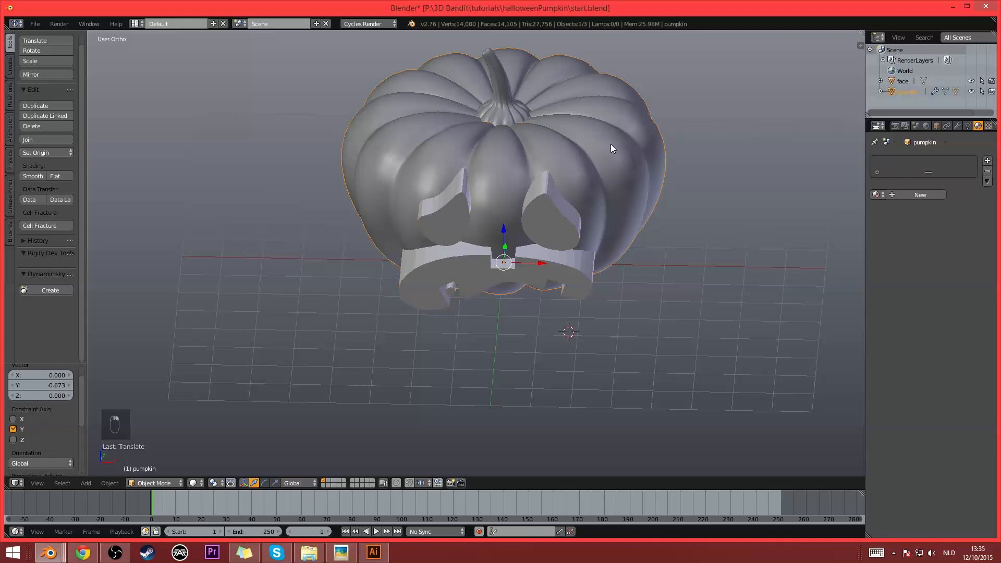
pyautogui.keyDown('shift'); pyautogui.moveTo(611, 145); pyautogui.dragTo(553, 191, button='middle'); pyautogui.keyUp('shift')
pyautogui.click(957, 126)
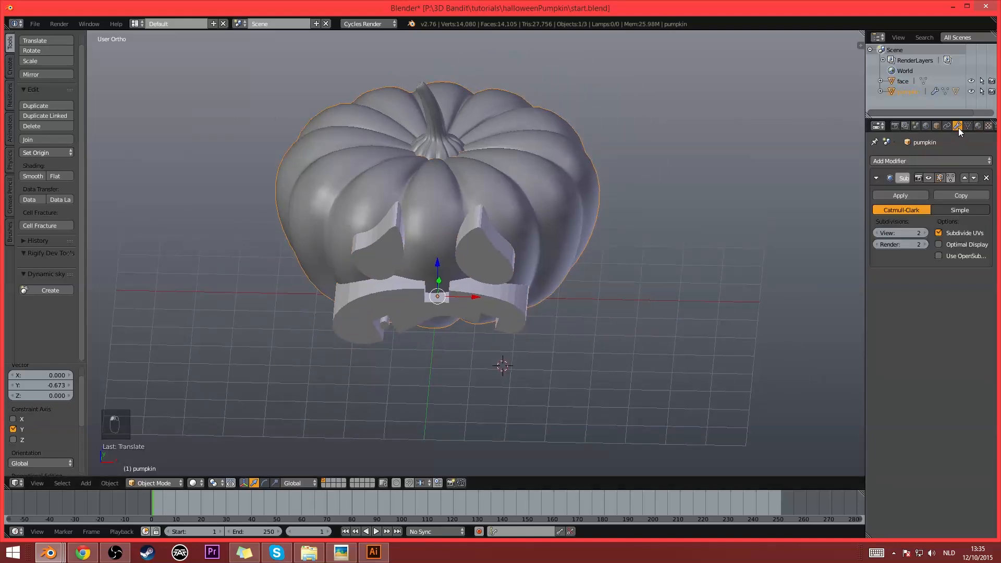
# - Examine from several angles, in solid and wireframe display, how the face object intersects the pumpkin's front
pyautogui.moveTo(823, 149); pyautogui.dragTo(682, 186, button='middle')
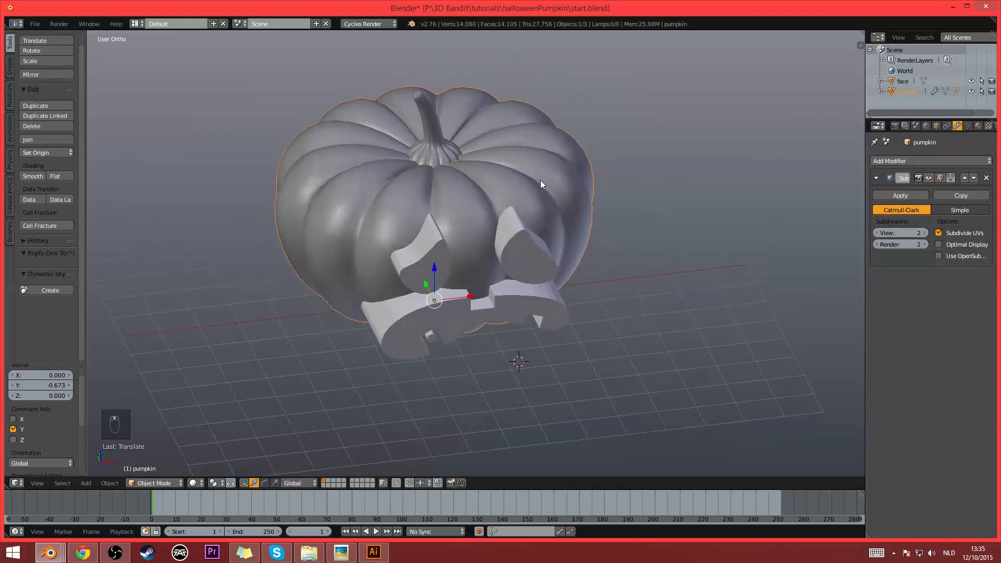
pyautogui.moveTo(540, 180); pyautogui.dragTo(544, 194, button='middle')
pyautogui.press('z')
pyautogui.press('z')
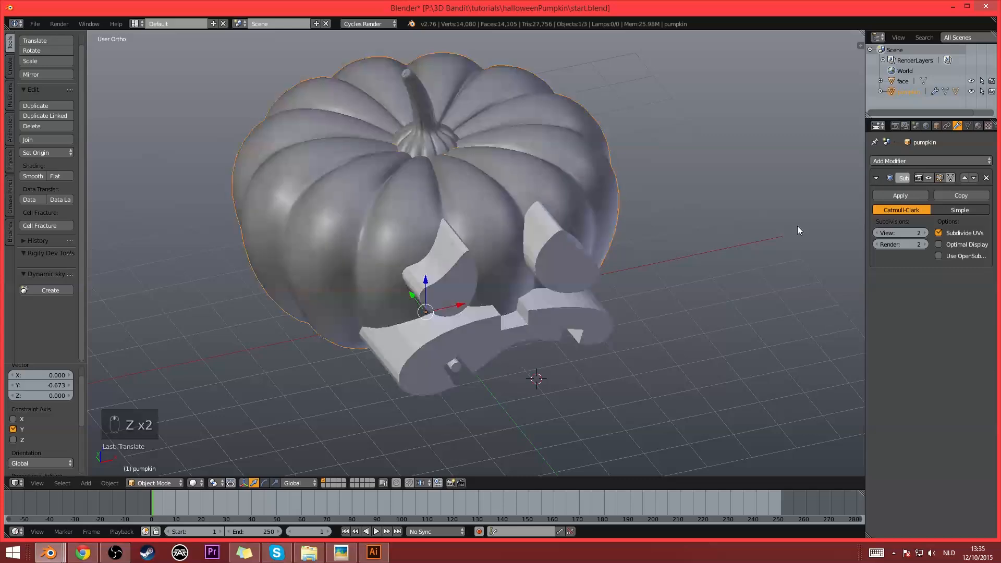
pyautogui.moveTo(813, 236); pyautogui.dragTo(539, 188, button='middle')
pyautogui.moveTo(458, 223)
pyautogui.mouseDown(button='middle')
pyautogui.moveTo(493, 217)
pyautogui.moveTo(415, 210)
pyautogui.moveTo(477, 215)
pyautogui.mouseUp(button='middle')
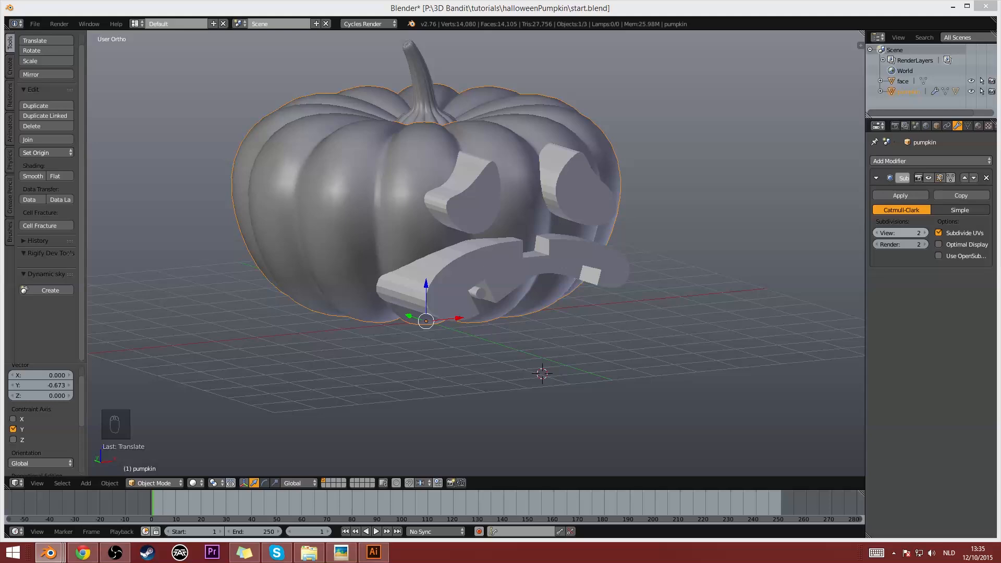
pyautogui.moveTo(507, 258); pyautogui.dragTo(551, 273, button='middle')
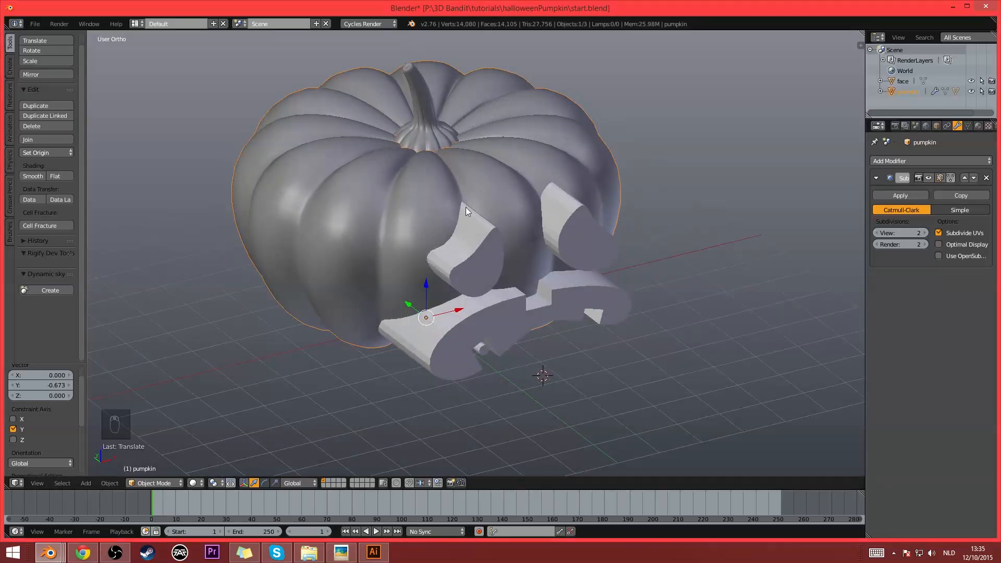
pyautogui.moveTo(465, 208)
pyautogui.mouseDown(button='middle')
pyautogui.moveTo(479, 273)
pyautogui.moveTo(418, 279)
pyautogui.moveTo(380, 215)
pyautogui.moveTo(428, 224)
pyautogui.moveTo(489, 211)
pyautogui.moveTo(423, 218)
pyautogui.moveTo(474, 228)
pyautogui.moveTo(452, 230)
pyautogui.moveTo(478, 226)
pyautogui.moveTo(458, 217)
pyautogui.moveTo(478, 208)
pyautogui.mouseUp(button='middle')
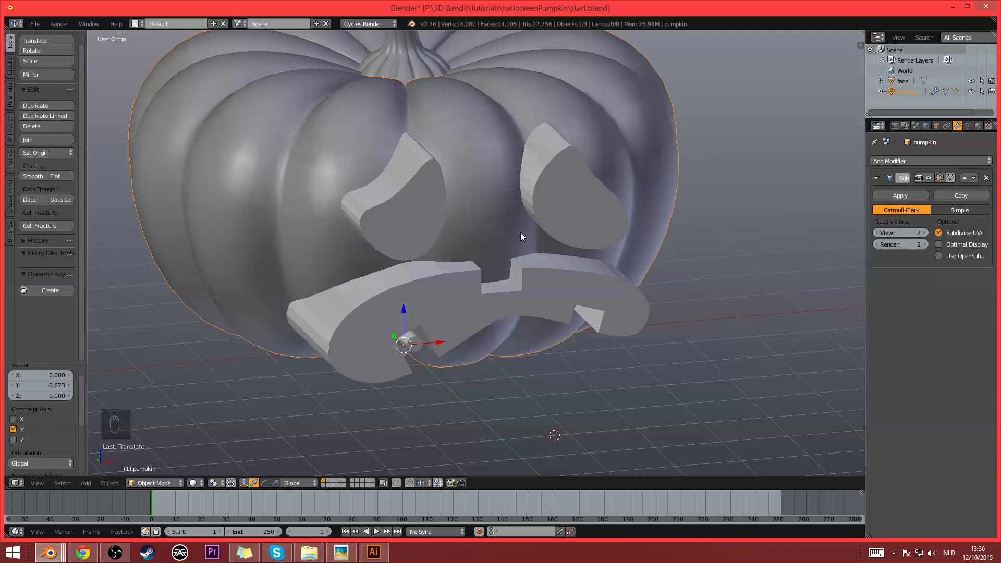
pyautogui.moveTo(521, 233); pyautogui.dragTo(539, 119, button='middle')
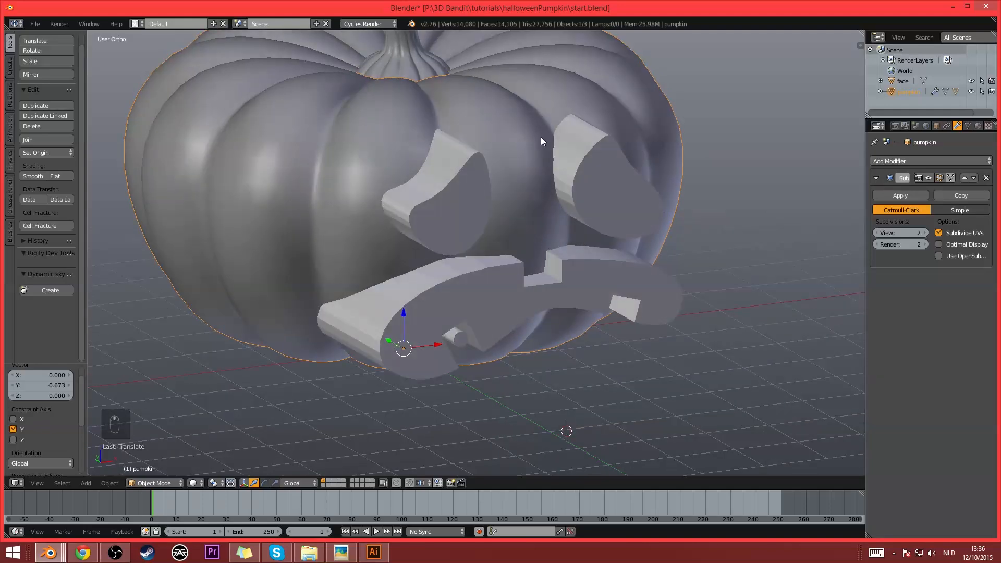
pyautogui.scroll(-3, 540, 138)
pyautogui.scroll(2, 531, 162)
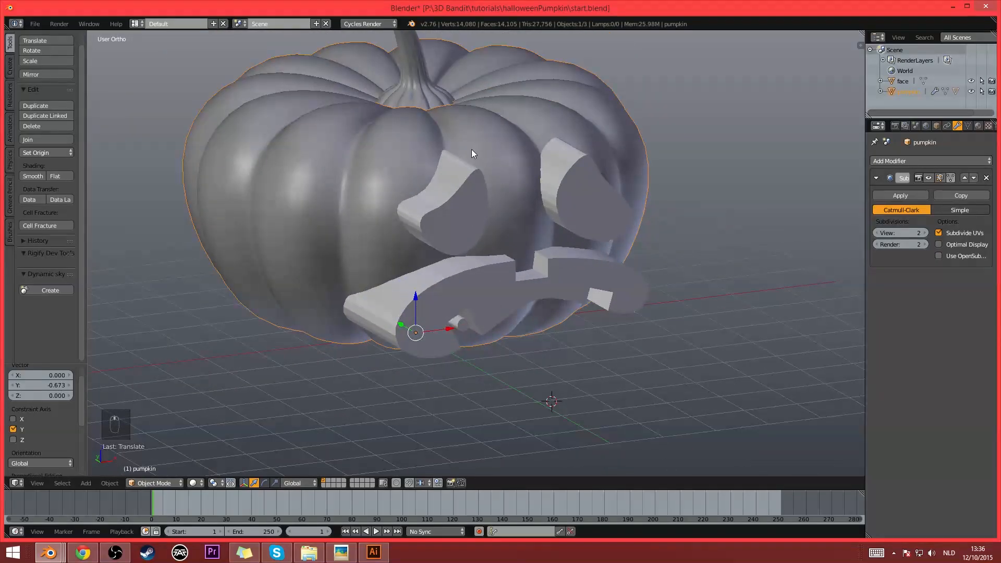
pyautogui.moveTo(456, 197); pyautogui.dragTo(524, 232, button='middle')
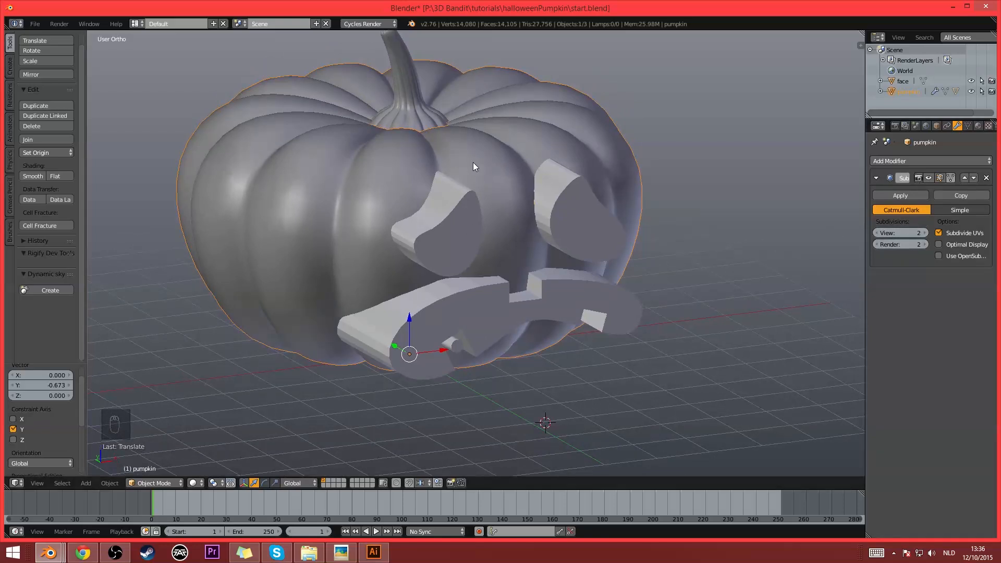
# - Add a Boolean modifier to the pumpkin with the face as its target object
pyautogui.click(930, 162)
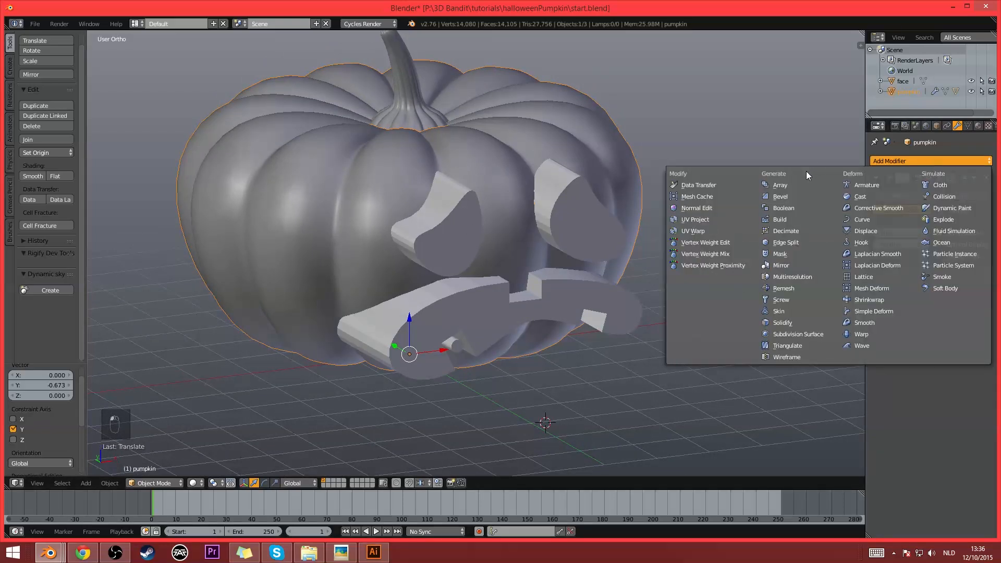
pyautogui.click(795, 208)
pyautogui.moveTo(711, 219); pyautogui.dragTo(568, 208, button='middle')
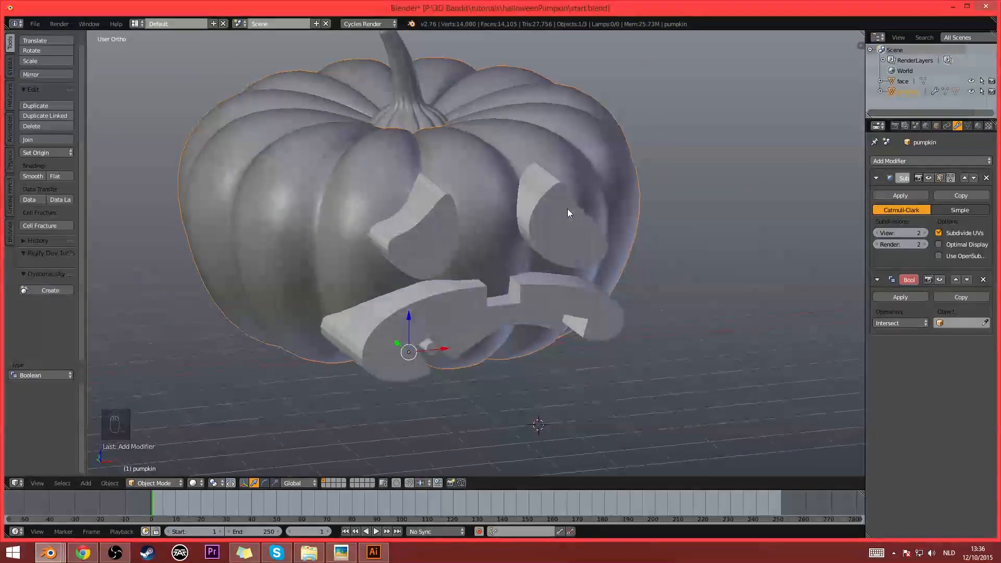
pyautogui.click(956, 323)
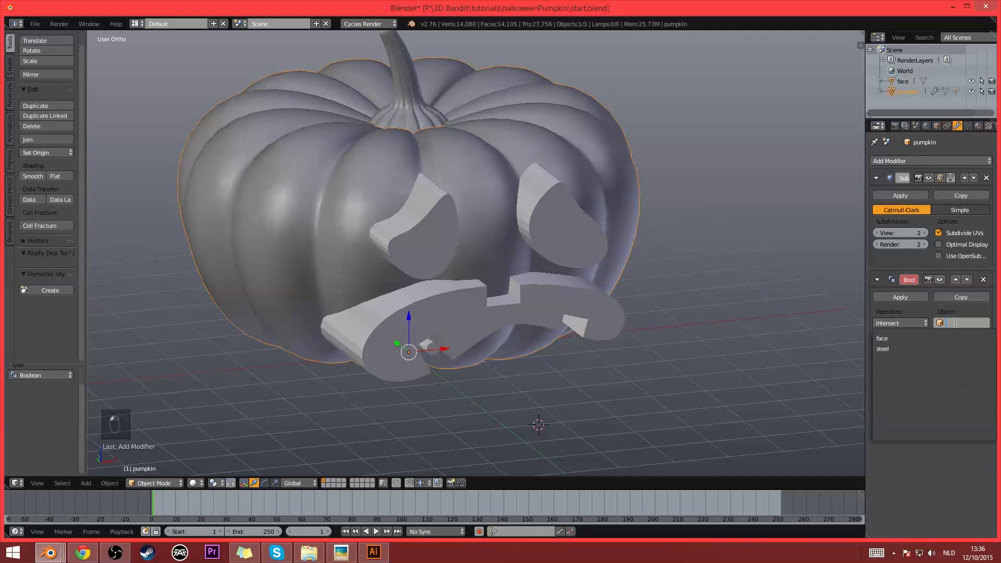
pyautogui.click(899, 339)
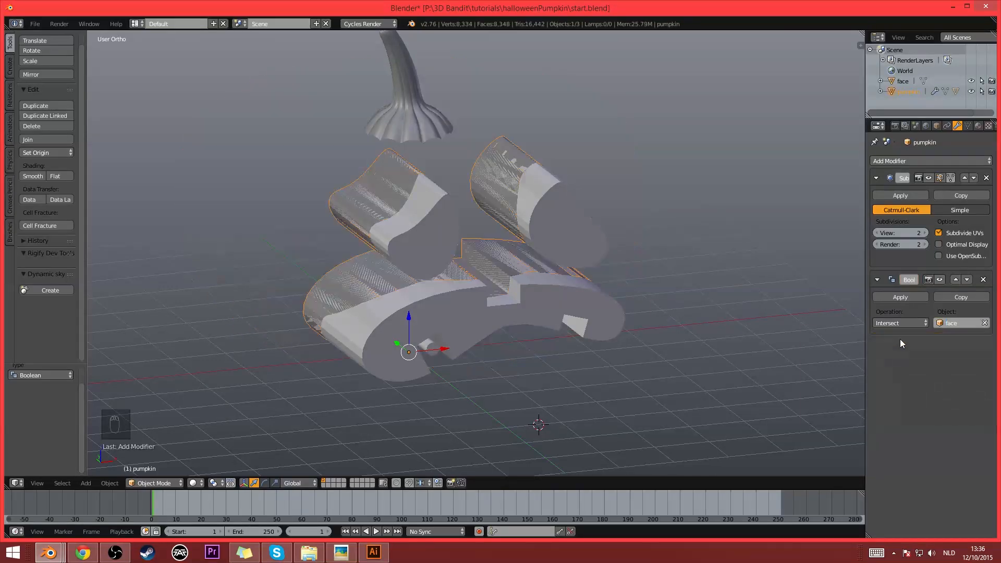
pyautogui.moveTo(652, 291); pyautogui.dragTo(365, 226, button='middle')
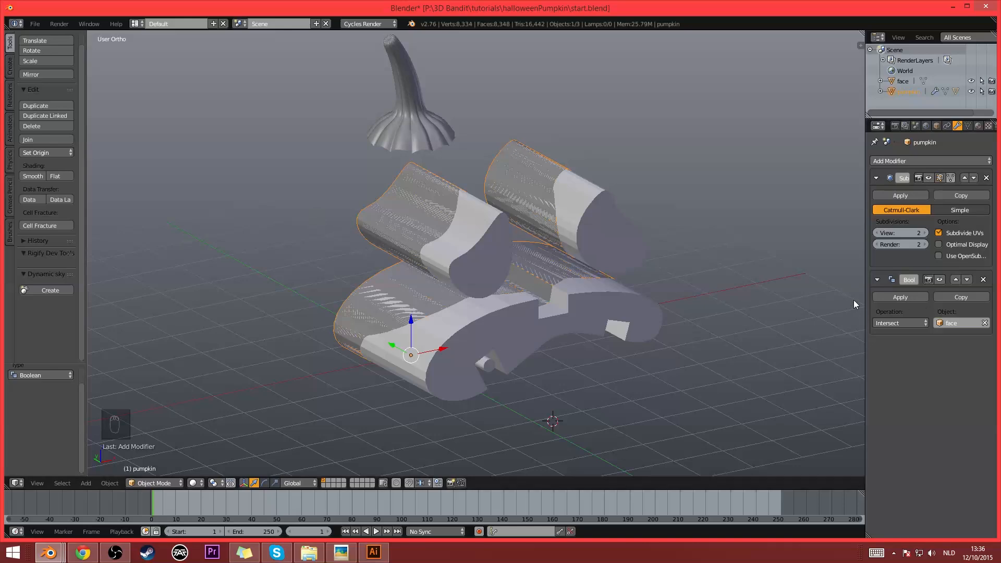
# - Try the Union and Intersect operations on the pumpkin's Boolean modifier
pyautogui.click(897, 322)
pyautogui.click(893, 300)
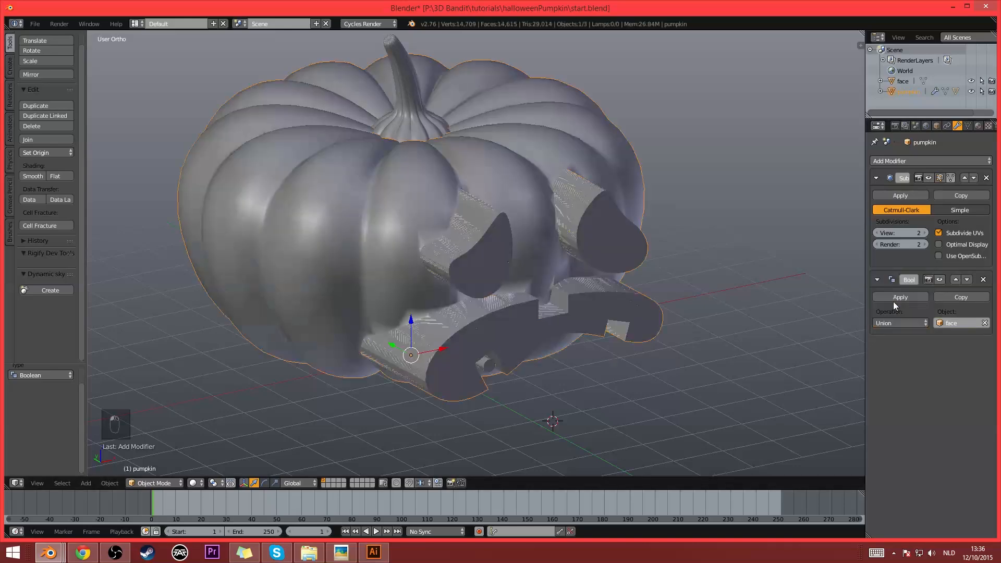
pyautogui.moveTo(531, 274); pyautogui.dragTo(570, 268, button='middle')
pyautogui.press('z')
pyautogui.press('z')
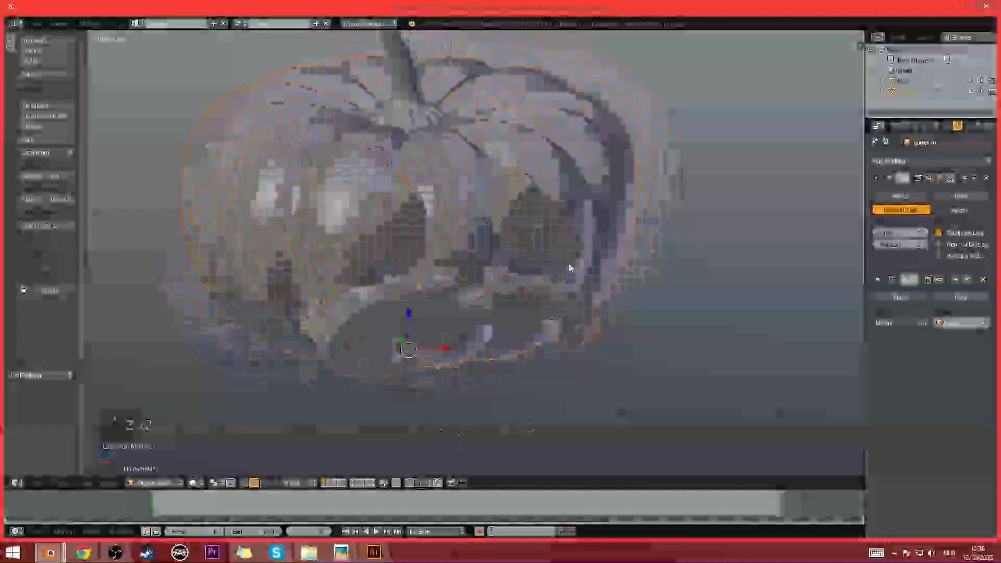
pyautogui.click(888, 323)
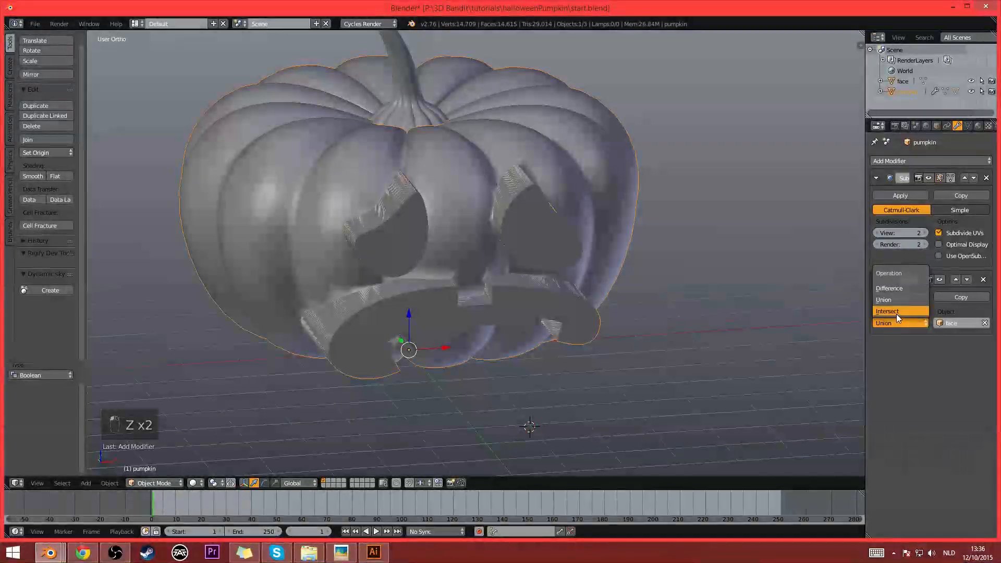
pyautogui.click(896, 314)
# - Set the Boolean modifier's operation to Difference and check the cut in wireframe display
pyautogui.click(889, 323)
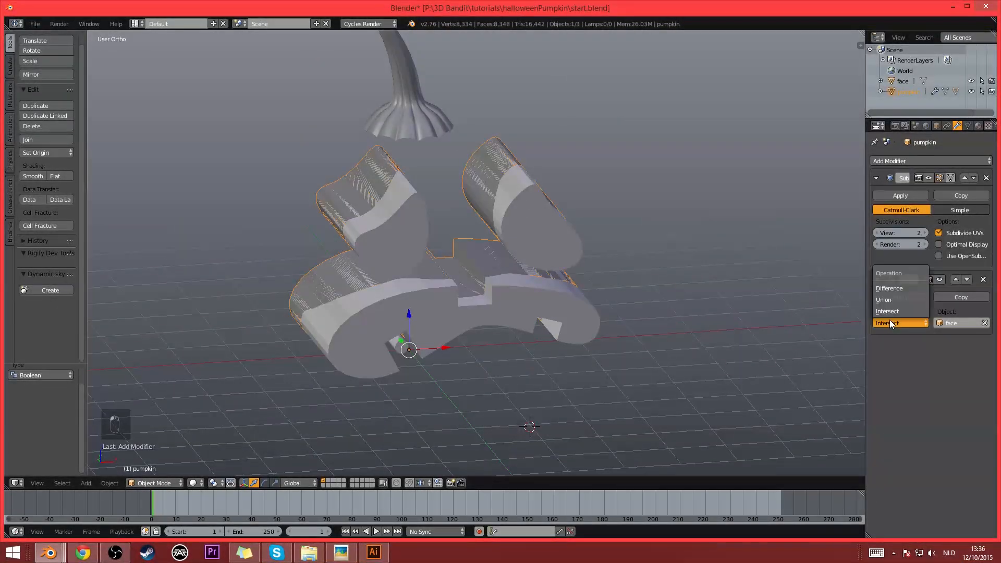
pyautogui.click(893, 288)
pyautogui.moveTo(797, 287); pyautogui.dragTo(589, 176, button='middle')
pyautogui.press('z')
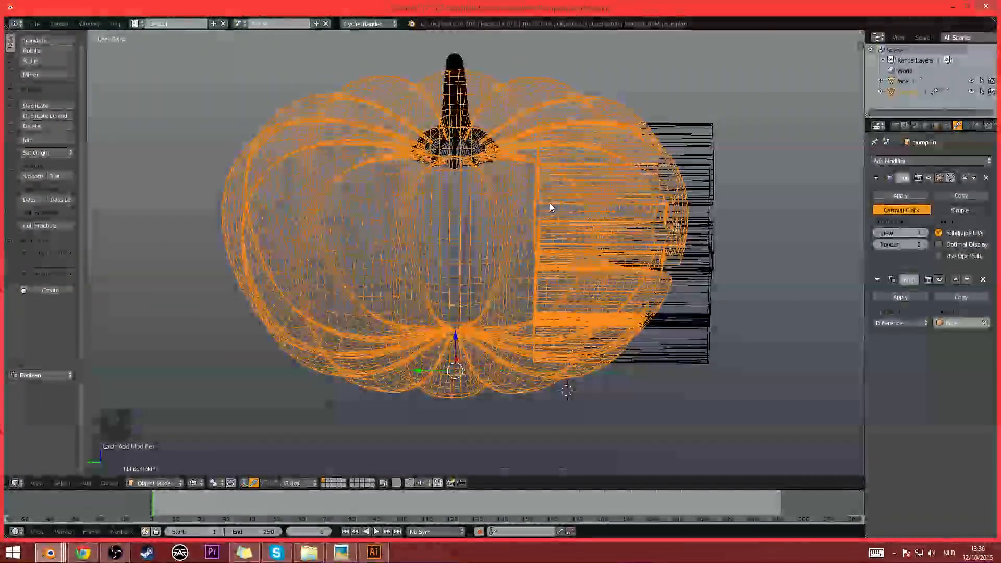
pyautogui.moveTo(549, 205); pyautogui.dragTo(674, 313, button='middle')
pyautogui.press('z')
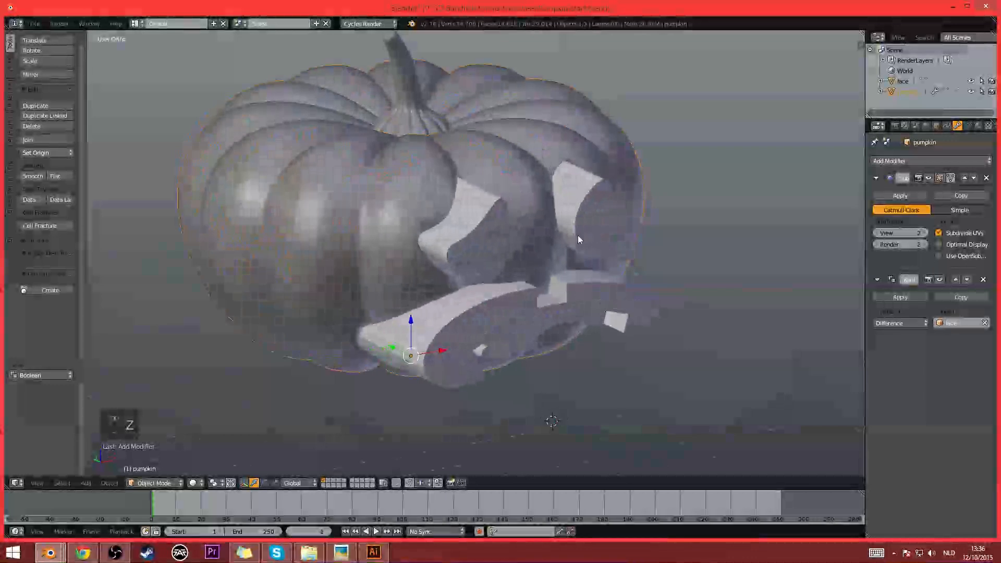
# - Hide the face object in the viewport to reveal the holes cut in the pumpkin, keeping the pumpkin selected
pyautogui.click(927, 84)
pyautogui.click(970, 81)
pyautogui.moveTo(720, 203); pyautogui.dragTo(426, 318, button='middle')
pyautogui.moveTo(434, 283); pyautogui.dragTo(578, 227, button='middle')
pyautogui.rightClick(495, 248)
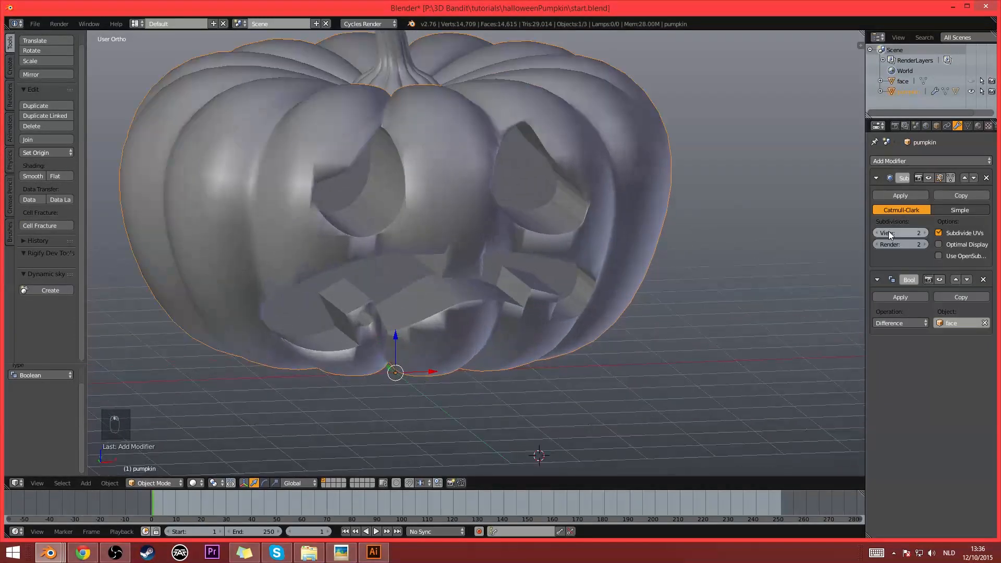
# - Try a viewport subdivision level of 1 on the pumpkin, inspect the carved mesh, and return the level to 2
pyautogui.click(875, 233)
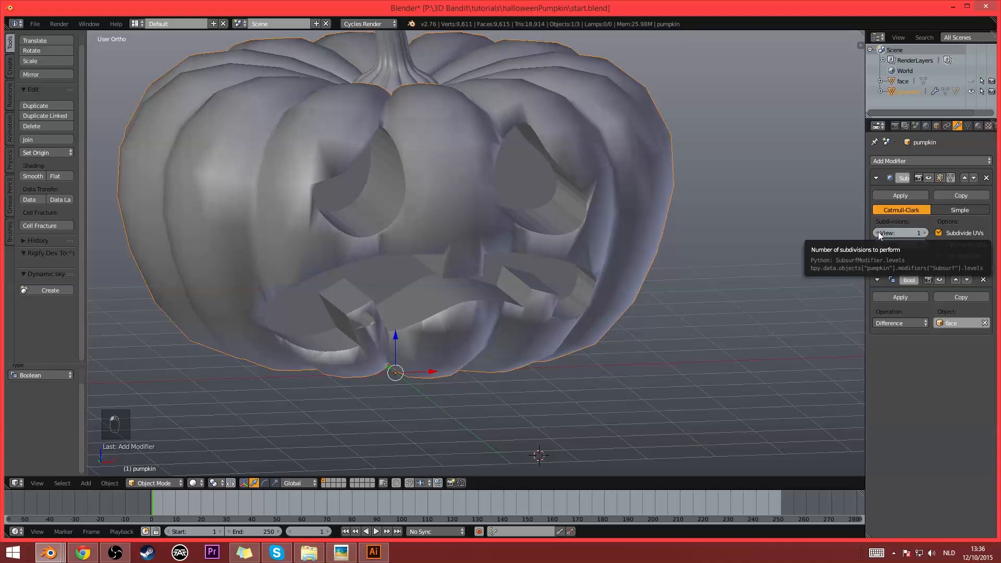
pyautogui.press('z')
pyautogui.moveTo(626, 258); pyautogui.dragTo(592, 216, button='middle')
pyautogui.moveTo(398, 168)
pyautogui.mouseDown(button='middle')
pyautogui.moveTo(412, 205)
pyautogui.moveTo(405, 230)
pyautogui.moveTo(462, 235)
pyautogui.moveTo(405, 226)
pyautogui.moveTo(354, 261)
pyautogui.moveTo(380, 236)
pyautogui.moveTo(357, 231)
pyautogui.mouseUp(button='middle')
pyautogui.press('z')
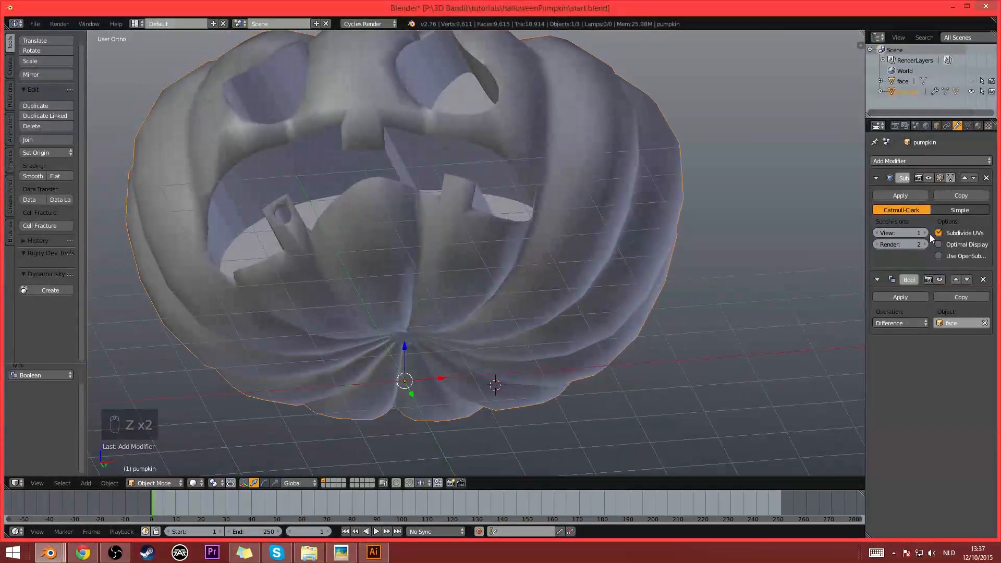
pyautogui.click(926, 234)
# - Apply the pumpkin's Subdivision Surface modifier and its Boolean modifier in that order
pyautogui.moveTo(439, 237); pyautogui.dragTo(415, 267, button='middle')
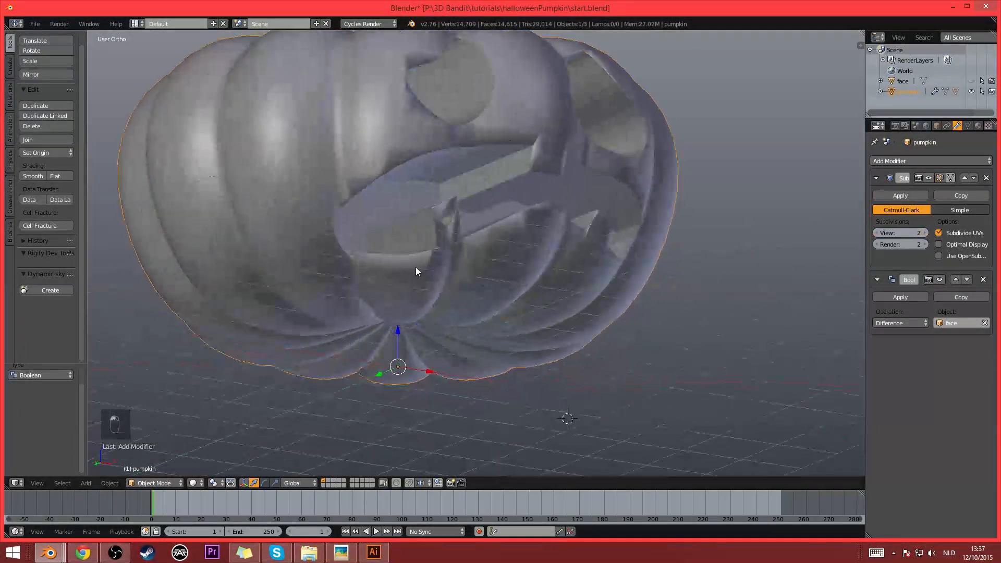
pyautogui.moveTo(573, 198); pyautogui.dragTo(529, 237, button='middle')
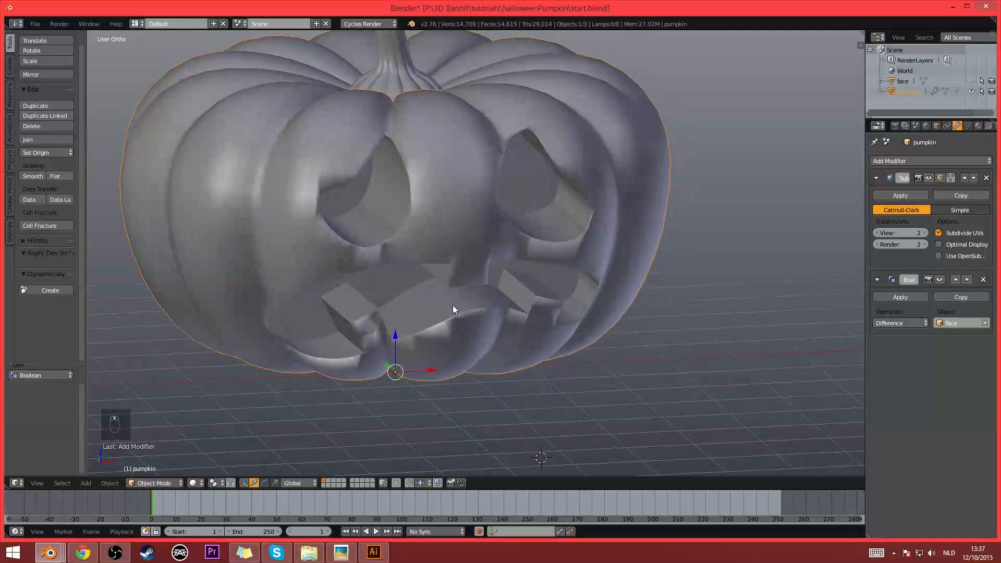
pyautogui.moveTo(453, 311); pyautogui.dragTo(517, 257, button='middle')
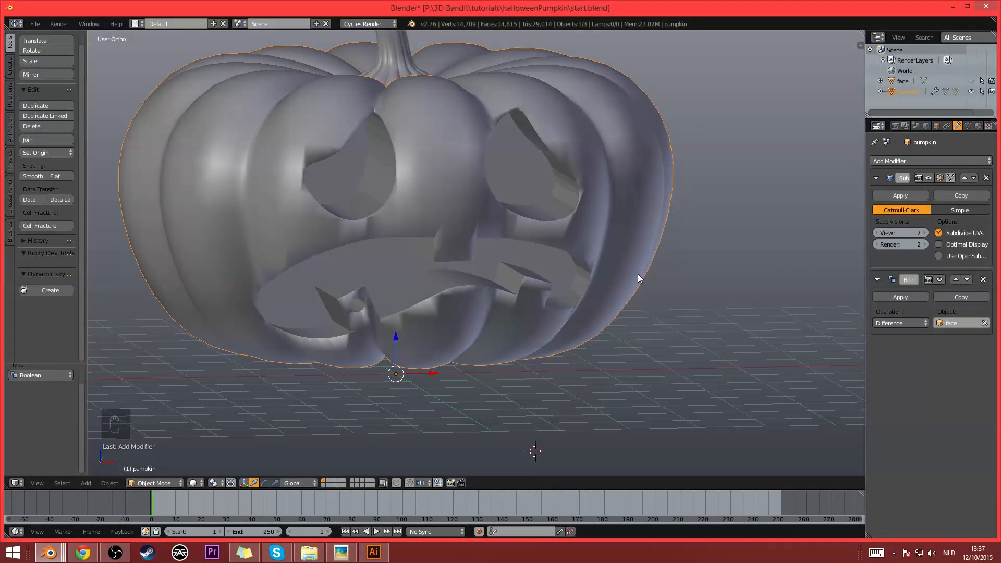
pyautogui.moveTo(638, 275); pyautogui.dragTo(938, 205, button='middle')
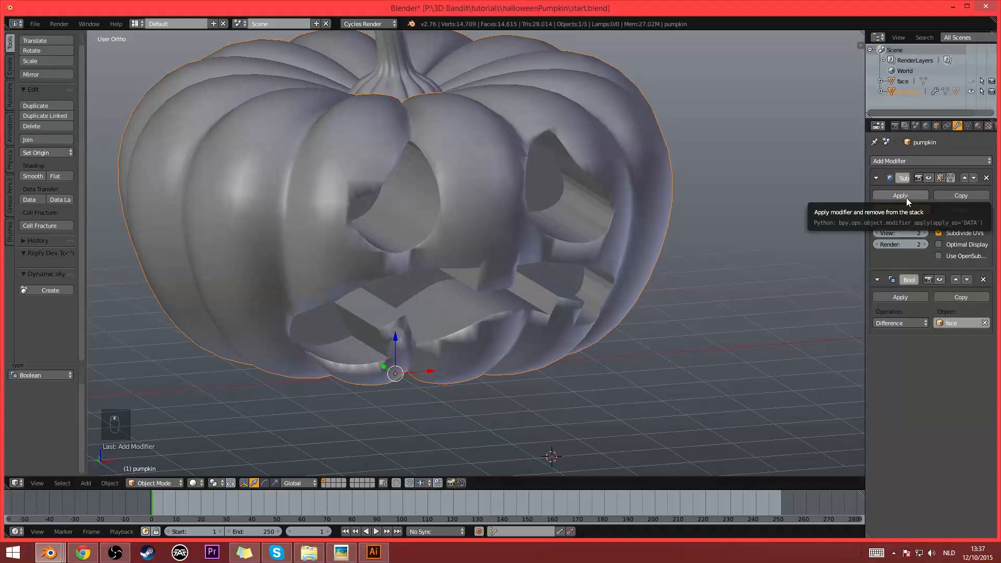
pyautogui.click(900, 196)
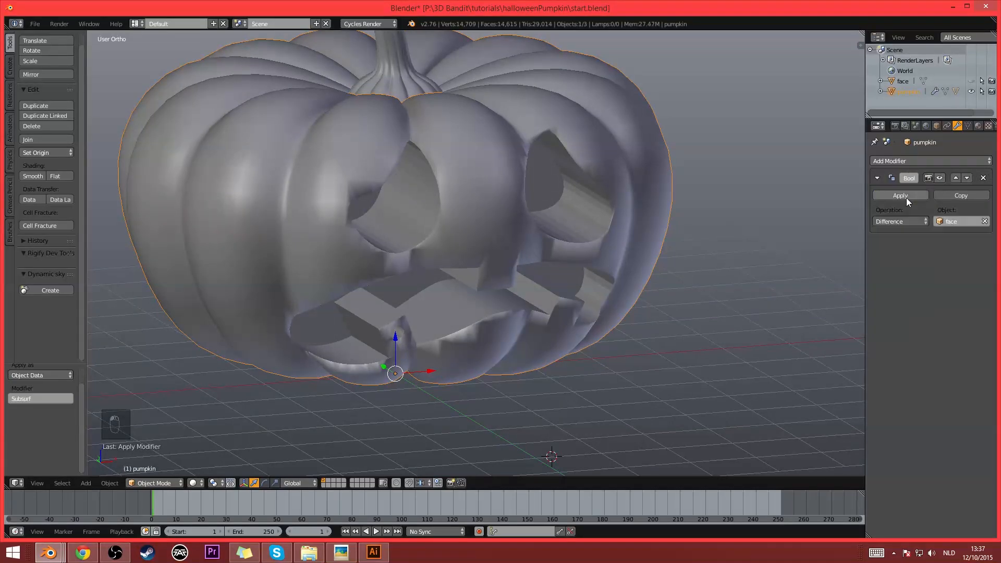
pyautogui.click(906, 198)
# - Enter Edit Mode on the pumpkin and examine the mesh topology around the carved eyes and mouth
pyautogui.moveTo(628, 260); pyautogui.dragTo(470, 228, button='middle')
pyautogui.scroll(-2, 559, 243)
pyautogui.press('Tab')
pyautogui.scroll(4, 471, 228)
pyautogui.scroll(2, 471, 229)
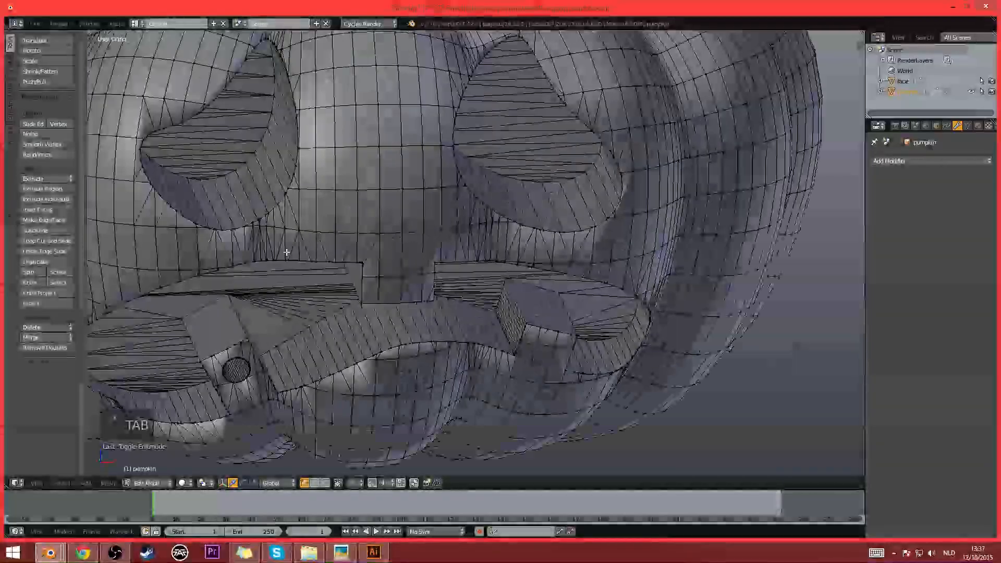
pyautogui.moveTo(500, 272); pyautogui.dragTo(390, 243, button='middle')
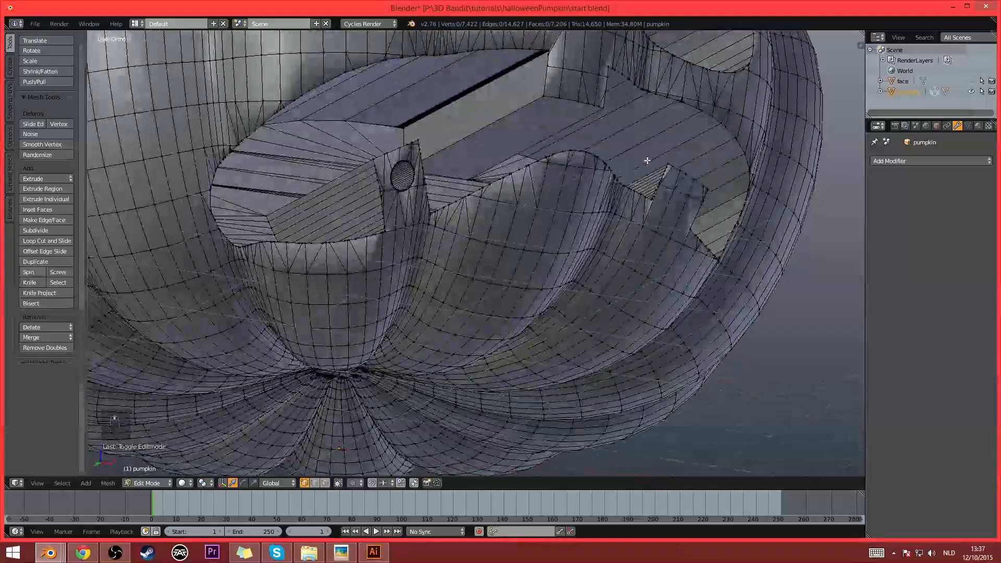
# - In face select mode, pick a face on the mouth cut-out's back wall and select all similar faces by Normal
pyautogui.moveTo(694, 191); pyautogui.dragTo(534, 261, button='middle')
pyautogui.scroll(2, 533, 262)
pyautogui.click(326, 484)
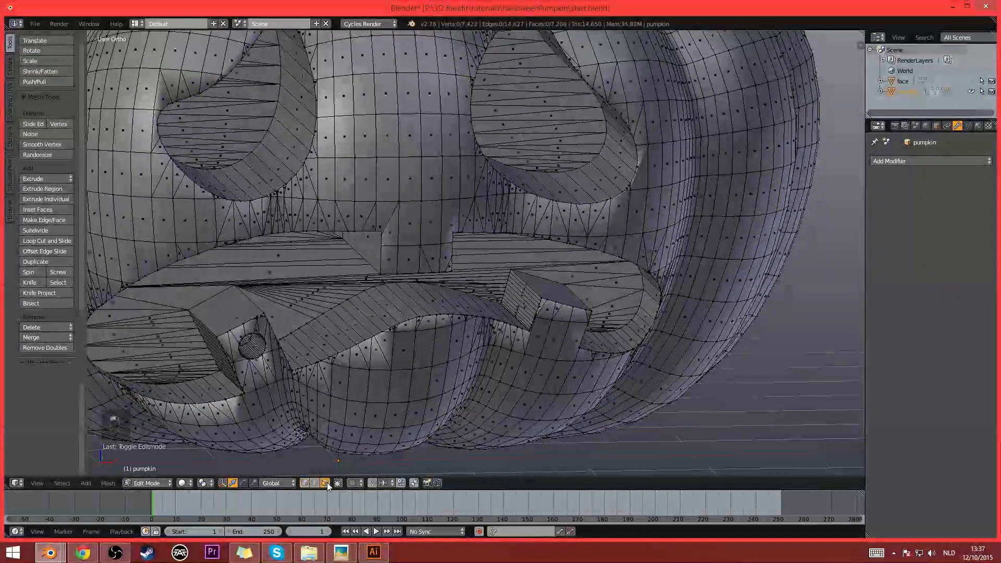
pyautogui.rightClick(276, 265)
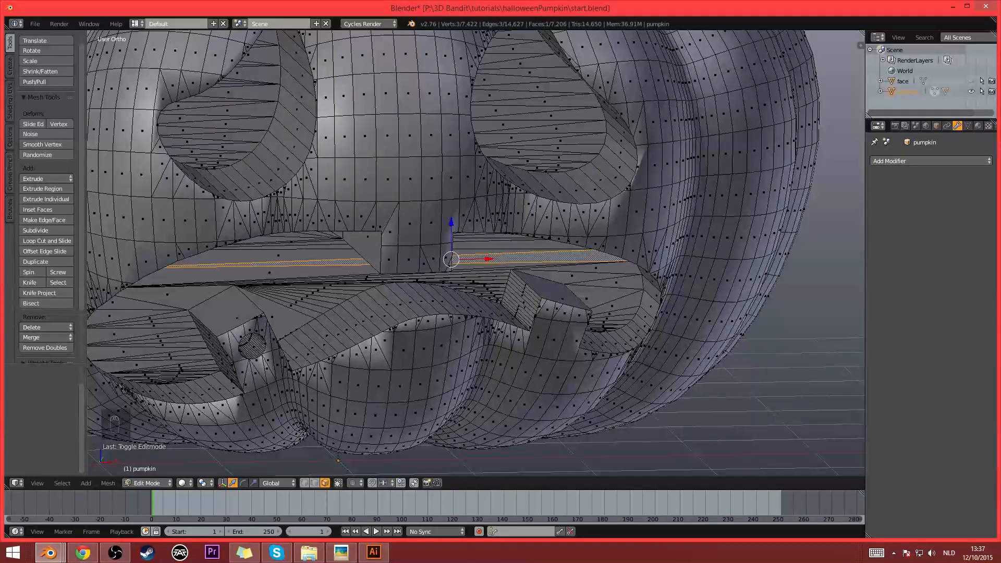
pyautogui.press('space')
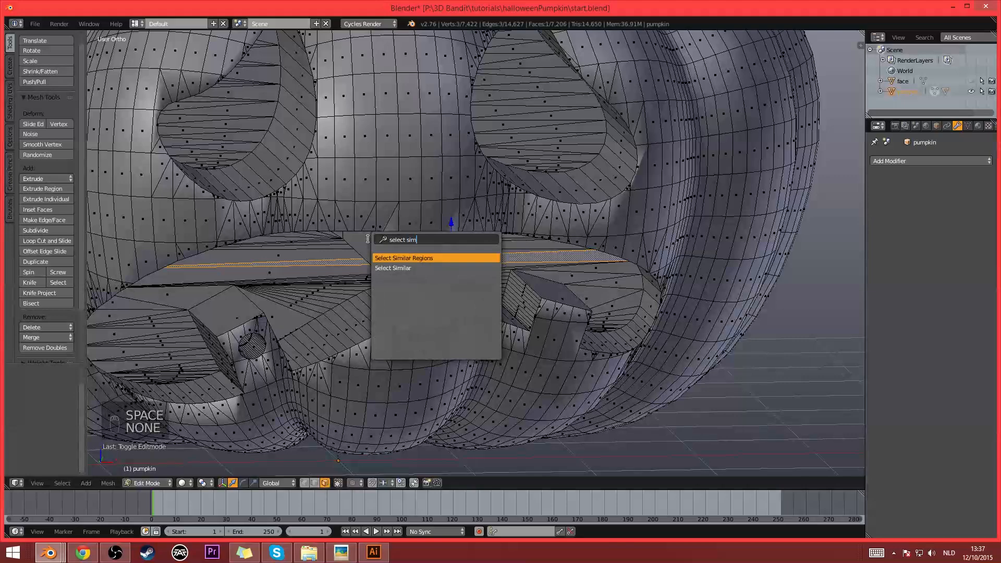
pyautogui.press('Down')
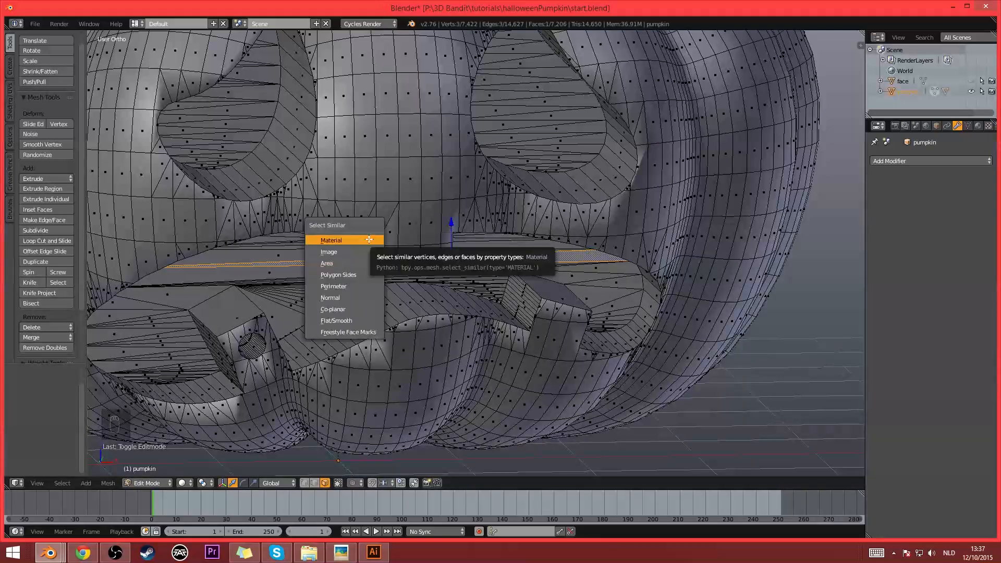
pyautogui.click(349, 302)
# - Examine the extent of the selected faces in wireframe from several sides and return to solid shading
pyautogui.scroll(-6, 409, 268)
pyautogui.press('z')
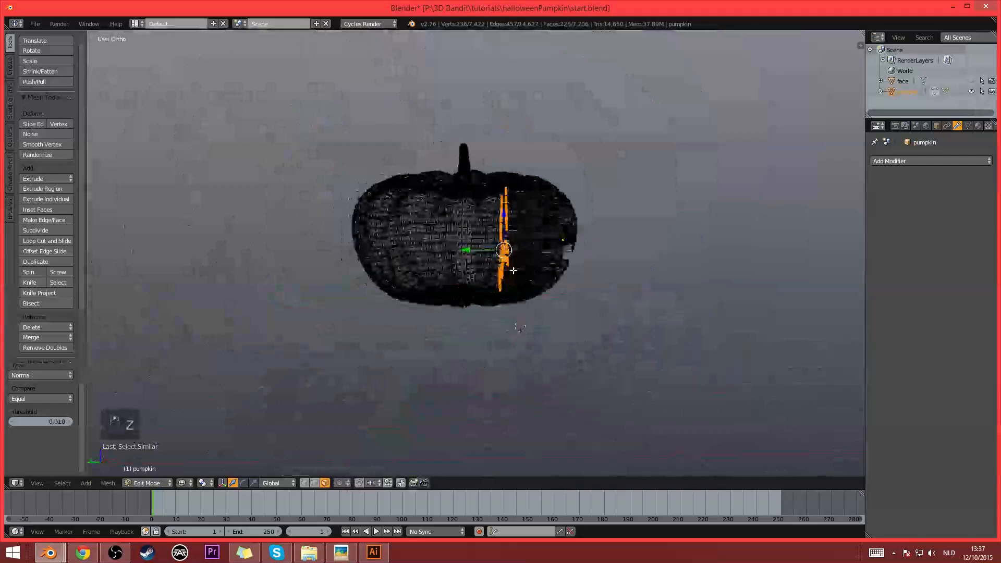
pyautogui.moveTo(558, 275); pyautogui.dragTo(531, 293, button='middle')
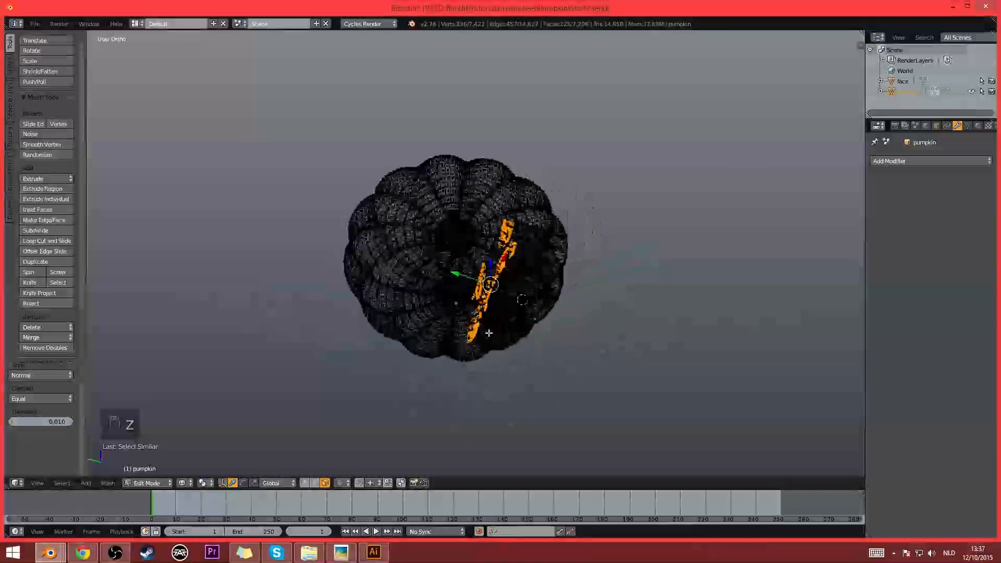
pyautogui.moveTo(463, 325); pyautogui.dragTo(454, 352, button='middle')
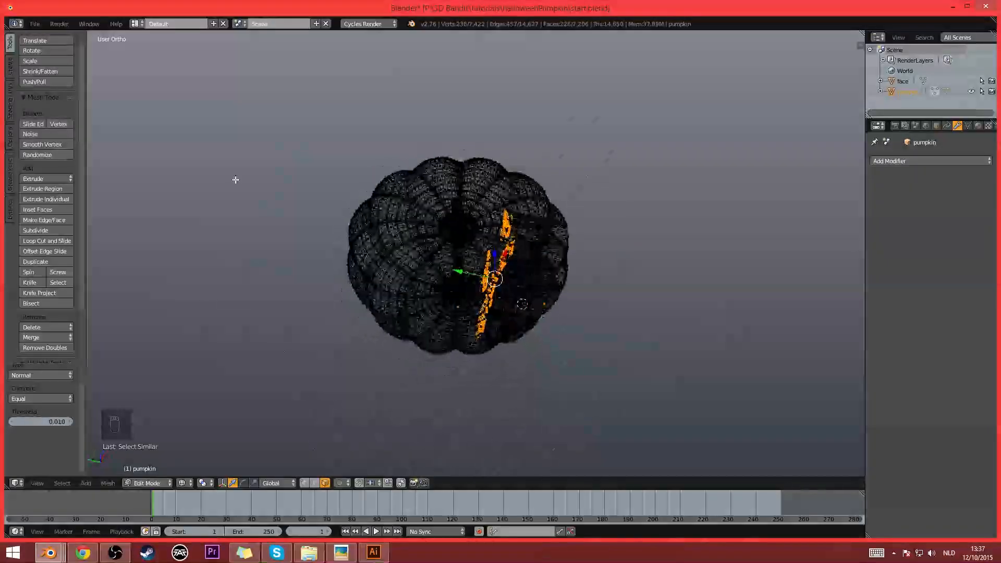
pyautogui.moveTo(346, 269); pyautogui.dragTo(335, 225, button='middle')
pyautogui.scroll(5, 335, 225)
pyautogui.moveTo(610, 264); pyautogui.dragTo(494, 271, button='middle')
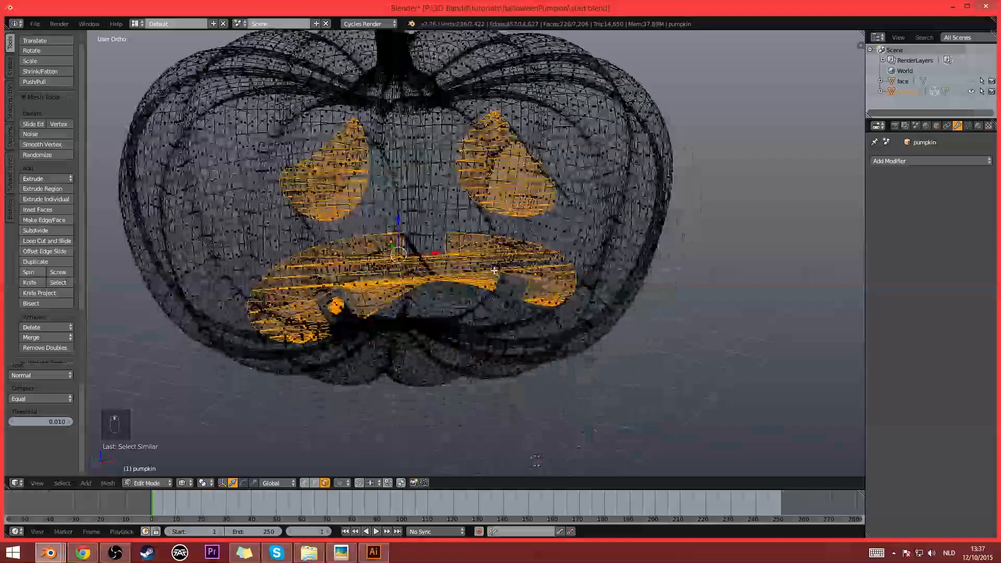
pyautogui.scroll(3, 494, 271)
pyautogui.press('z')
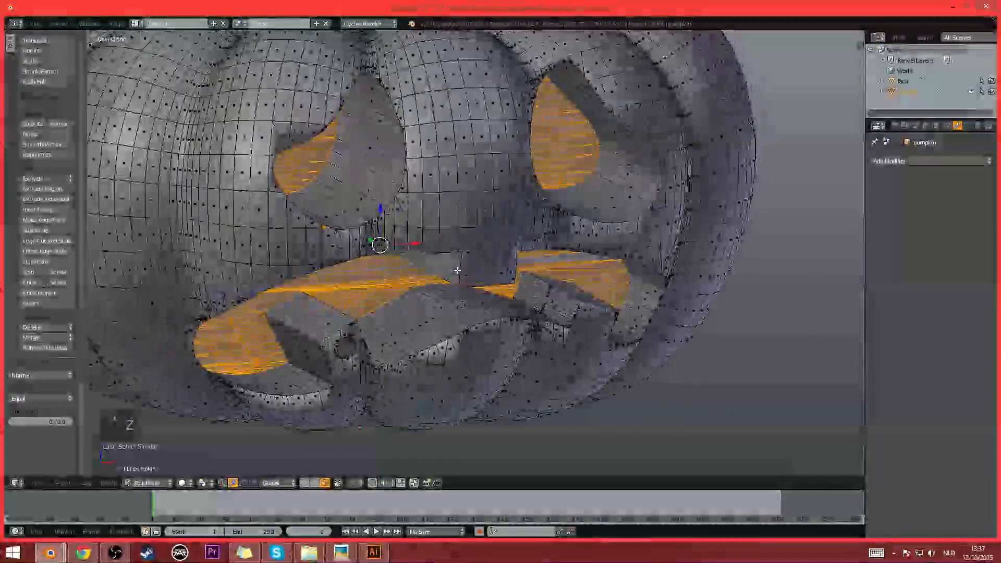
# - Grow the selection once to include the cut-outs' side walls, deselecting only the outer-skin faces beneath the left eye
pyautogui.press('ctrl+KP_Add')
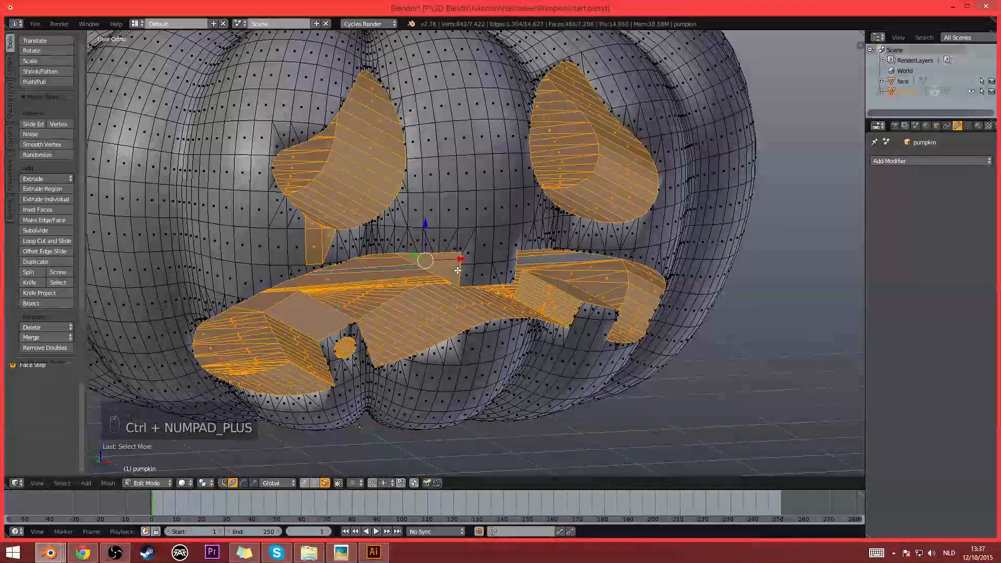
pyautogui.moveTo(444, 283); pyautogui.dragTo(529, 249, button='middle')
pyautogui.scroll(5, 529, 249)
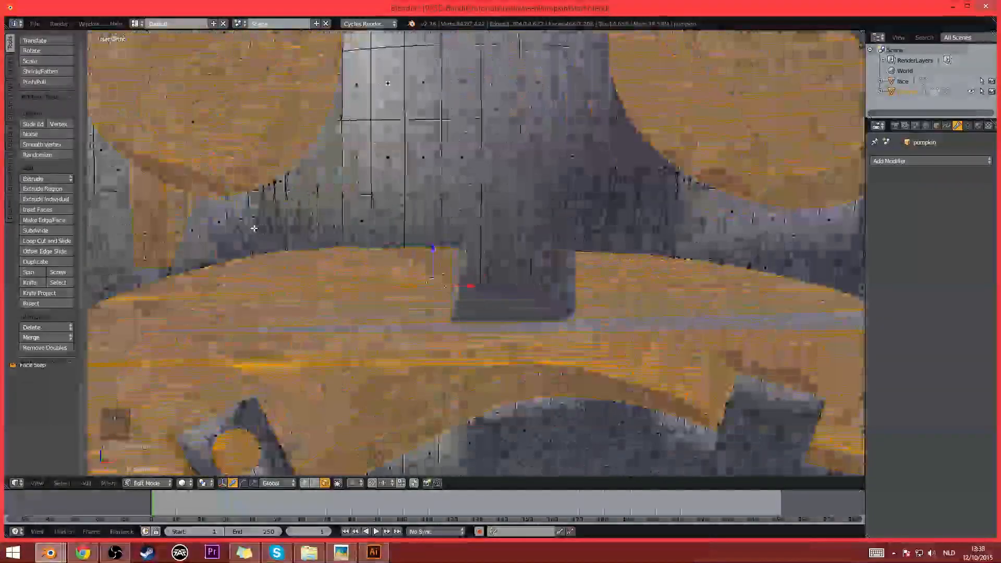
pyautogui.scroll(3, 229, 209)
pyautogui.press('c')
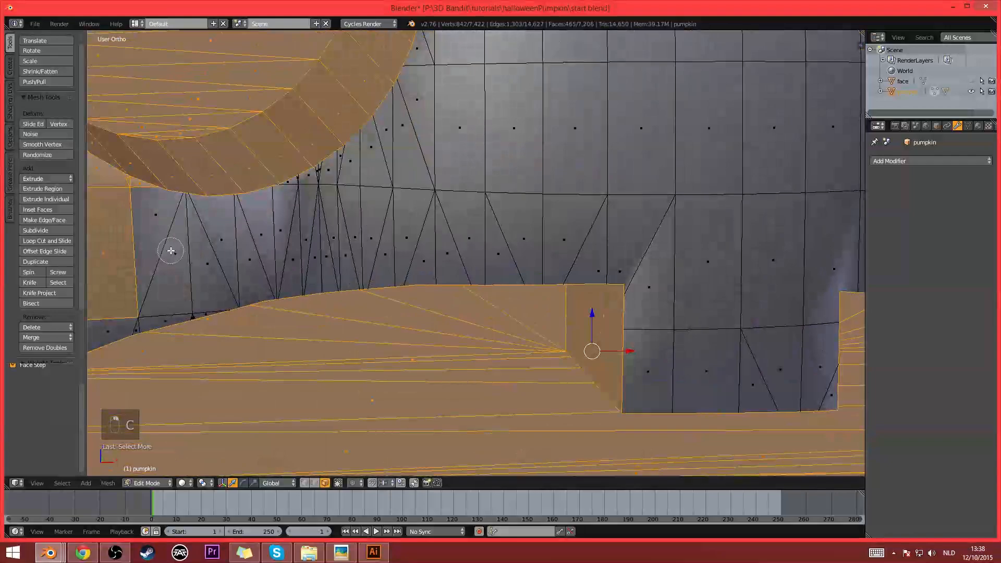
pyautogui.moveTo(106, 252)
pyautogui.mouseDown(button='middle')
pyautogui.moveTo(101, 181)
pyautogui.moveTo(135, 191)
pyautogui.mouseUp(button='middle')
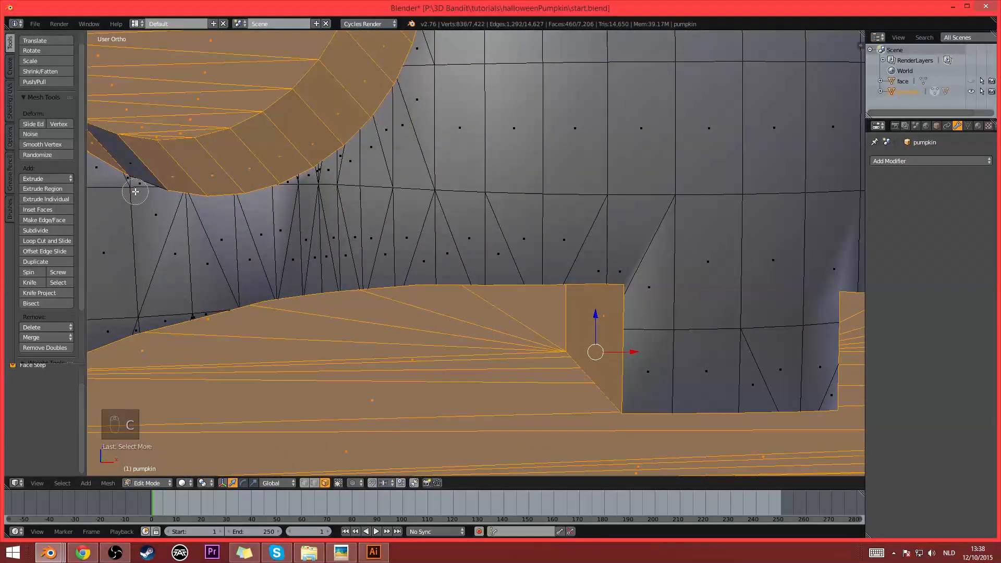
pyautogui.keyDown('shift'); pyautogui.rightClick(135, 163); pyautogui.keyUp('shift')
# - Delete the selected inner faces of the eyes and mouth and return to Object Mode
pyautogui.scroll(-6, 382, 253)
pyautogui.moveTo(594, 304); pyautogui.dragTo(486, 284, button='middle')
pyautogui.scroll(-3, 574, 303)
pyautogui.press('x')
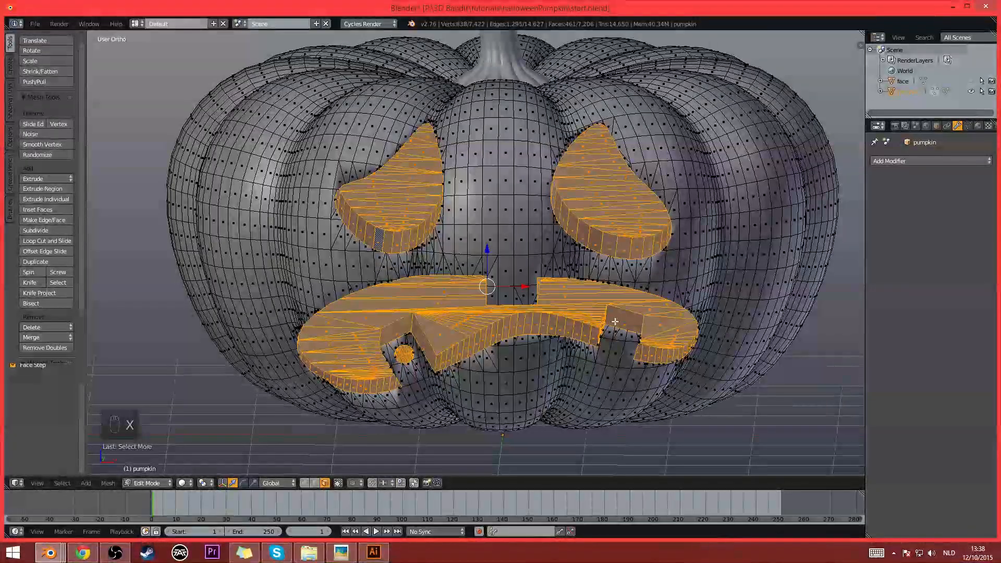
pyautogui.press('x')
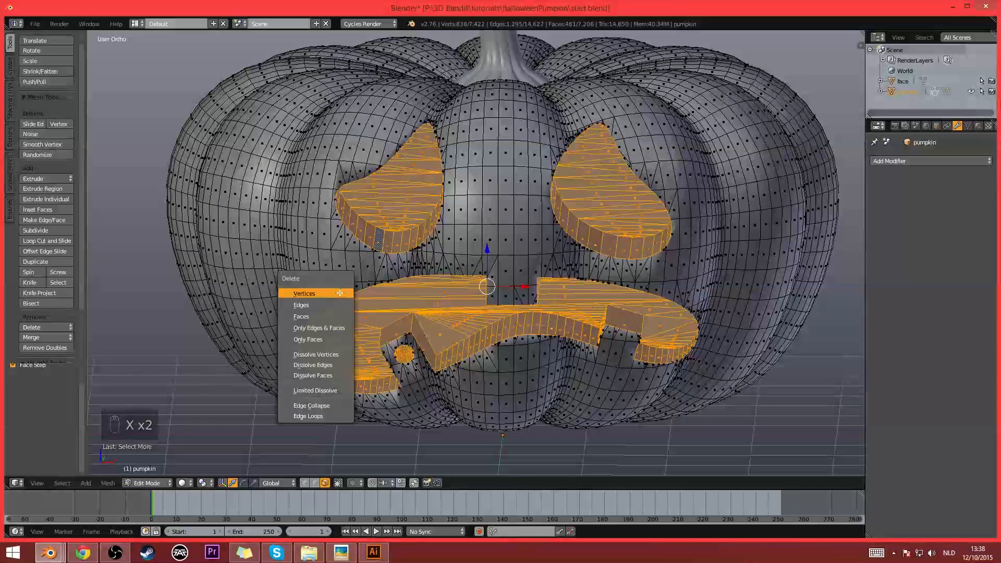
pyautogui.click(328, 316)
pyautogui.moveTo(533, 319)
pyautogui.mouseDown(button='middle')
pyautogui.moveTo(516, 322)
pyautogui.moveTo(503, 298)
pyautogui.moveTo(520, 326)
pyautogui.moveTo(592, 305)
pyautogui.moveTo(546, 337)
pyautogui.moveTo(516, 324)
pyautogui.mouseUp(button='middle')
pyautogui.press('Tab')
# - Add a Solidify modifier to the pumpkin with a thickness of 0.2280
pyautogui.scroll(-3, 517, 324)
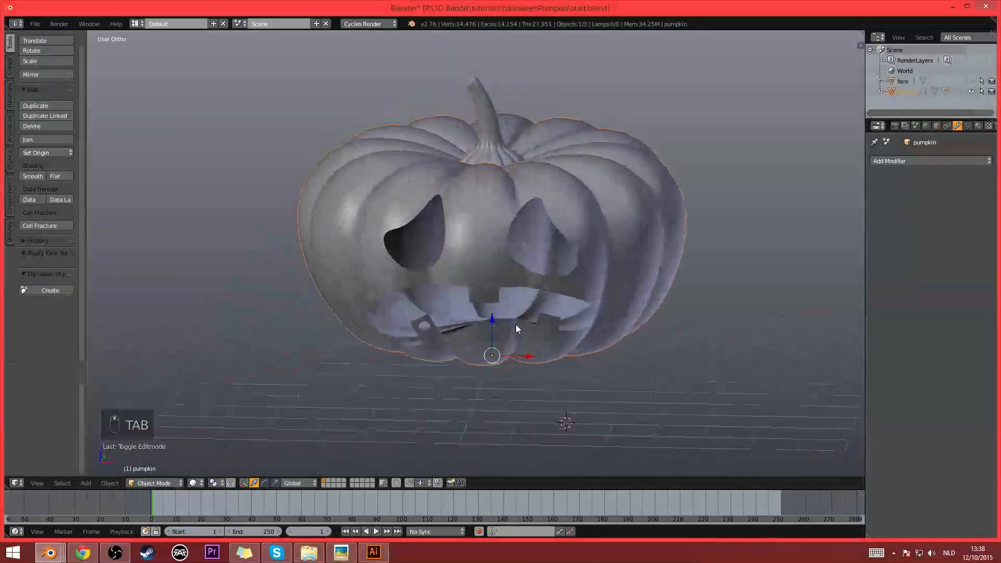
pyautogui.scroll(1, 503, 326)
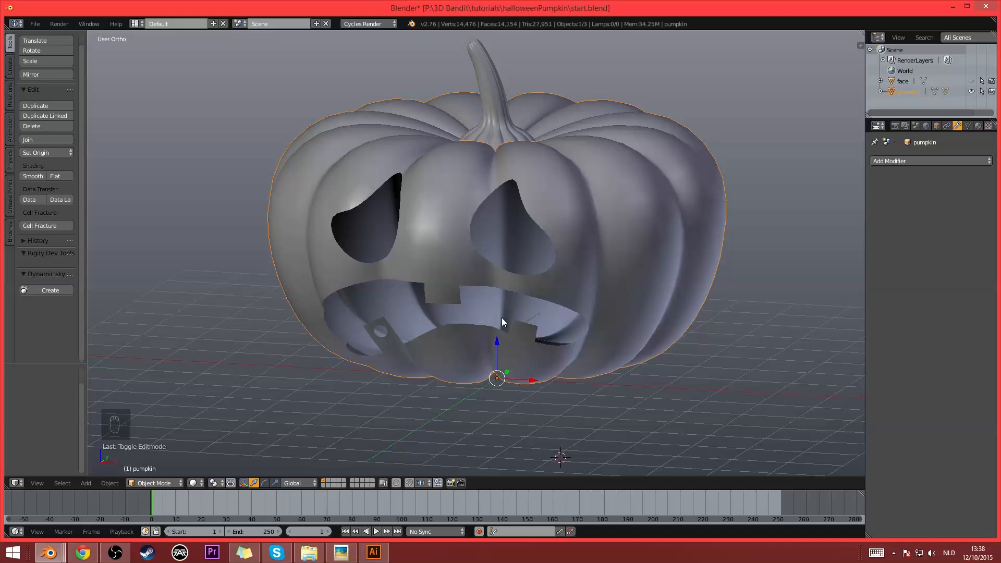
pyautogui.moveTo(501, 317); pyautogui.dragTo(365, 352, button='middle')
pyautogui.moveTo(460, 361); pyautogui.dragTo(510, 305, button='middle')
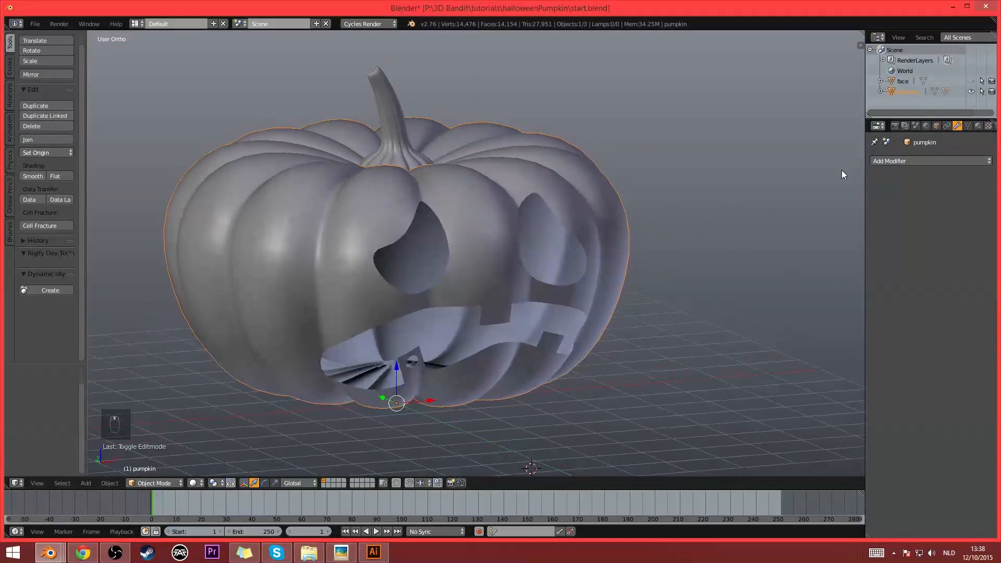
pyautogui.click(934, 160)
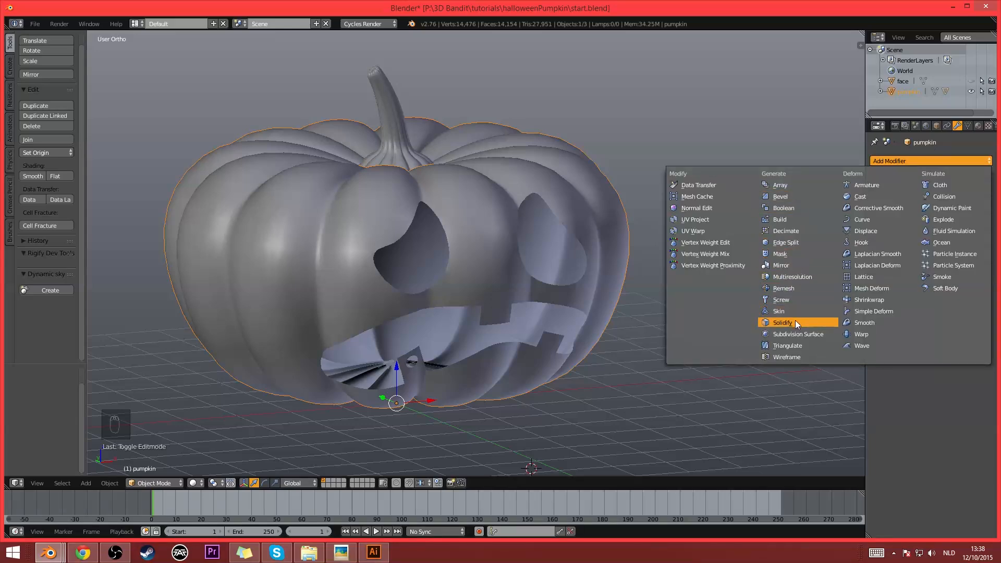
pyautogui.click(782, 322)
pyautogui.scroll(1, 624, 255)
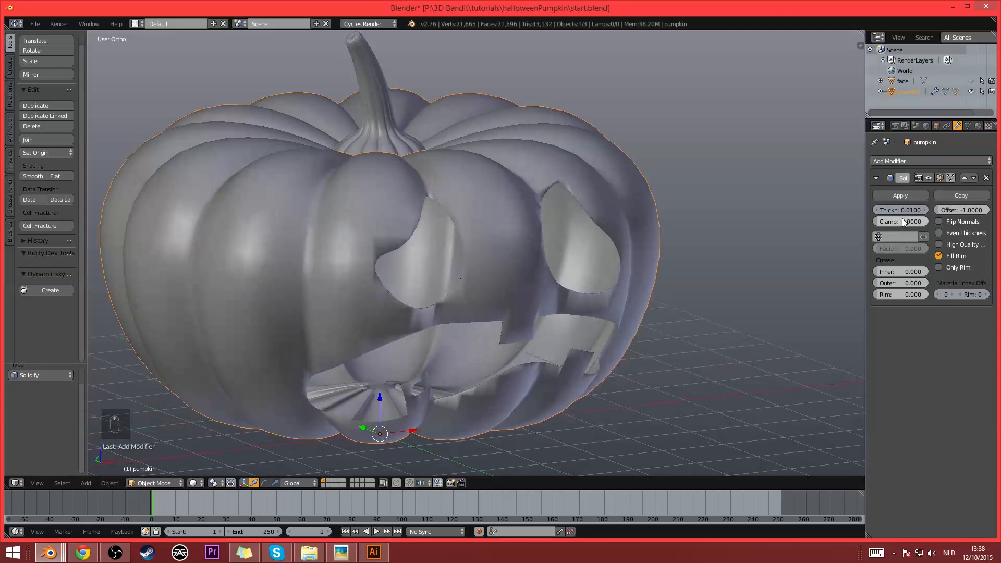
pyautogui.moveTo(901, 210); pyautogui.dragTo(954, 210)
# - Inspect the thickened rims and underside, and set the Solidify modifier's clamp to 0.3232
pyautogui.scroll(6, 435, 184)
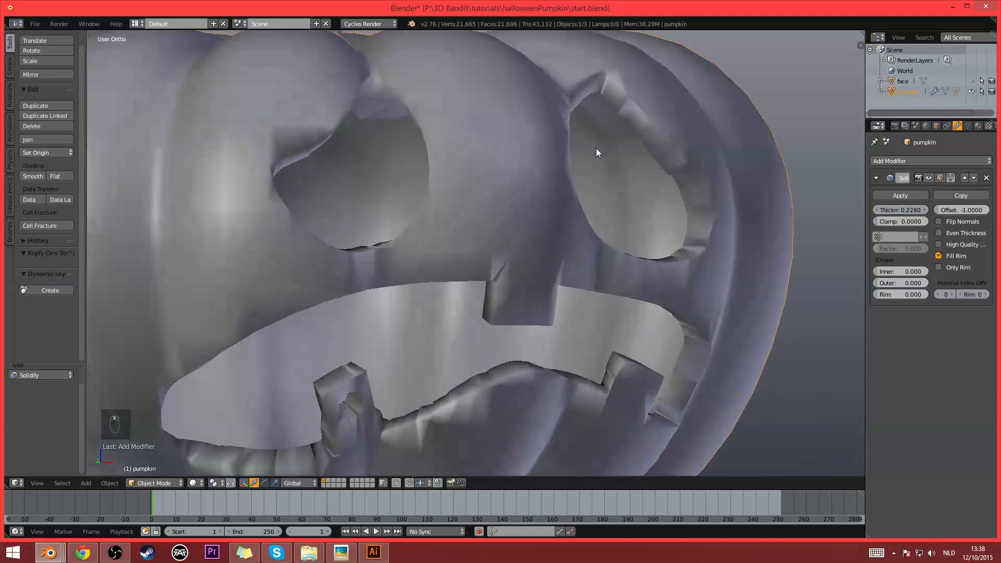
pyautogui.scroll(-7, 682, 108)
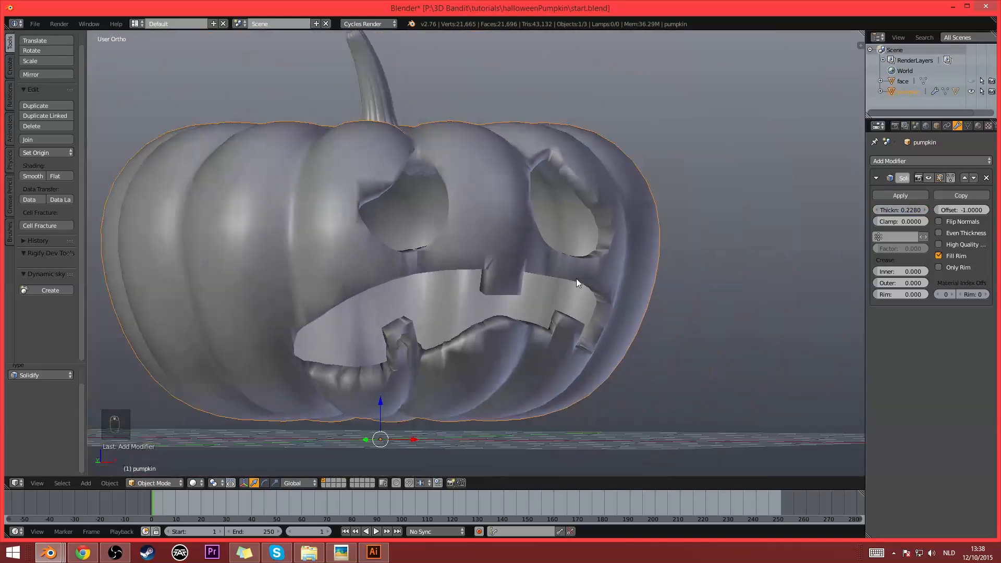
pyautogui.moveTo(576, 279); pyautogui.dragTo(527, 318, button='middle')
pyautogui.scroll(4, 527, 317)
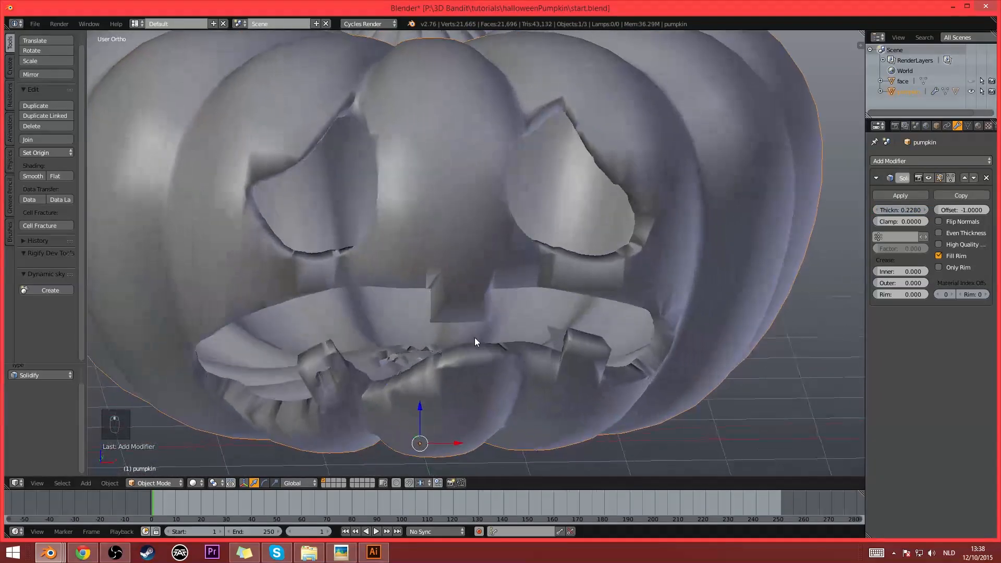
pyautogui.scroll(-4, 421, 362)
pyautogui.moveTo(399, 325); pyautogui.dragTo(486, 100, button='middle')
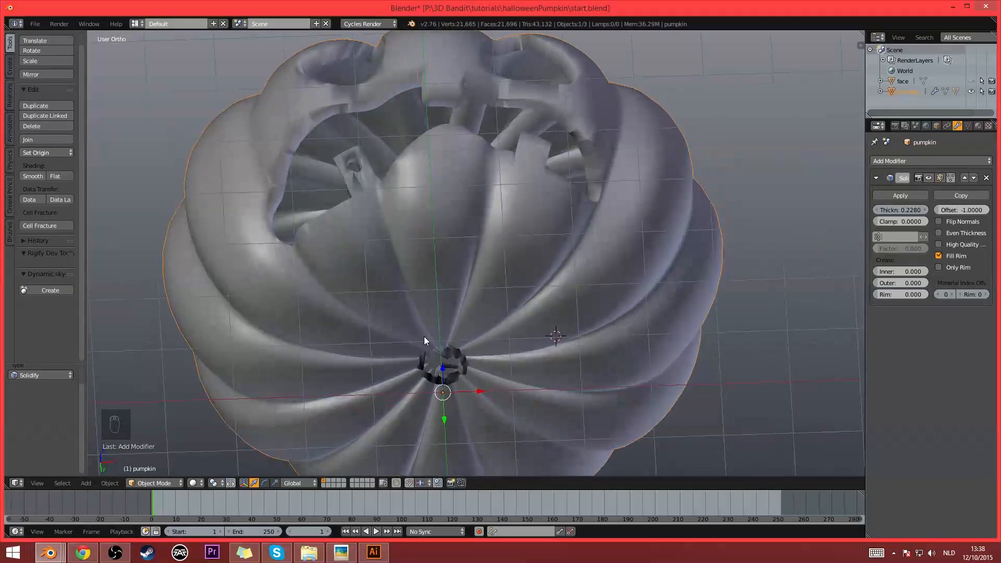
pyautogui.moveTo(424, 336); pyautogui.dragTo(796, 260, button='middle')
pyautogui.moveTo(895, 221)
pyautogui.mouseDown()
pyautogui.moveTo(923, 221)
pyautogui.moveTo(911, 221)
pyautogui.mouseUp()
# - Adjust the Solidify modifier to a thickness of 0.2850 and a clamp of 0.3434
pyautogui.moveTo(527, 229); pyautogui.dragTo(599, 307, button='middle')
pyautogui.scroll(6, 598, 305)
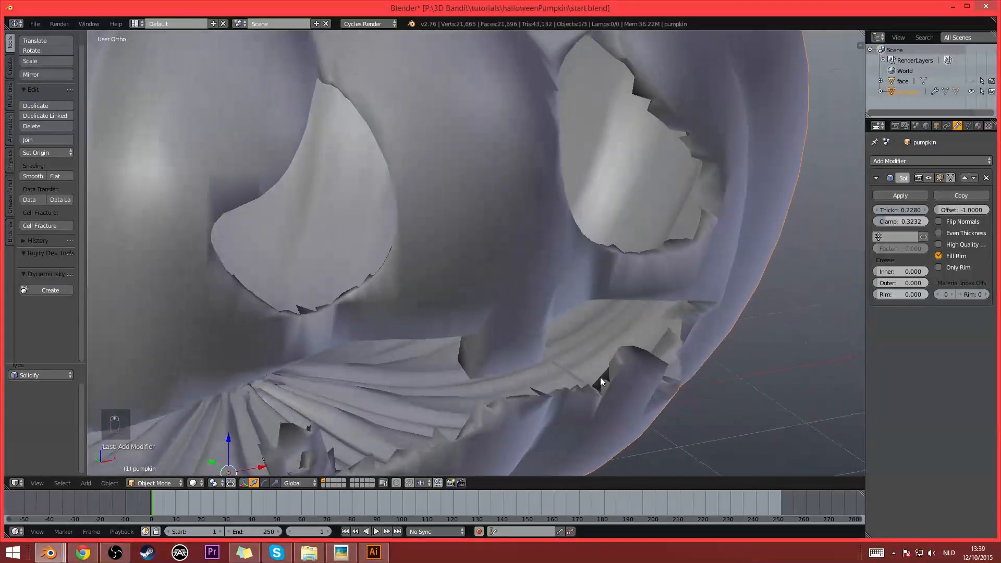
pyautogui.scroll(-1, 298, 294)
pyautogui.moveTo(705, 204); pyautogui.dragTo(718, 204, button='middle')
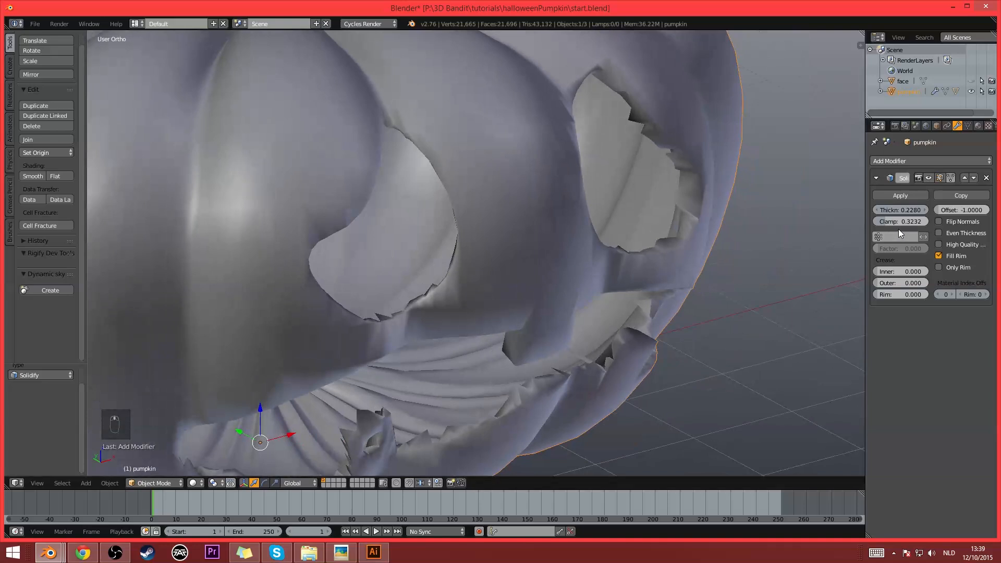
pyautogui.moveTo(901, 221); pyautogui.dragTo(898, 210)
pyautogui.moveTo(643, 336); pyautogui.dragTo(517, 322, button='middle')
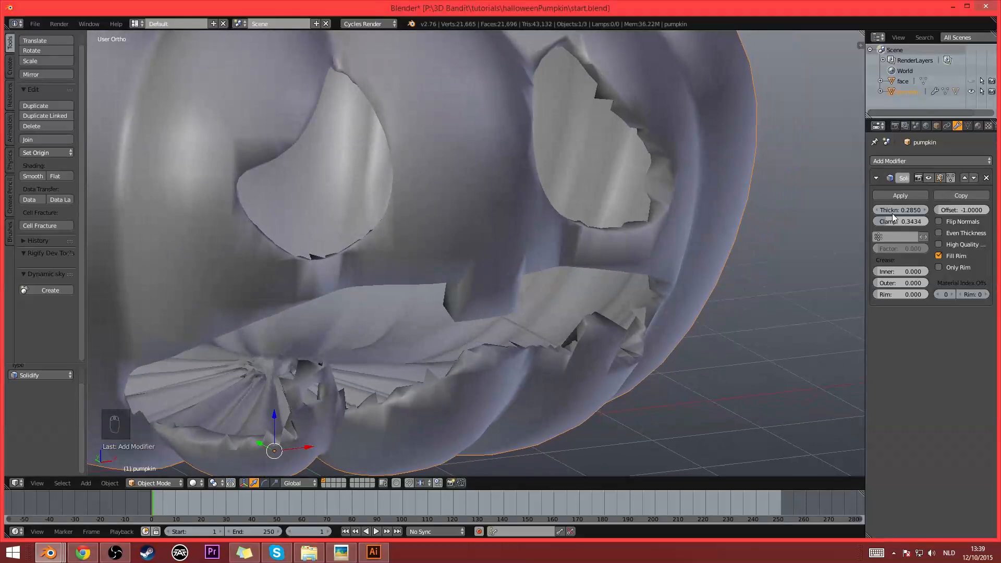
# - Set the Solidify thickness to 0.2680 and the clamp to 0.3030, and apply the modifier
pyautogui.moveTo(902, 209)
pyautogui.mouseDown()
pyautogui.moveTo(907, 221)
pyautogui.moveTo(898, 221)
pyautogui.mouseUp()
pyautogui.moveTo(550, 259); pyautogui.dragTo(600, 230, button='middle')
pyautogui.scroll(-3, 499, 265)
pyautogui.scroll(2, 568, 243)
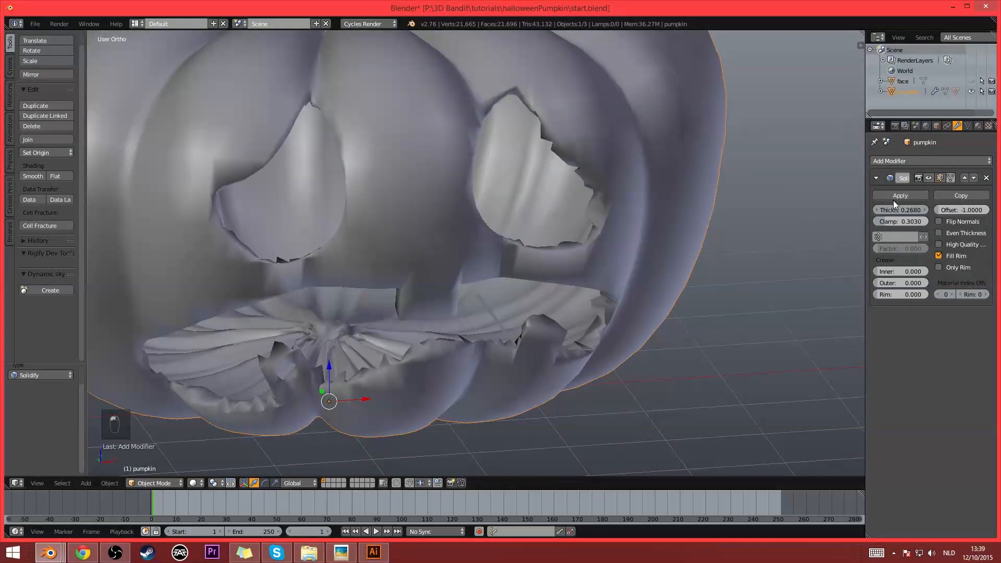
pyautogui.click(893, 194)
pyautogui.moveTo(536, 289); pyautogui.dragTo(511, 252, button='middle')
pyautogui.scroll(-4, 509, 254)
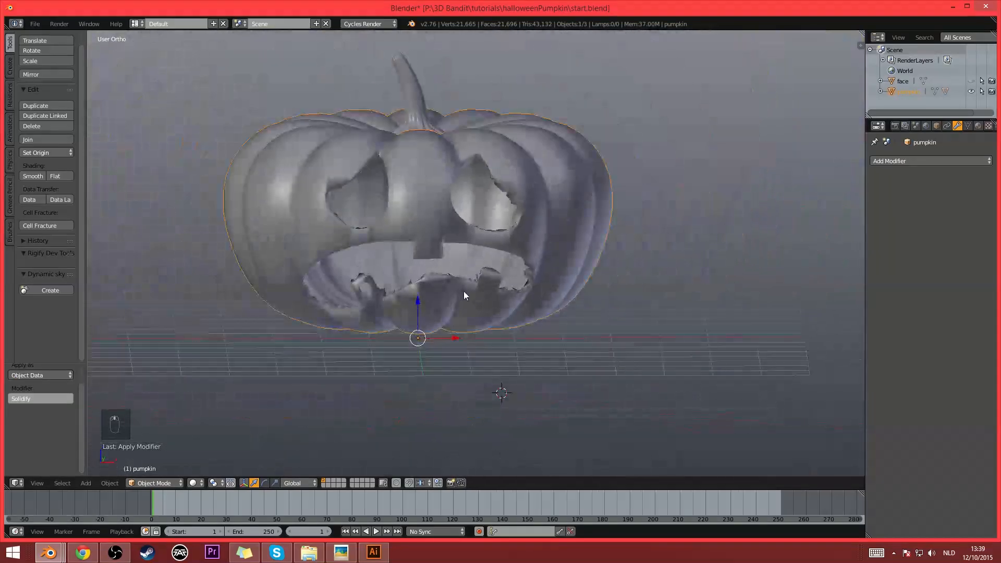
# - In Edit Mode, delete the stray protruding faces beside the mouth's lower right tooth and return to Object Mode
pyautogui.moveTo(464, 291)
pyautogui.mouseDown(button='middle')
pyautogui.moveTo(545, 293)
pyautogui.moveTo(461, 290)
pyautogui.moveTo(504, 331)
pyautogui.moveTo(482, 345)
pyautogui.moveTo(509, 350)
pyautogui.moveTo(511, 338)
pyautogui.mouseUp(button='middle')
pyautogui.scroll(5, 480, 287)
pyautogui.press('Tab')
pyautogui.scroll(4, 495, 305)
pyautogui.scroll(2, 486, 309)
pyautogui.keyDown('alt'); pyautogui.rightClick(485, 348); pyautogui.keyUp('alt')
pyautogui.press('z')
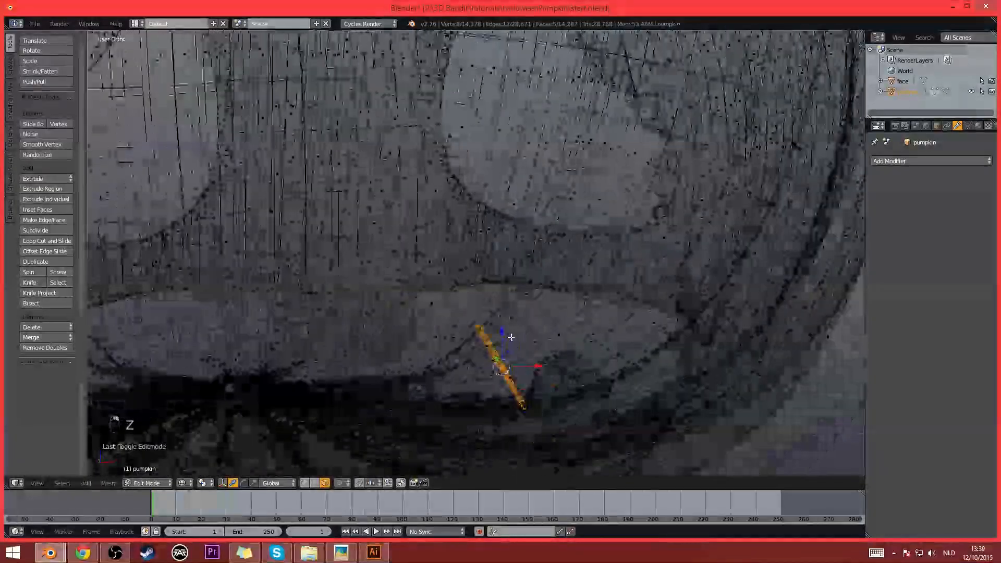
pyautogui.press('z')
pyautogui.press('x')
pyautogui.click(495, 336)
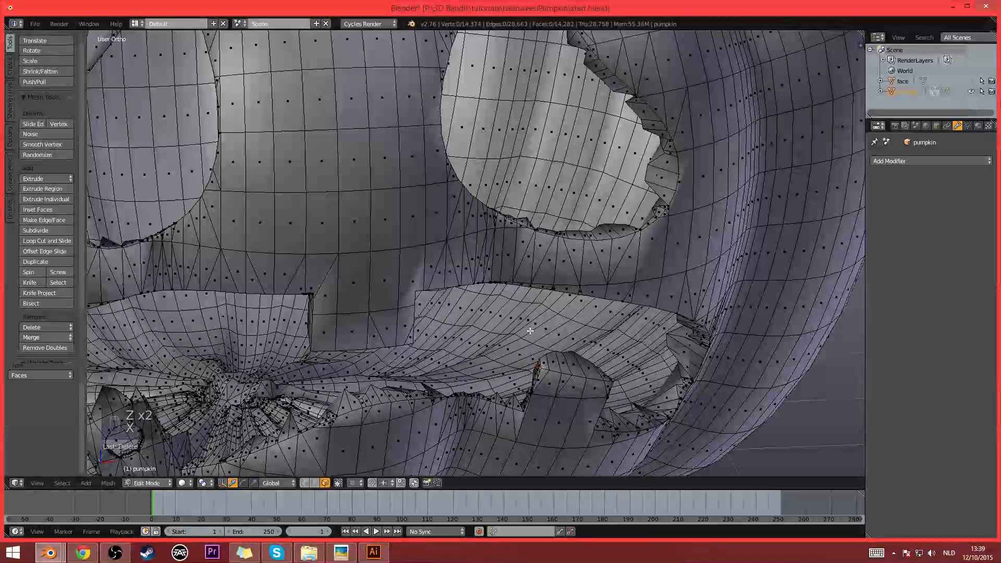
pyautogui.scroll(-3, 533, 330)
pyautogui.press('Tab')
# - Inspect the rims of the carved eyes and mouth from several angles
pyautogui.moveTo(511, 329); pyautogui.dragTo(554, 294, button='middle')
pyautogui.moveTo(743, 167); pyautogui.dragTo(527, 206, button='middle')
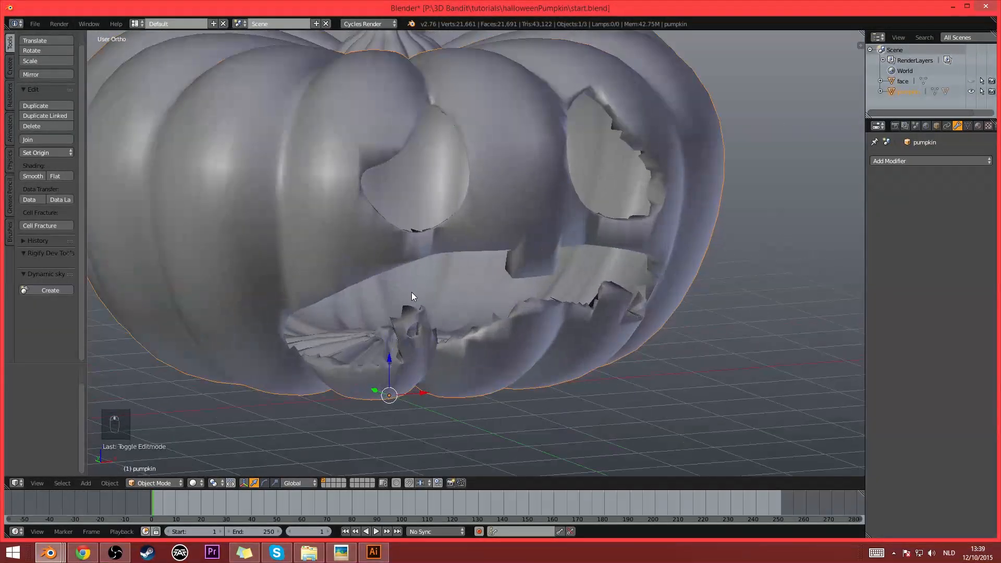
pyautogui.moveTo(412, 296); pyautogui.dragTo(364, 325, button='middle')
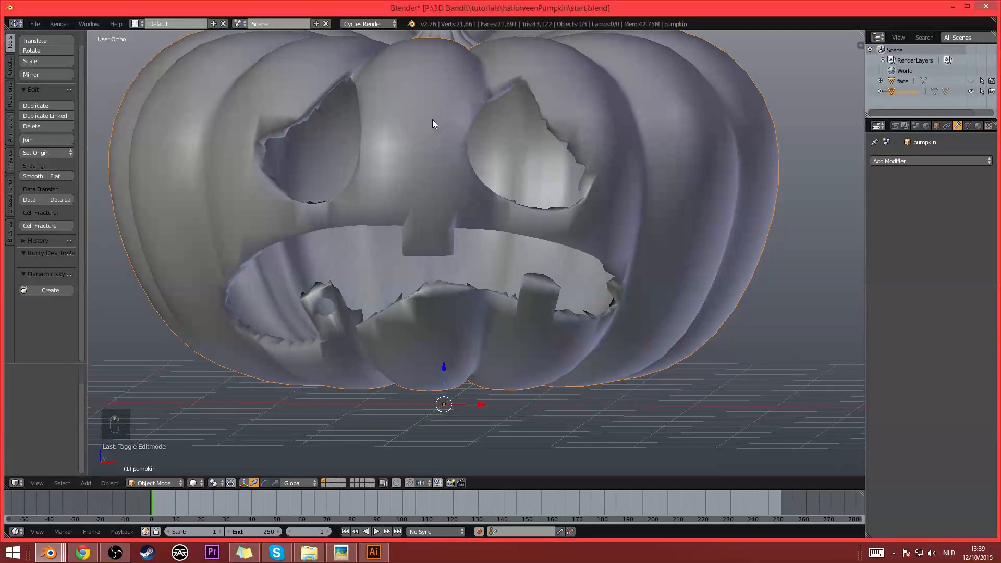
pyautogui.moveTo(450, 140); pyautogui.dragTo(560, 220, button='middle')
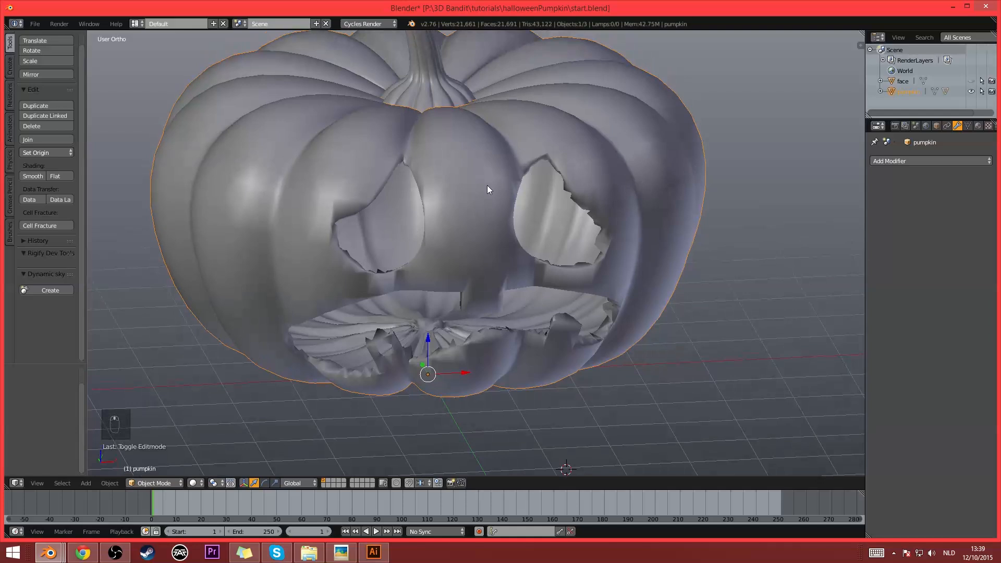
pyautogui.scroll(1, 577, 189)
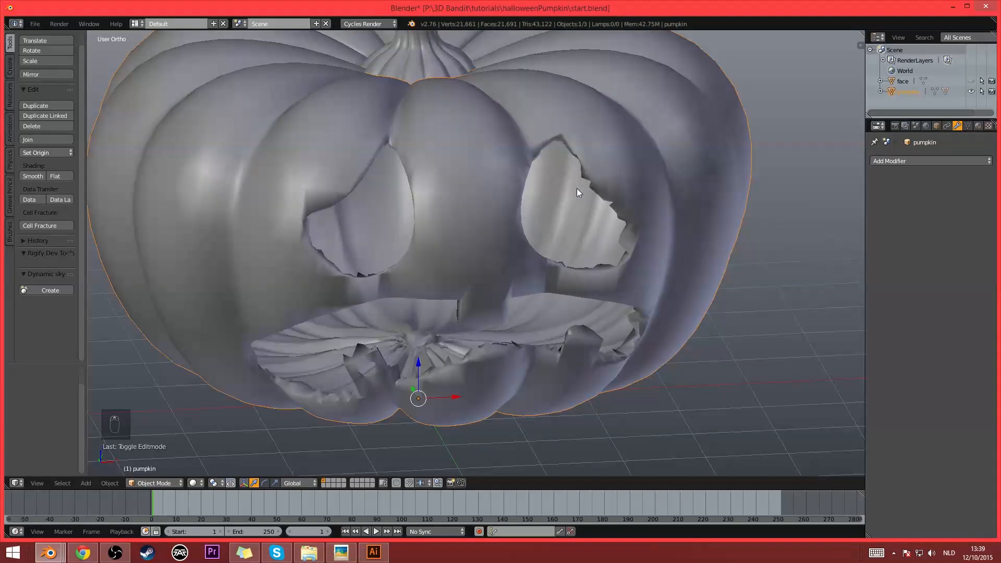
# - Undo back to the state before the pumpkin's Solidify modifier was applied
pyautogui.hotkey('ctrl', 'z')
pyautogui.hotkey('ctrl', 'z')
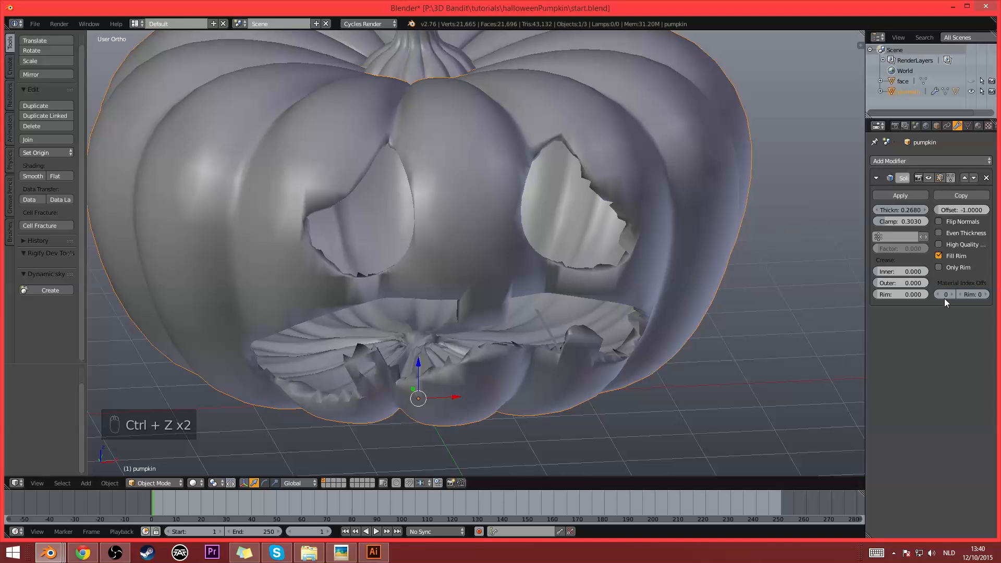
pyautogui.moveTo(763, 242); pyautogui.dragTo(522, 295, button='middle')
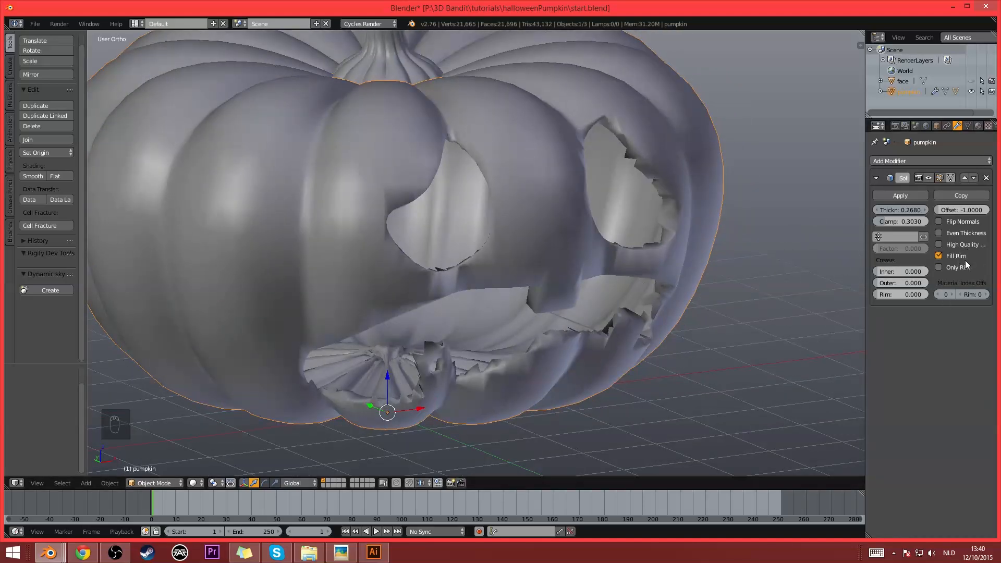
# - Add two material slots to the pumpkin and create materials named skin and flesh in them
pyautogui.click(978, 126)
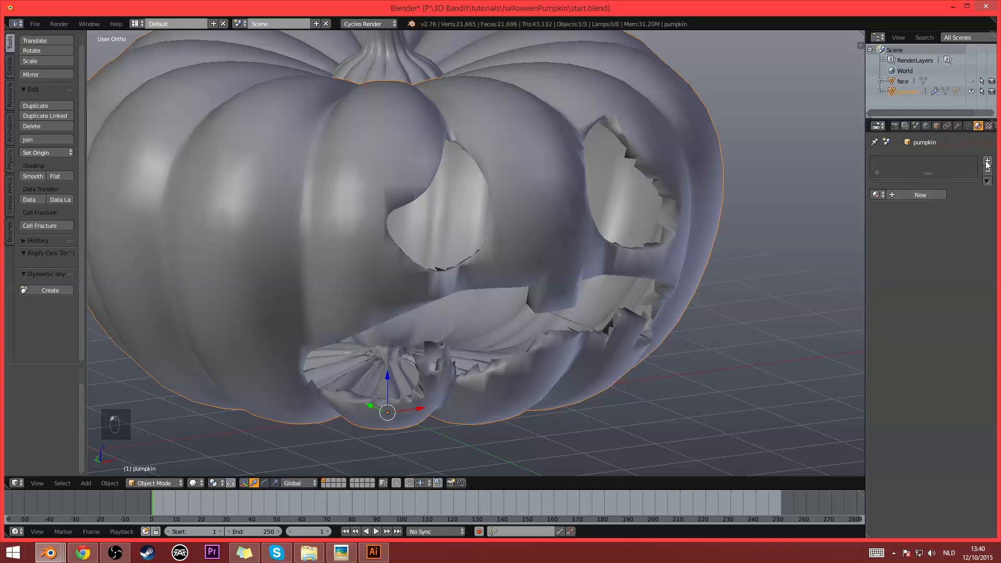
pyautogui.click(986, 162)
pyautogui.click(986, 162)
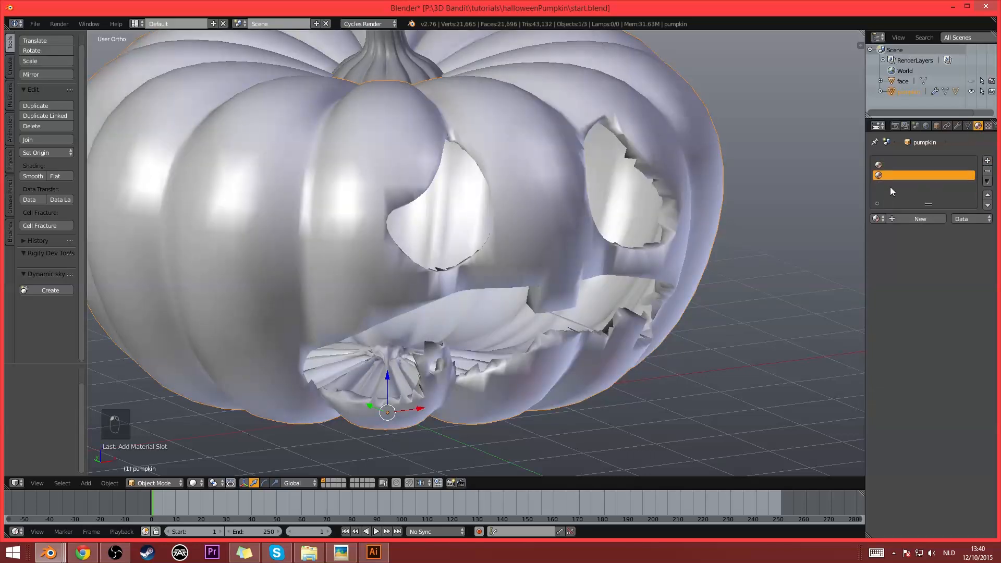
pyautogui.click(889, 165)
pyautogui.click(913, 219)
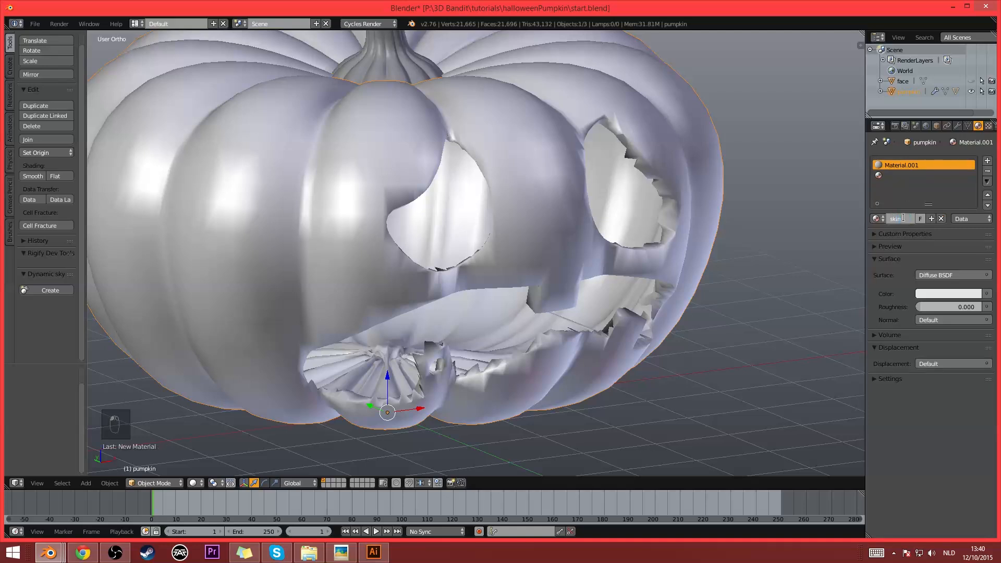
pyautogui.click(893, 177)
pyautogui.click(905, 219)
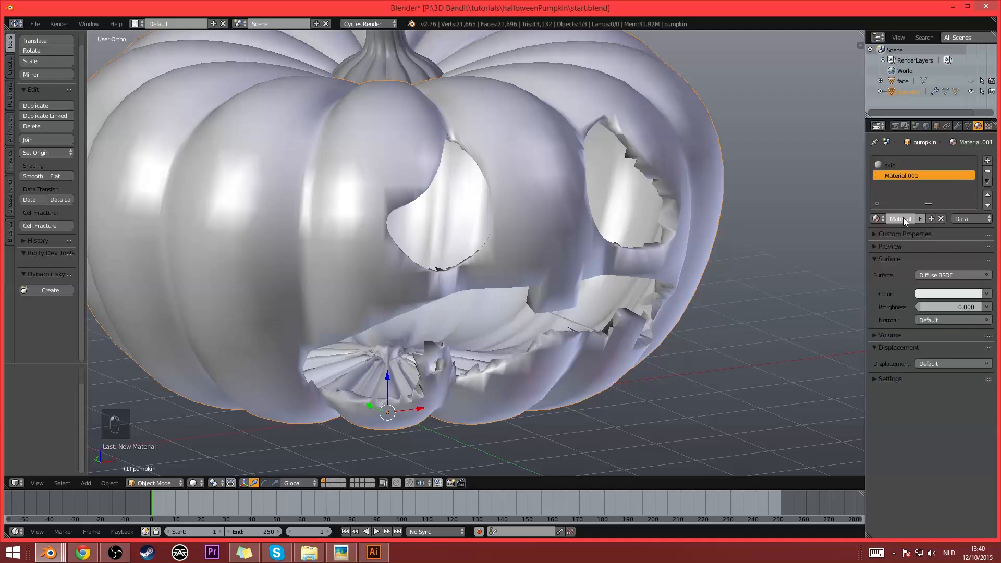
# - Set the Solidify modifier's material index offset to 1 and its rim offset to 1
pyautogui.click(957, 126)
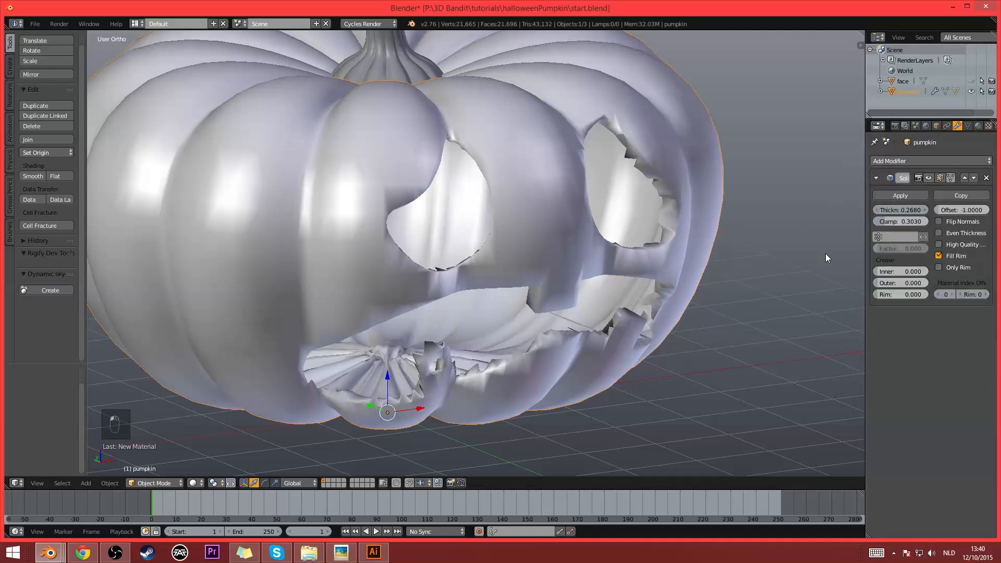
pyautogui.click(951, 293)
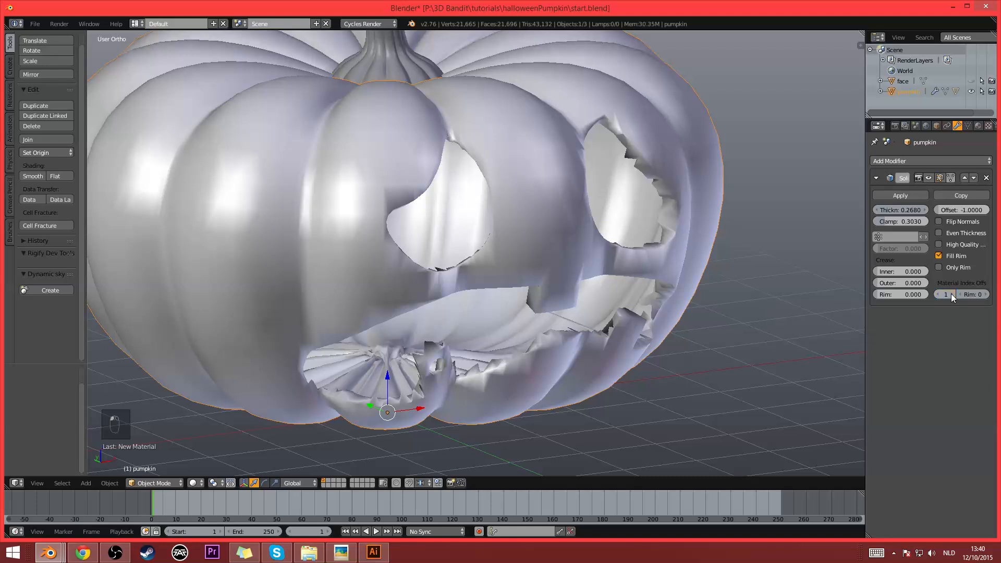
pyautogui.click(985, 295)
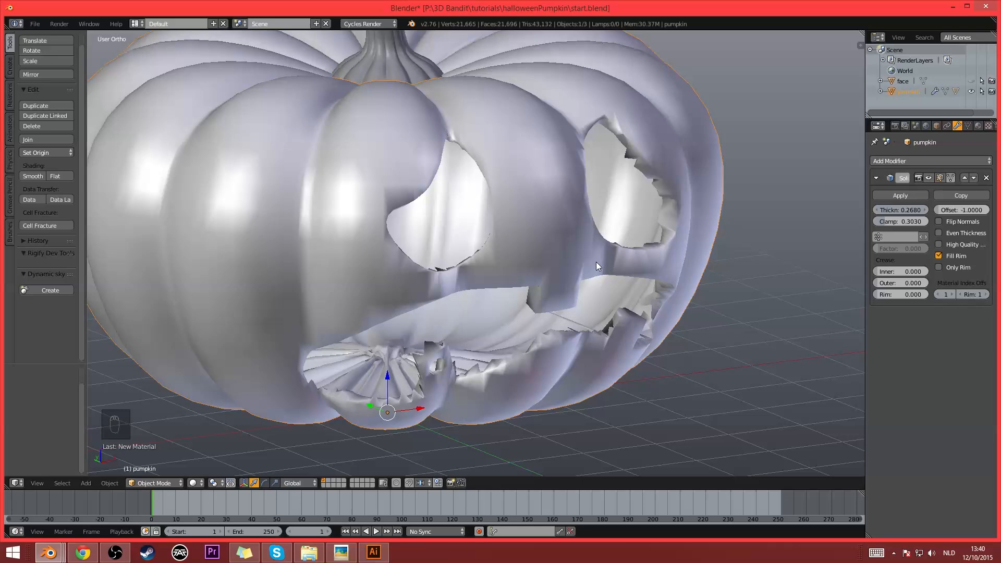
pyautogui.scroll(-2, 596, 262)
pyautogui.moveTo(610, 258); pyautogui.dragTo(649, 227, button='middle')
pyautogui.scroll(3, 622, 246)
# - Give the flesh material a light orange viewport color of R 0.800, G 0.452, B 0.235
pyautogui.click(978, 126)
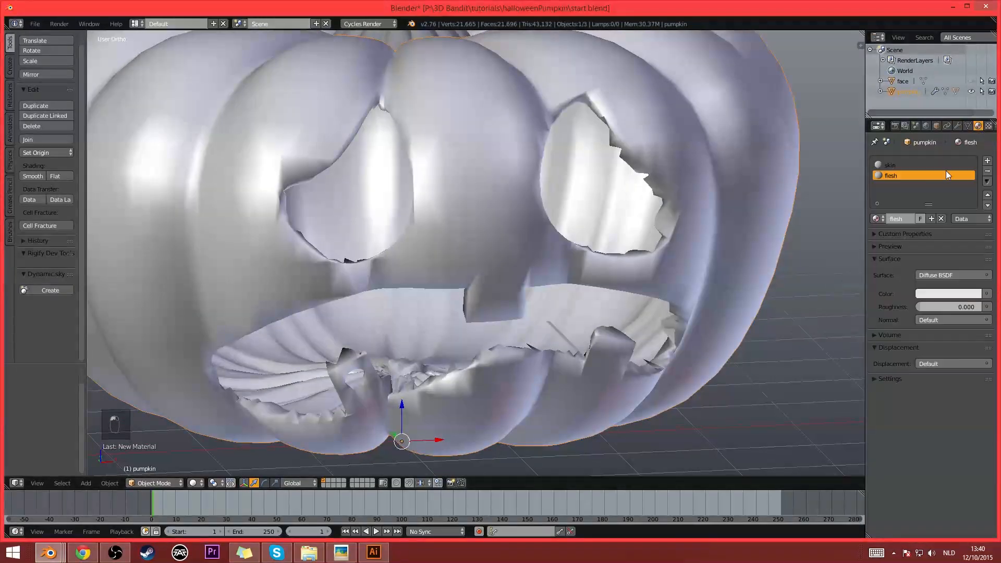
pyautogui.click(888, 379)
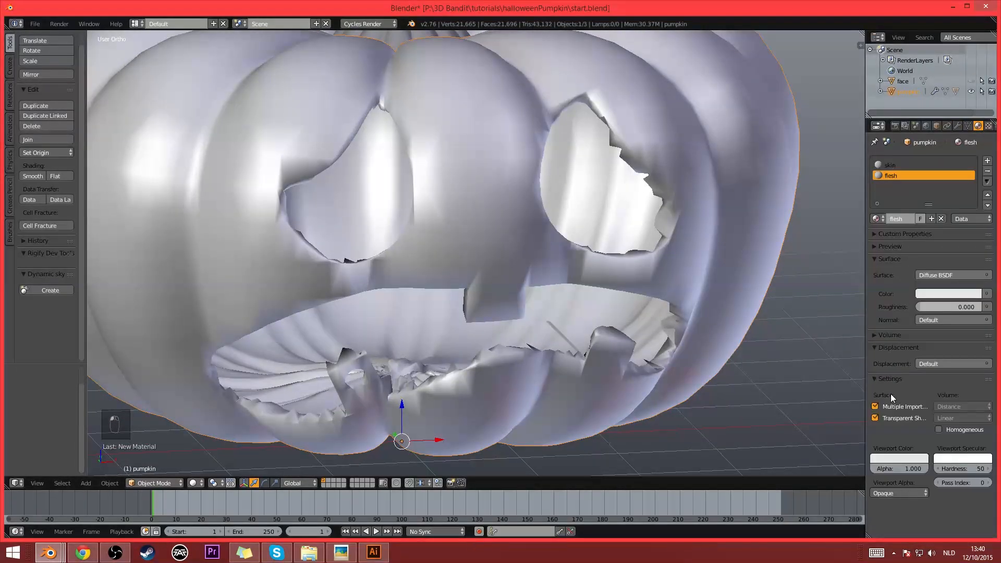
pyautogui.click(895, 457)
pyautogui.moveTo(890, 373); pyautogui.dragTo(892, 373)
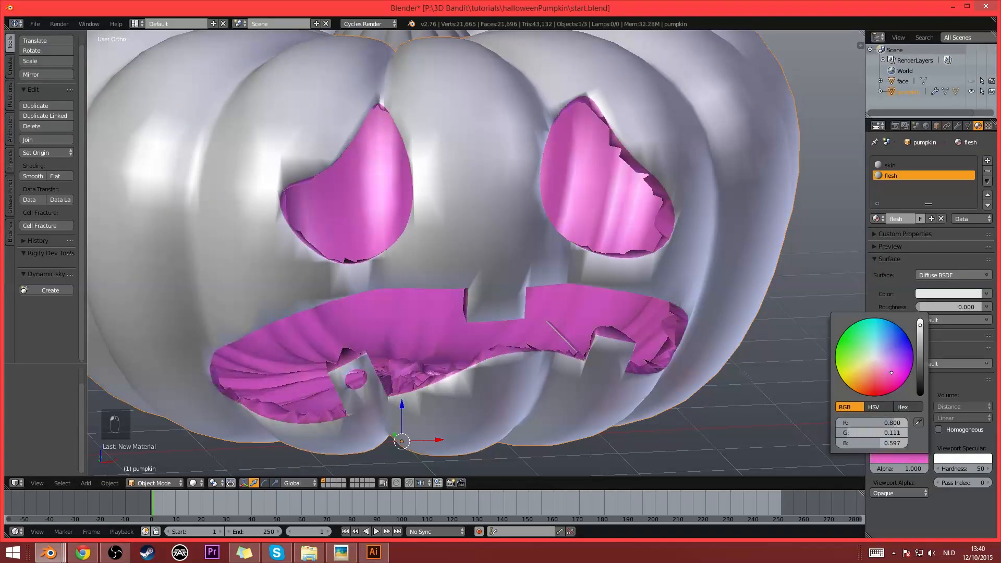
pyautogui.scroll(-3, 613, 202)
pyautogui.moveTo(613, 201); pyautogui.dragTo(540, 218, button='middle')
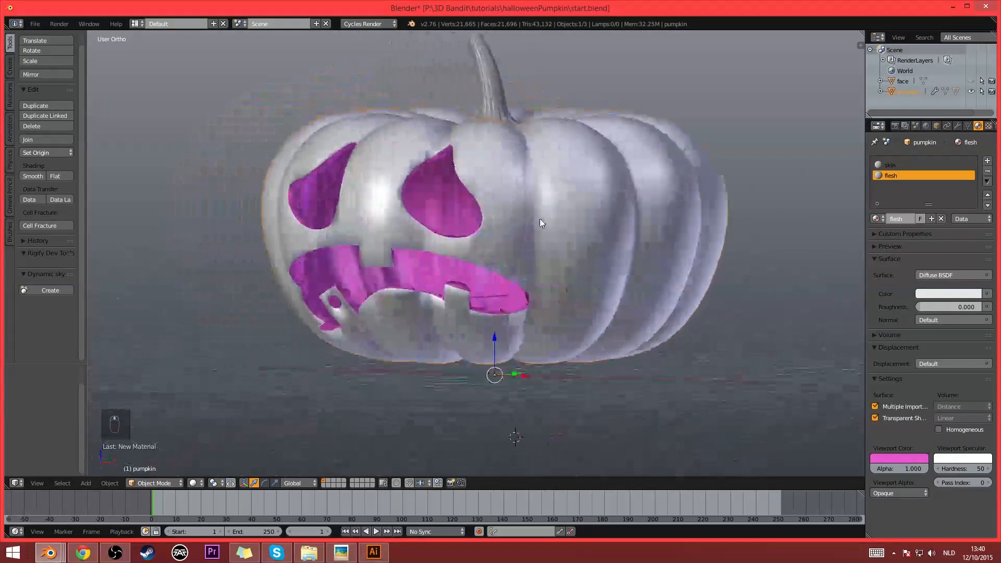
pyautogui.click(891, 457)
pyautogui.moveTo(863, 364); pyautogui.dragTo(866, 371)
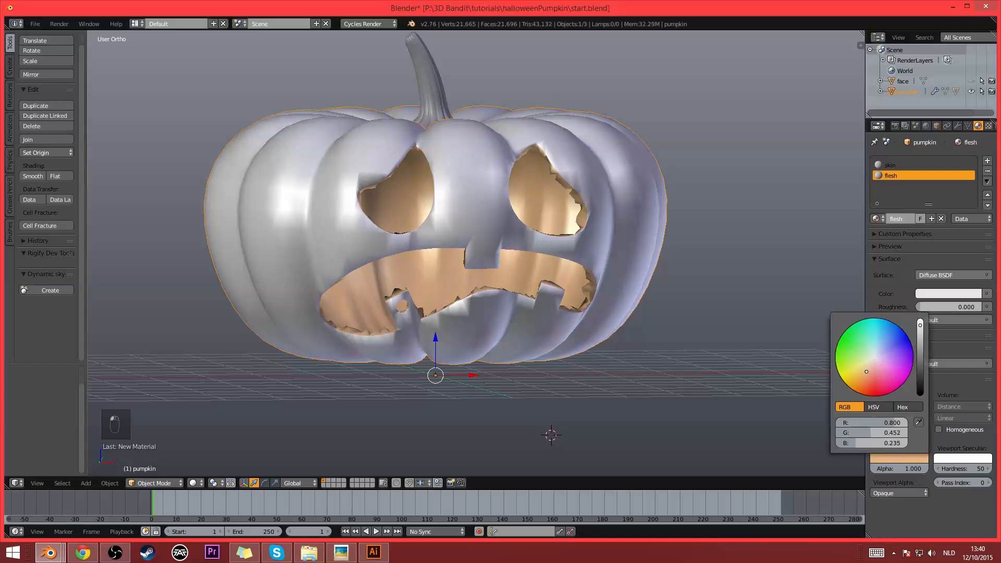
# - Check the flesh-coloured inner walls and rims, and apply the pumpkin's Solidify modifier
pyautogui.moveTo(454, 272); pyautogui.dragTo(640, 165, button='middle')
pyautogui.scroll(2, 589, 284)
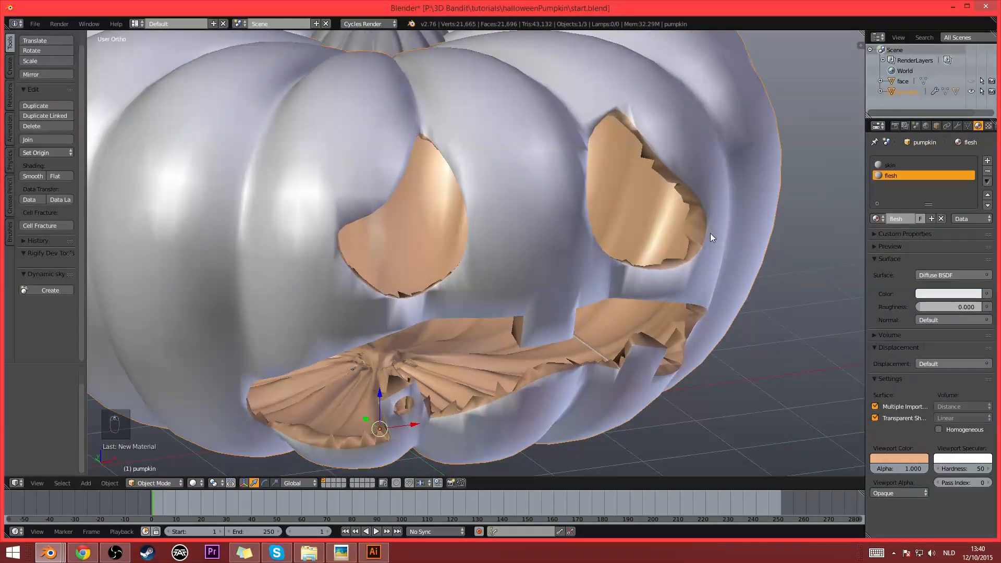
pyautogui.moveTo(605, 262); pyautogui.dragTo(745, 158, button='middle')
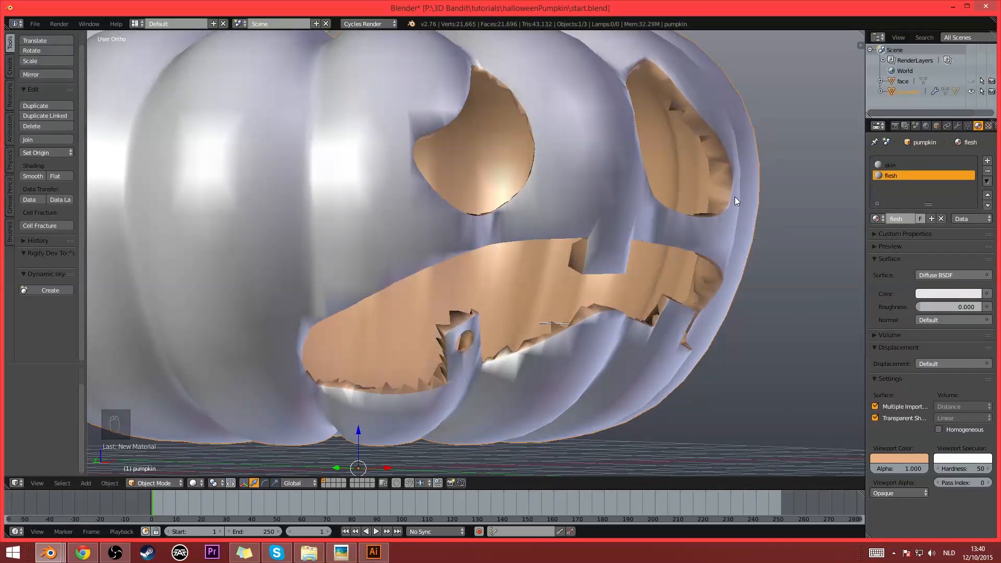
pyautogui.moveTo(734, 196); pyautogui.dragTo(902, 125, button='middle')
pyautogui.click(958, 127)
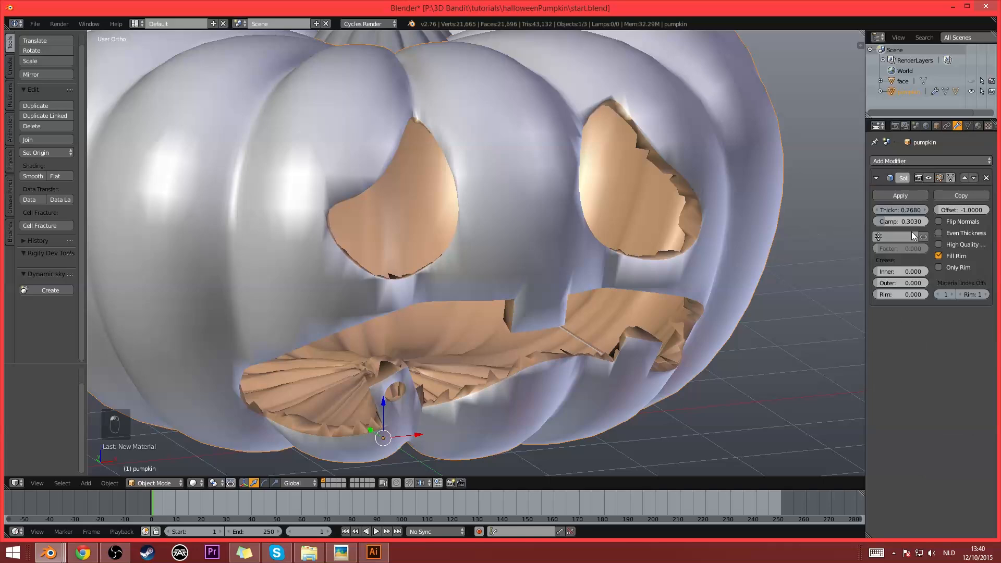
pyautogui.scroll(-2, 639, 238)
pyautogui.moveTo(587, 282); pyautogui.dragTo(540, 258, button='middle')
pyautogui.click(900, 195)
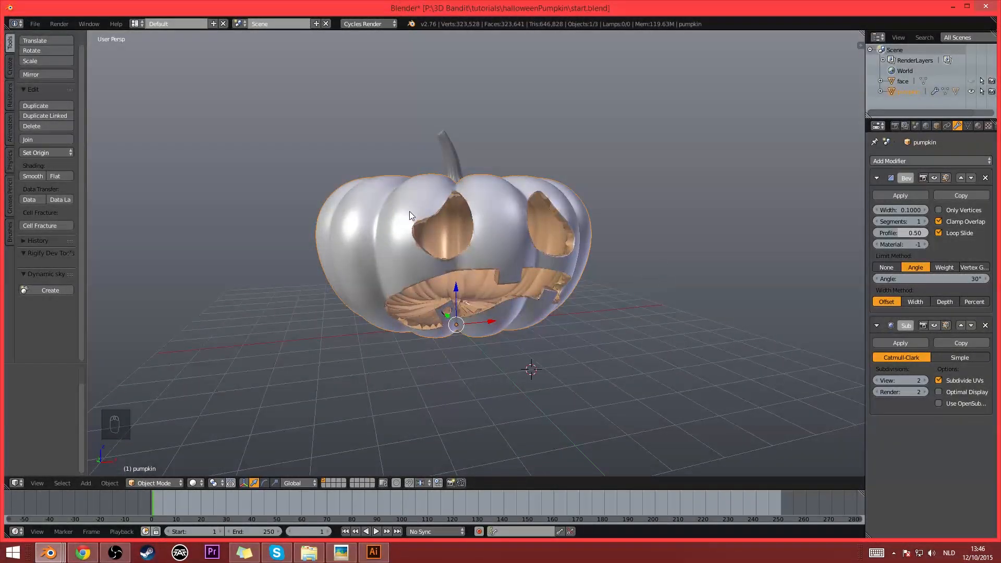
# - Switch the pumpkin to Sculpt Mode and smooth out the rough centre of its inner floor
pyautogui.scroll(6, 545, 306)
pyautogui.scroll(-3, 545, 306)
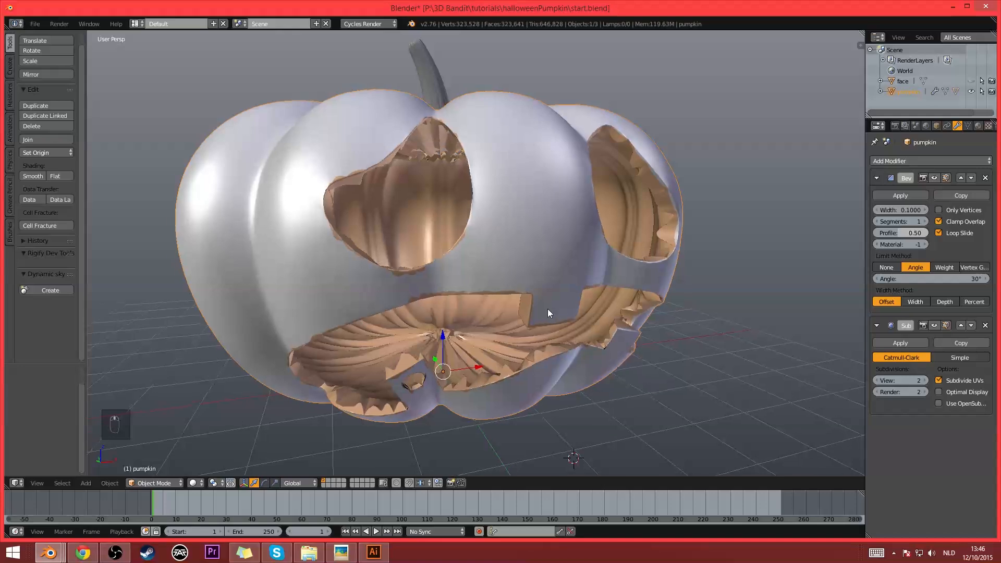
pyautogui.scroll(2, 546, 302)
pyautogui.click(173, 484)
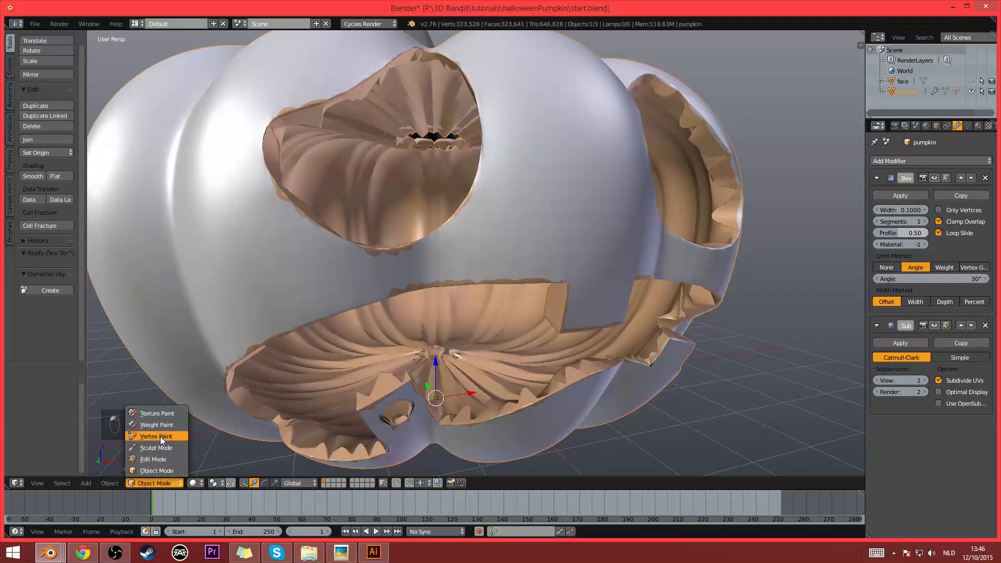
pyautogui.press('Return')
pyautogui.moveTo(449, 339); pyautogui.dragTo(461, 365, button='middle')
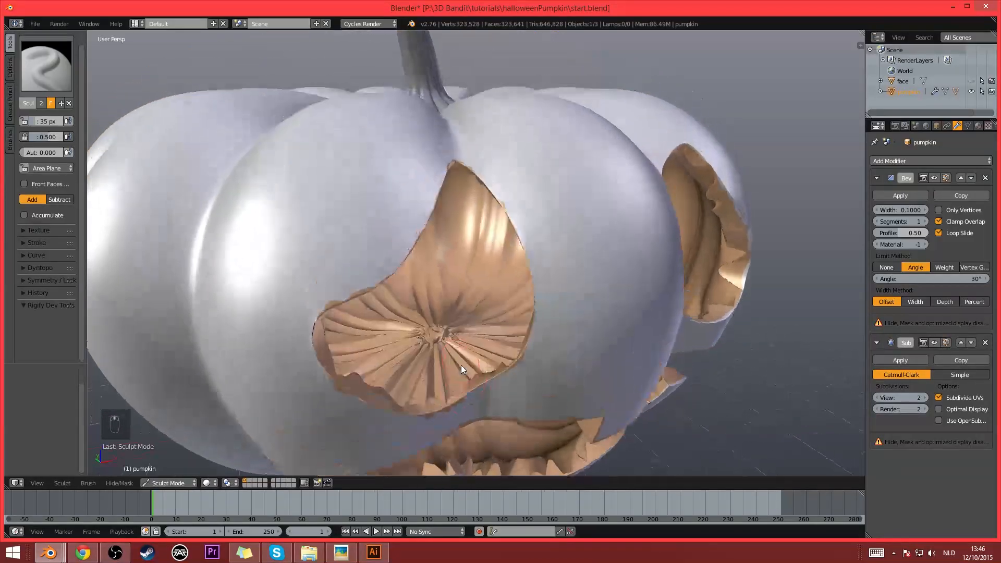
pyautogui.moveTo(450, 330)
pyautogui.keyDown('shift'); pyautogui.mouseDown()
pyautogui.moveTo(431, 321)
pyautogui.moveTo(417, 332)
pyautogui.moveTo(429, 343)
pyautogui.mouseUp(); pyautogui.keyUp('shift')
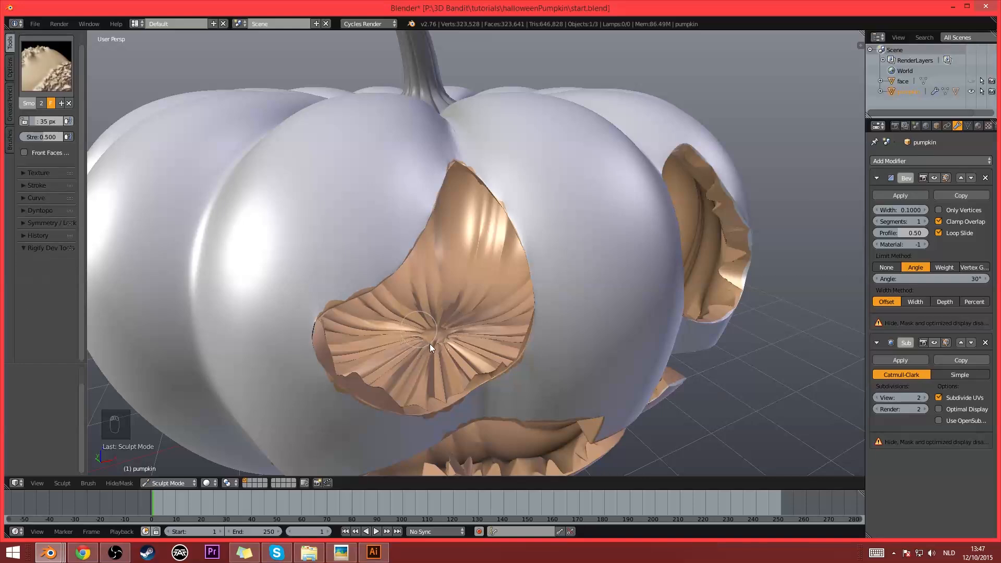
# - Choose the Smooth brush, smooth more of the pumpkin's interior and return to Object Mode
pyautogui.click(46, 66)
pyautogui.click(275, 171)
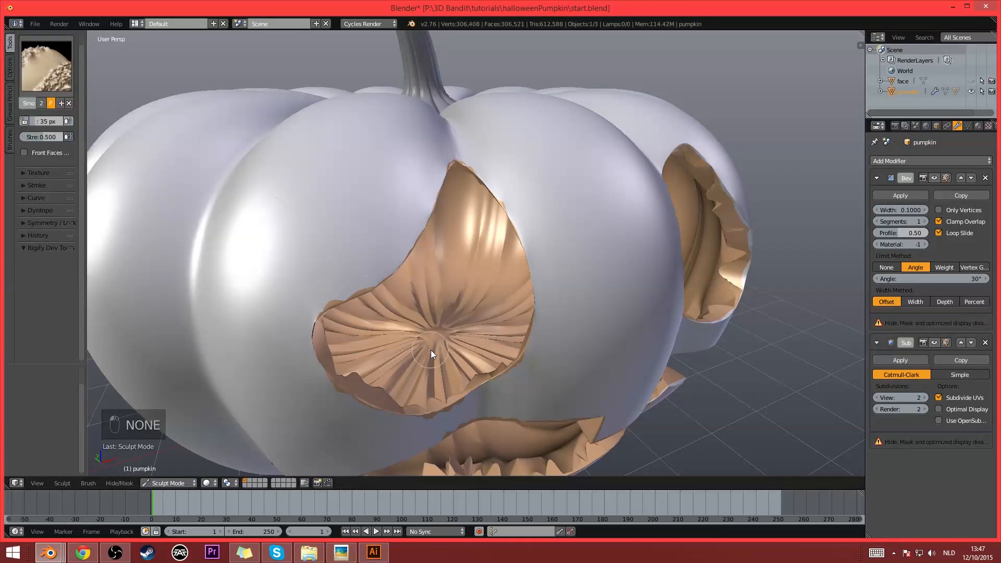
pyautogui.moveTo(590, 359); pyautogui.dragTo(527, 220, button='middle')
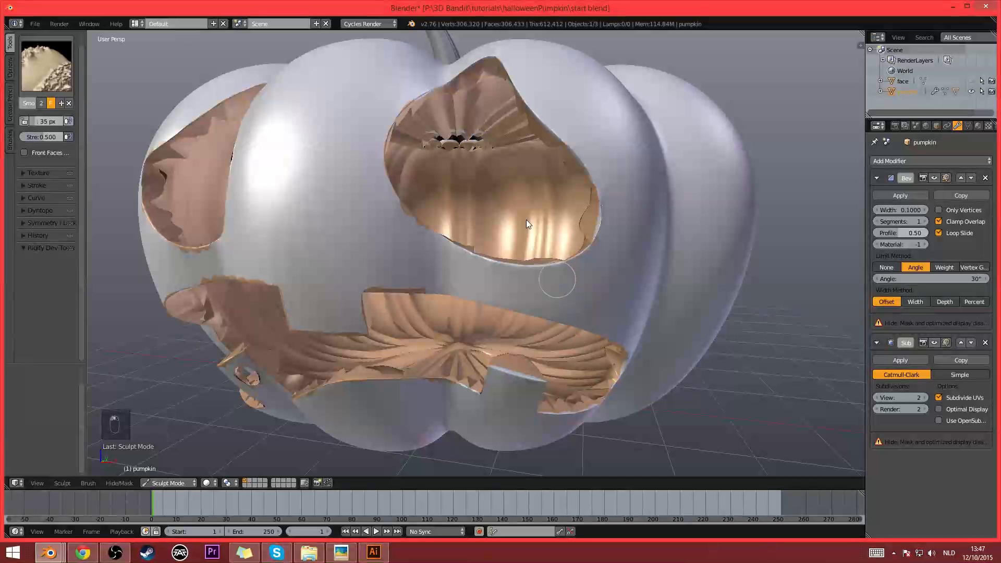
pyautogui.scroll(3, 502, 186)
pyautogui.click(54, 91)
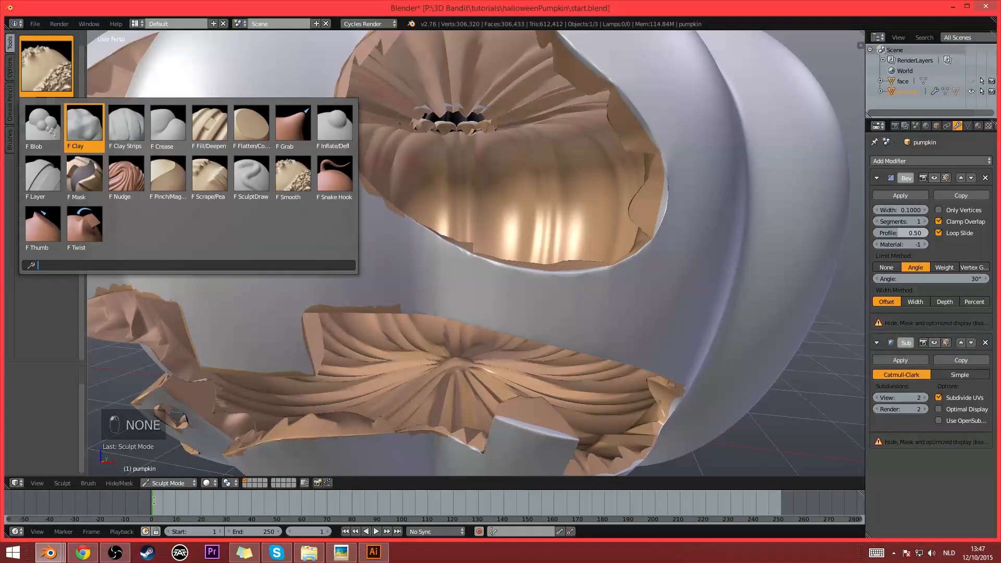
pyautogui.click(167, 483)
pyautogui.press('Return')
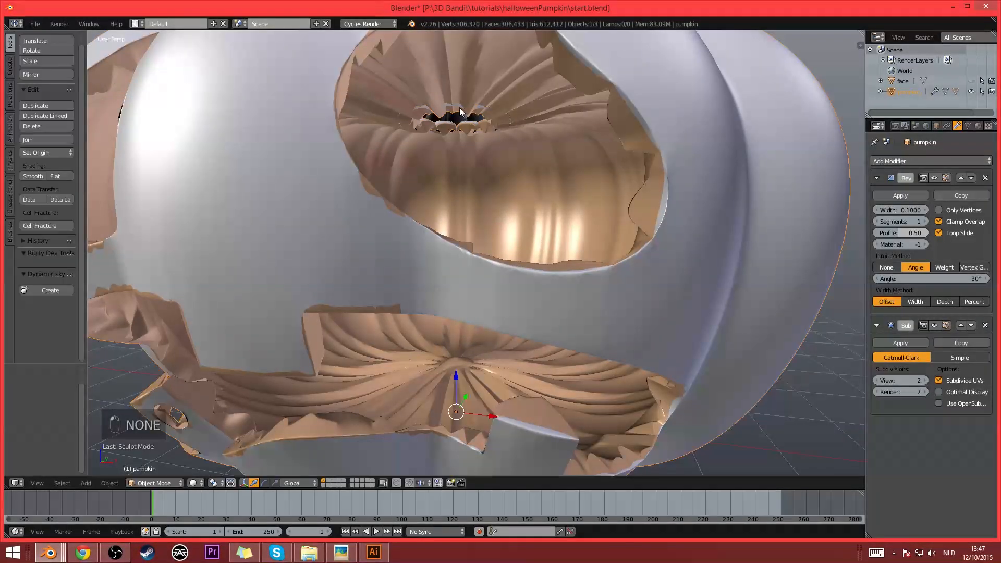
# - In Edit Mode on the stem, select the open edge loop at its underside using edge selection
pyautogui.rightClick(482, 128)
pyautogui.moveTo(493, 173); pyautogui.dragTo(489, 272, button='middle')
pyautogui.press('Tab')
pyautogui.scroll(3, 477, 248)
pyautogui.keyDown('alt'); pyautogui.rightClick(439, 209); pyautogui.keyUp('alt')
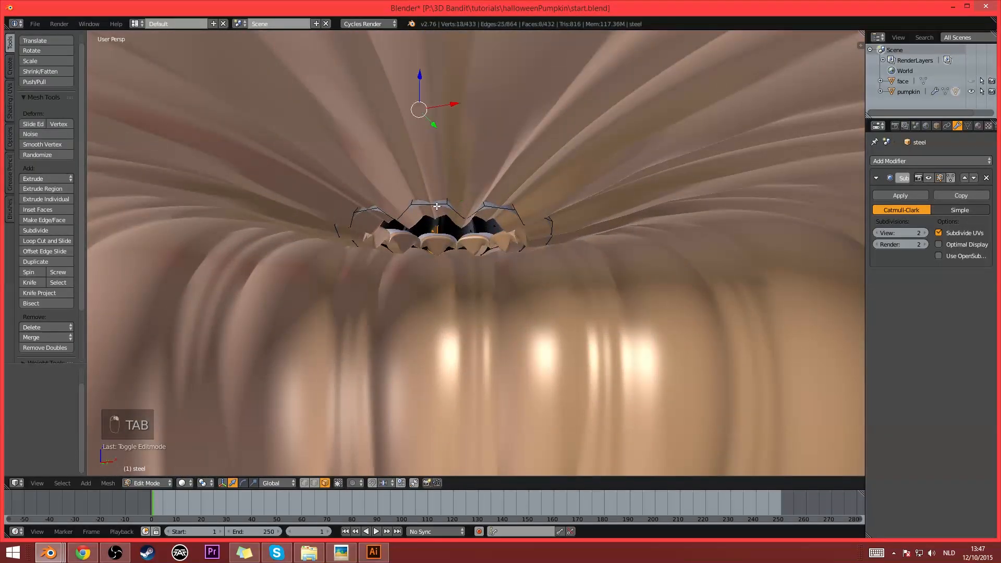
pyautogui.press('a')
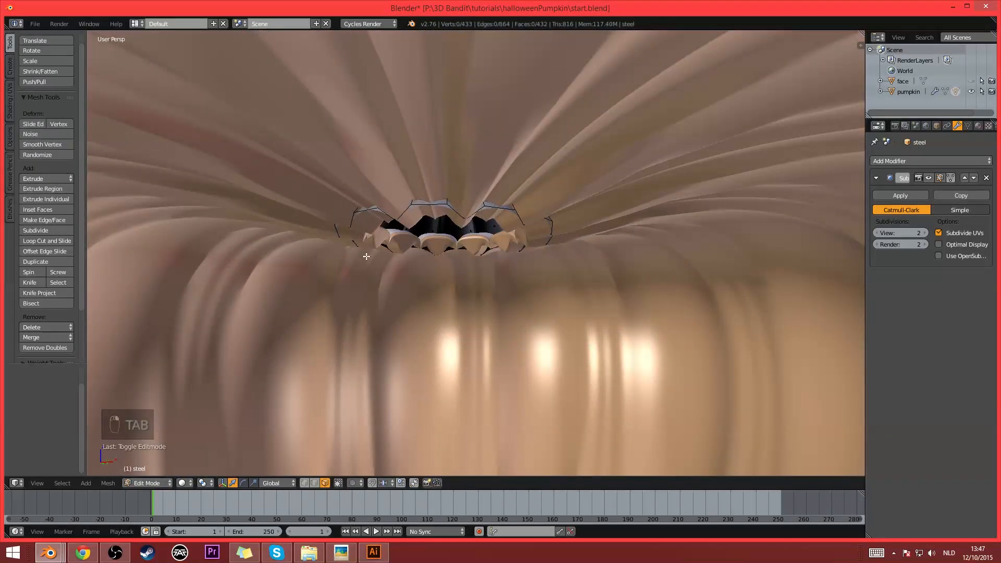
pyautogui.click(314, 482)
pyautogui.keyDown('alt'); pyautogui.rightClick(433, 207); pyautogui.keyUp('alt')
pyautogui.keyDown('alt'); pyautogui.rightClick(419, 201); pyautogui.keyUp('alt')
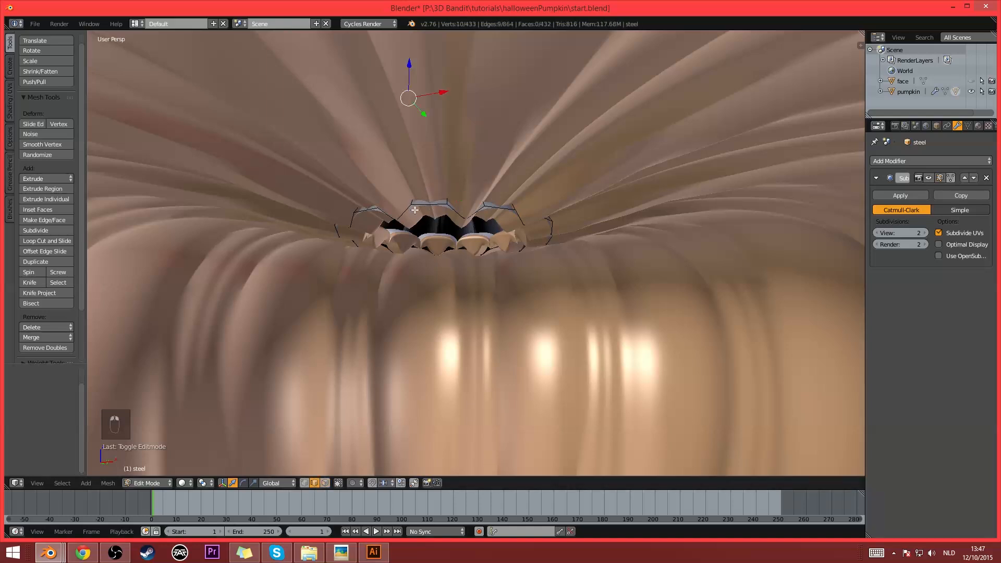
pyautogui.keyDown('alt'); pyautogui.rightClick(419, 202); pyautogui.keyUp('alt')
pyautogui.moveTo(419, 202); pyautogui.dragTo(447, 215, button='middle')
# - Extrude the stem's bottom edge loop and scale it inward to 0.399
pyautogui.press('e')
pyautogui.press('s')
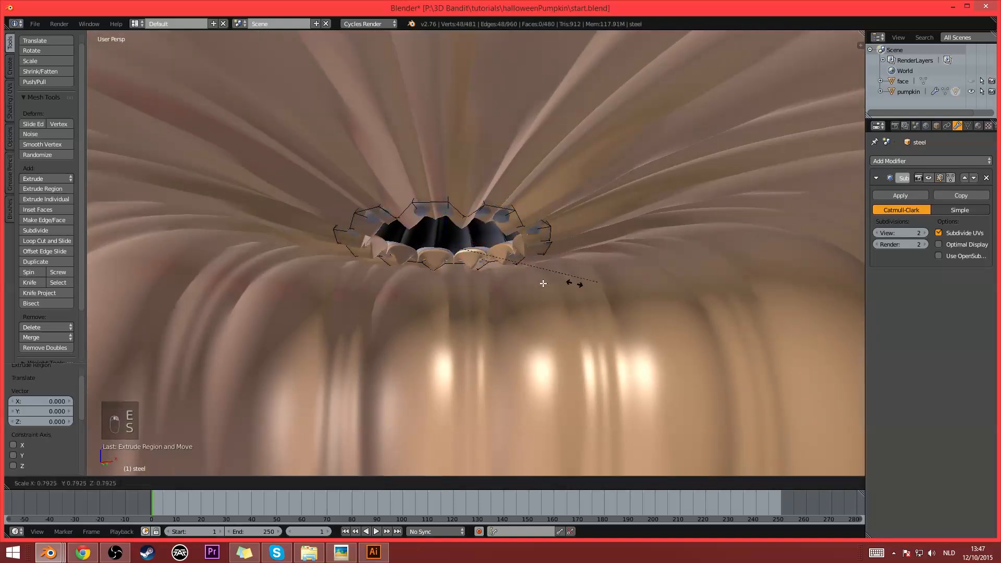
pyautogui.click(519, 284)
pyautogui.press('g')
pyautogui.rightClick(525, 286)
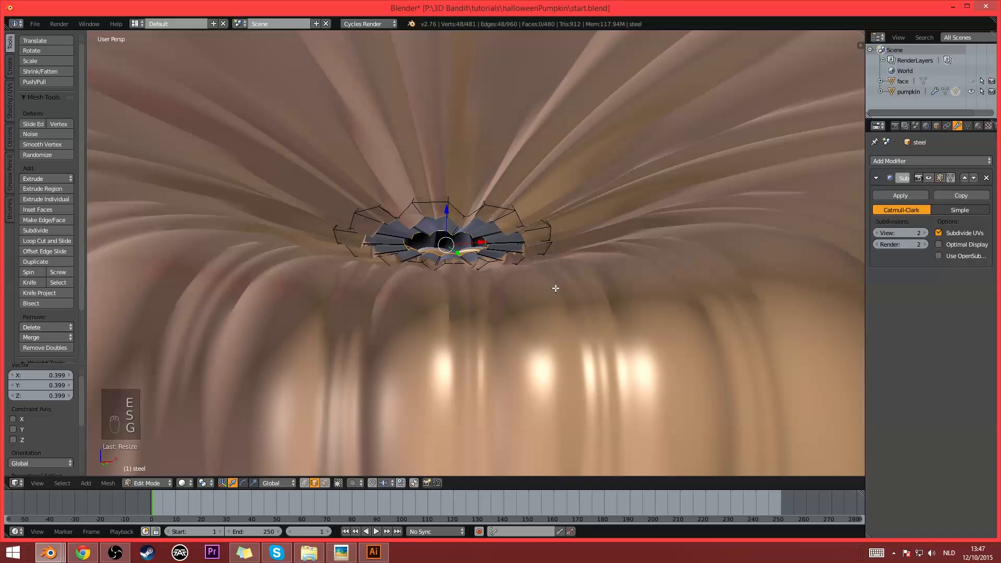
# - Extrude the inner loop in place, merge it to a point to close the stem's underside, and return to Object Mode
pyautogui.press('e')
pyautogui.rightClick(530, 313)
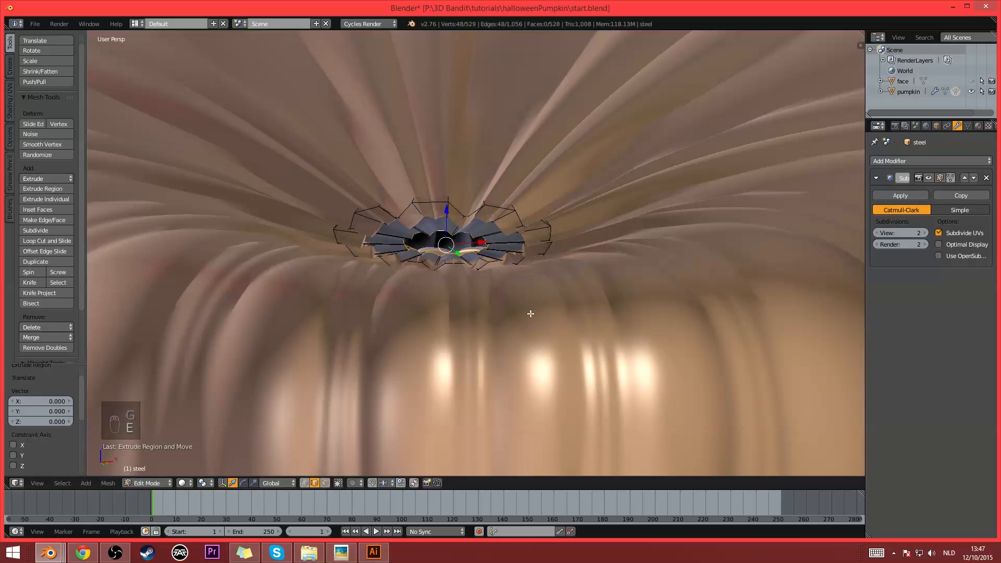
pyautogui.hotkey('alt', 'm')
pyautogui.click(530, 313)
pyautogui.press('Tab')
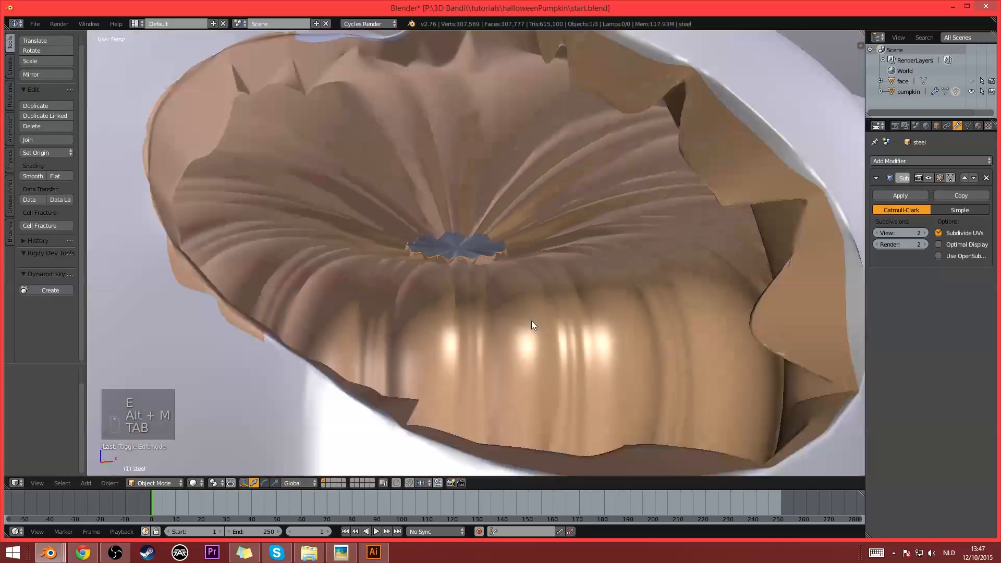
# - Select the pumpkin body and show its flesh material nodes in a Node Editor beside the 3D view
pyautogui.scroll(-6, 530, 321)
pyautogui.moveTo(523, 274); pyautogui.dragTo(526, 321, button='middle')
pyautogui.scroll(3, 526, 318)
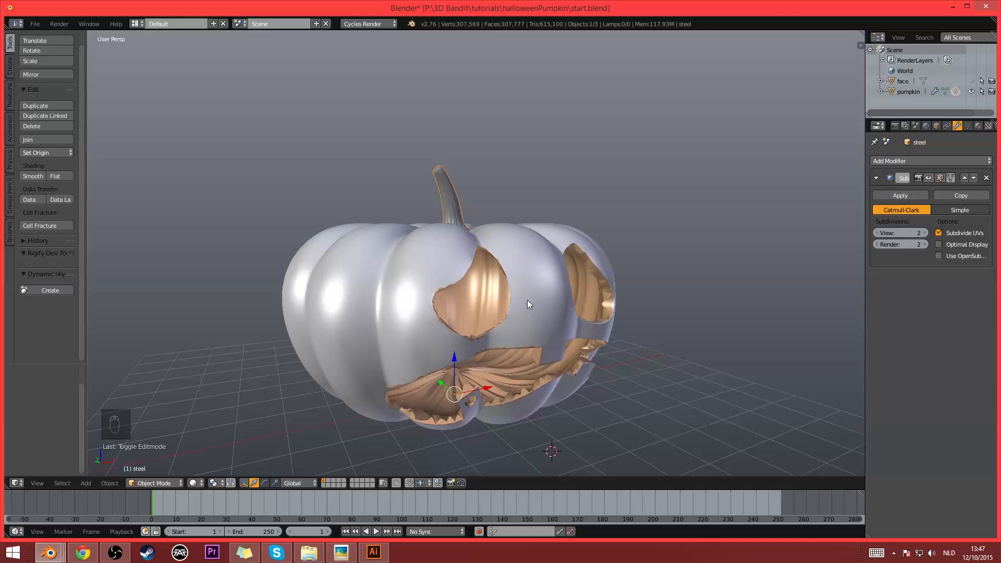
pyautogui.rightClick(609, 318)
pyautogui.moveTo(614, 321); pyautogui.dragTo(584, 298, button='middle')
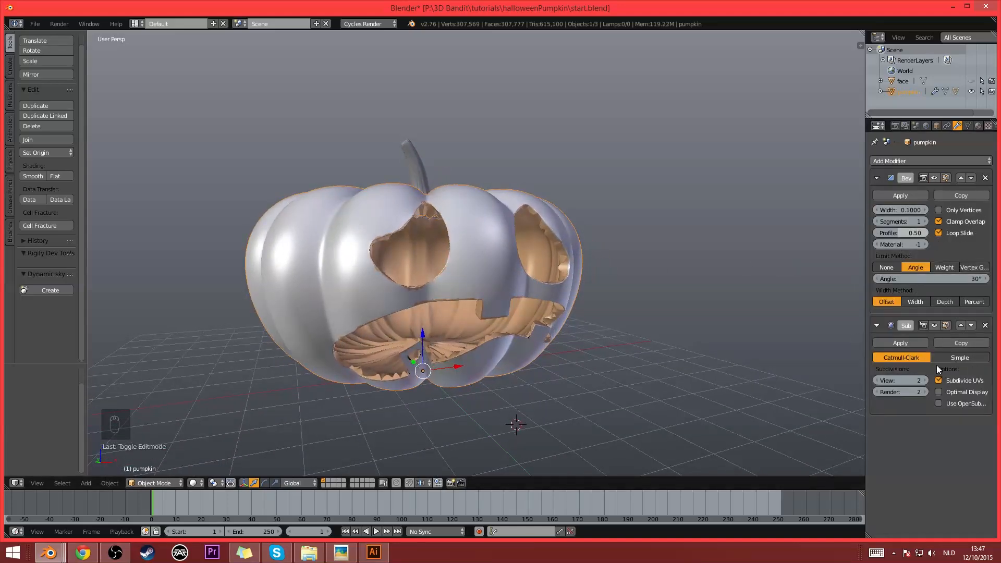
pyautogui.moveTo(561, 282); pyautogui.dragTo(470, 273, button='middle')
pyautogui.scroll(1, 553, 290)
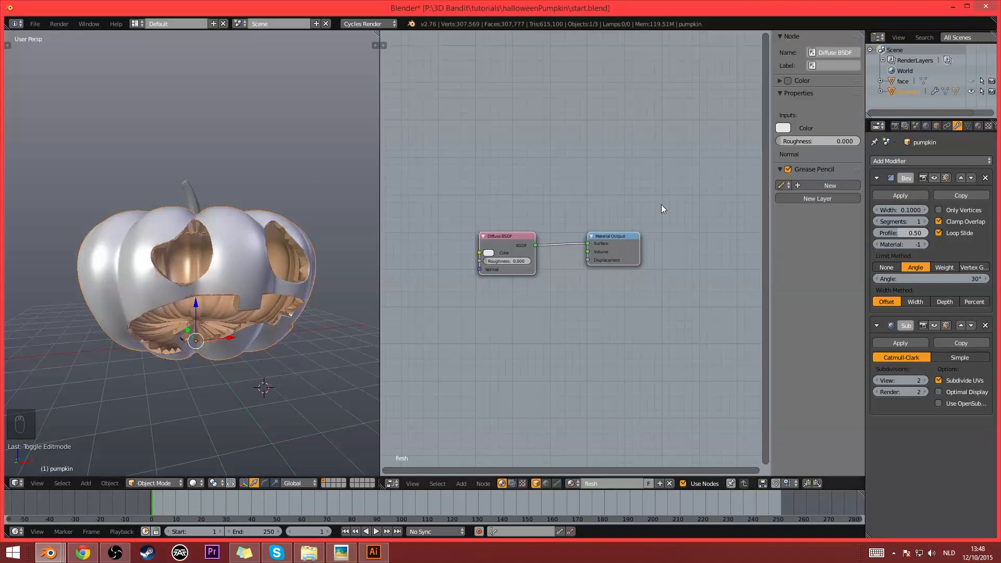
# - Enable nodes for the world surface and assign an Environment Texture to its background color
pyautogui.click(926, 126)
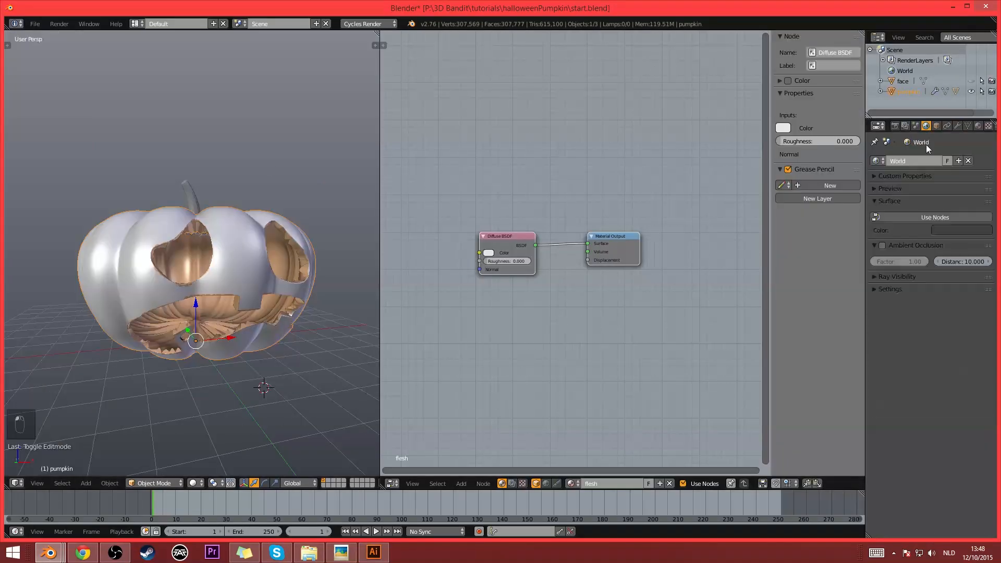
pyautogui.click(936, 218)
pyautogui.click(986, 237)
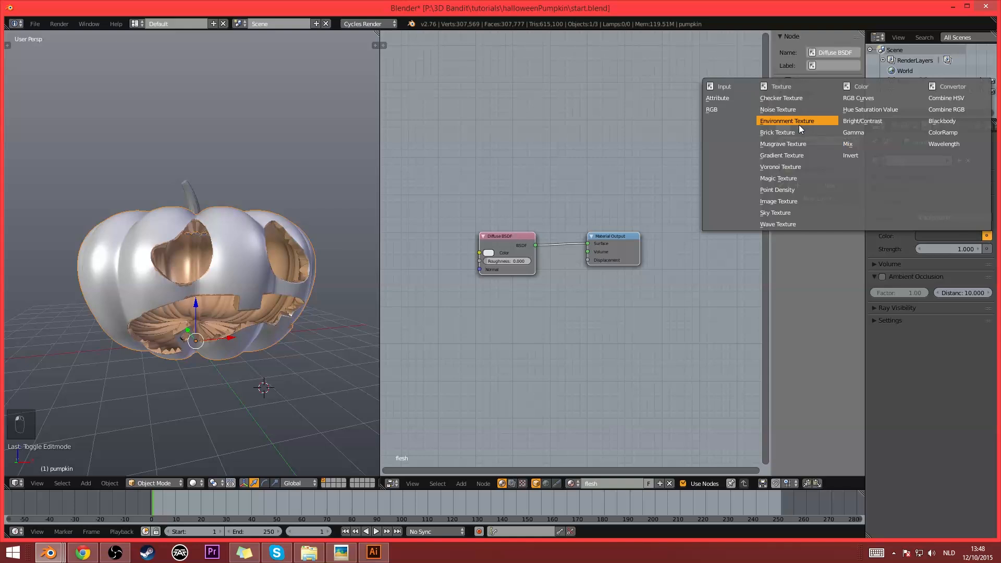
pyautogui.click(782, 120)
# - Load Alexs_Apt_2k.hdr from the Alexs_Apartment folder as the environment image and set the world strength to 0.030
pyautogui.click(941, 250)
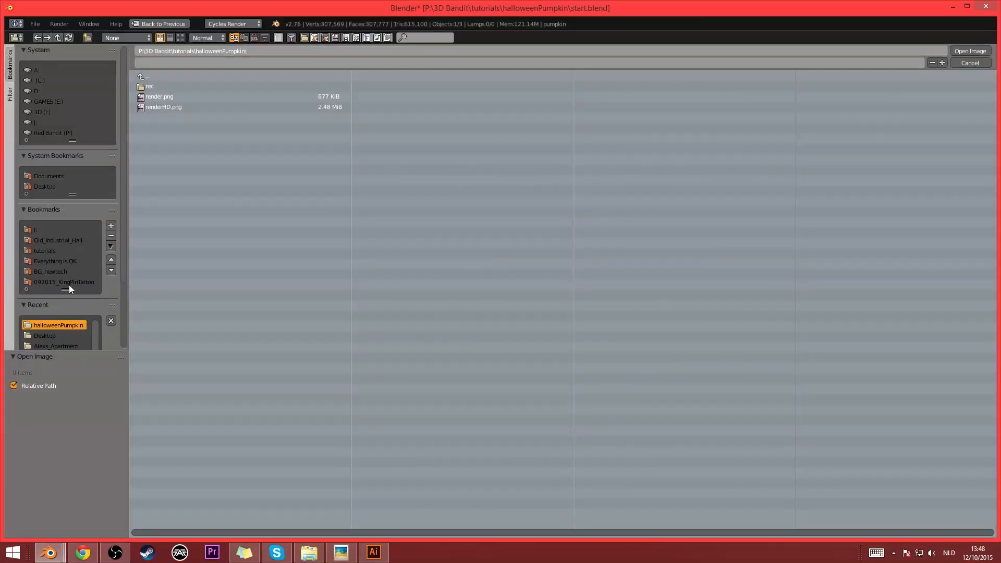
pyautogui.click(60, 240)
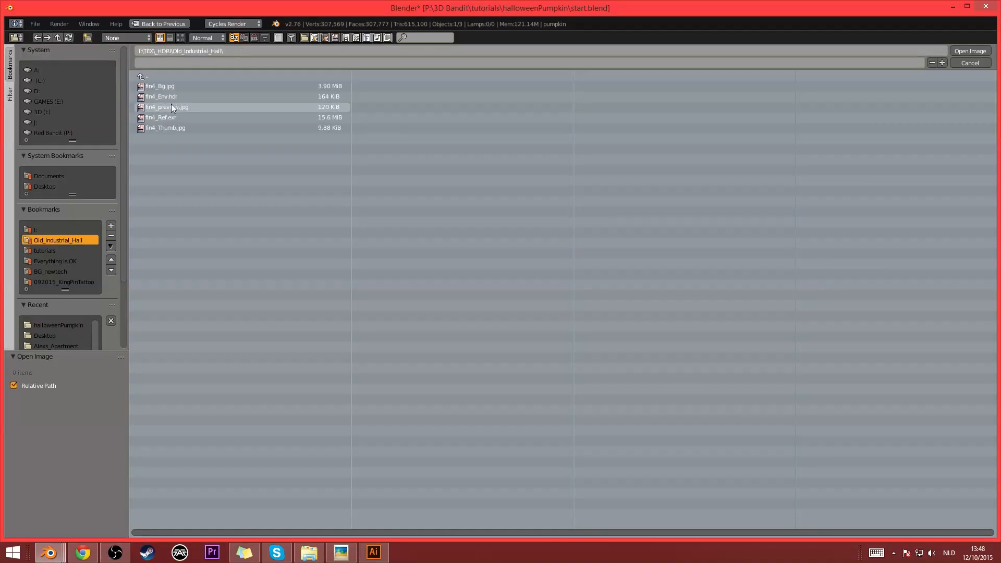
pyautogui.click(167, 76)
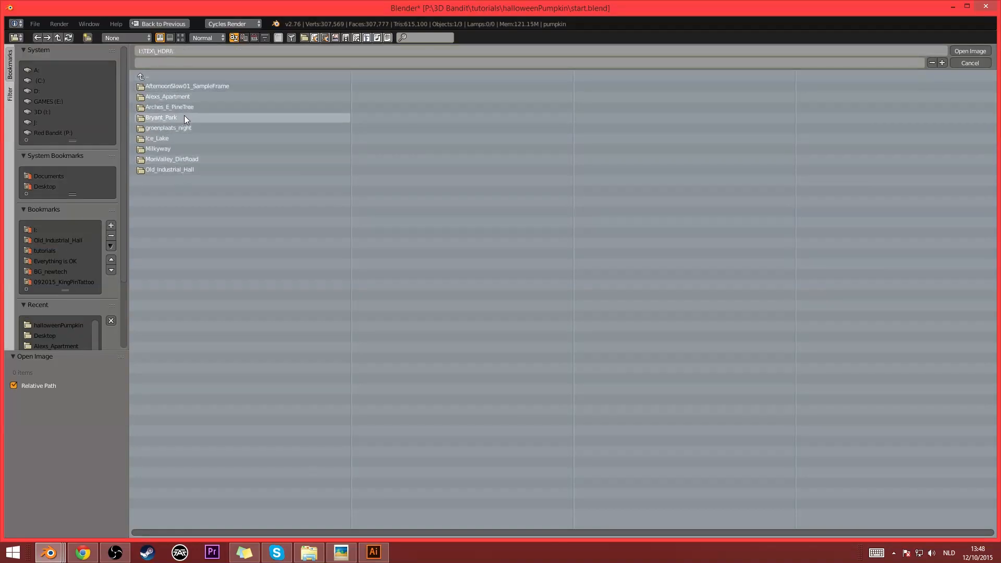
pyautogui.click(186, 95)
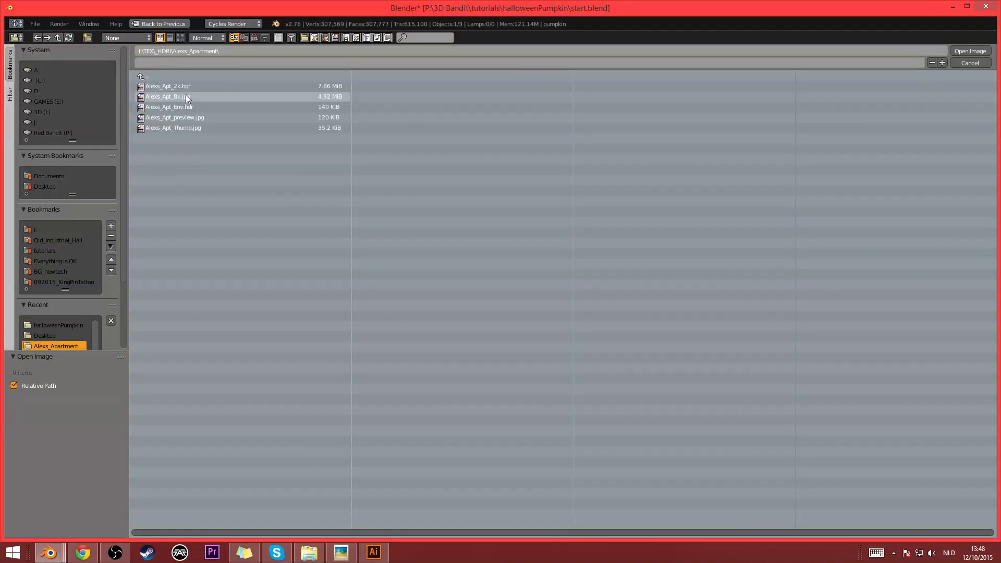
pyautogui.click(181, 39)
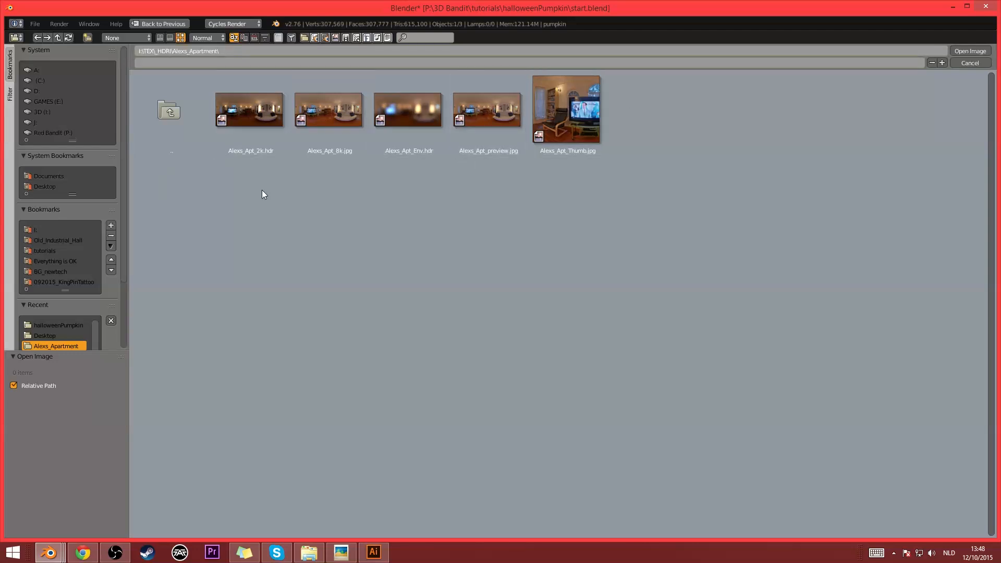
pyautogui.doubleClick(252, 99)
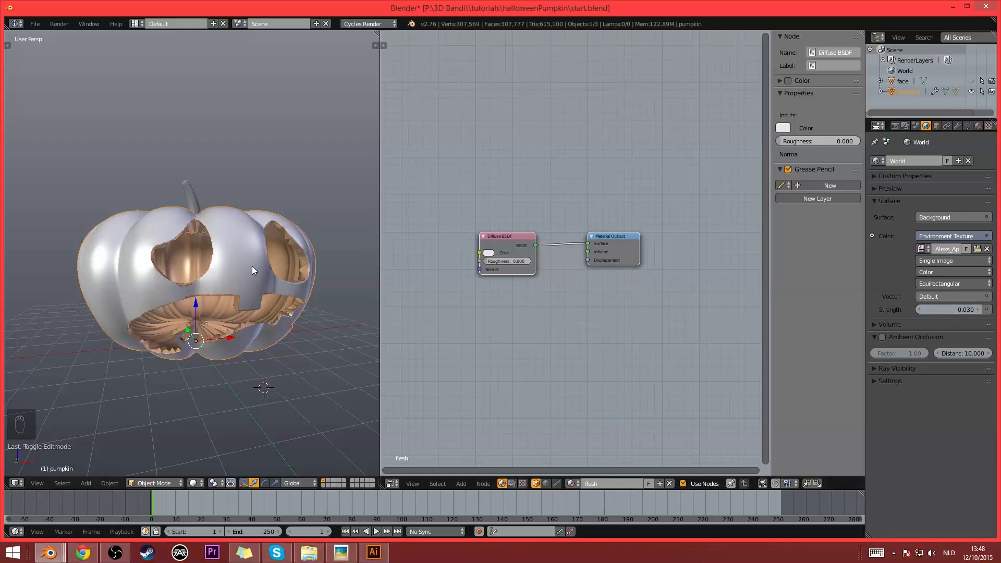
# - Switch the 3D view to rendered shading and set the preview samples to 20
pyautogui.hotkey('shift', 'z')
pyautogui.click(894, 127)
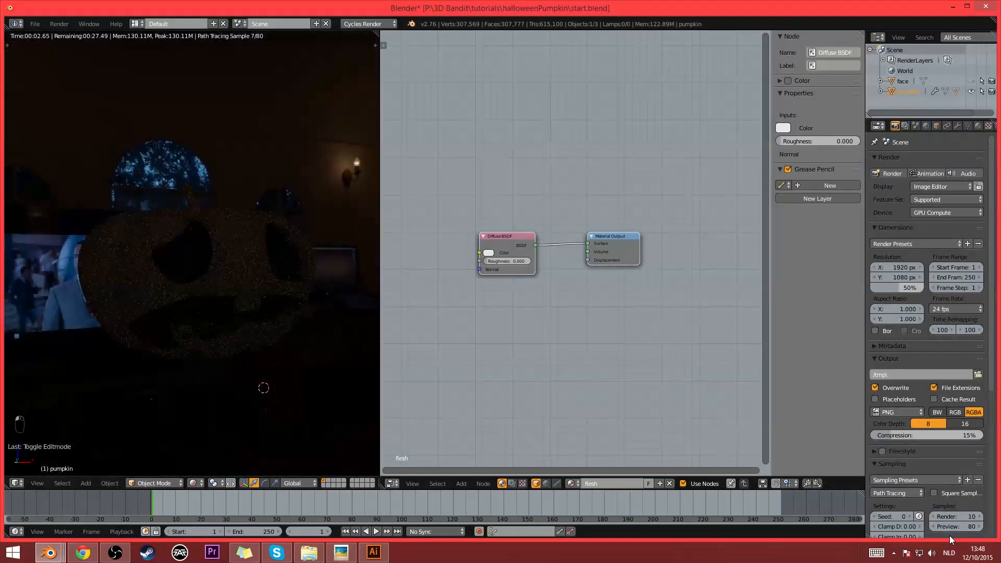
pyautogui.click(955, 528)
pyautogui.write('20')
pyautogui.press('Return')
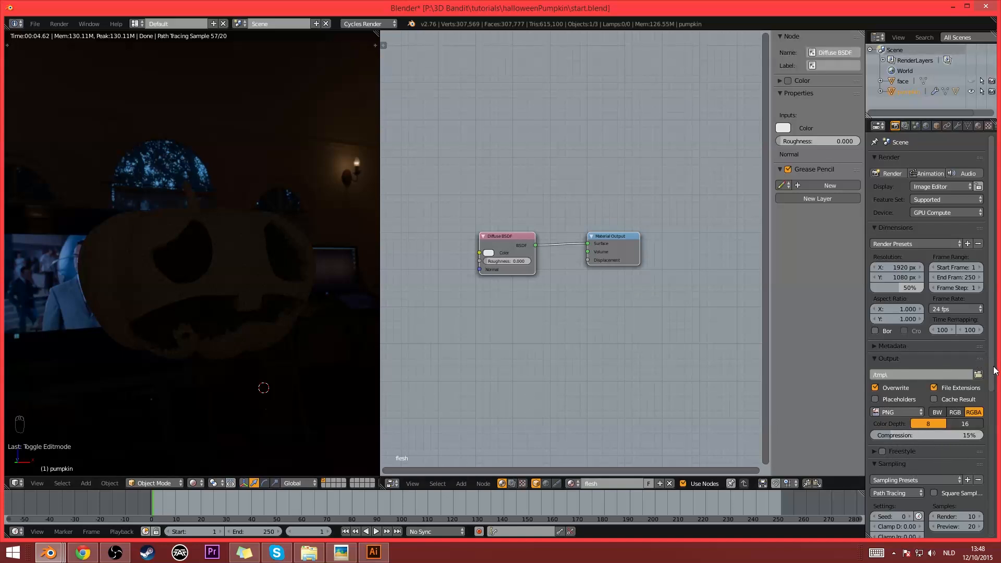
# - Make the film transparent so the environment image is hidden behind the pumpkin
pyautogui.scroll(-5, 995, 371)
pyautogui.click(888, 499)
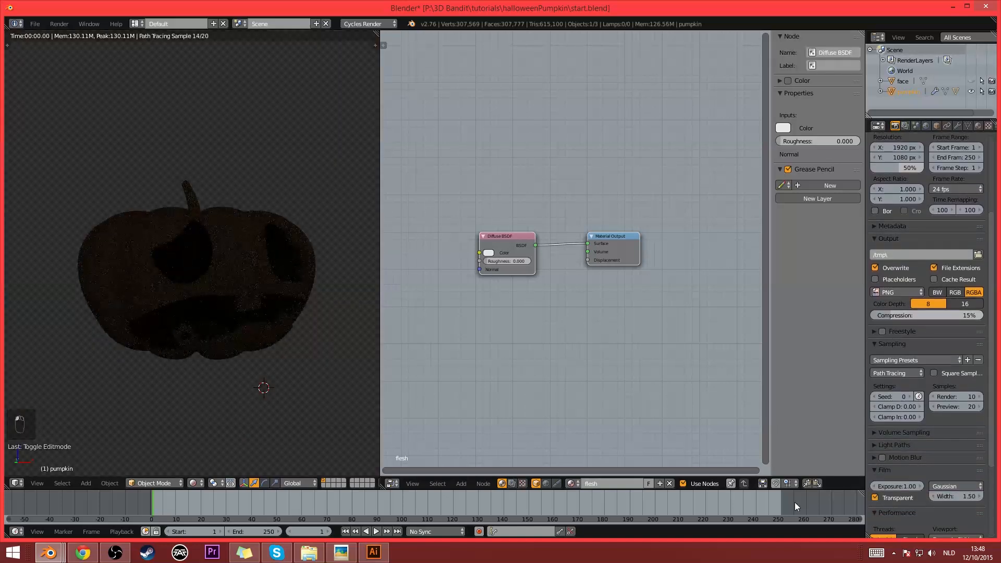
pyautogui.scroll(1, 228, 274)
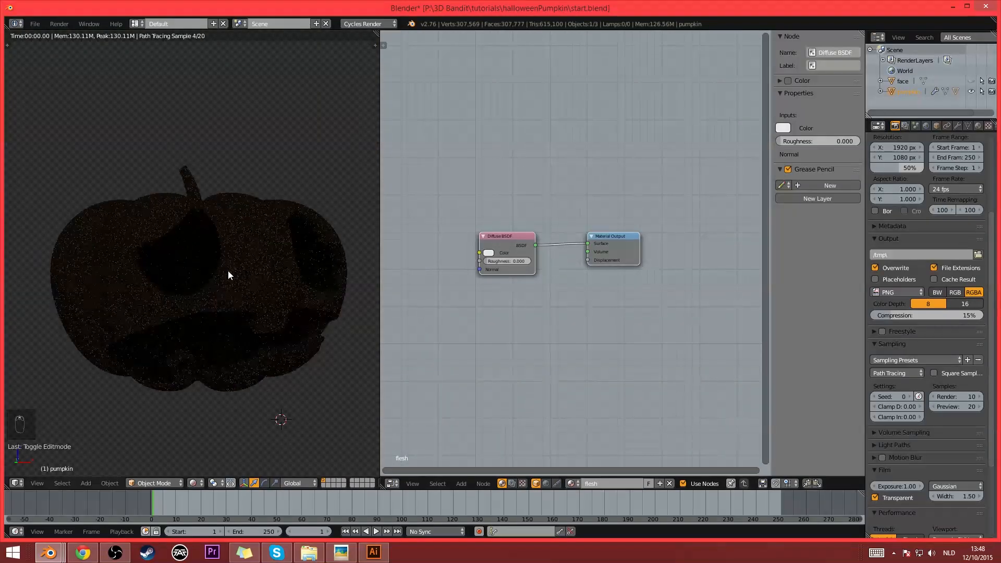
pyautogui.scroll(-1, 227, 271)
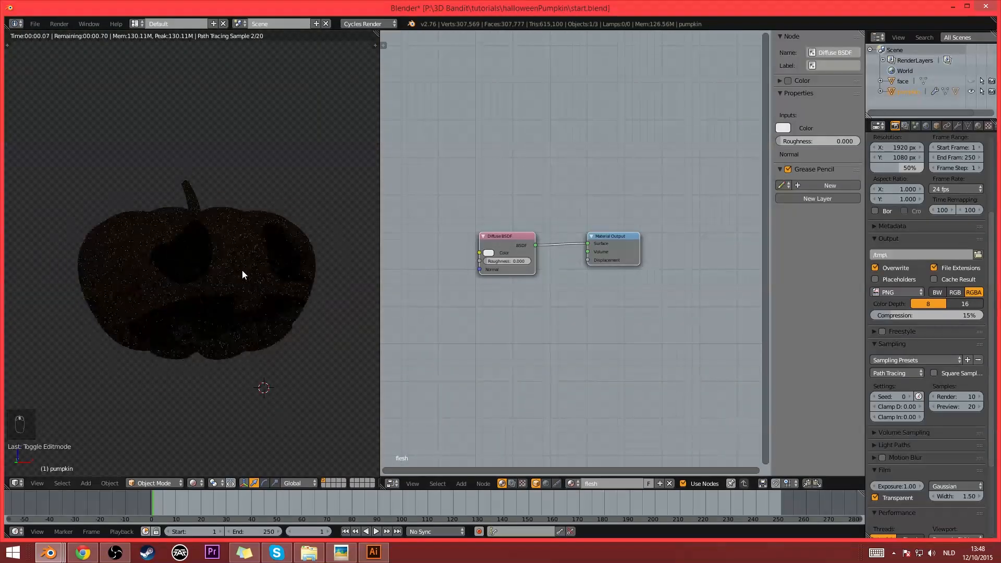
# - Change the Node Editor area to a second 3D view and add a mesh plane to the scene
pyautogui.click(393, 486)
pyautogui.click(405, 473)
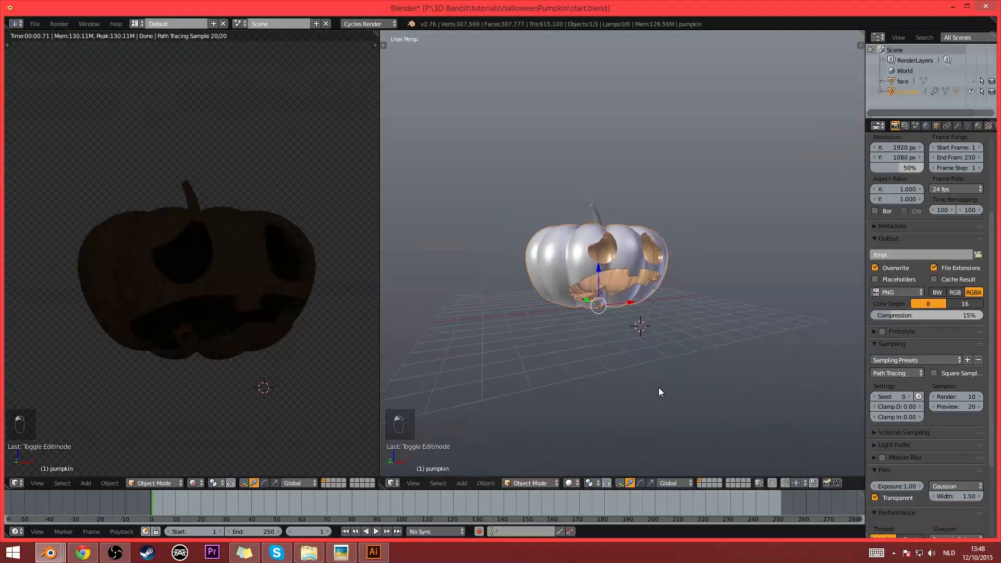
pyautogui.moveTo(659, 392); pyautogui.dragTo(624, 318, button='middle')
pyautogui.hotkey('shift', 'a')
pyautogui.moveTo(624, 314)
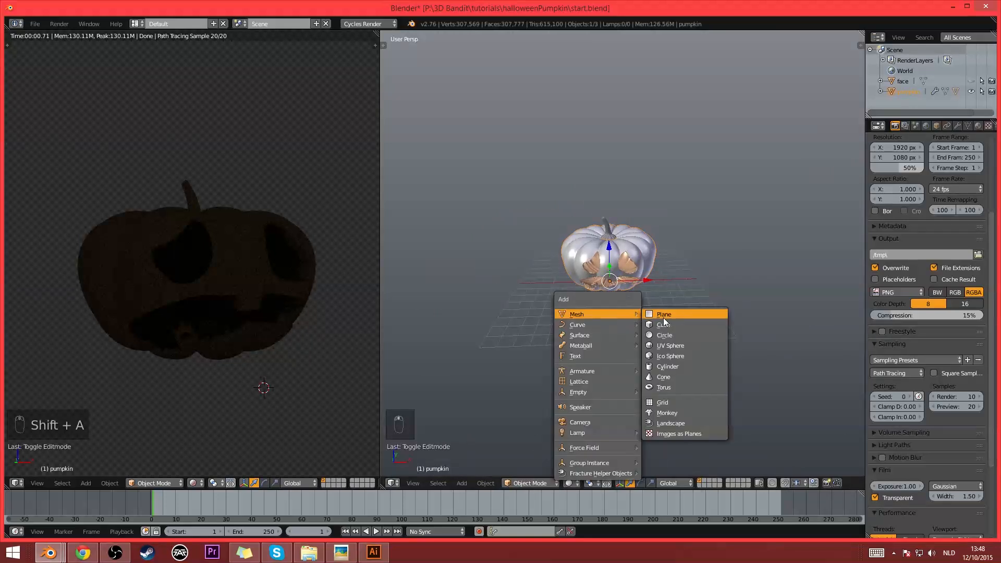
pyautogui.click(664, 318)
pyautogui.scroll(2, 665, 324)
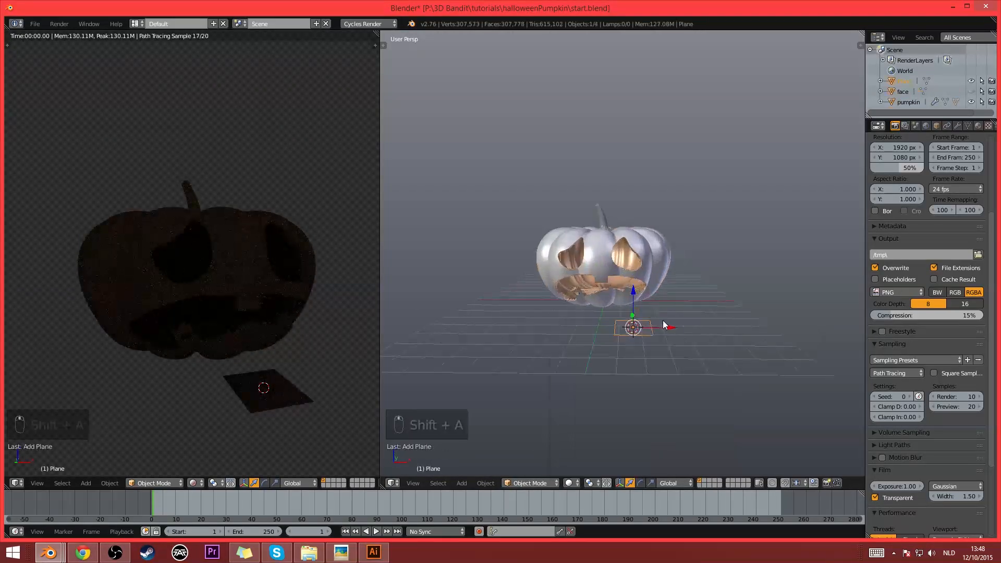
# - Move the plane up to the left side of the pumpkin, rotate it upright and enlarge it as a light panel
pyautogui.press('g')
pyautogui.click(471, 200)
pyautogui.press('r')
pyautogui.click(453, 327)
pyautogui.press('s')
pyautogui.click(746, 68)
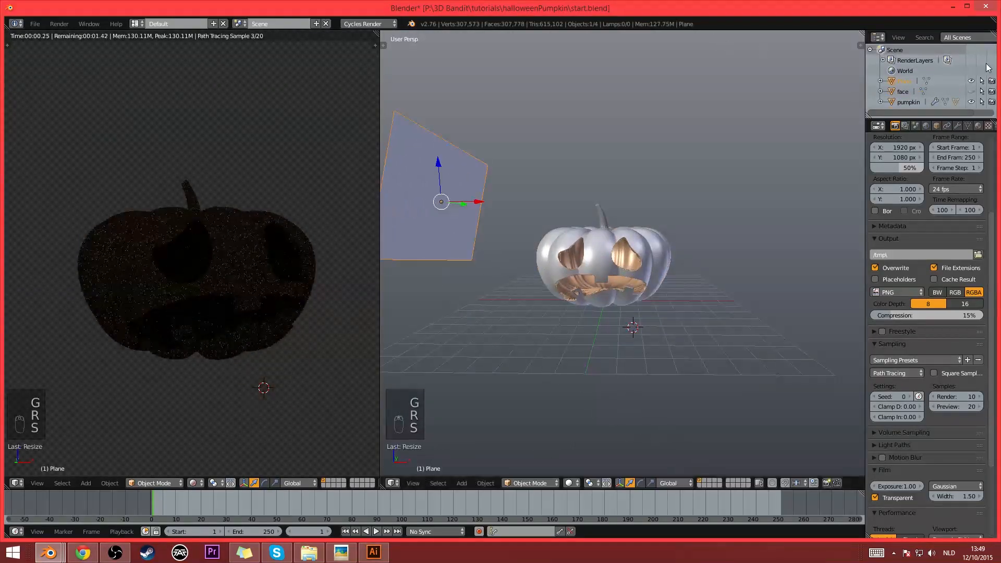
# - Give the plane a new material and change its surface shader to Emission
pyautogui.click(978, 125)
pyautogui.click(913, 194)
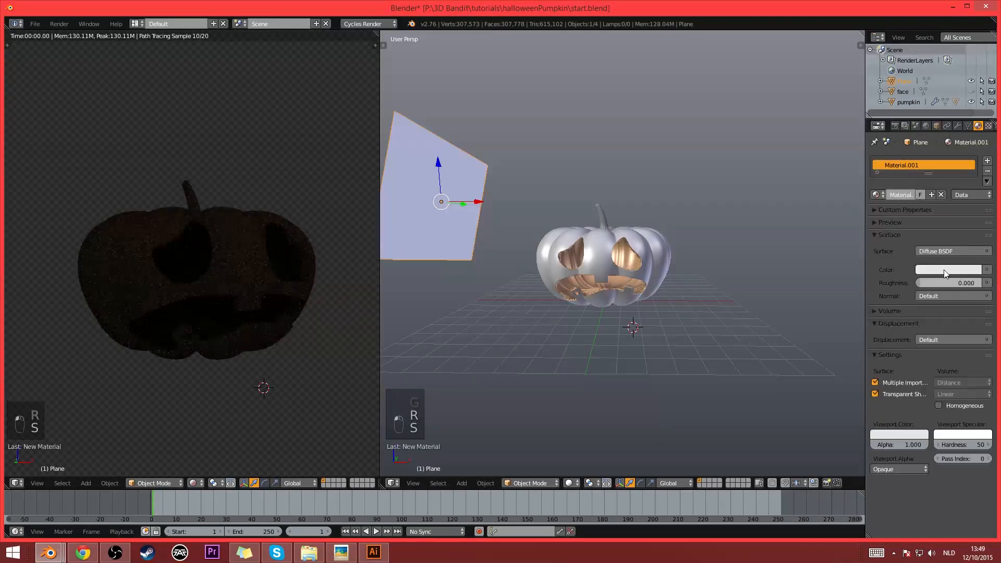
pyautogui.click(950, 251)
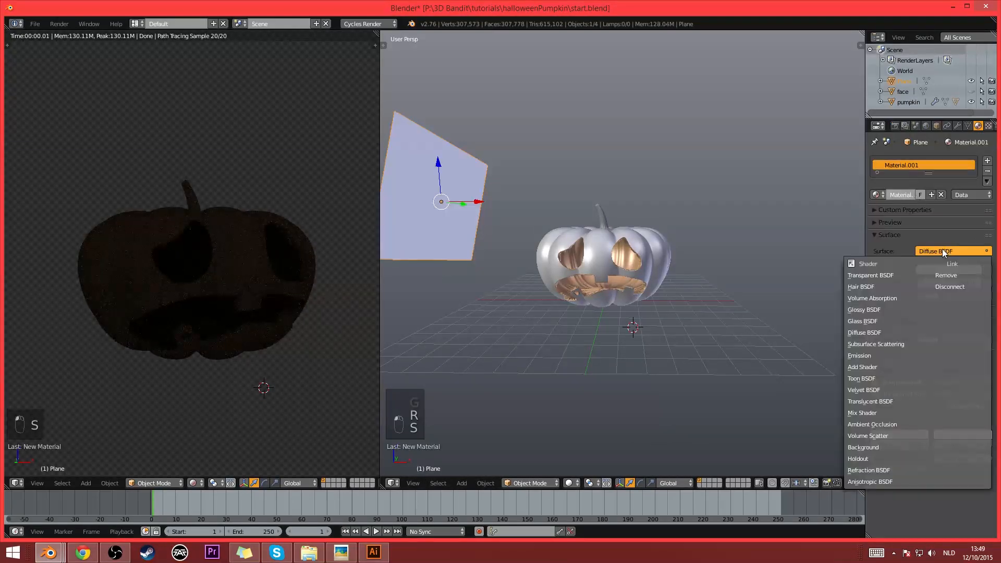
pyautogui.click(875, 350)
# - In top view, duplicate the emissive plane and place the copy behind and to the right of the pumpkin
pyautogui.scroll(-3, 646, 240)
pyautogui.moveTo(647, 241); pyautogui.dragTo(661, 251, button='middle')
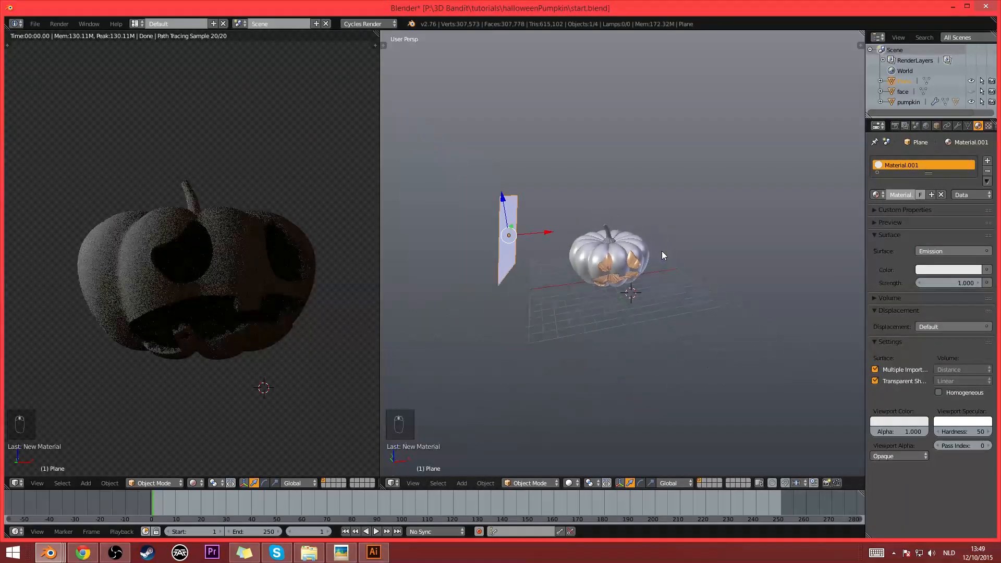
pyautogui.press('KP_7')
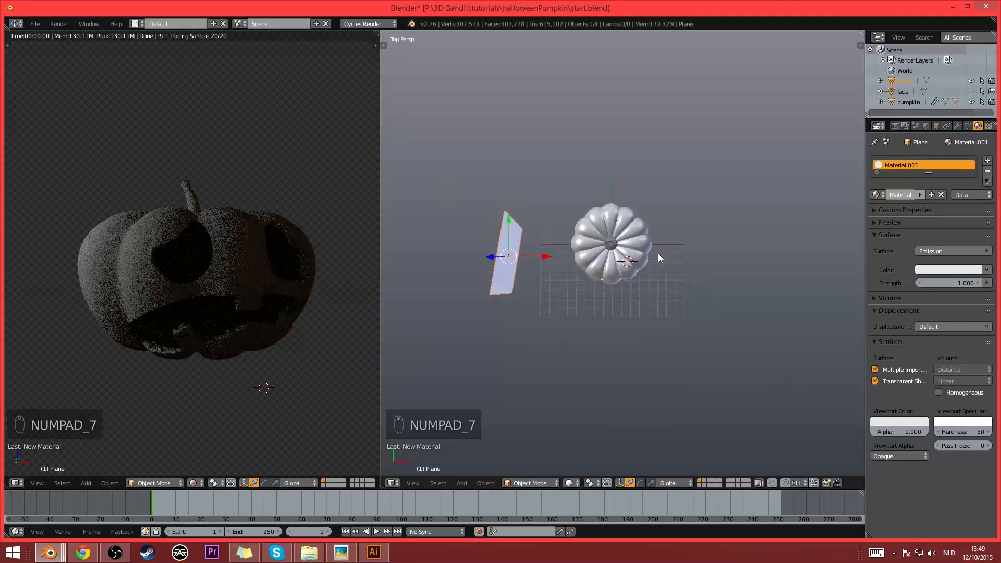
pyautogui.hotkey('shift', 'd')
pyautogui.click(796, 246)
pyautogui.press('t')
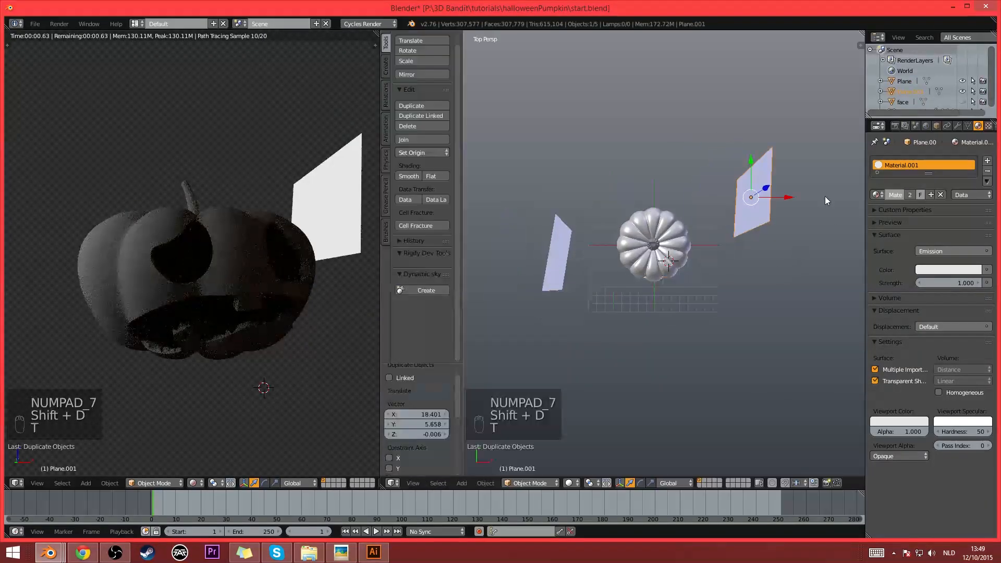
pyautogui.press('t')
# - Rotate the duplicated plane to face the pumpkin, adjust its position and scale it up
pyautogui.press('r')
pyautogui.click(831, 184)
pyautogui.press('g')
pyautogui.click(848, 203)
pyautogui.press('s')
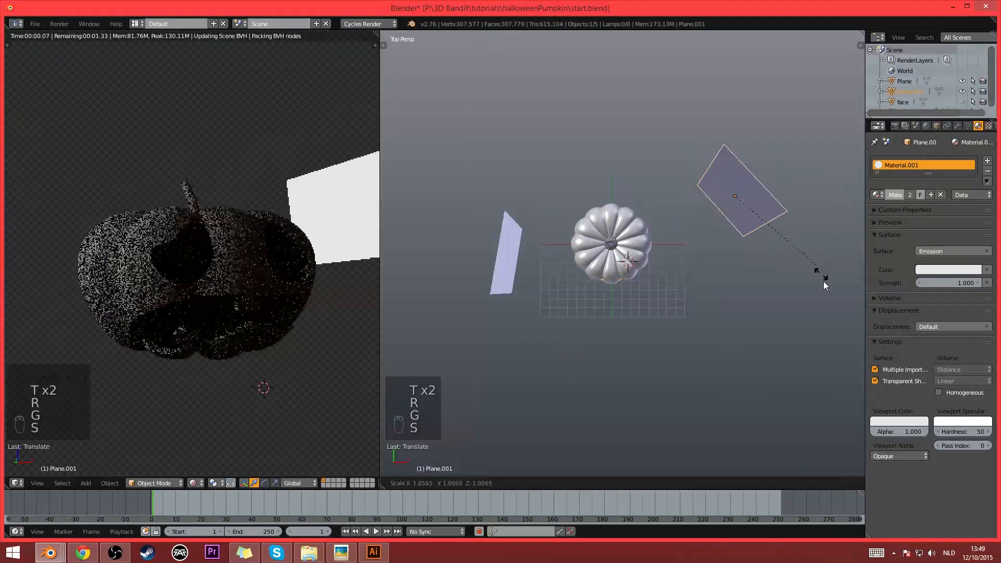
pyautogui.click(834, 328)
# - From a perspective view, tilt the duplicated plane further and raise it slightly beside the pumpkin
pyautogui.moveTo(776, 340); pyautogui.dragTo(734, 251, button='middle')
pyautogui.press('r')
pyautogui.click(836, 293)
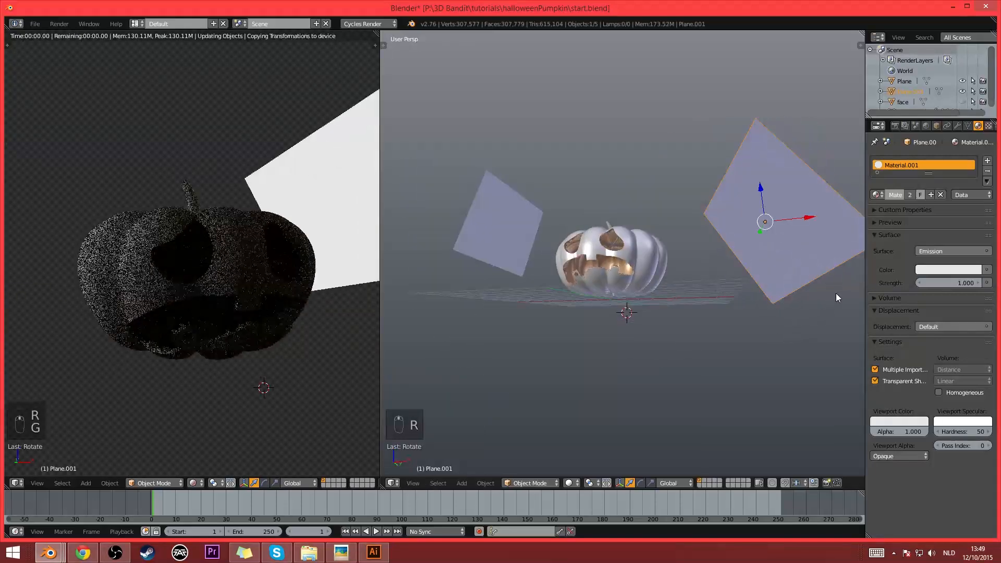
pyautogui.press('g')
pyautogui.click(834, 279)
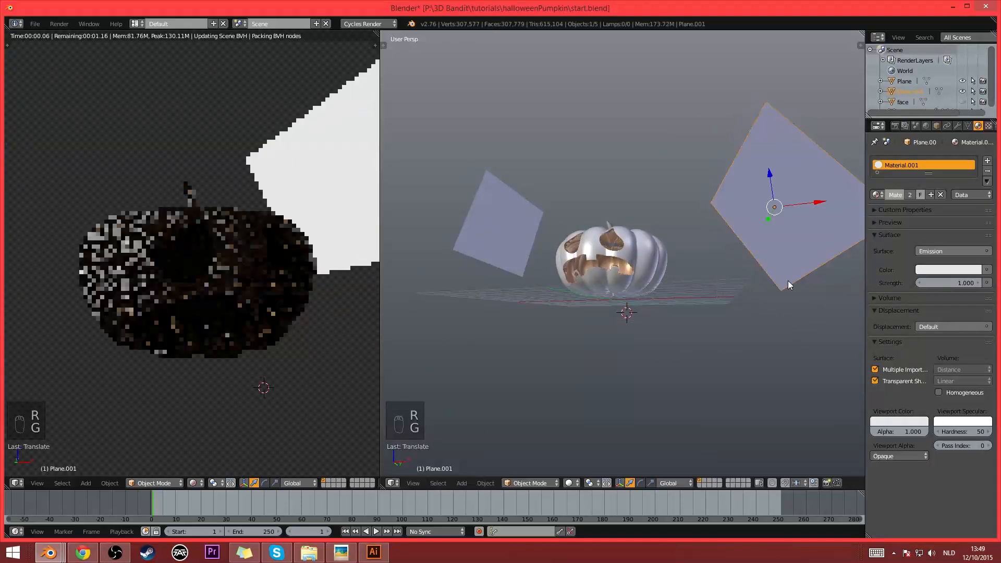
# - Add the first plane to the selection and open the planes' shared emission material in the Node Editor
pyautogui.moveTo(730, 280); pyautogui.dragTo(739, 303, button='middle')
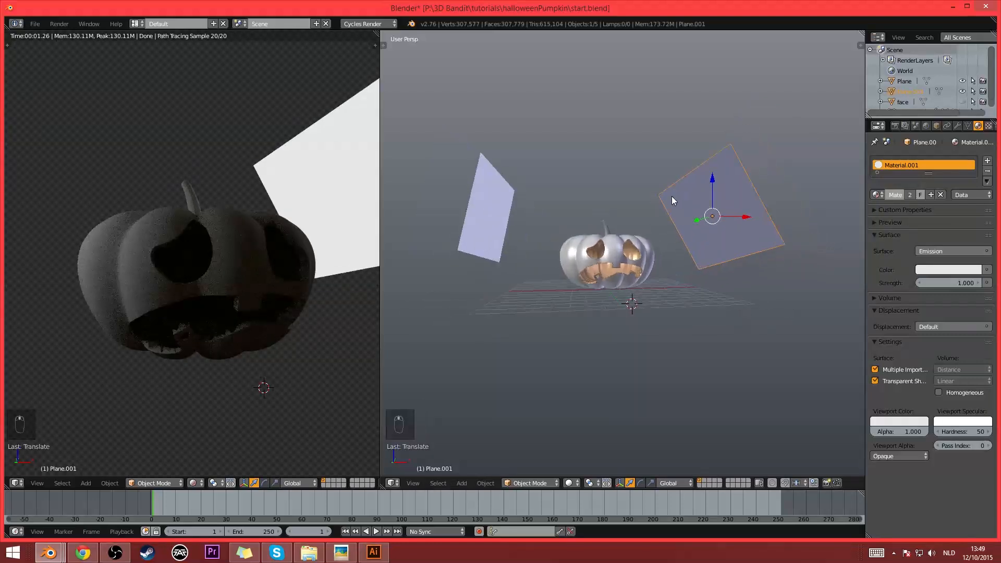
pyautogui.keyDown('shift'); pyautogui.rightClick(446, 218); pyautogui.keyUp('shift')
pyautogui.click(393, 483)
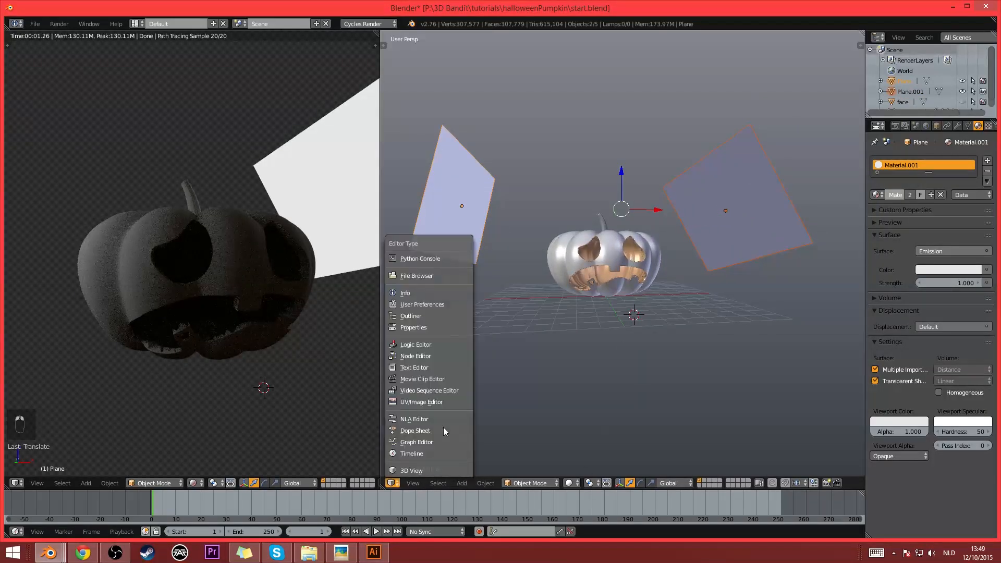
pyautogui.click(443, 366)
pyautogui.moveTo(565, 231); pyautogui.dragTo(667, 278, button='middle')
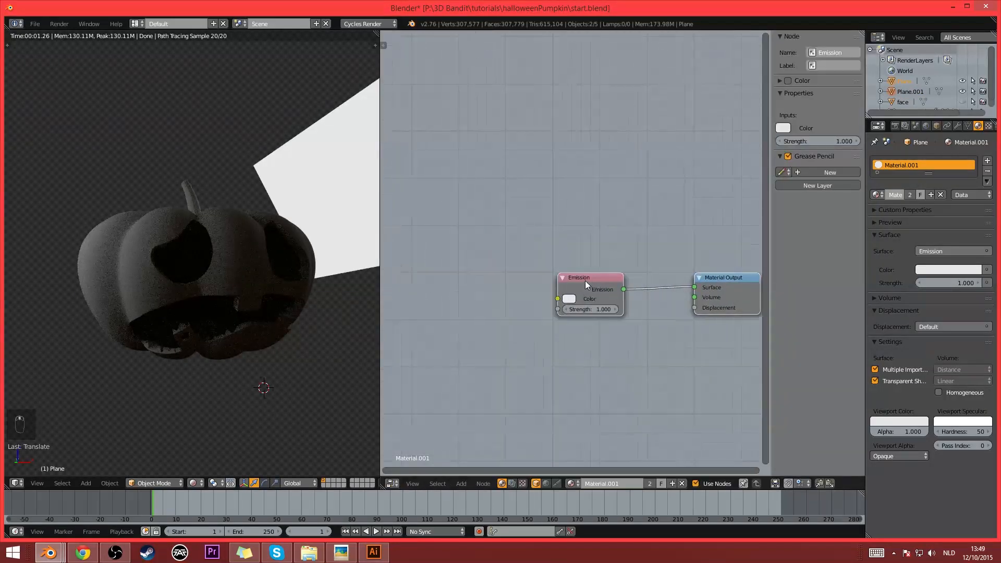
# - Move the Emission node away from the output, add a Transparent BSDF below it and combine both with a Mix Shader
pyautogui.moveTo(585, 280); pyautogui.dragTo(509, 274)
pyautogui.scroll(3, 580, 298)
pyautogui.hotkey('shift', 'a')
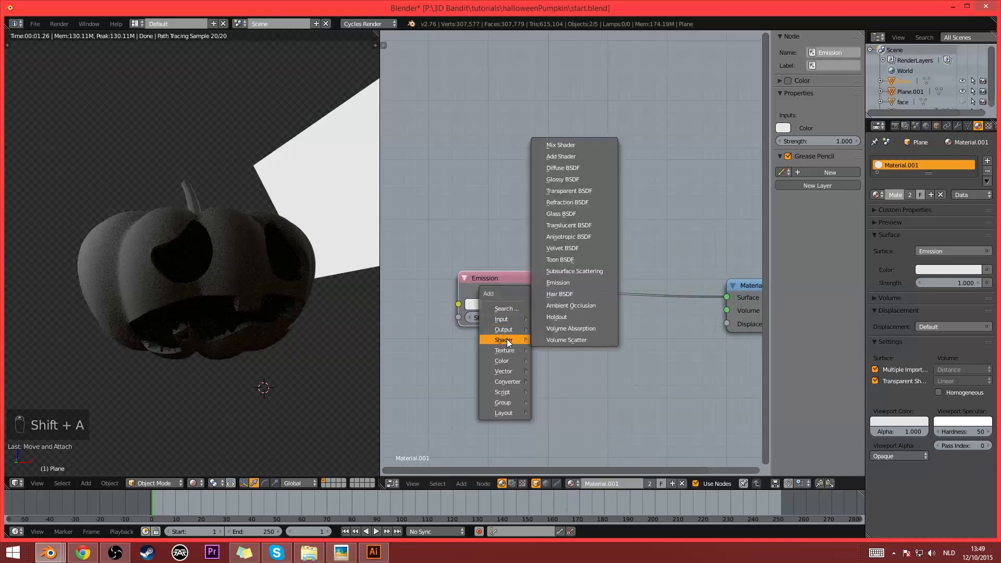
pyautogui.hotkey('shift', 'a')
pyautogui.moveTo(498, 366)
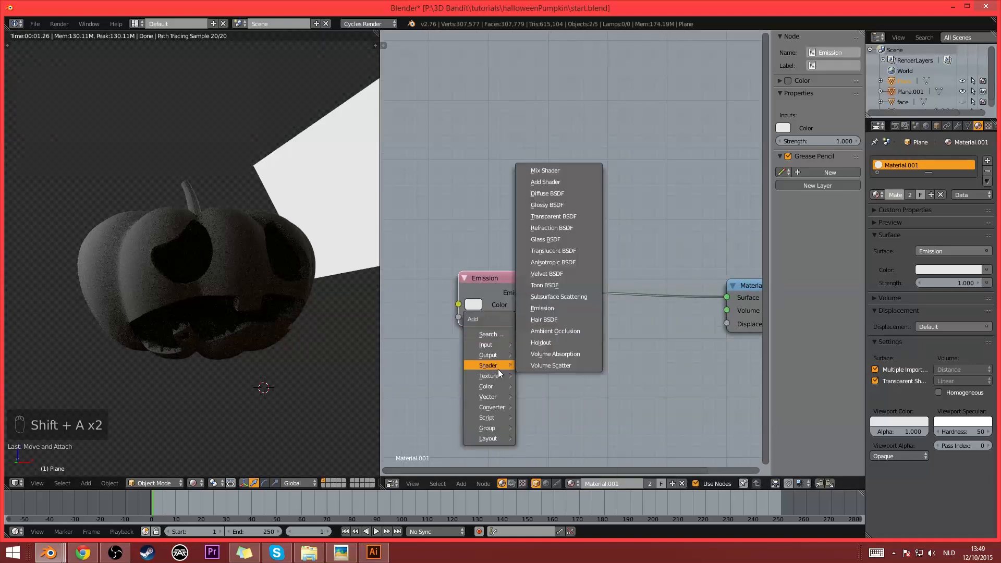
pyautogui.click(563, 216)
pyautogui.click(451, 336)
pyautogui.keyDown('ctrl'); pyautogui.keyDown('alt'); pyautogui.moveTo(451, 336); pyautogui.dragTo(483, 255, button='right'); pyautogui.keyUp('alt'); pyautogui.keyUp('ctrl')
# - Add a Light Path node and connect its Is Camera Ray output to the Mix Shader's Fac
pyautogui.hotkey('shift', 'a')
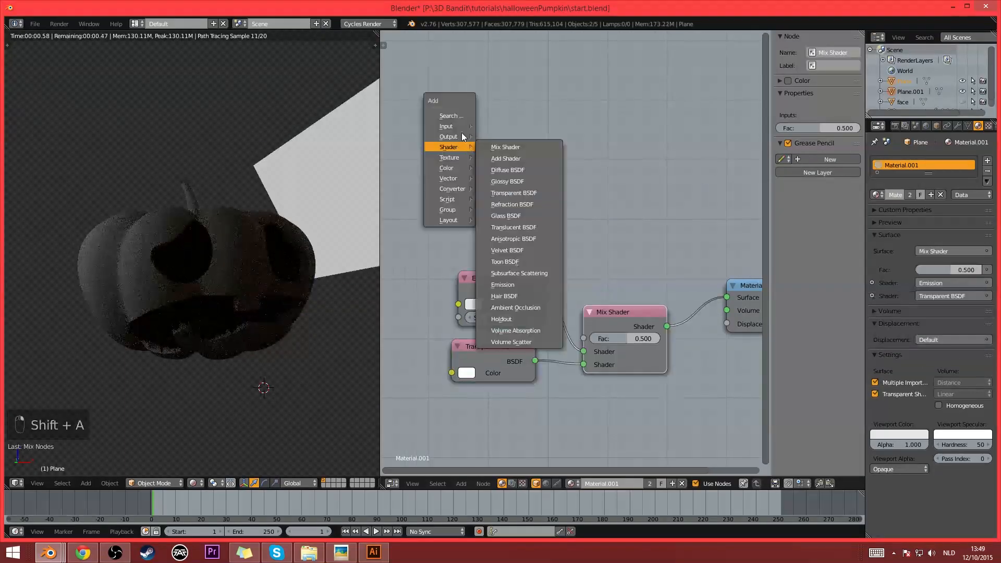
pyautogui.moveTo(461, 125)
pyautogui.click(504, 164)
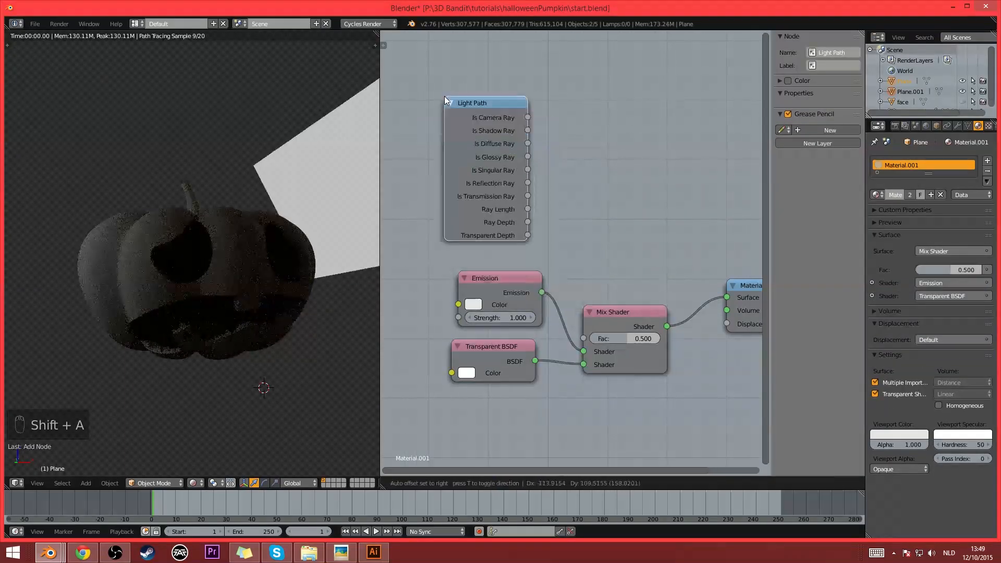
pyautogui.click(444, 96)
pyautogui.moveTo(528, 117); pyautogui.dragTo(584, 338)
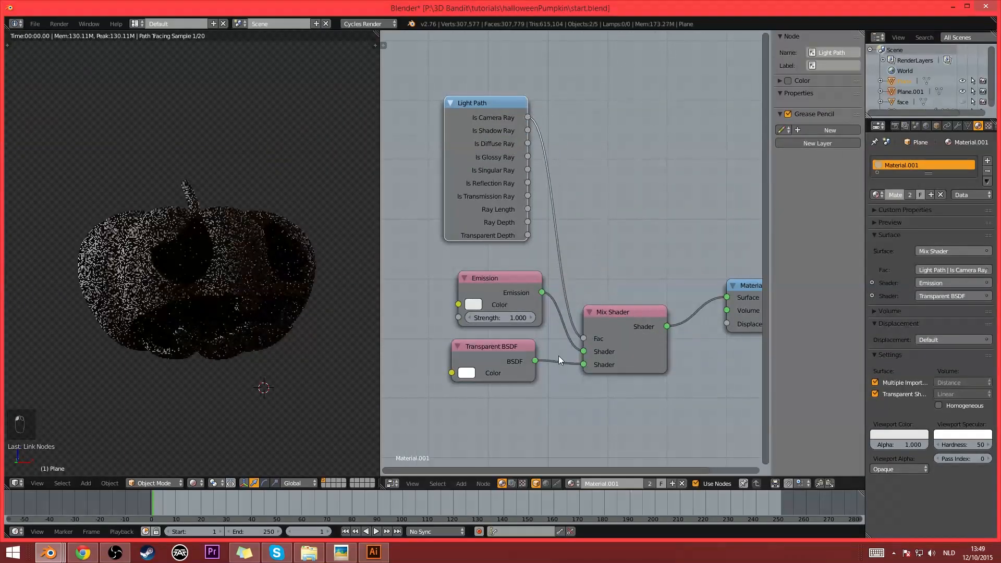
pyautogui.moveTo(635, 380); pyautogui.dragTo(579, 376, button='middle')
pyautogui.scroll(-2, 603, 375)
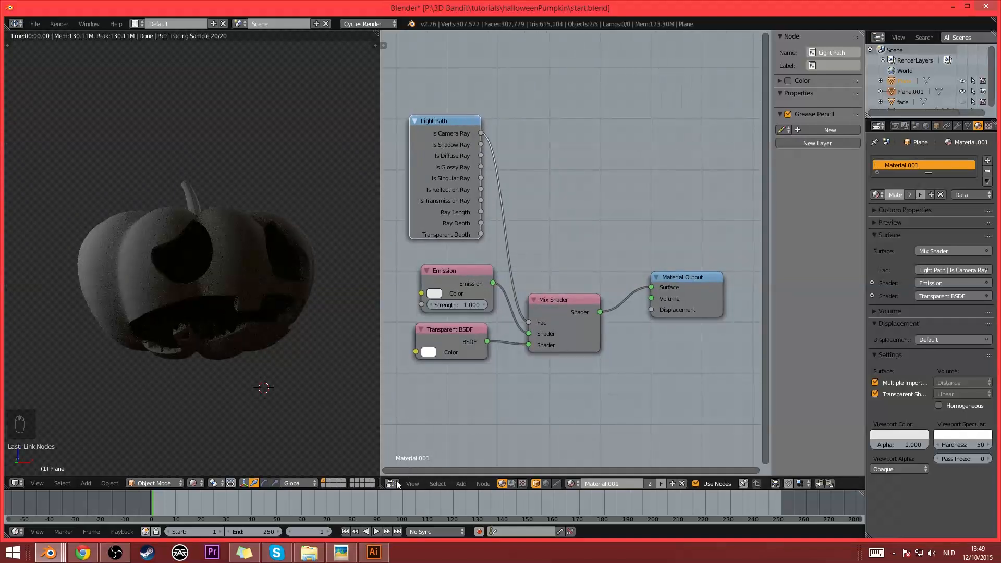
# - Open the pumpkin's skin material and move its Diffuse BSDF away from the Material Output
pyautogui.rightClick(230, 242)
pyautogui.moveTo(495, 266); pyautogui.dragTo(499, 255, button='middle')
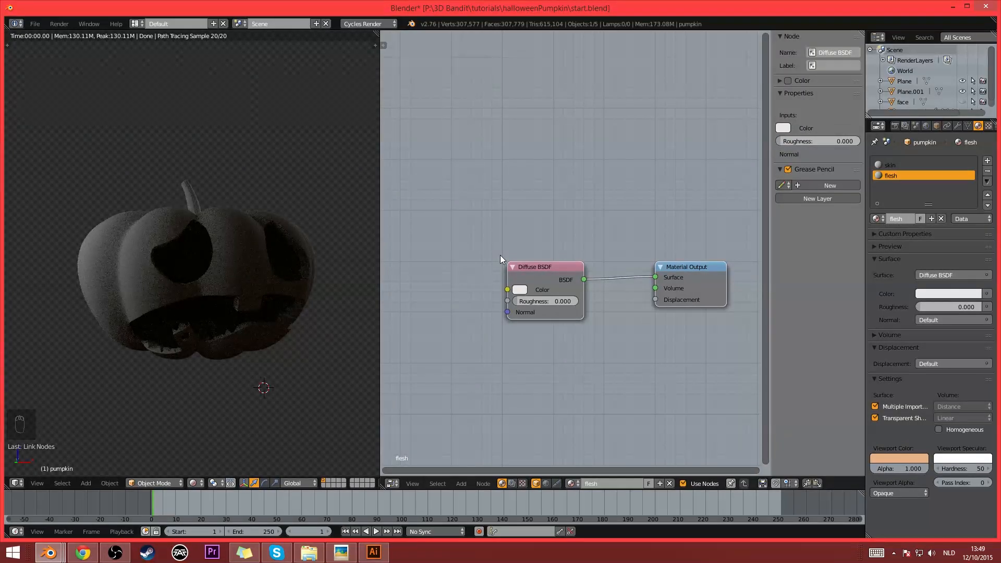
pyautogui.scroll(1, 501, 256)
pyautogui.click(890, 165)
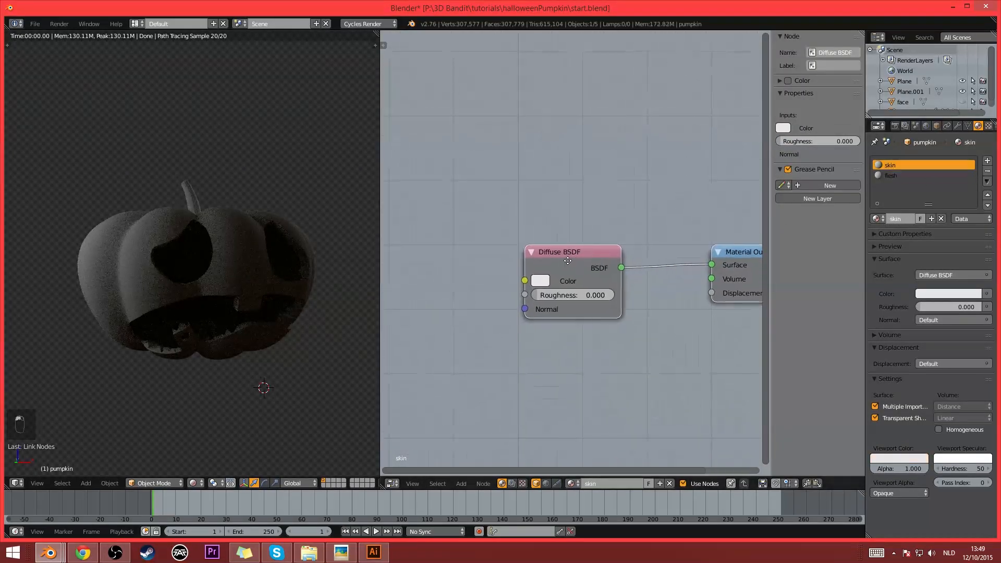
pyautogui.moveTo(566, 261); pyautogui.dragTo(462, 219)
pyautogui.scroll(-2, 484, 263)
pyautogui.scroll(1, 485, 264)
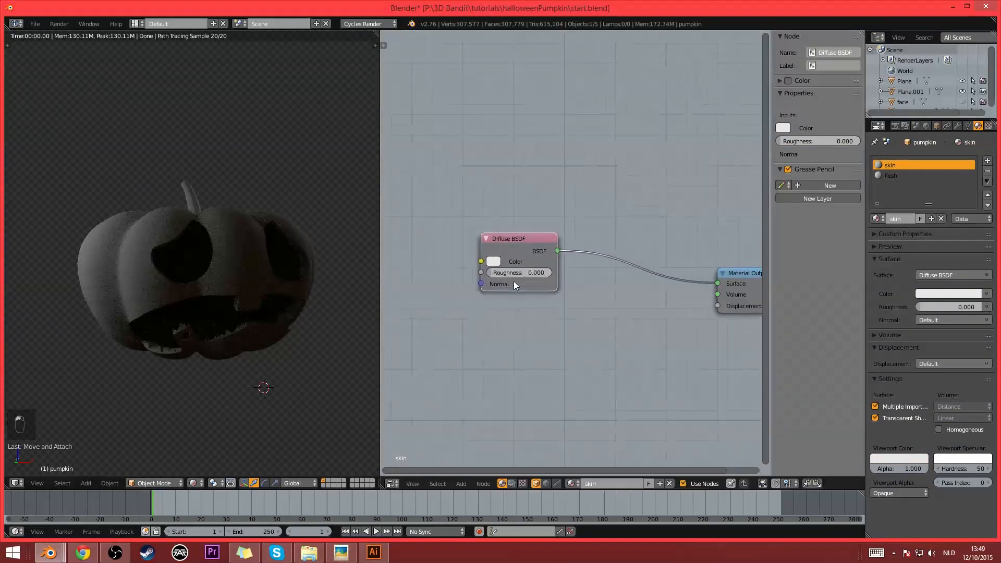
# - Add a Glossy BSDF below the Diffuse BSDF and combine both with a Mix Shader
pyautogui.hotkey('shift', 'a')
pyautogui.moveTo(498, 367)
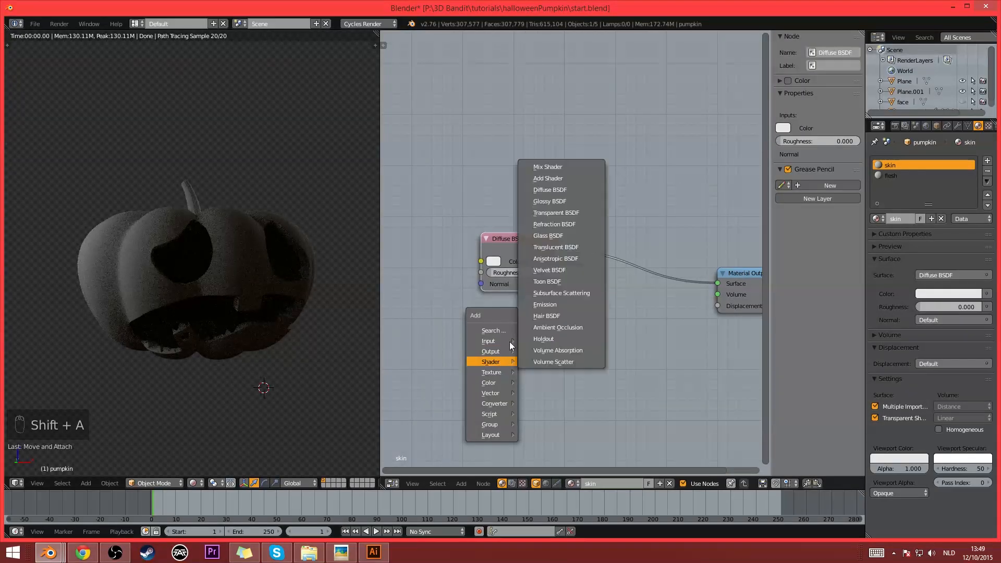
pyautogui.click(571, 195)
pyautogui.click(483, 309)
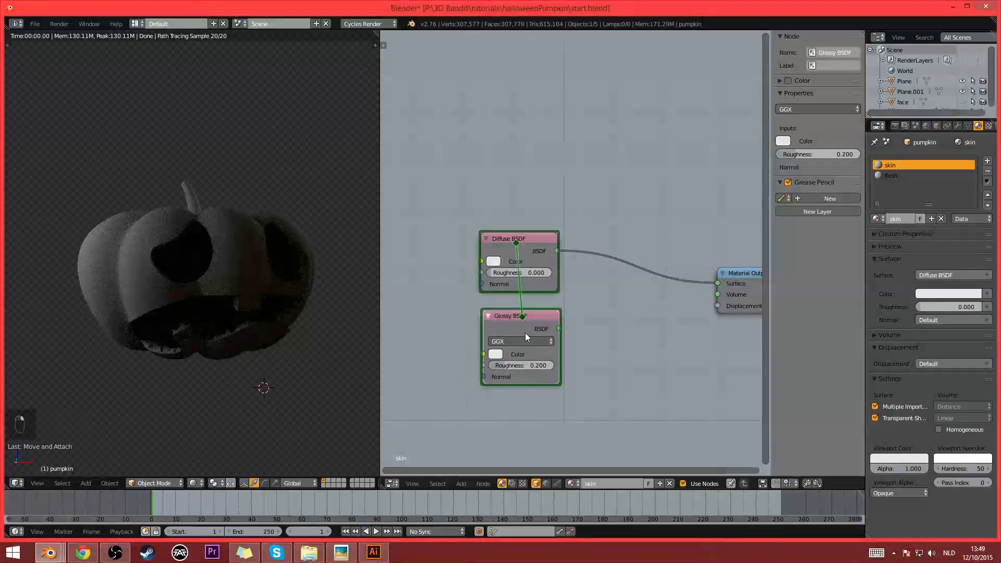
pyautogui.keyDown('ctrl'); pyautogui.keyDown('shift'); pyautogui.moveTo(524, 333); pyautogui.dragTo(519, 261, button='right'); pyautogui.keyUp('shift'); pyautogui.keyUp('ctrl')
# - Add a Fresnel node, link it to the Mix Shader's Fac and align it with the Diffuse and Glossy nodes
pyautogui.hotkey('shift', 'a')
pyautogui.moveTo(435, 117)
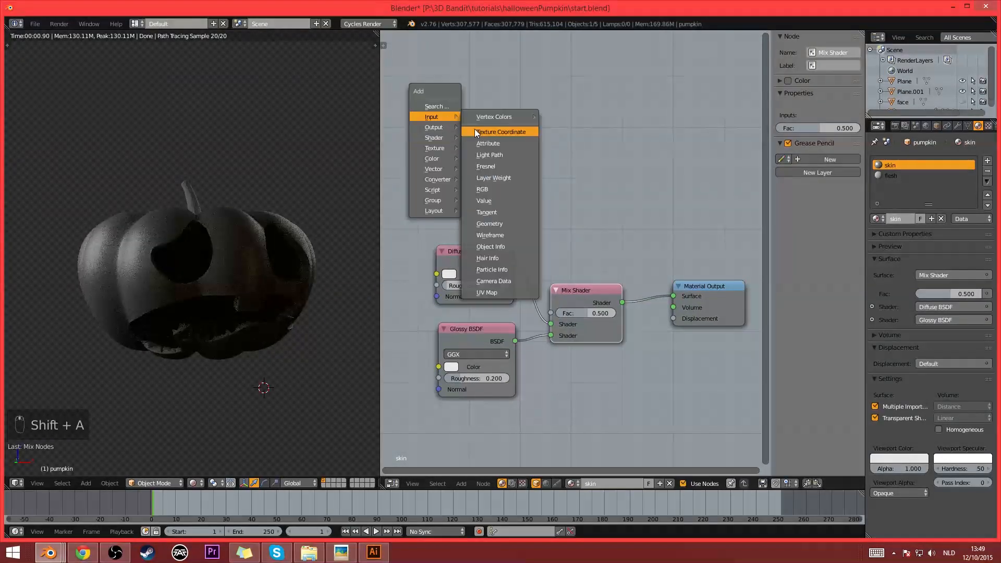
pyautogui.click(516, 164)
pyautogui.click(511, 212)
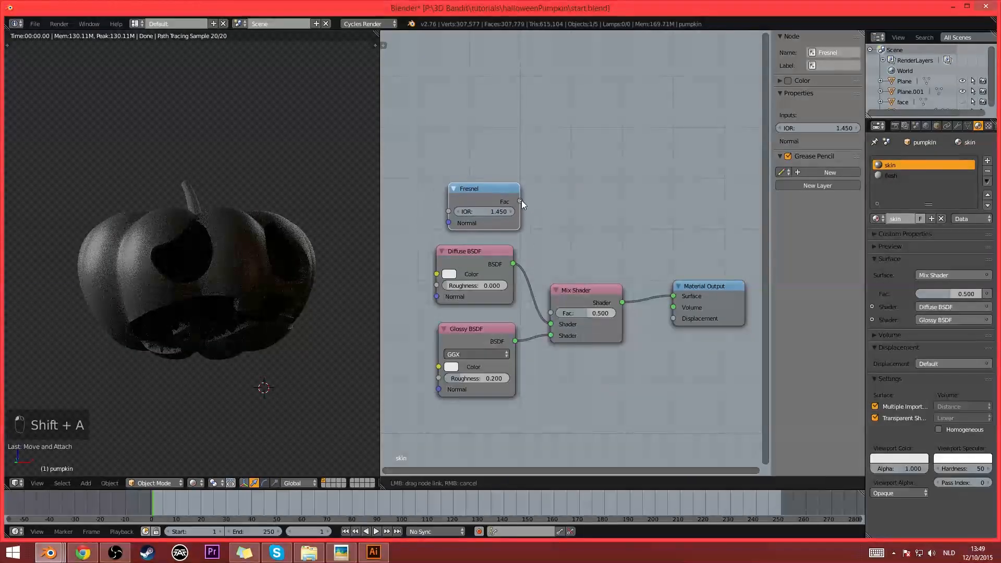
pyautogui.moveTo(520, 201); pyautogui.dragTo(551, 313)
pyautogui.moveTo(578, 235); pyautogui.dragTo(658, 256, button='middle')
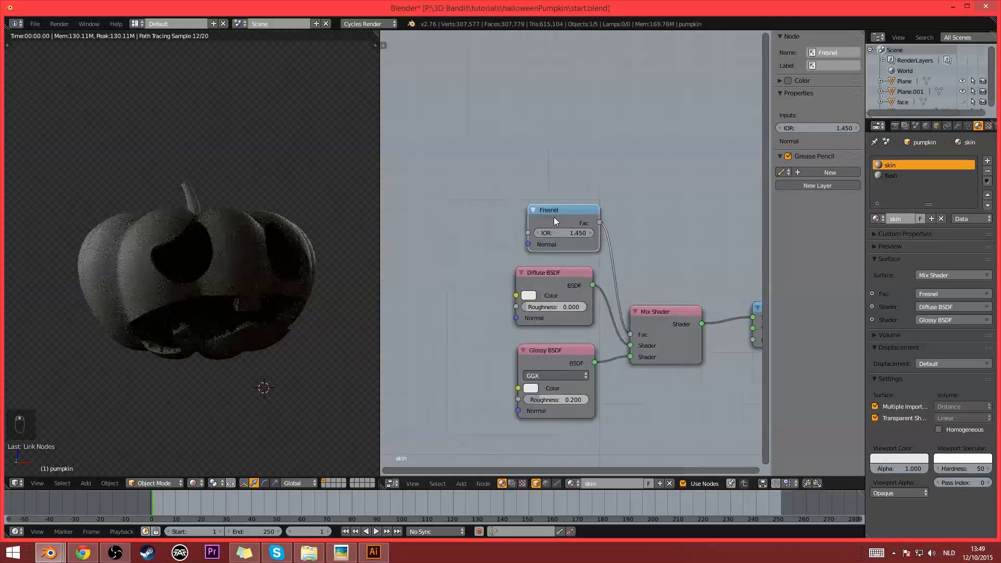
pyautogui.moveTo(554, 217); pyautogui.dragTo(542, 223)
pyautogui.click(558, 280)
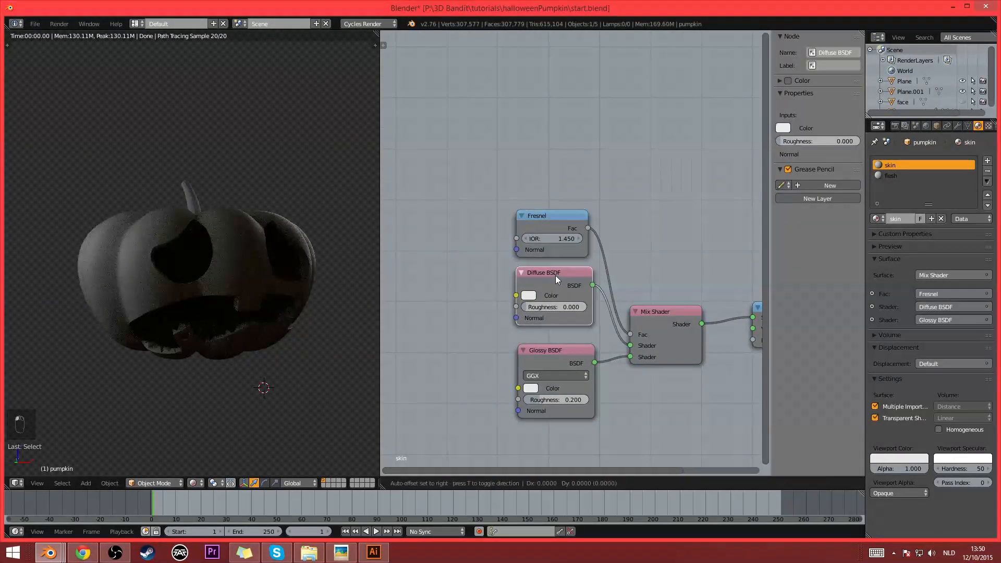
pyautogui.moveTo(571, 361); pyautogui.dragTo(564, 352)
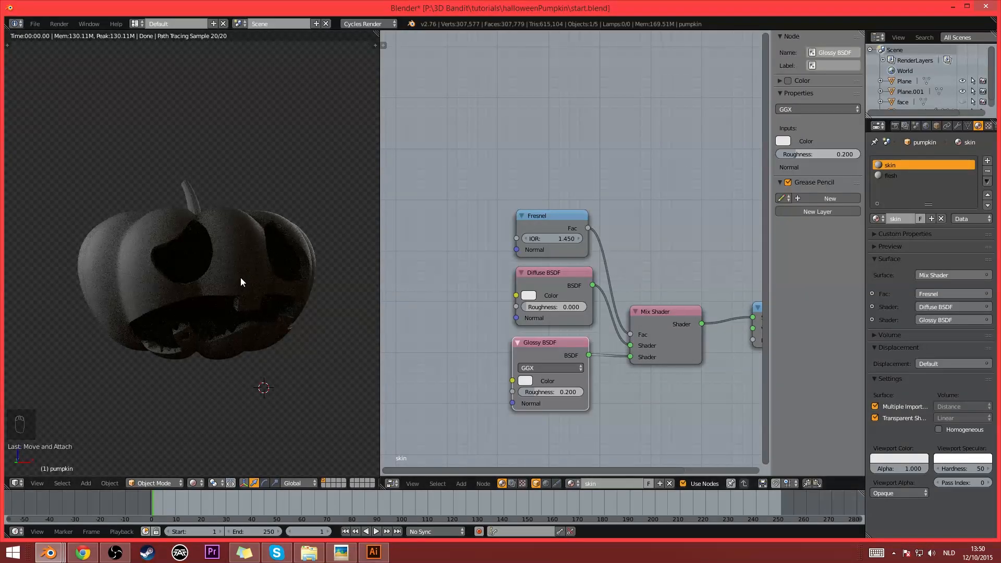
# - Add a ColorRamp node and connect its Color output to the Diffuse BSDF's Color
pyautogui.moveTo(535, 328); pyautogui.dragTo(627, 321, button='middle')
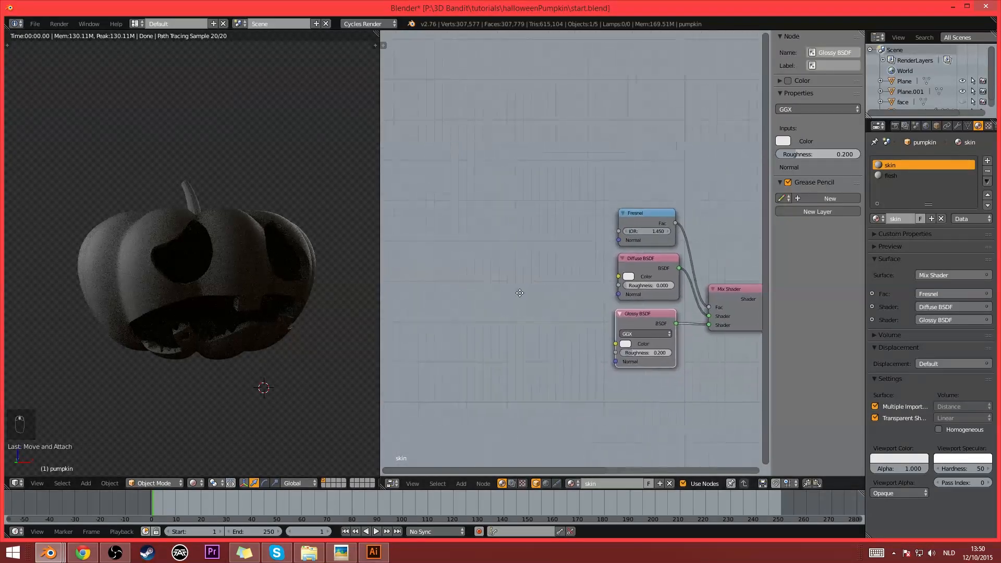
pyautogui.hotkey('shift', 'a')
pyautogui.moveTo(451, 250)
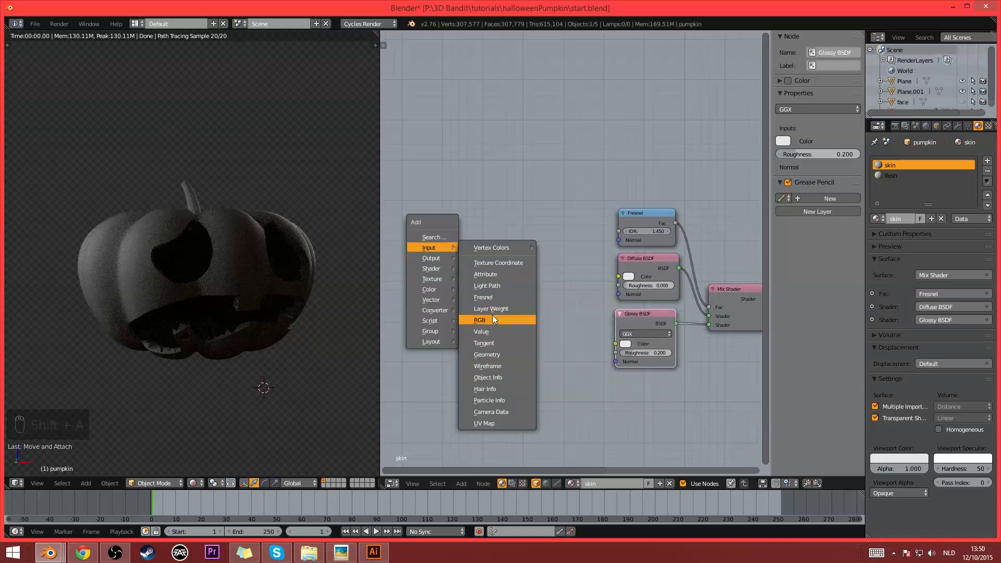
pyautogui.moveTo(431, 269)
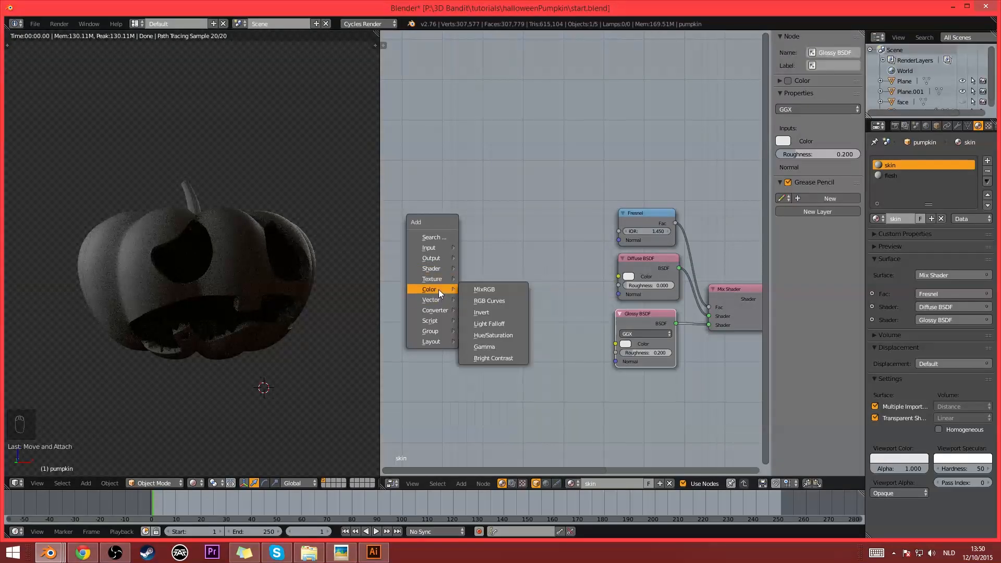
pyautogui.moveTo(428, 310)
pyautogui.click(488, 321)
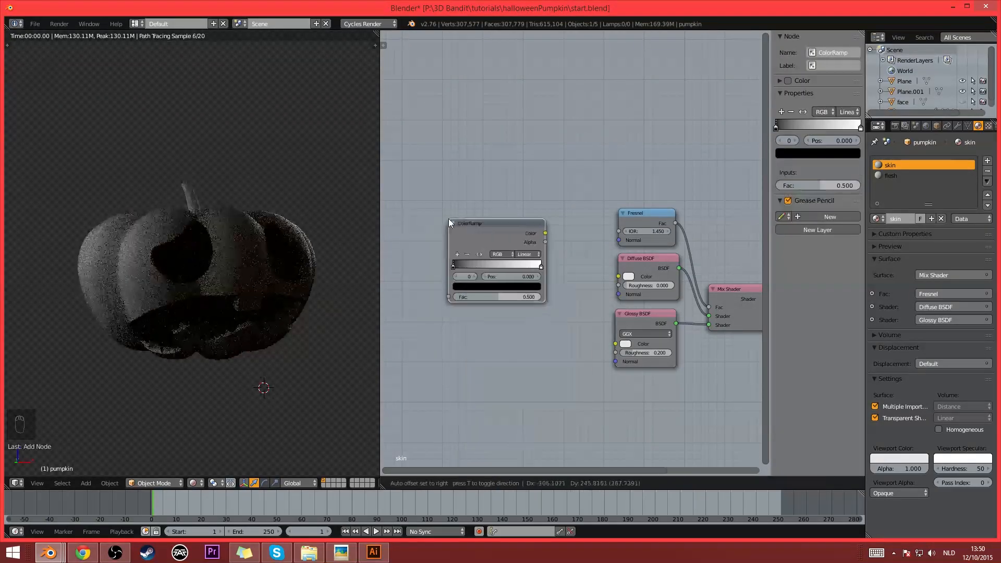
pyautogui.click(546, 235)
pyautogui.moveTo(565, 235); pyautogui.dragTo(620, 275)
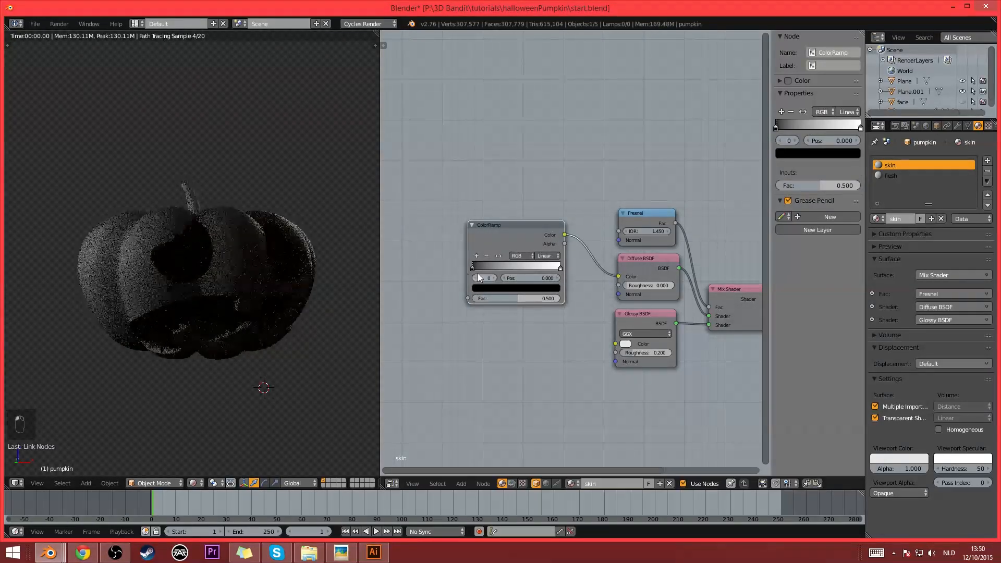
# - Add a Geometry node before the ColorRamp and connect its Pointiness output to the ramp's Fac
pyautogui.keyDown('ctrl'); pyautogui.hscroll(-4, 553, 261); pyautogui.keyUp('ctrl')
pyautogui.hotkey('shift', 'a')
pyautogui.moveTo(488, 242)
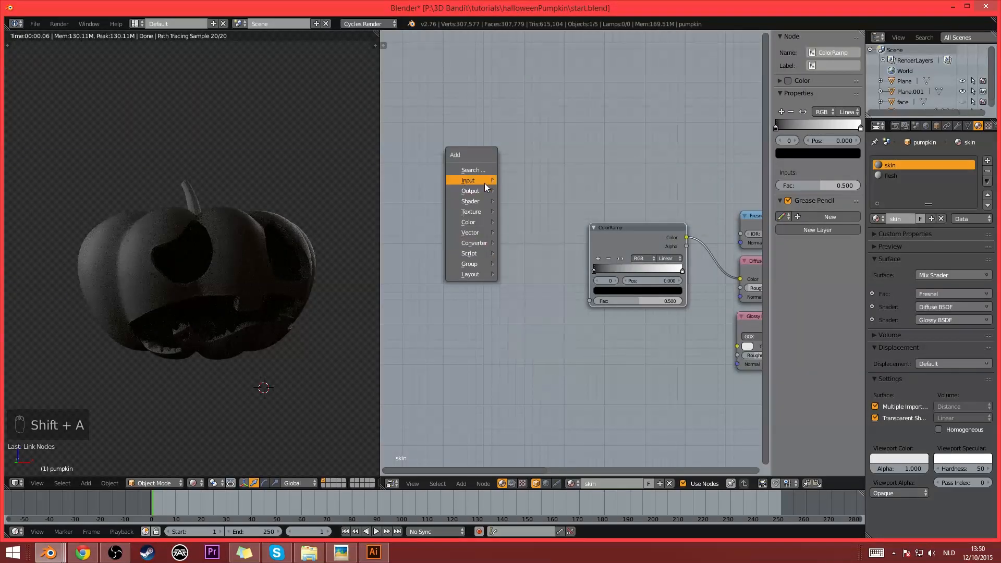
pyautogui.moveTo(483, 181)
pyautogui.click(526, 287)
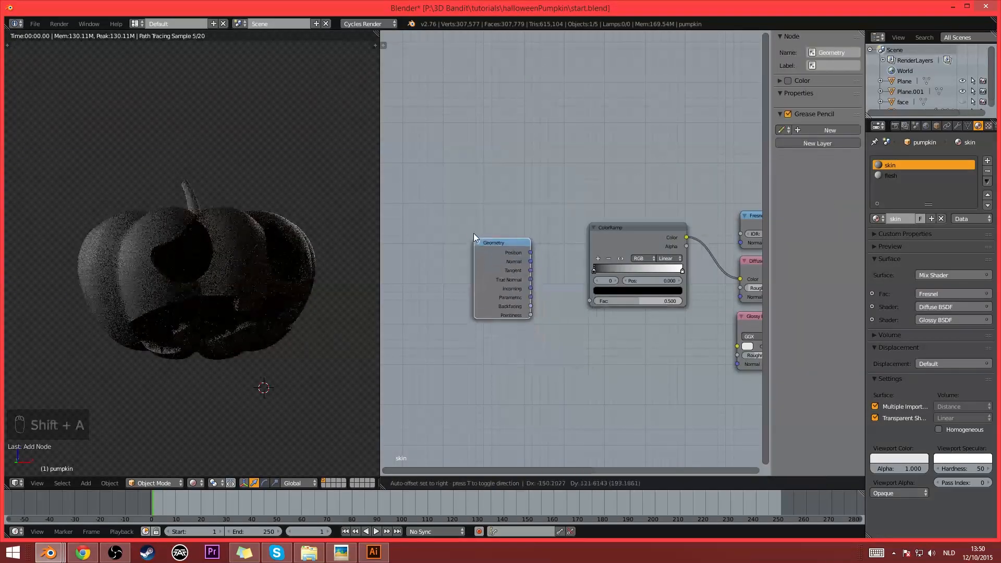
pyautogui.click(537, 287)
pyautogui.moveTo(532, 304); pyautogui.dragTo(587, 302)
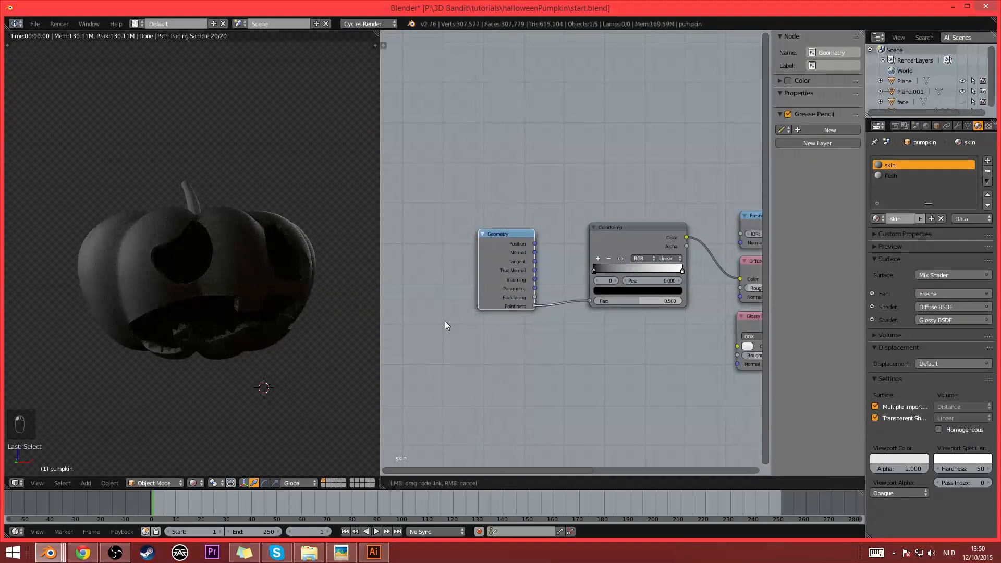
pyautogui.moveTo(522, 319); pyautogui.dragTo(488, 329, button='middle')
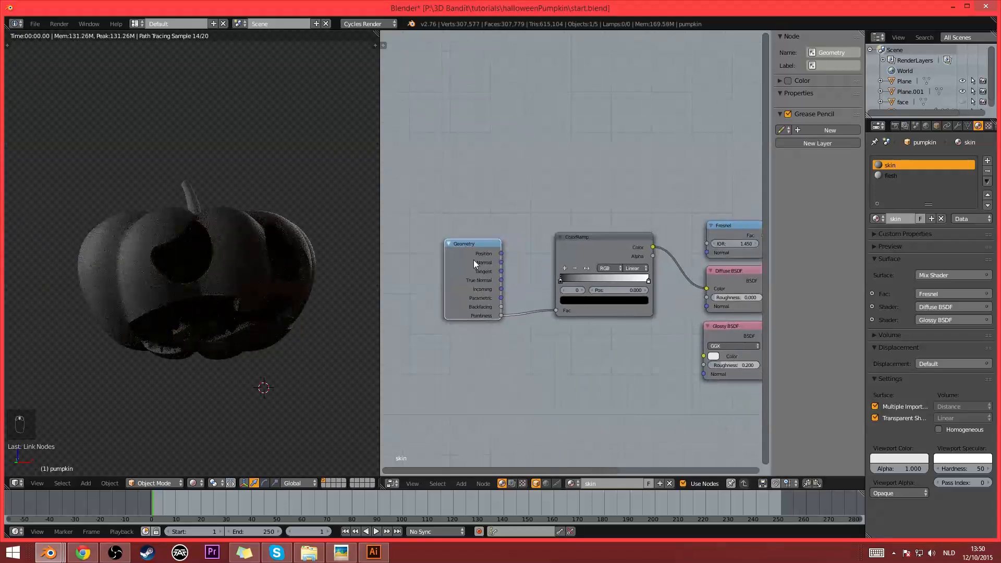
# - Preview the ColorRamp through the emission viewer and move its black stop to 0.464 and white stop to 0.636
pyautogui.scroll(1, 643, 301)
pyautogui.keyDown('ctrl'); pyautogui.keyDown('shift'); pyautogui.click(542, 278); pyautogui.keyUp('shift'); pyautogui.keyUp('ctrl')
pyautogui.scroll(1, 538, 315)
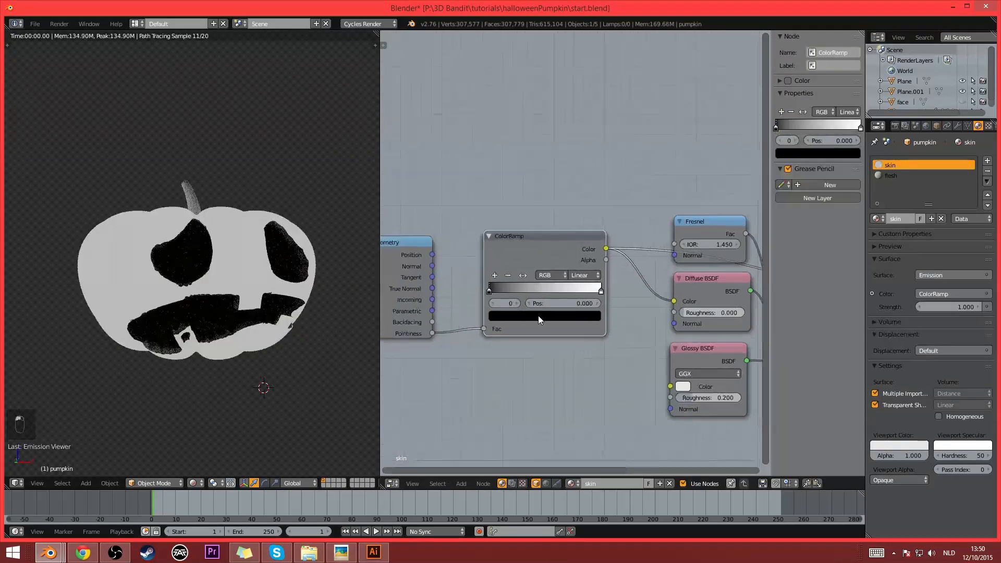
pyautogui.scroll(1, 538, 315)
pyautogui.moveTo(469, 302); pyautogui.dragTo(534, 310)
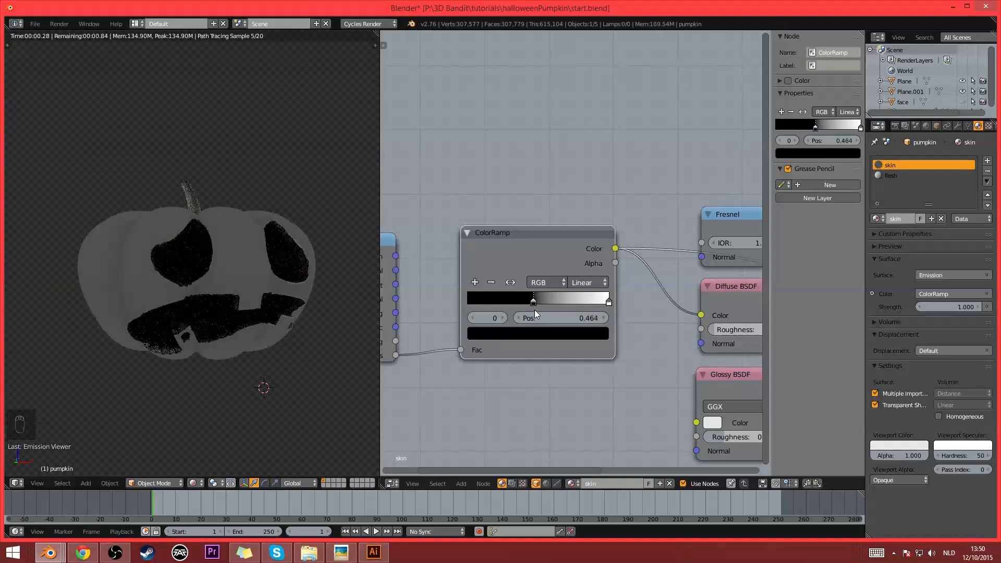
pyautogui.moveTo(608, 304); pyautogui.dragTo(557, 305)
pyautogui.moveTo(196, 320); pyautogui.dragTo(237, 339, button='middle')
pyautogui.scroll(2, 238, 340)
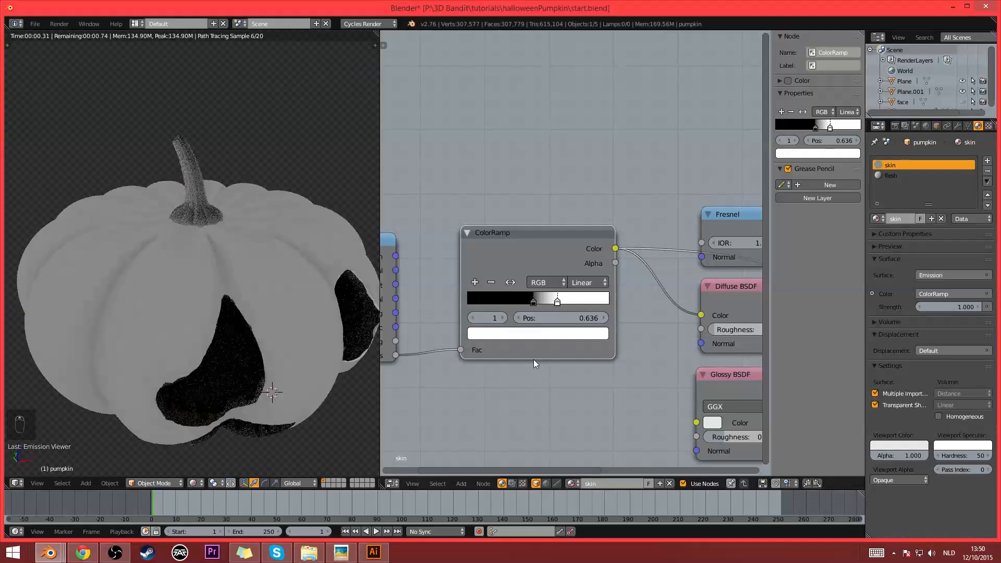
# - Add a stop between the ColorRamp's black and white stops and colour it orange (R 0.500, G 0.256, B 0.081)
pyautogui.click(475, 282)
pyautogui.scroll(3, 549, 312)
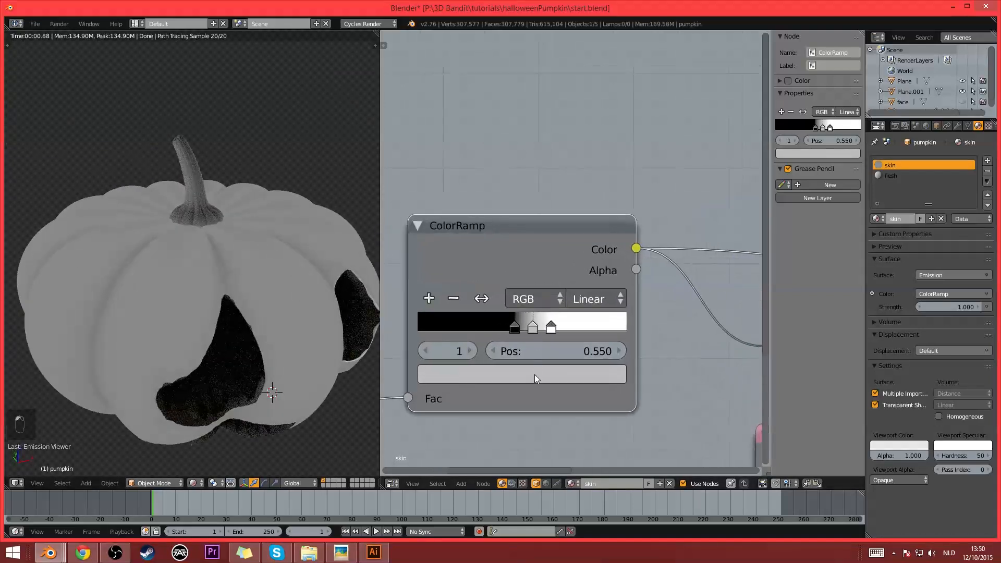
pyautogui.click(534, 375)
pyautogui.moveTo(477, 210); pyautogui.dragTo(477, 203)
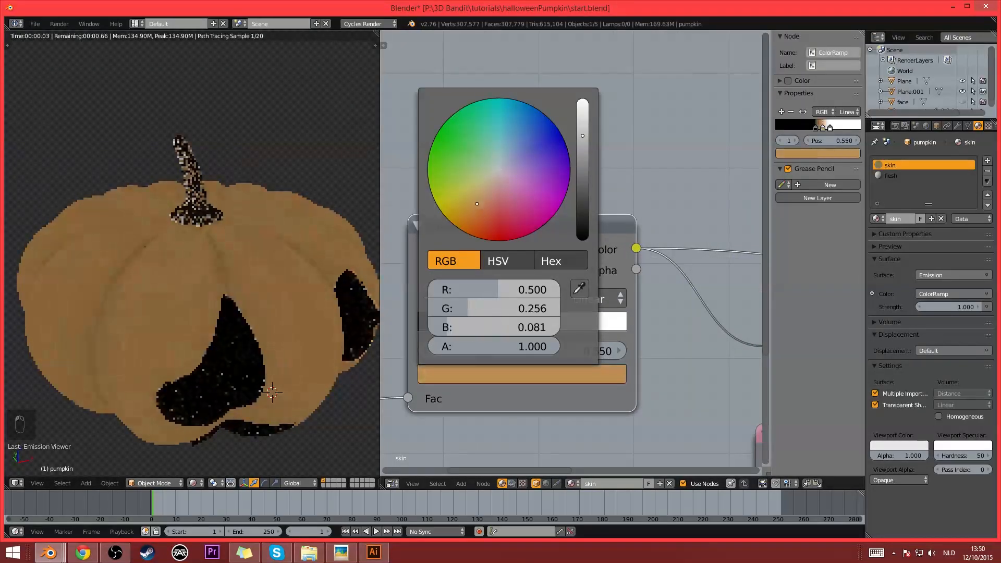
# - Change the ColorRamp's black stop to a dark red
pyautogui.click(514, 328)
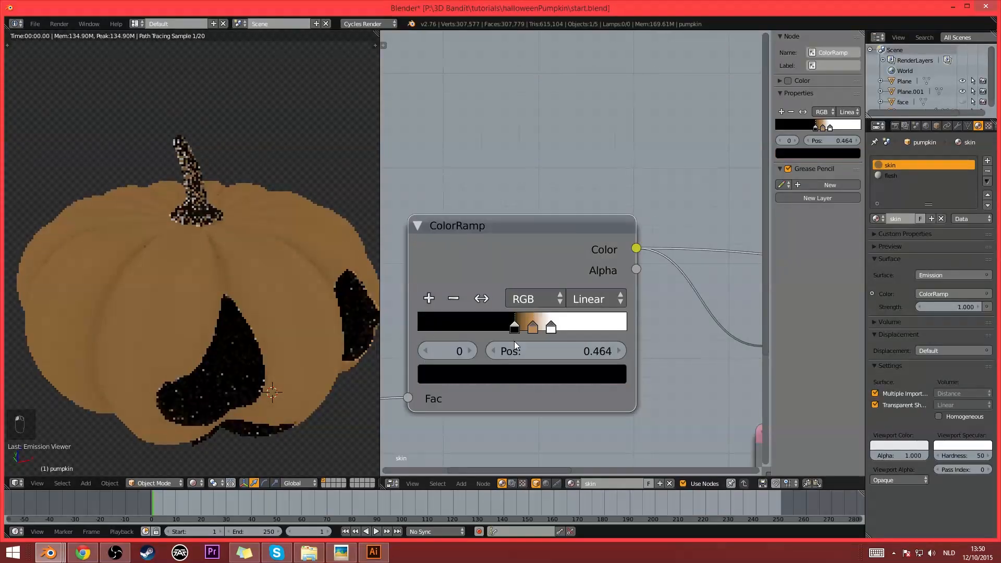
pyautogui.click(514, 371)
pyautogui.moveTo(582, 238); pyautogui.dragTo(582, 204)
pyautogui.click(484, 215)
pyautogui.moveTo(484, 215); pyautogui.dragTo(494, 238)
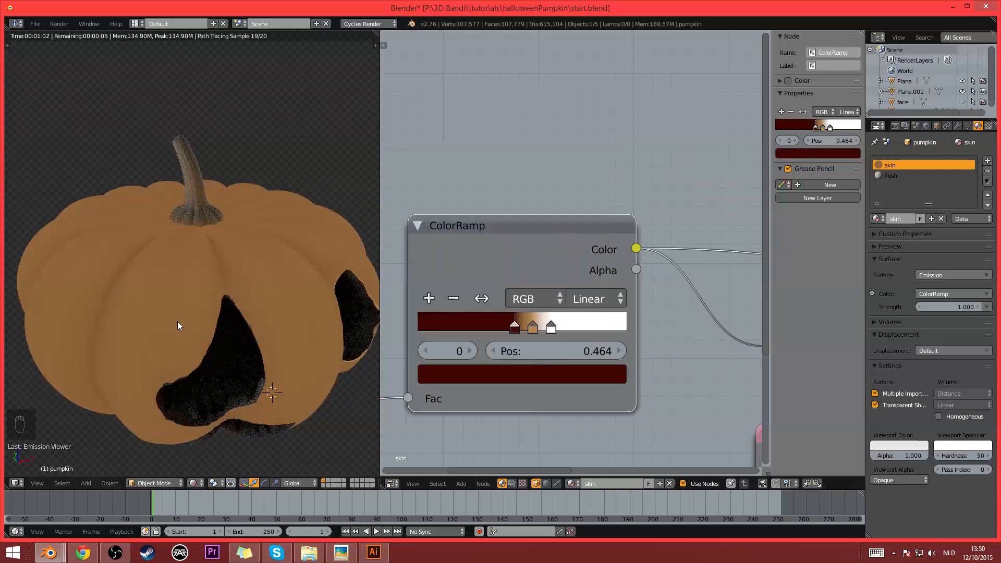
# - Change the ColorRamp's white stop to a pale yellow
pyautogui.click(551, 328)
pyautogui.click(553, 374)
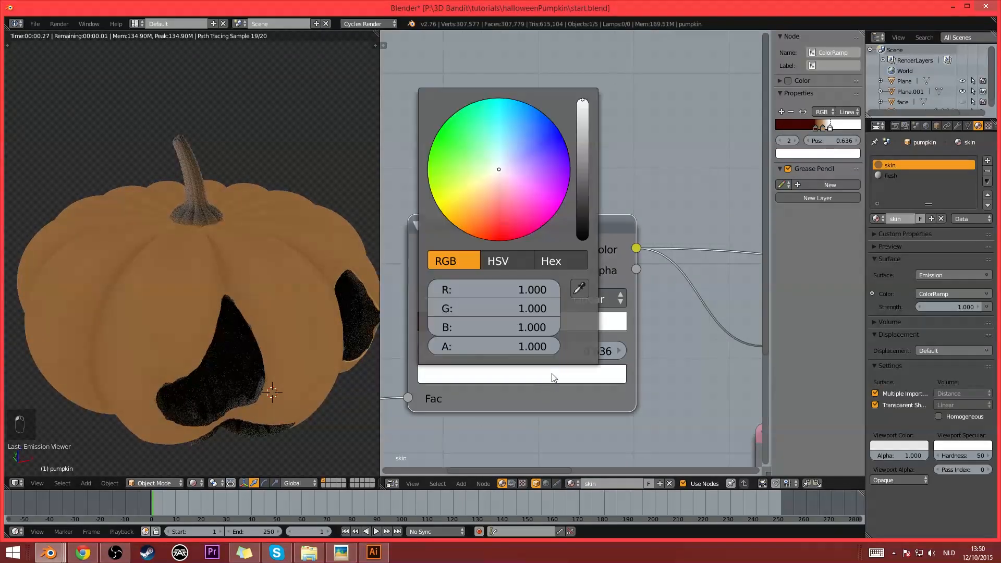
pyautogui.moveTo(495, 189); pyautogui.dragTo(479, 186)
# - Inspect the ramp colours on the pumpkin and switch the skin preview back to the Mix Shader
pyautogui.scroll(-4, 251, 324)
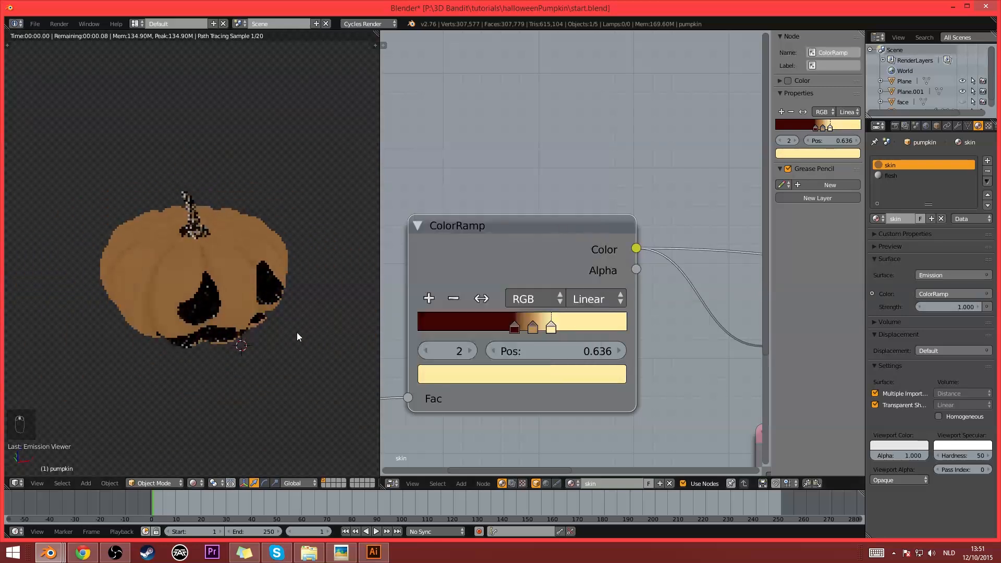
pyautogui.moveTo(297, 333); pyautogui.dragTo(214, 297, button='middle')
pyautogui.moveTo(275, 298); pyautogui.dragTo(310, 326, button='middle')
pyautogui.scroll(2, 333, 310)
pyautogui.scroll(-6, 673, 383)
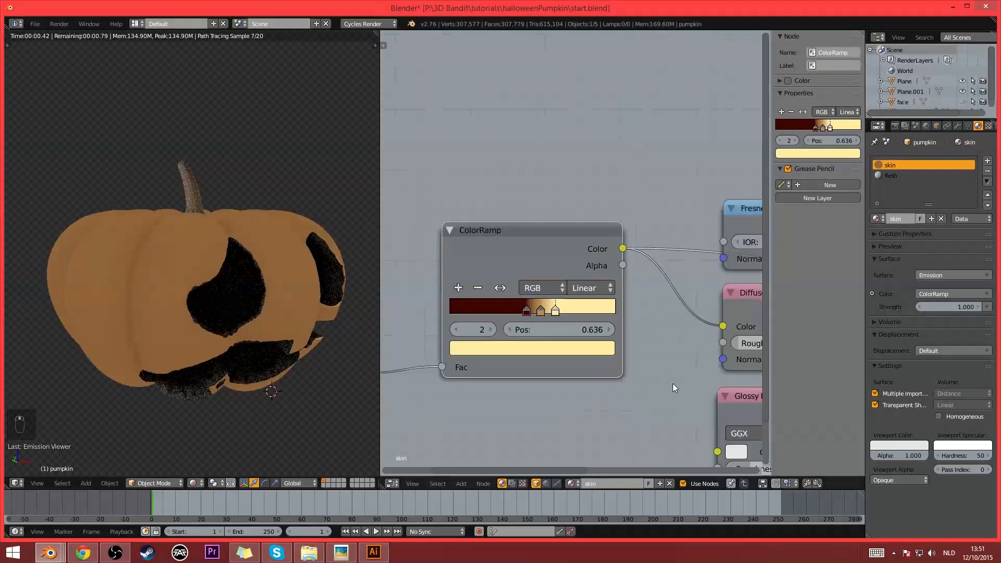
pyautogui.moveTo(633, 364); pyautogui.dragTo(483, 348, button='middle')
pyautogui.keyDown('ctrl'); pyautogui.keyDown('shift'); pyautogui.click(732, 347); pyautogui.keyUp('shift'); pyautogui.keyUp('ctrl')
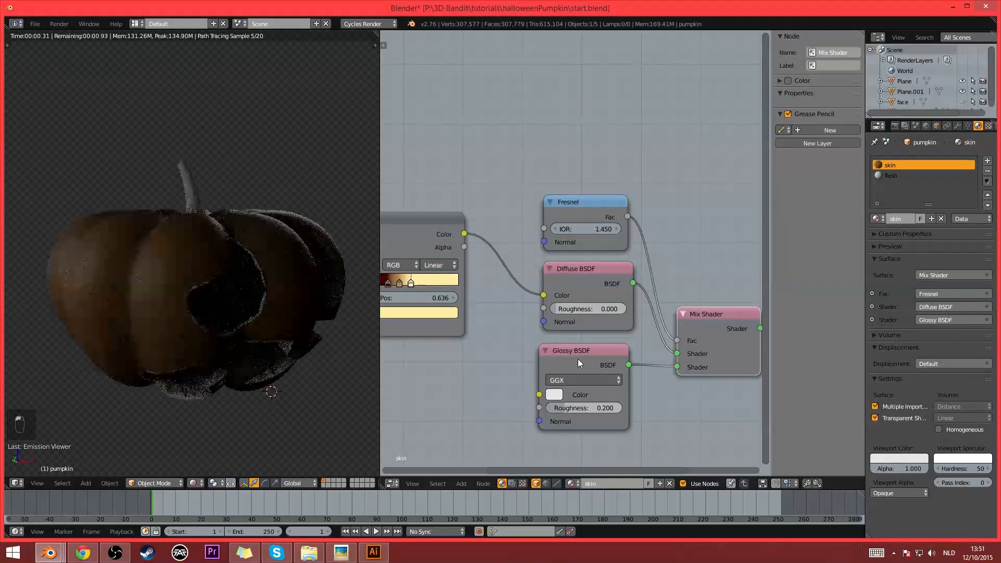
# - Select the duplicated emission plane beside the pumpkin to show its material nodes
pyautogui.moveTo(323, 343); pyautogui.dragTo(270, 326, button='middle')
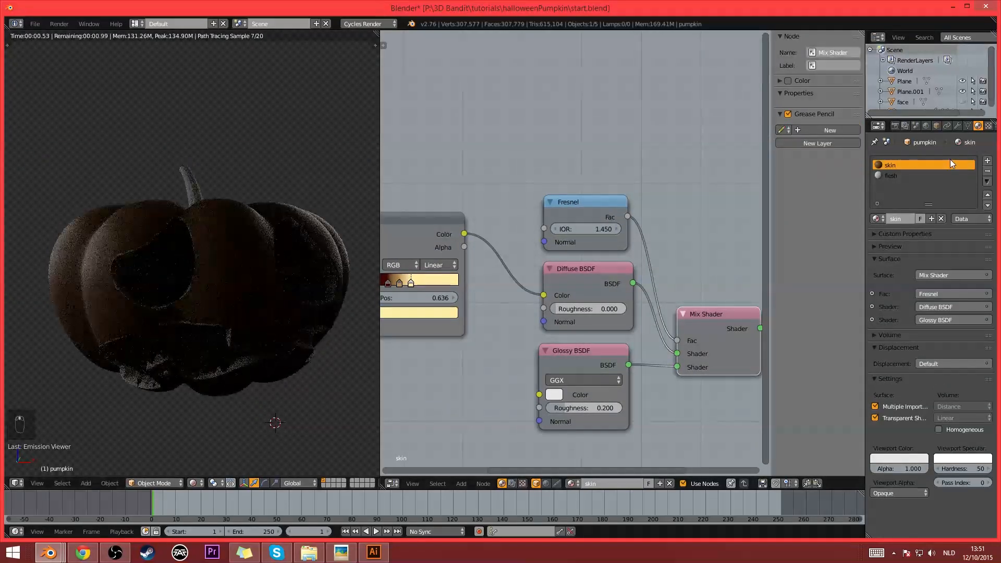
pyautogui.scroll(-2, 248, 184)
pyautogui.rightClick(321, 208)
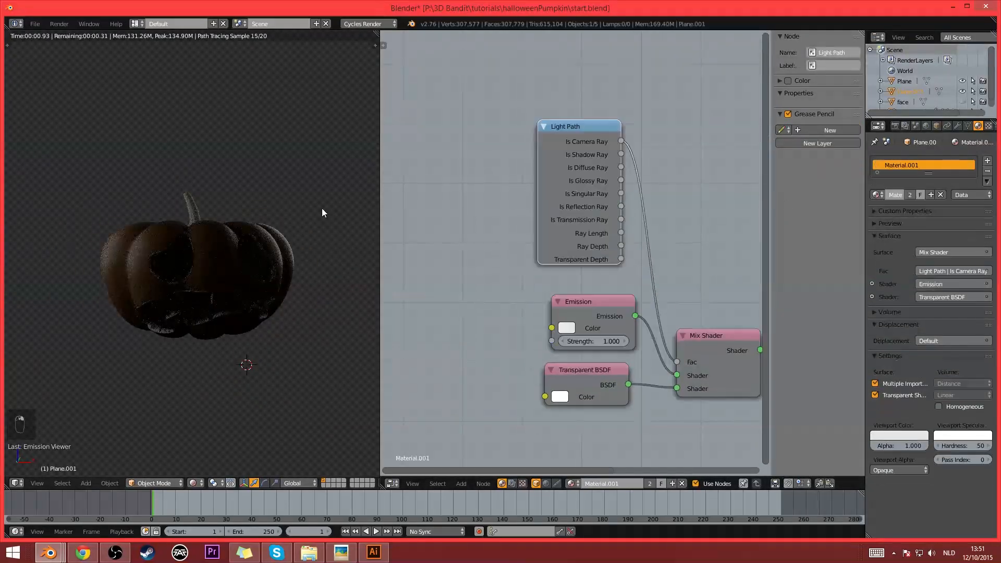
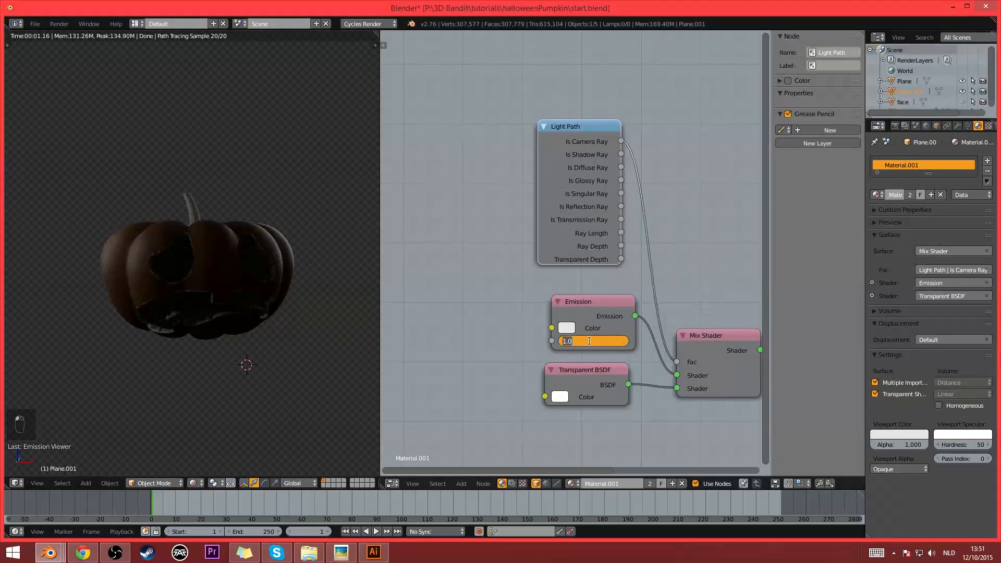
# - Set the emission plane's Emission strength to 3
pyautogui.write('3')
pyautogui.press('Return')
pyautogui.scroll(2, 139, 269)
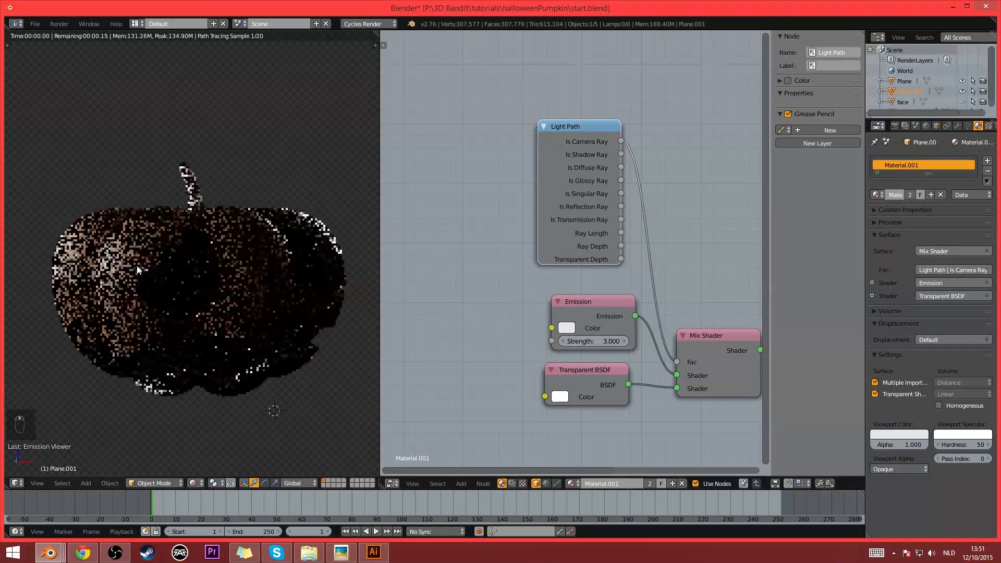
pyautogui.scroll(-1, 139, 270)
# - Select the pumpkin and set the world background strength to 0.3
pyautogui.rightClick(243, 270)
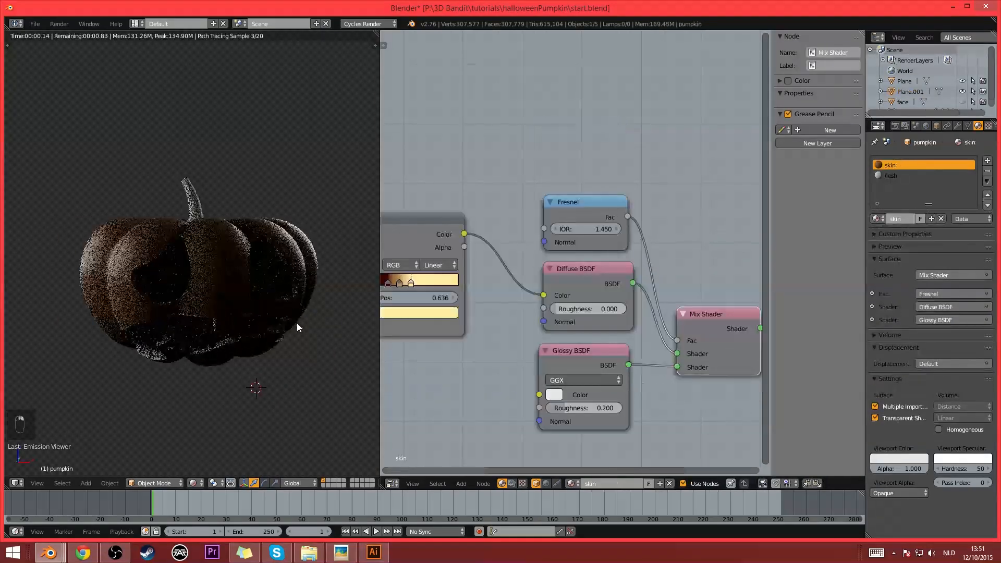
pyautogui.click(926, 127)
pyautogui.click(956, 310)
pyautogui.write('0.03')
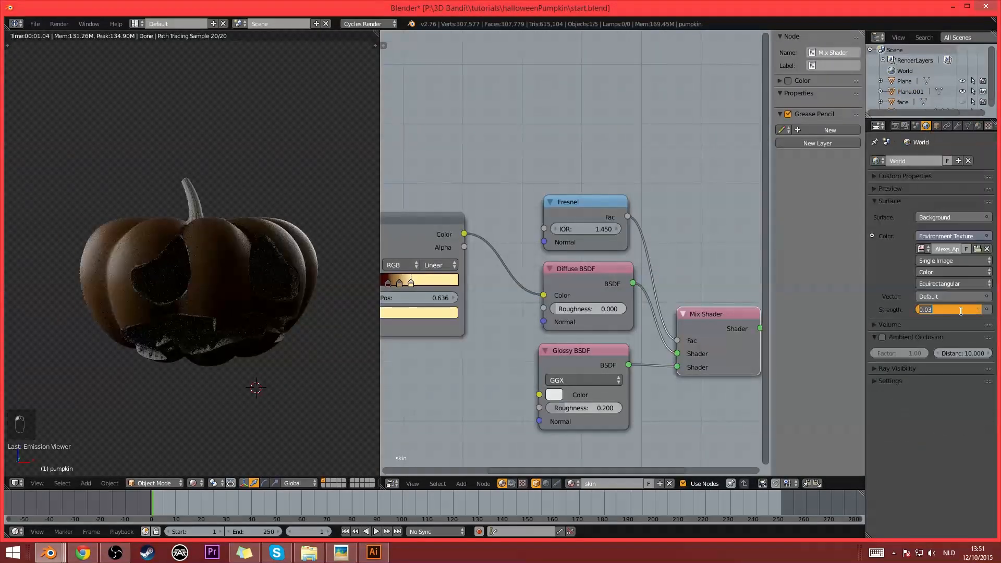
pyautogui.write('0.3')
pyautogui.press('Return')
pyautogui.moveTo(278, 278); pyautogui.dragTo(291, 281, button='middle')
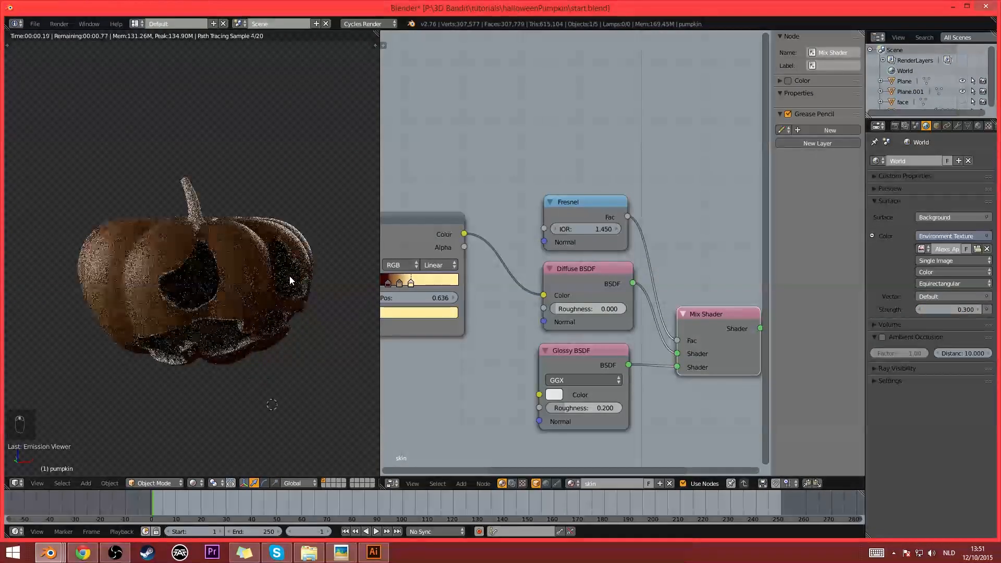
# - Enable multiple importance sampling for the world and set its map resolution to 2048
pyautogui.click(892, 380)
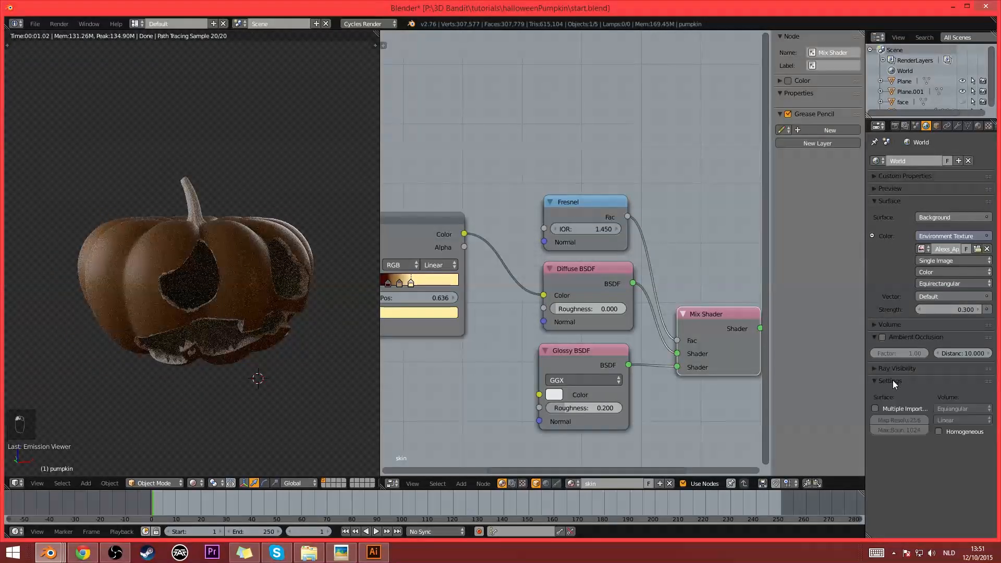
pyautogui.click(875, 409)
pyautogui.click(898, 420)
pyautogui.write('20')
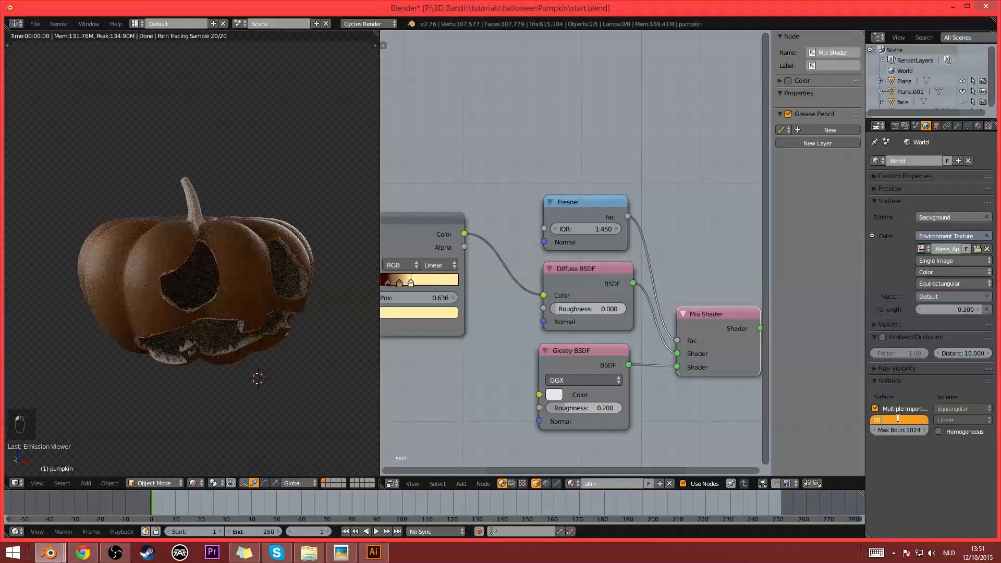
pyautogui.write('48')
pyautogui.press('Return')
pyautogui.moveTo(244, 319); pyautogui.dragTo(257, 317, button='middle')
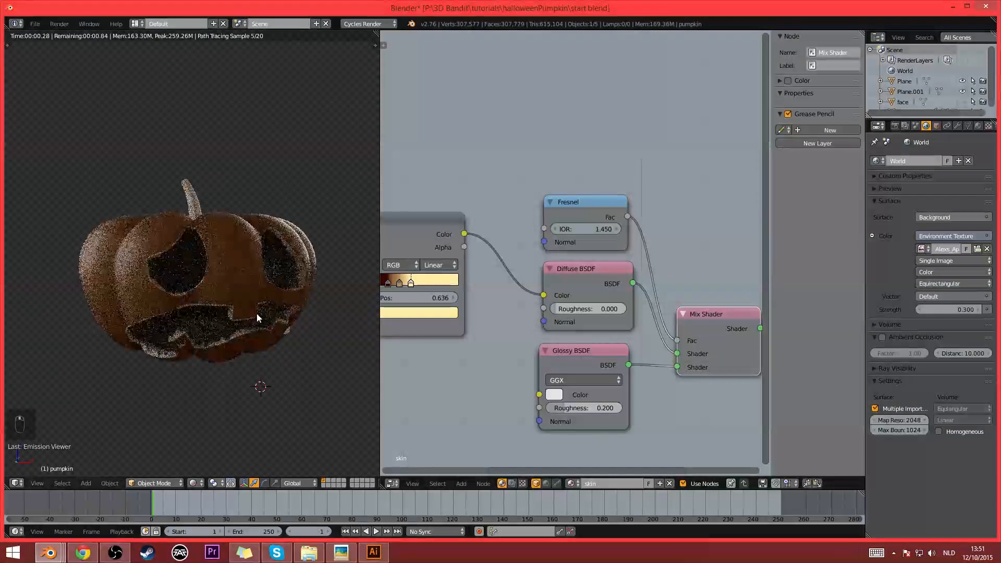
# - Reposition the skin material's Geometry and ColorRamp nodes together, slightly closer to the shader nodes
pyautogui.moveTo(419, 316); pyautogui.dragTo(557, 281, button='middle')
pyautogui.scroll(-2, 556, 282)
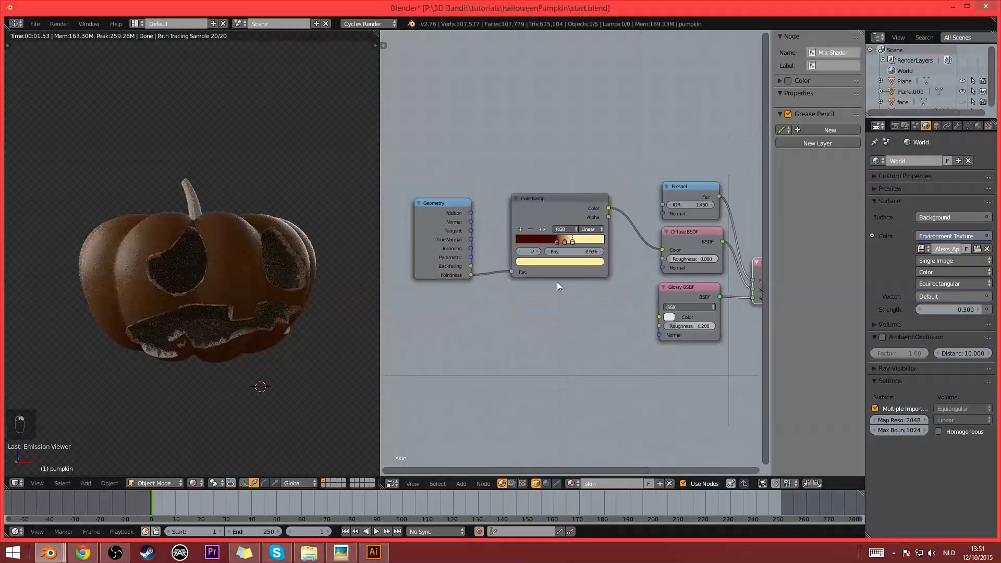
pyautogui.press('a')
pyautogui.press('b')
pyautogui.moveTo(470, 224); pyautogui.dragTo(584, 361)
pyautogui.press('g')
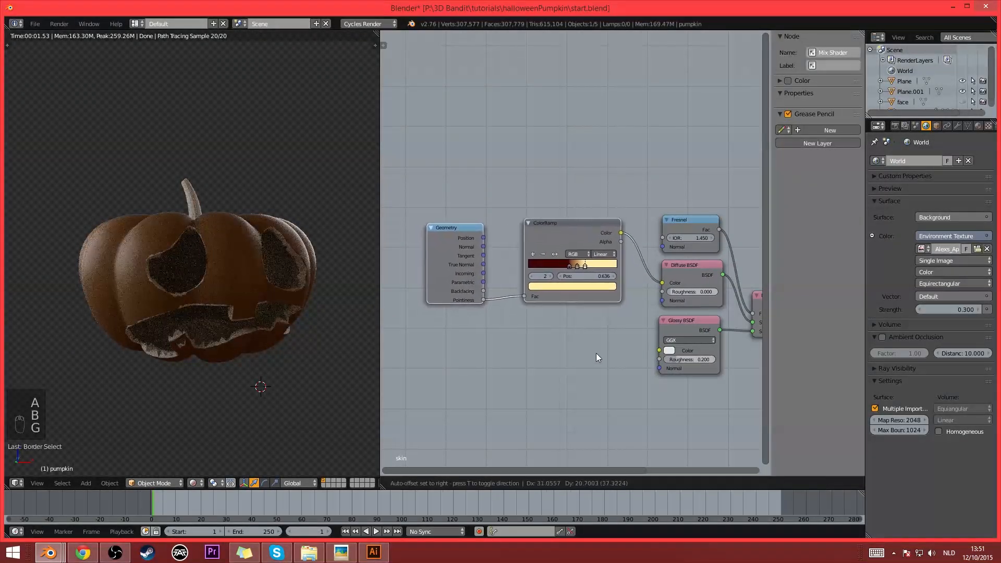
pyautogui.click(595, 352)
pyautogui.scroll(1, 447, 261)
pyautogui.click(446, 259)
pyautogui.scroll(1, 457, 334)
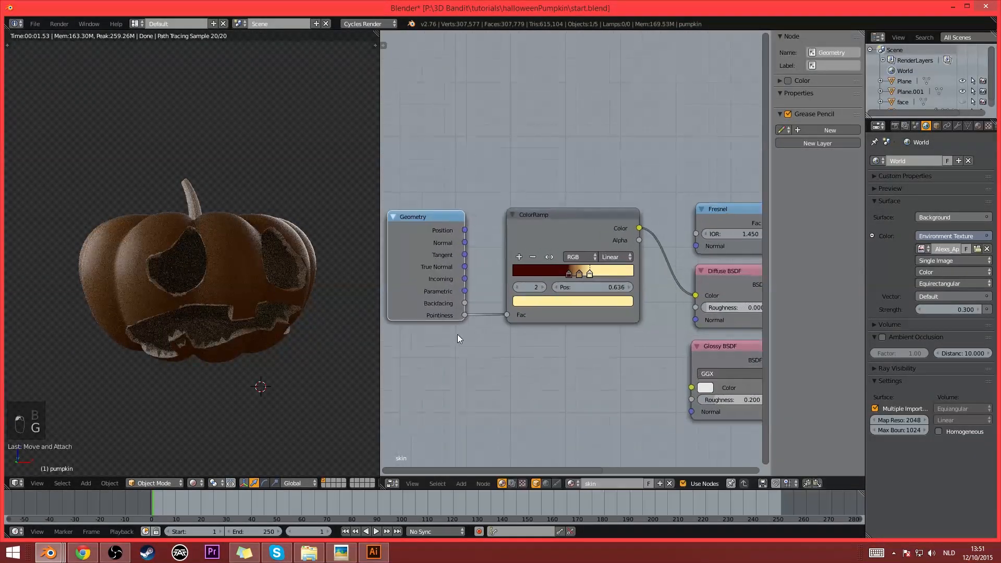
# - Add a Noise Texture node below the Geometry node and preview it on the pumpkin skin
pyautogui.moveTo(458, 333); pyautogui.dragTo(504, 294, button='middle')
pyautogui.hotkey('shift', 'a')
pyautogui.moveTo(506, 363)
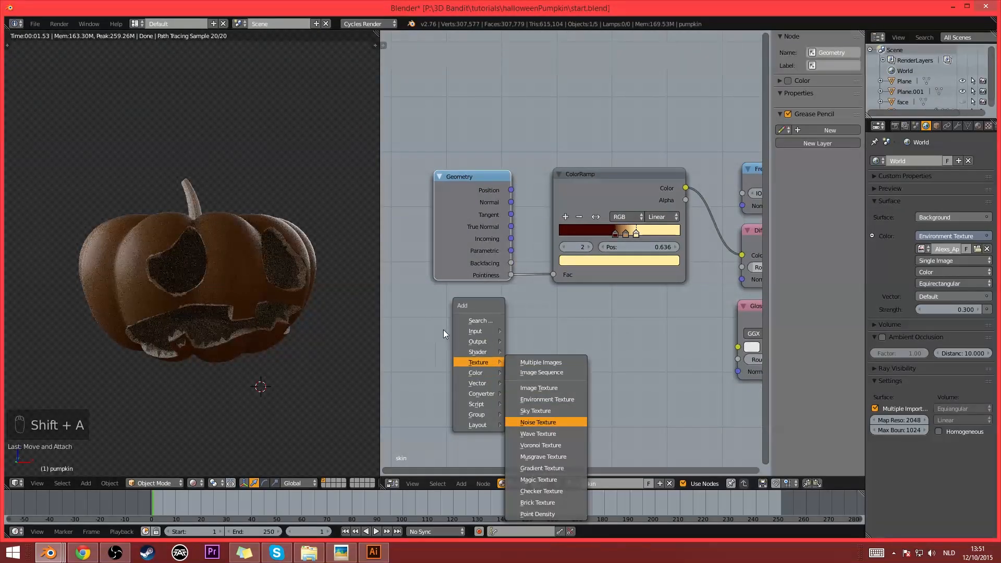
pyautogui.click(542, 422)
pyautogui.click(436, 300)
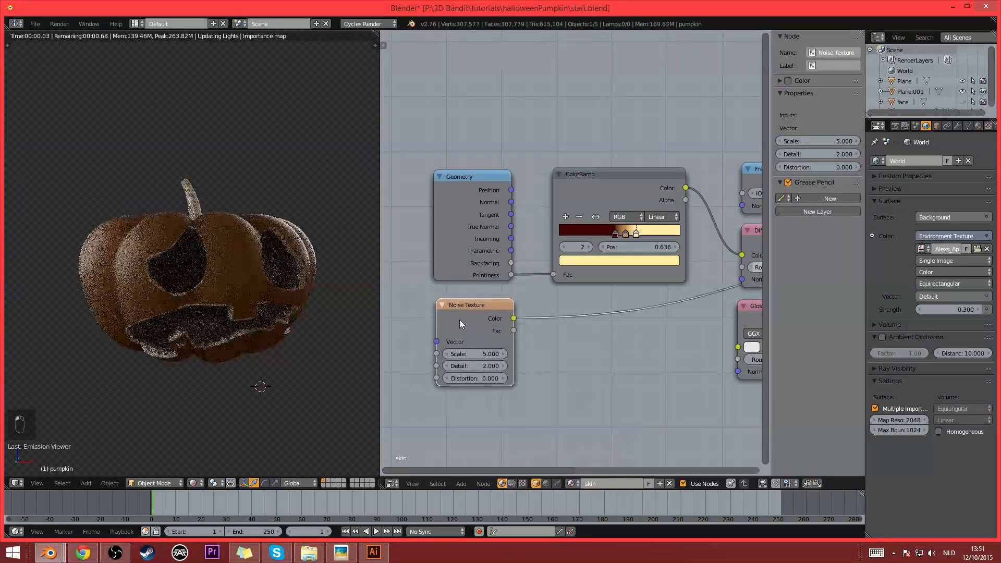
pyautogui.keyDown('ctrl'); pyautogui.keyDown('shift'); pyautogui.click(459, 320); pyautogui.keyUp('shift'); pyautogui.keyUp('ctrl')
# - Set the Noise Texture's scale to 18.5, detail to 16 and distortion to 1
pyautogui.scroll(4, 522, 320)
pyautogui.moveTo(539, 367)
pyautogui.mouseDown()
pyautogui.moveTo(589, 367)
pyautogui.moveTo(527, 378)
pyautogui.moveTo(542, 380)
pyautogui.mouseUp()
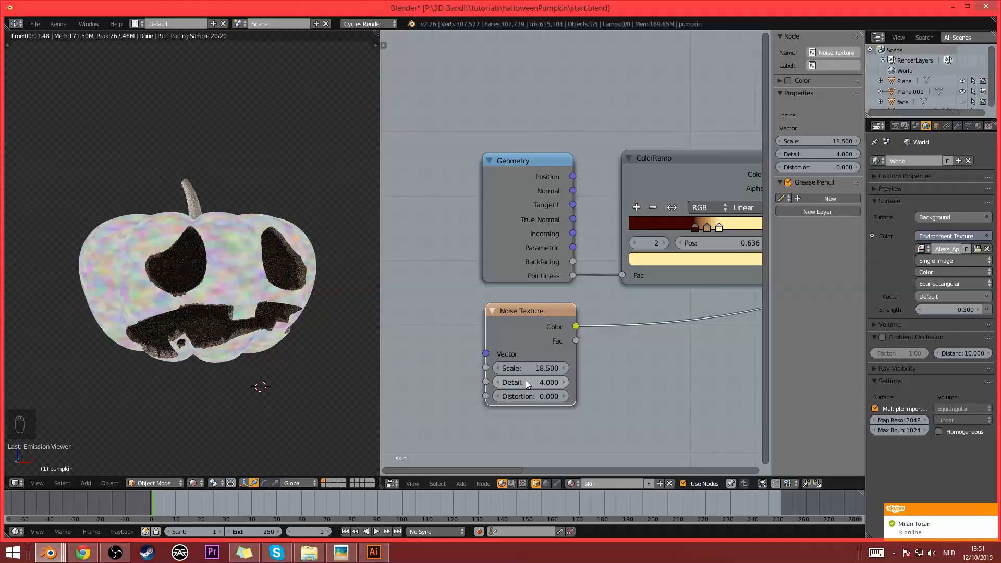
pyautogui.scroll(2, 480, 377)
pyautogui.moveTo(503, 433); pyautogui.dragTo(528, 429)
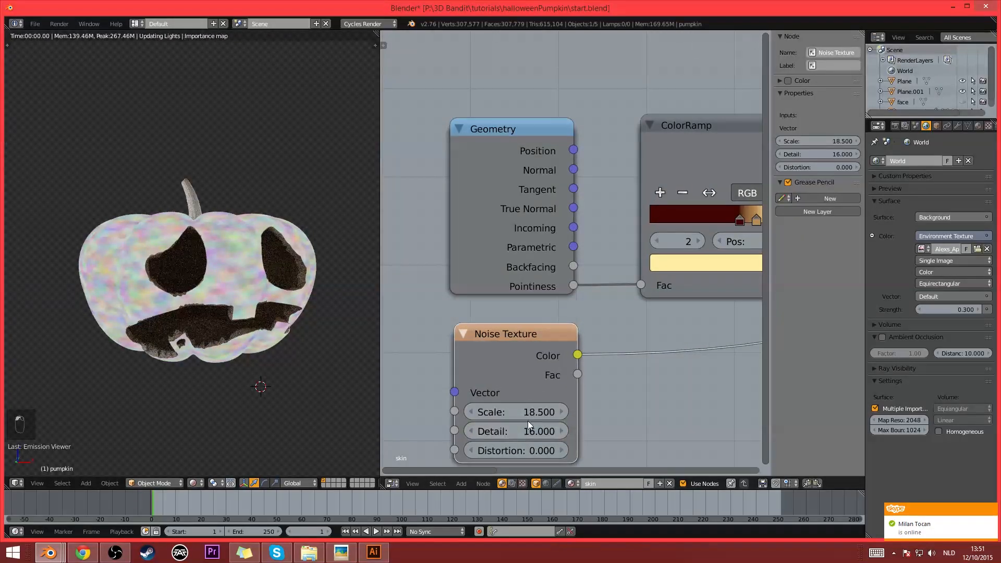
pyautogui.moveTo(693, 448); pyautogui.dragTo(699, 426, button='middle')
pyautogui.moveTo(521, 426); pyautogui.dragTo(514, 422)
# - Raise the Noise Texture's scale to 36.5 and its distortion to 2
pyautogui.scroll(3, 279, 283)
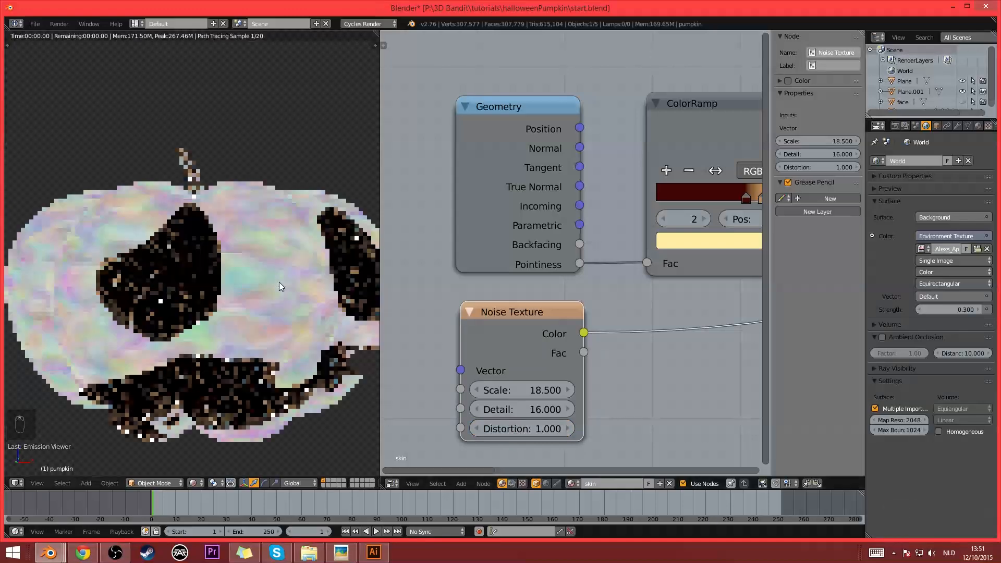
pyautogui.moveTo(490, 390)
pyautogui.mouseDown()
pyautogui.moveTo(537, 390)
pyautogui.moveTo(488, 391)
pyautogui.mouseUp()
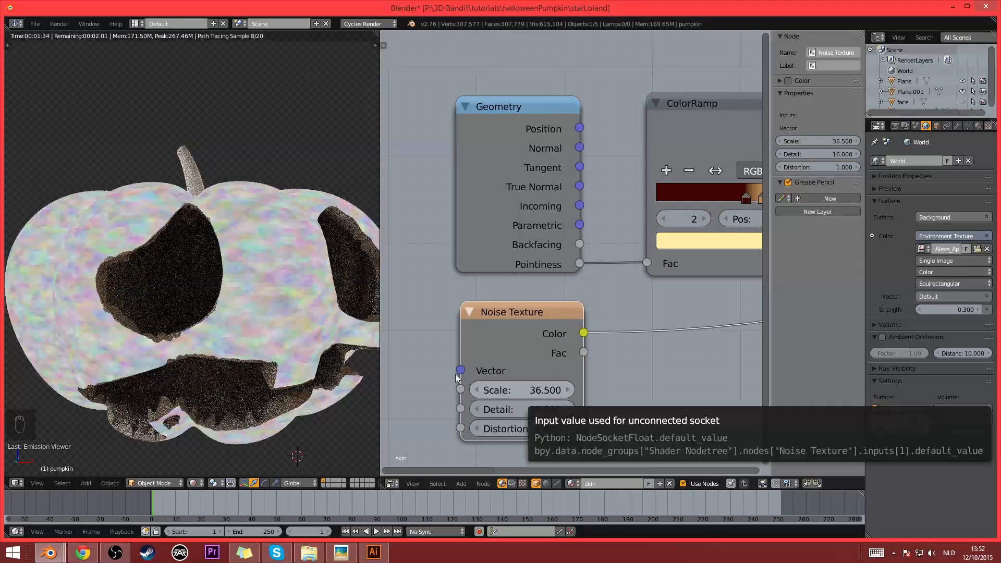
pyautogui.click(524, 428)
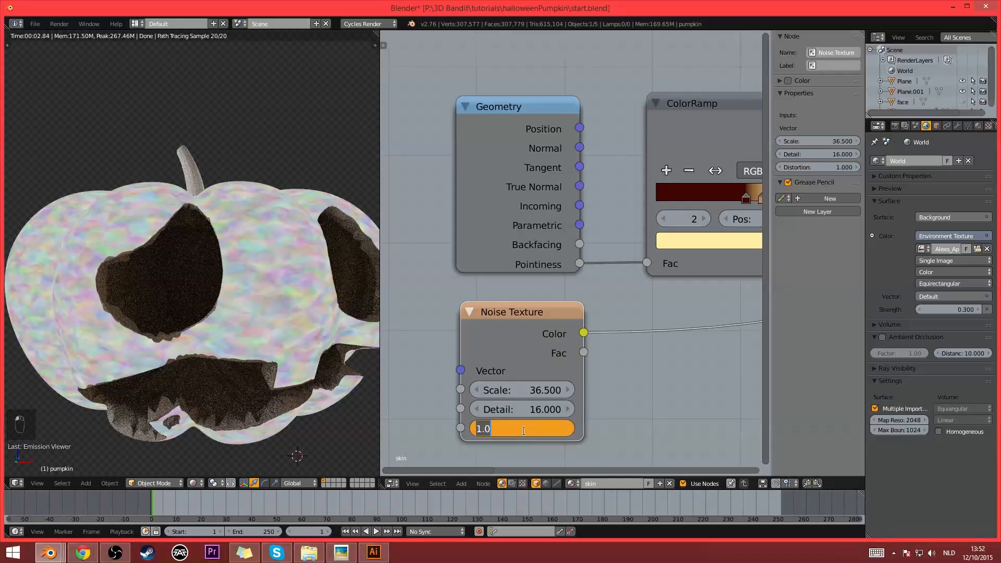
pyautogui.write('2')
pyautogui.press('Return')
pyautogui.scroll(-3, 604, 371)
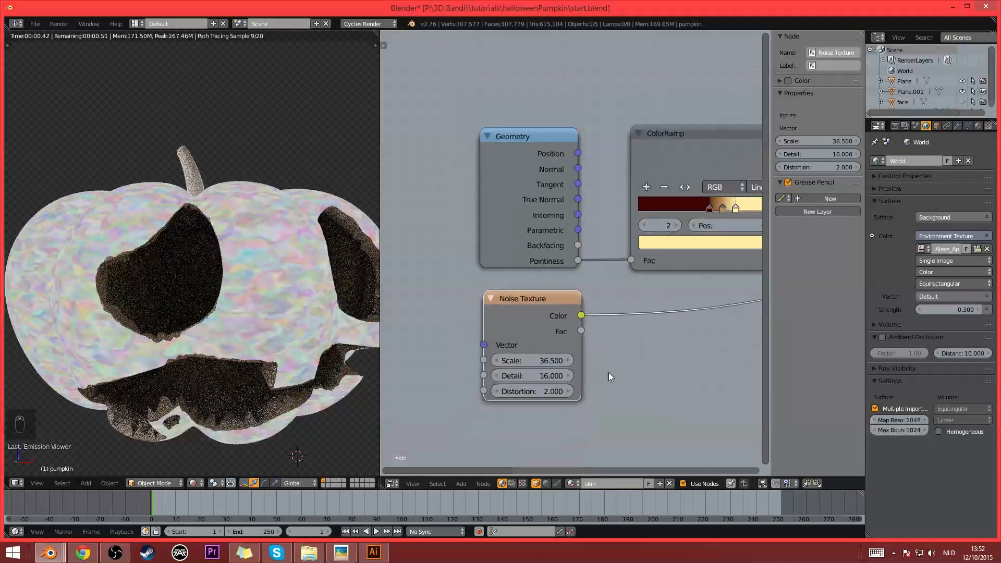
# - Add a Bump node after the Noise Texture, feed the noise colour into its Height input and preview the bump's Normal output
pyautogui.hotkey('shift', 'a')
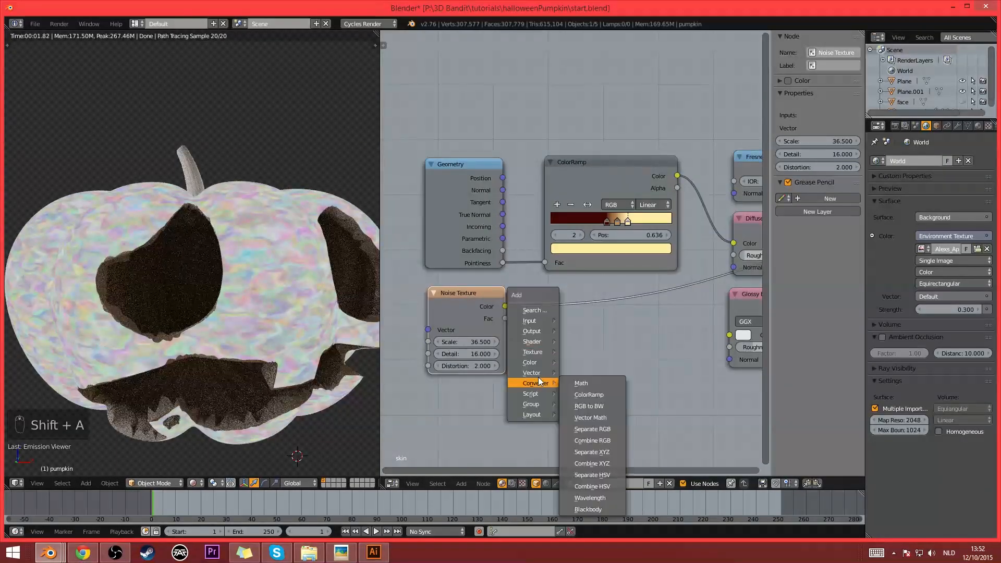
pyautogui.moveTo(538, 374)
pyautogui.click(598, 385)
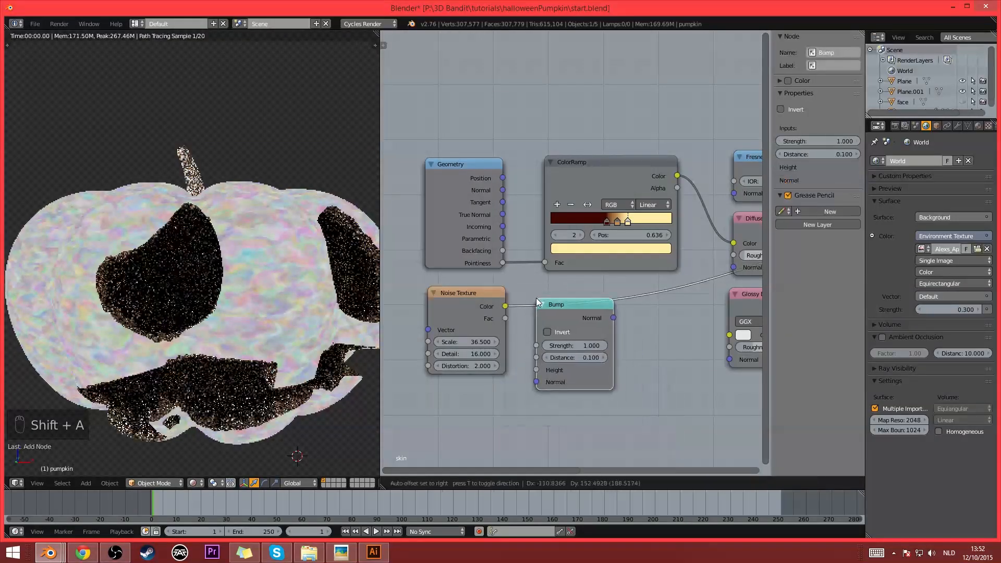
pyautogui.click(547, 382)
pyautogui.moveTo(549, 382); pyautogui.dragTo(549, 370)
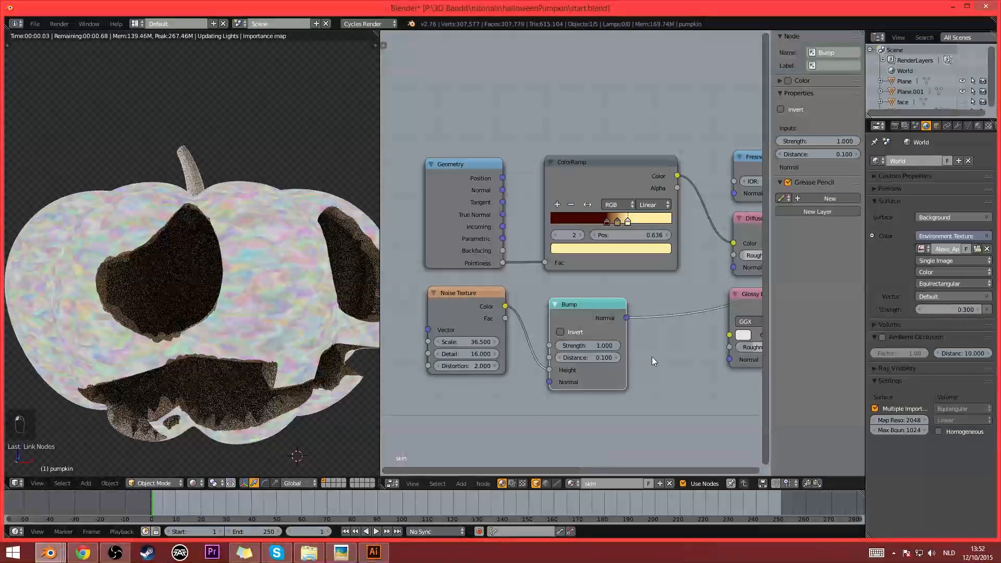
pyautogui.moveTo(621, 355); pyautogui.dragTo(591, 355, button='middle')
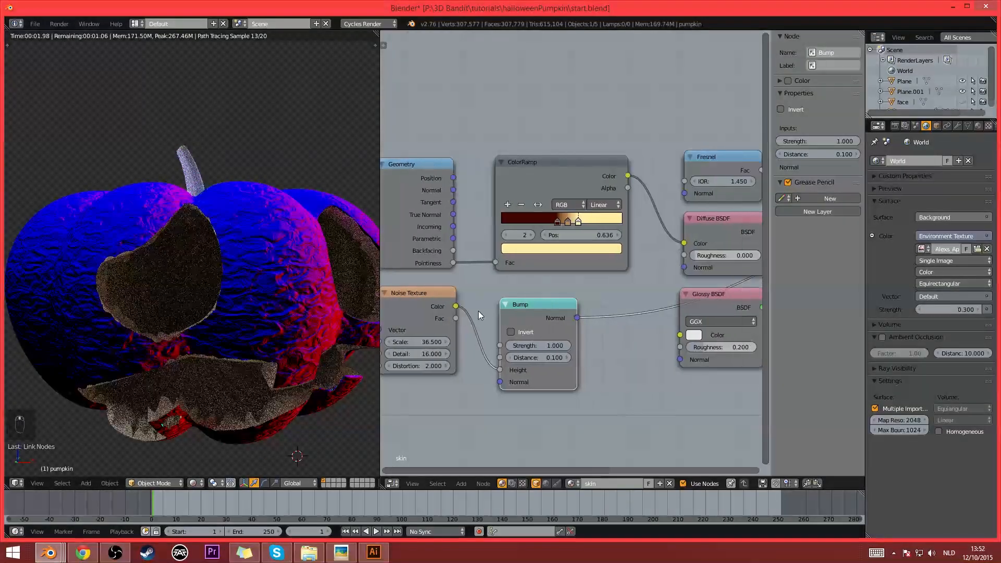
# - Reduce the Noise Texture's distortion, trying 1 and settling on 0.5
pyautogui.moveTo(444, 362); pyautogui.dragTo(484, 367, button='middle')
pyautogui.click(477, 369)
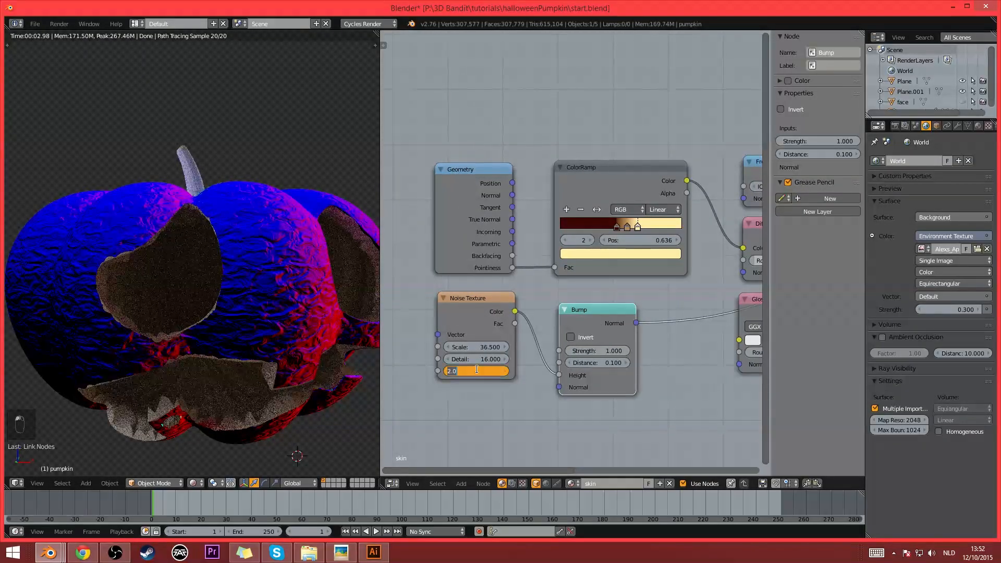
pyautogui.write('1')
pyautogui.press('Return')
pyautogui.click(477, 369)
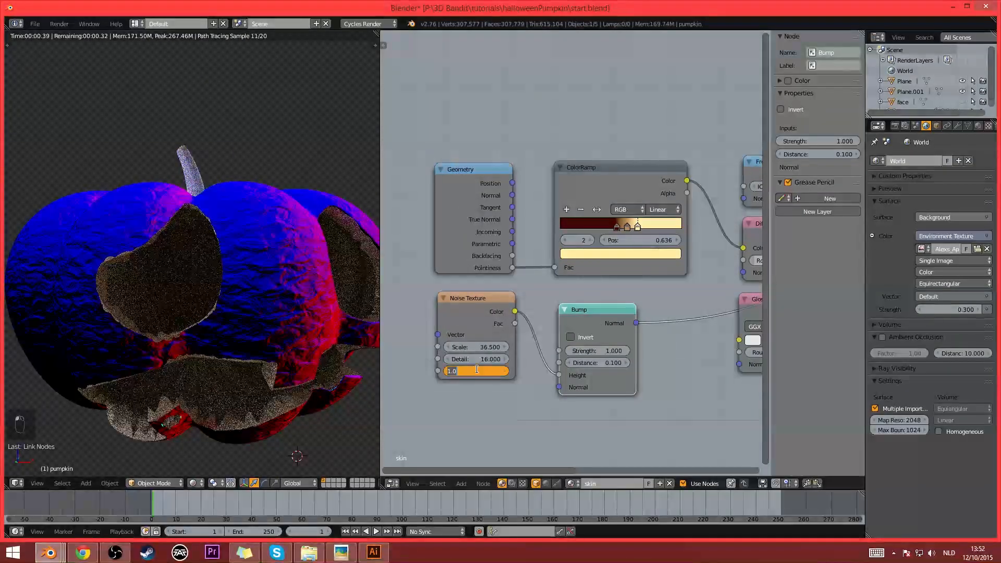
pyautogui.write('0.5')
pyautogui.press('Return')
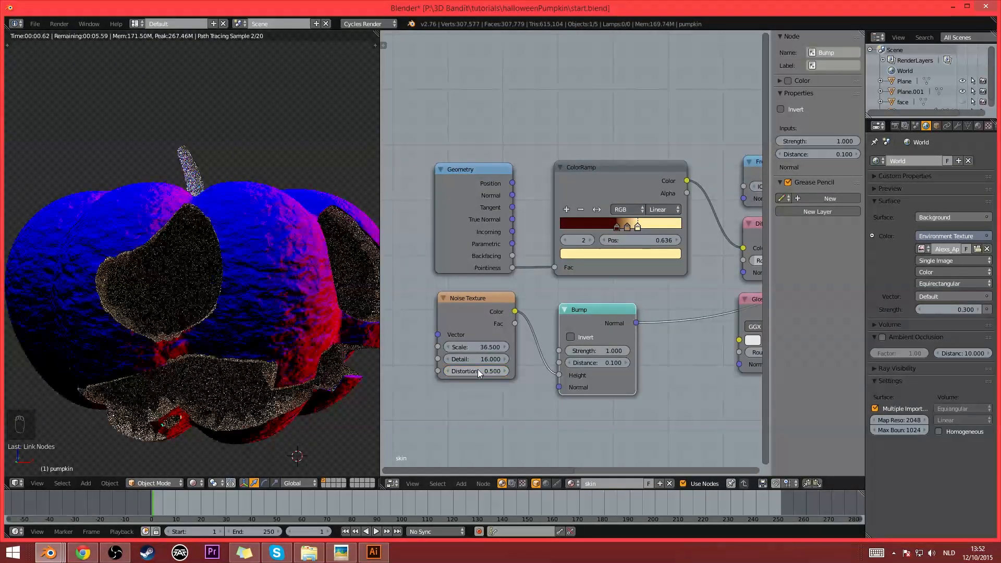
# - Connect the Bump node's Normal output to the Normal inputs of the Fresnel, Diffuse BSDF and Glossy BSDF nodes
pyautogui.moveTo(587, 320); pyautogui.dragTo(485, 326, button='middle')
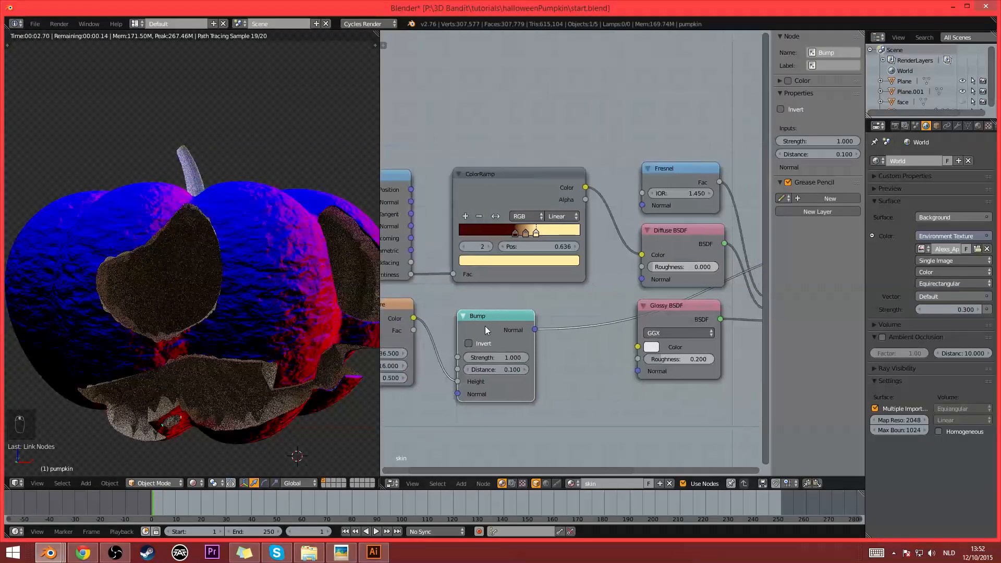
pyautogui.keyDown('alt'); pyautogui.moveTo(484, 327); pyautogui.dragTo(664, 265, button='right'); pyautogui.keyUp('alt')
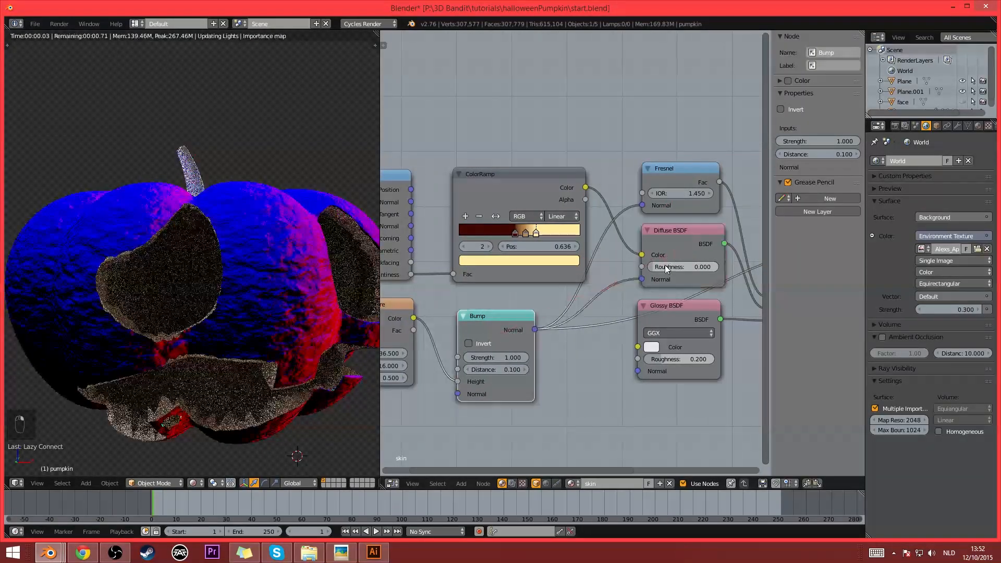
pyautogui.keyDown('alt'); pyautogui.moveTo(503, 324); pyautogui.dragTo(709, 331, button='right'); pyautogui.keyUp('alt')
pyautogui.moveTo(710, 254); pyautogui.dragTo(618, 245, button='middle')
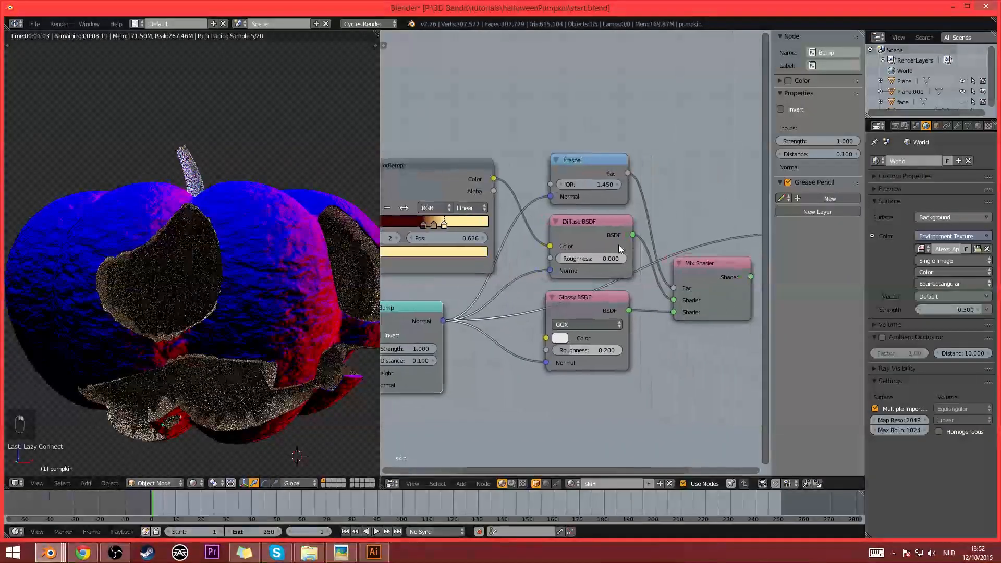
# - Switch the skin preview back to the Mix Shader and check the bumped surface on the pumpkin
pyautogui.keyDown('ctrl'); pyautogui.keyDown('shift'); pyautogui.click(730, 299); pyautogui.keyUp('shift'); pyautogui.keyUp('ctrl')
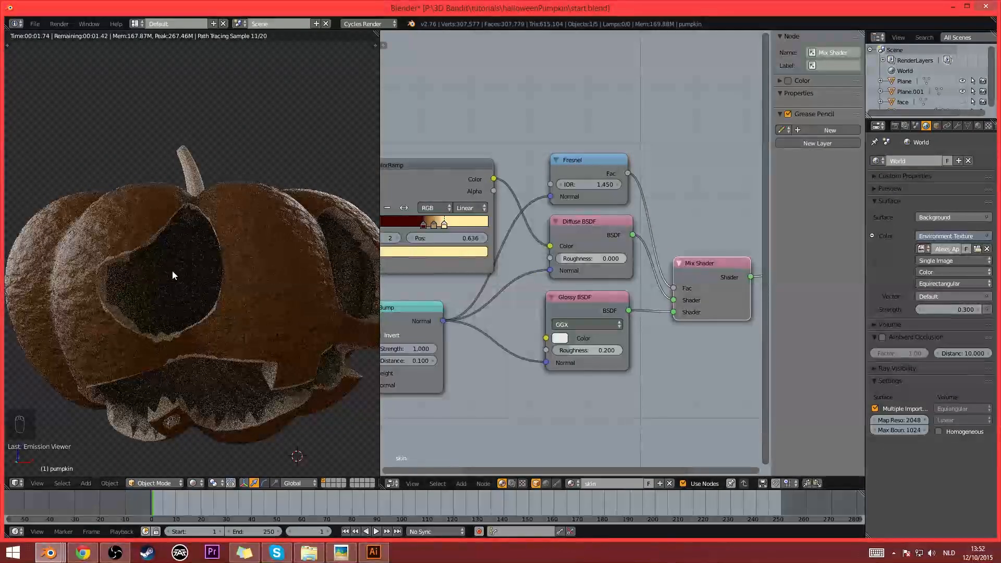
pyautogui.scroll(-3, 202, 266)
pyautogui.moveTo(211, 269); pyautogui.dragTo(252, 298, button='middle')
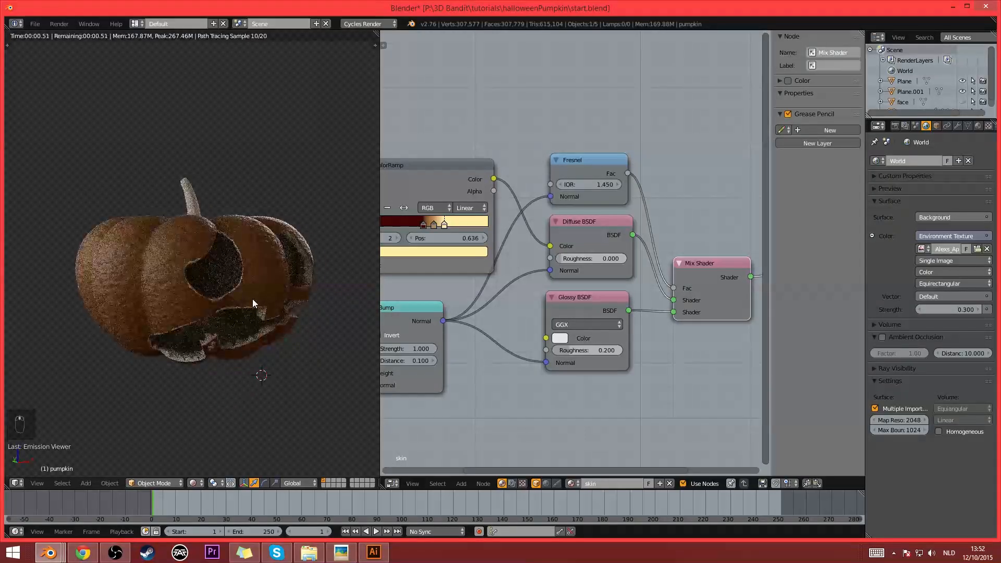
# - Move the ColorRamp's dark red stop to position 0.445
pyautogui.moveTo(461, 287); pyautogui.dragTo(496, 301, button='middle')
pyautogui.scroll(3, 527, 271)
pyautogui.moveTo(493, 264); pyautogui.dragTo(489, 270)
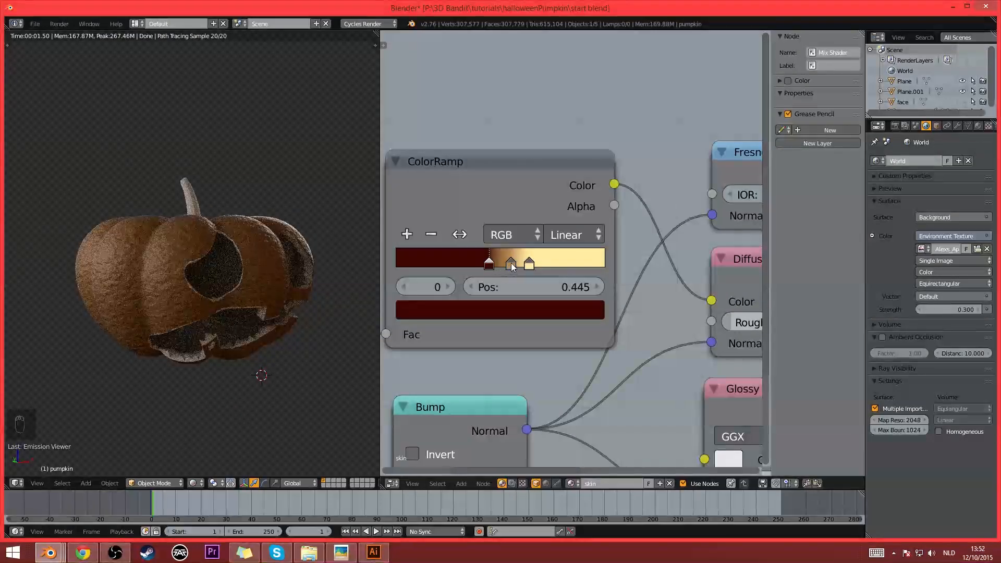
# - Change the ColorRamp's middle stop to a dark orange with R 0.232, G 0.070 and B 0.006
pyautogui.click(511, 264)
pyautogui.click(524, 309)
pyautogui.click(455, 149)
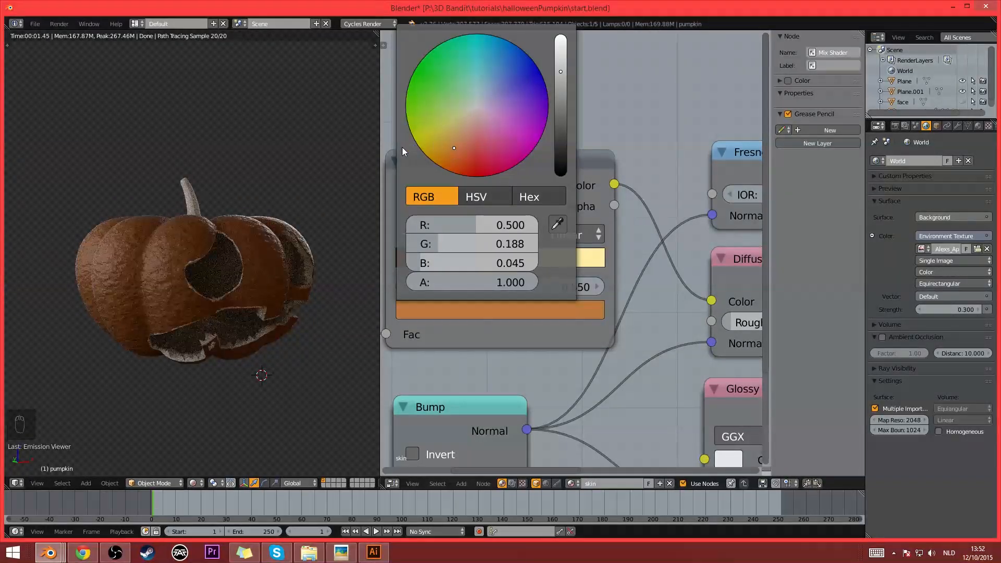
pyautogui.moveTo(455, 134); pyautogui.dragTo(461, 127)
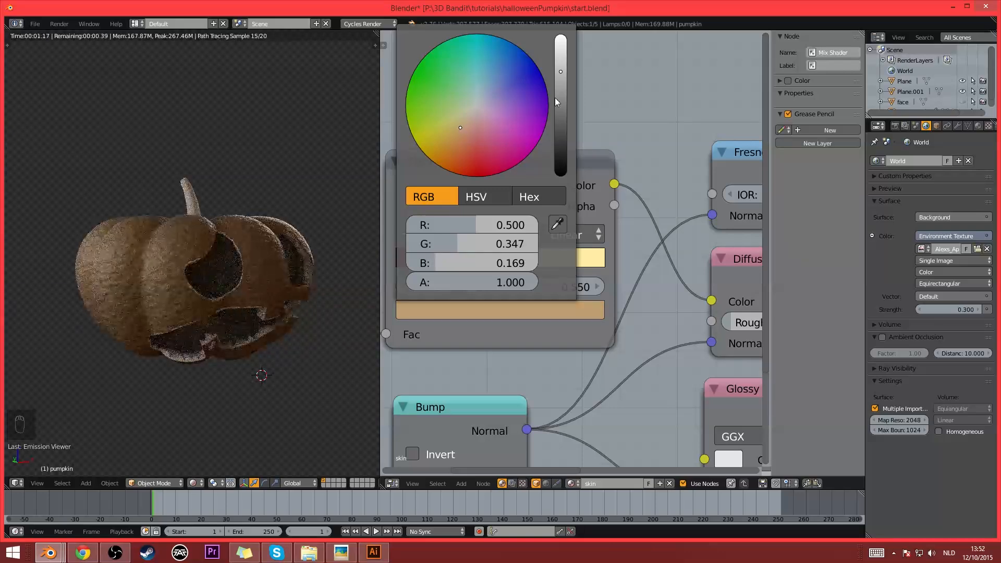
pyautogui.moveTo(558, 96); pyautogui.dragTo(560, 103)
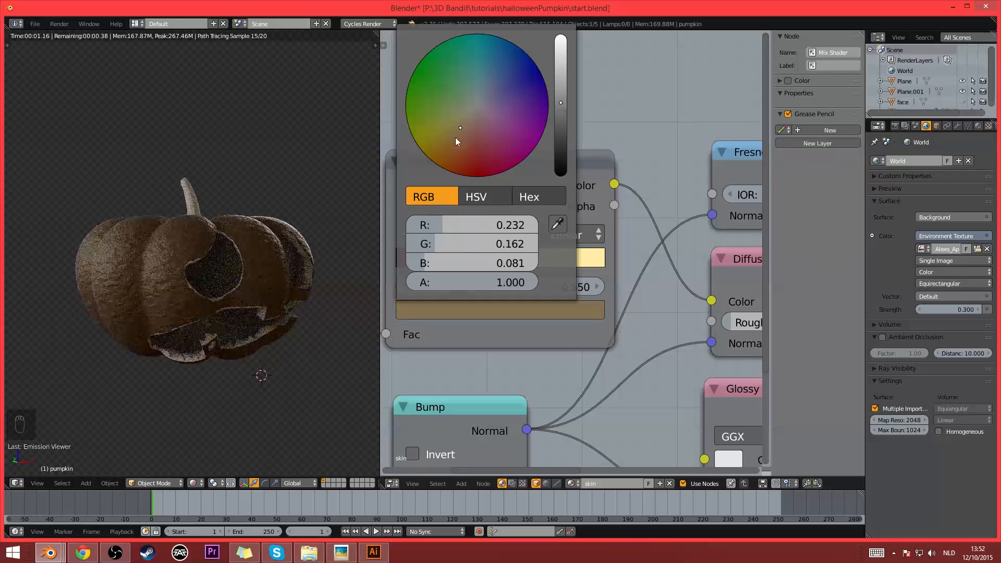
pyautogui.moveTo(455, 136); pyautogui.dragTo(447, 159)
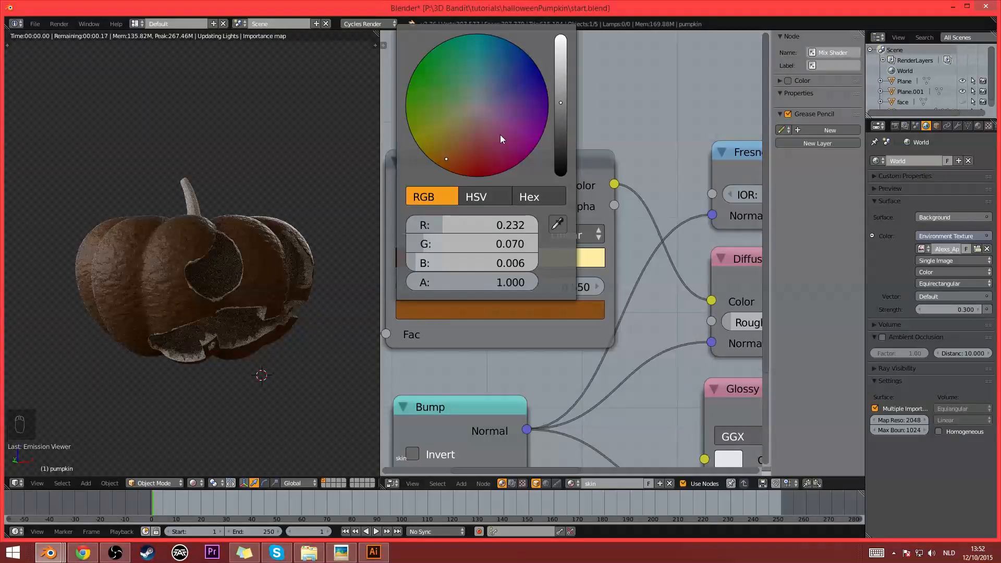
# - Lighten the skin ColorRamp's middle stop to a paler orange with R 0.597 and move it to position 0.541
pyautogui.moveTo(560, 94); pyautogui.dragTo(561, 64)
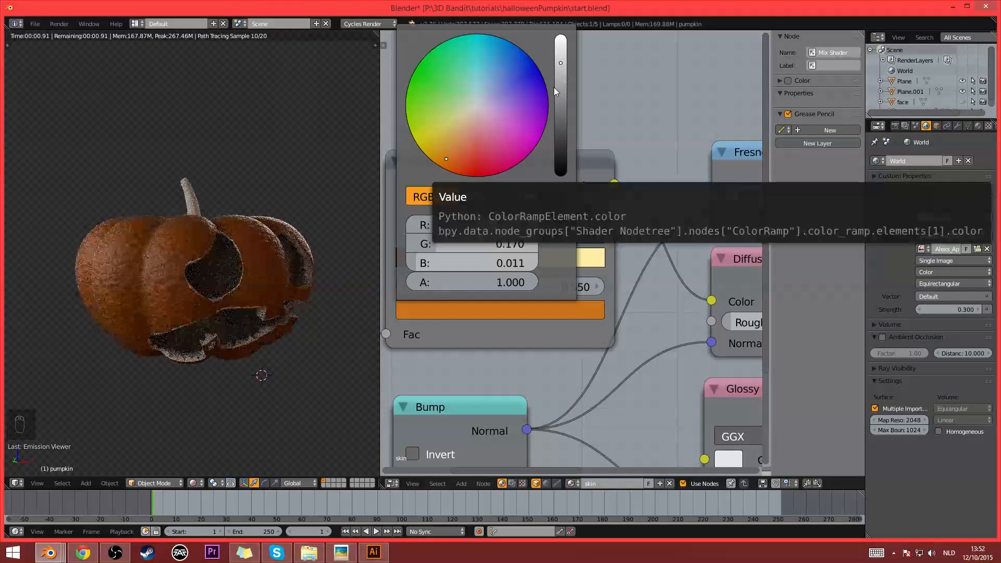
pyautogui.moveTo(159, 279); pyautogui.dragTo(285, 282, button='middle')
pyautogui.moveTo(511, 264); pyautogui.dragTo(509, 264)
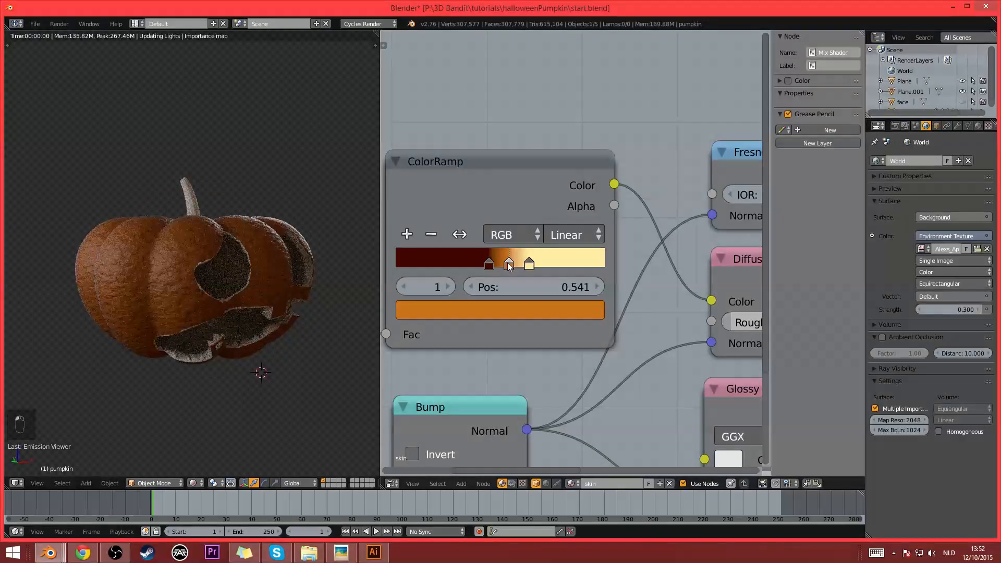
pyautogui.click(506, 305)
pyautogui.click(450, 155)
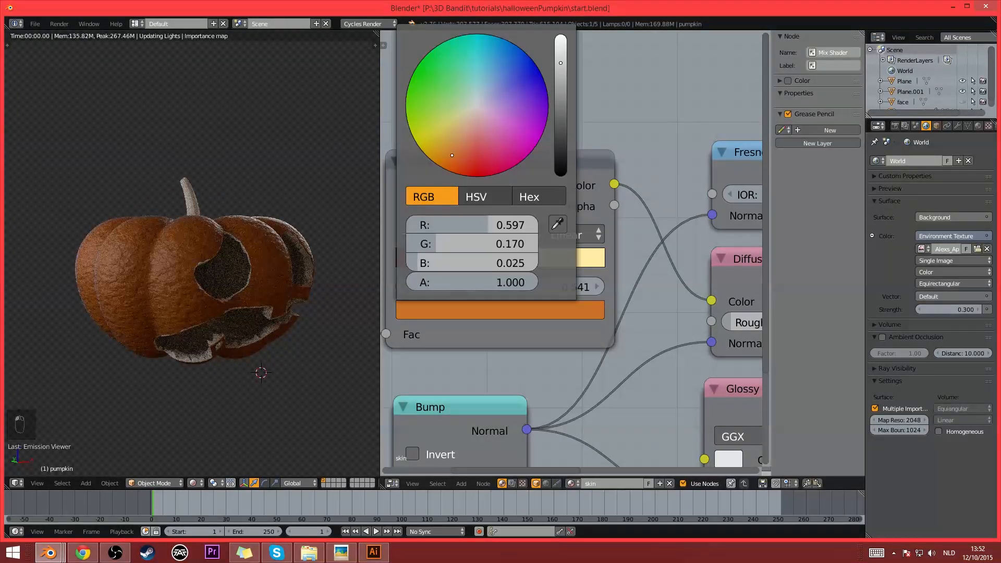
pyautogui.moveTo(452, 156); pyautogui.dragTo(455, 148)
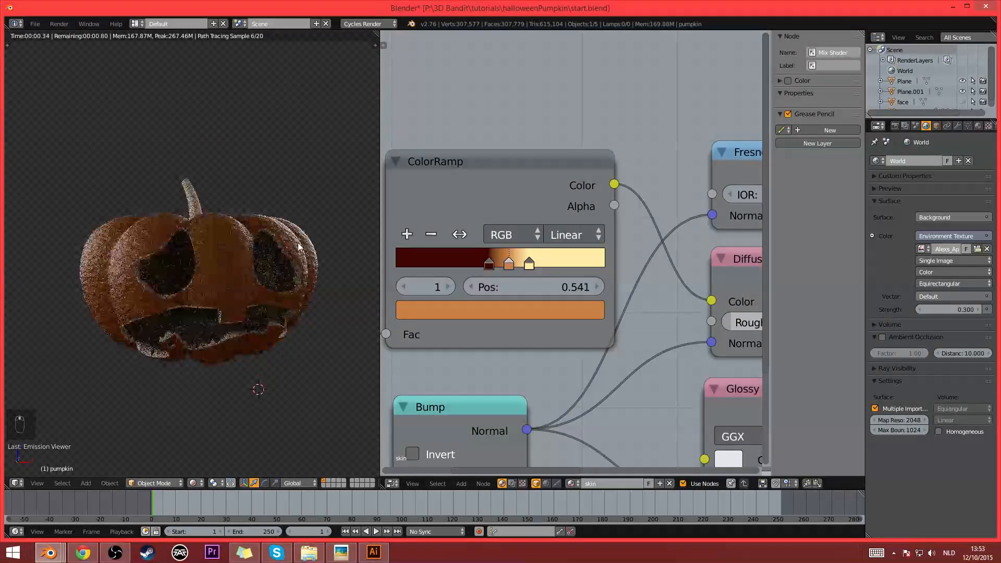
pyautogui.scroll(-3, 299, 245)
pyautogui.scroll(4, 292, 257)
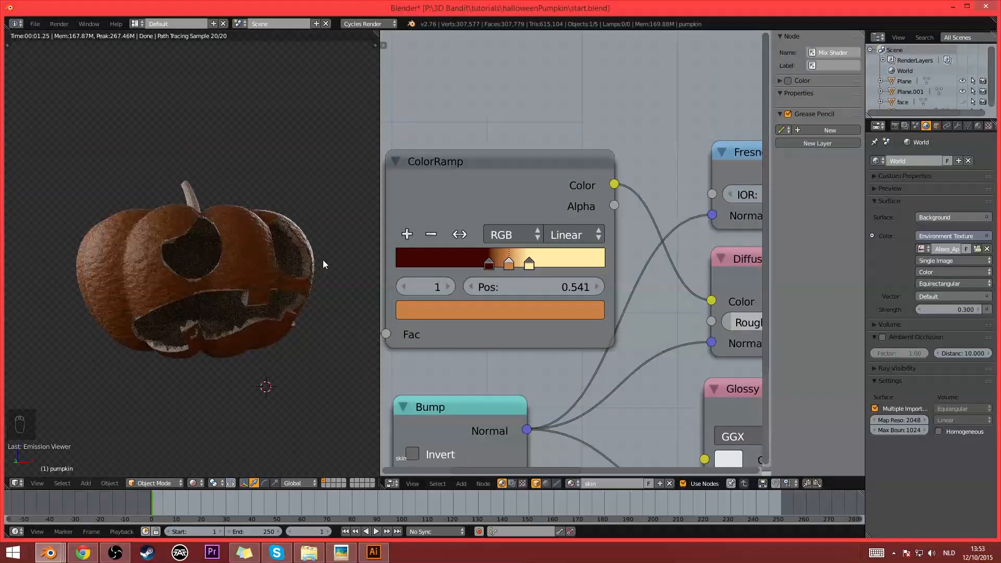
# - Select all nodes of the pumpkin's skin material and copy them
pyautogui.scroll(-5, 518, 332)
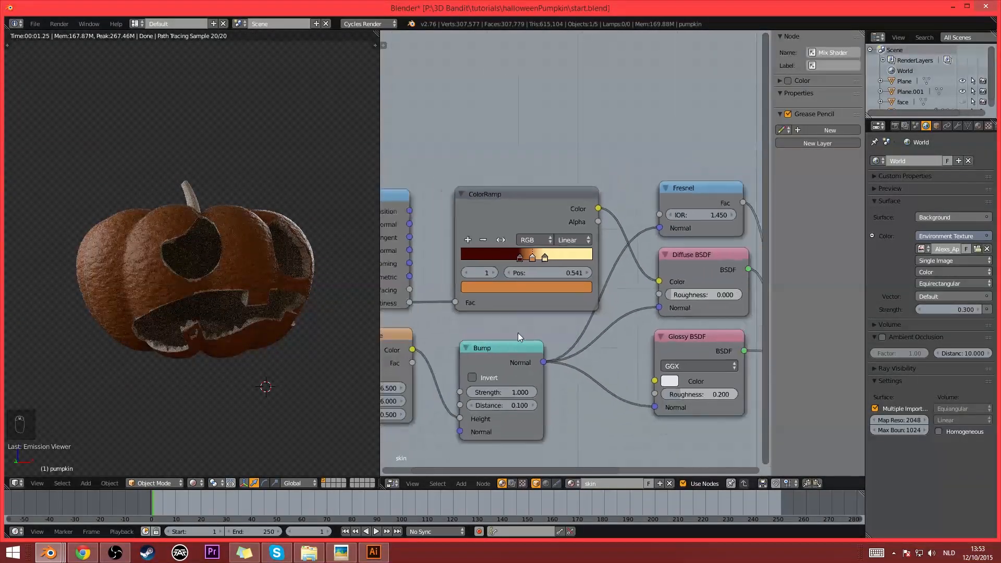
pyautogui.scroll(-2, 543, 285)
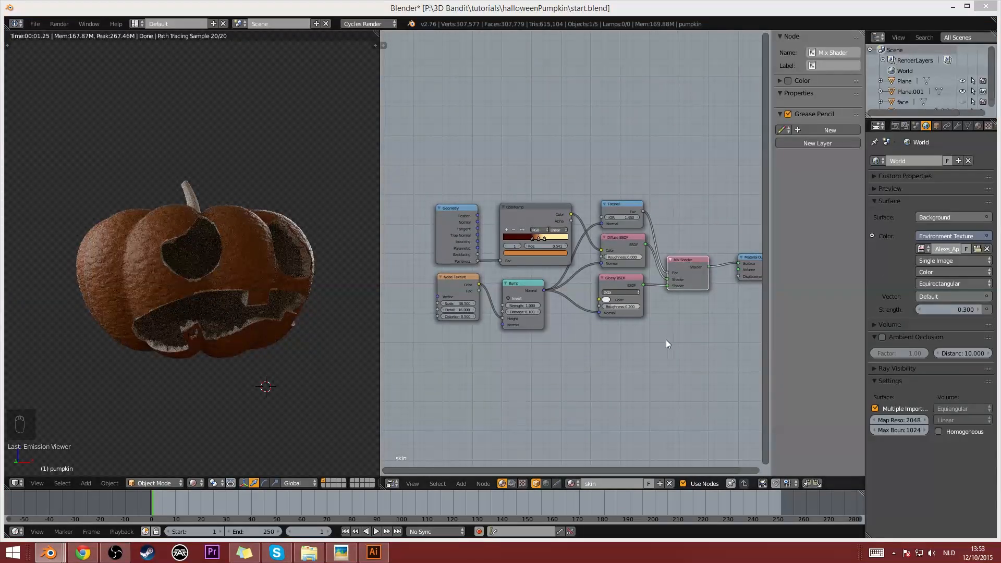
pyautogui.moveTo(665, 340); pyautogui.dragTo(657, 345, button='middle')
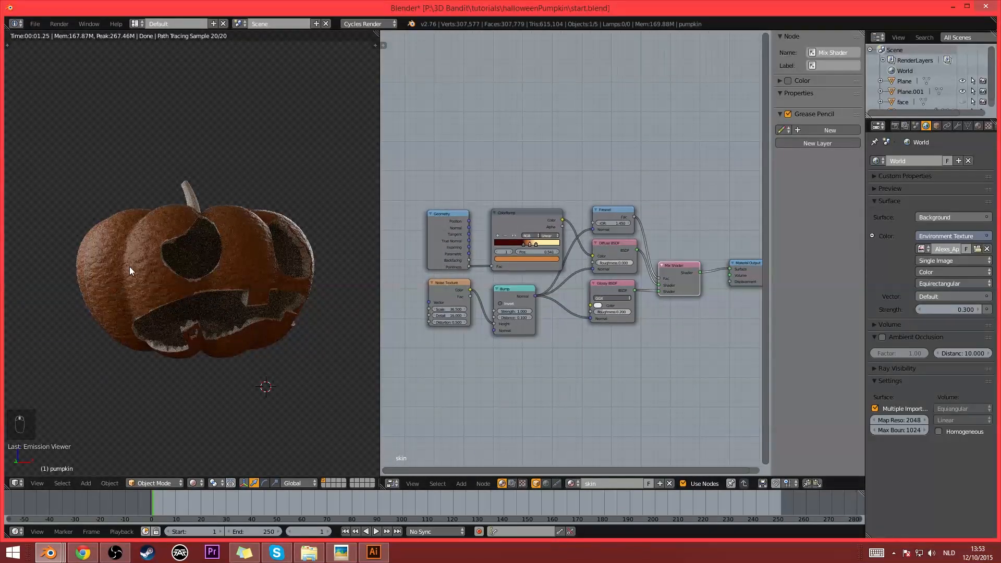
pyautogui.moveTo(129, 267); pyautogui.dragTo(221, 295, button='middle')
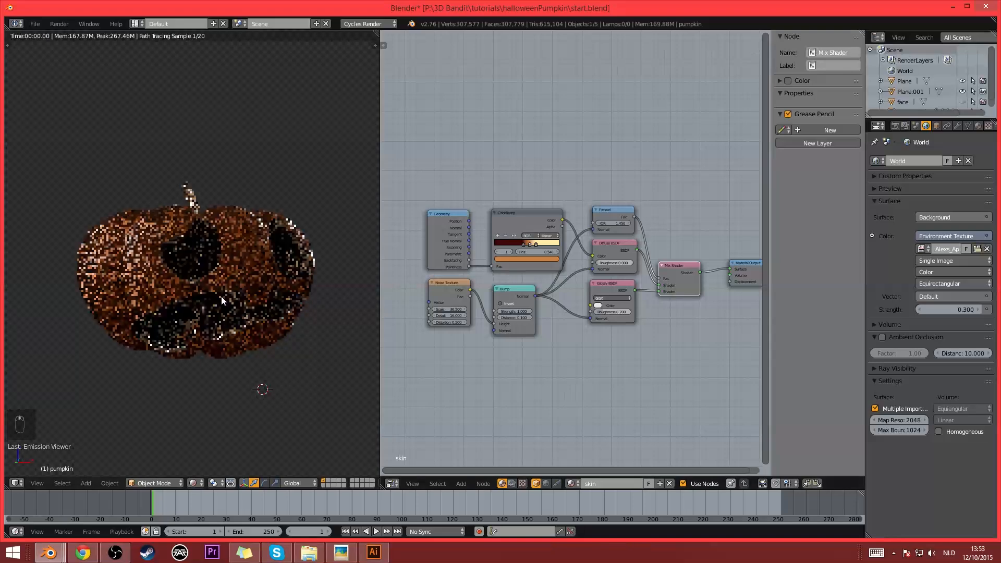
pyautogui.click(978, 126)
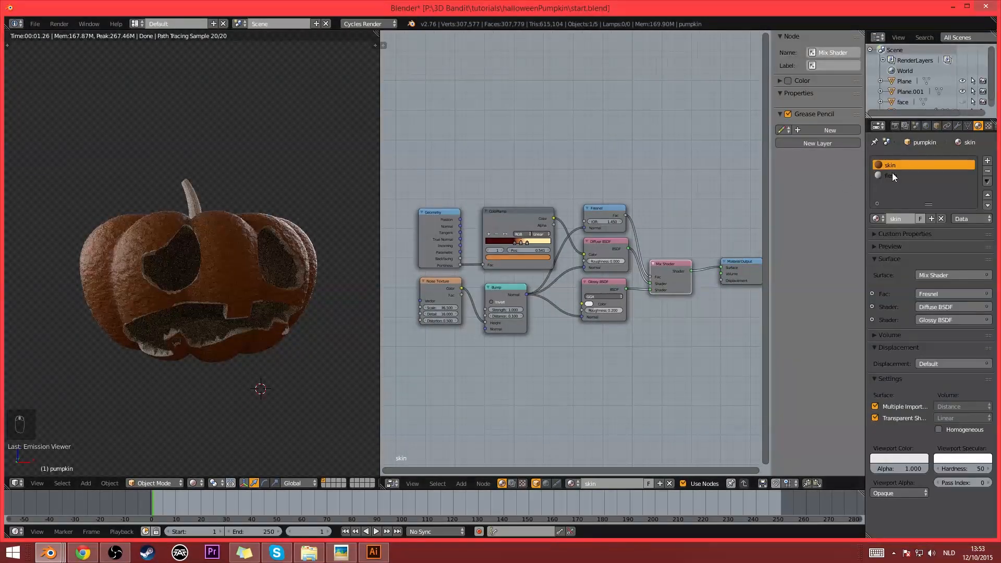
pyautogui.scroll(-2, 608, 193)
pyautogui.press('a')
pyautogui.press('b')
pyautogui.moveTo(419, 182); pyautogui.dragTo(563, 320)
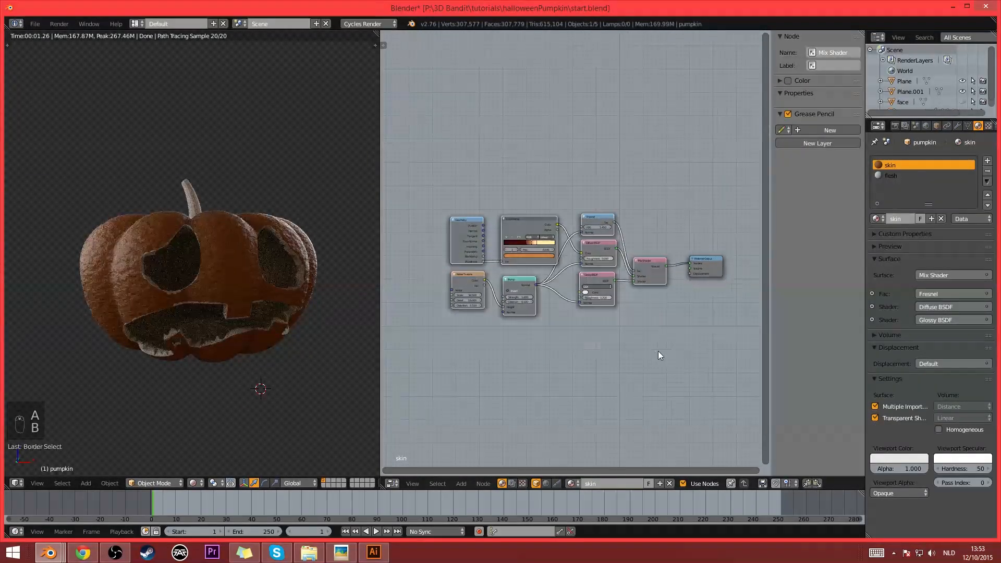
pyautogui.hotkey('ctrl', 'c')
# - Delete the flesh material's existing shader and try to paste the copied skin nodes
pyautogui.click(889, 175)
pyautogui.press('x')
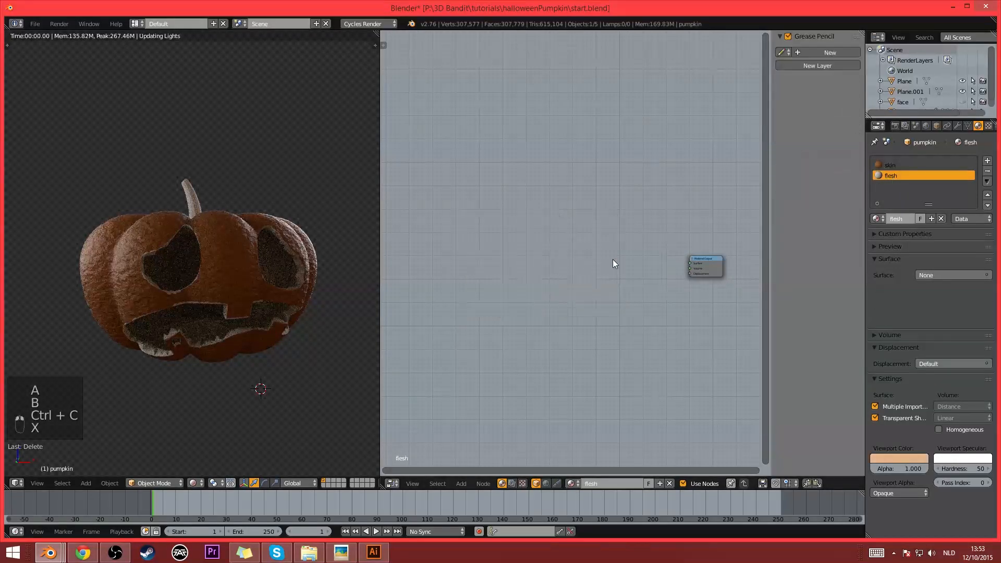
pyautogui.hotkey('ctrl', 'v')
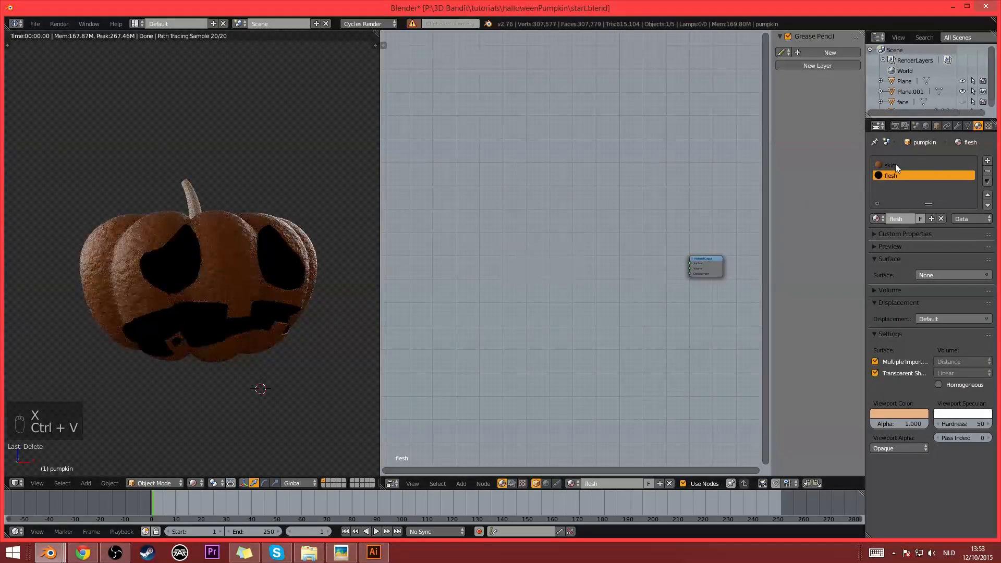
# - Copy the skin nodes again into the flesh material and connect the Mix Shader to the Material Output's Surface
pyautogui.click(896, 164)
pyautogui.hotkey('ctrl', 'c')
pyautogui.hotkey('ctrl', 'c')
pyautogui.click(896, 176)
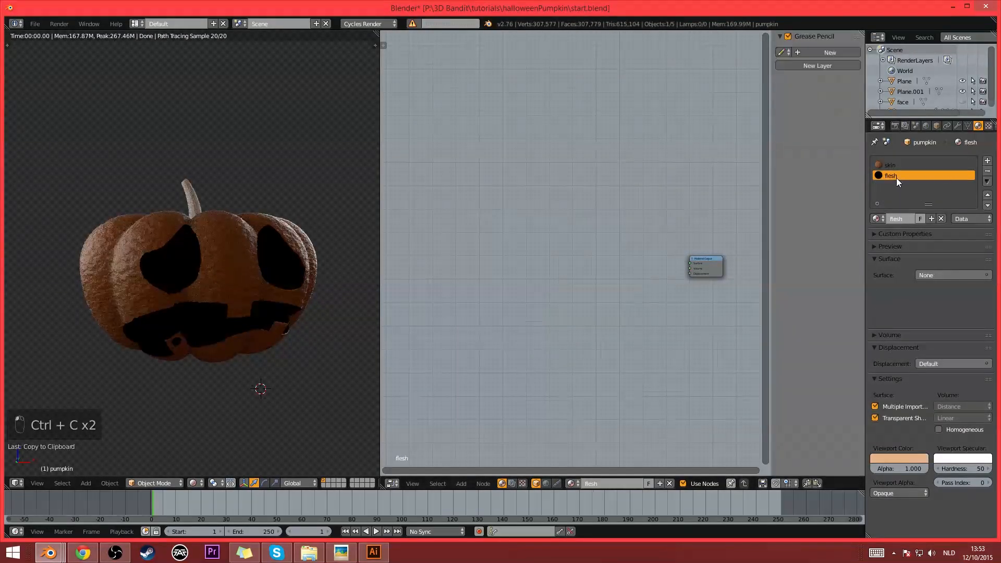
pyautogui.hotkey('ctrl', 'v')
pyautogui.scroll(2, 677, 293)
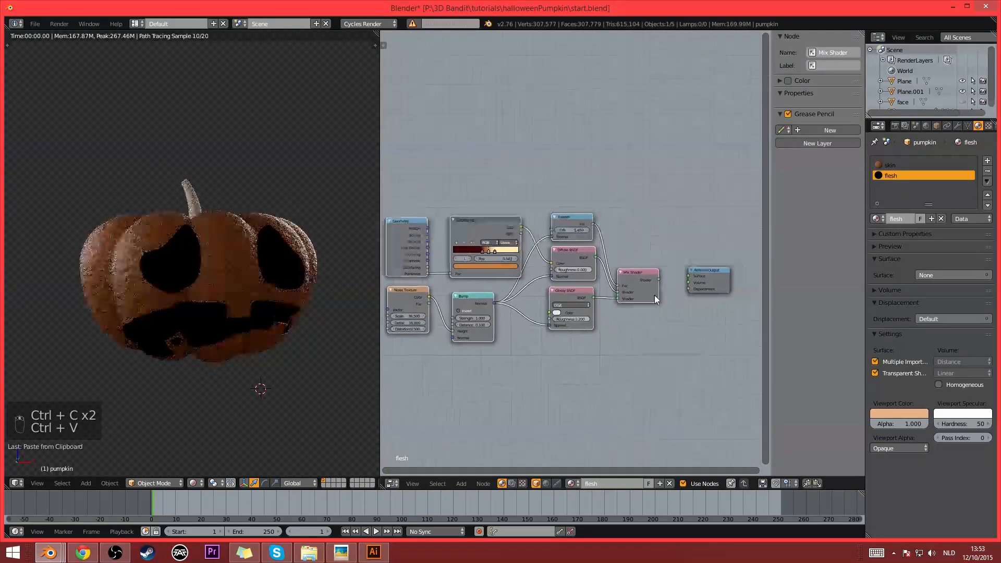
pyautogui.moveTo(659, 280); pyautogui.dragTo(691, 280)
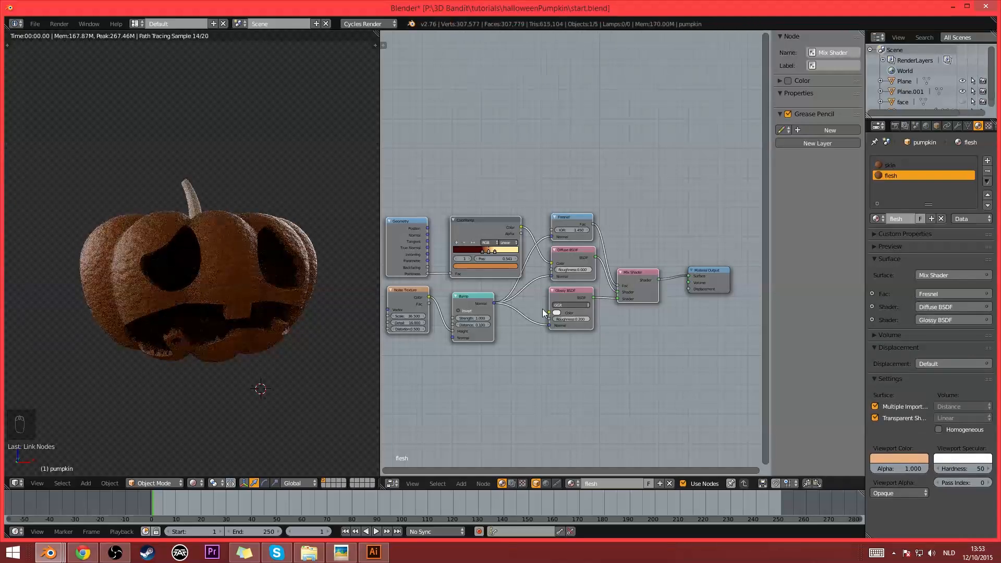
# - Replace the node editor with a 3D view and add a point lamp to the scene
pyautogui.moveTo(594, 308); pyautogui.dragTo(633, 310, button='middle')
pyautogui.scroll(1, 255, 352)
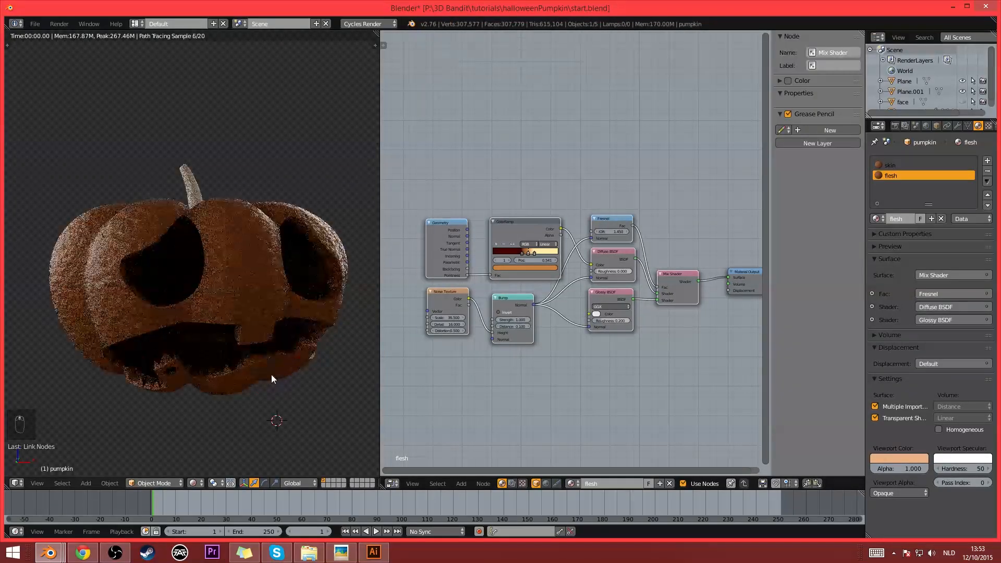
pyautogui.click(392, 484)
pyautogui.click(410, 470)
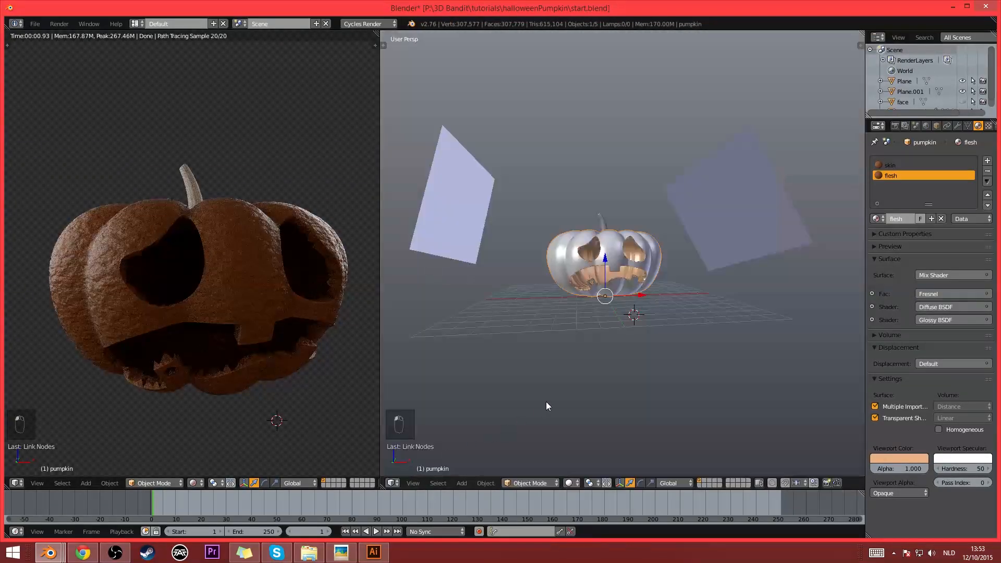
pyautogui.moveTo(546, 401); pyautogui.dragTo(615, 357, button='middle')
pyautogui.scroll(3, 604, 354)
pyautogui.hotkey('shift', 'a')
pyautogui.moveTo(594, 351)
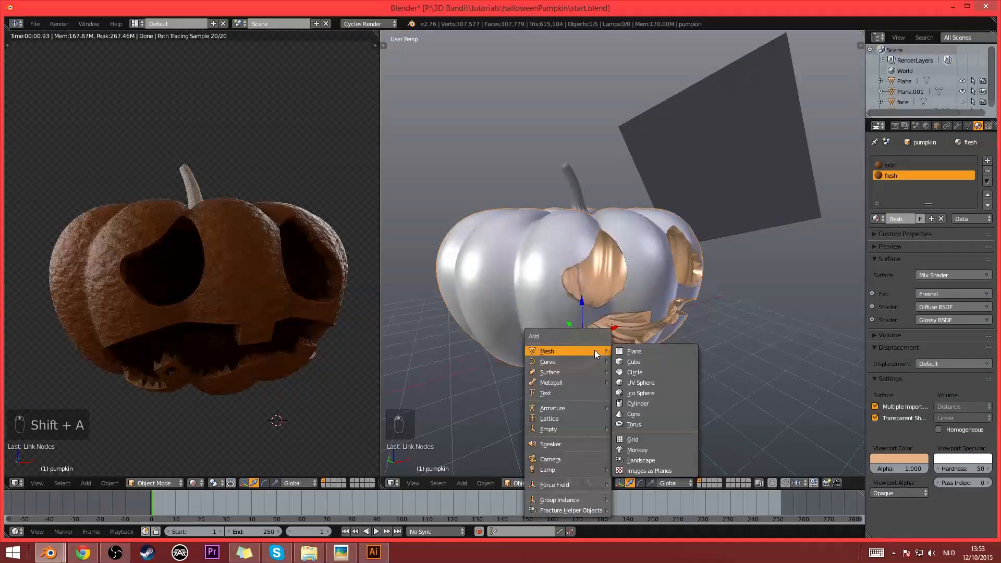
pyautogui.moveTo(556, 469)
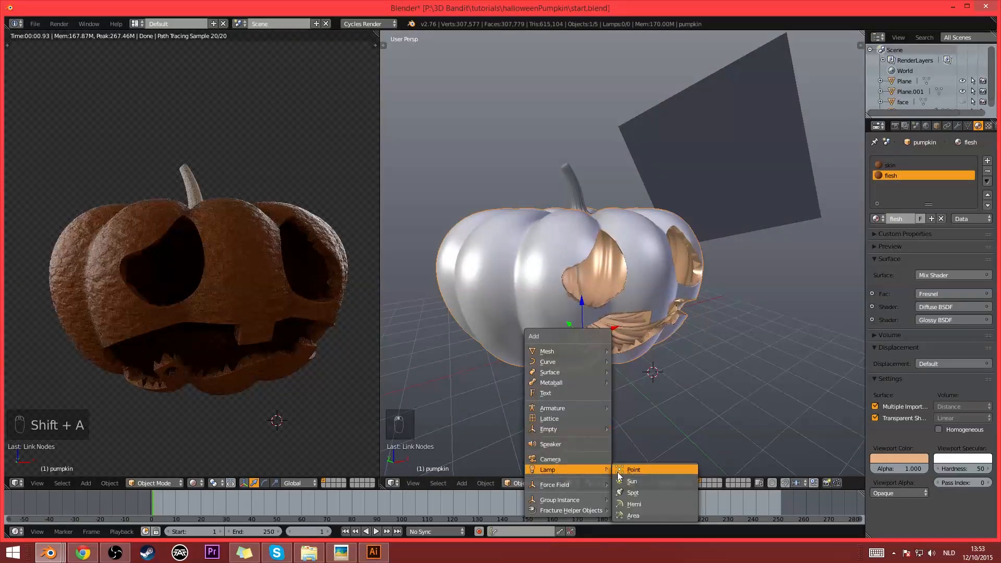
pyautogui.click(628, 469)
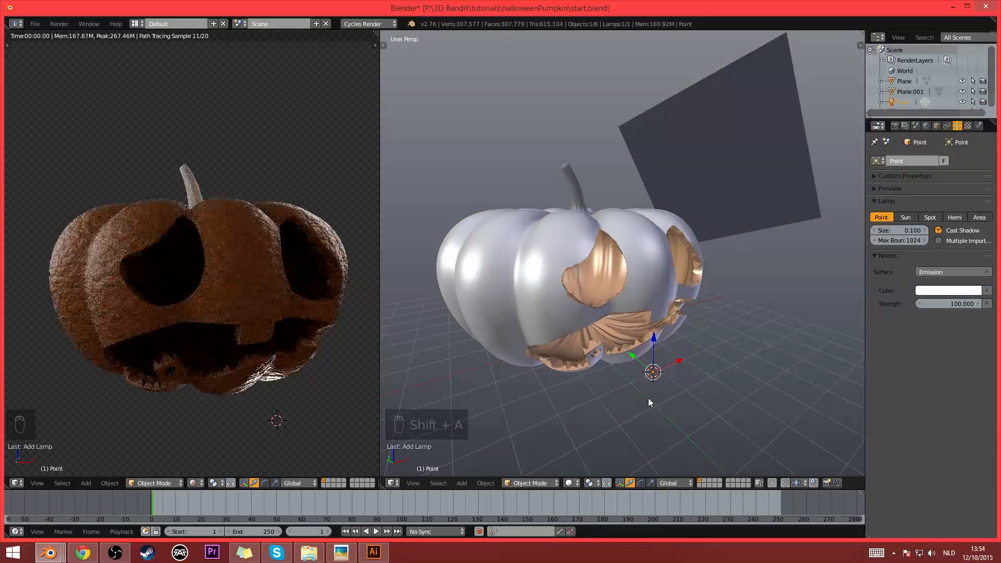
# - Reset the point lamp's location and raise it along the Z axis to the inside of the pumpkin
pyautogui.hotkey('alt', 'g')
pyautogui.press('g')
pyautogui.click(650, 349)
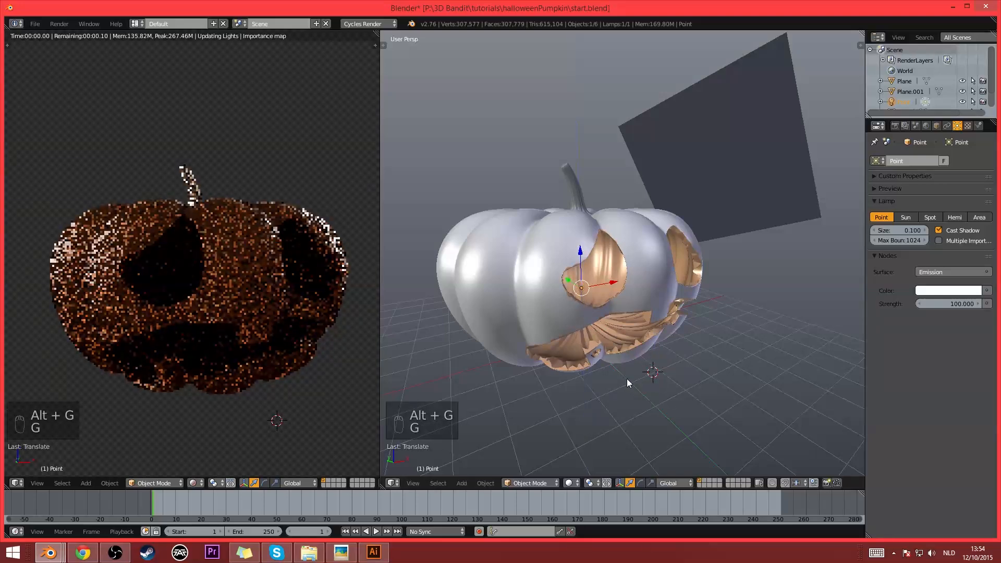
pyautogui.press('g')
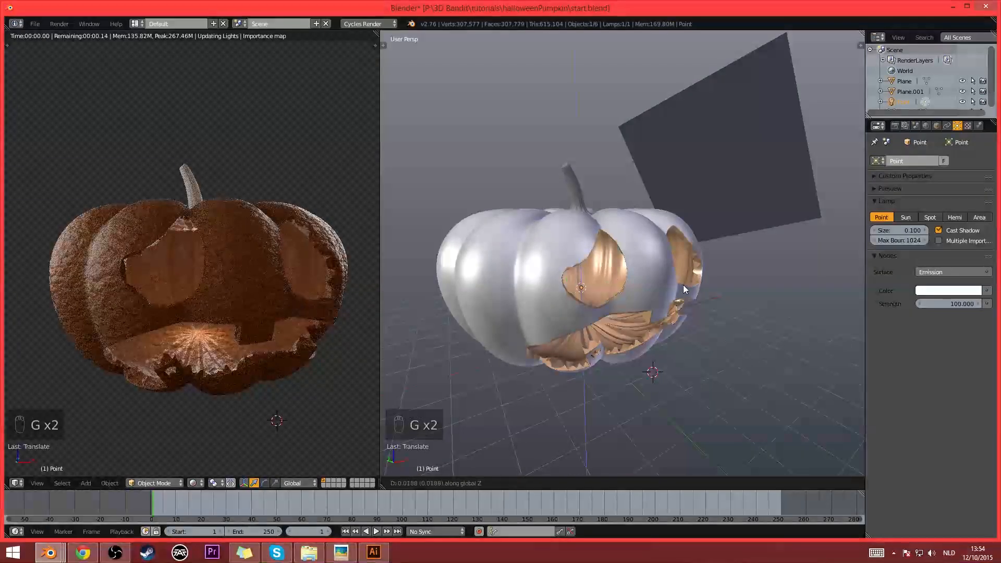
pyautogui.click(683, 285)
# - Set the point lamp's strength to 300 and its colour to a pale yellow
pyautogui.click(950, 304)
pyautogui.write('30')
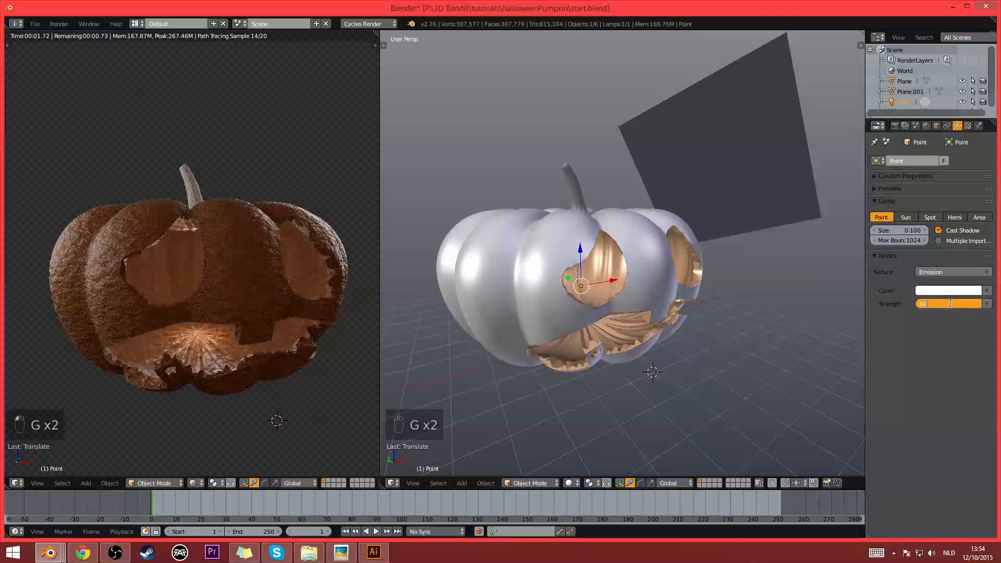
pyautogui.write('0')
pyautogui.press('Return')
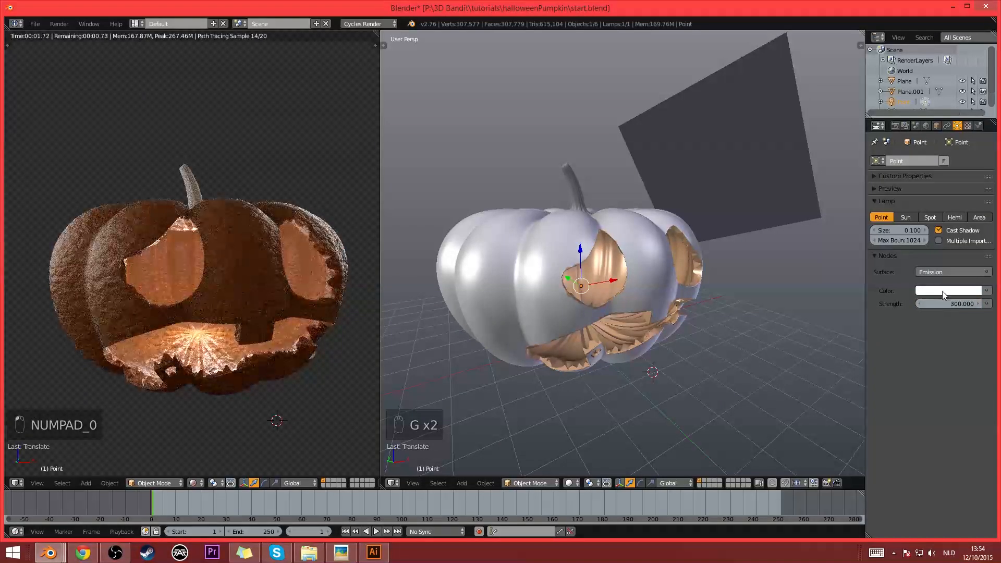
pyautogui.click(943, 295)
pyautogui.click(913, 191)
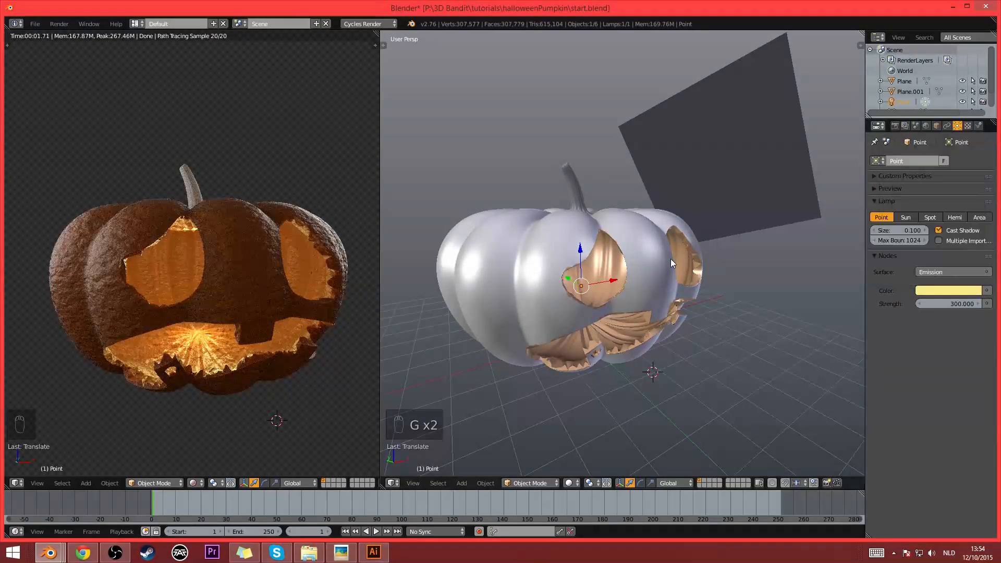
# - Reopen the pumpkin's flesh nodes, move the ColorRamp's dark stop to position 0.391 and recolour it dark brown
pyautogui.rightClick(650, 284)
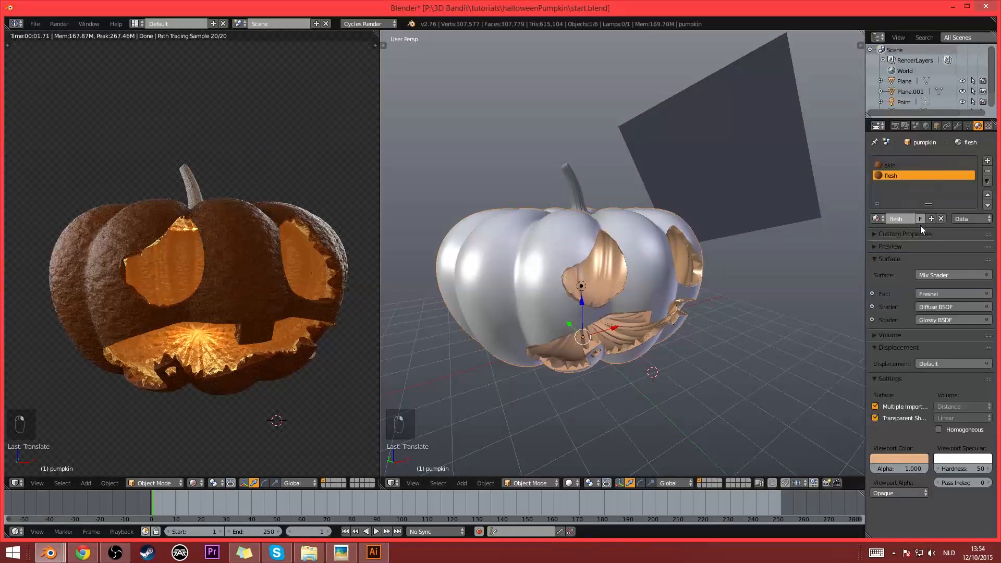
pyautogui.click(399, 481)
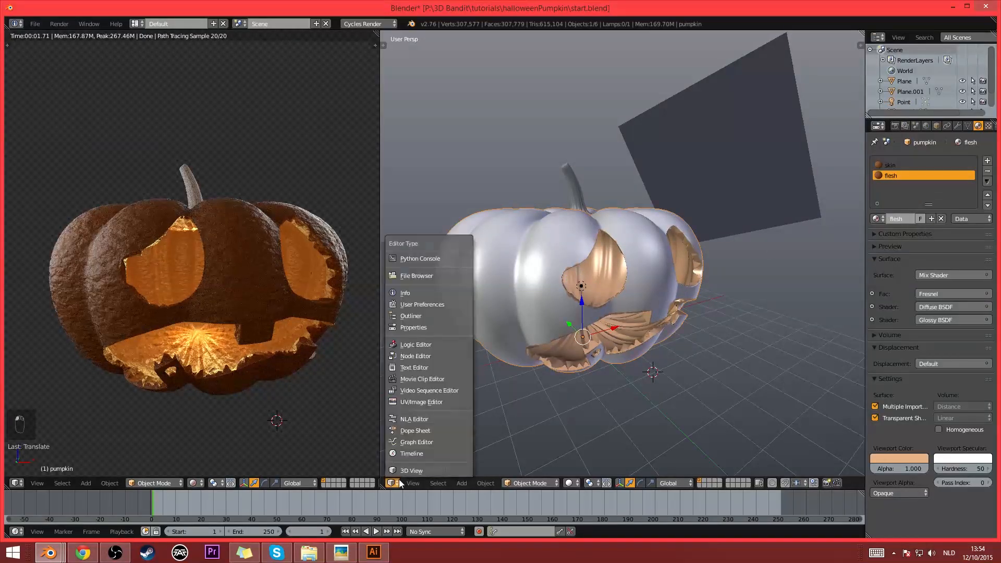
pyautogui.click(429, 355)
pyautogui.scroll(5, 517, 343)
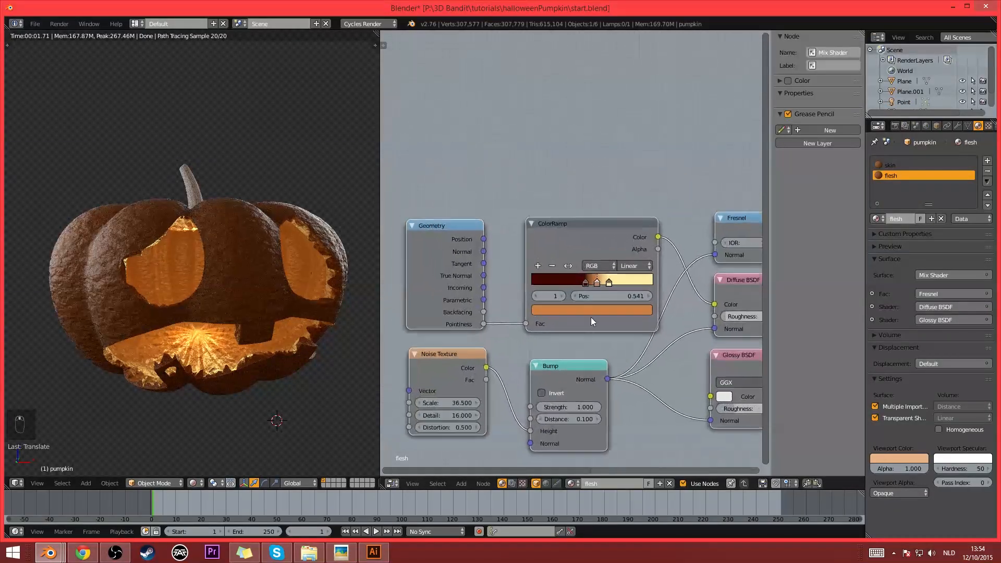
pyautogui.moveTo(590, 291); pyautogui.dragTo(582, 292)
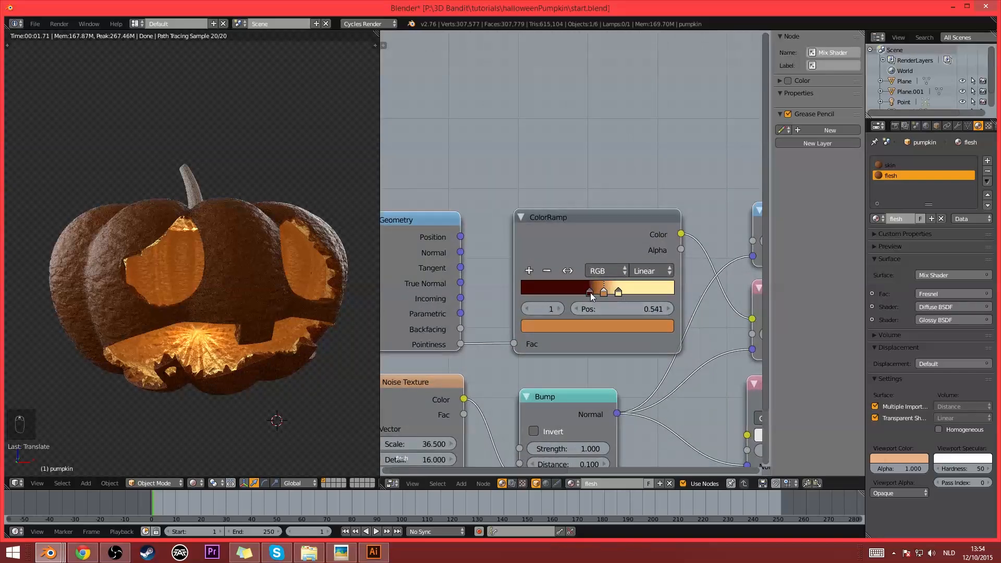
pyautogui.click(598, 325)
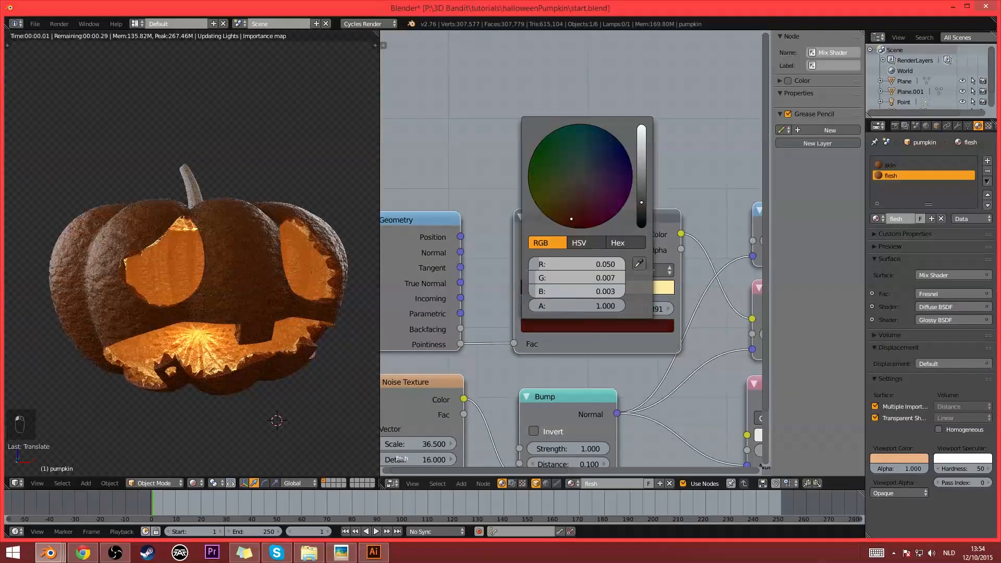
# - Recolour the flesh ColorRamp's middle stop golden yellow (R 0.597, G 0.391, B 0.049), move it to 0.577 and shift the pale yellow stop farther along
pyautogui.click(602, 293)
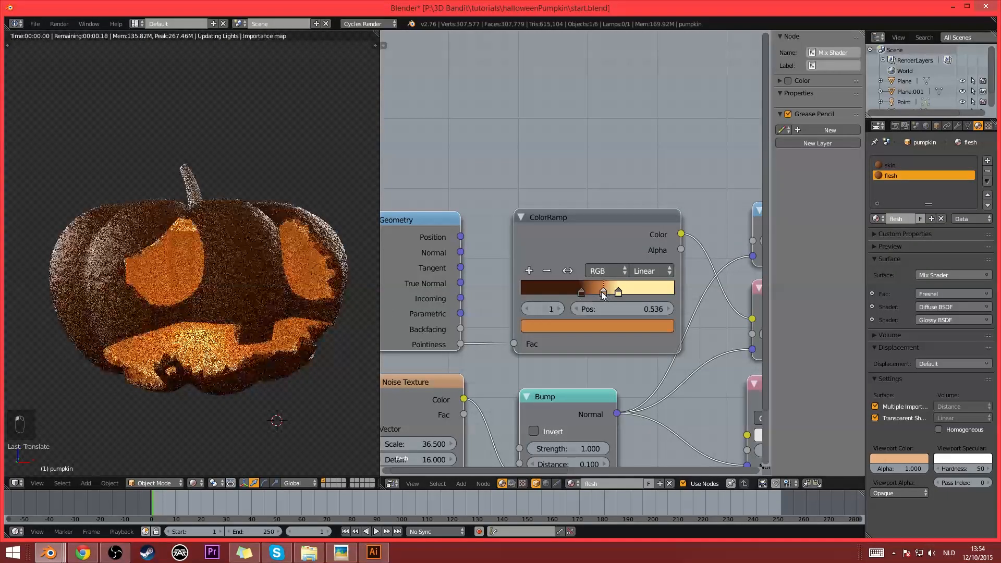
pyautogui.click(601, 325)
pyautogui.moveTo(598, 278); pyautogui.dragTo(613, 278)
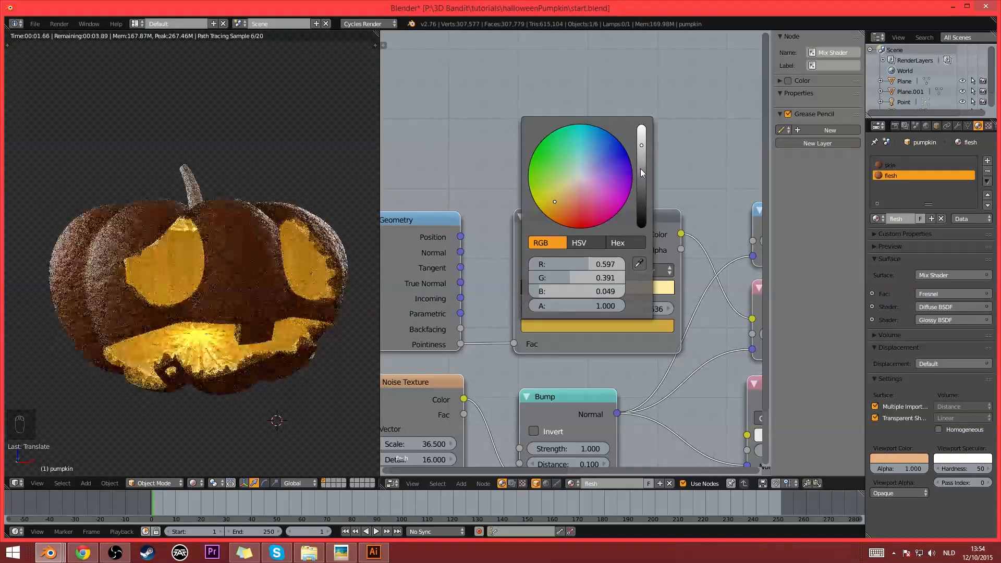
pyautogui.scroll(1, 595, 330)
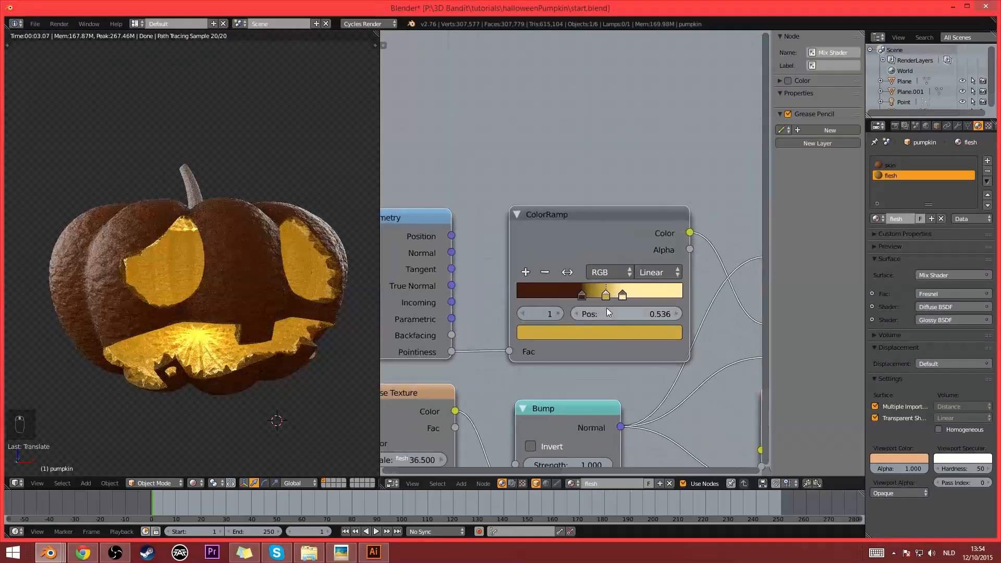
pyautogui.moveTo(621, 295)
pyautogui.mouseDown()
pyautogui.moveTo(645, 294)
pyautogui.moveTo(609, 297)
pyautogui.mouseUp()
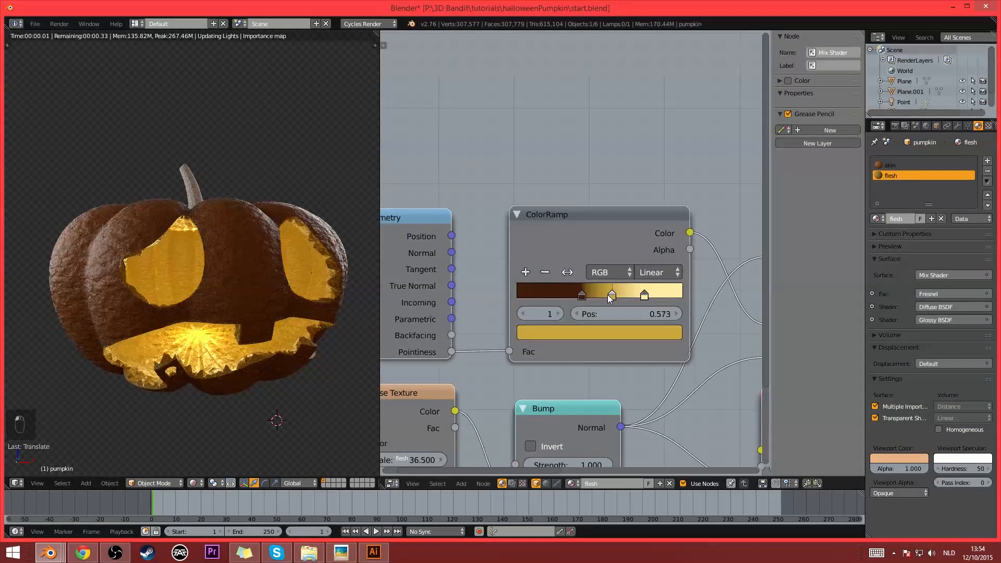
# - Move the flesh ColorRamp's dark brown stop to position 0.000 and its golden middle stop to 0.427
pyautogui.click(606, 333)
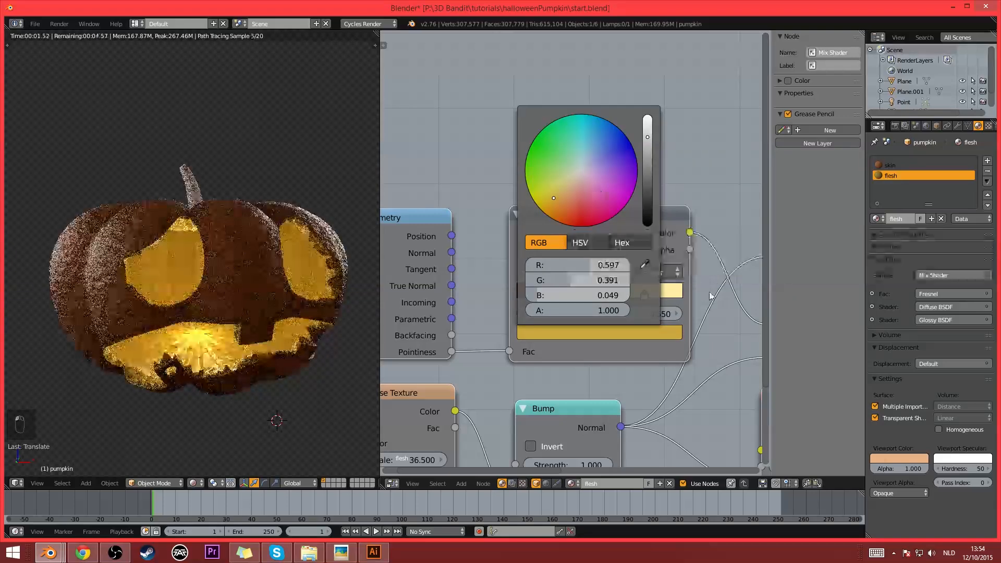
pyautogui.moveTo(582, 296); pyautogui.dragTo(516, 300)
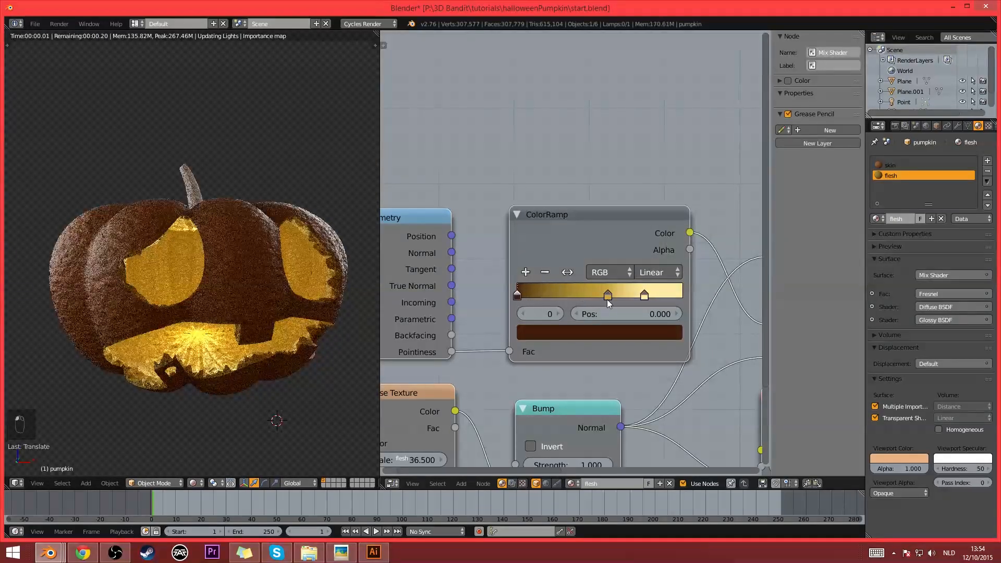
pyautogui.moveTo(607, 300); pyautogui.dragTo(587, 296)
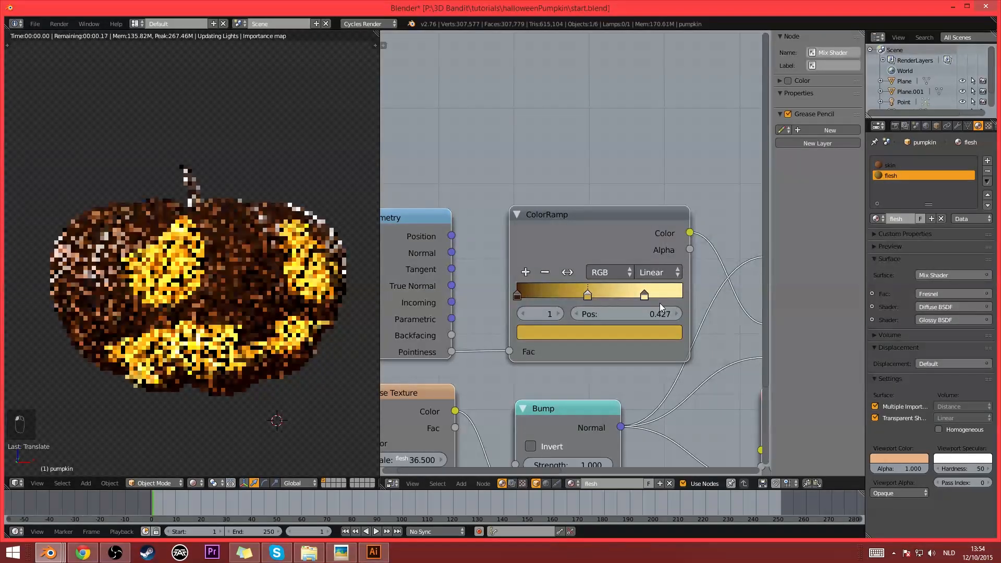
# - Recolour the flesh ColorRamp's pale yellow stop peach and its middle stop a more orange gold (R 0.597, G 0.309, B 0.071)
pyautogui.click(644, 295)
pyautogui.click(637, 331)
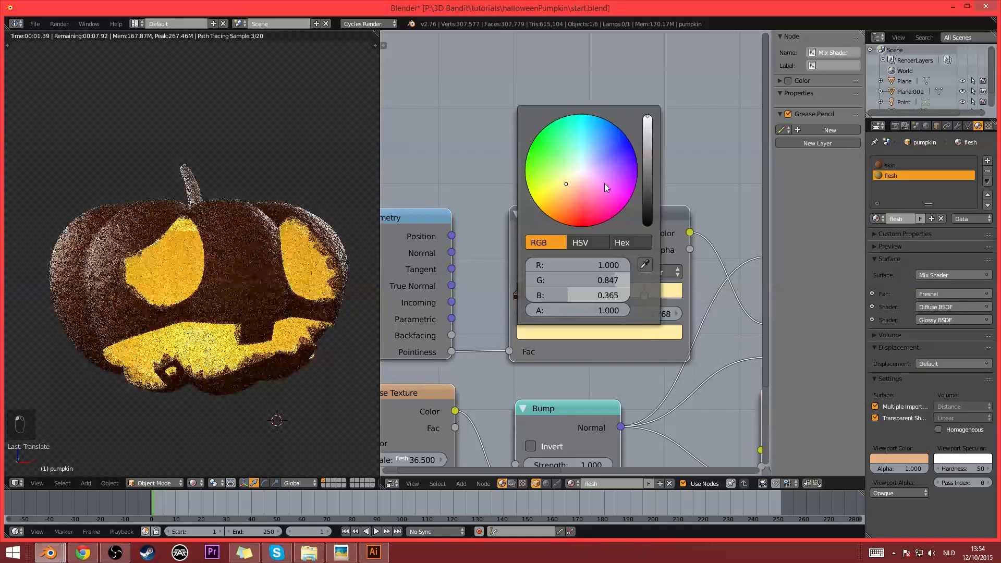
pyautogui.moveTo(568, 197); pyautogui.dragTo(571, 194)
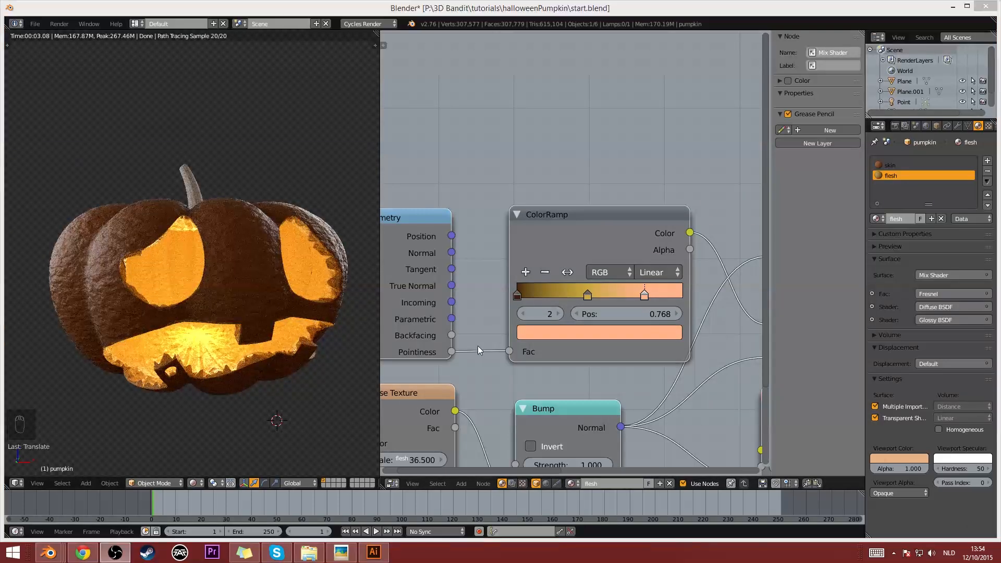
pyautogui.click(588, 296)
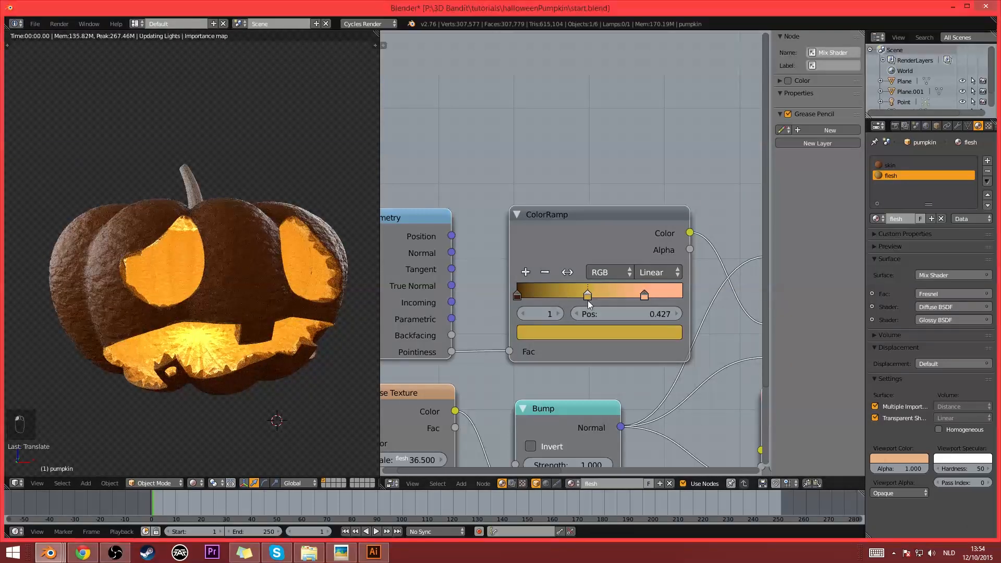
pyautogui.click(598, 334)
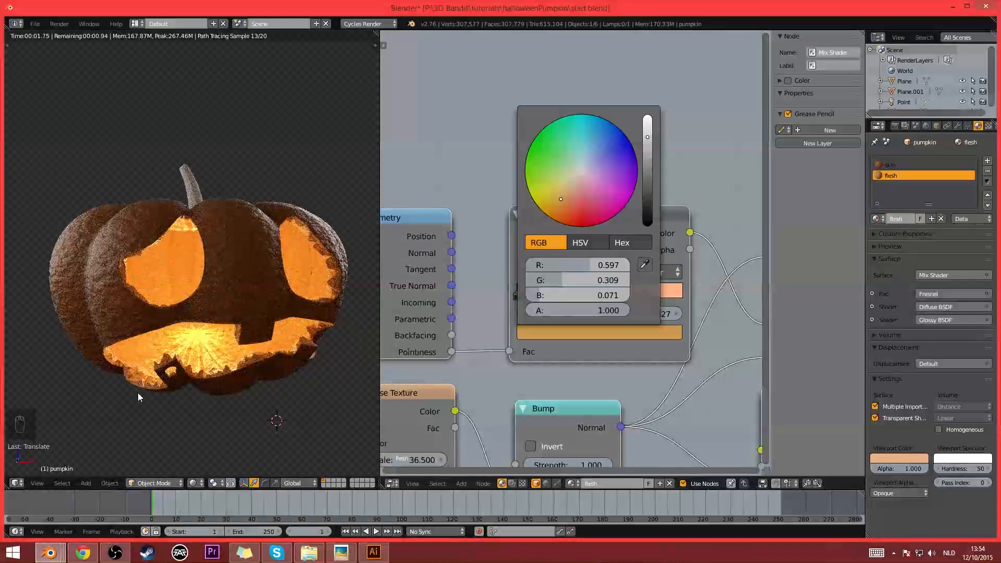
pyautogui.scroll(-2, 237, 377)
pyautogui.moveTo(252, 363); pyautogui.dragTo(209, 352, button='middle')
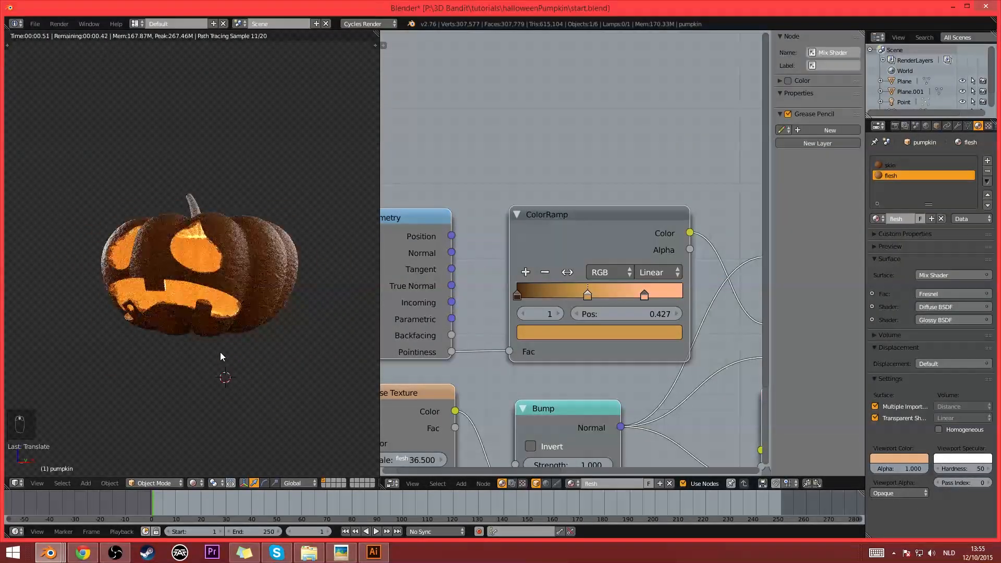
pyautogui.moveTo(274, 342); pyautogui.dragTo(235, 346, button='middle')
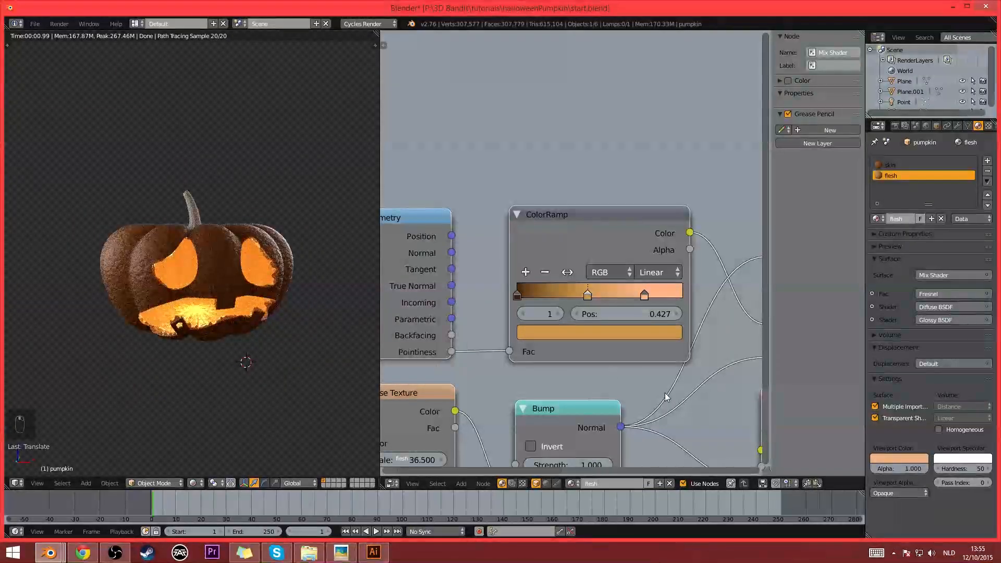
# - Set the roughness of the flesh material's Glossy BSDF to 0.1
pyautogui.moveTo(665, 393); pyautogui.dragTo(474, 250, button='middle')
pyautogui.click(634, 352)
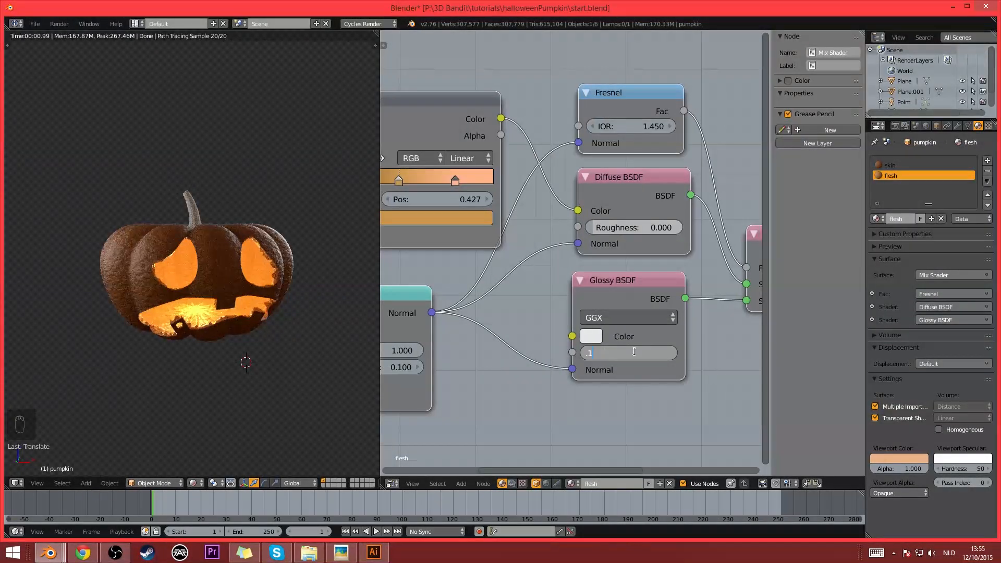
pyautogui.press('Return')
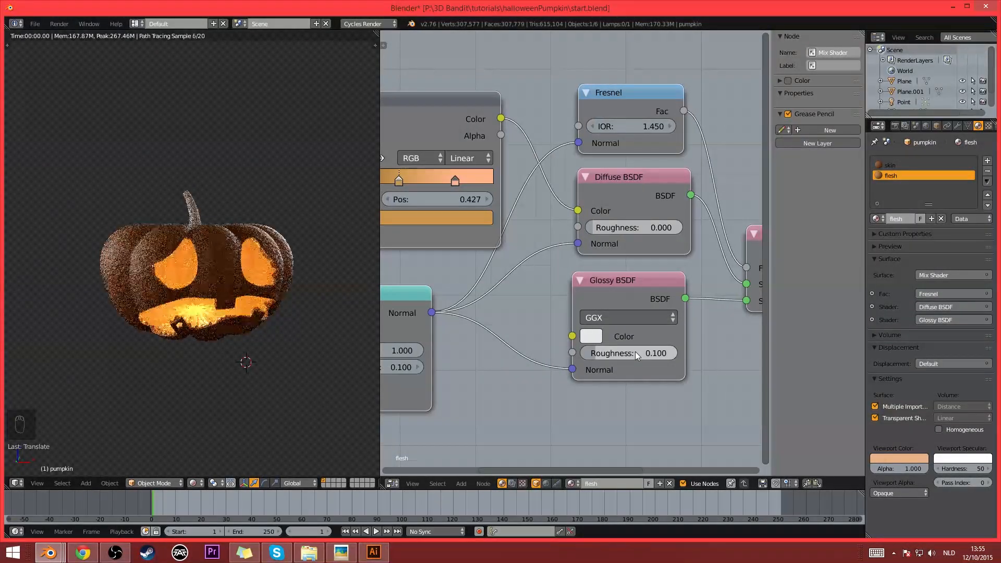
pyautogui.scroll(4, 224, 396)
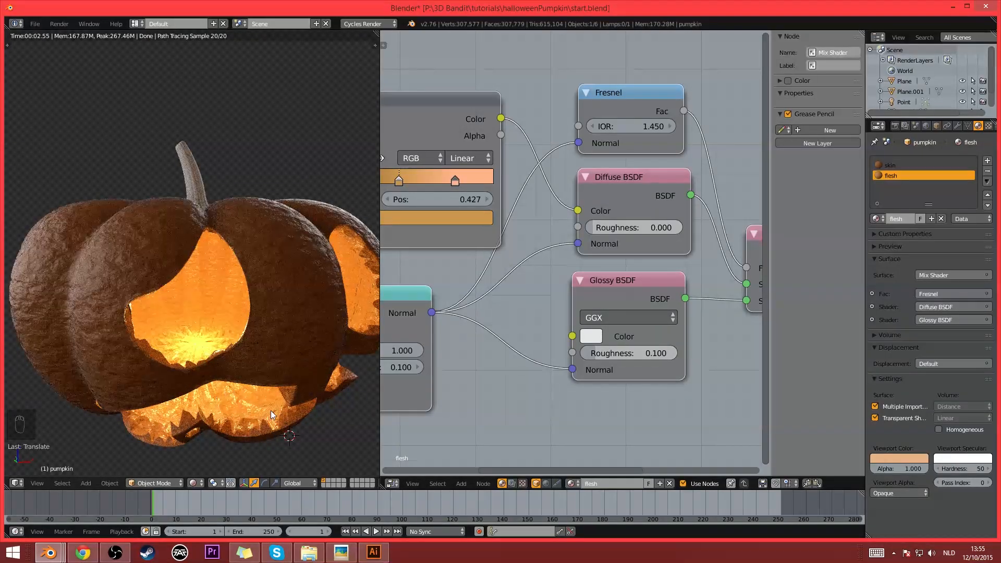
# - Switch to the skin material and set its Glossy BSDF roughness to 0.15
pyautogui.click(912, 164)
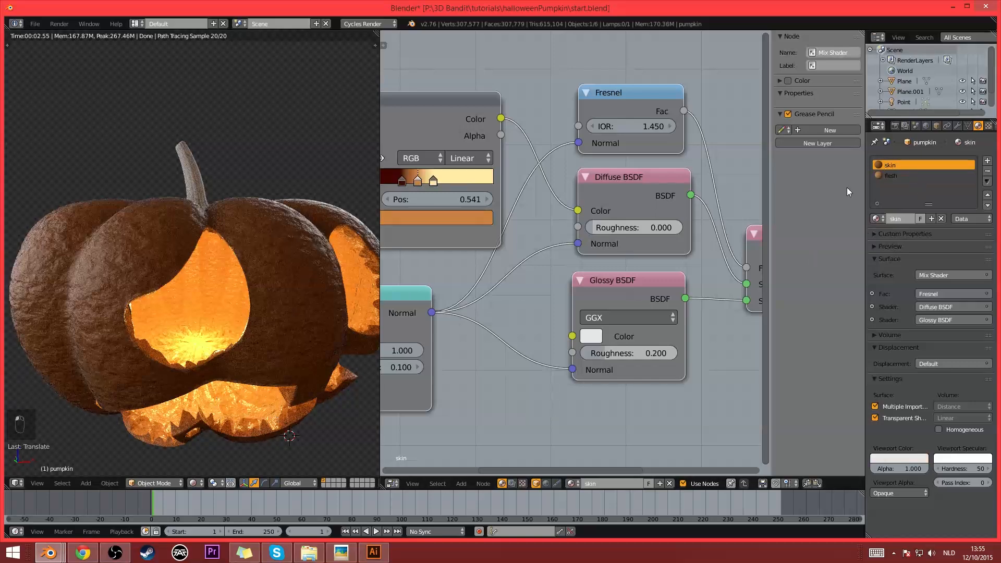
pyautogui.click(630, 353)
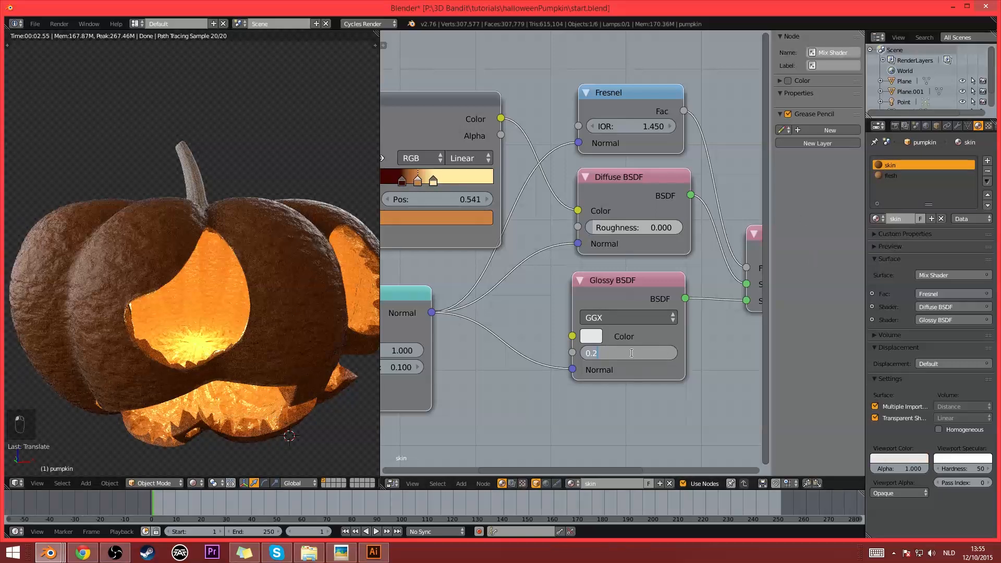
pyautogui.write('0.15')
pyautogui.press('Return')
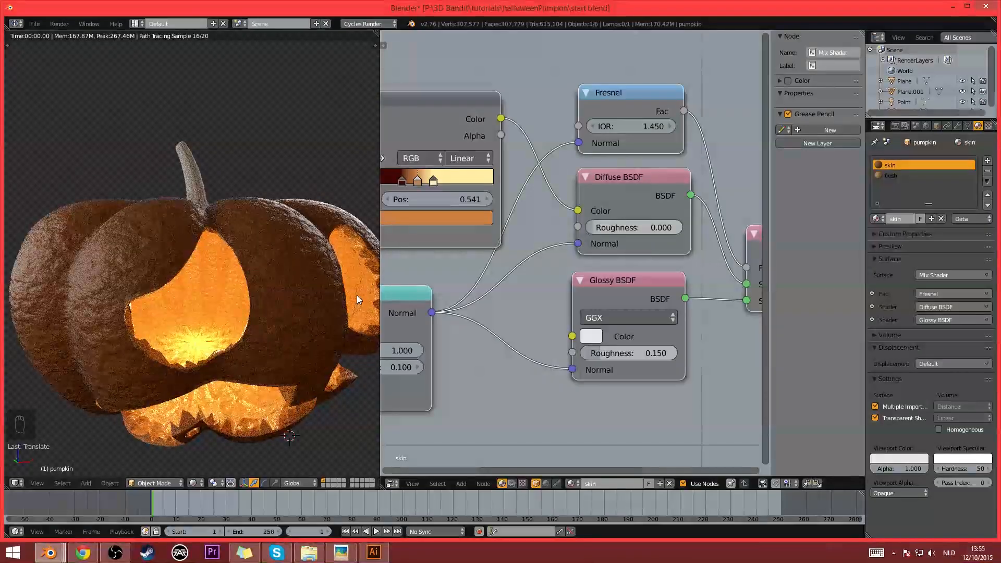
pyautogui.scroll(-2, 357, 295)
pyautogui.moveTo(357, 295); pyautogui.dragTo(302, 310, button='middle')
pyautogui.scroll(1, 328, 298)
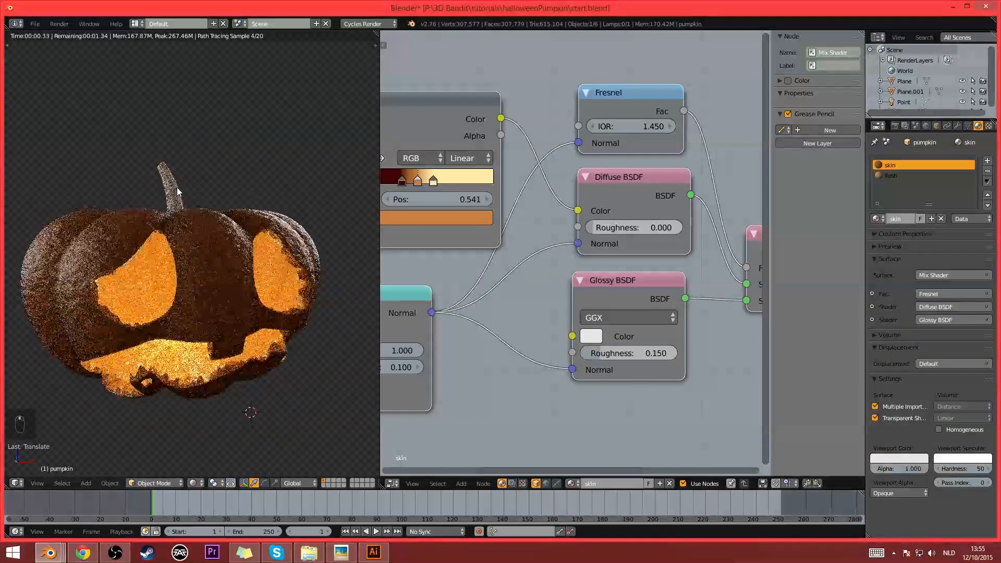
# - Assign the existing skin material to the pumpkin's stem
pyautogui.rightClick(171, 189)
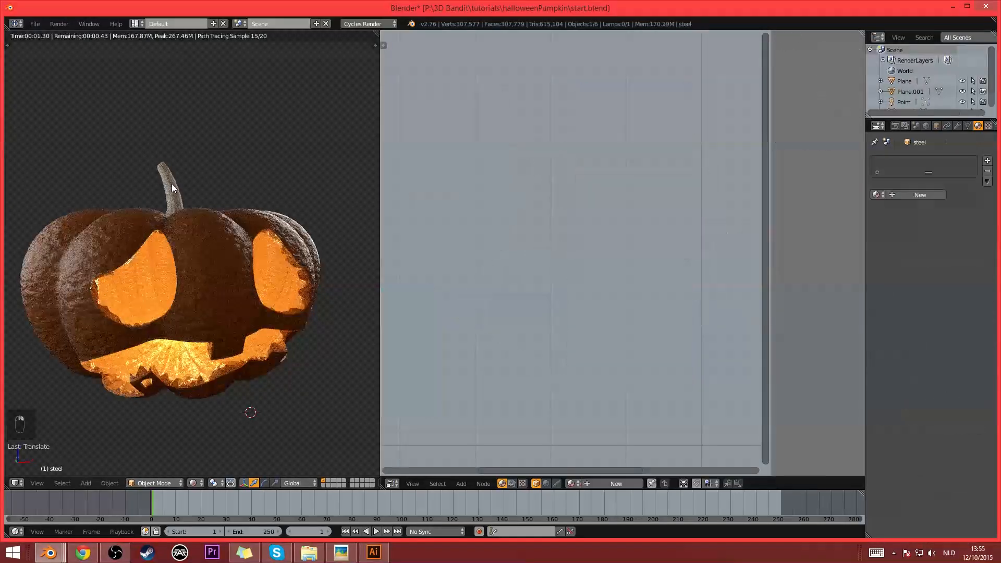
pyautogui.click(872, 193)
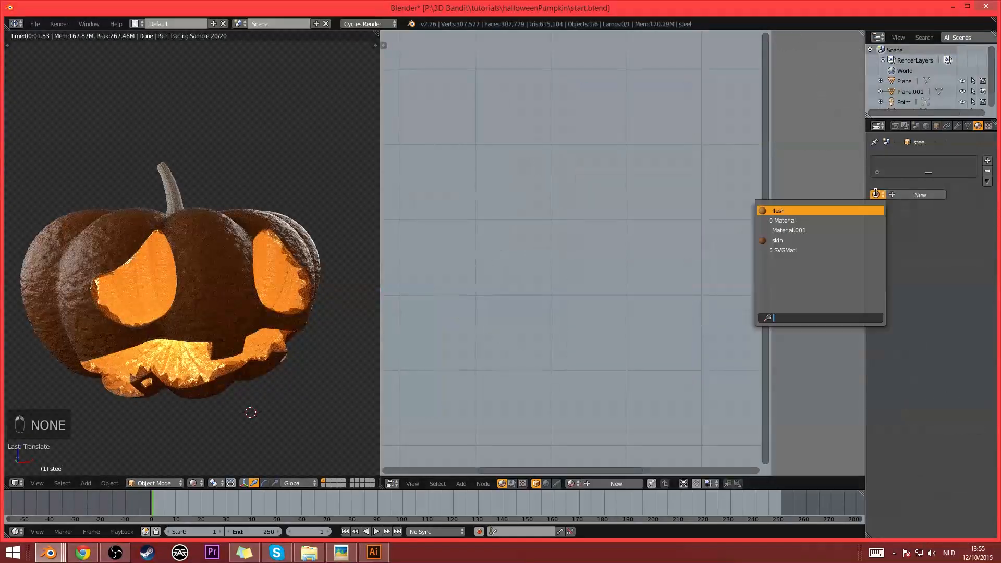
pyautogui.click(809, 240)
pyautogui.scroll(2, 634, 276)
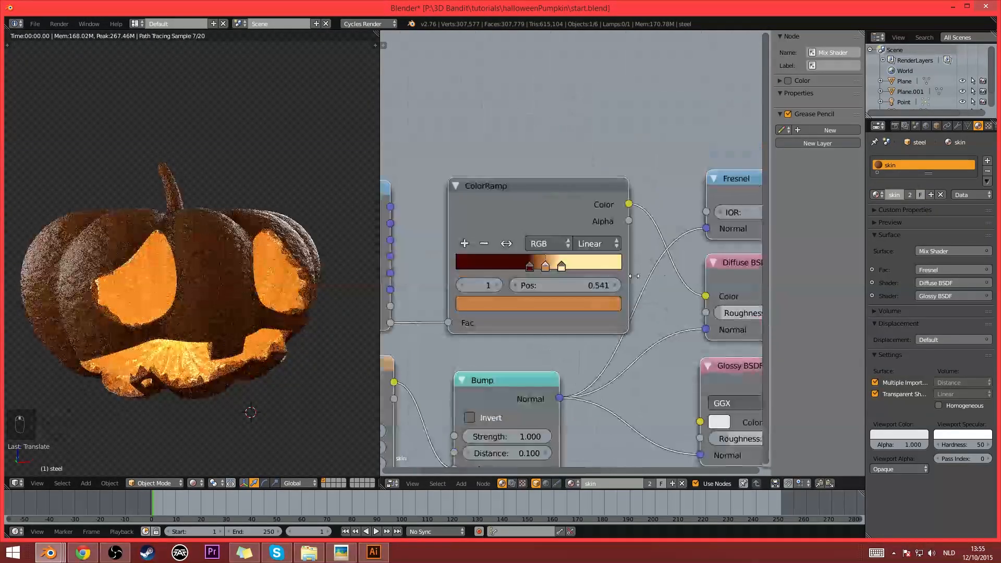
# - Make the stem's material an independent copy and rename it steel
pyautogui.click(932, 194)
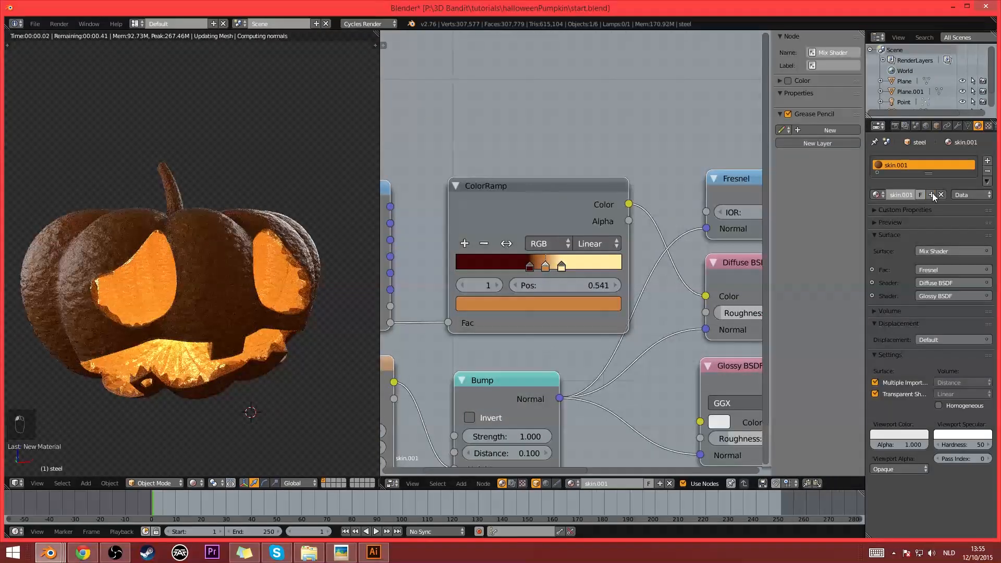
pyautogui.doubleClick(905, 197)
pyautogui.write('steel')
pyautogui.press('Return')
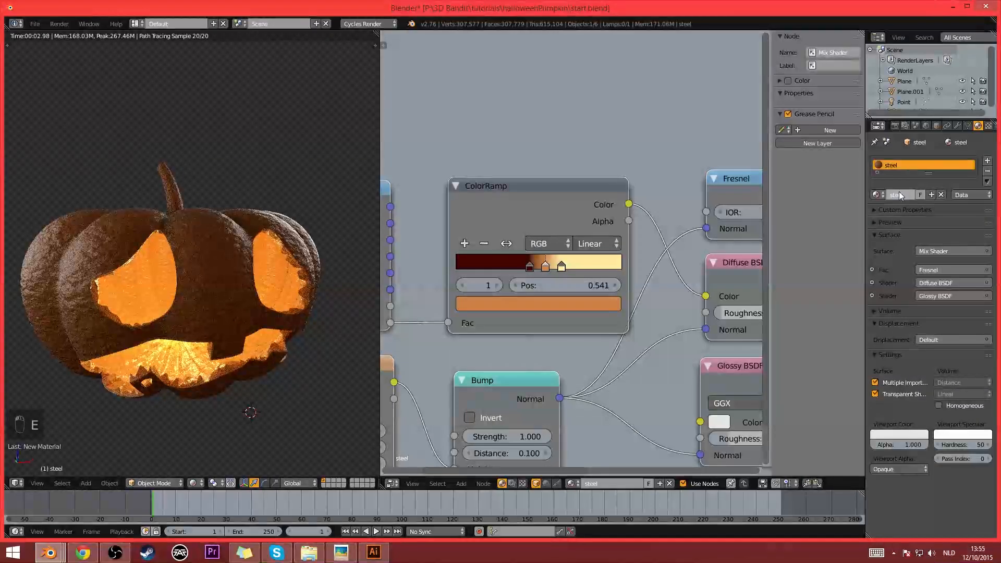
# - Recolour the steel ColorRamp's dark stop dark green (R 0.022, G 0.050, B 0.005) and its middle stop light green
pyautogui.click(527, 266)
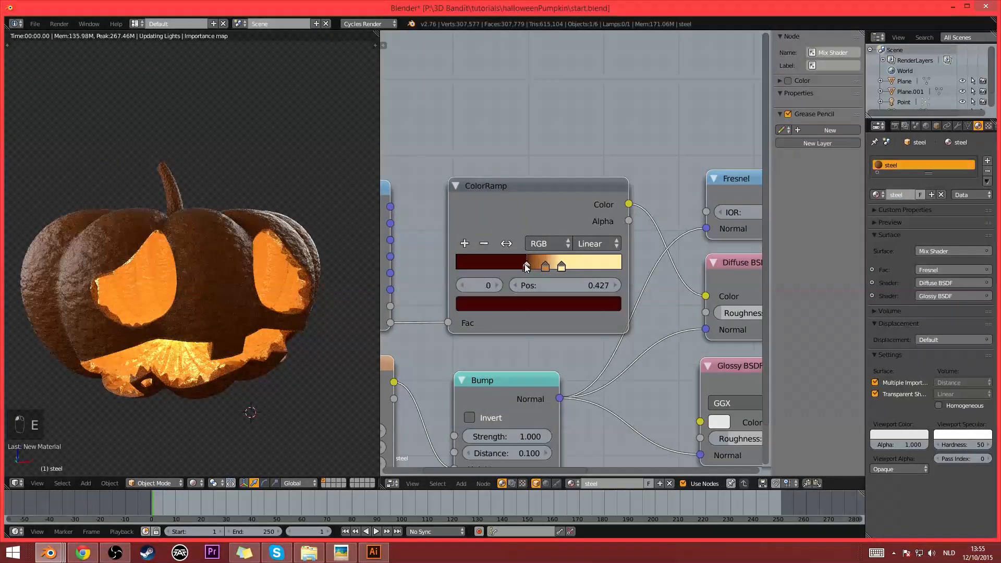
pyautogui.click(542, 304)
pyautogui.moveTo(493, 161); pyautogui.dragTo(477, 143)
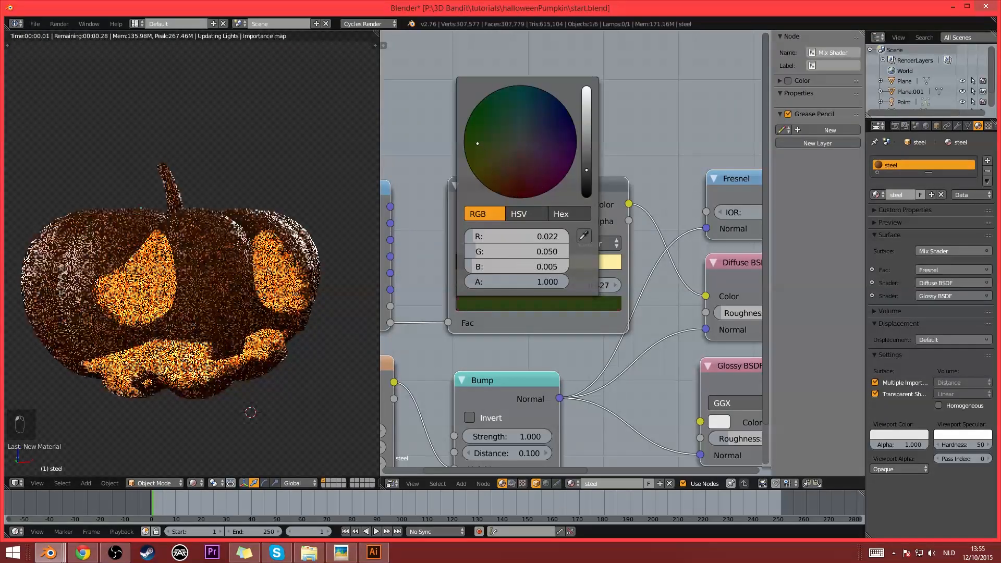
pyautogui.click(547, 267)
pyautogui.click(548, 304)
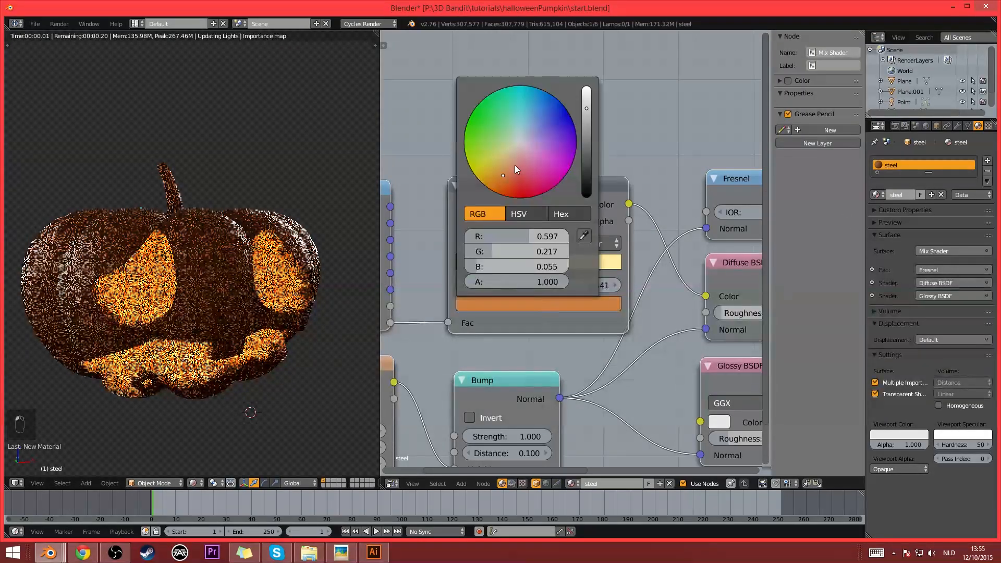
pyautogui.moveTo(515, 164); pyautogui.dragTo(528, 154)
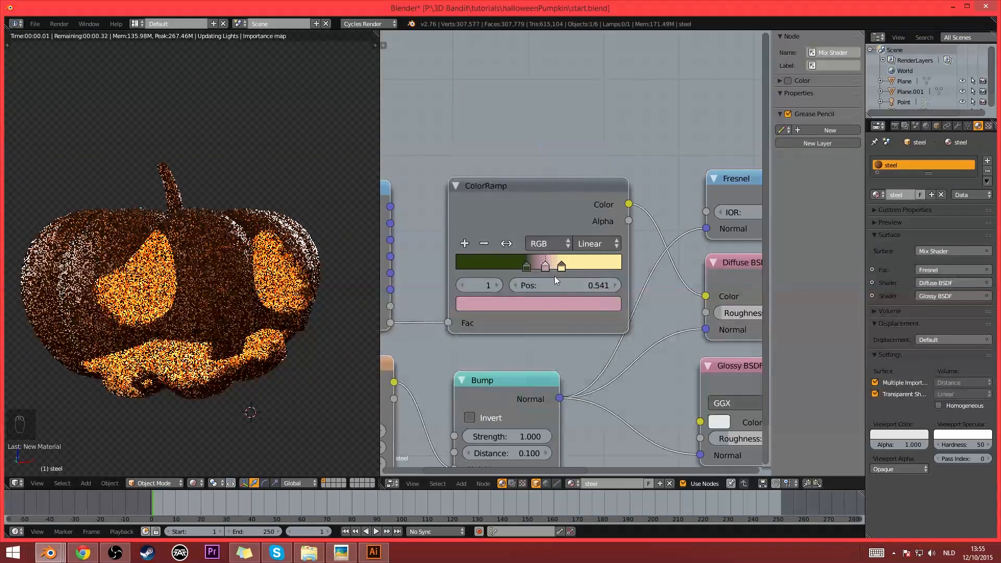
pyautogui.click(549, 301)
pyautogui.moveTo(495, 130); pyautogui.dragTo(501, 133)
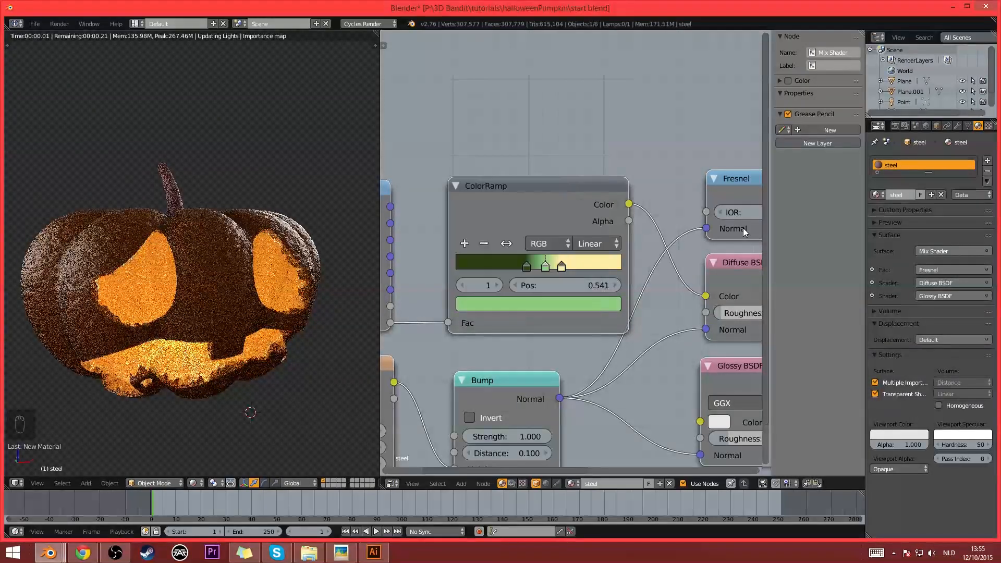
# - Move the steel ColorRamp's dark green stop to position 0.291 and its light green stop to 0.505
pyautogui.click(562, 265)
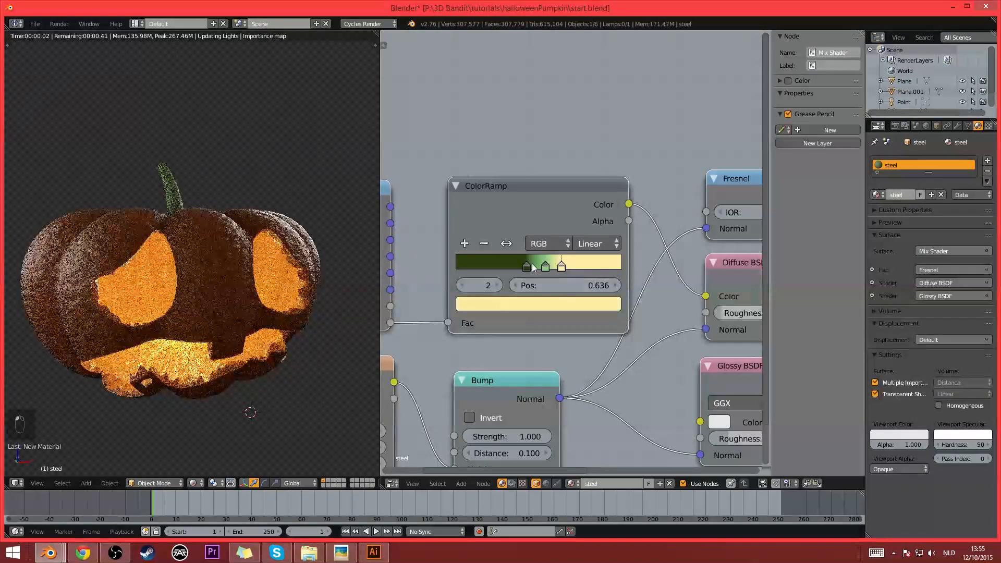
pyautogui.moveTo(527, 266); pyautogui.dragTo(505, 267)
pyautogui.click(546, 267)
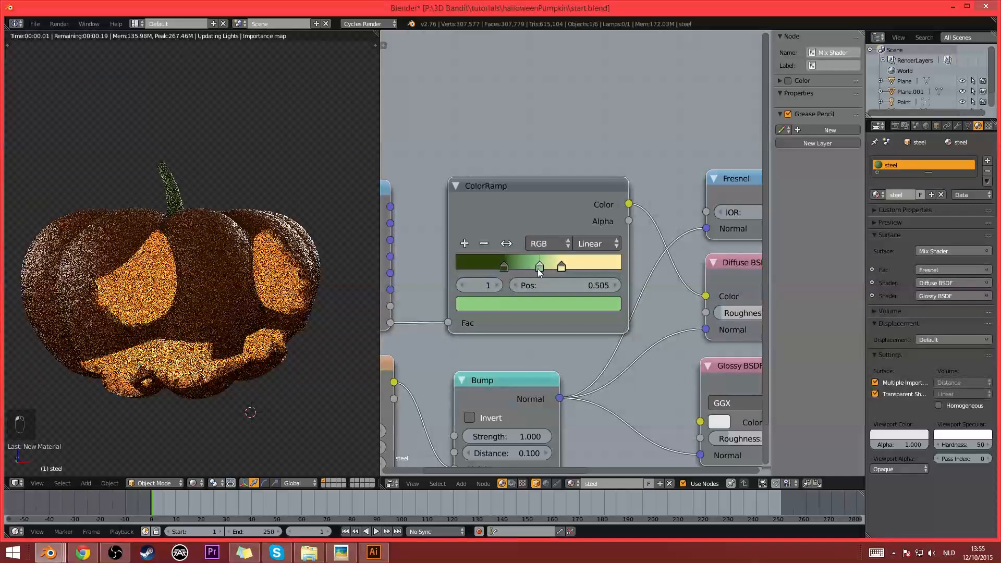
# - Fine-tune the steel ColorRamp's light green middle stop and desaturate its dark green stop
pyautogui.click(521, 303)
pyautogui.moveTo(506, 139); pyautogui.dragTo(504, 136)
pyautogui.click(504, 267)
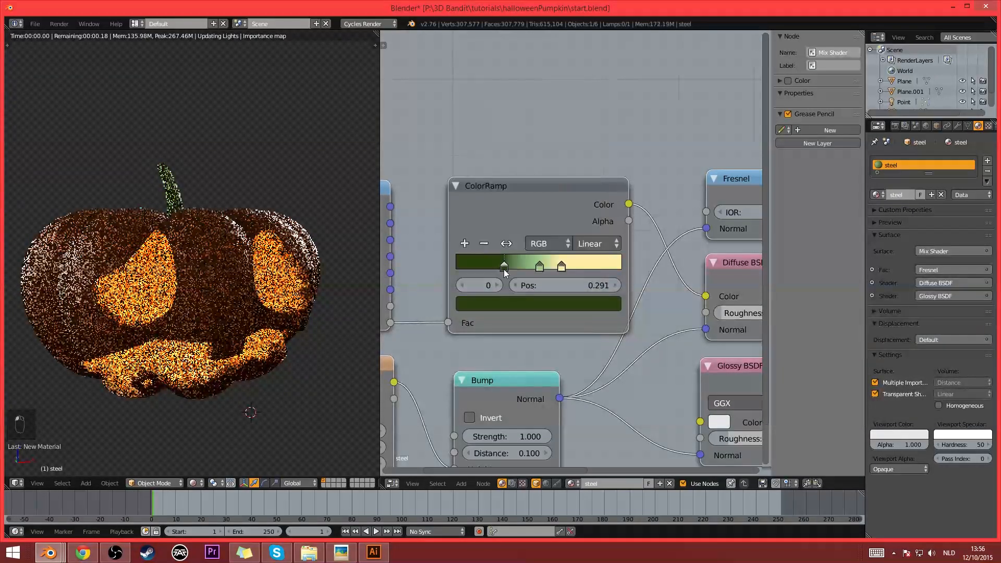
pyautogui.click(515, 304)
pyautogui.moveTo(513, 173); pyautogui.dragTo(489, 144)
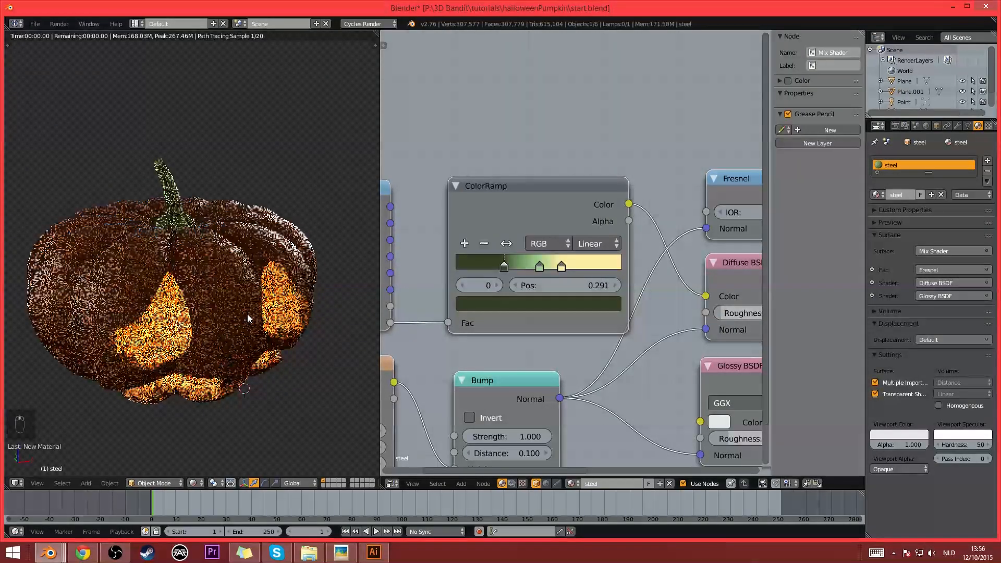
pyautogui.moveTo(302, 273); pyautogui.dragTo(281, 352, button='middle')
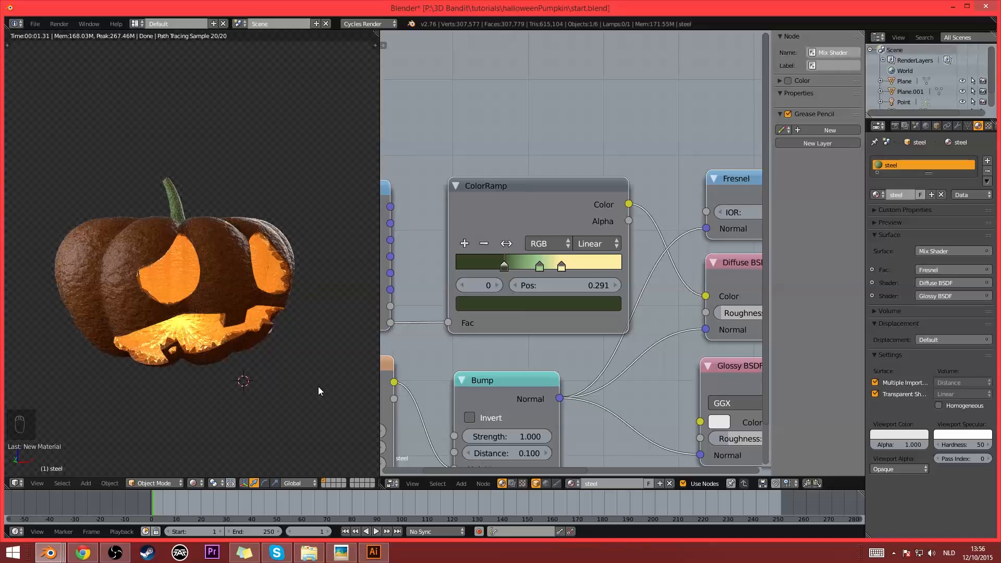
# - Inspect the carved mouth from below and replace the node editor with a 3D View showing it close up
pyautogui.moveTo(318, 386); pyautogui.dragTo(183, 306, button='middle')
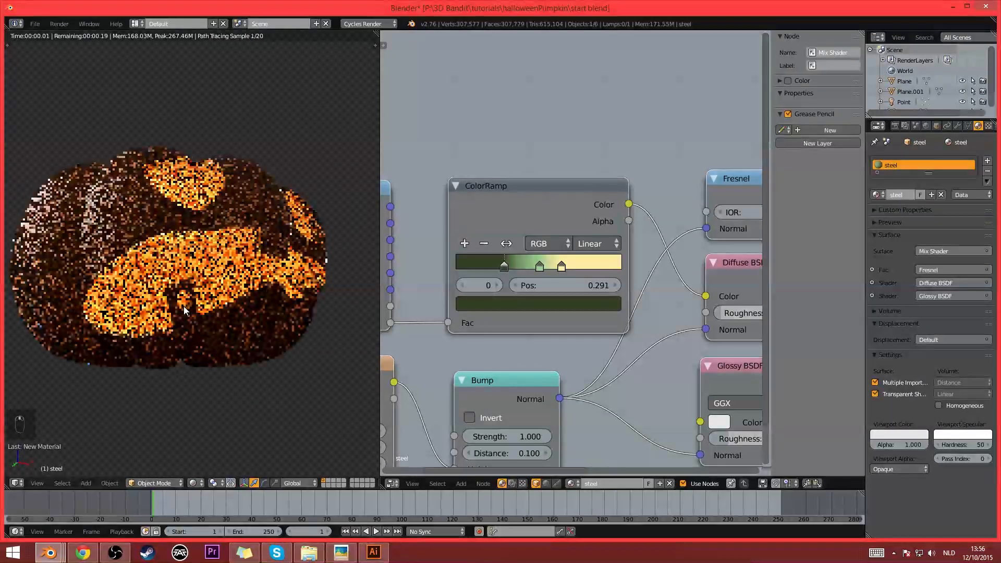
pyautogui.scroll(2, 184, 306)
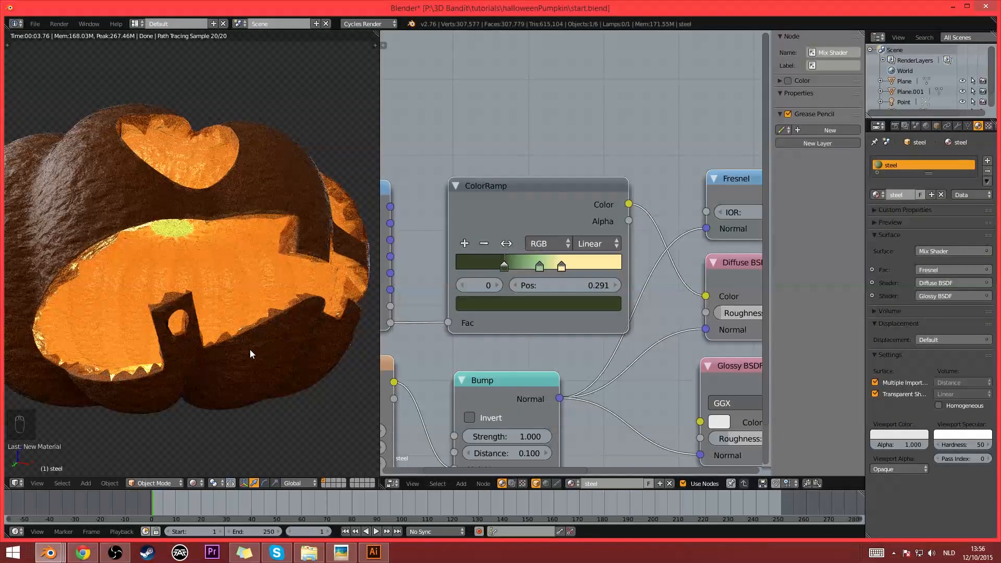
pyautogui.scroll(-4, 250, 350)
pyautogui.moveTo(281, 294); pyautogui.dragTo(253, 360, button='middle')
pyautogui.click(392, 483)
pyautogui.click(409, 471)
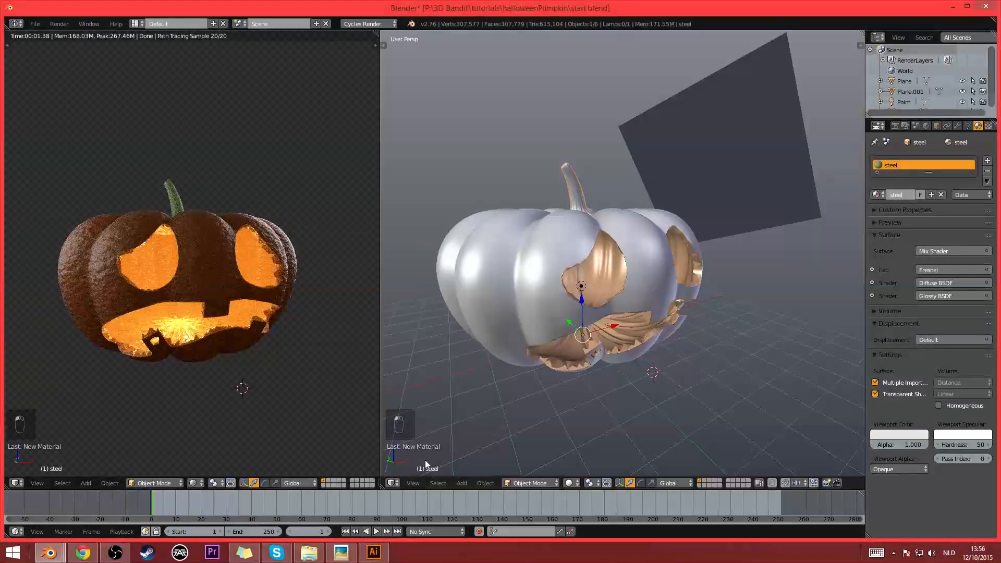
pyautogui.scroll(3, 611, 390)
pyautogui.moveTo(611, 390); pyautogui.dragTo(552, 359, button='middle')
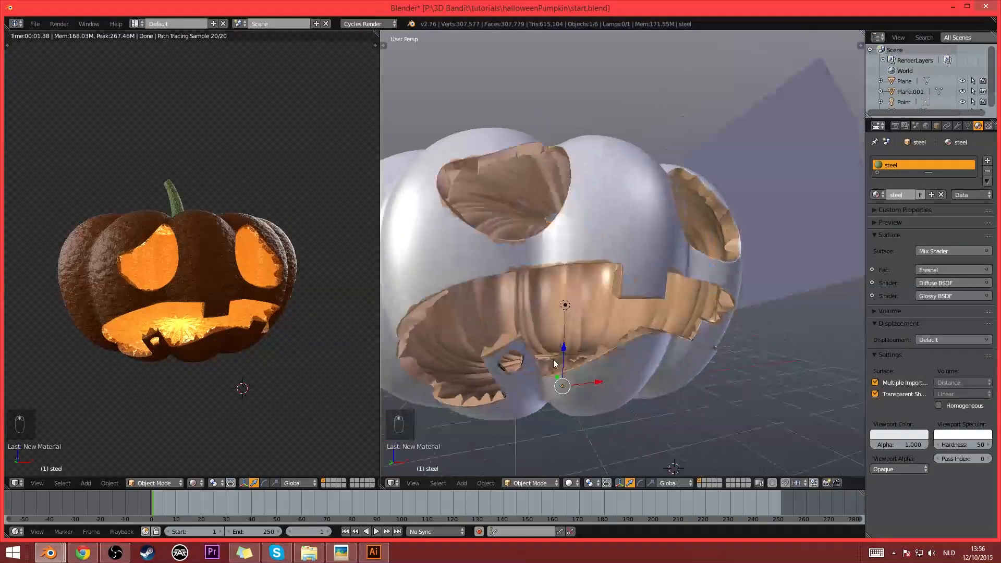
# - Snap the 3D cursor back to the scene centre
pyautogui.scroll(-5, 561, 342)
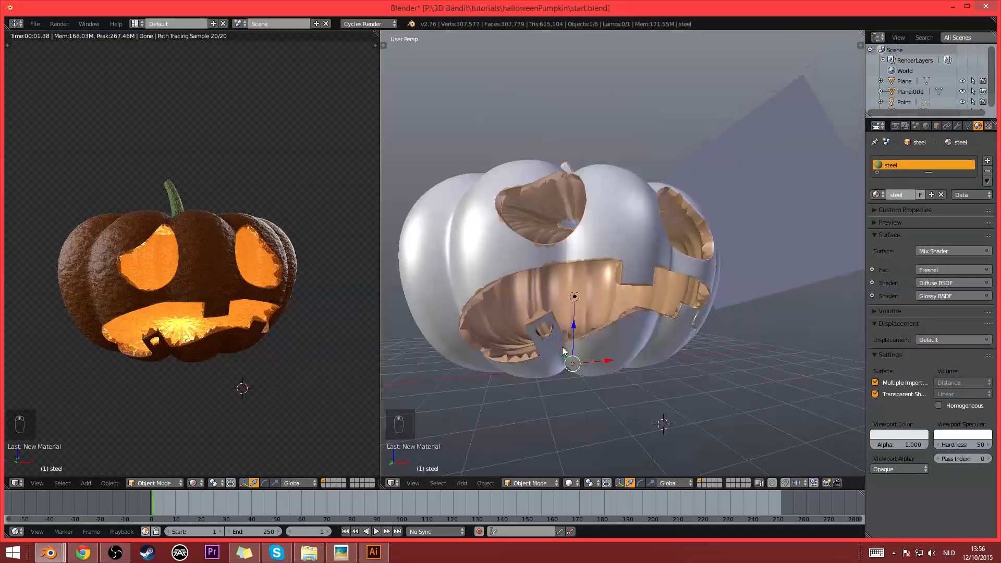
pyautogui.moveTo(565, 349); pyautogui.dragTo(606, 359, button='middle')
pyautogui.hotkey('shift', 's')
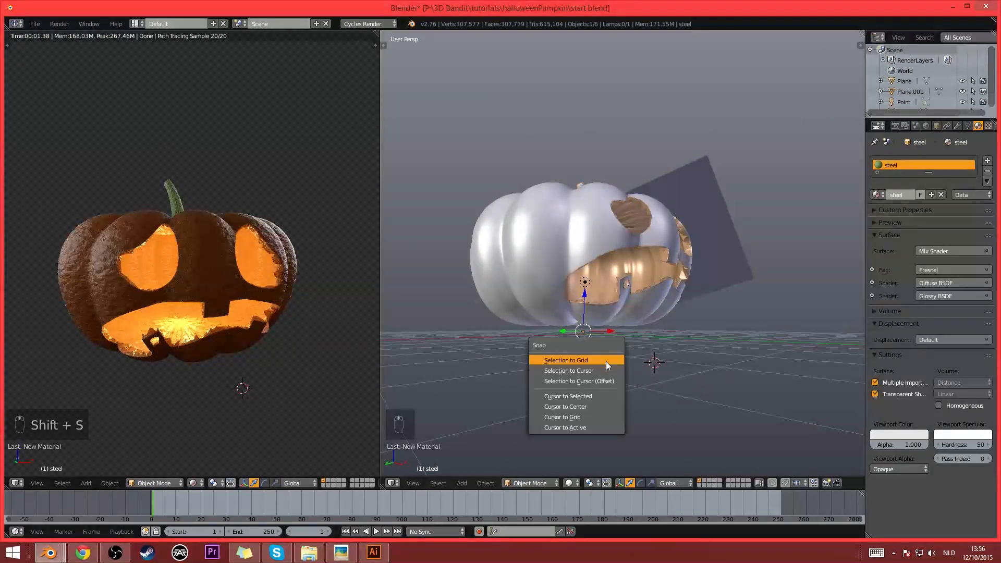
pyautogui.click(591, 405)
# - Add a mesh plane at the 3D cursor and scale it up into a large floor beneath the pumpkin
pyautogui.hotkey('shift', 'a')
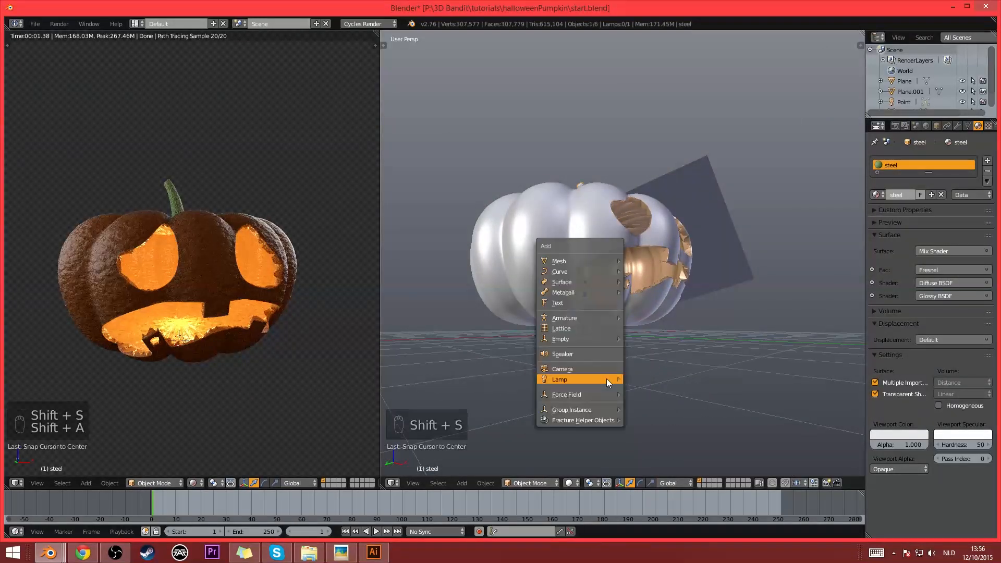
pyautogui.moveTo(592, 258)
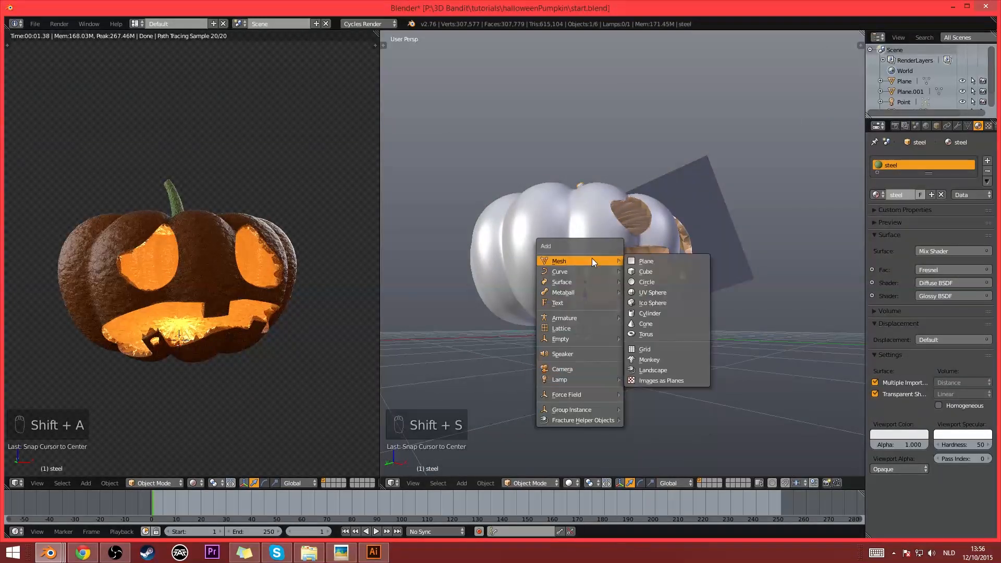
pyautogui.click(652, 261)
pyautogui.scroll(-5, 664, 277)
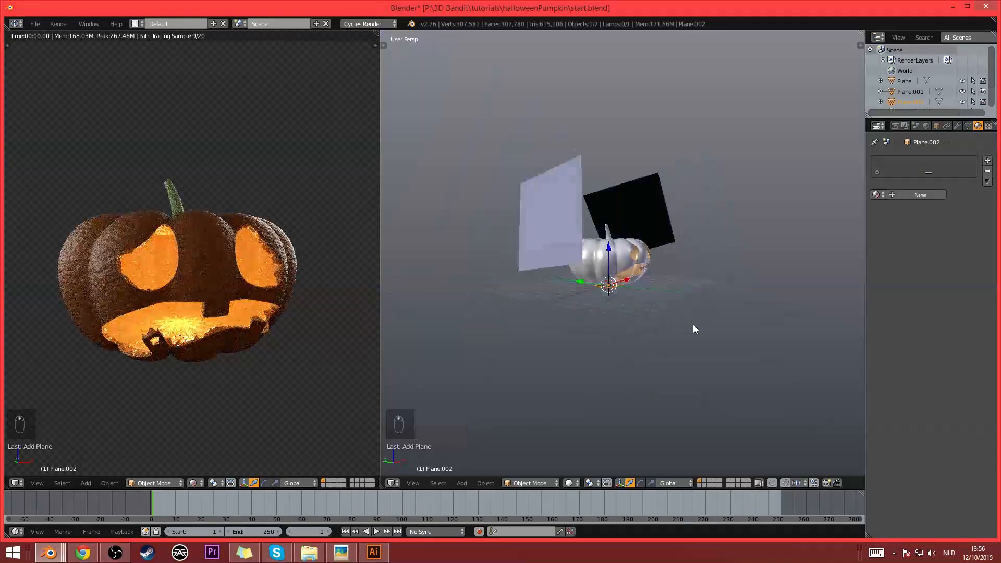
pyautogui.press('s')
pyautogui.click(824, 120)
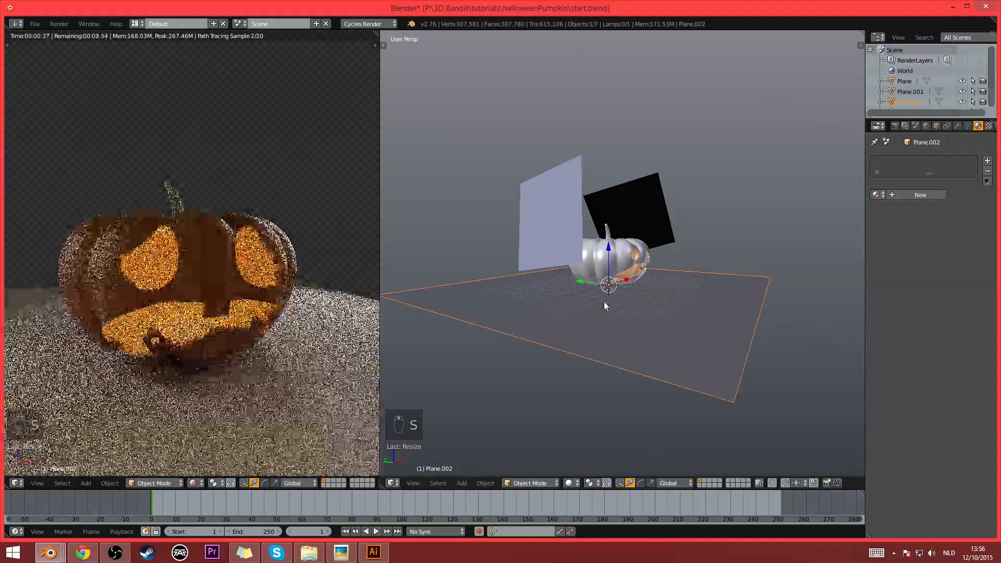
pyautogui.moveTo(740, 285); pyautogui.dragTo(733, 281, button='middle')
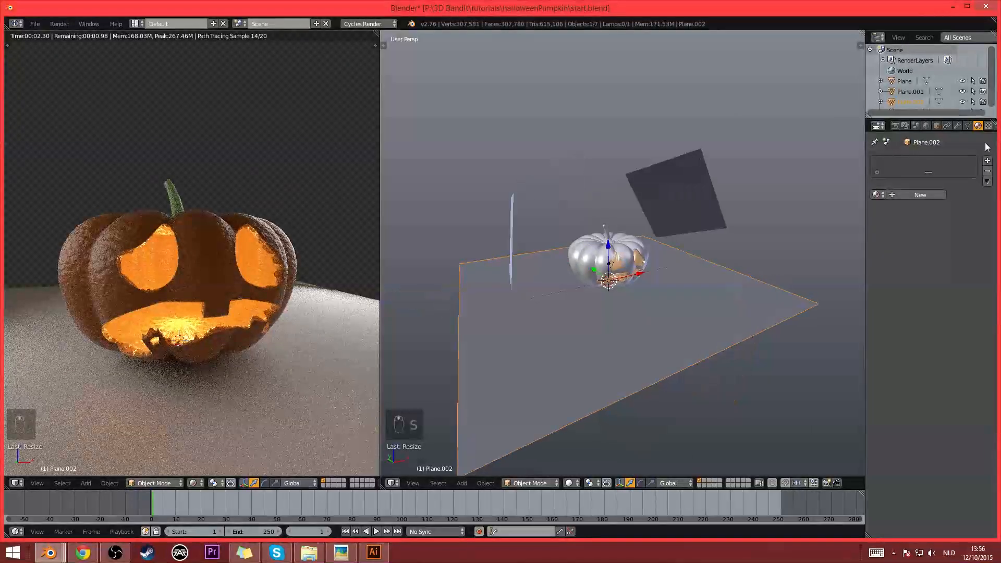
# - Set the world background's environment texture strength to 0.030
pyautogui.click(899, 127)
pyautogui.click(926, 125)
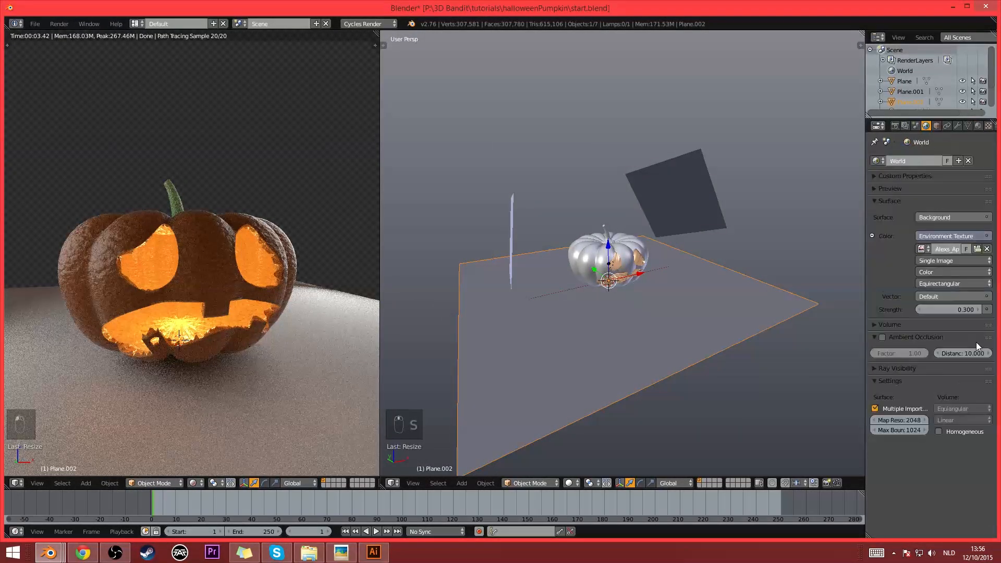
pyautogui.press('Return')
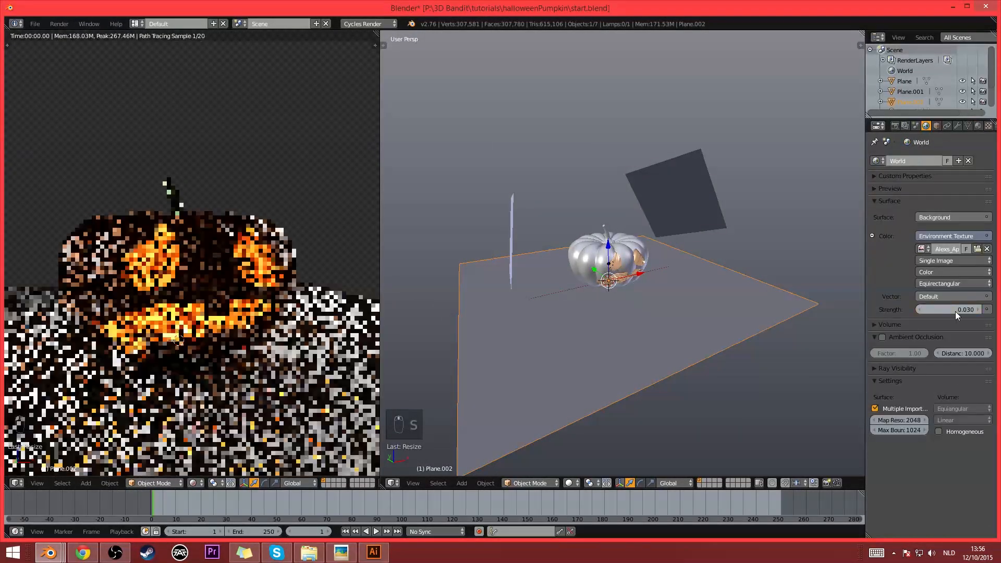
# - Show the tilted emissive plane's material in a Node Editor below the 3D View and set its Emission strength to 1.000
pyautogui.rightClick(685, 190)
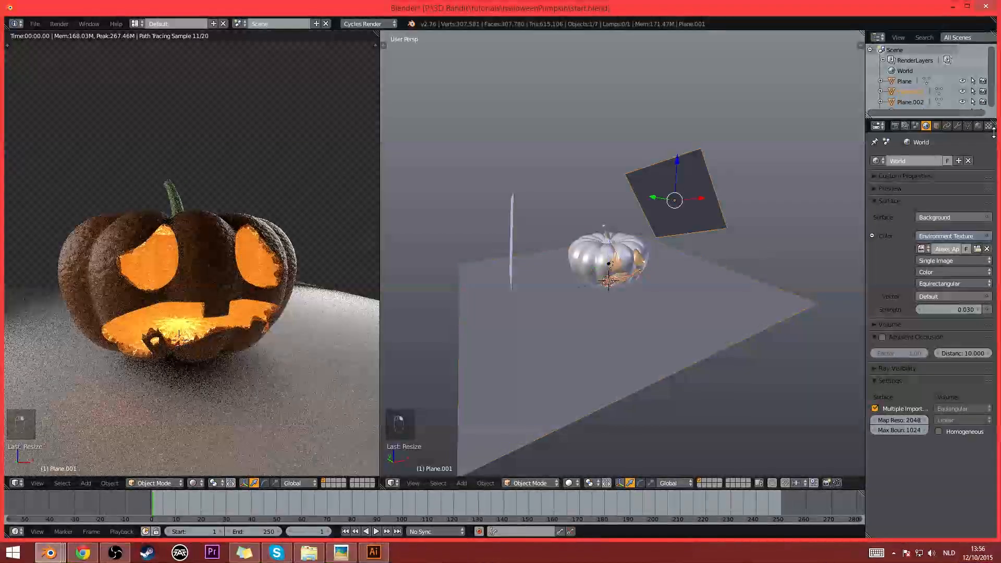
pyautogui.click(978, 126)
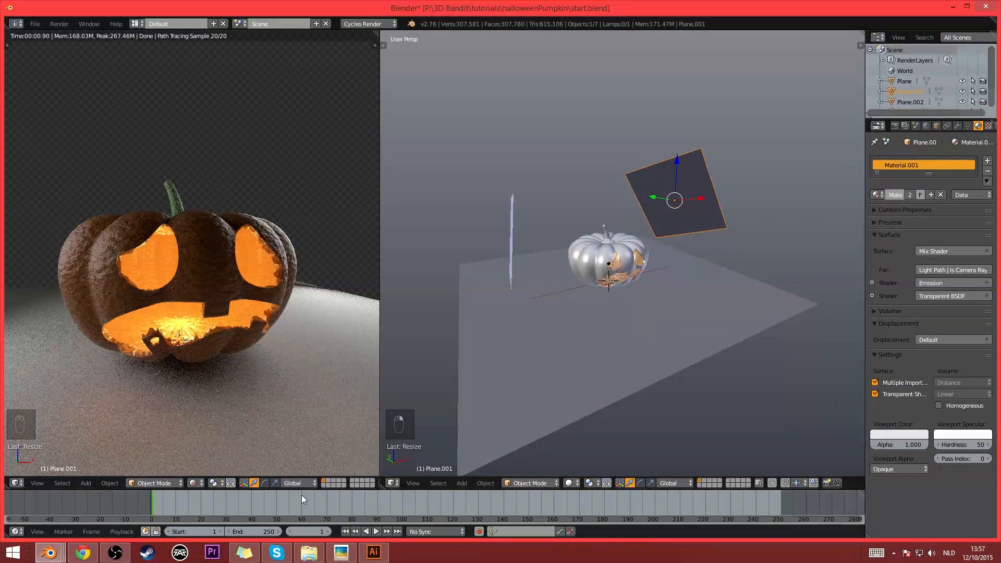
pyautogui.moveTo(383, 486); pyautogui.dragTo(392, 334)
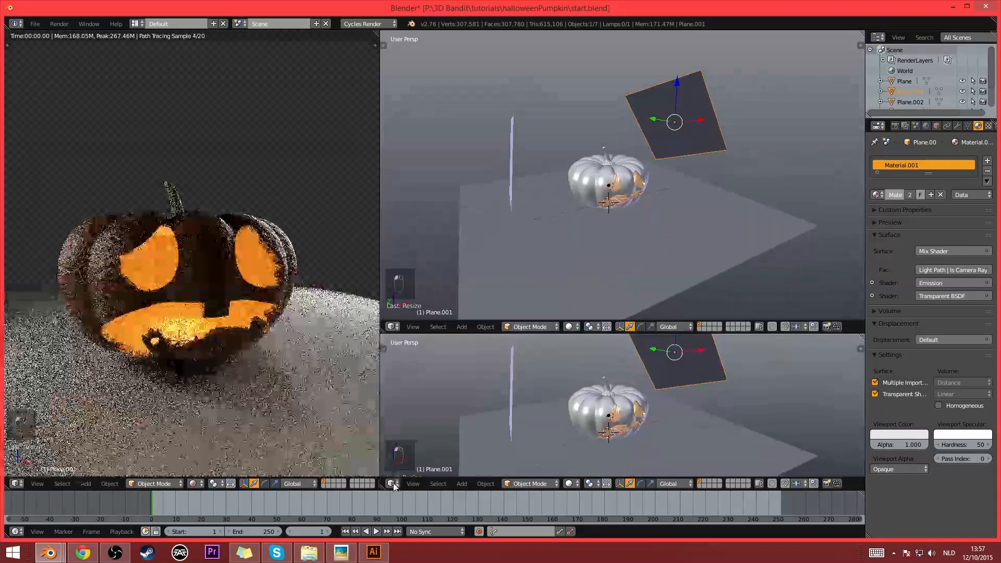
pyautogui.click(392, 484)
pyautogui.click(411, 357)
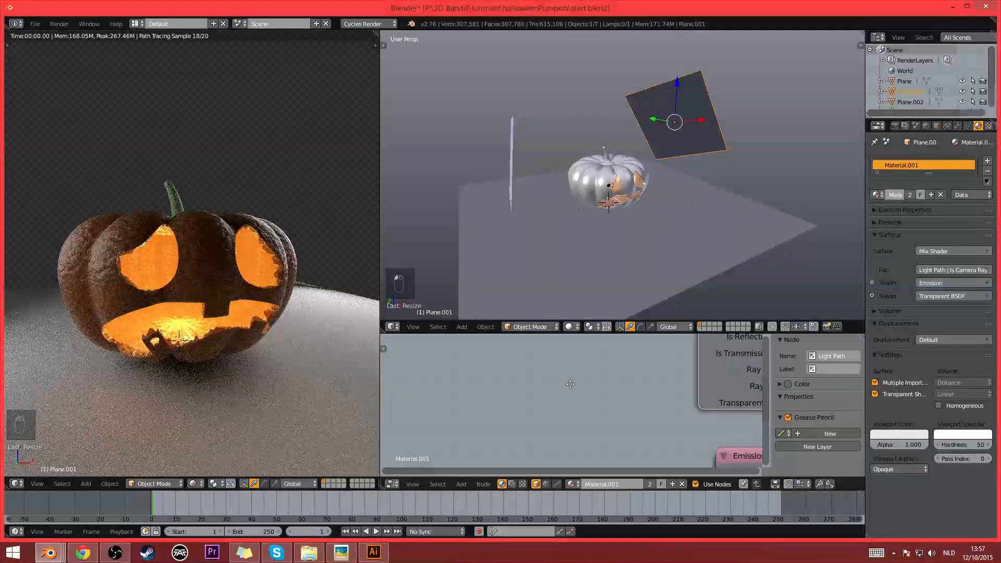
pyautogui.moveTo(570, 385); pyautogui.dragTo(524, 377, button='middle')
pyautogui.moveTo(568, 419); pyautogui.dragTo(514, 383, button='middle')
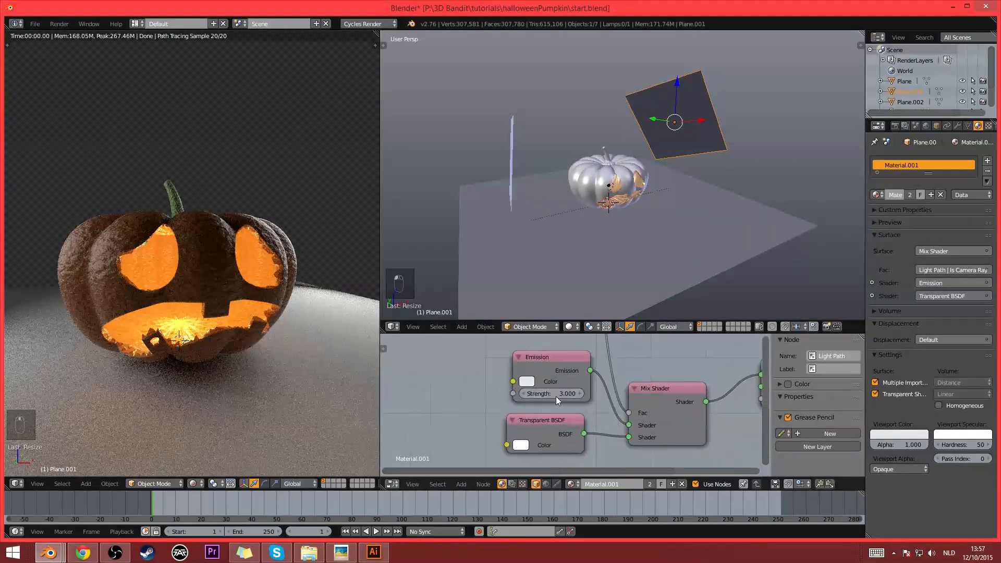
pyautogui.press('Return')
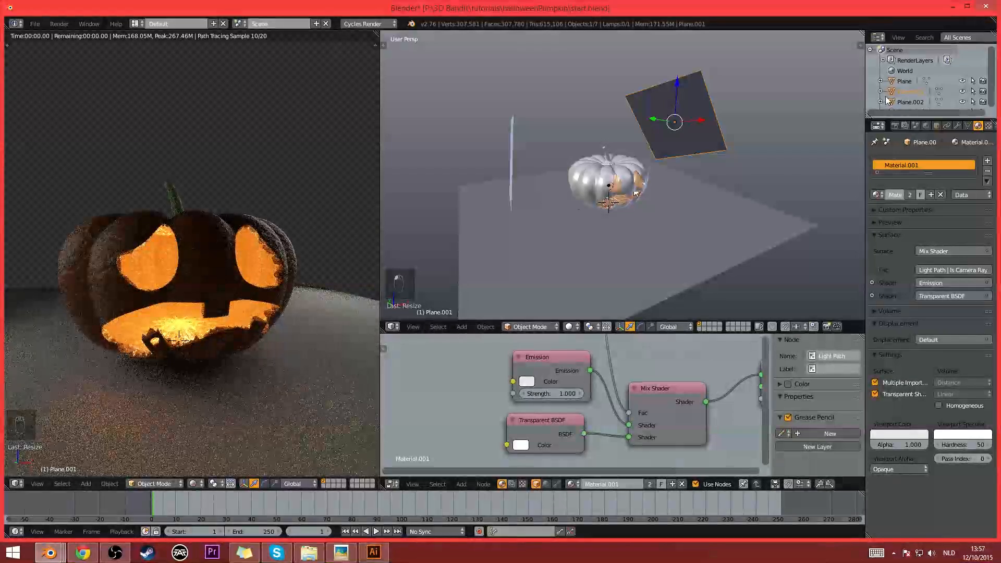
# - Set the scene's colour management view transform to Film
pyautogui.click(915, 125)
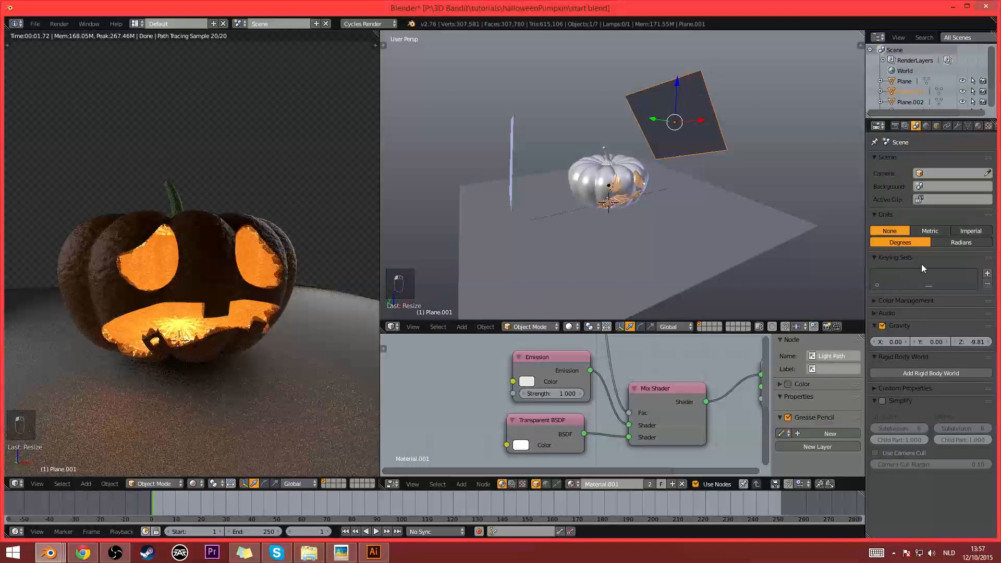
pyautogui.click(888, 301)
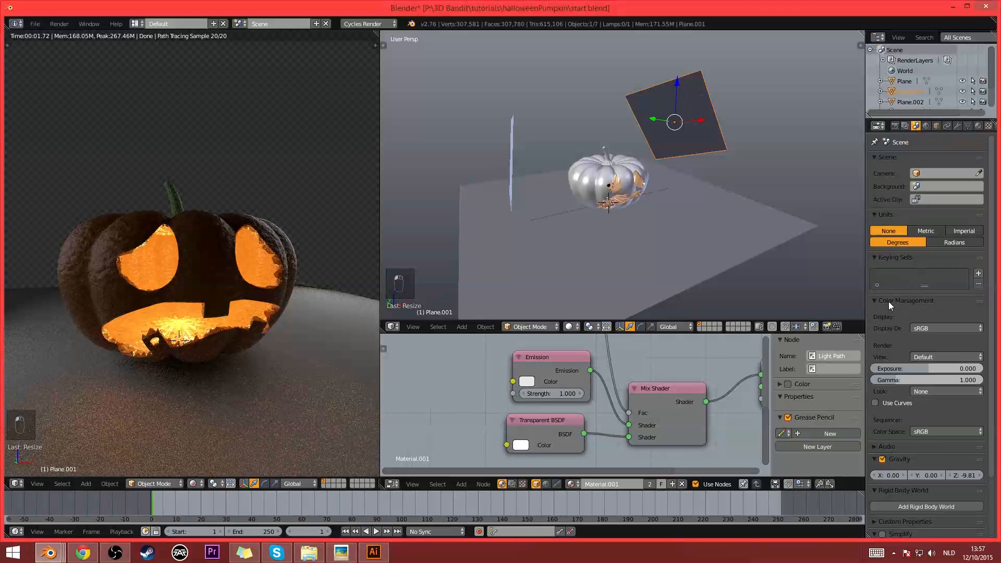
pyautogui.click(924, 355)
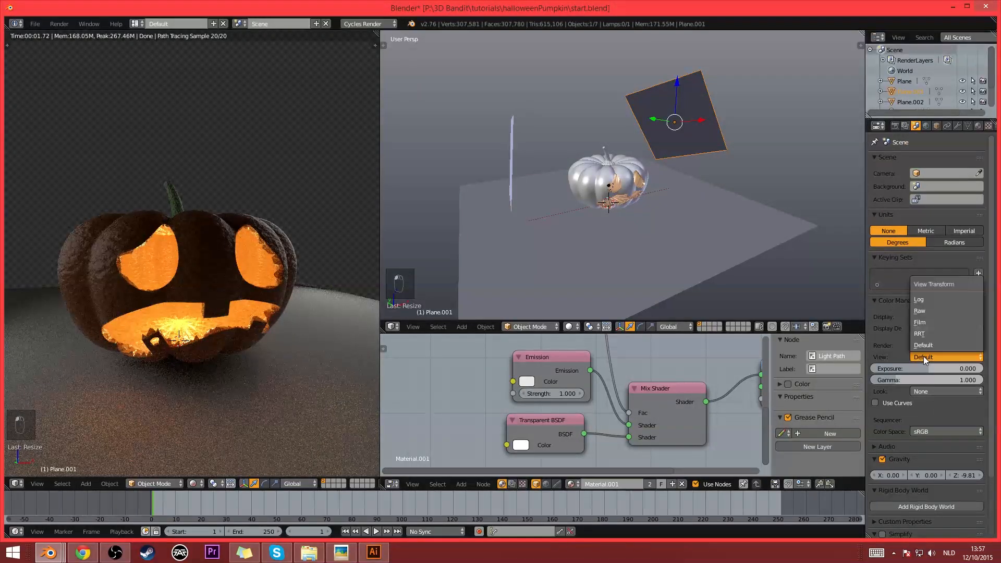
pyautogui.click(921, 322)
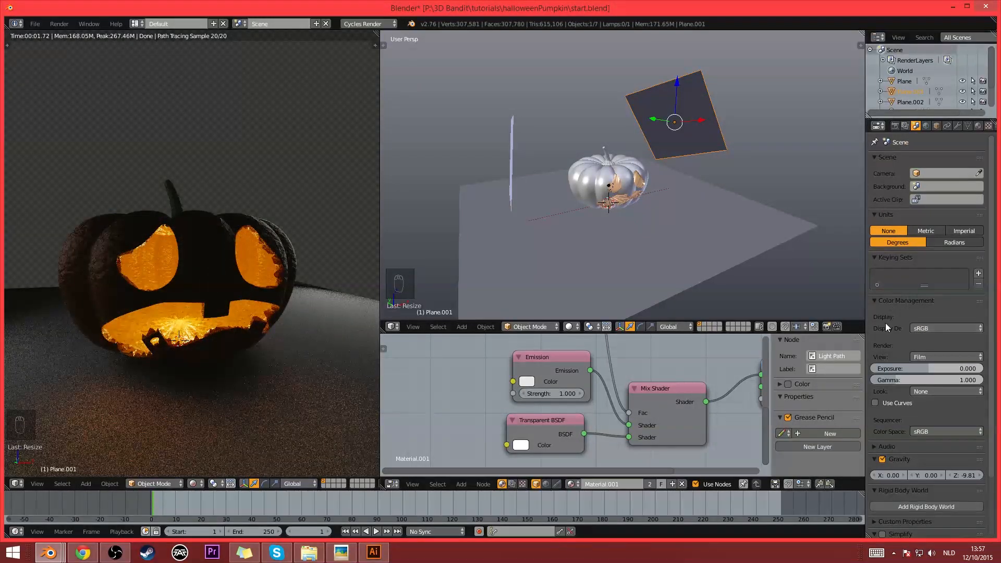
# - Scale down the tilted emissive plane and make its shared material a separate single-user copy
pyautogui.press('s')
pyautogui.click(732, 179)
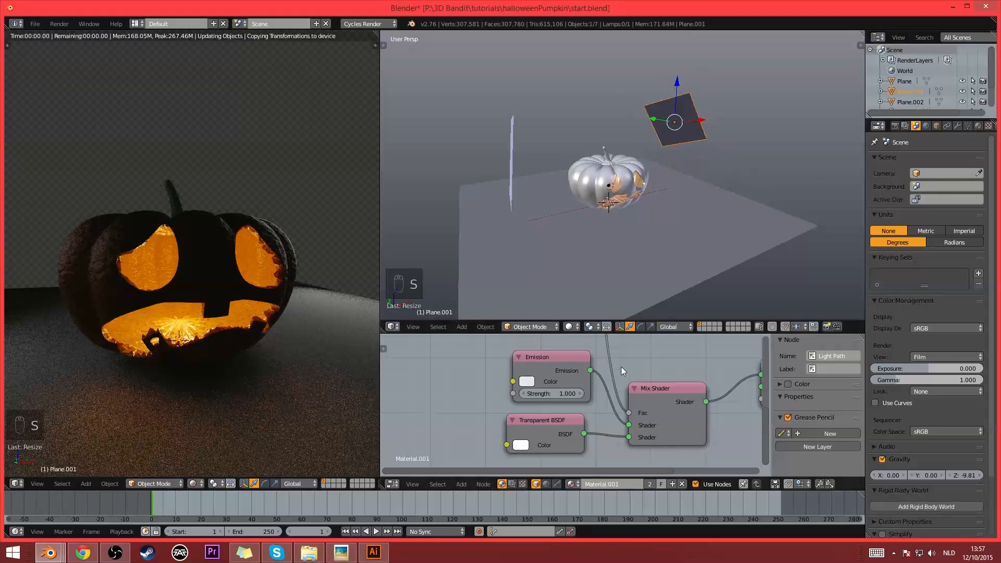
pyautogui.click(978, 125)
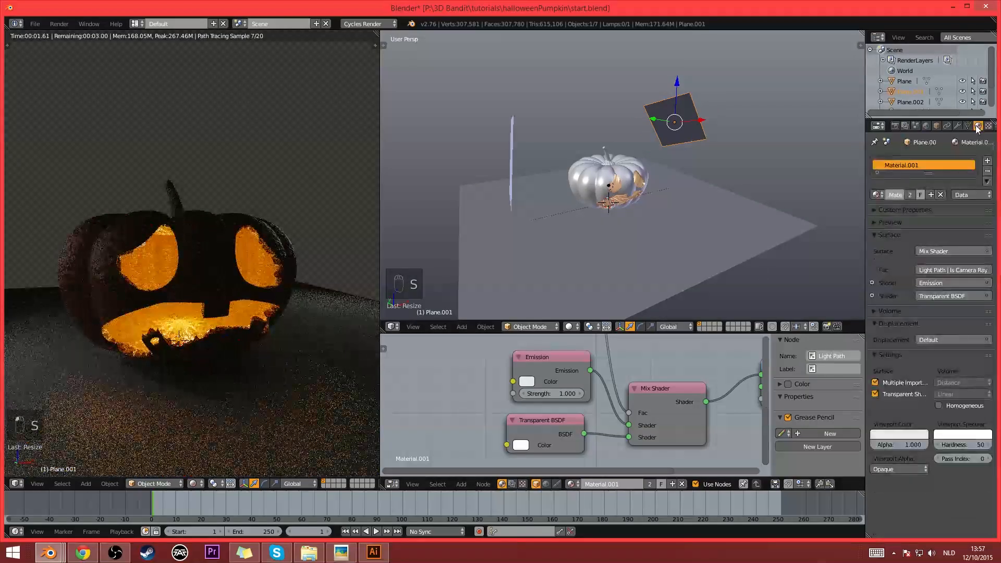
pyautogui.click(931, 195)
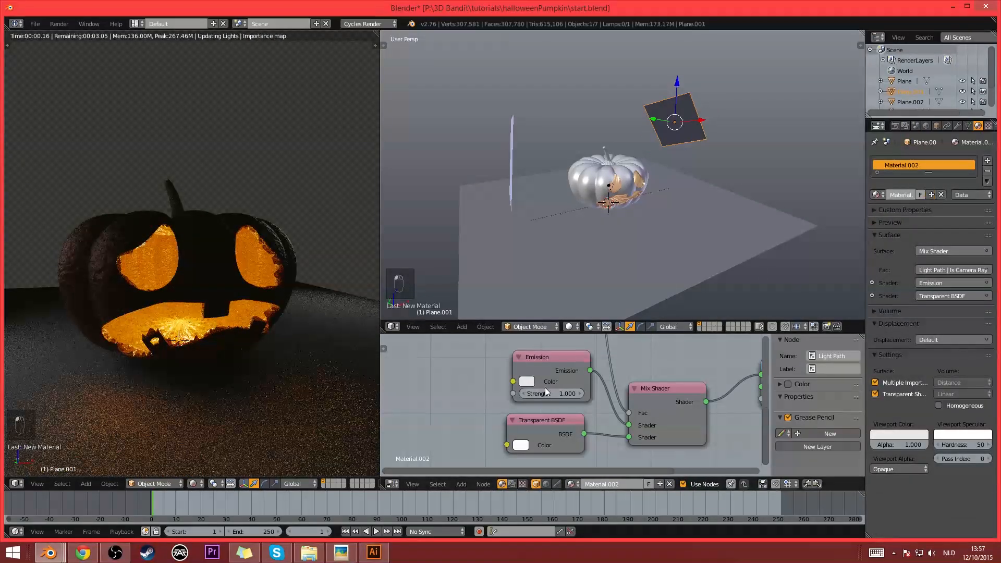
# - Set the tilted plane's Emission strength to 3.000 with a pale cyan colour, and enlarge the plane
pyautogui.moveTo(545, 392); pyautogui.dragTo(552, 392)
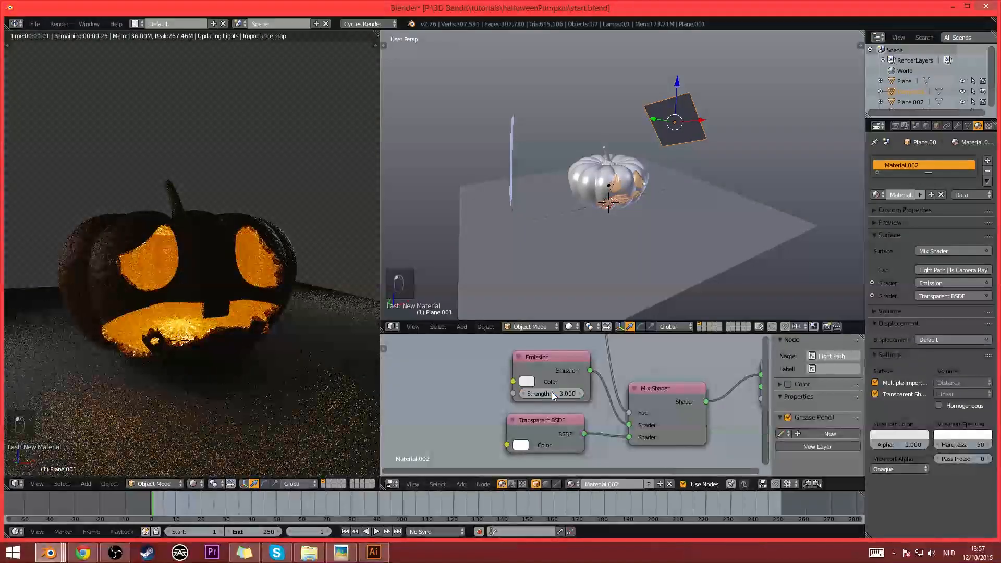
pyautogui.click(526, 381)
pyautogui.click(570, 250)
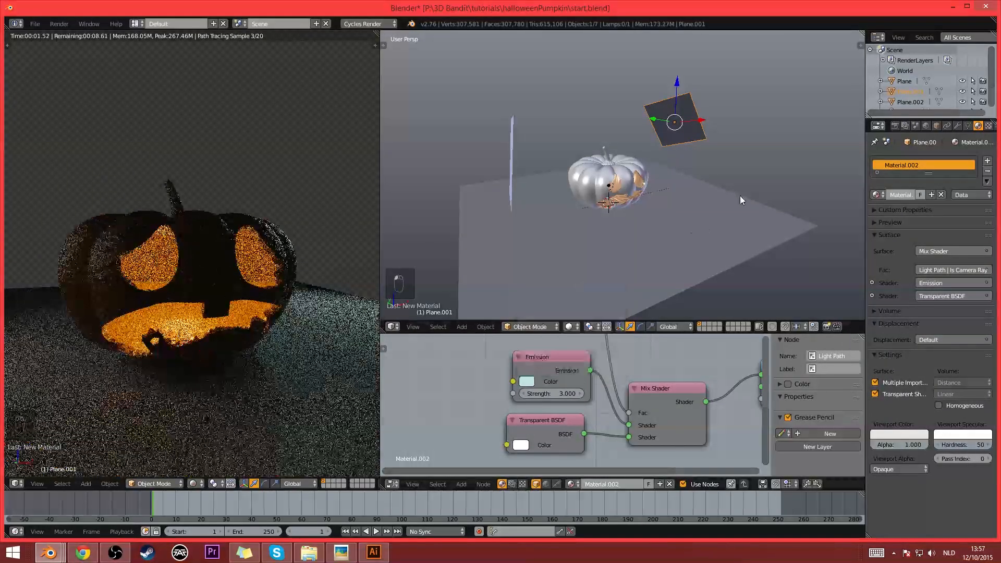
pyautogui.press('s')
pyautogui.click(841, 268)
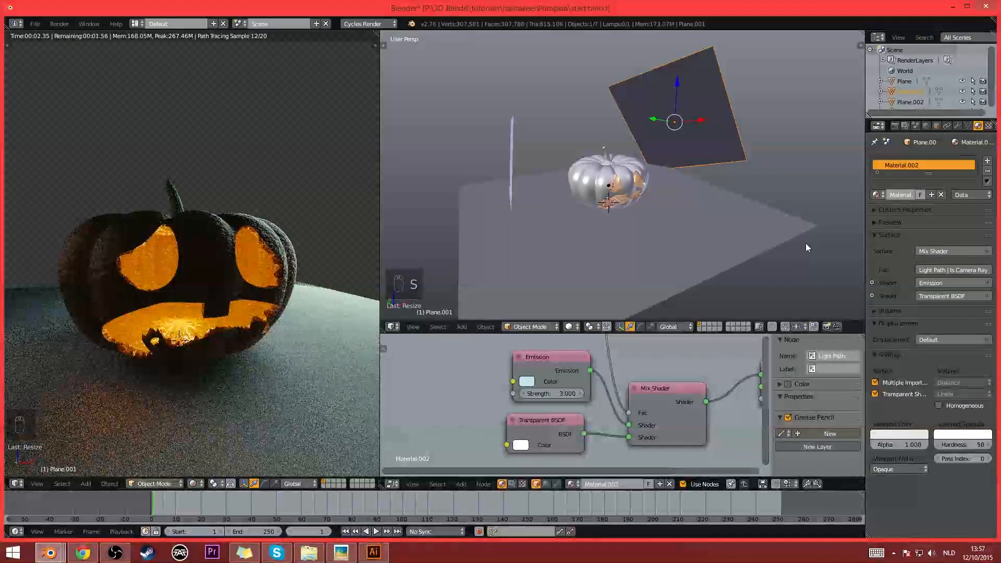
# - Rotate and lower the other emissive plane beside the pumpkin and tint its Emission colour pale orange
pyautogui.rightClick(509, 158)
pyautogui.press('r')
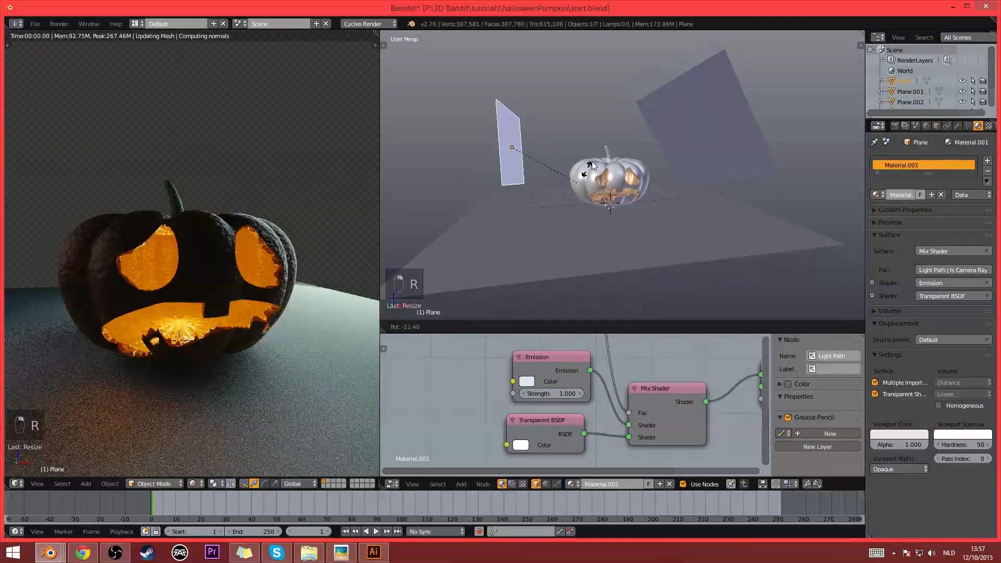
pyautogui.click(589, 142)
pyautogui.press('g')
pyautogui.click(599, 186)
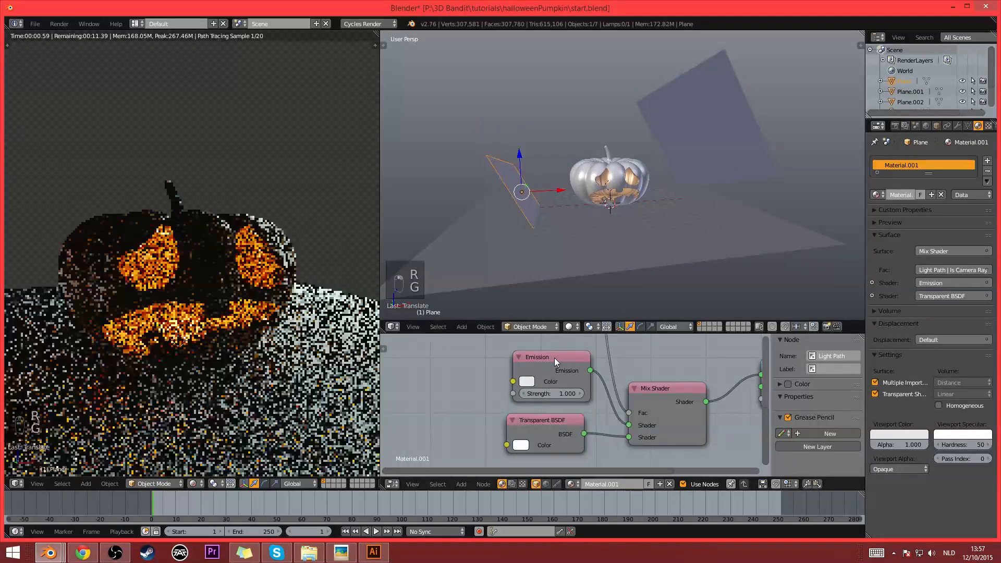
pyautogui.click(528, 383)
pyautogui.click(557, 277)
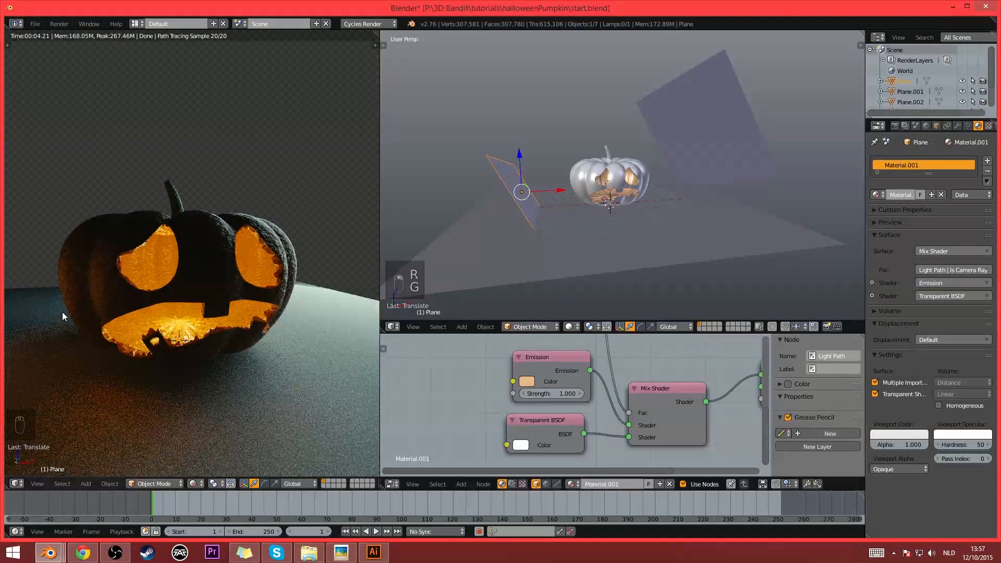
# - Frame the whole pumpkin in the rendered view, add a camera and align it to that view
pyautogui.scroll(5, 622, 214)
pyautogui.moveTo(622, 215); pyautogui.dragTo(645, 228, button='middle')
pyautogui.scroll(-2, 352, 232)
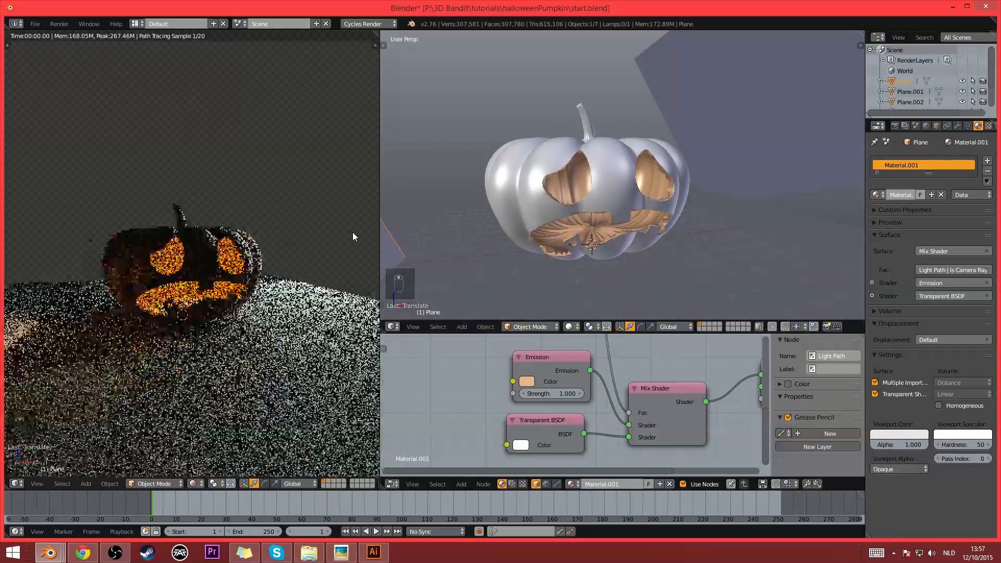
pyautogui.scroll(1, 353, 233)
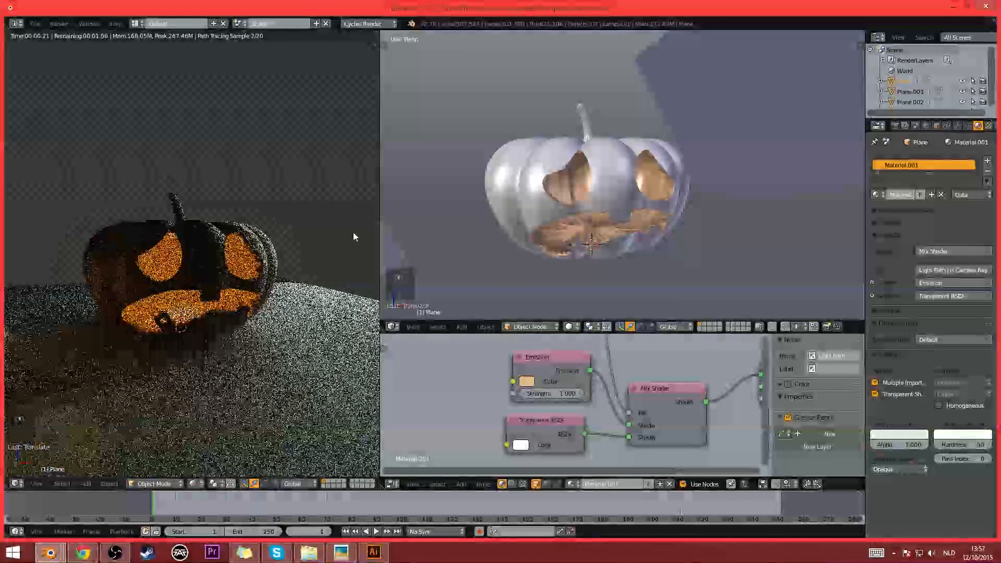
pyautogui.hotkey('shift', 'a')
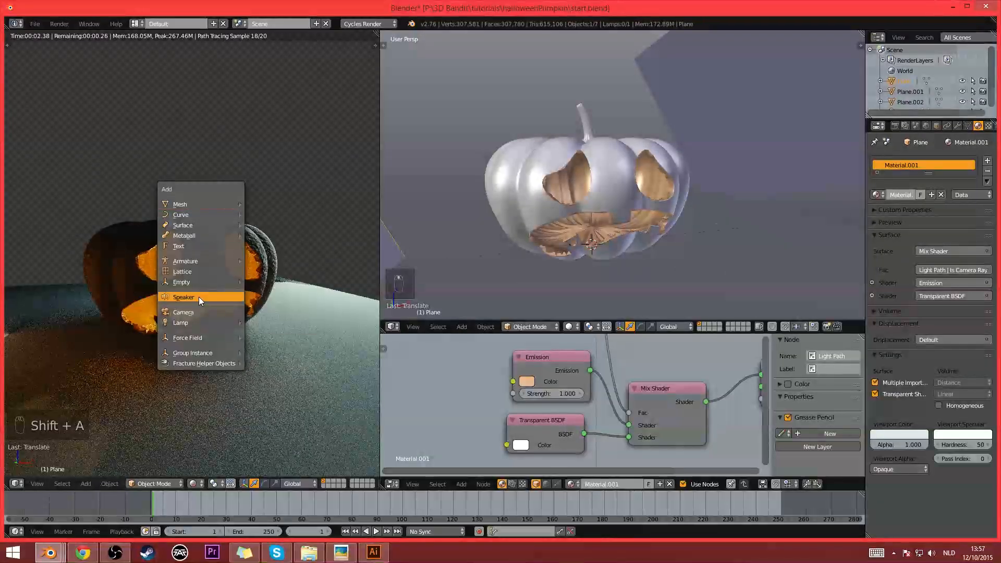
pyautogui.click(201, 312)
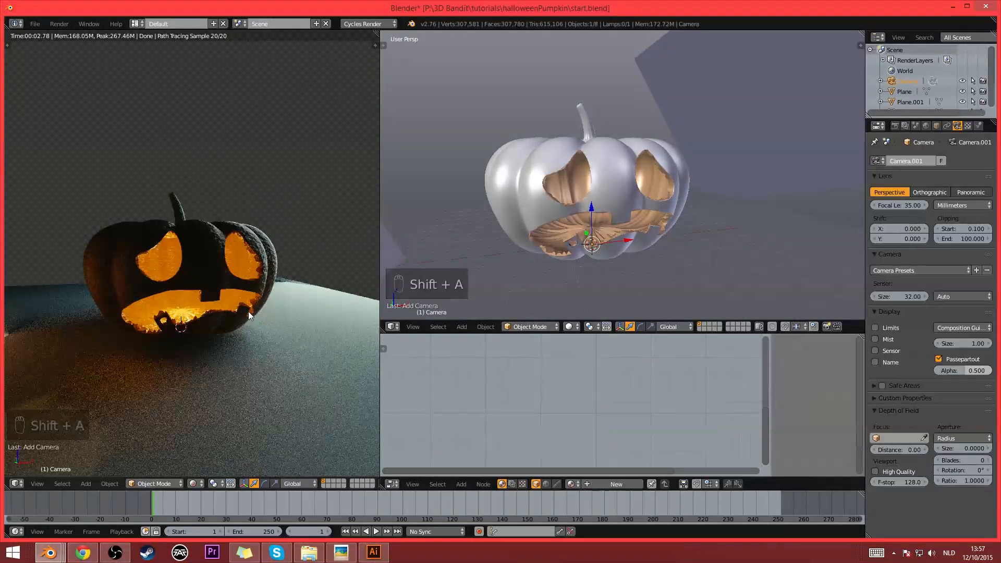
pyautogui.press('ctrl+alt+KP_0')
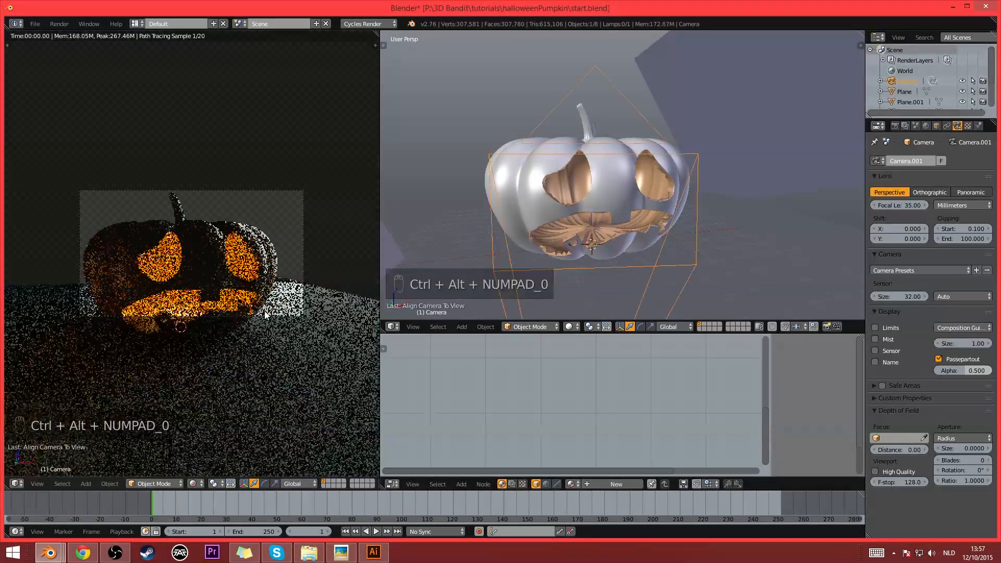
# - Set the render resolution's X dimension to 1080 px for a square camera frame
pyautogui.click(896, 126)
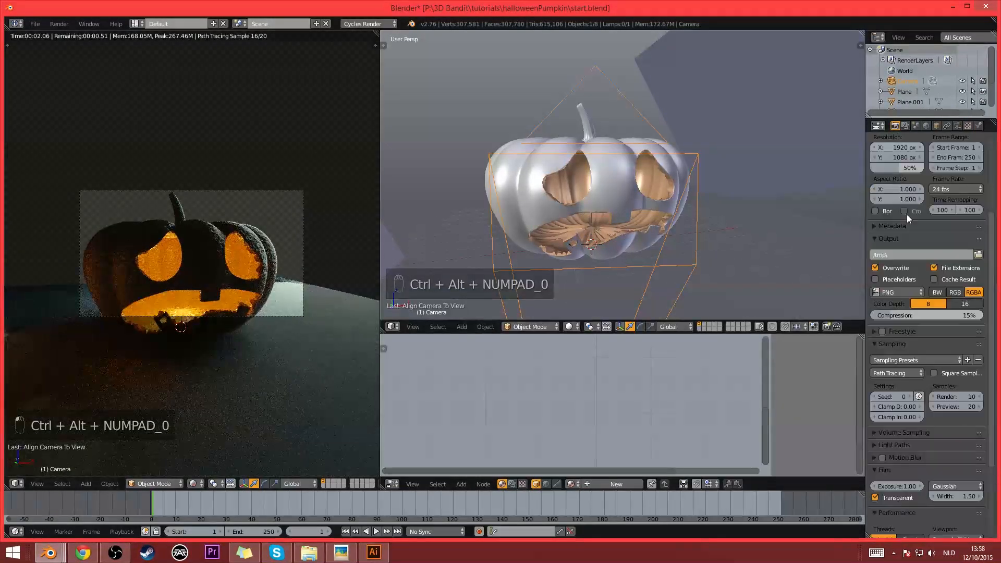
pyautogui.click(897, 147)
pyautogui.write('1')
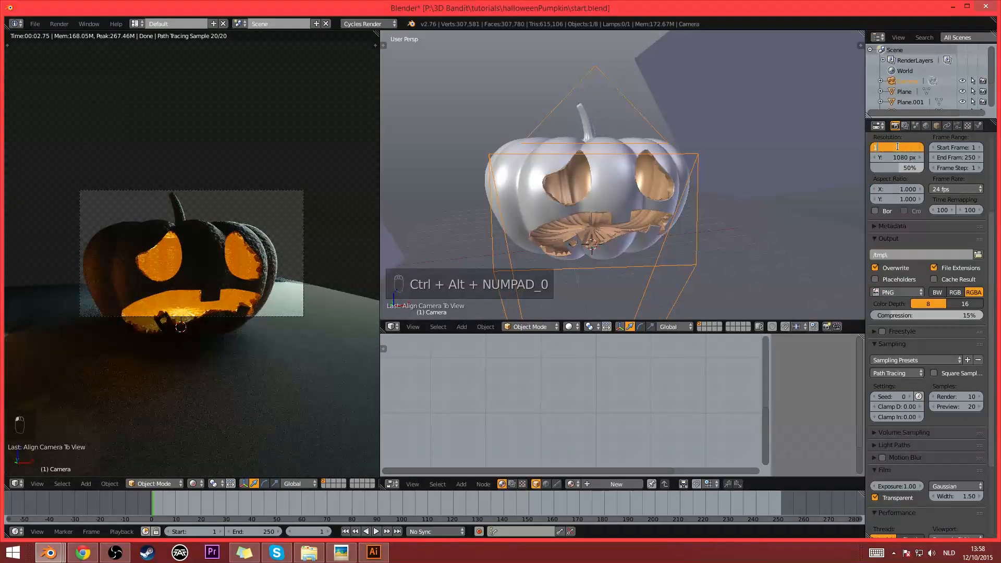
pyautogui.write('080')
pyautogui.press('Return')
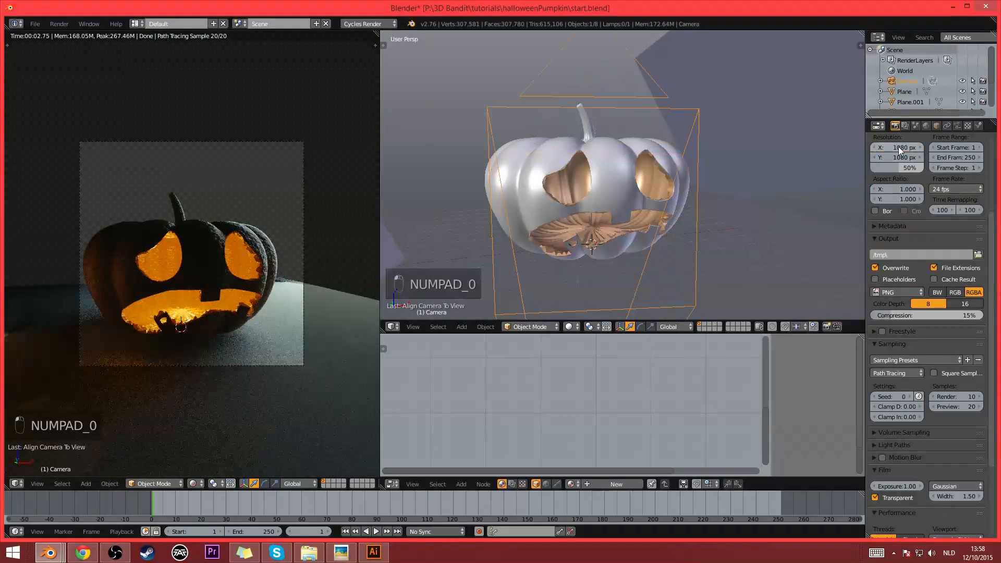
# - Pull the camera back along its local Z axis and shift it so the pumpkin fits within the square frame
pyautogui.rightClick(240, 141)
pyautogui.press('g')
pyautogui.rightClick(250, 161)
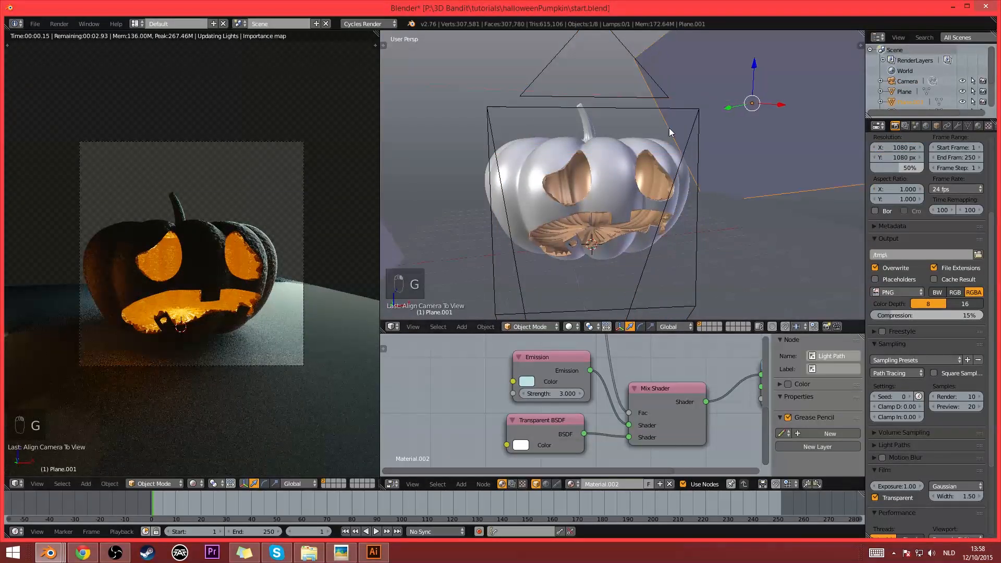
pyautogui.rightClick(611, 107)
pyautogui.press('g')
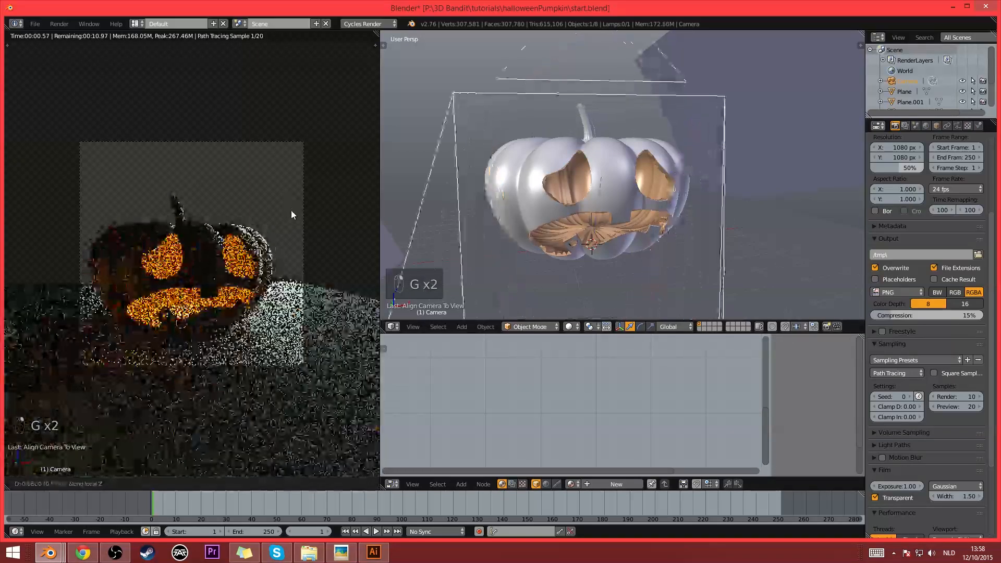
pyautogui.click(296, 219)
pyautogui.press('g')
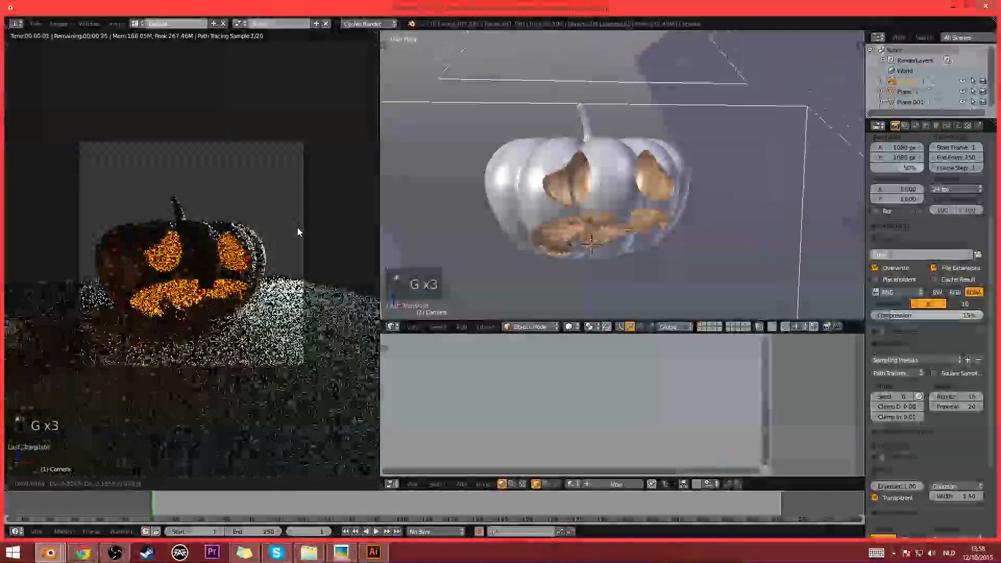
pyautogui.click(298, 228)
# - Give the floor plane a new Diffuse material and darken its colour to dark grey
pyautogui.rightClick(355, 314)
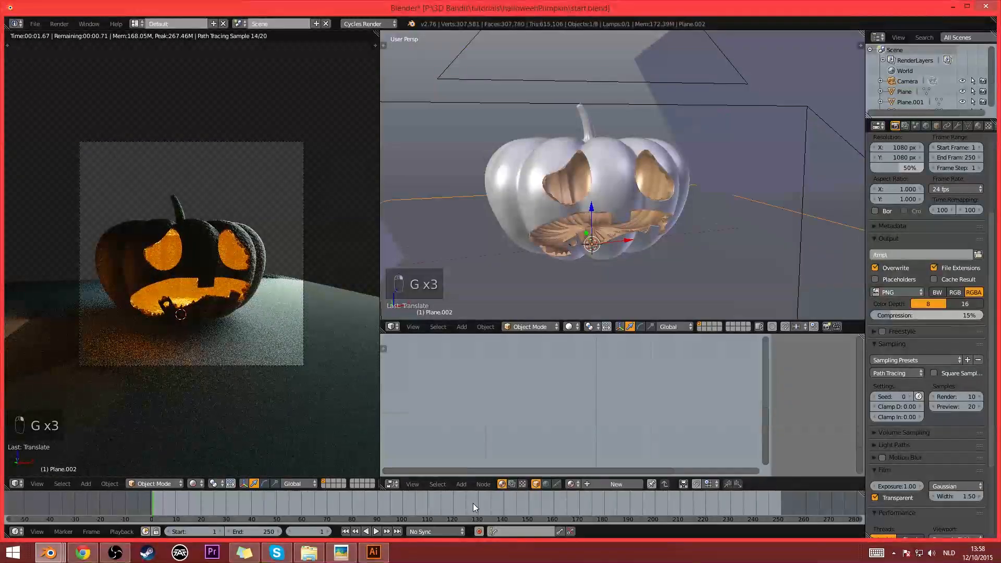
pyautogui.scroll(-5, 527, 293)
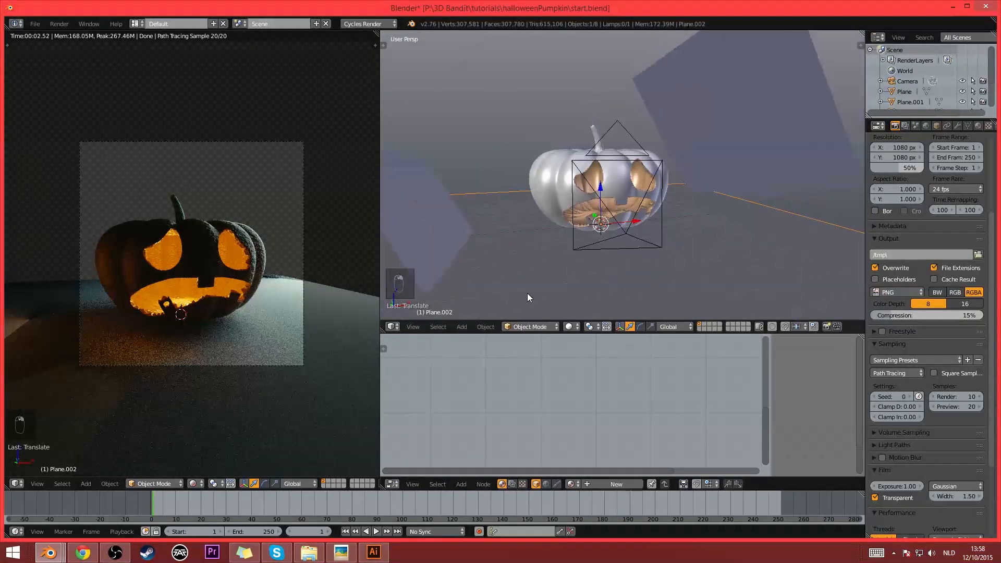
pyautogui.click(598, 485)
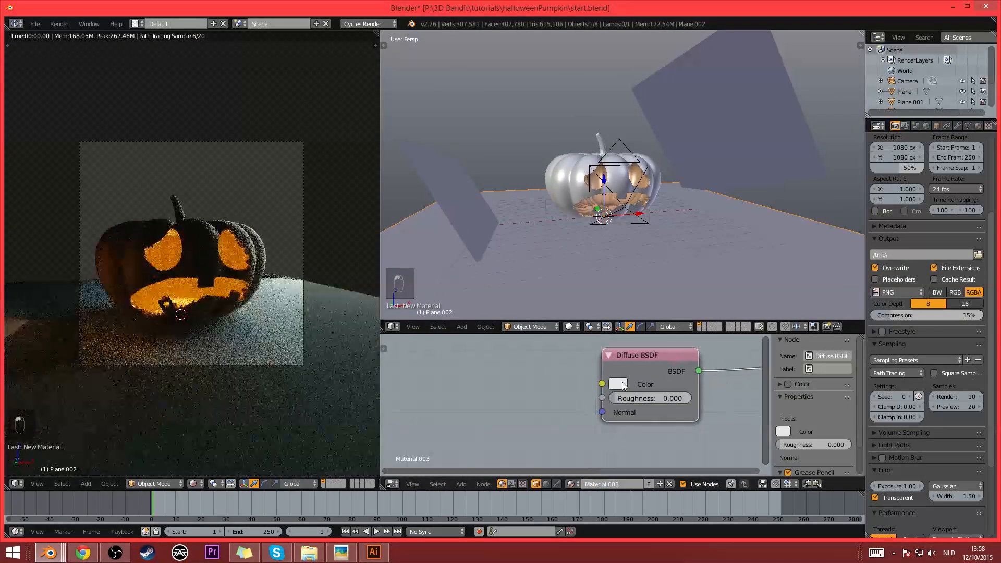
pyautogui.click(622, 383)
pyautogui.click(718, 274)
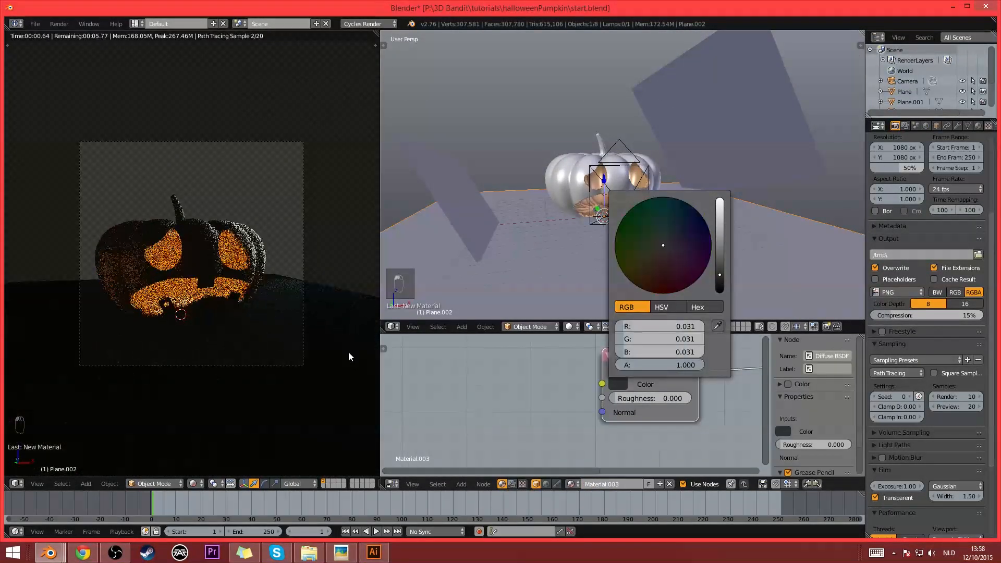
pyautogui.click(621, 383)
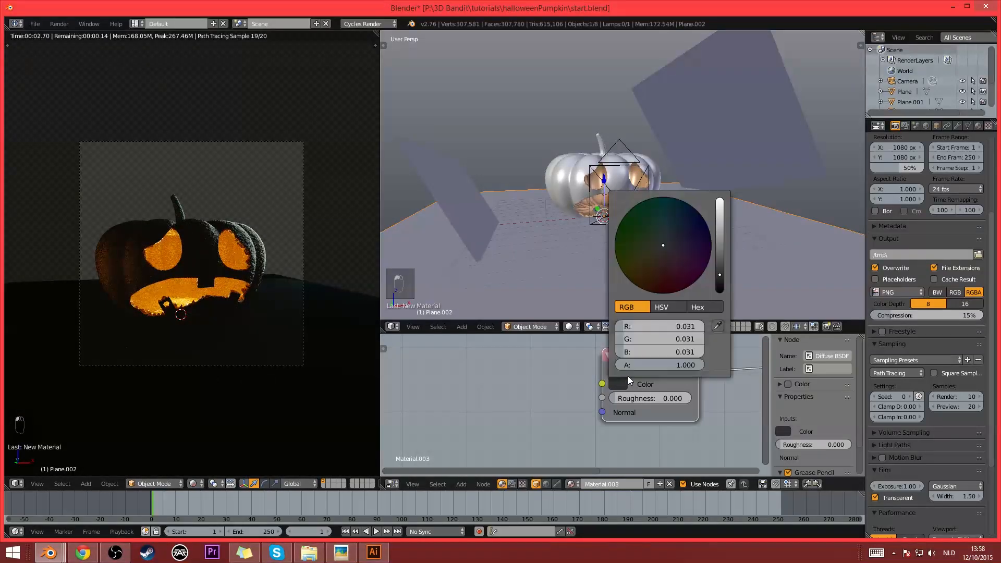
pyautogui.click(718, 261)
pyautogui.moveTo(451, 409); pyautogui.dragTo(436, 403, button='middle')
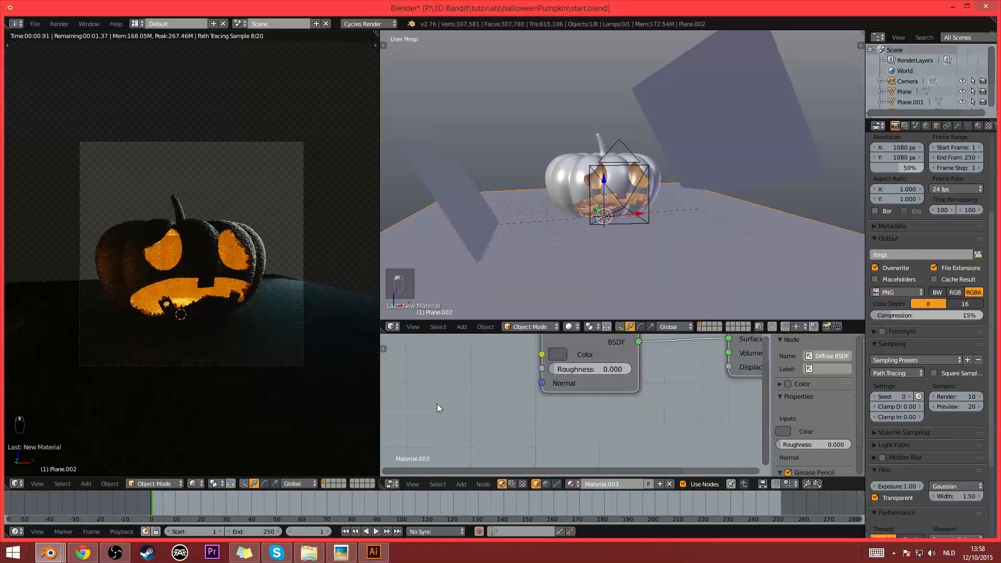
pyautogui.moveTo(502, 380); pyautogui.dragTo(549, 405, button='middle')
# - Raise the point lamp into the upper part of the pumpkin and shift it toward the back
pyautogui.scroll(1, 649, 179)
pyautogui.scroll(6, 578, 217)
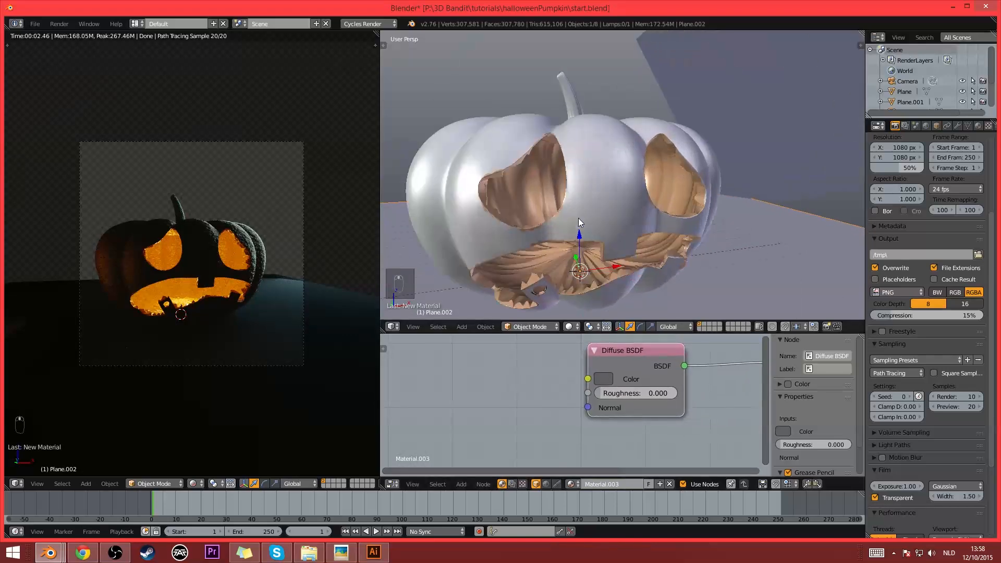
pyautogui.moveTo(575, 213); pyautogui.dragTo(587, 218, button='right')
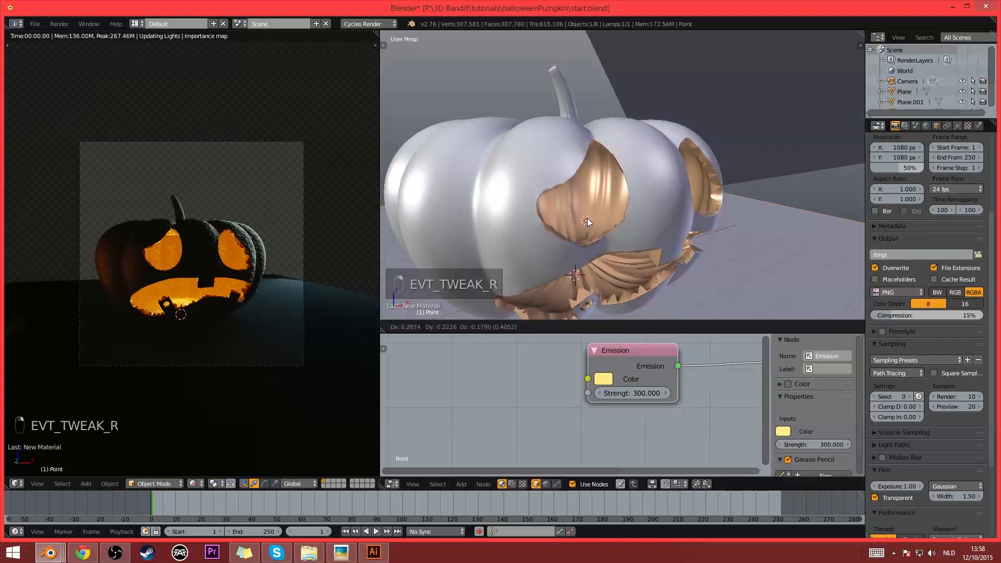
pyautogui.press('z')
pyautogui.moveTo(592, 153); pyautogui.dragTo(592, 161, button='right')
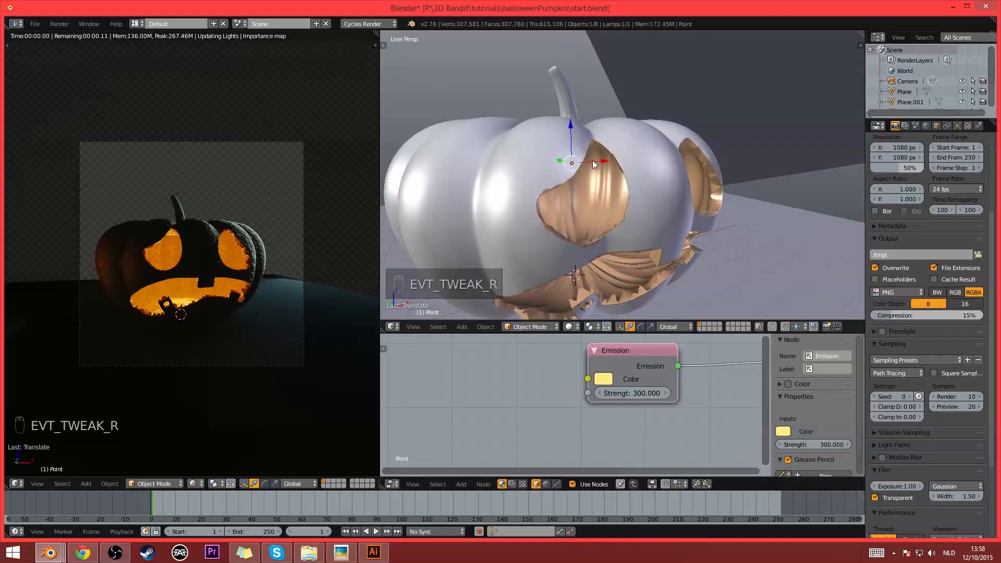
pyautogui.press('g')
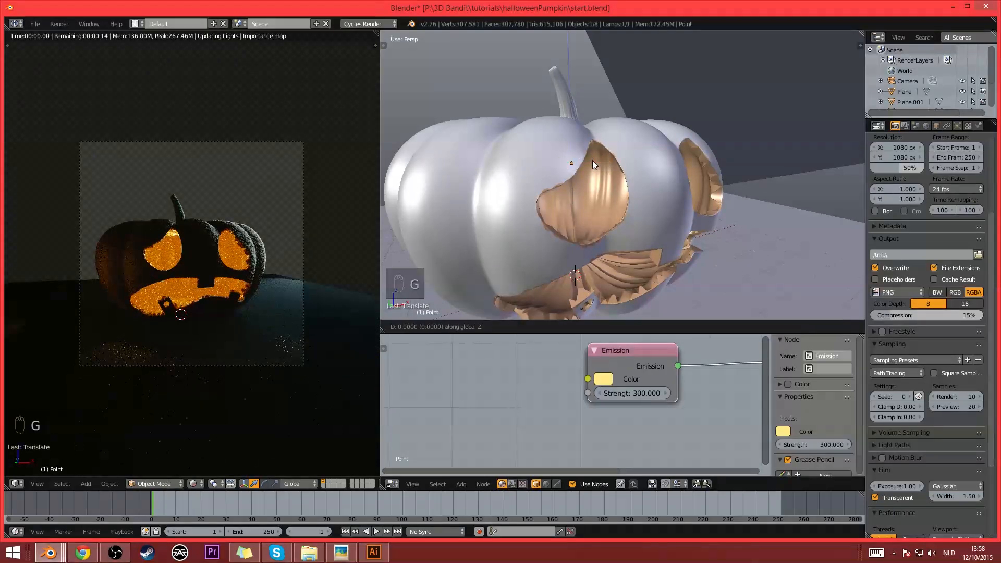
pyautogui.press('z')
pyautogui.click(602, 172)
pyautogui.moveTo(581, 224); pyautogui.dragTo(611, 230, button='middle')
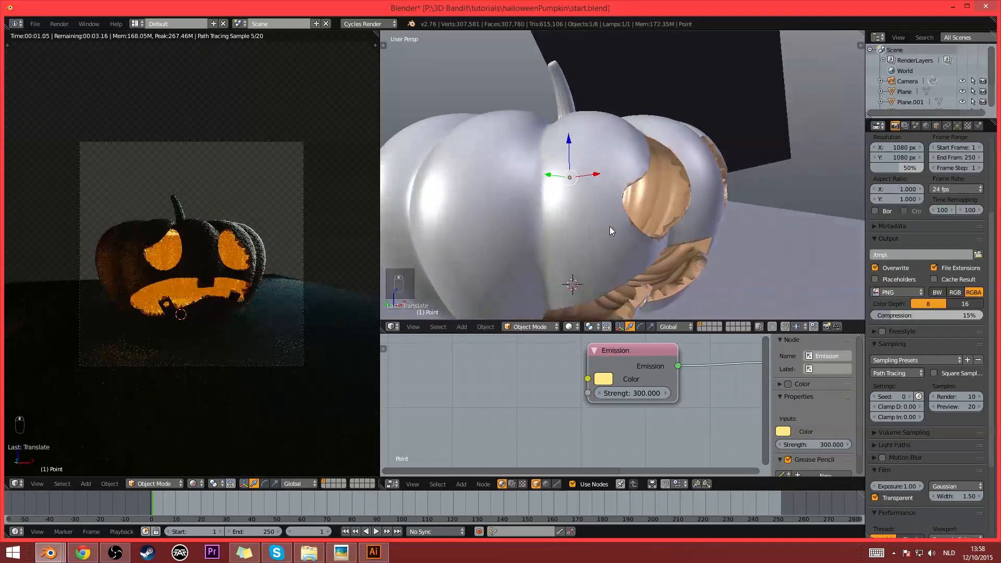
pyautogui.press('g')
pyautogui.click(574, 223)
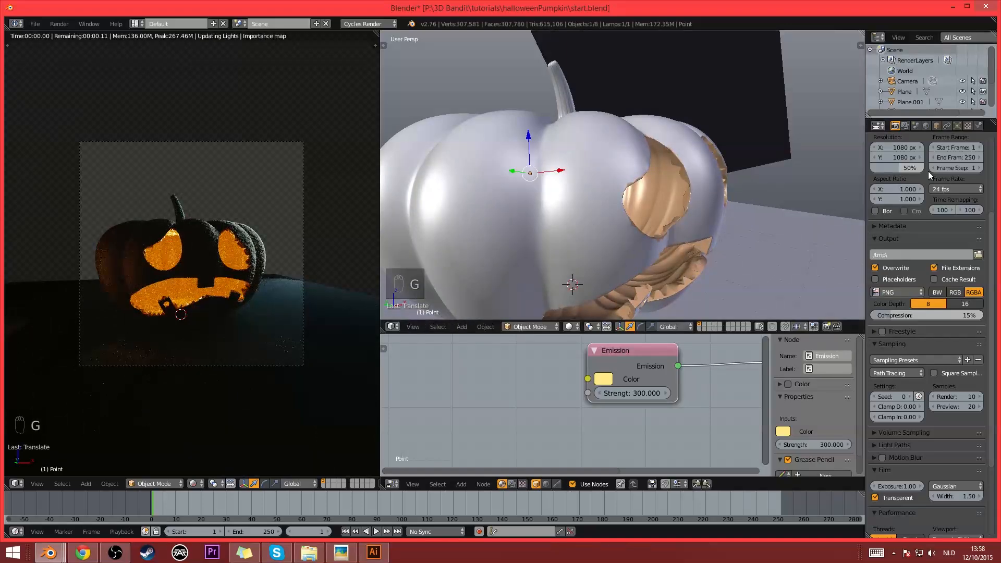
# - Set the point lamp's Emission strength to 600
pyautogui.click(956, 126)
pyautogui.doubleClick(949, 303)
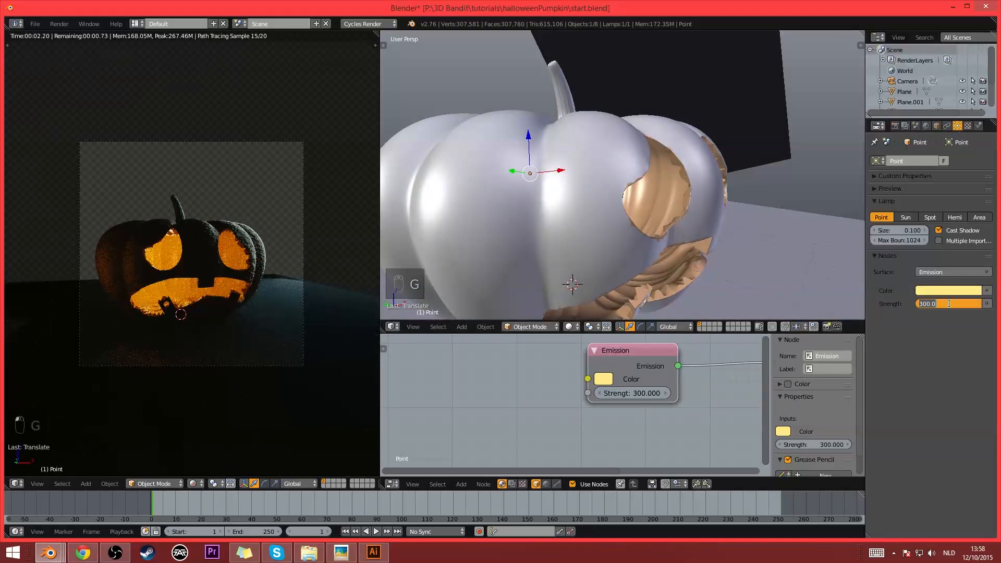
pyautogui.write('600')
pyautogui.press('Return')
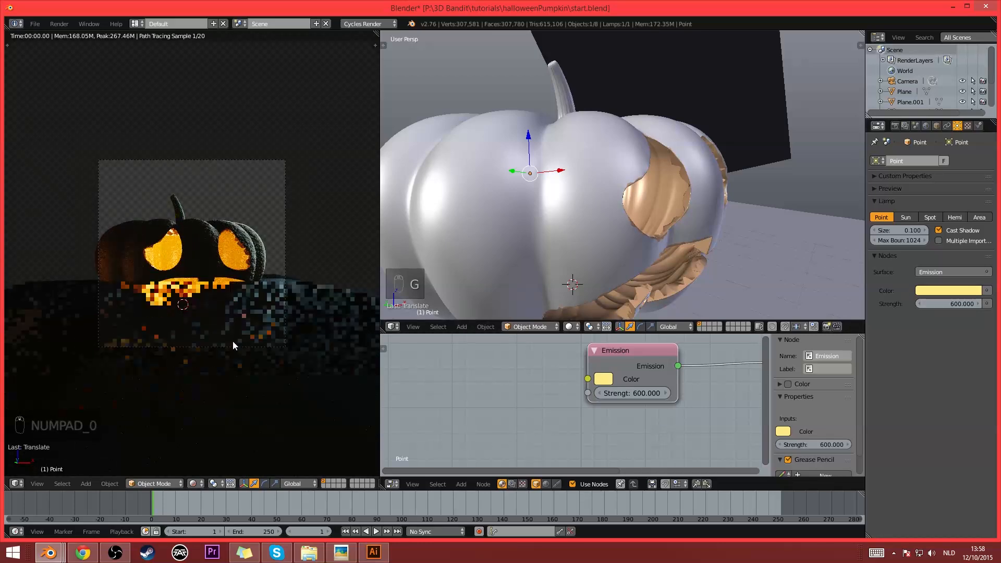
# - In wireframe shading, move the point lamp forward, high inside the pumpkin behind the carved face
pyautogui.moveTo(233, 341); pyautogui.dragTo(229, 385, button='middle')
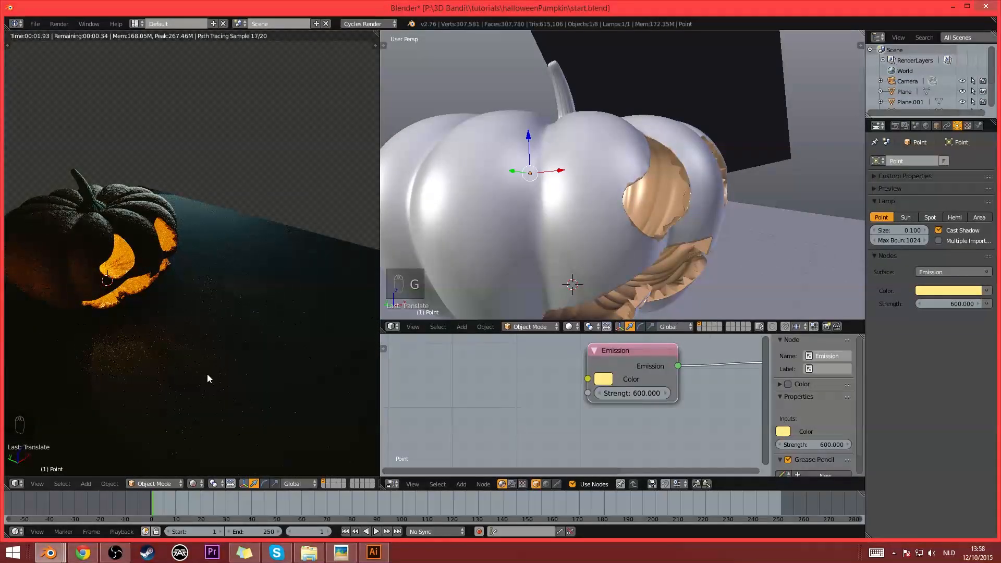
pyautogui.moveTo(588, 314); pyautogui.dragTo(646, 215, button='middle')
pyautogui.press('g')
pyautogui.click(584, 219)
pyautogui.press('e')
pyautogui.press('z')
pyautogui.press('g')
pyautogui.click(754, 223)
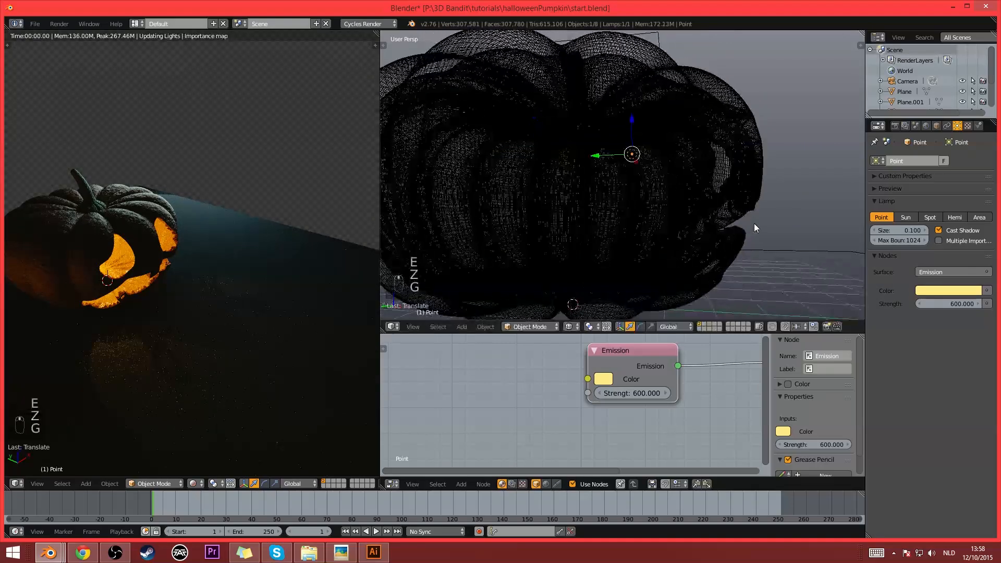
pyautogui.press('g')
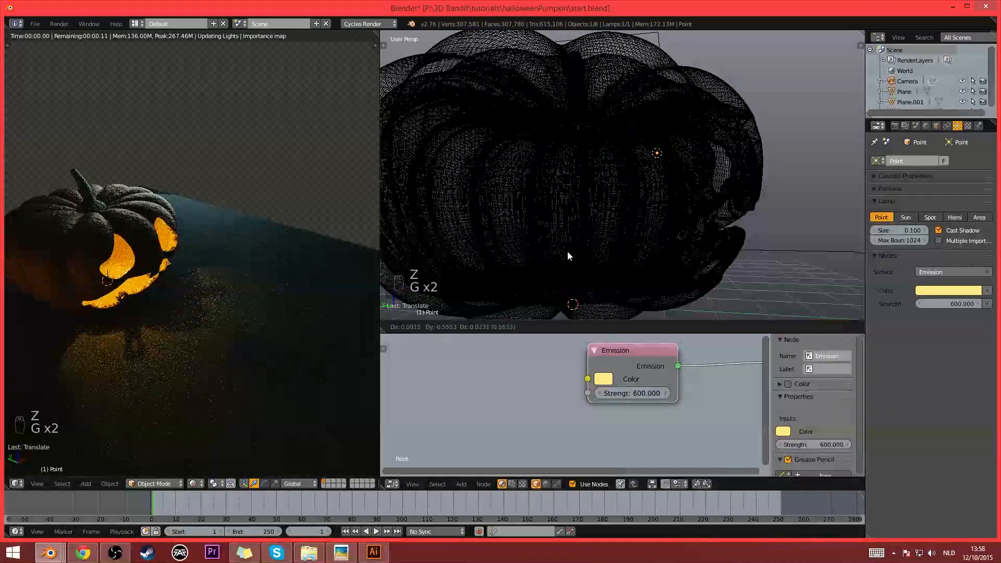
pyautogui.click(571, 245)
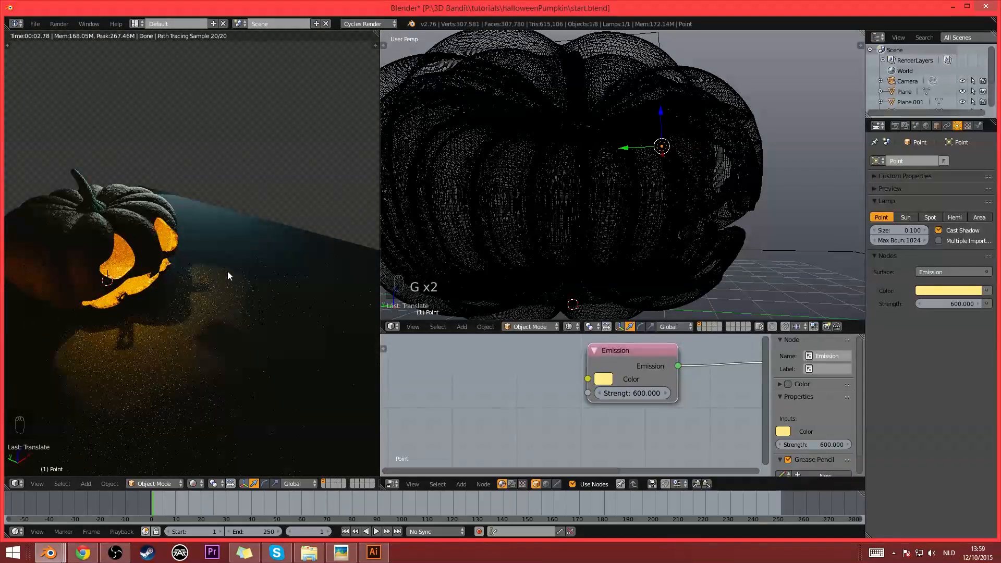
# - Examine the lamp's placement and the light cast on the floor from several angles, restoring solid shading and the camera view
pyautogui.moveTo(222, 369)
pyautogui.mouseDown(button='middle')
pyautogui.moveTo(184, 351)
pyautogui.moveTo(205, 357)
pyautogui.moveTo(196, 361)
pyautogui.moveTo(235, 360)
pyautogui.mouseUp(button='middle')
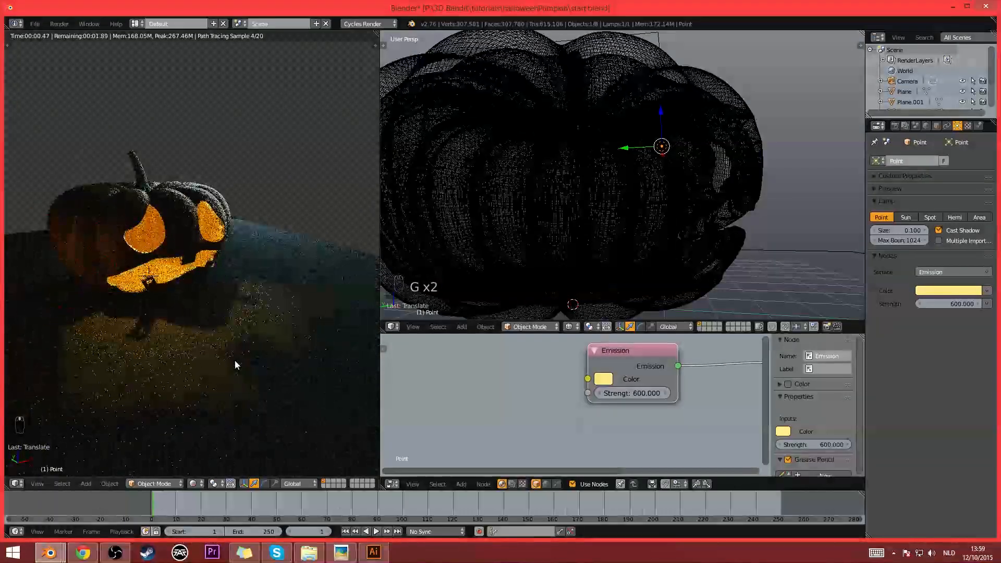
pyautogui.moveTo(652, 255); pyautogui.dragTo(586, 255, button='middle')
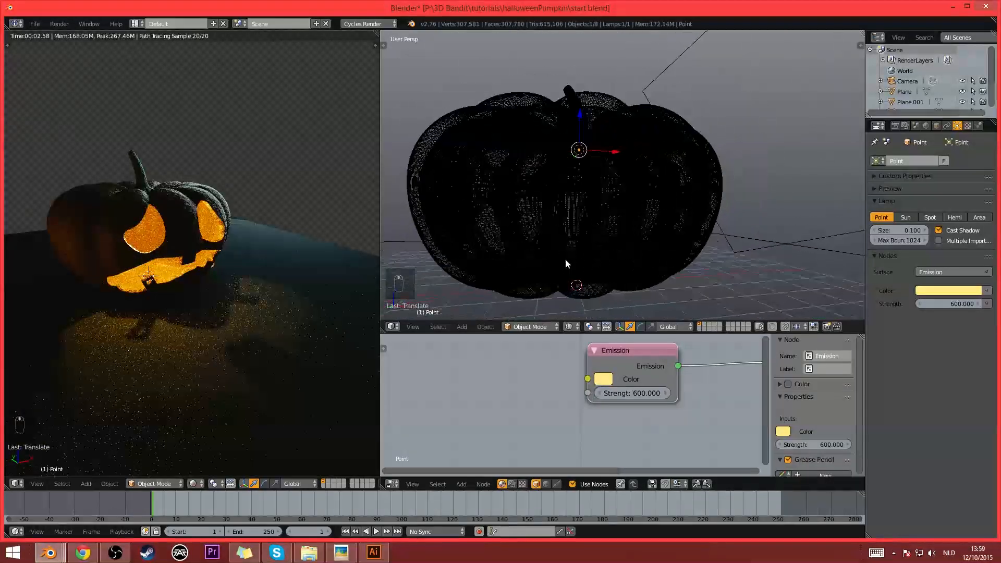
pyautogui.press('z')
pyautogui.scroll(6, 583, 256)
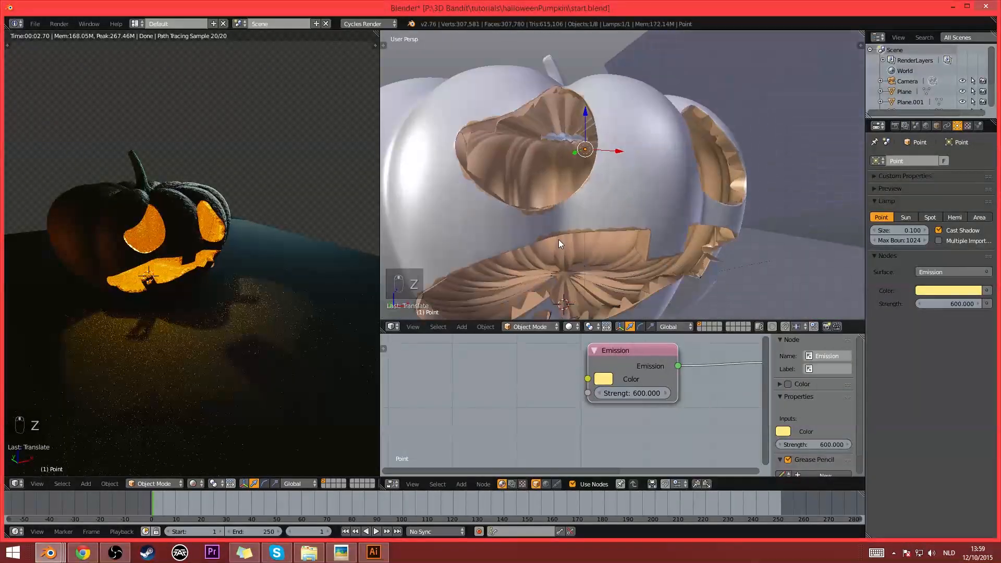
pyautogui.moveTo(561, 245); pyautogui.dragTo(568, 241, button='middle')
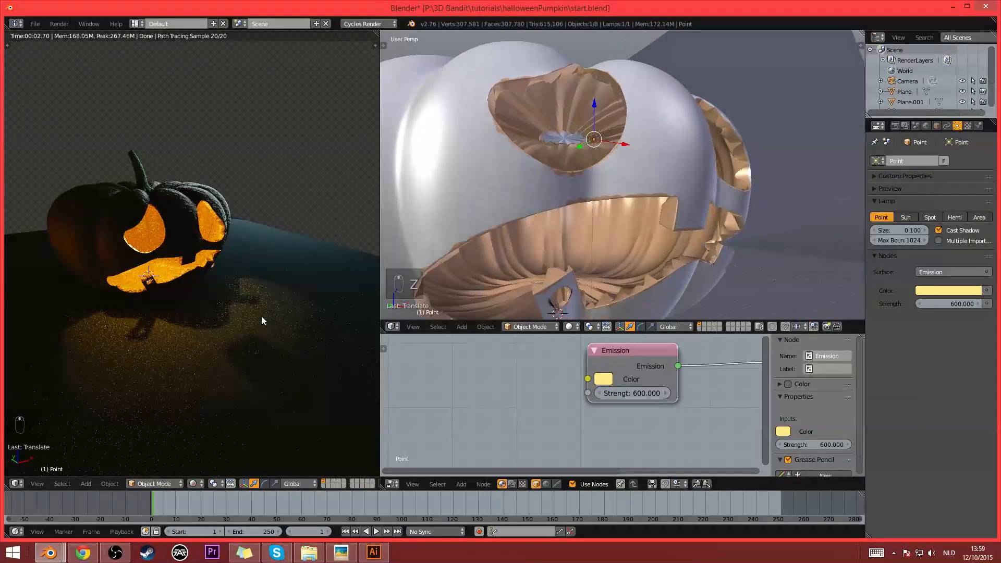
pyautogui.moveTo(261, 316)
pyautogui.mouseDown(button='middle')
pyautogui.moveTo(220, 307)
pyautogui.moveTo(266, 297)
pyautogui.mouseUp(button='middle')
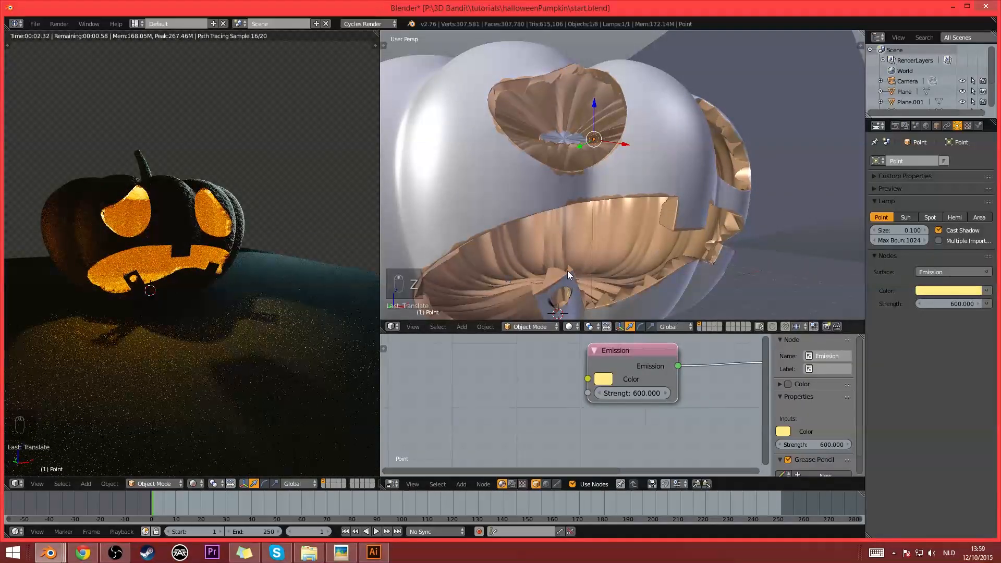
pyautogui.moveTo(285, 289); pyautogui.dragTo(254, 286, button='middle')
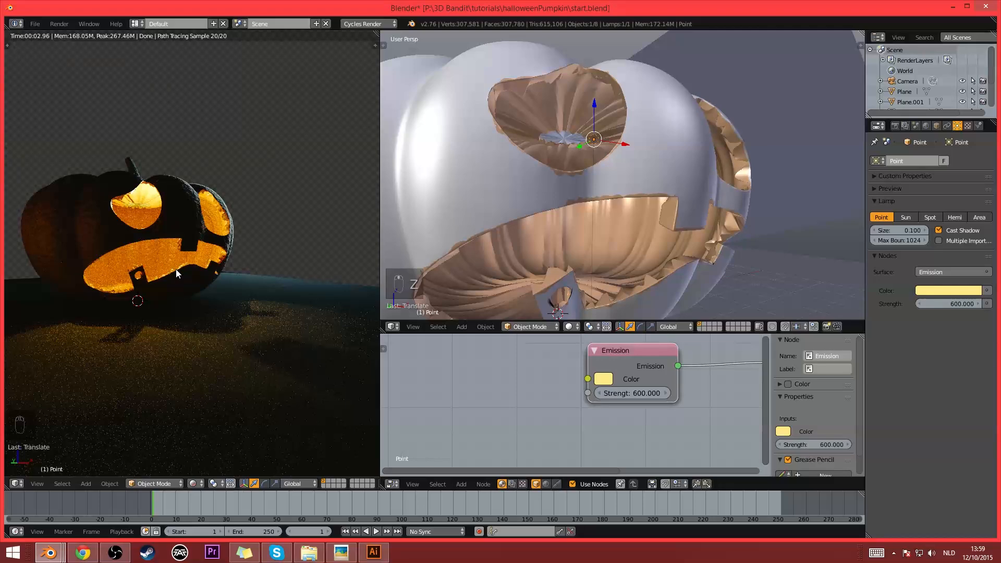
pyautogui.press('KP_0')
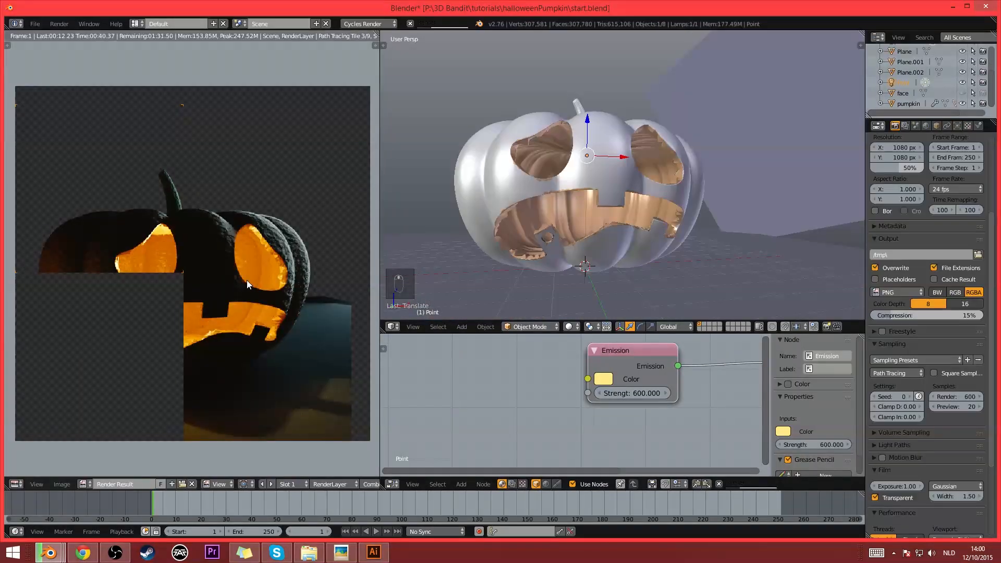
# - Add a Lattice modifier to the pumpkin and create a lattice object at the pumpkin's base
pyautogui.rightClick(607, 173)
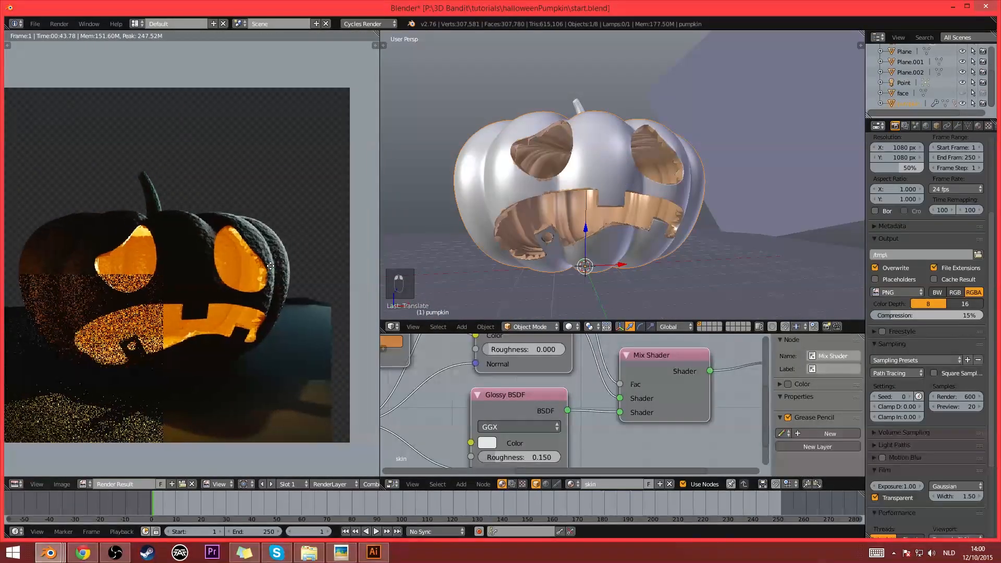
pyautogui.moveTo(625, 221); pyautogui.dragTo(758, 164, button='middle')
pyautogui.click(959, 126)
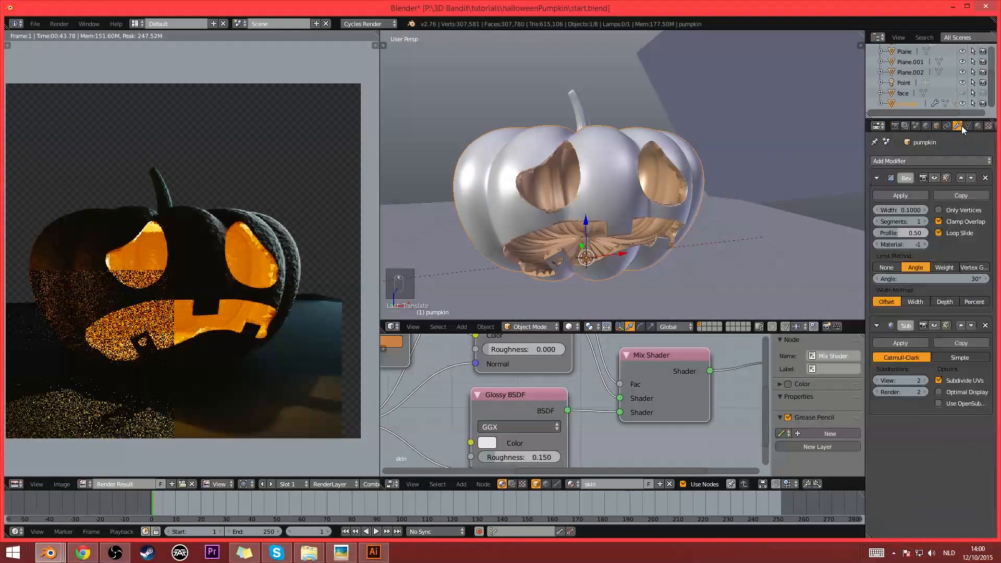
pyautogui.click(914, 161)
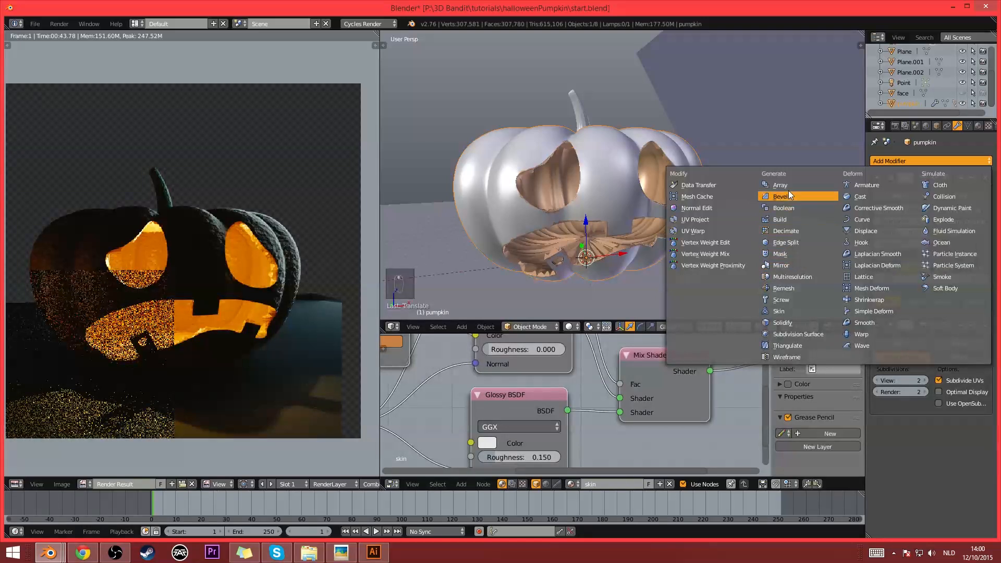
pyautogui.click(862, 274)
pyautogui.hotkey('shift', 'a')
pyautogui.click(609, 193)
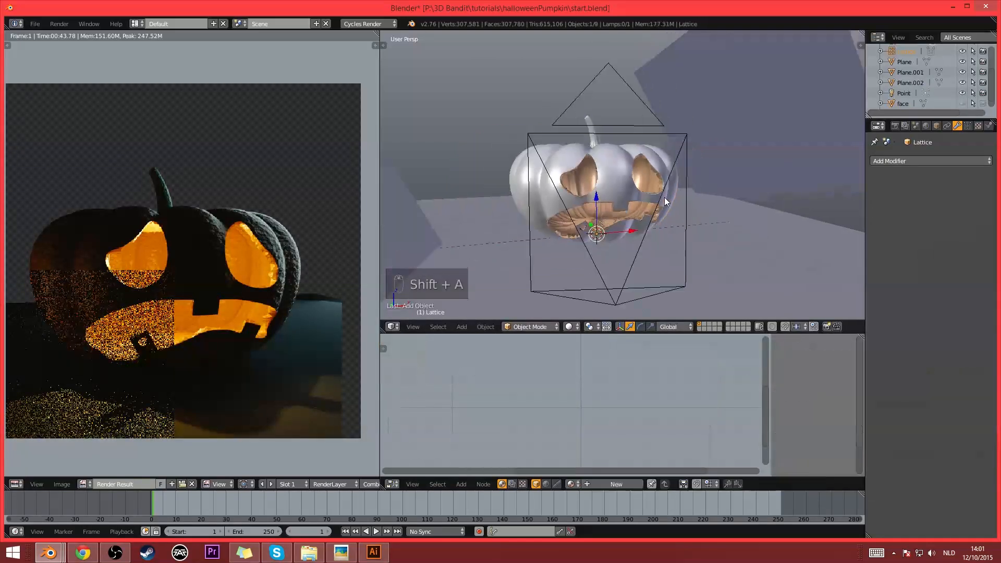
# - In wireframe shading, raise the lattice along Z to the pumpkin's middle and scale it up until it surrounds the pumpkin body
pyautogui.press('z')
pyautogui.press('g')
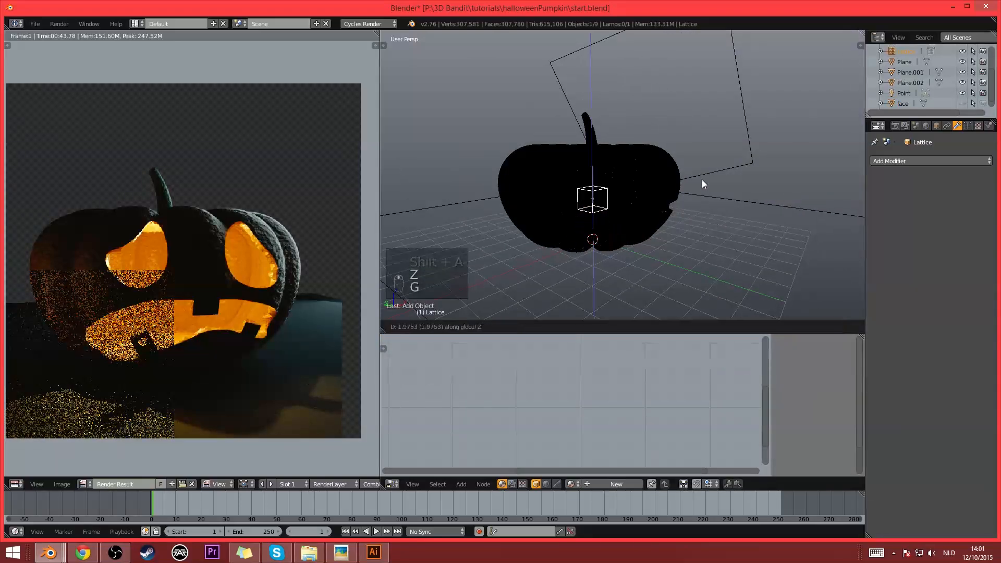
pyautogui.click(702, 180)
pyautogui.press('s')
pyautogui.click(699, 274)
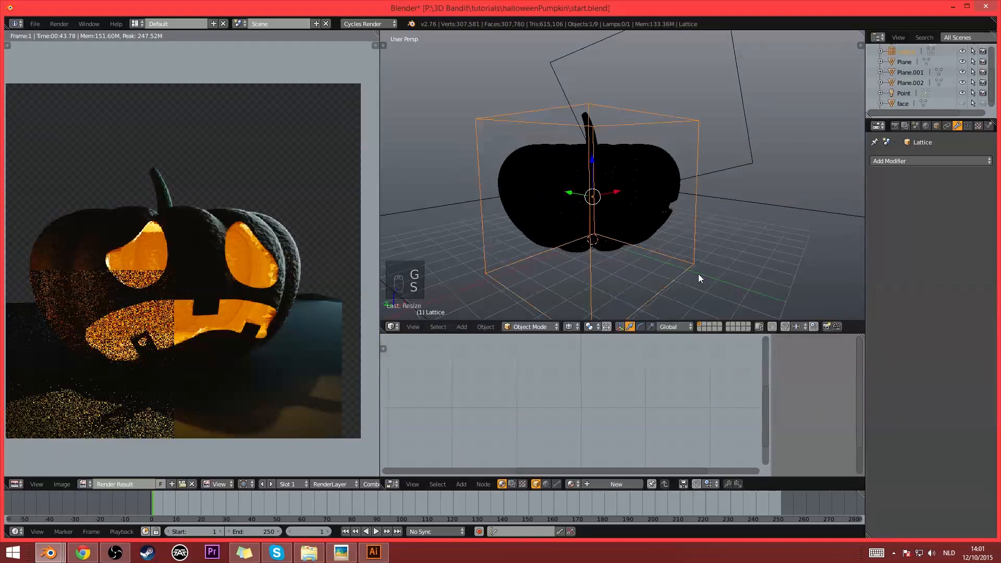
pyautogui.moveTo(699, 273); pyautogui.dragTo(746, 242, button='middle')
pyautogui.press('s')
pyautogui.middleClick(741, 240)
pyautogui.click(680, 231)
# - Refine the lattice's position and size so it encloses the pumpkin body closely, returning to solid shading
pyautogui.press('g')
pyautogui.middleClick(683, 225)
pyautogui.click(684, 221)
pyautogui.moveTo(683, 221)
pyautogui.mouseDown(button='middle')
pyautogui.moveTo(646, 234)
pyautogui.moveTo(667, 252)
pyautogui.mouseUp(button='middle')
pyautogui.press('z')
pyautogui.press('s')
pyautogui.click(676, 254)
pyautogui.press('g')
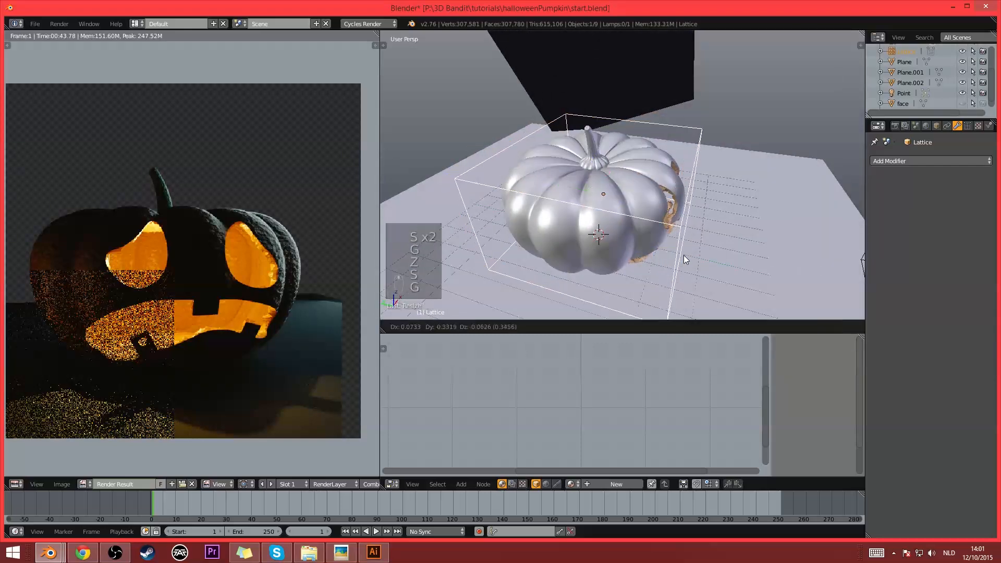
pyautogui.click(684, 255)
# - Set the lattice resolution to 3 in U, V and W
pyautogui.click(967, 126)
pyautogui.click(924, 192)
pyautogui.click(924, 205)
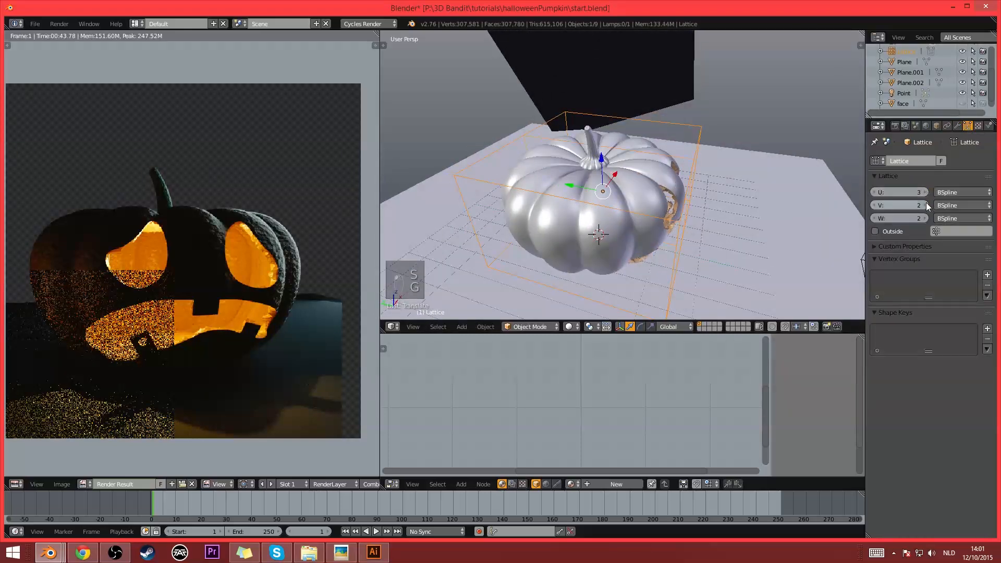
pyautogui.click(924, 218)
pyautogui.moveTo(782, 225); pyautogui.dragTo(547, 181, button='middle')
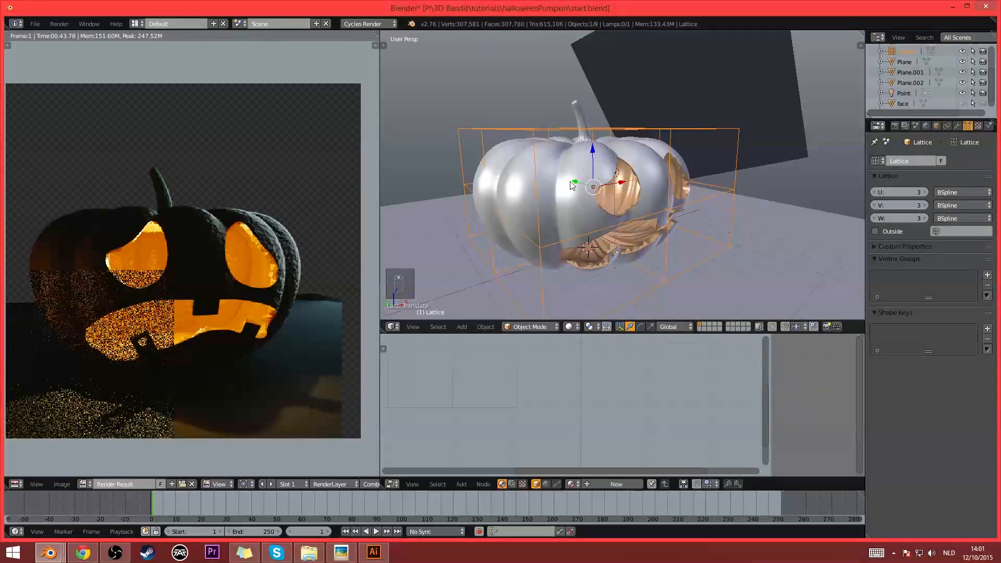
# - Move the pumpkin's Lattice modifier above its Subdivision Surface modifier
pyautogui.rightClick(592, 214)
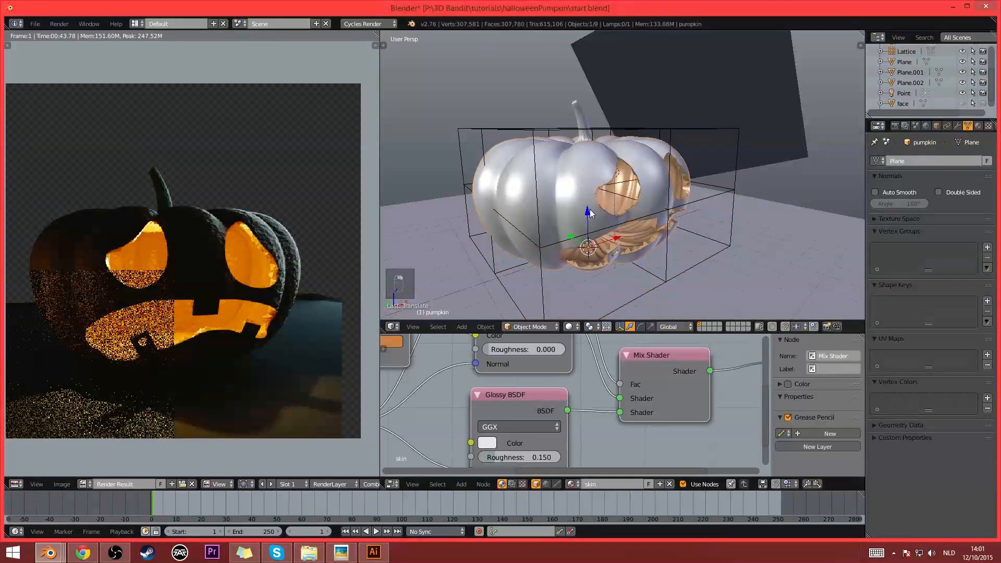
pyautogui.click(978, 125)
pyautogui.click(958, 126)
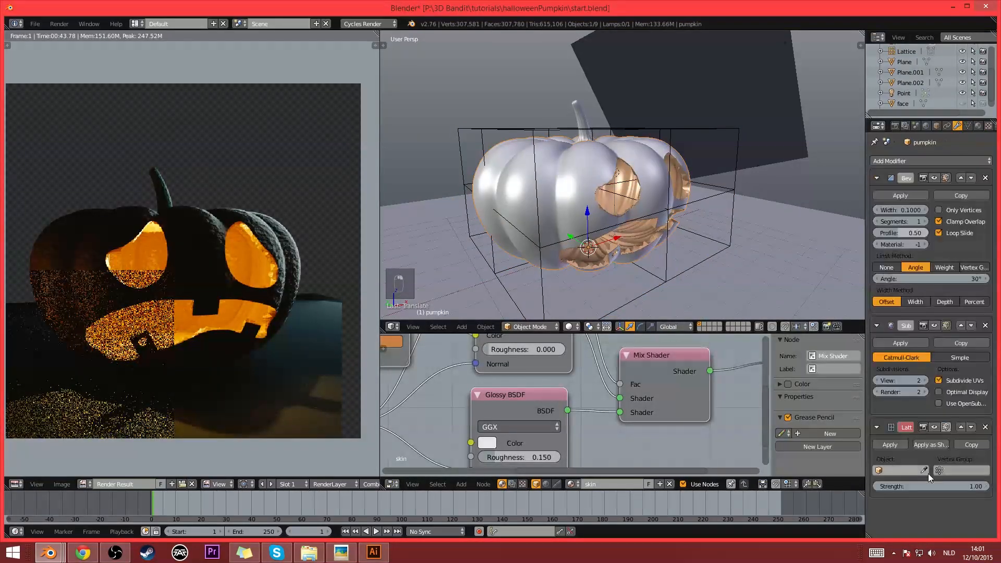
pyautogui.click(900, 470)
pyautogui.click(961, 427)
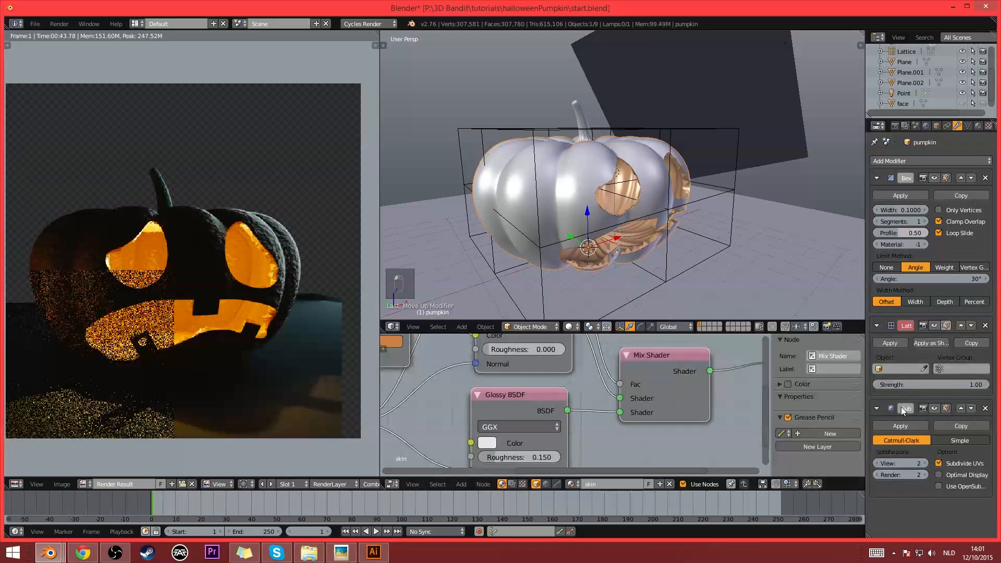
# - Assign Lattice as the pumpkin's Lattice modifier object and lower the subdivision View level to 0
pyautogui.click(884, 368)
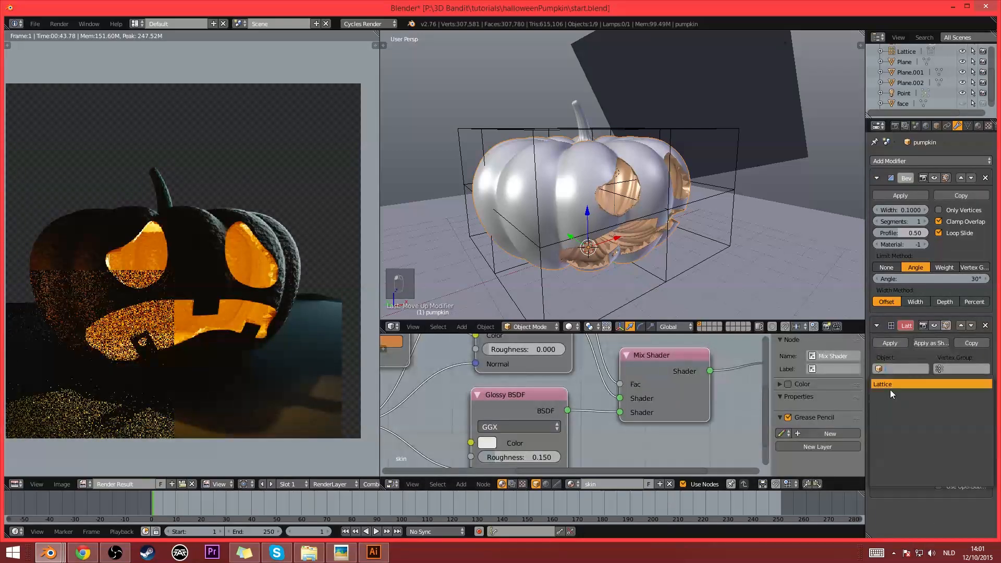
pyautogui.click(892, 391)
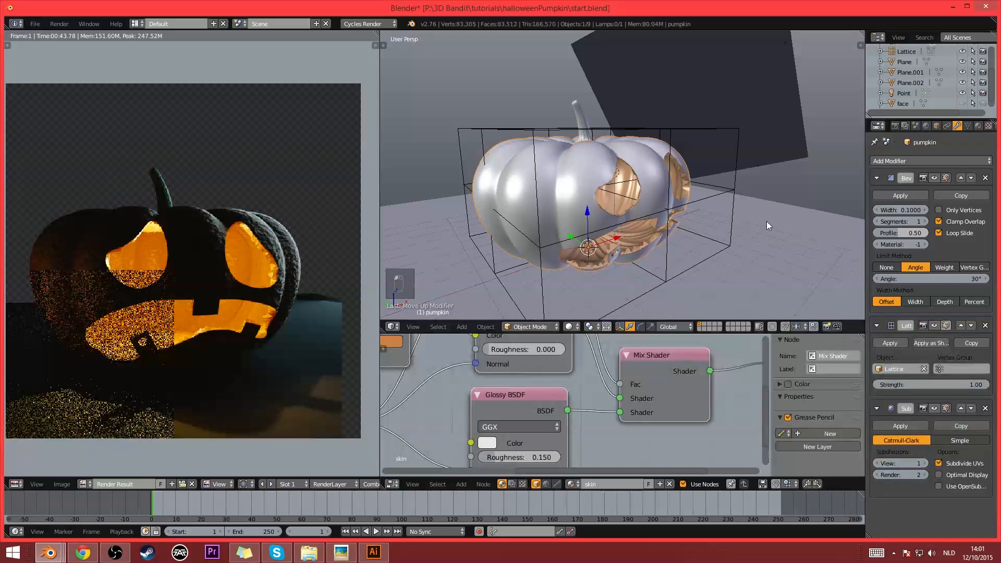
pyautogui.moveTo(766, 222)
pyautogui.mouseDown(button='middle')
pyautogui.moveTo(746, 228)
pyautogui.moveTo(758, 225)
pyautogui.mouseUp(button='middle')
pyautogui.click(878, 463)
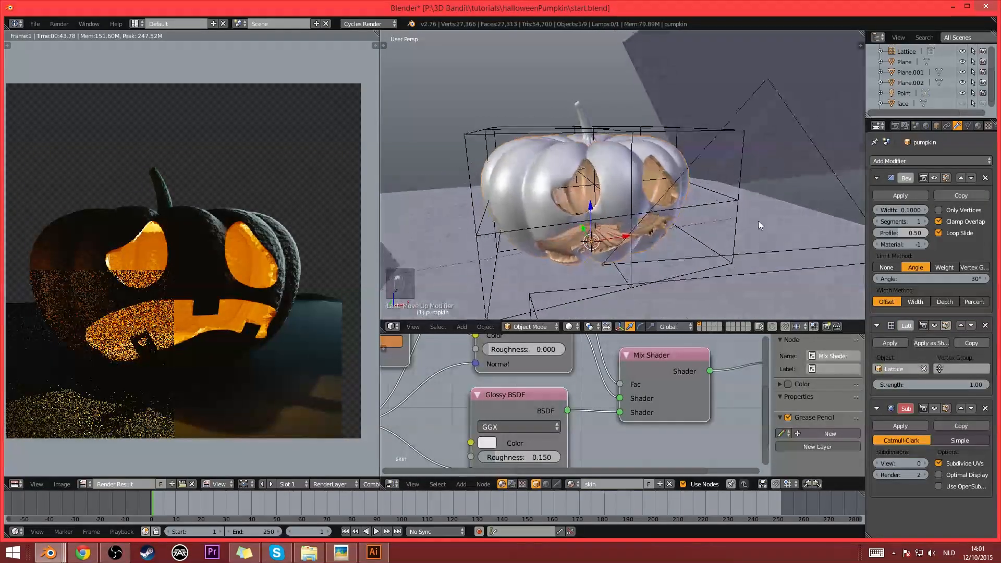
# - In the lattice's Edit Mode, shift the front top-left corner point down and inward and pull the front top-right corner point down
pyautogui.rightClick(742, 136)
pyautogui.press('Tab')
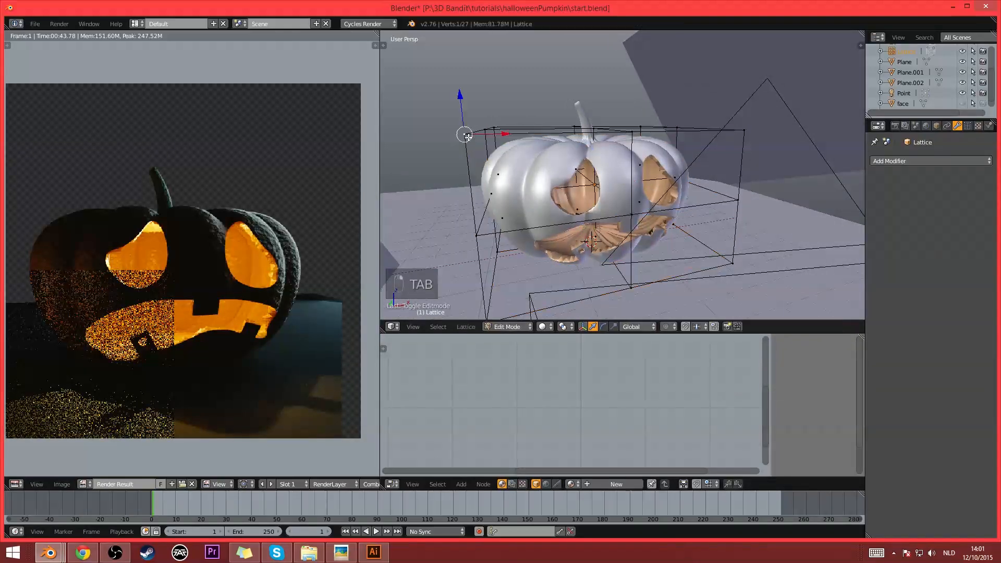
pyautogui.press('g')
pyautogui.click(488, 161)
pyautogui.moveTo(487, 161); pyautogui.dragTo(441, 139, button='middle')
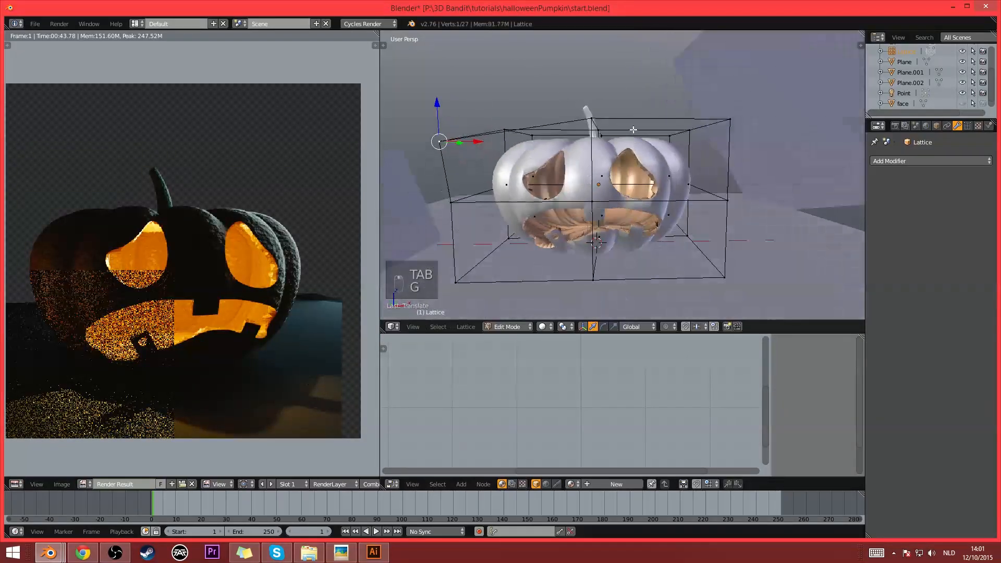
pyautogui.rightClick(728, 119)
pyautogui.press('g')
pyautogui.click(730, 181)
# - Raise the front top middle lattice point and the centre point in front of the carved mouth
pyautogui.rightClick(588, 120)
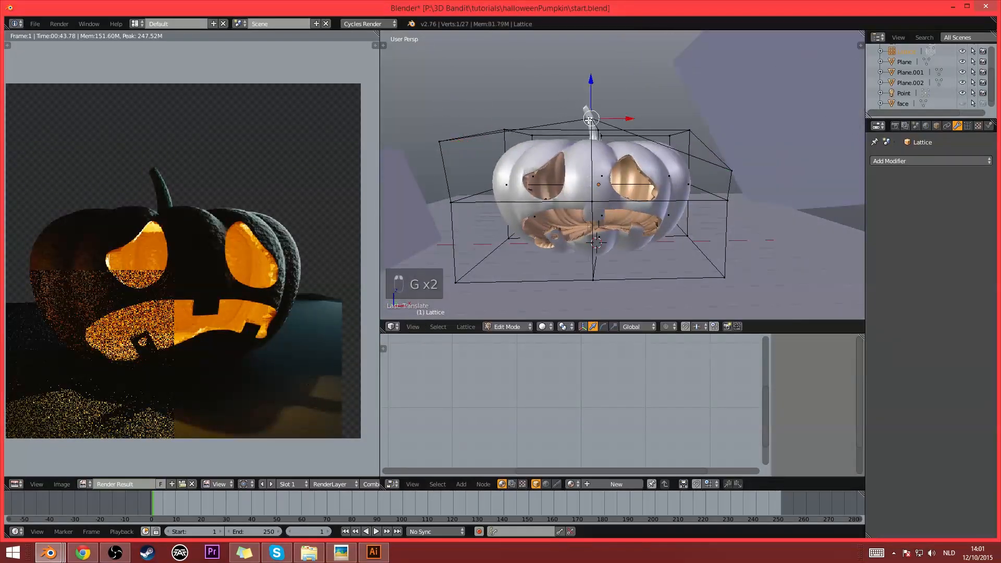
pyautogui.press('g')
pyautogui.click(593, 88)
pyautogui.rightClick(593, 200)
pyautogui.press('g')
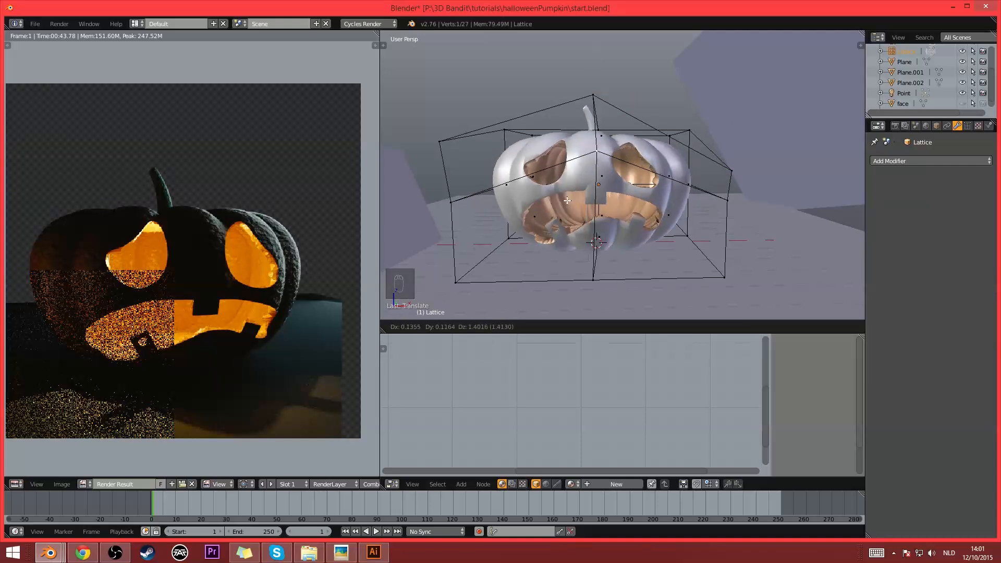
pyautogui.click(597, 158)
pyautogui.moveTo(596, 158); pyautogui.dragTo(649, 171, button='middle')
pyautogui.moveTo(516, 188); pyautogui.dragTo(582, 201, button='middle')
# - Lower a top lattice point away from the carved face and shift the neighbouring top corner point inward
pyautogui.rightClick(604, 138)
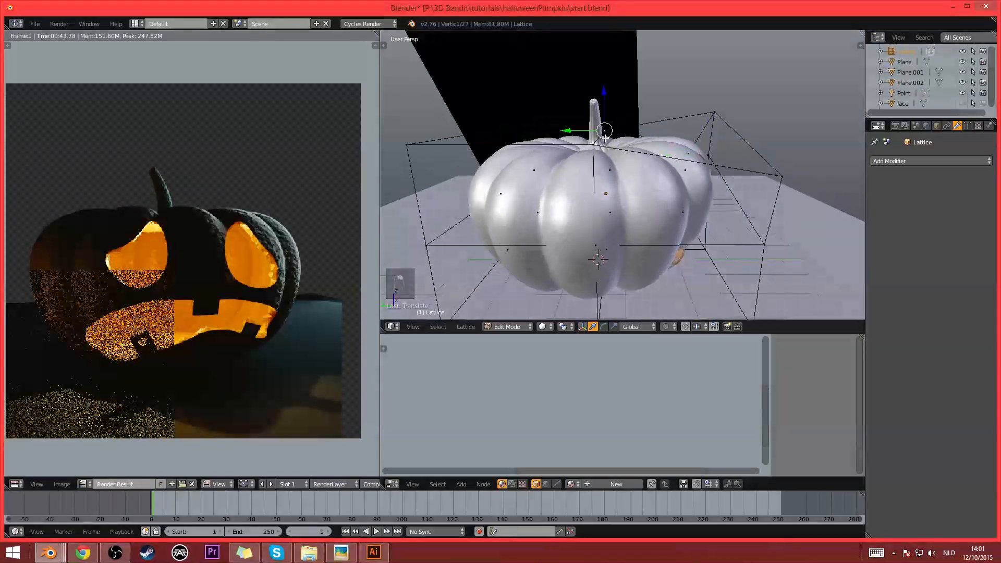
pyautogui.rightClick(593, 159)
pyautogui.press('g')
pyautogui.click(587, 179)
pyautogui.moveTo(513, 166); pyautogui.dragTo(564, 188, button='middle')
pyautogui.rightClick(473, 197)
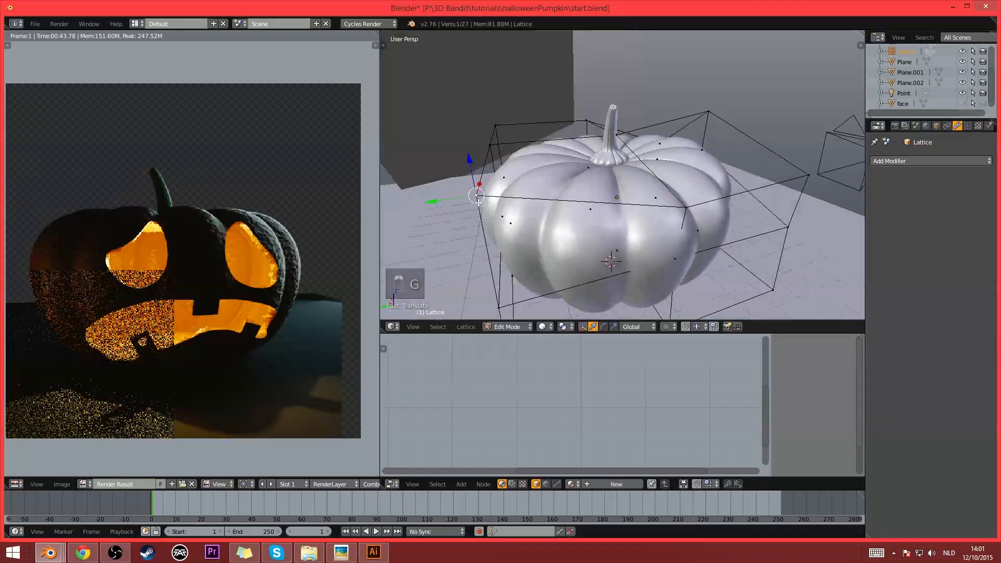
pyautogui.press('g')
pyautogui.click(495, 199)
pyautogui.moveTo(495, 199); pyautogui.dragTo(608, 197, button='middle')
# - Raise the lattice's top centre point near the stem and return to Object Mode
pyautogui.rightClick(643, 142)
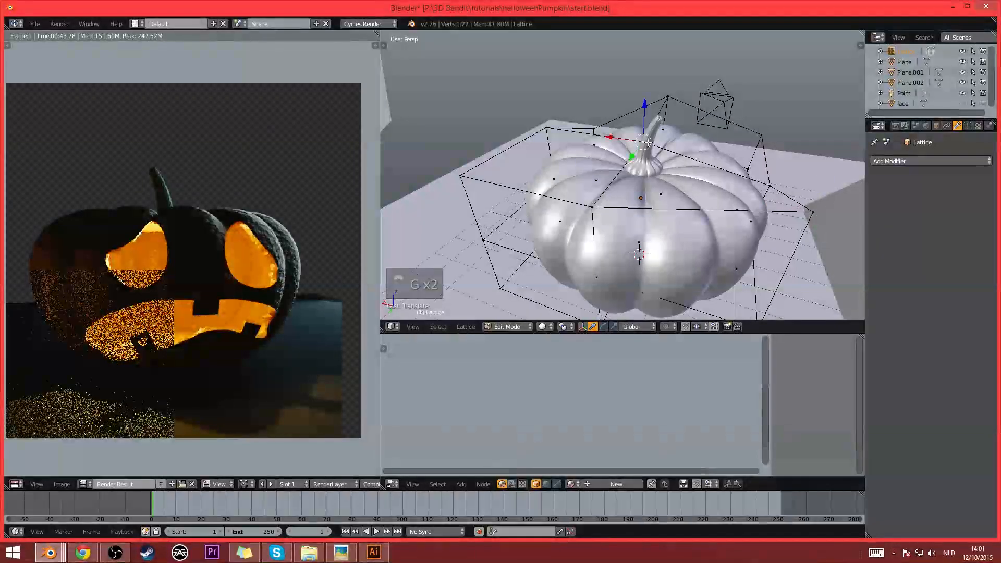
pyautogui.press('g')
pyautogui.click(650, 109)
pyautogui.press('Tab')
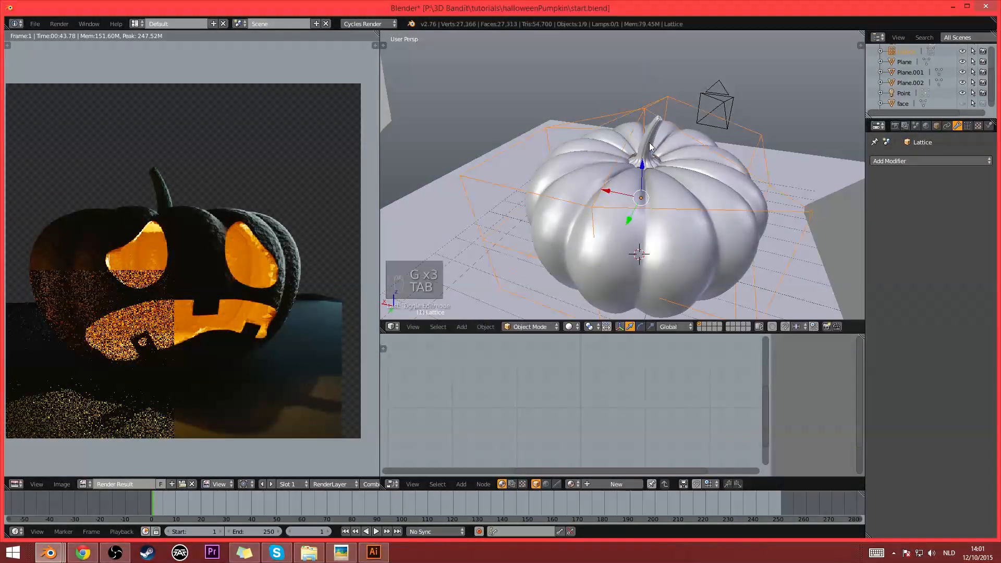
# - Add a Lattice modifier to the pumpkin's stem with Lattice as its object
pyautogui.rightClick(649, 144)
pyautogui.click(913, 161)
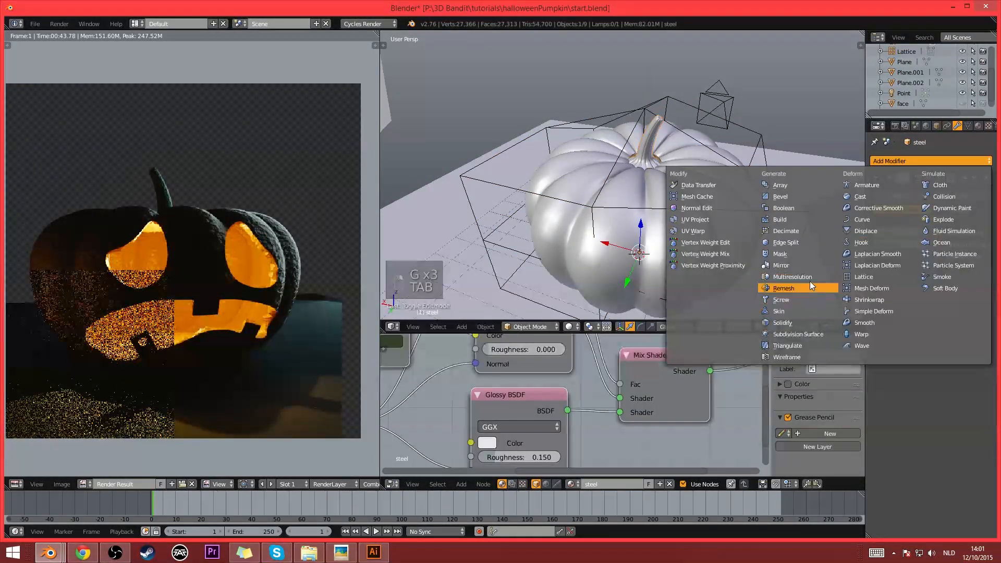
pyautogui.click(870, 277)
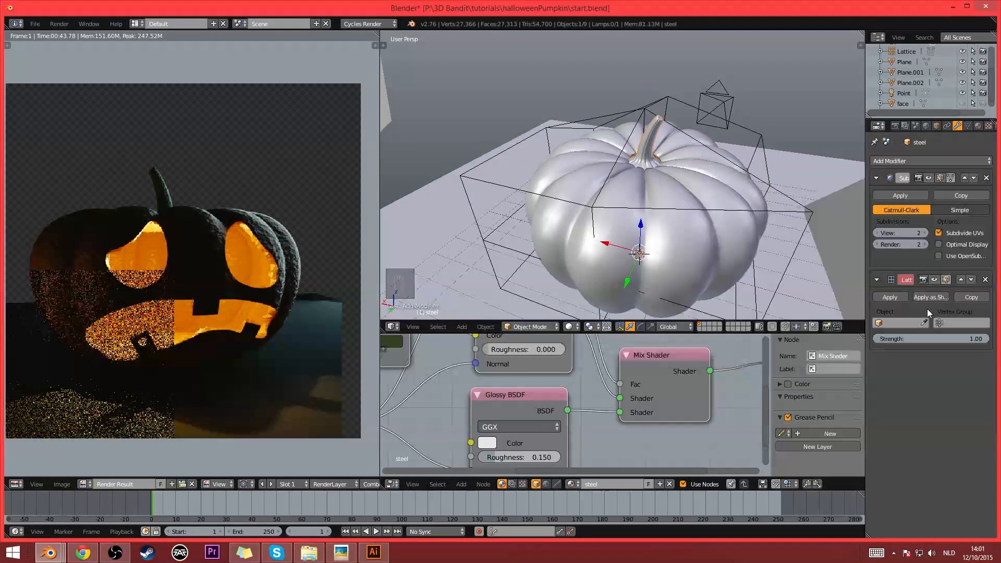
pyautogui.click(901, 323)
pyautogui.click(902, 338)
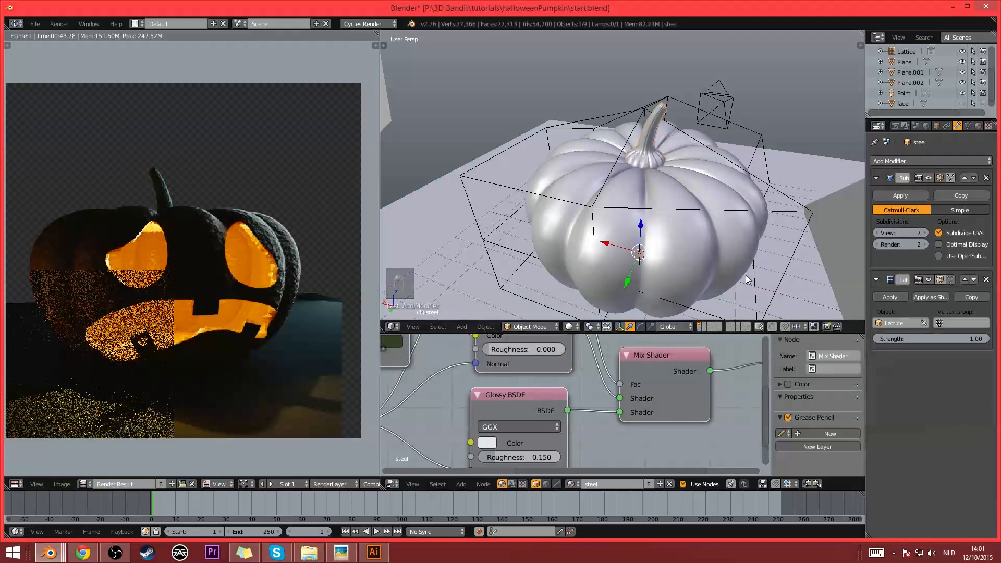
# - In the lattice's Edit Mode, rotate the middle and bottom points of the front right corner together
pyautogui.moveTo(746, 280); pyautogui.dragTo(740, 258, button='middle')
pyautogui.rightClick(728, 155)
pyautogui.press('Tab')
pyautogui.keyDown('shift'); pyautogui.rightClick(739, 261); pyautogui.keyUp('shift')
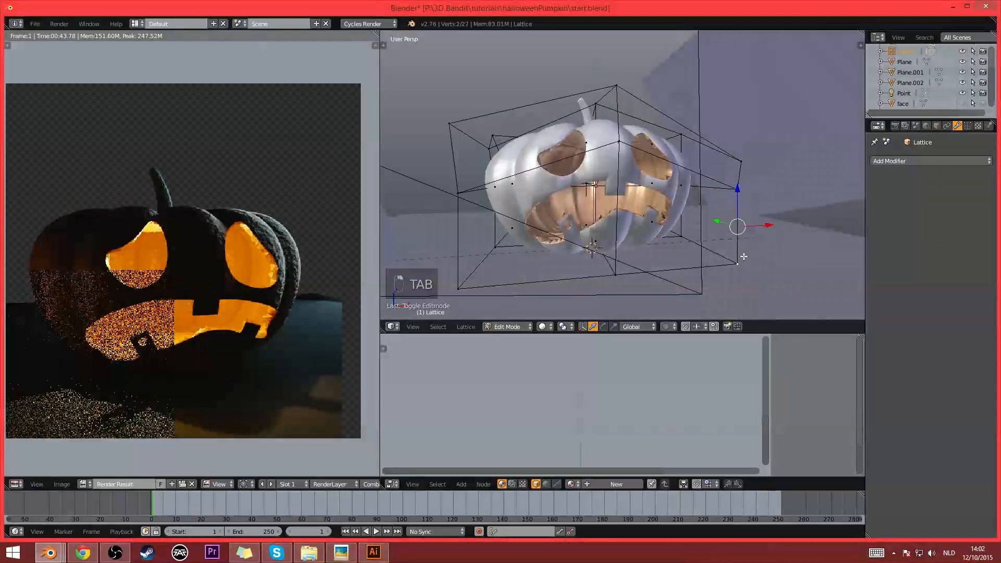
pyautogui.press('r')
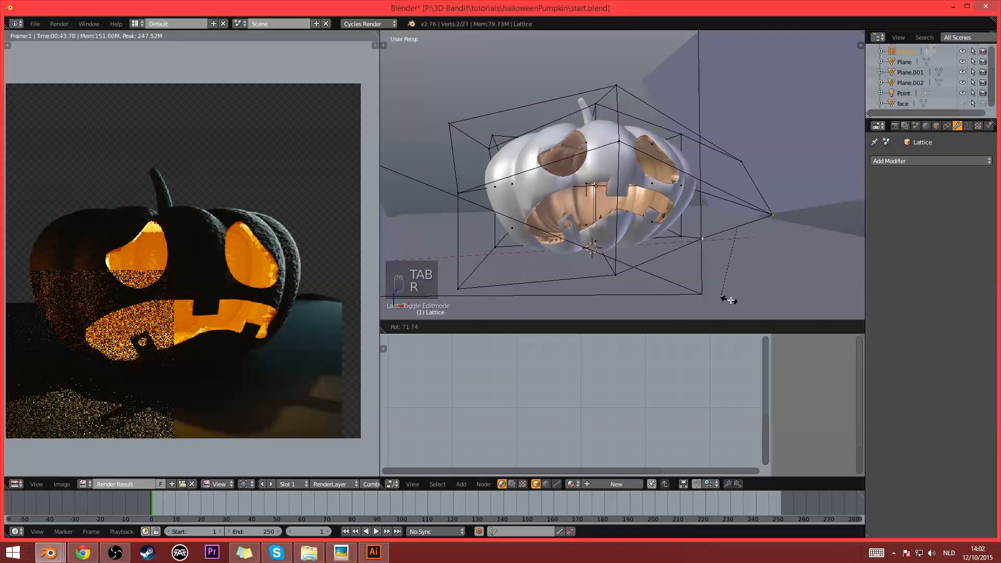
pyautogui.click(786, 235)
# - Move the two rotated corner points to reshape the pumpkin's lower right side
pyautogui.press('g')
pyautogui.click(796, 282)
pyautogui.moveTo(795, 281); pyautogui.dragTo(727, 217, button='middle')
pyautogui.press('g')
pyautogui.click(728, 210)
pyautogui.scroll(-3, 660, 222)
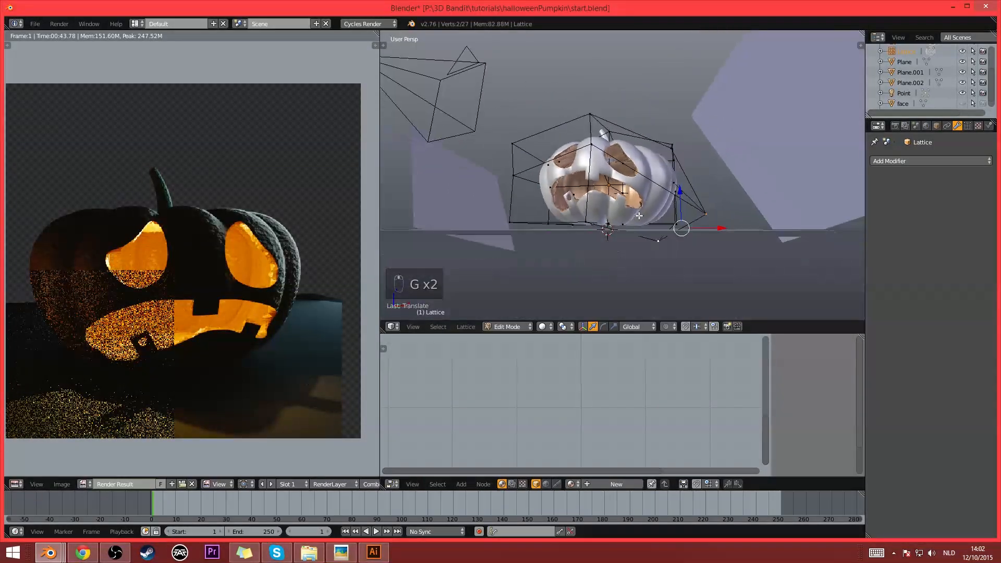
pyautogui.moveTo(638, 217); pyautogui.dragTo(668, 226, button='middle')
# - Leave lattice editing, render the deformed pumpkin from the camera view, and switch to the image viewer
pyautogui.press('Tab')
pyautogui.press('KP_0')
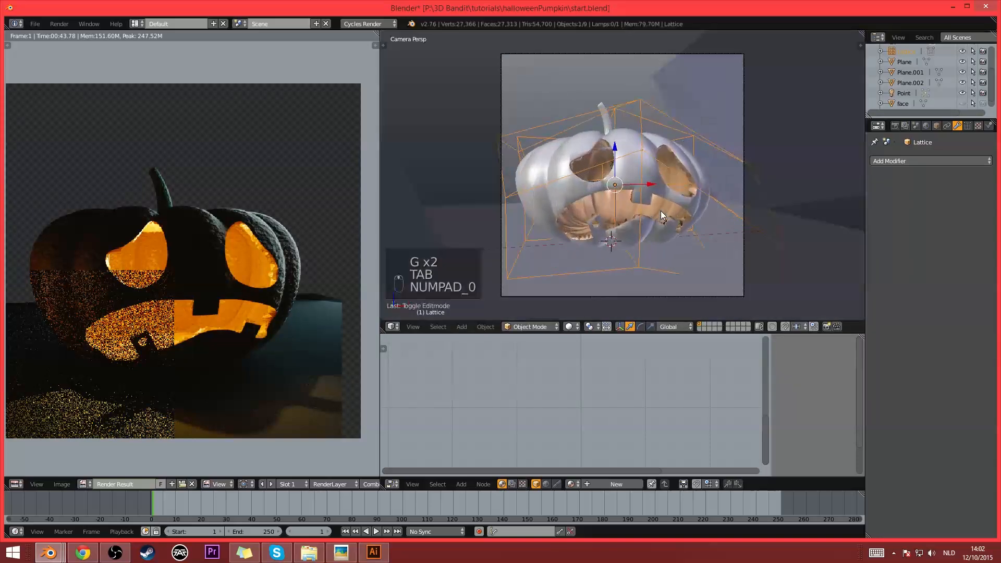
pyautogui.press('F12')
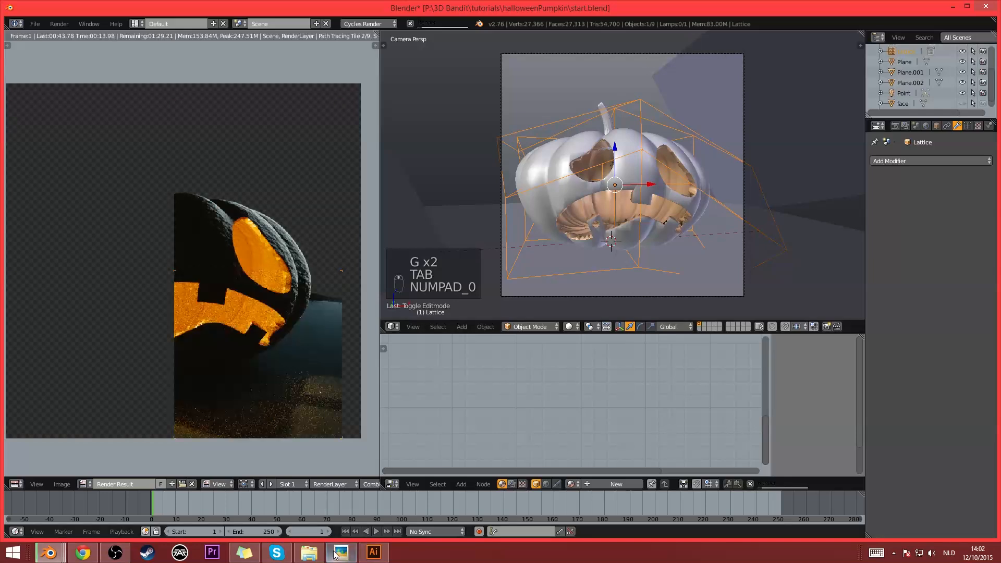
pyautogui.click(341, 552)
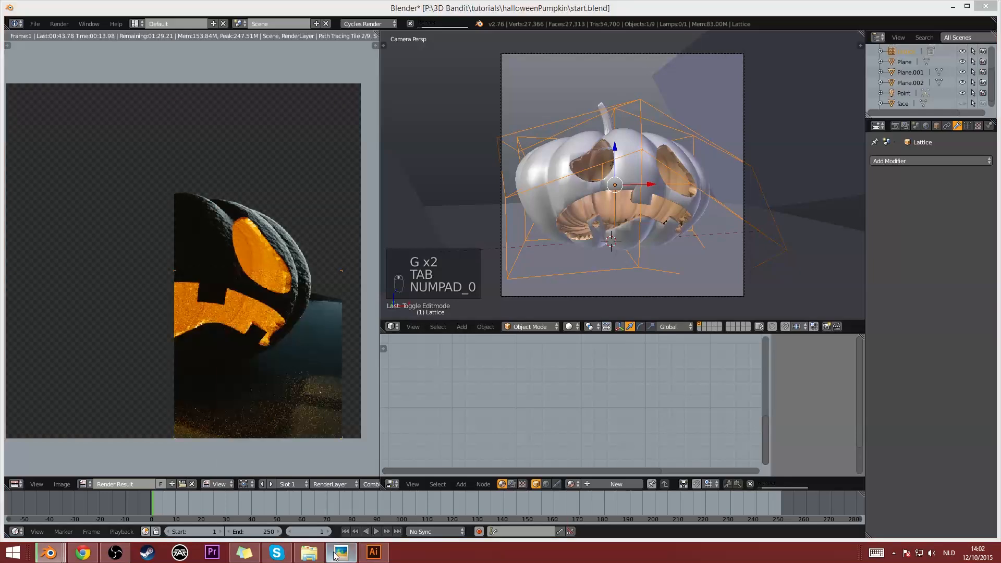